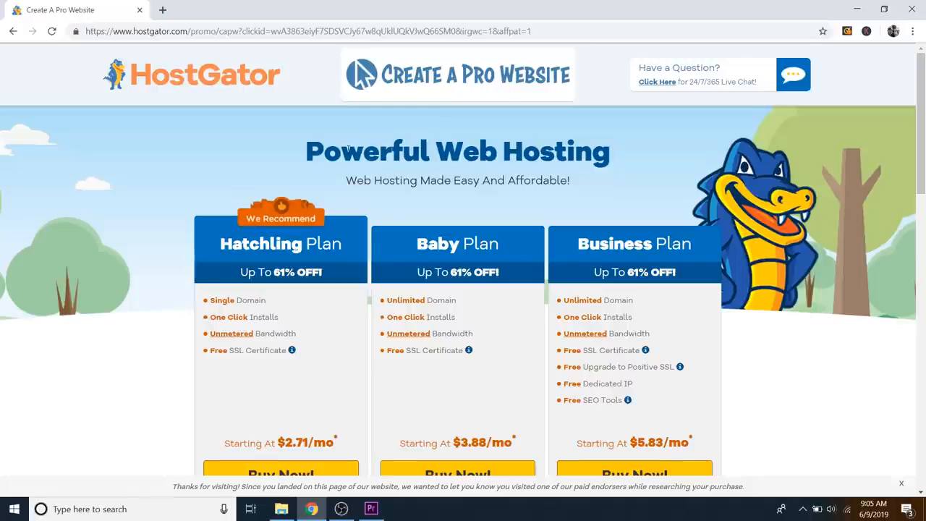
Step: Scroll down the HostGator promo page toward the Hatchling Plan's Buy Now button
scroll(378, 156, "down", 1)
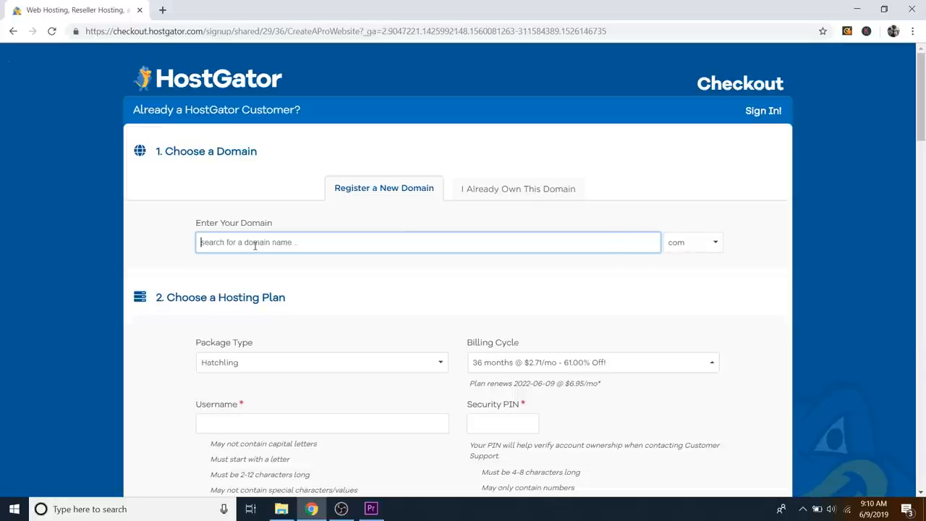
Step: Search for the domain elementorwebsite with the .com extension, then scroll past the results to the plan
type("elementorw")
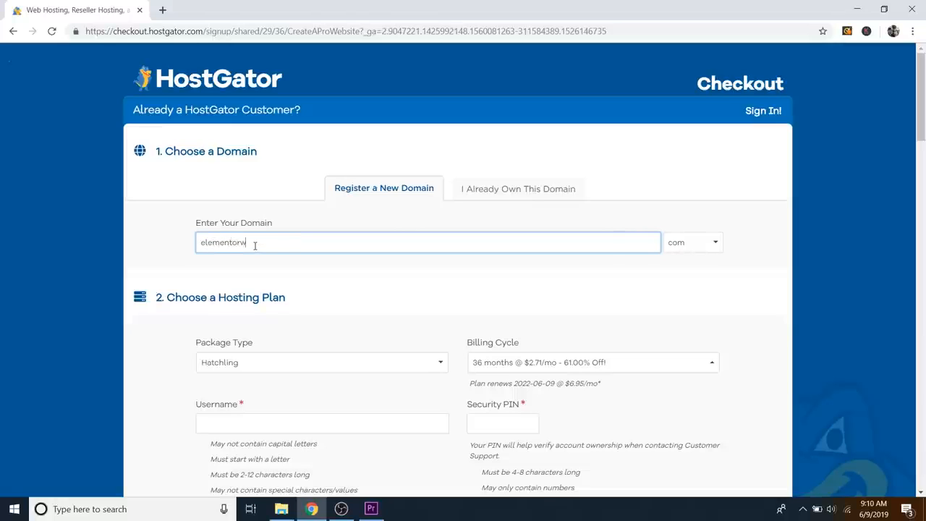
type("ebsite")
key("Tab")
type("com")
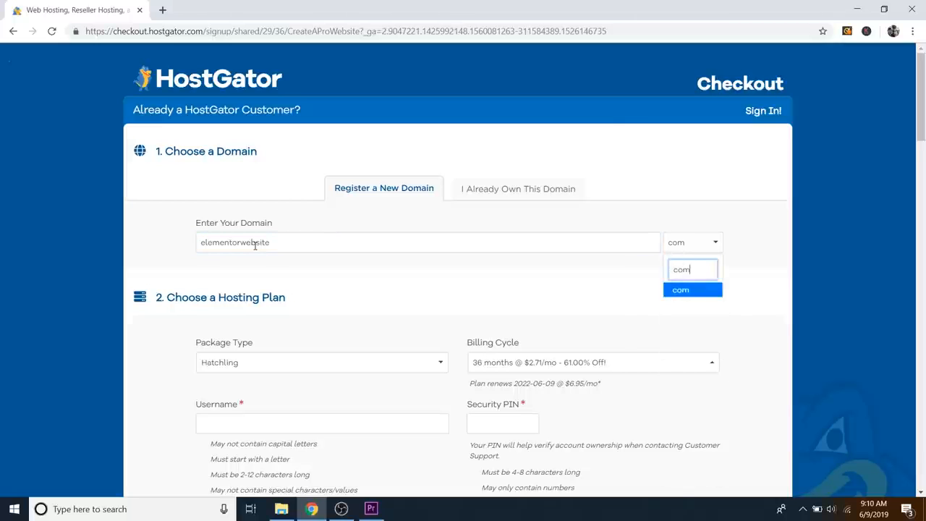
key("Return")
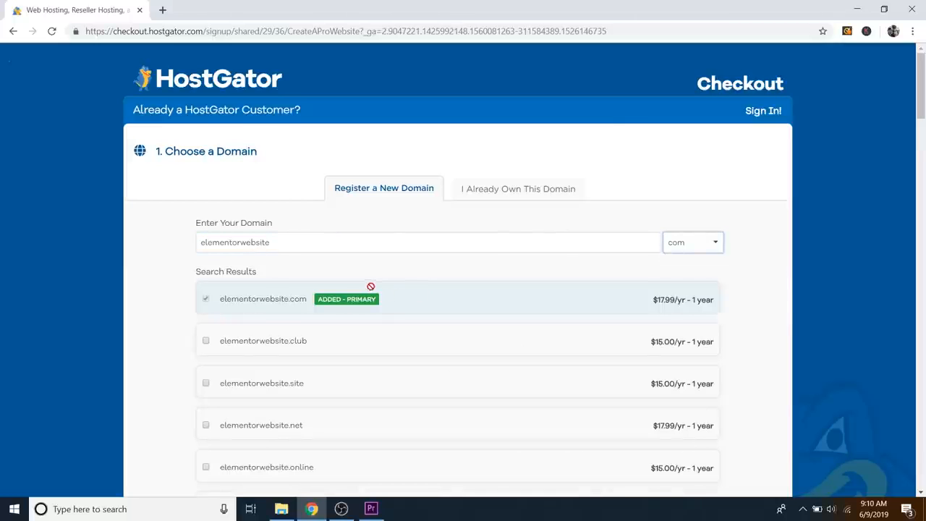
scroll(365, 275, "down", 1)
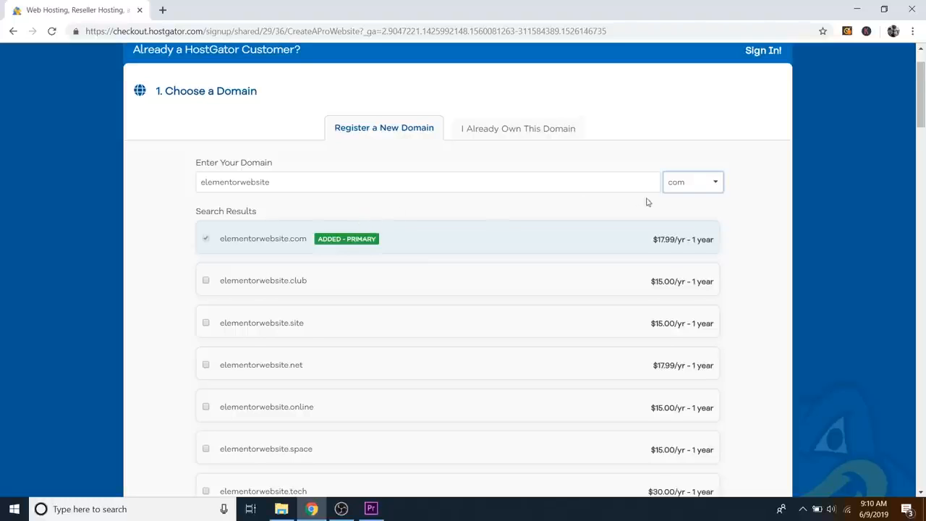
scroll(326, 215, "down", 2)
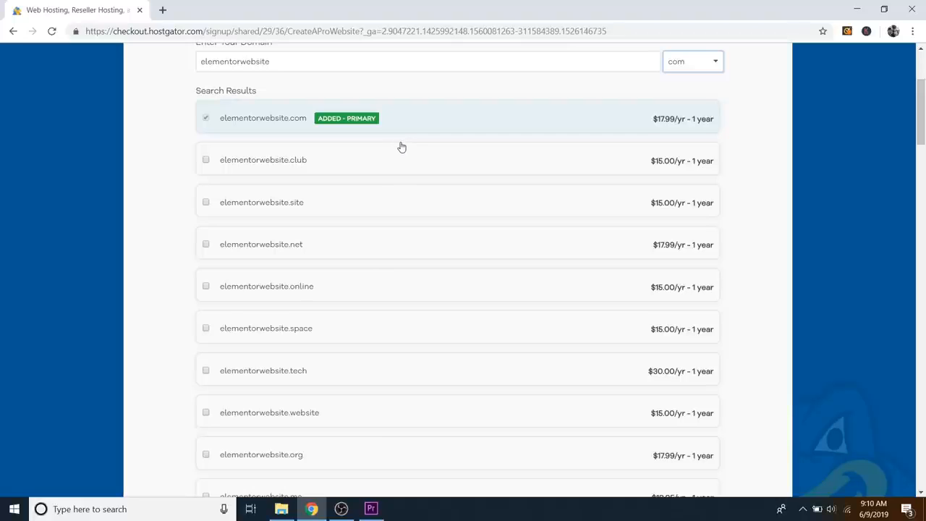
scroll(401, 147, "down", 8)
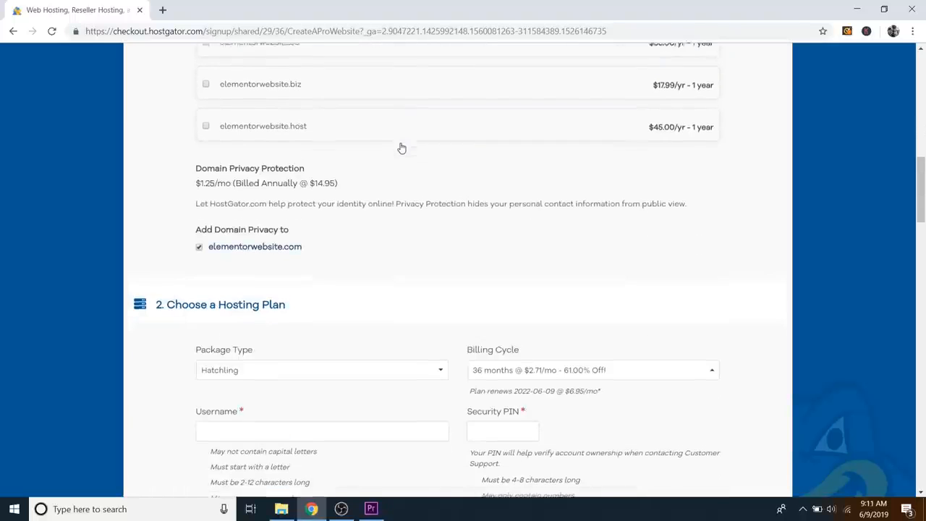
scroll(401, 146, "down", 1)
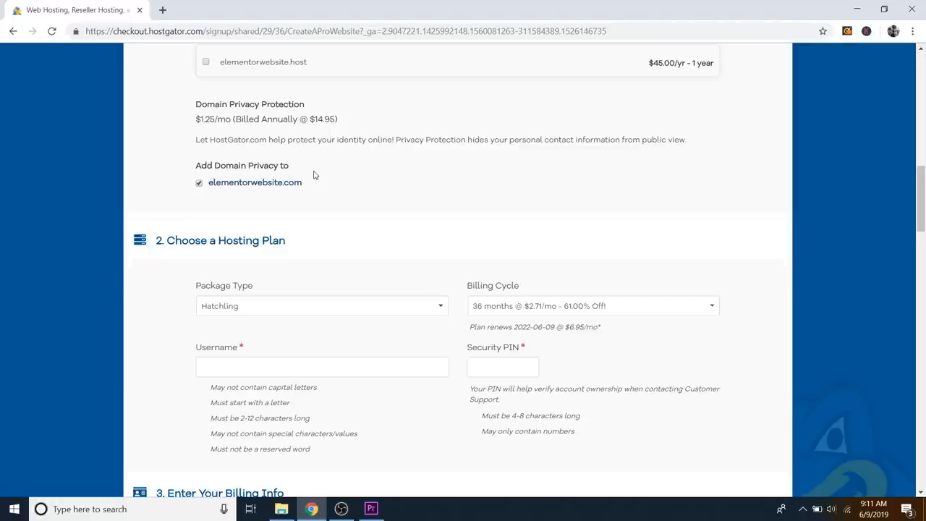
scroll(424, 180, "down", 3)
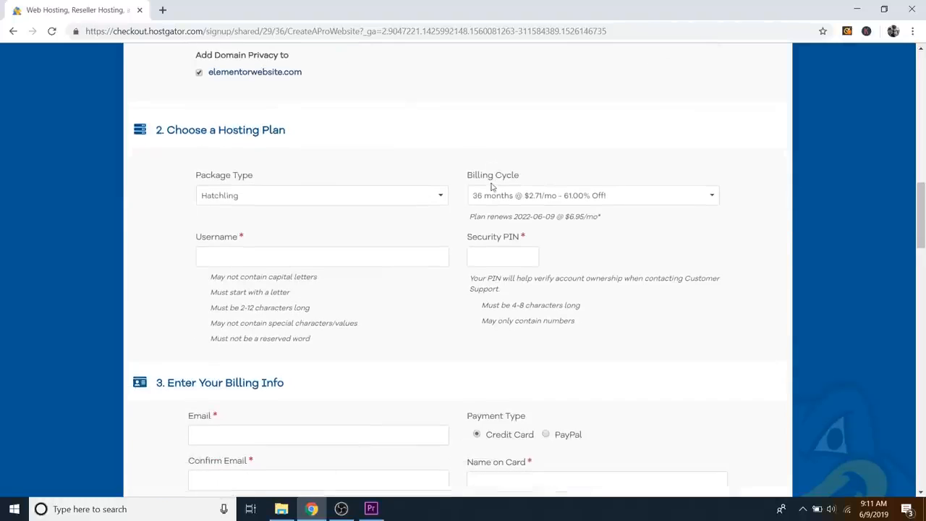
Step: Switch the Hatchling billing cycle to 1 month at $7.66/mo, after briefly trying 12 months
scroll(460, 192, "down", 1)
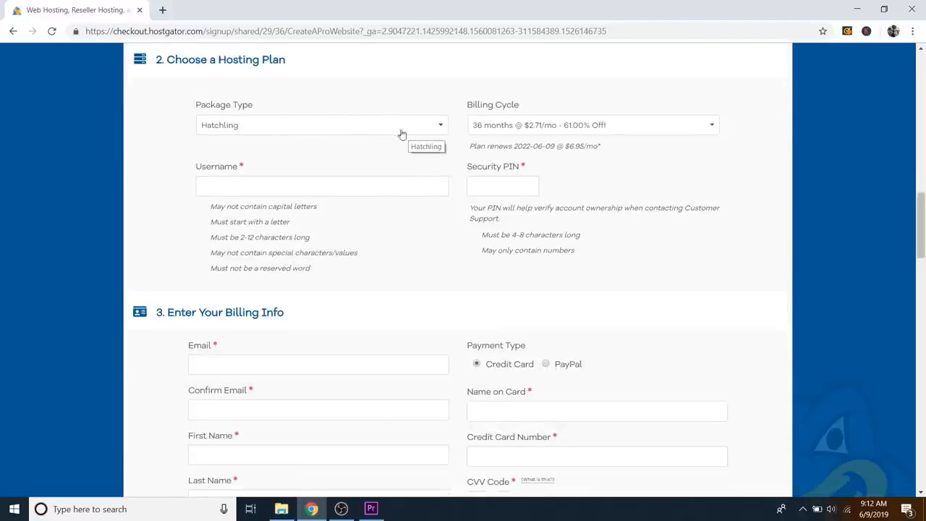
left_click(571, 131)
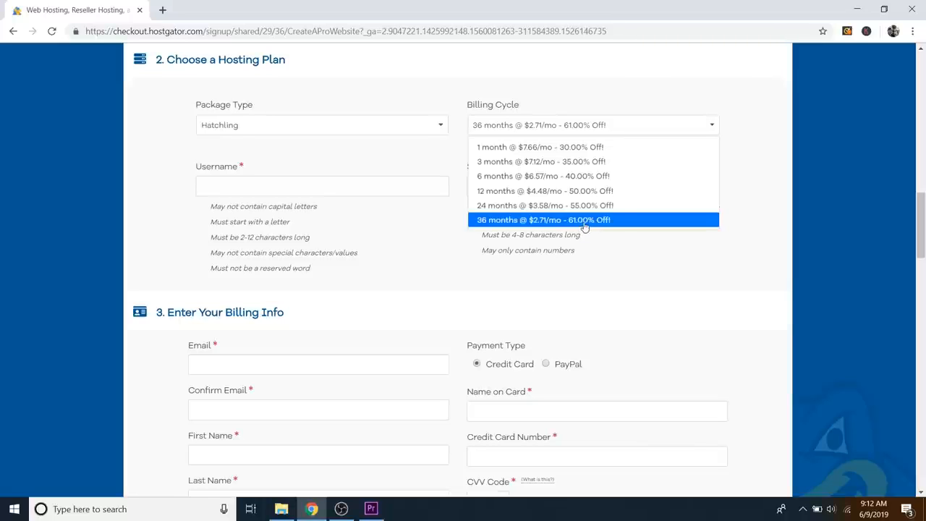
left_click(496, 191)
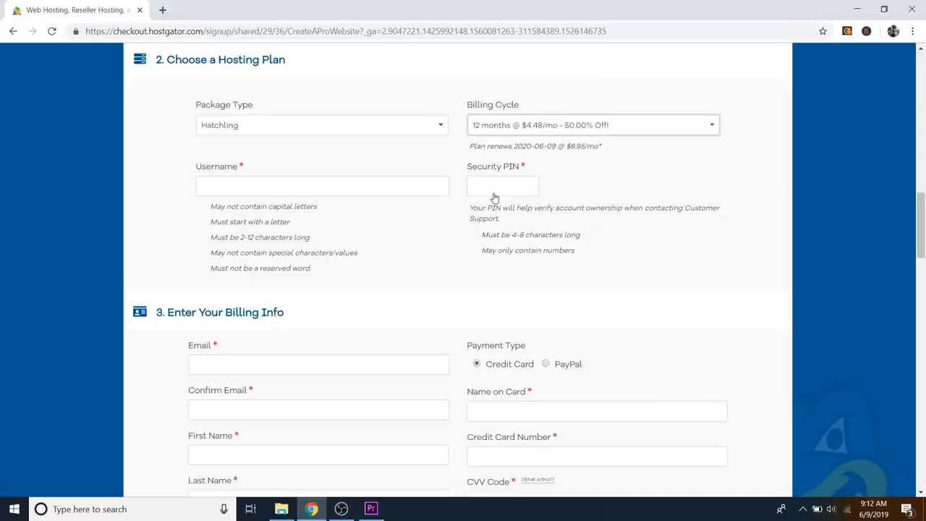
left_click(501, 135)
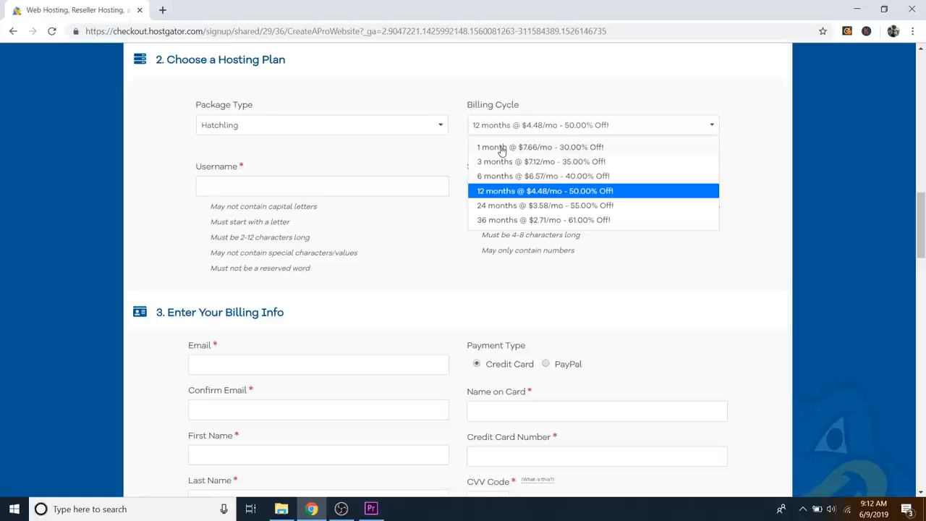
left_click(502, 148)
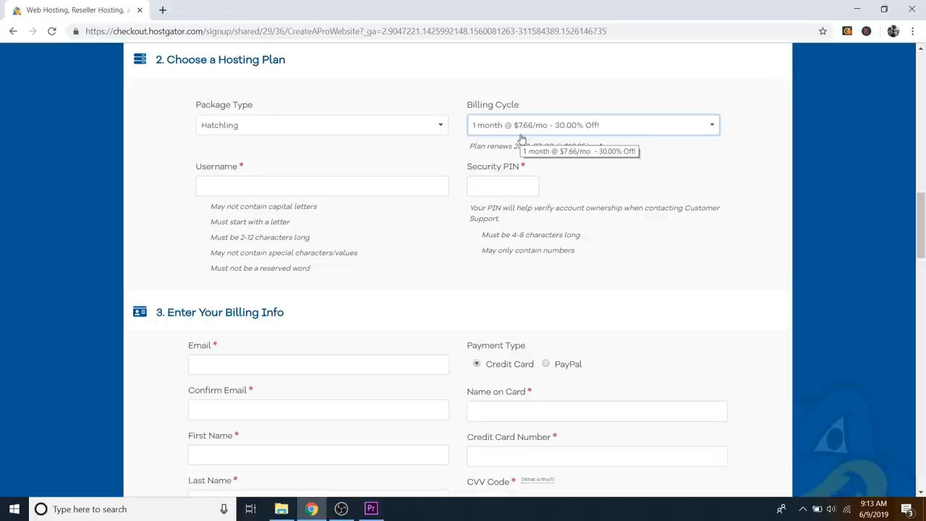
Step: Enter the account username and a numeric security PIN
left_click(241, 187)
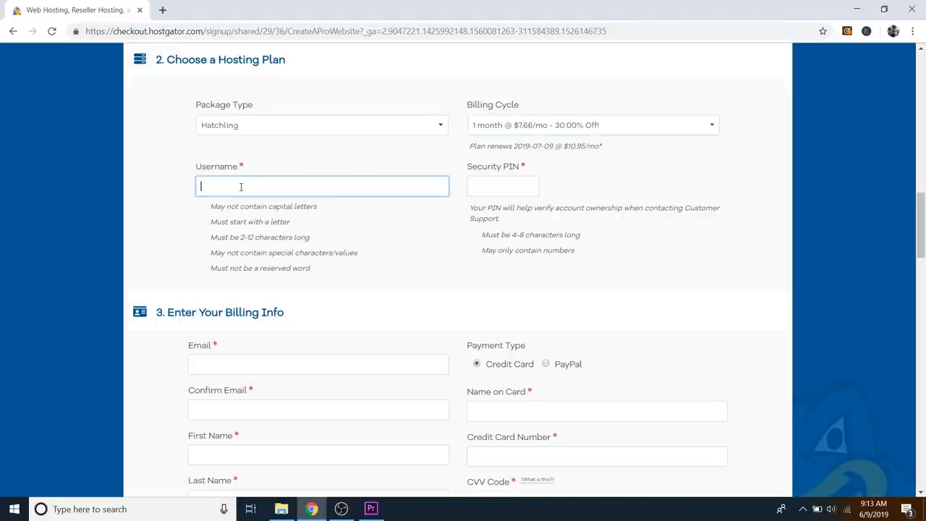
type("dale")
left_click(505, 188)
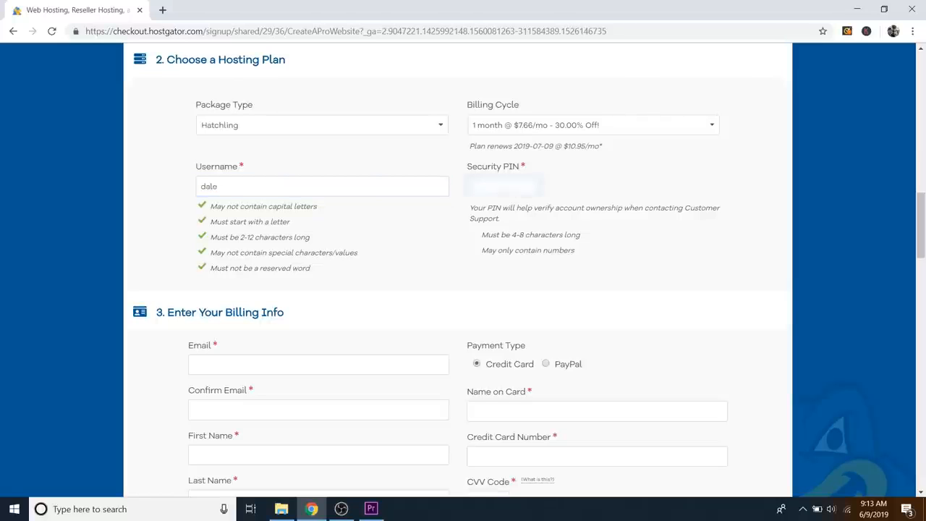
type("****")
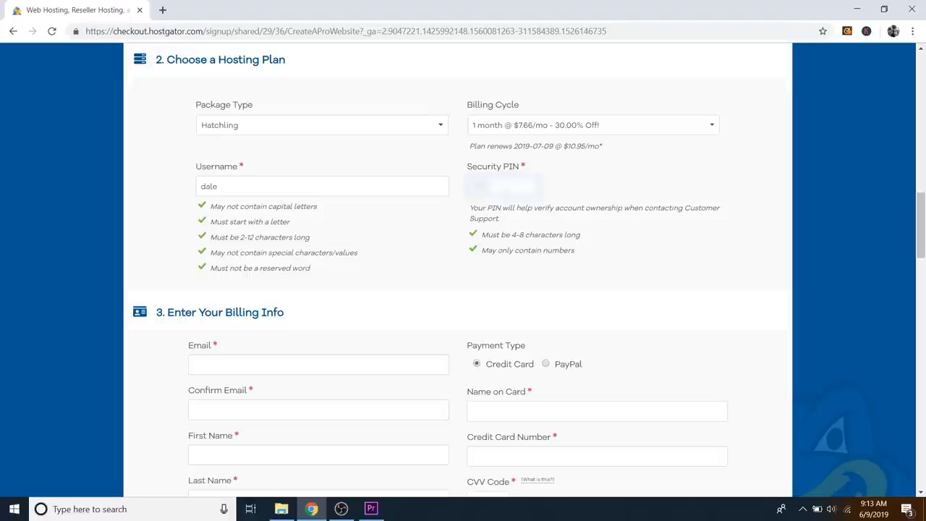
scroll(455, 238, "down", 3)
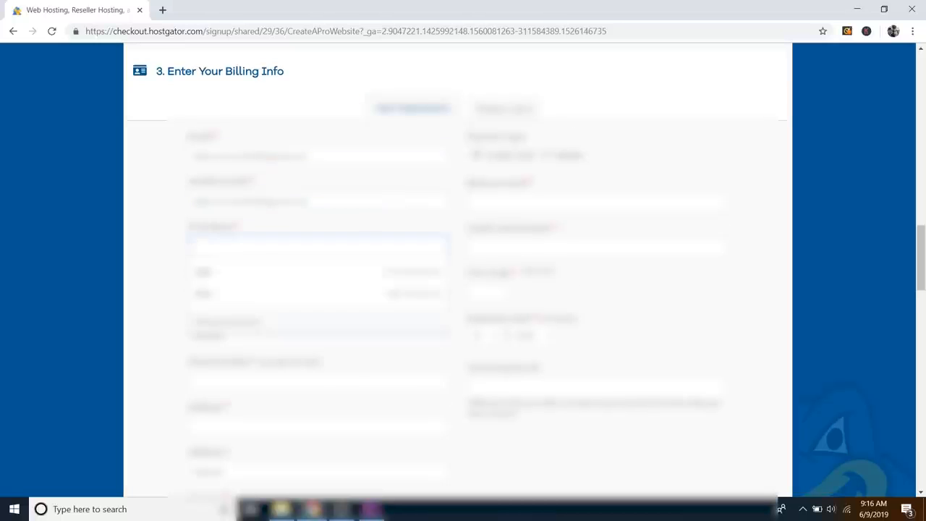
Step: Fill in the billing contact, billing address and payment card details, including expiration month
left_click(225, 381)
scroll(238, 331, "down", 5)
left_click(238, 330)
scroll(239, 330, "up", 4)
left_click(517, 166)
left_click(517, 210)
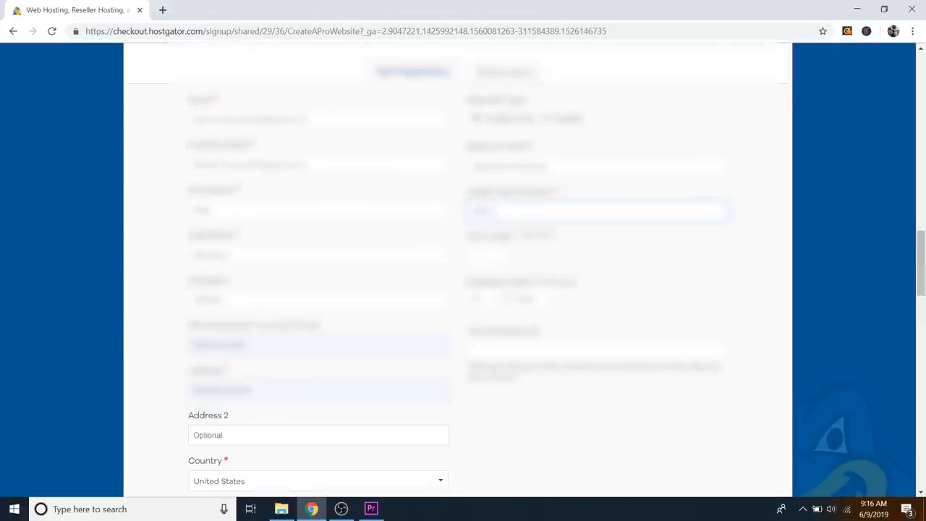
left_click(494, 298)
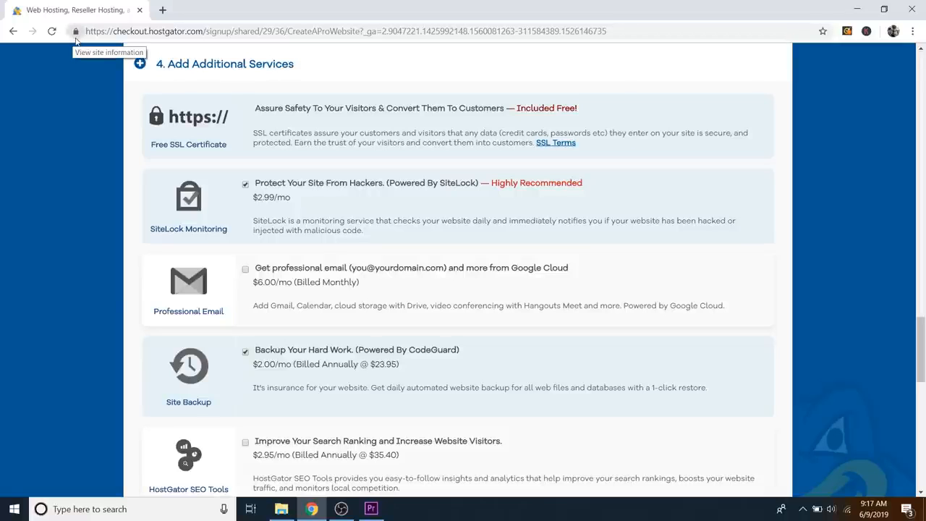
Step: Untick the SiteLock Monitoring and CodeGuard Site Backup add-ons, then scroll down to the order review
left_click(246, 185)
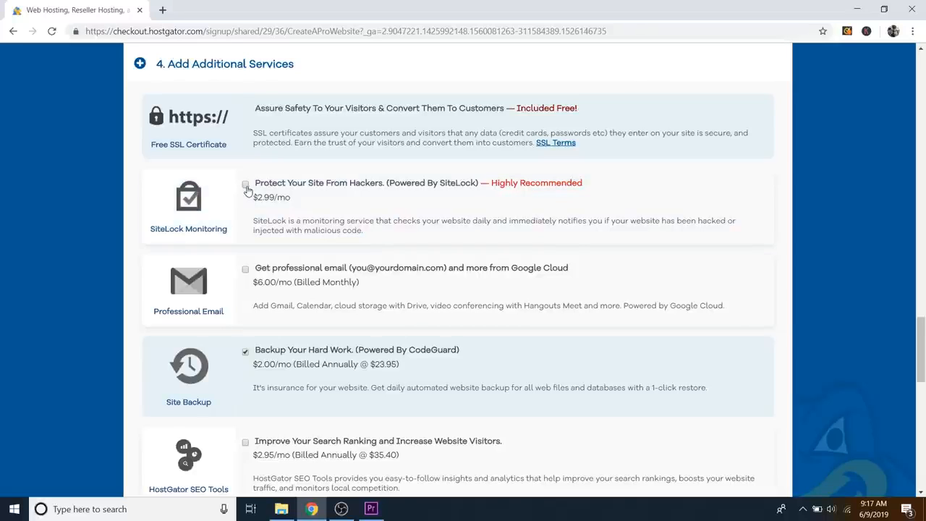
left_click(245, 354)
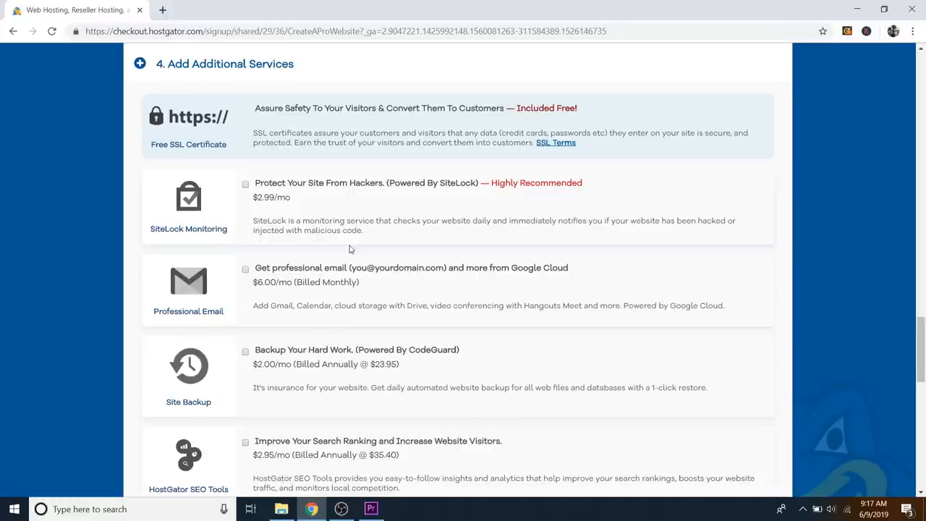
scroll(389, 233, "down", 3)
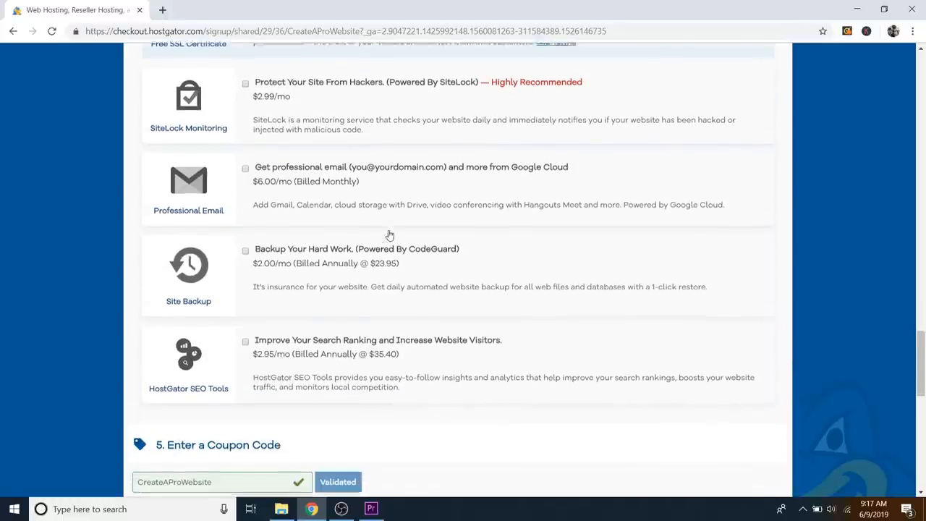
scroll(435, 235, "down", 3)
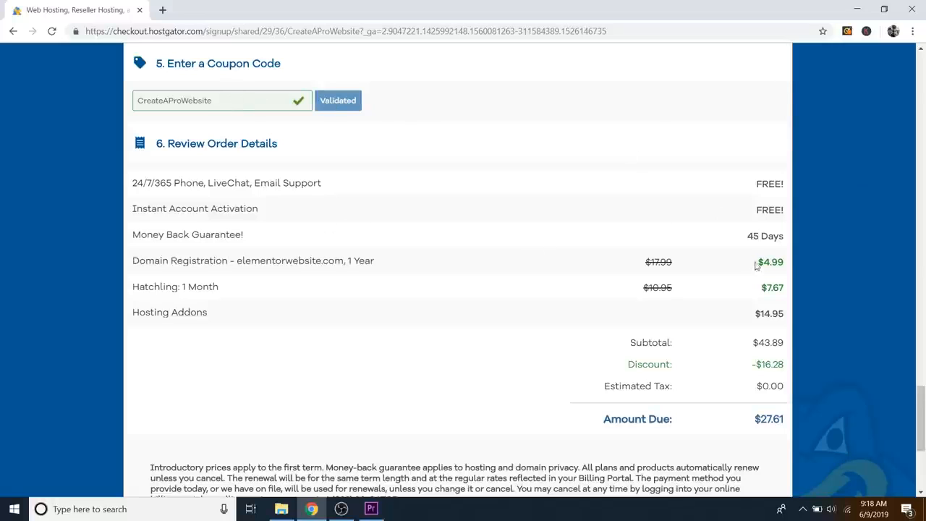
Step: Highlight the $4.99 domain, $7.67 Hatchling and $14.95 Hosting Addons prices in the order summary
left_click_drag(768, 262, 790, 267)
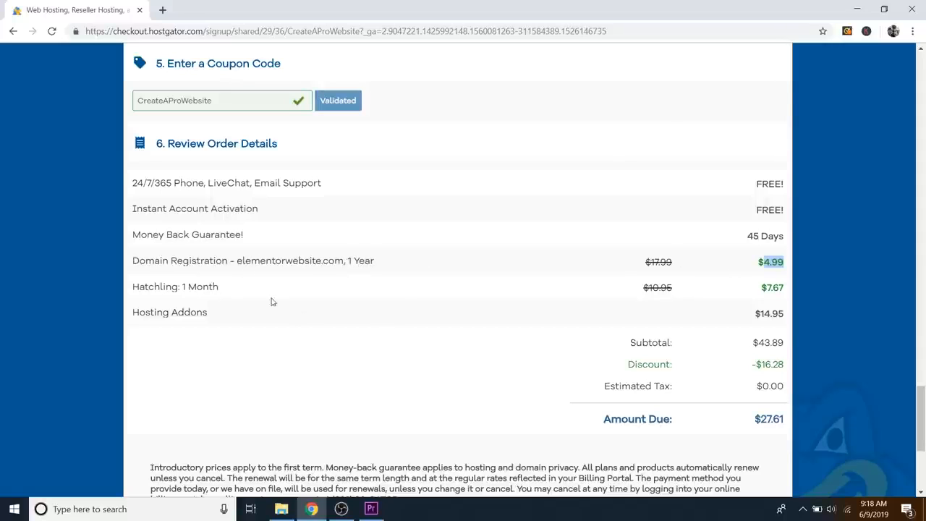
left_click_drag(768, 285, 782, 287)
left_click(772, 288)
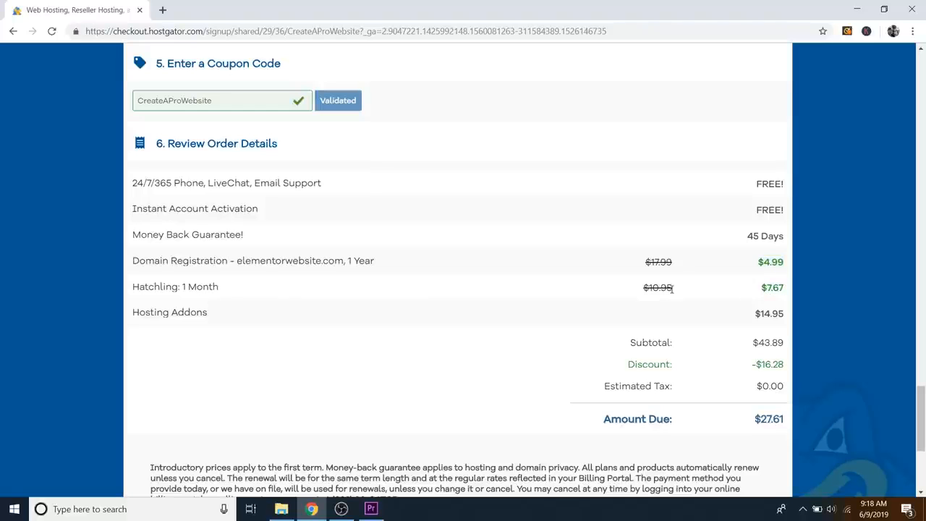
double_click(770, 288)
left_click(774, 292)
left_click_drag(763, 313, 782, 311)
left_click(780, 313)
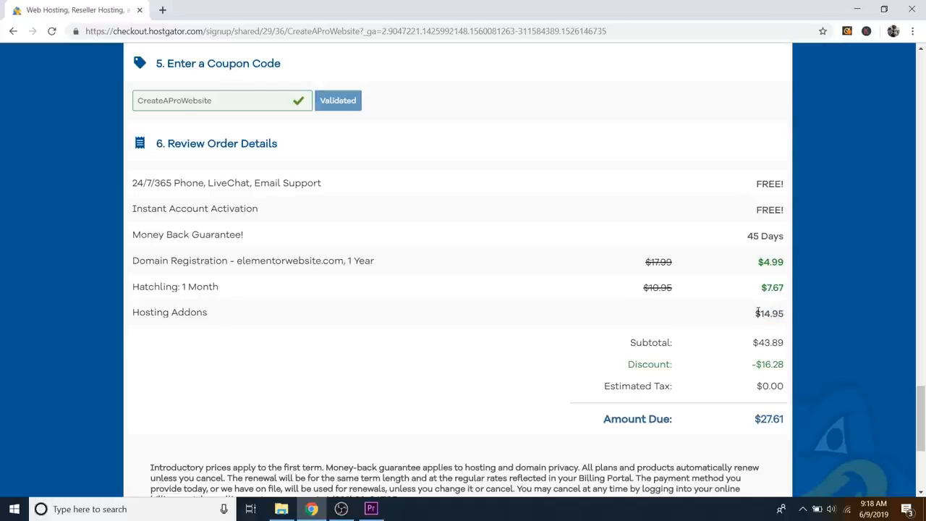
Step: Tick the Terms of Service checkbox at the bottom of the checkout page
scroll(760, 311, "down", 2)
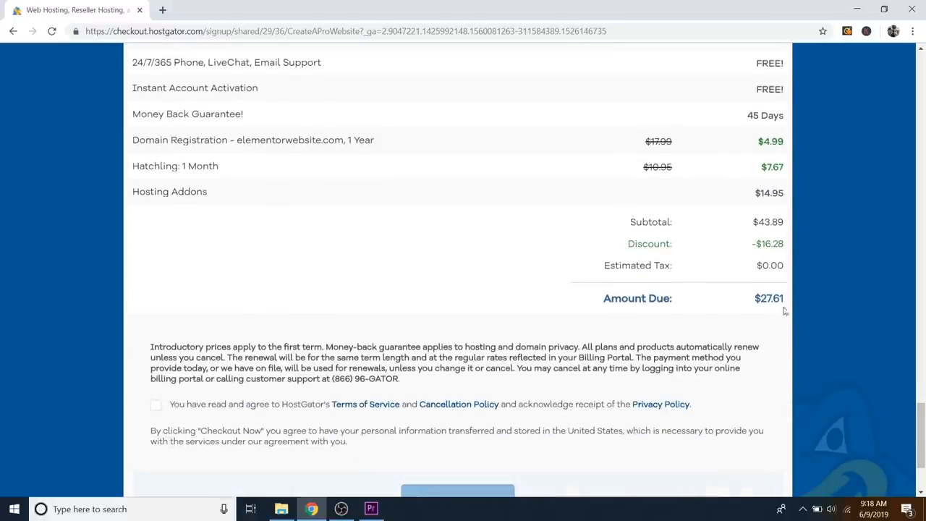
scroll(452, 234, "down", 2)
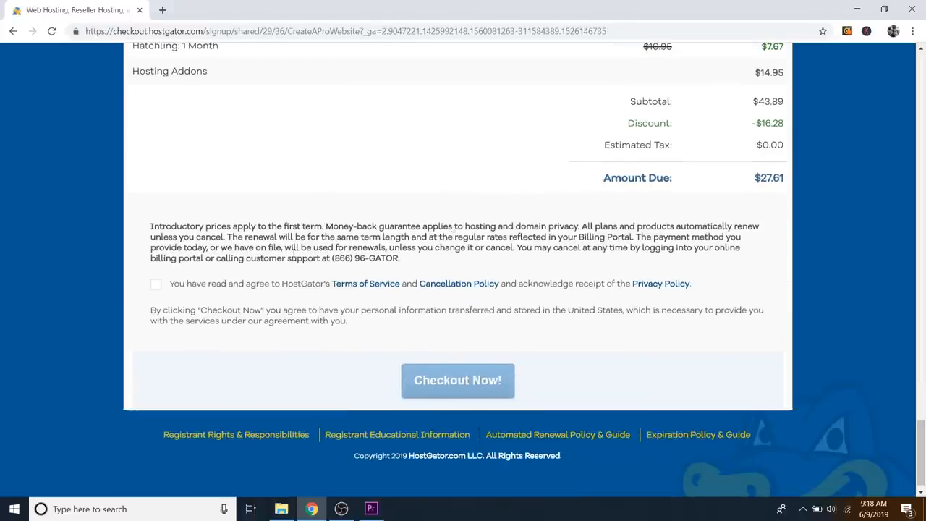
left_click(155, 285)
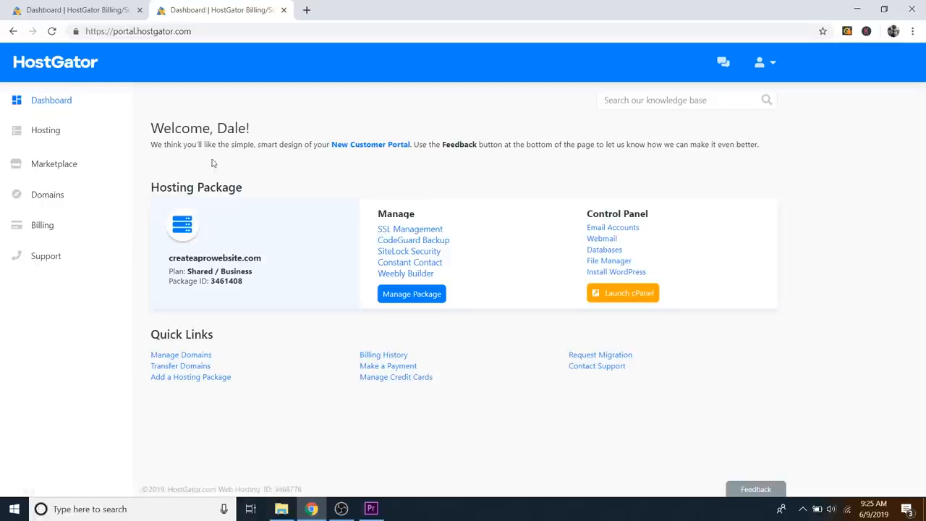
Step: Go through Marketplace, One-Click Installs and Site Builder & CMS to the WordPress installer's domain list
left_click(57, 171)
scroll(463, 188, "down", 7)
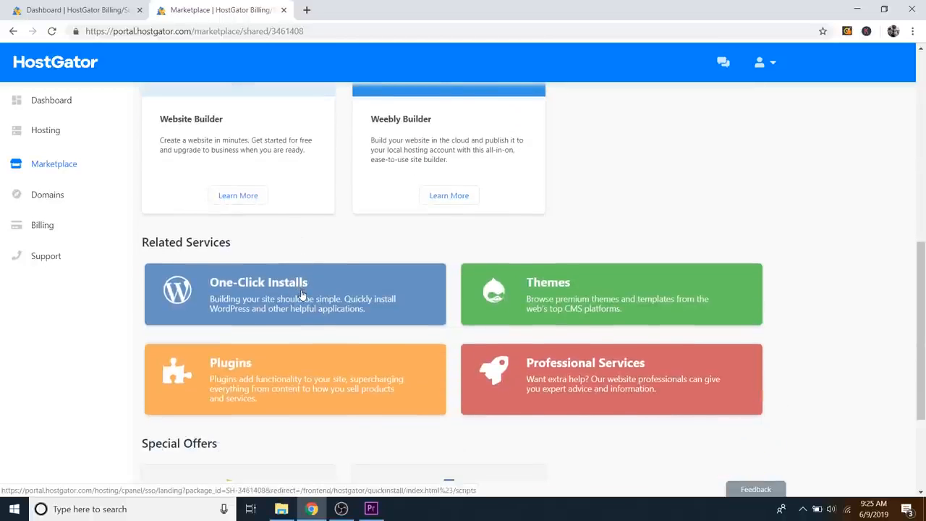
left_click(302, 296)
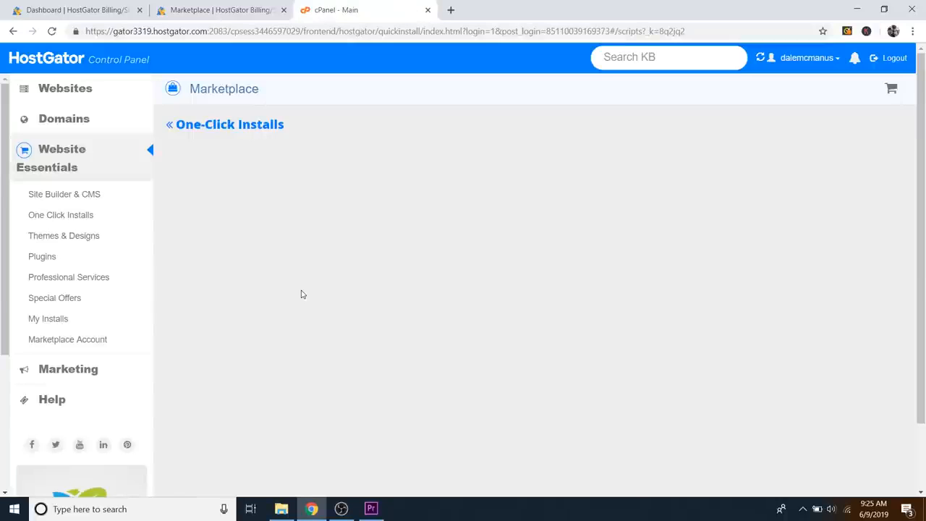
left_click(75, 198)
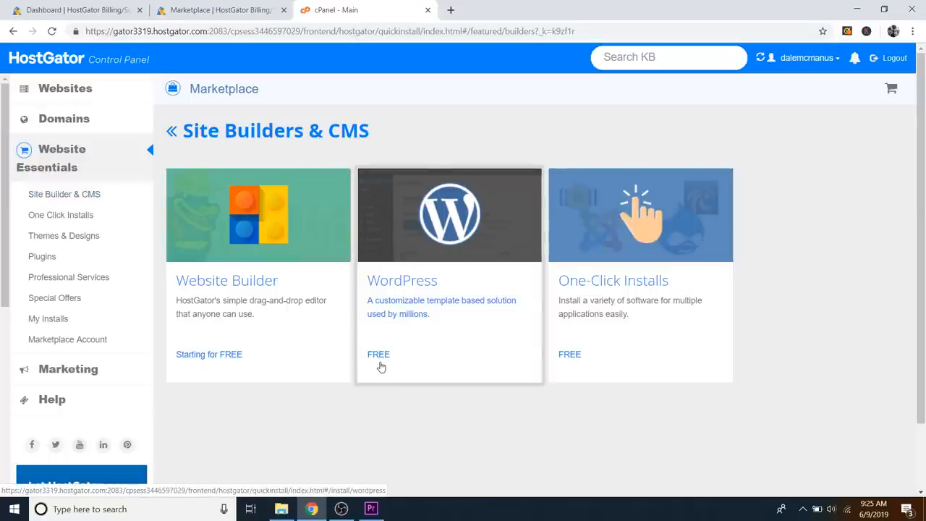
left_click(456, 235)
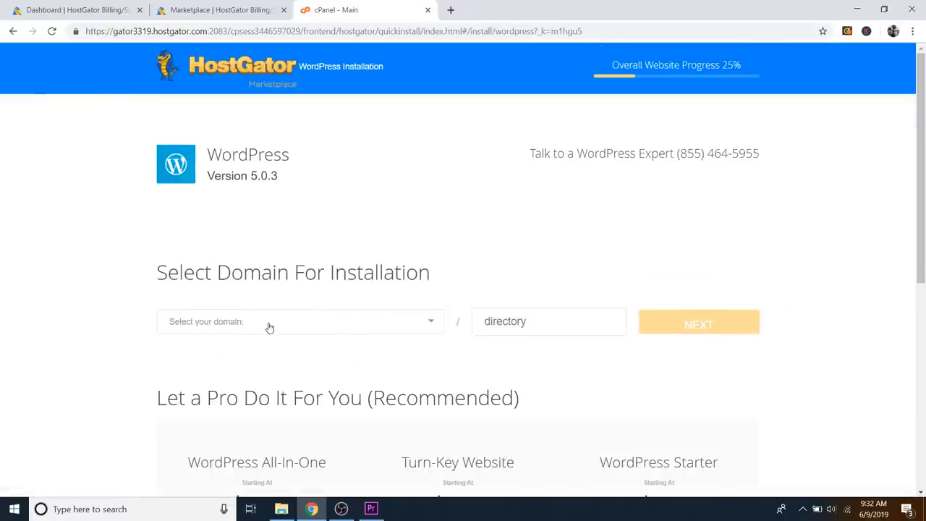
left_click(268, 328)
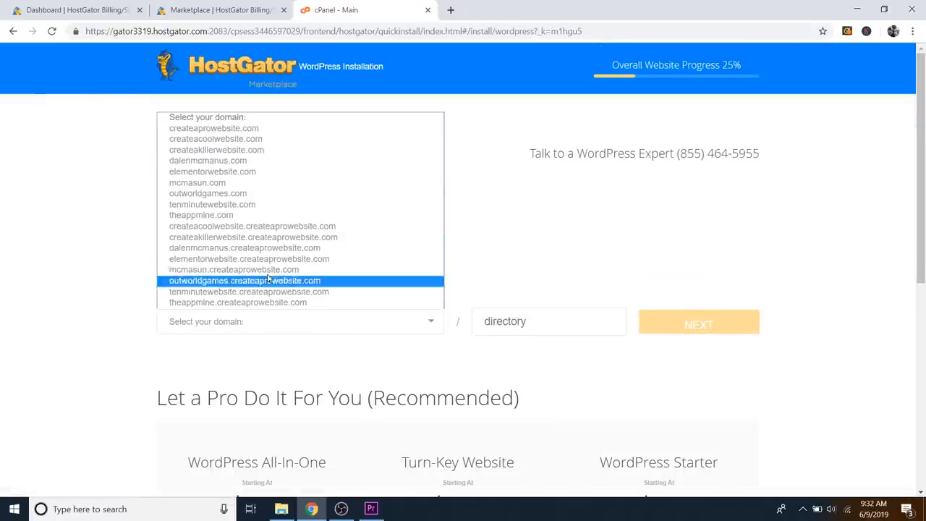
Step: Choose elementorwebsite.com as the install domain and title the site 'Elementor Website'
left_click(200, 175)
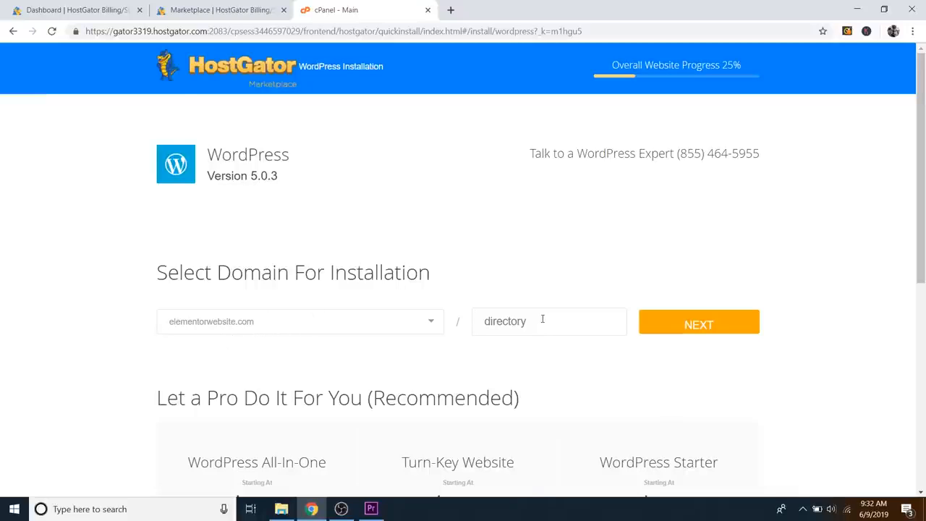
left_click(698, 326)
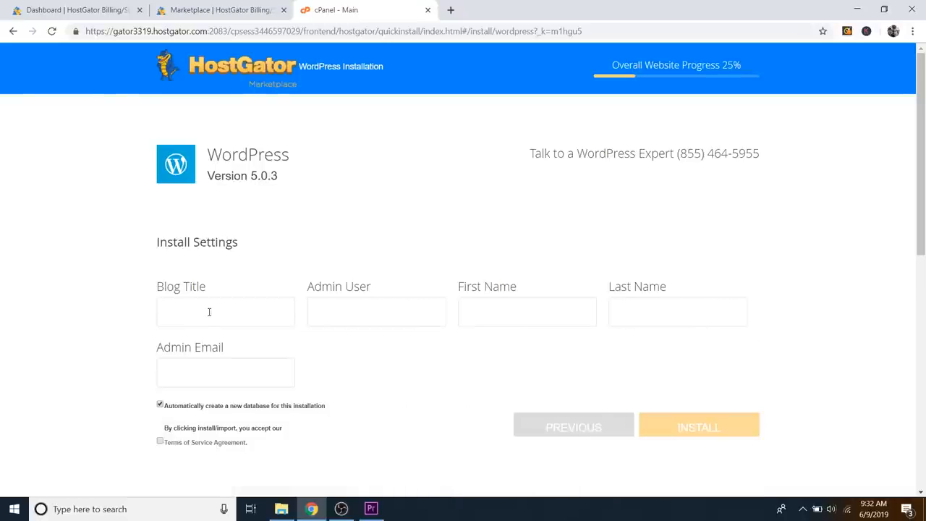
type("Elementor Website")
Step: Enter the admin username plus the admin's first and last name
left_click(353, 311)
type("dale")
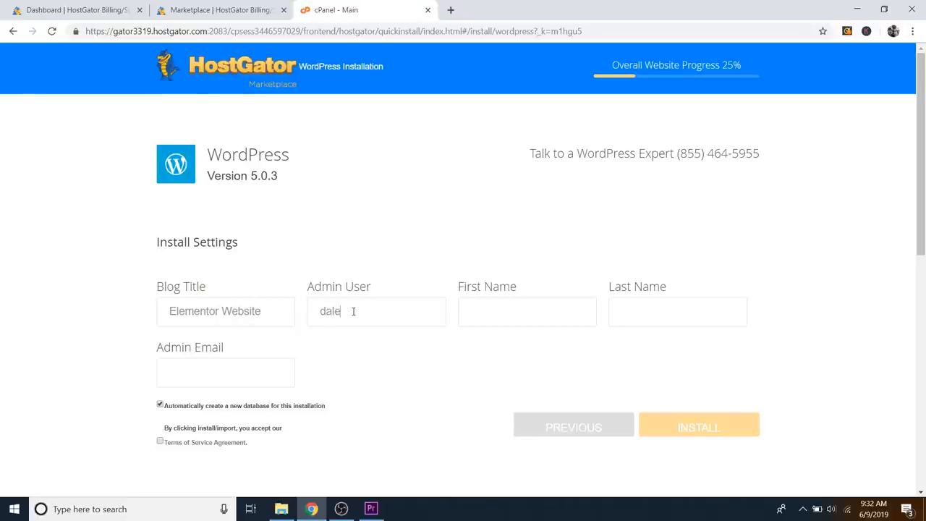
left_click(506, 313)
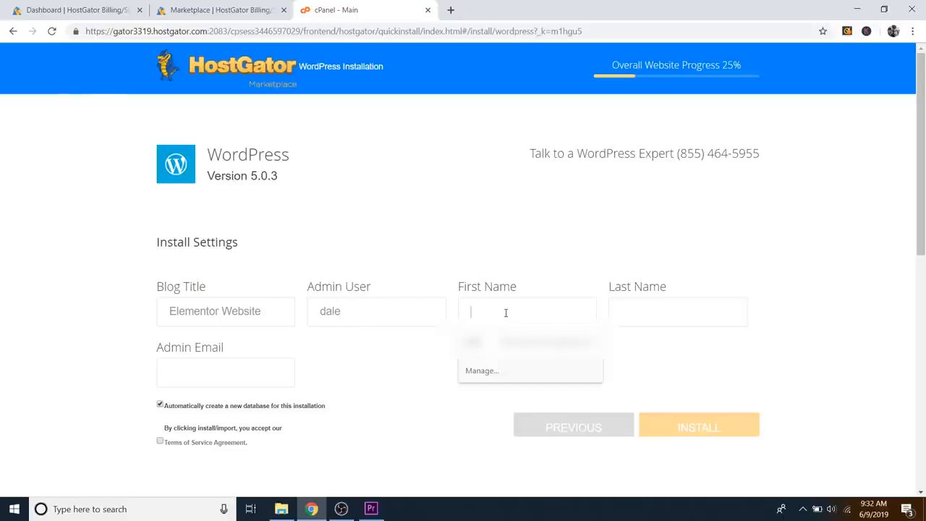
left_click(661, 312)
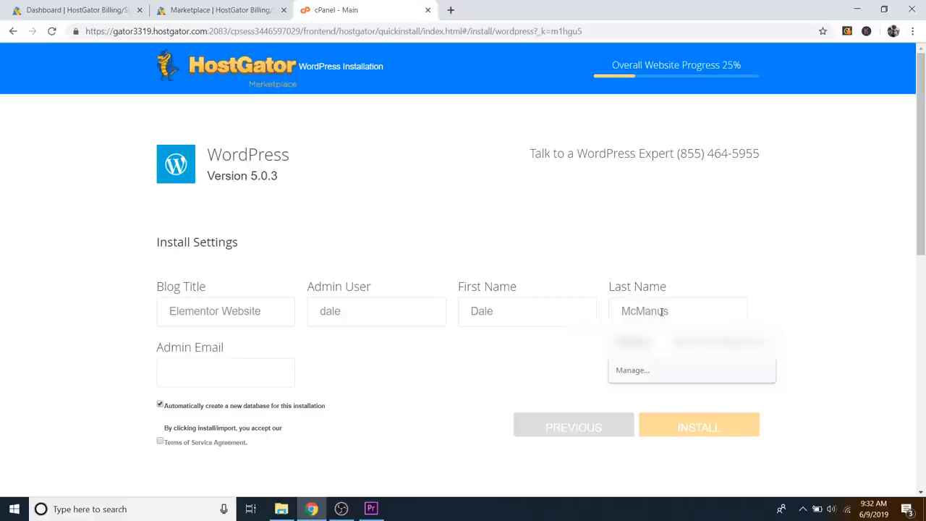
left_click(819, 295)
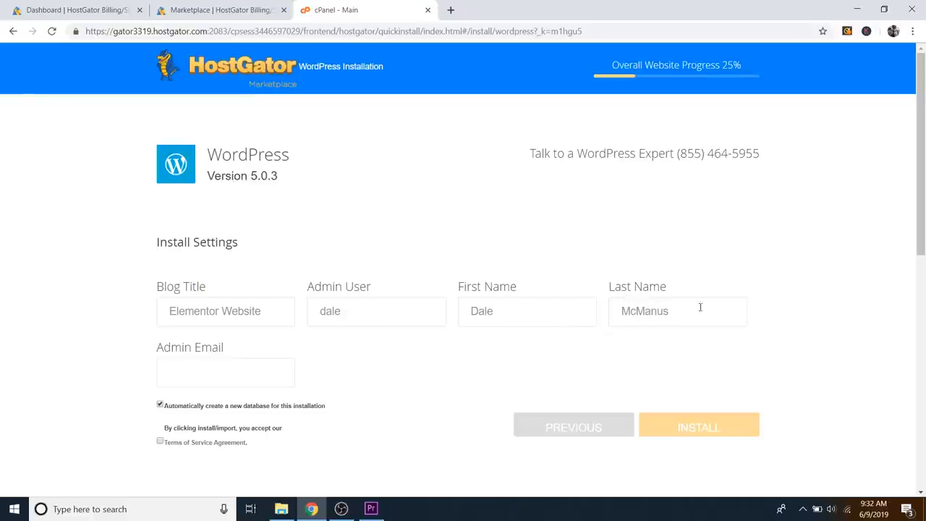
Step: Fill in the admin e-mail from a saved suggestion, accept the terms, and start the install
left_click(209, 374)
left_click(427, 402)
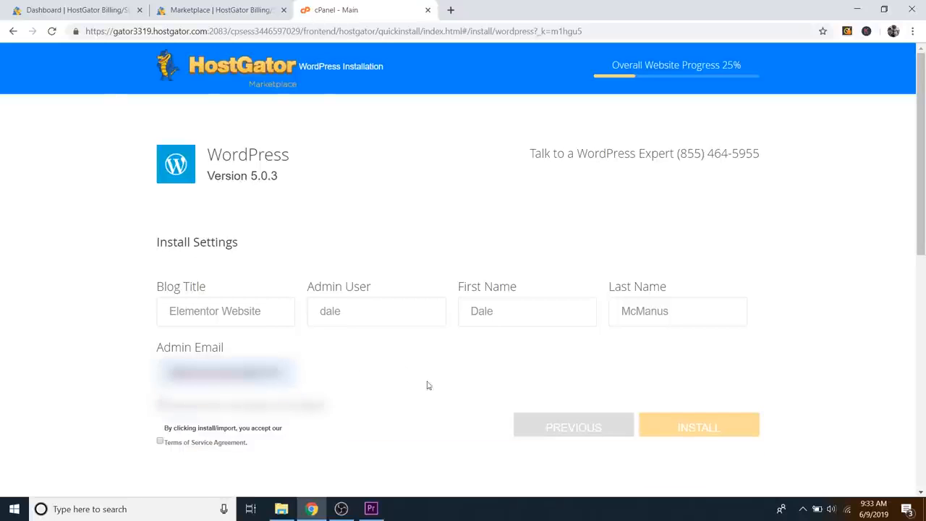
left_click(161, 441)
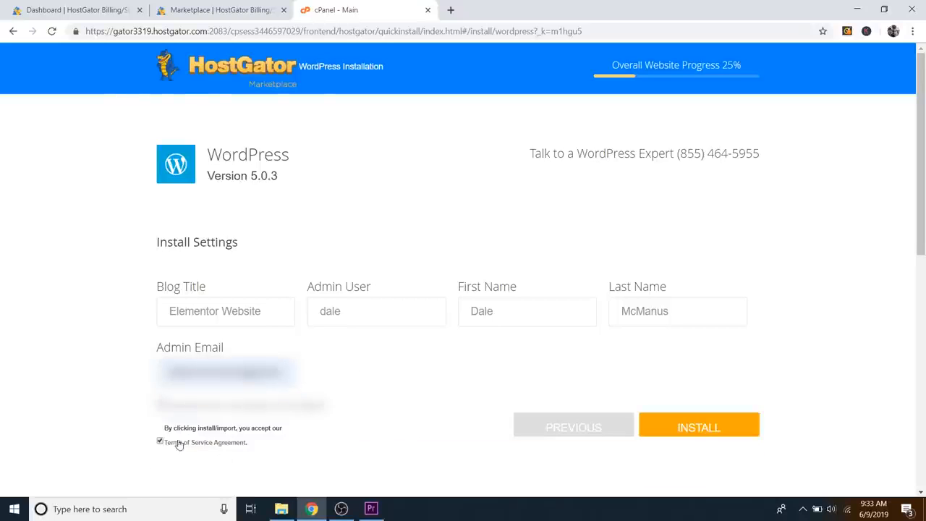
left_click(696, 427)
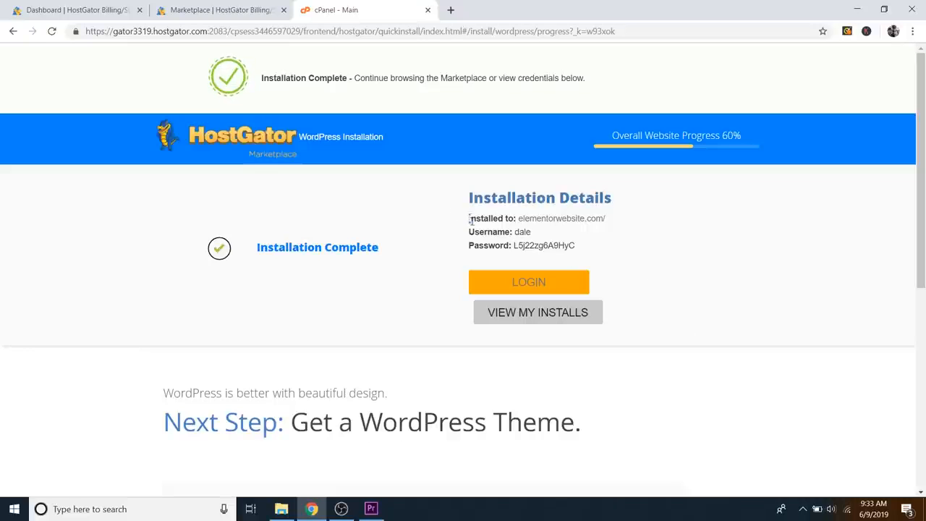
Step: Copy the installed site URL, username and password from the installation details
left_click_drag(469, 220, 583, 247)
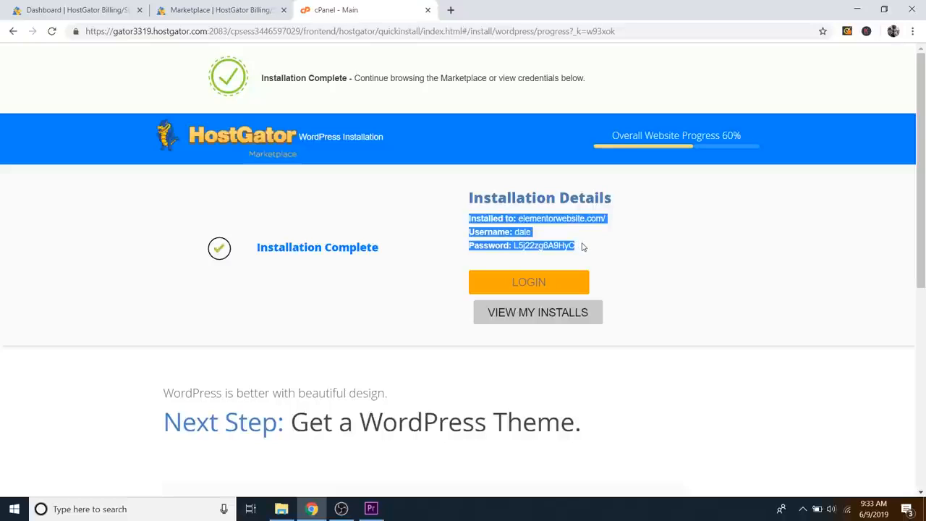
right_click(549, 221)
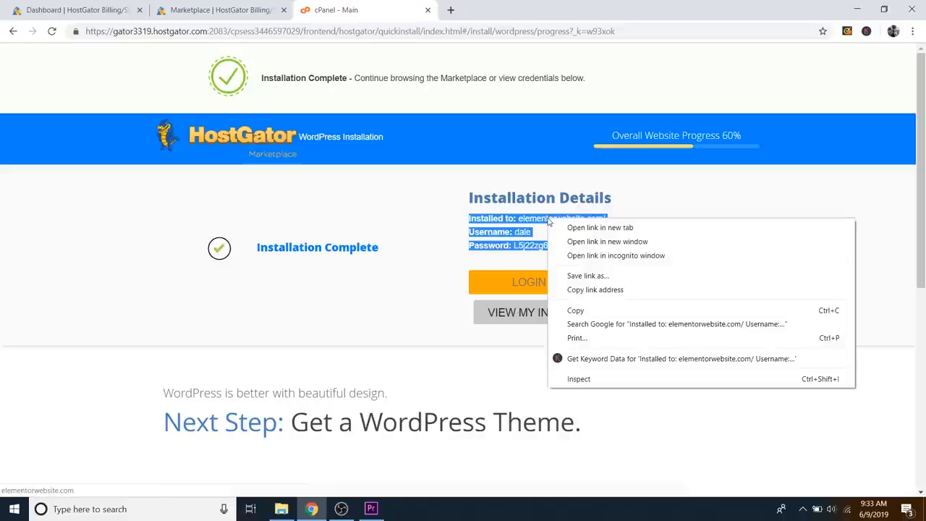
left_click(587, 313)
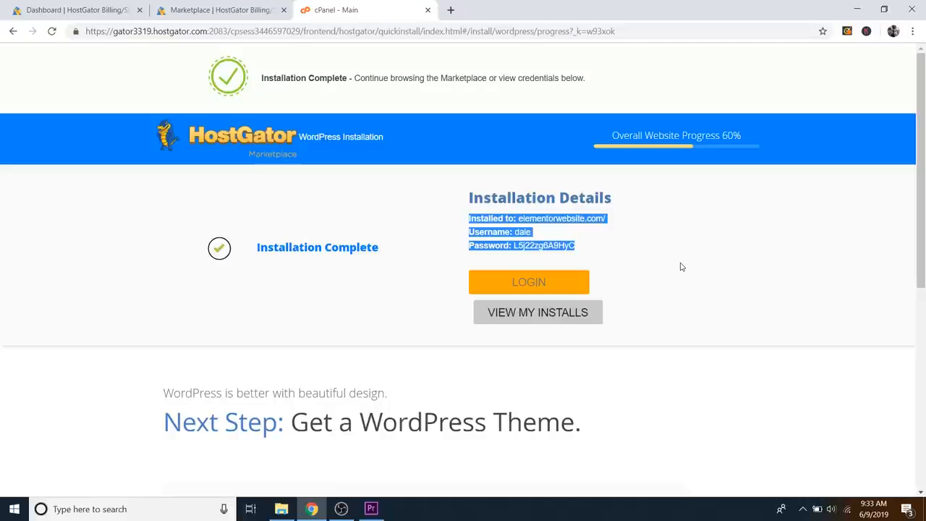
left_click_drag(667, 267, 516, 250)
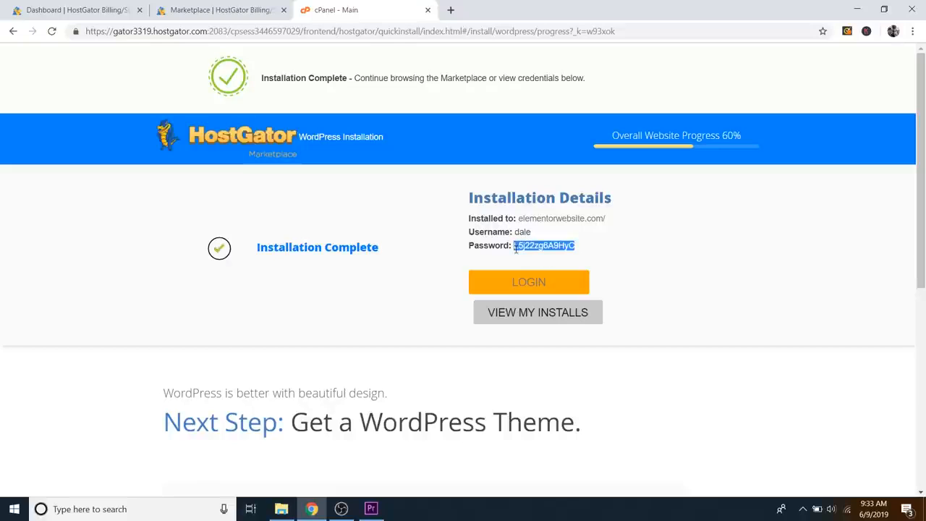
left_click(583, 248)
Step: Try the LOGIN link, then load elementorwebsite.com/wp-admin directly from the address bar
left_click(552, 284)
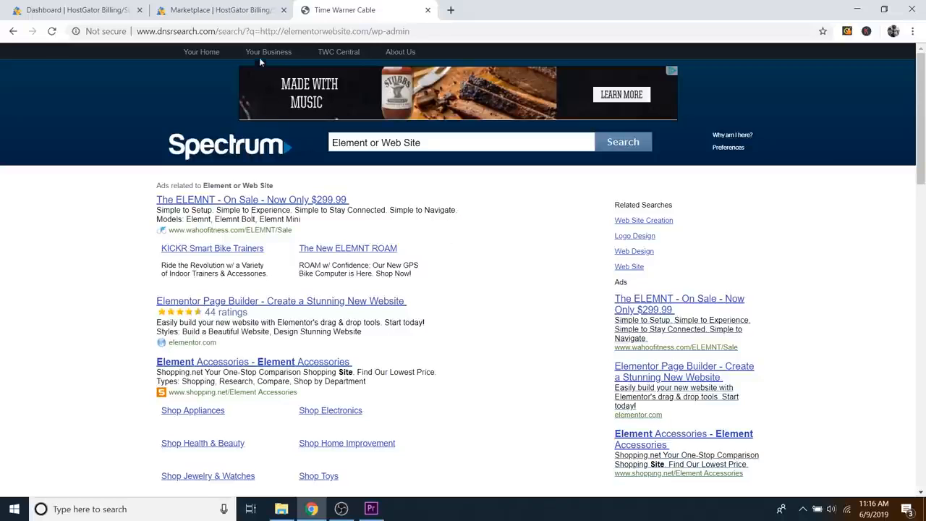
left_click(249, 31)
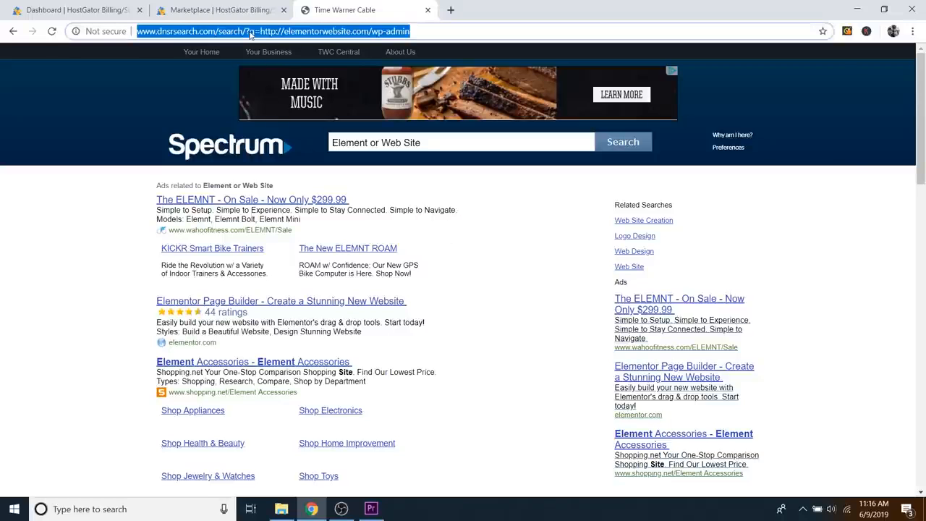
type("elementor")
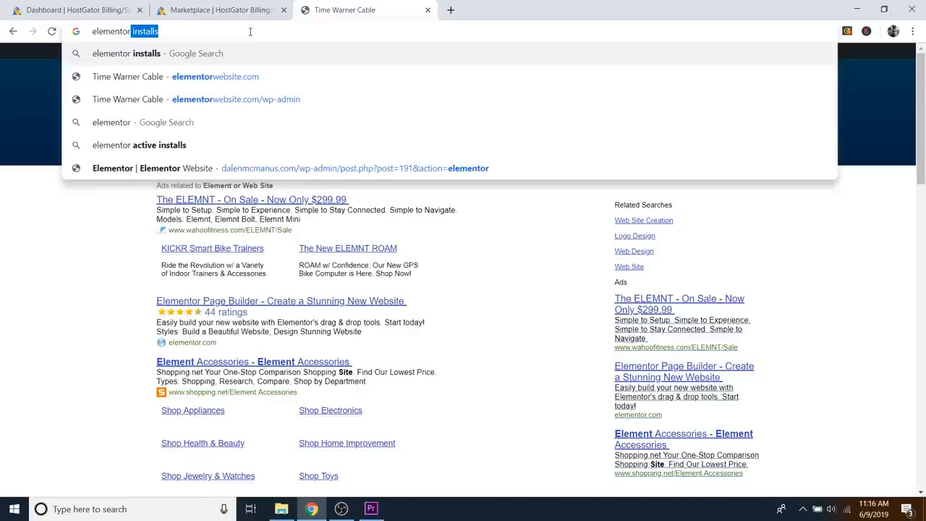
type("website.com")
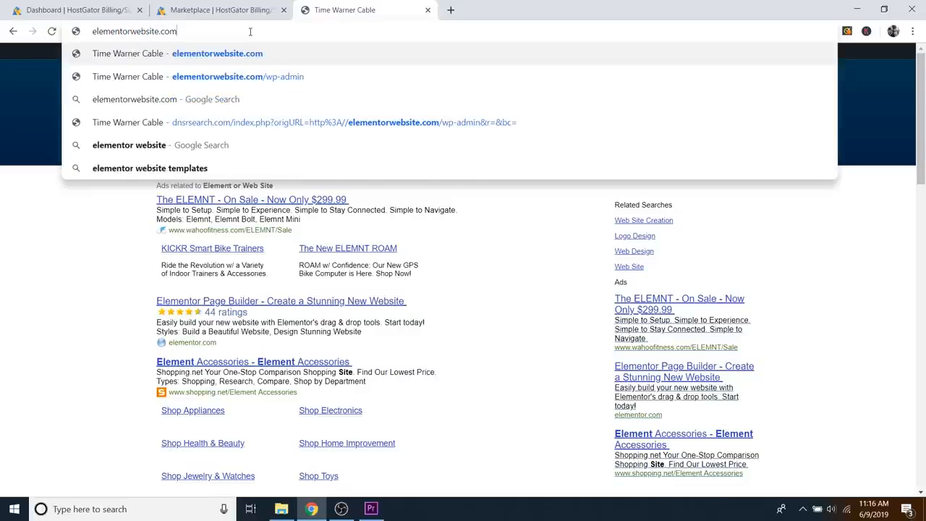
type("/wp-adm")
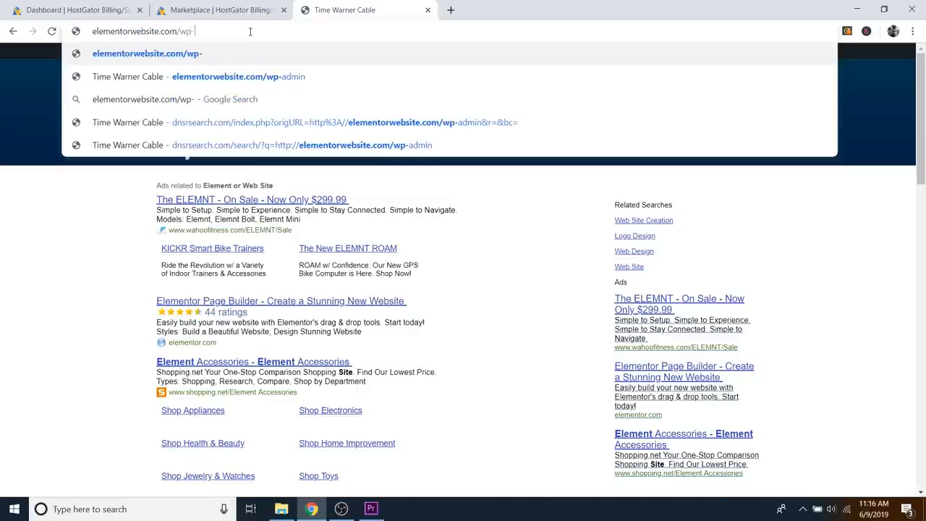
type("in")
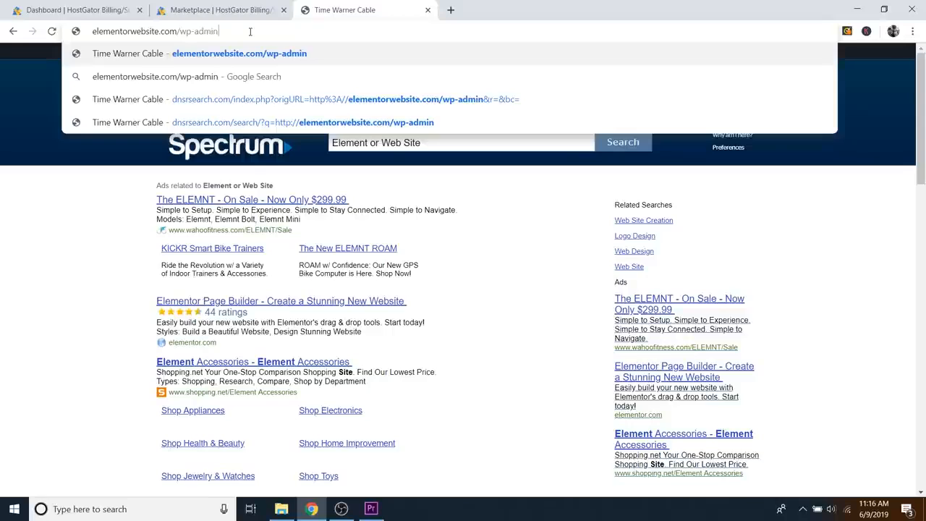
key("Return")
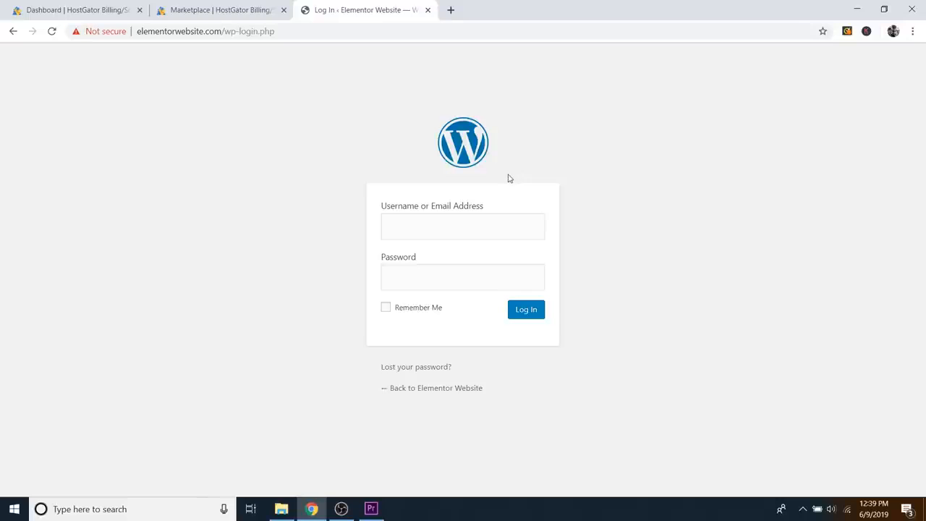
Step: Log in with the admin username and the pasted password
left_click(431, 223)
type("dale")
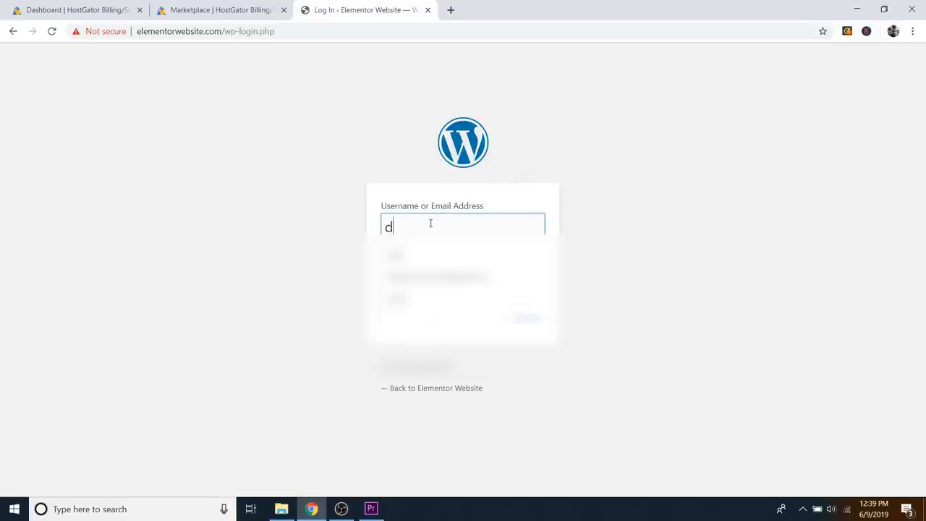
left_click(607, 211)
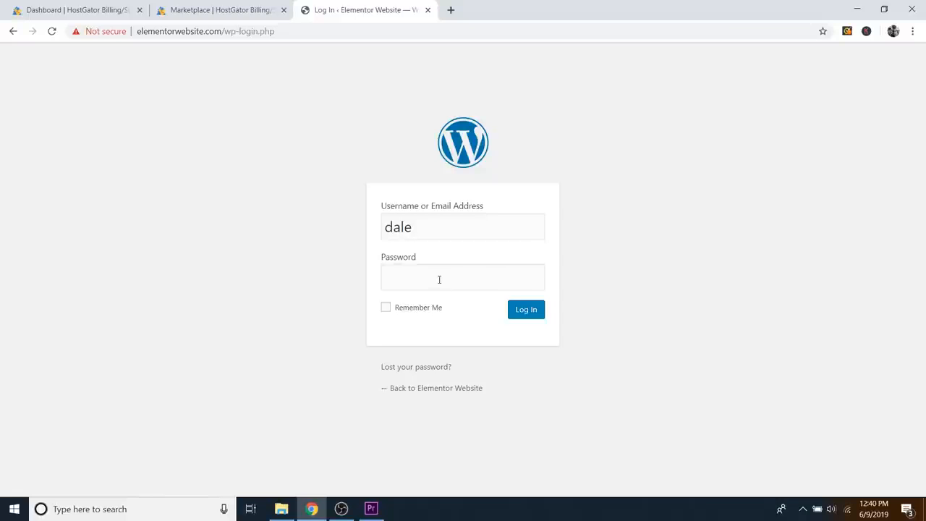
right_click(439, 279)
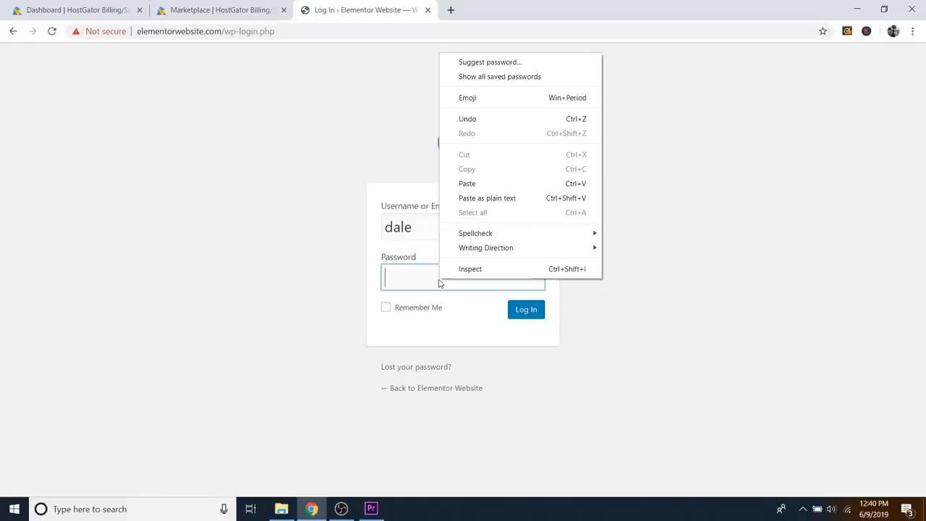
left_click(468, 184)
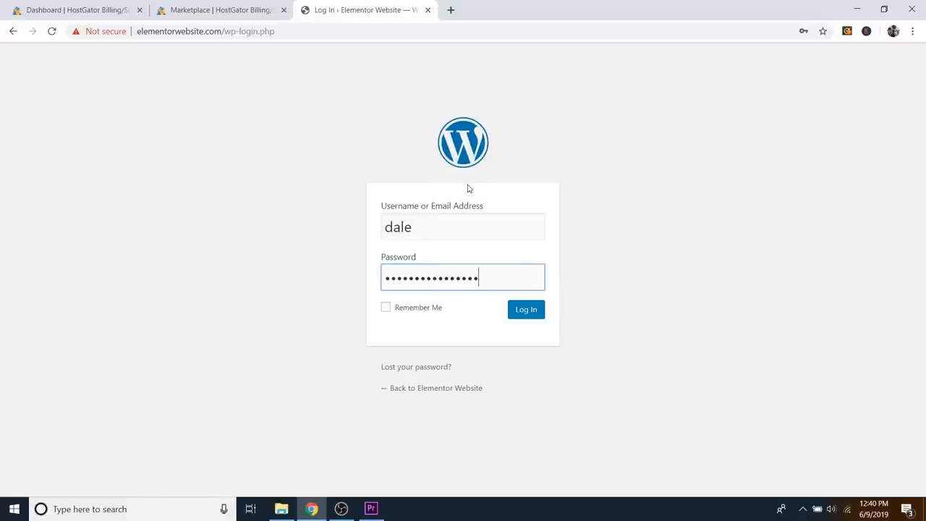
left_click(525, 311)
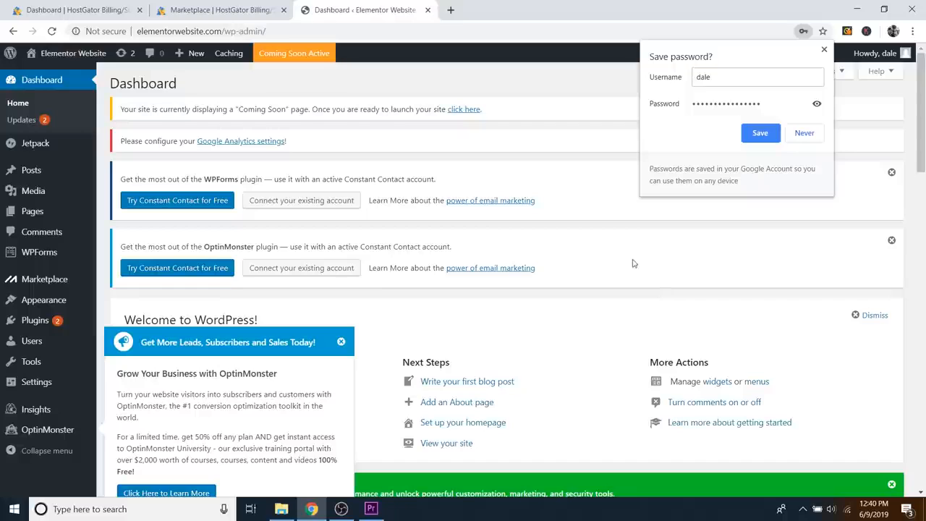
Step: Decline Chrome's password save, and close the OptinMonster popup and WPForms notice
left_click(805, 134)
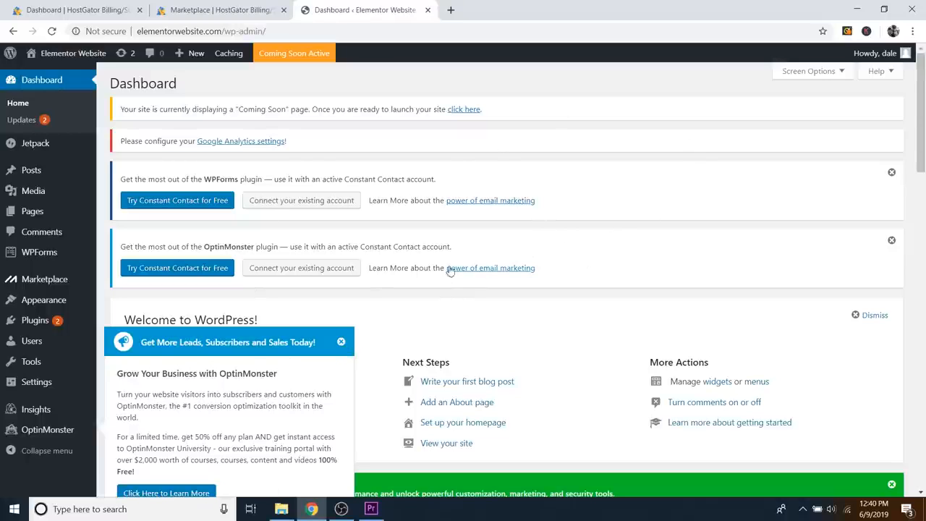
left_click(341, 341)
left_click(891, 172)
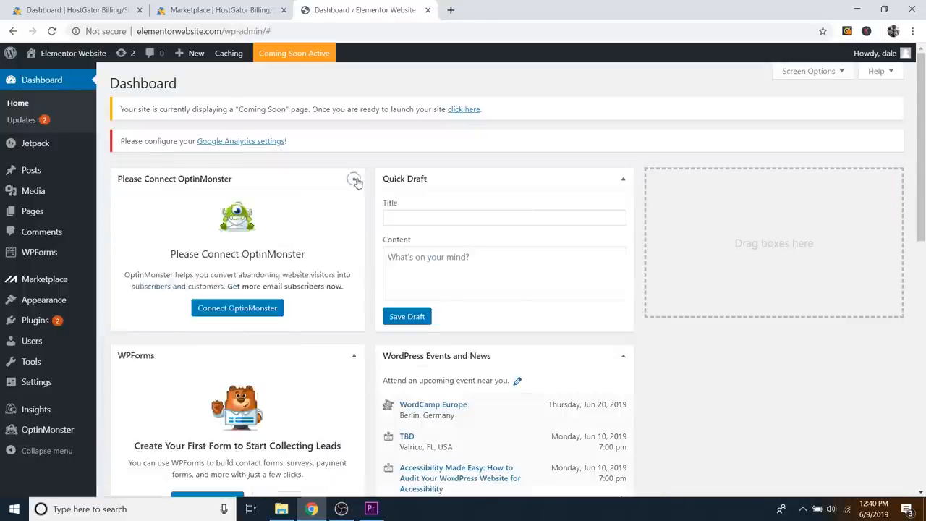
Step: Collapse six of the Dashboard's widget boxes
left_click(355, 179)
left_click(623, 178)
left_click(354, 214)
left_click(354, 411)
left_click(353, 447)
left_click(623, 214)
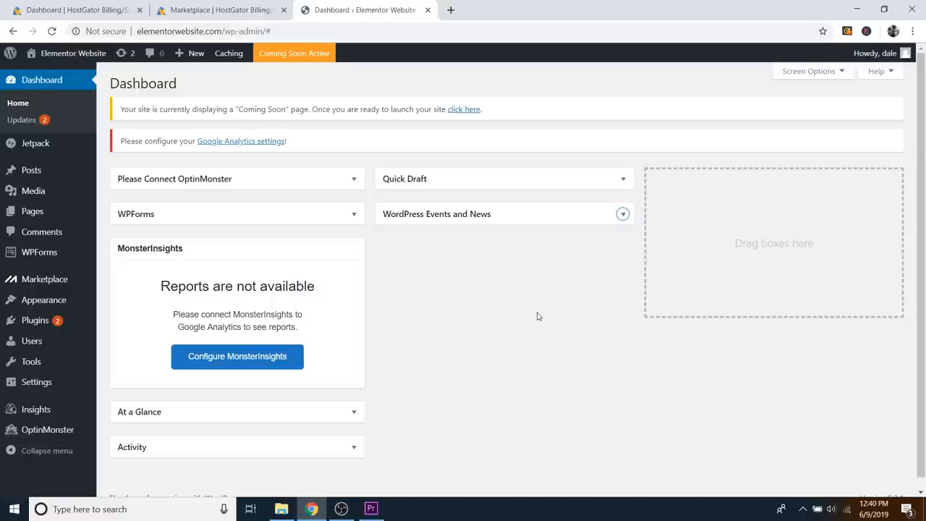
Step: Open the administrator's profile from Users > All Users and scroll to Account Management
mouse_move(34, 346)
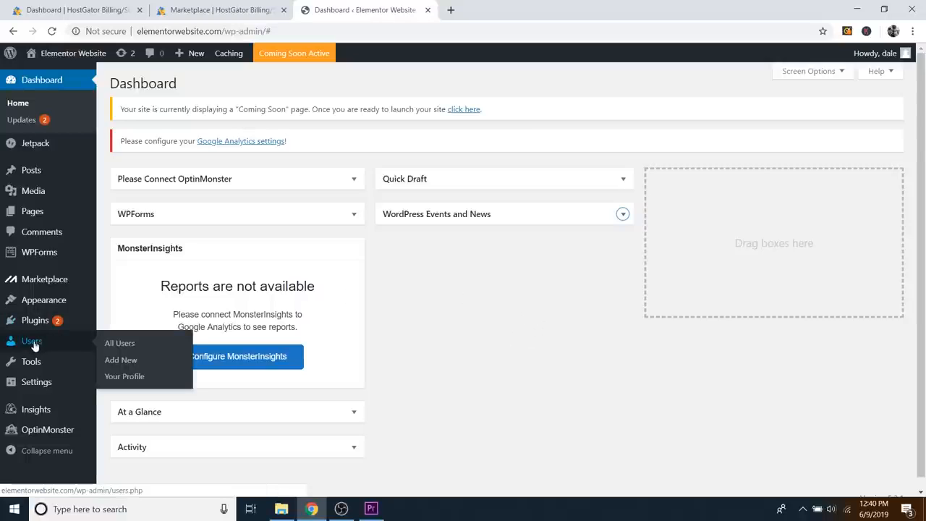
left_click(126, 344)
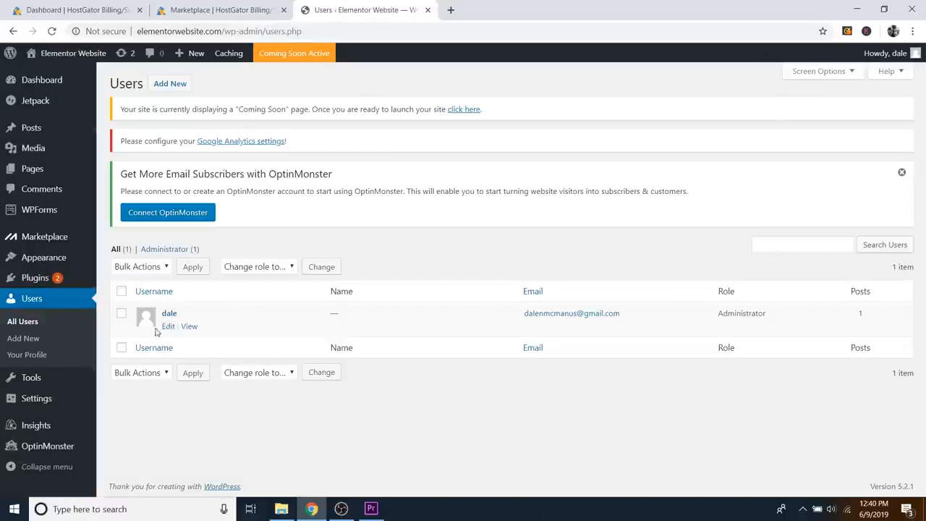
left_click(168, 315)
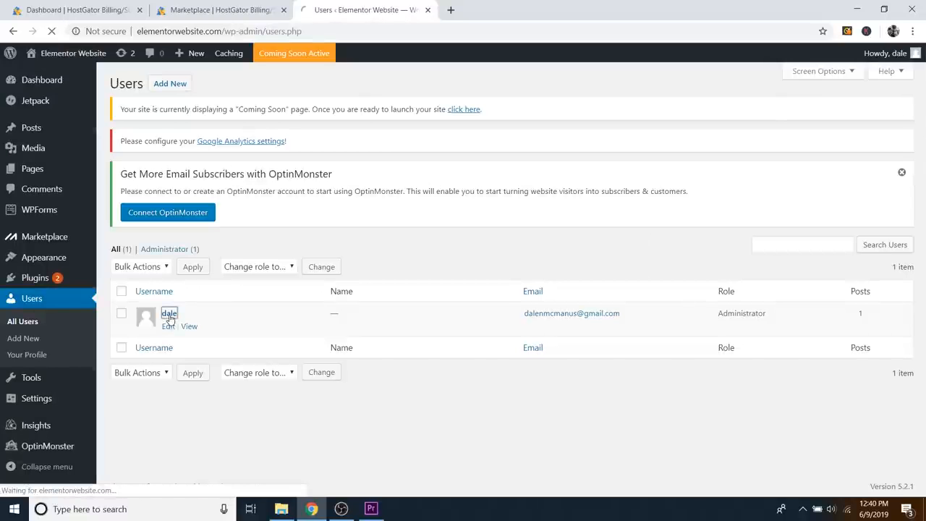
scroll(195, 316, "down", 8)
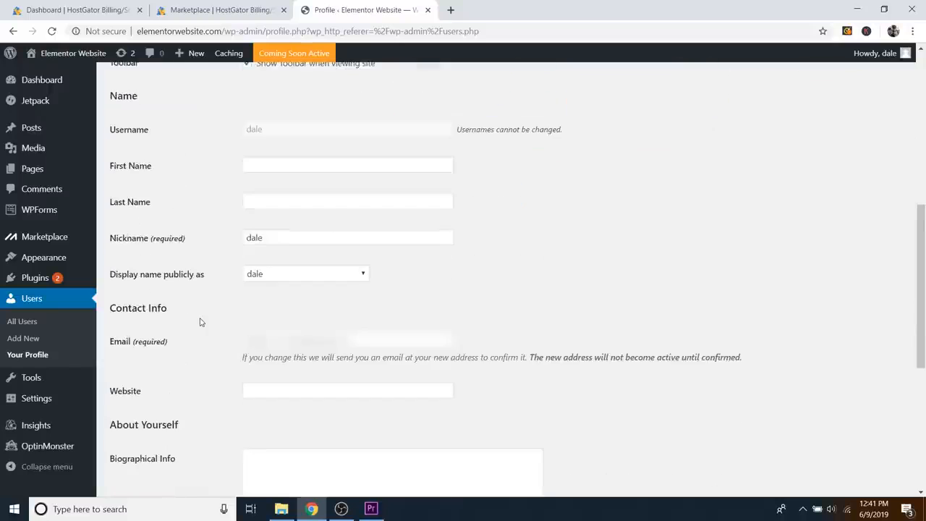
scroll(200, 322, "down", 2)
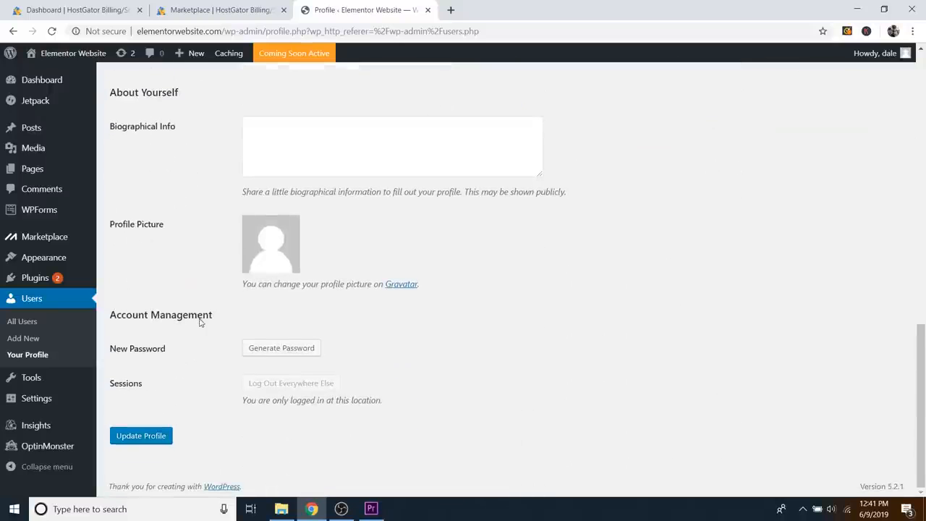
Step: Replace the generated password with a new, hidden password typed manually
left_click(296, 348)
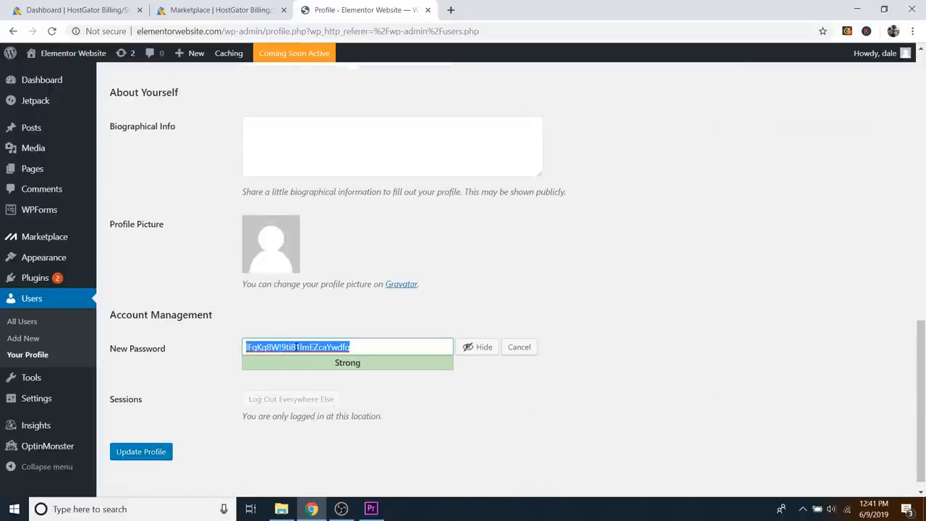
key("BackSpace")
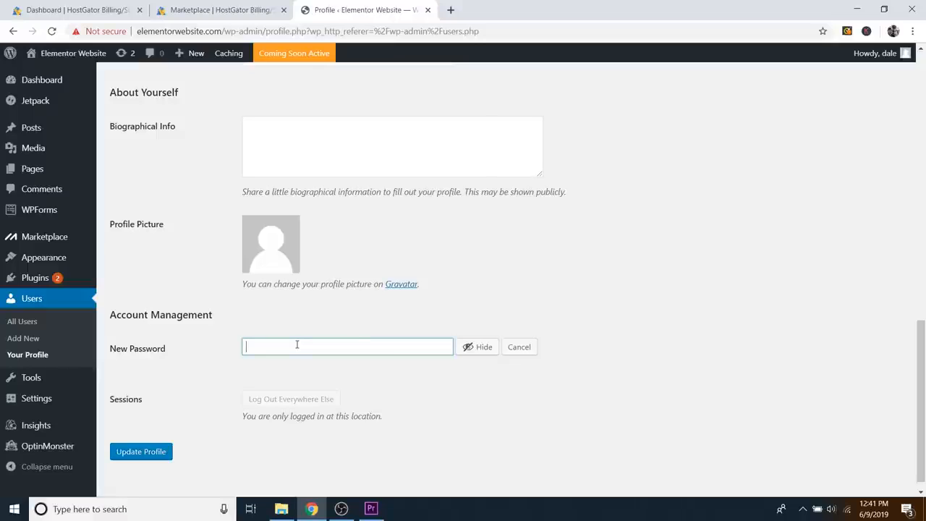
left_click(471, 350)
type("•••••••••••••")
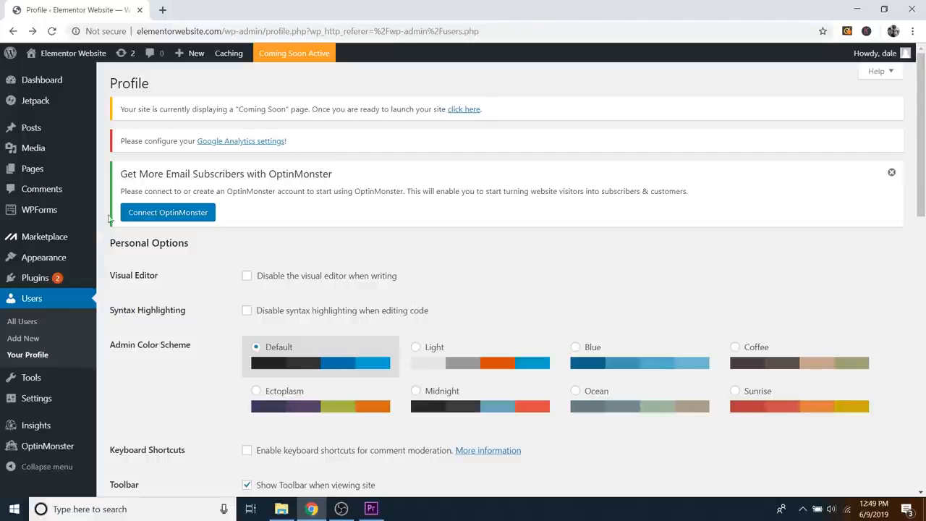
Step: Search the theme directory for 'oc', then install and activate OceanWP
mouse_move(47, 261)
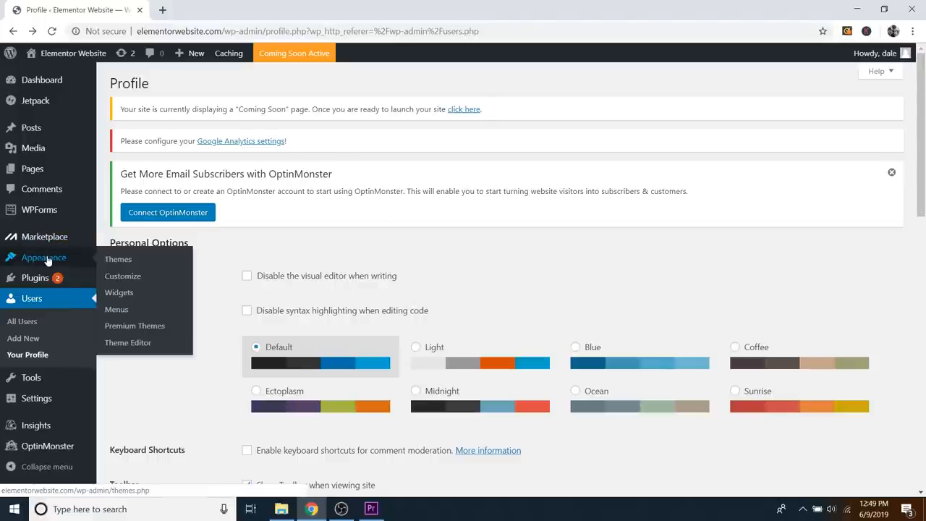
left_click(126, 264)
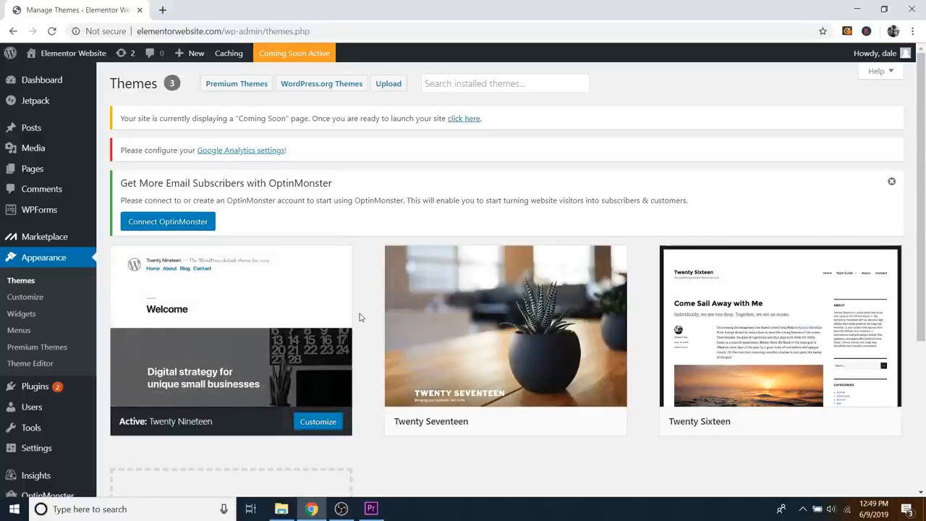
scroll(365, 313, "down", 3)
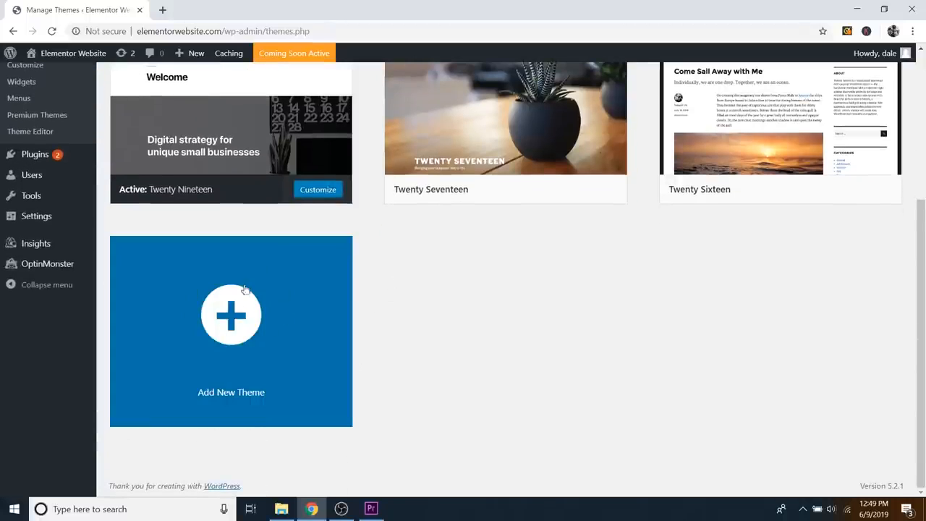
left_click(269, 317)
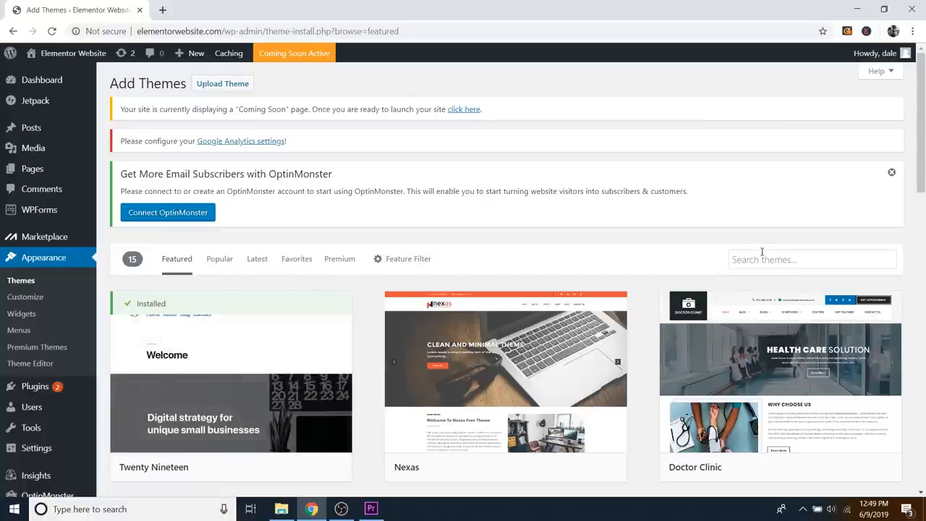
scroll(759, 255, "down", 1)
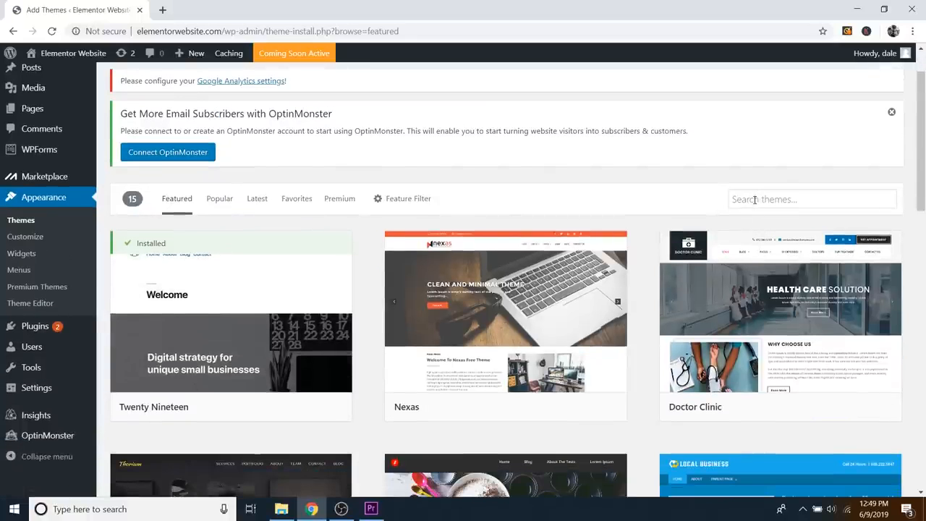
left_click(755, 200)
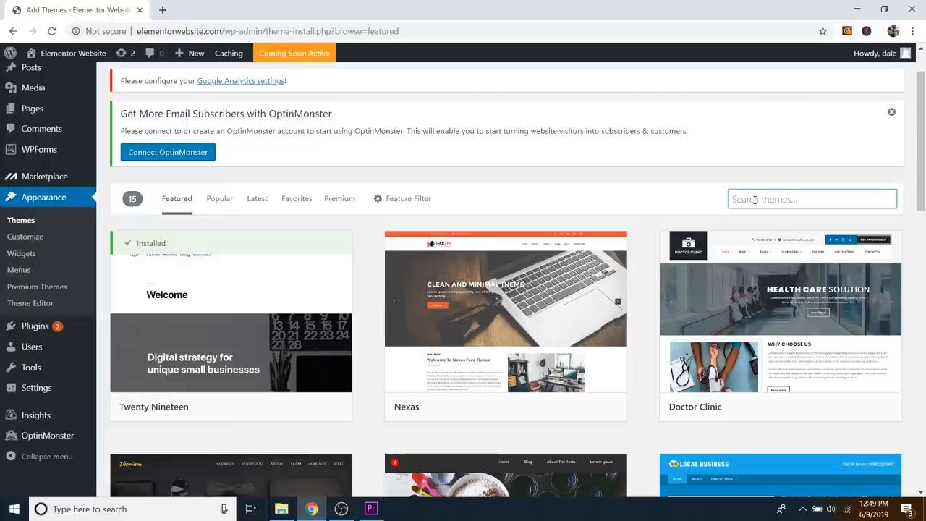
type("ocean wp")
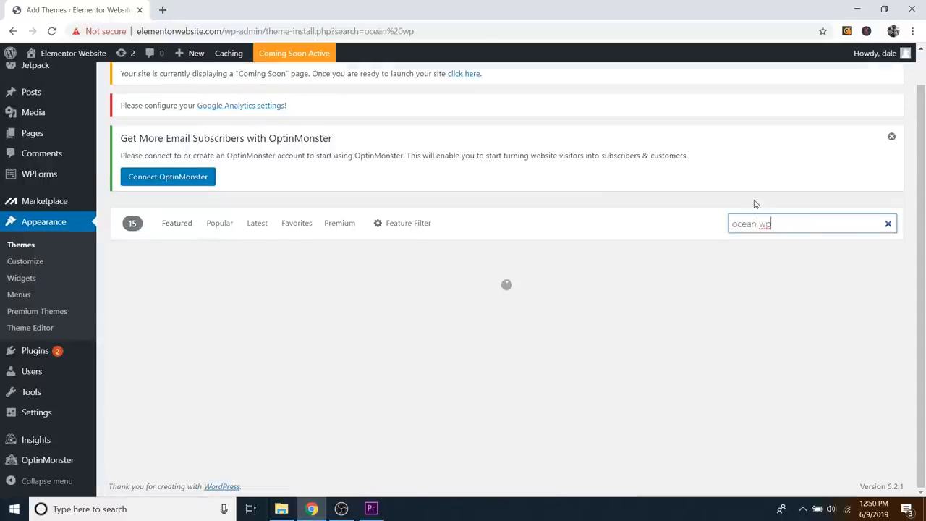
scroll(362, 239, "down", 1)
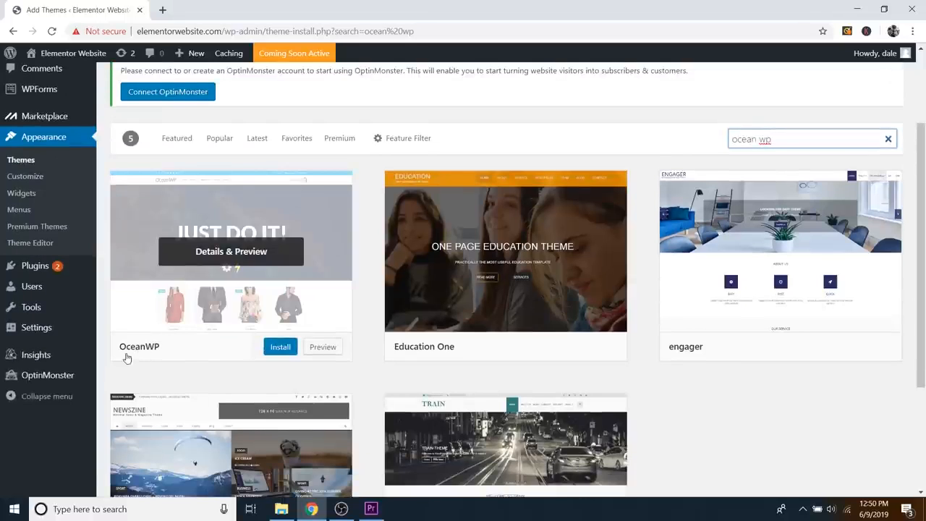
left_click(281, 351)
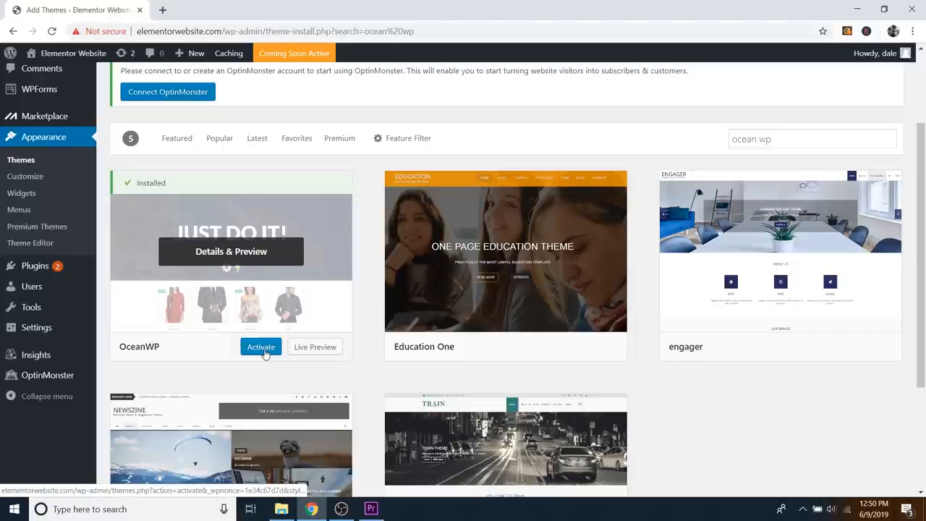
left_click(264, 352)
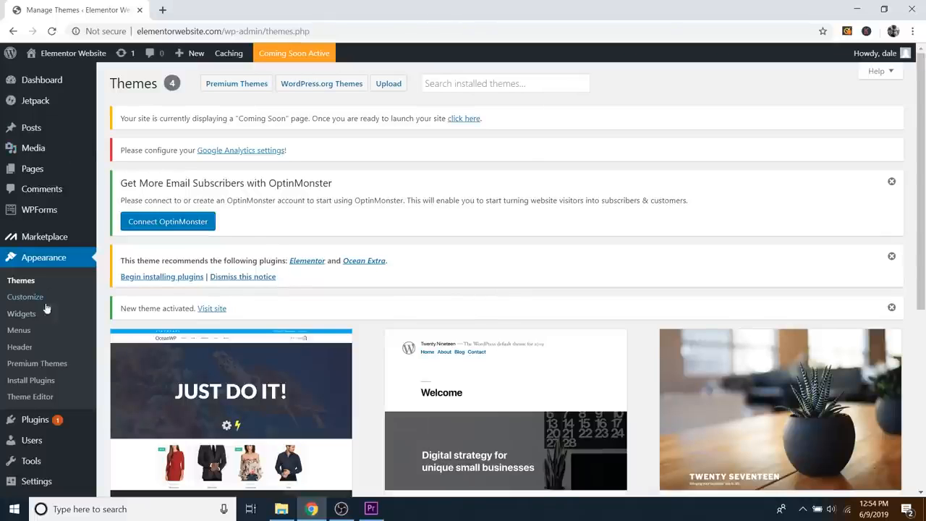
Step: Search plugins for 'elemen', then install and activate Elementor Page Builder
mouse_move(37, 423)
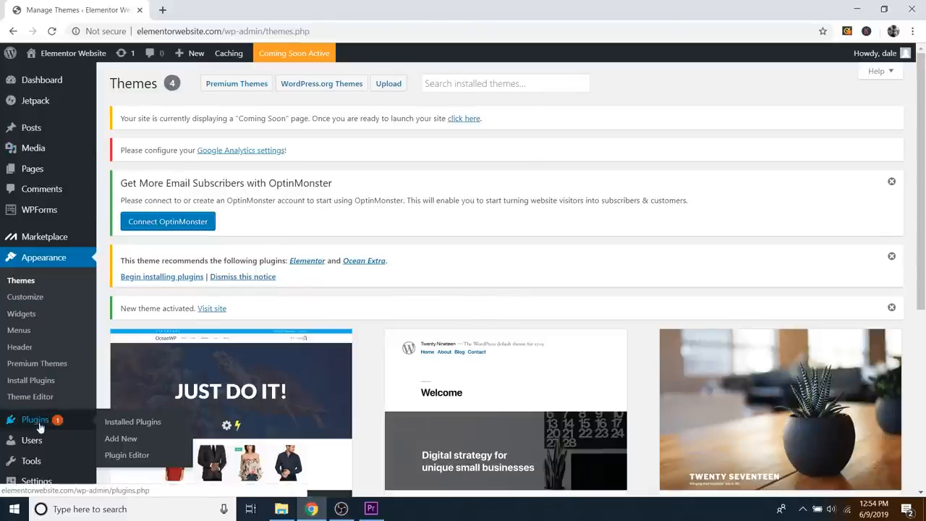
left_click(125, 439)
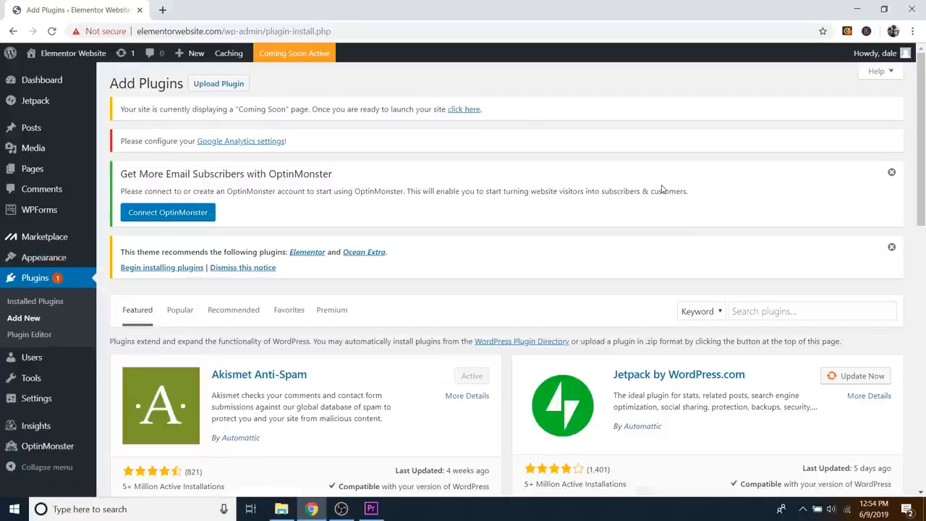
scroll(651, 217, "down", 2)
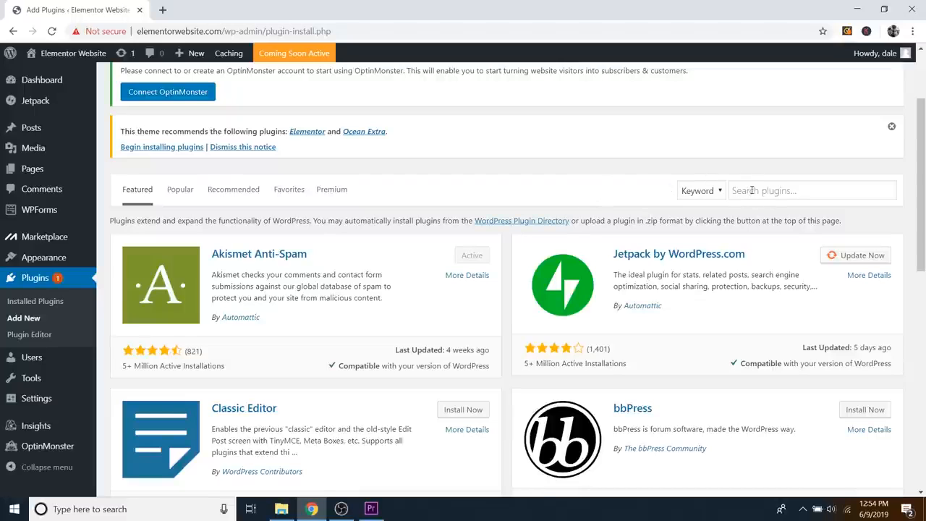
left_click(753, 191)
type("elementor")
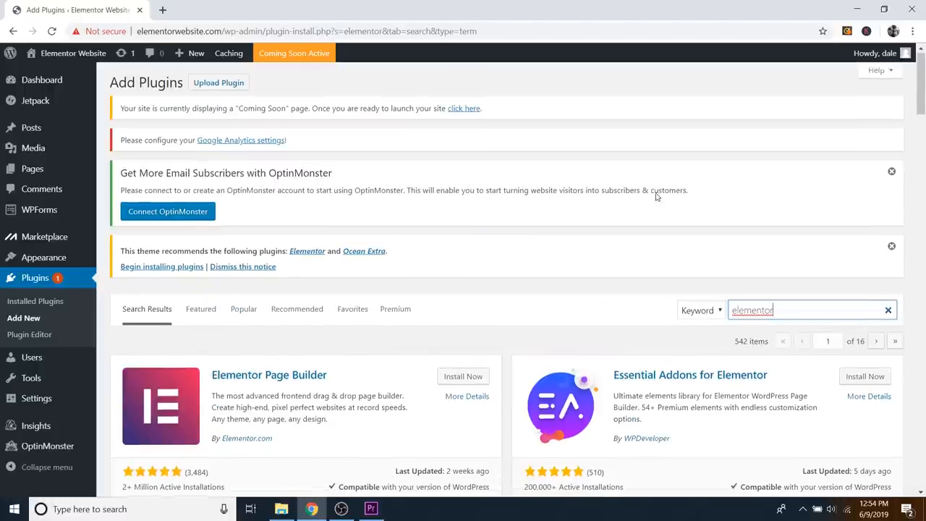
scroll(346, 171, "down", 3)
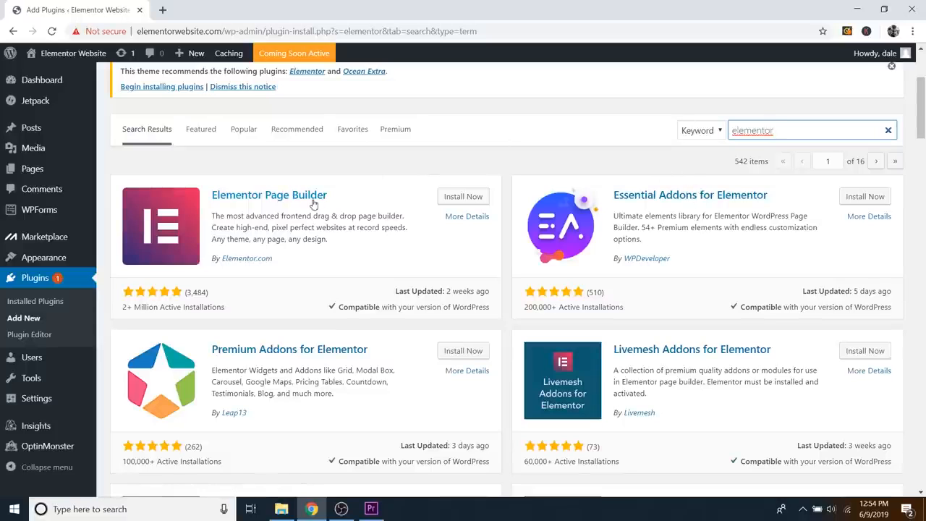
left_click(460, 201)
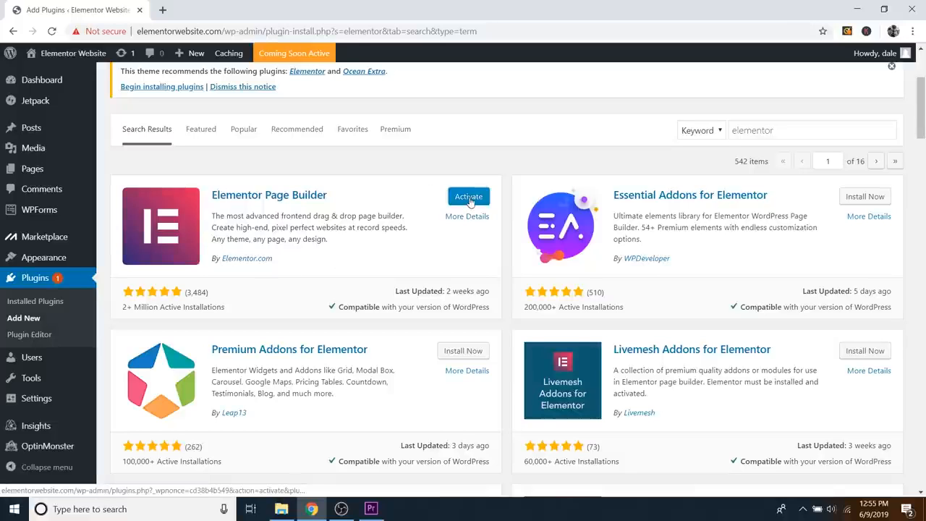
left_click(468, 197)
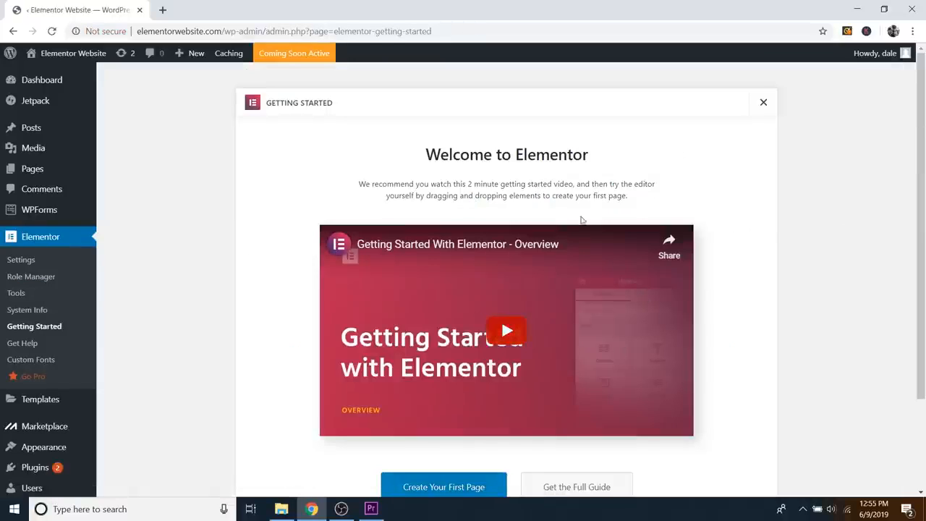
Step: Close Elementor's Getting Started welcome screen with its X
scroll(543, 268, "down", 2)
scroll(753, 228, "up", 2)
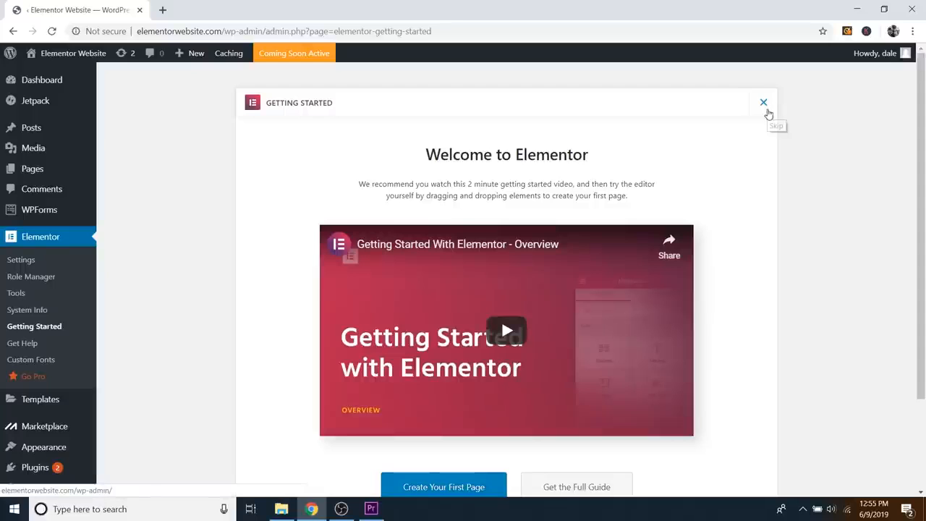
left_click(764, 103)
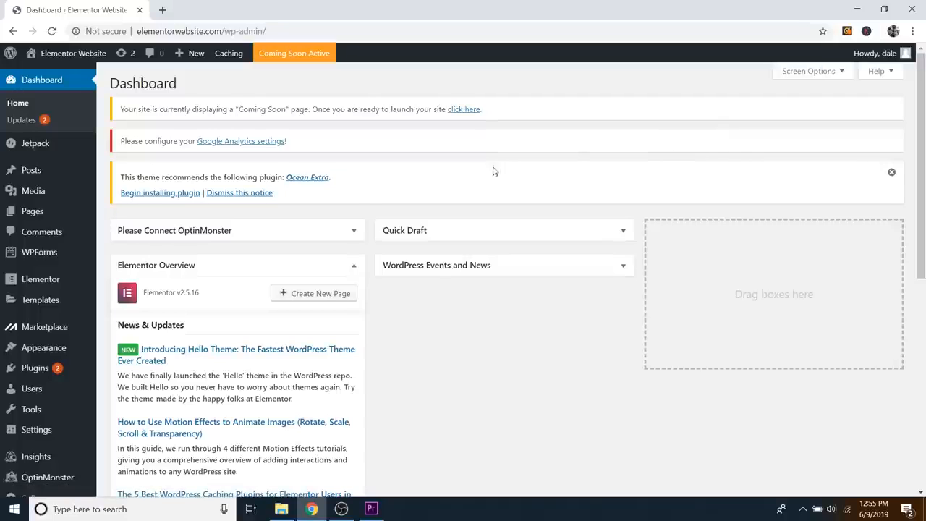
mouse_move(23, 375)
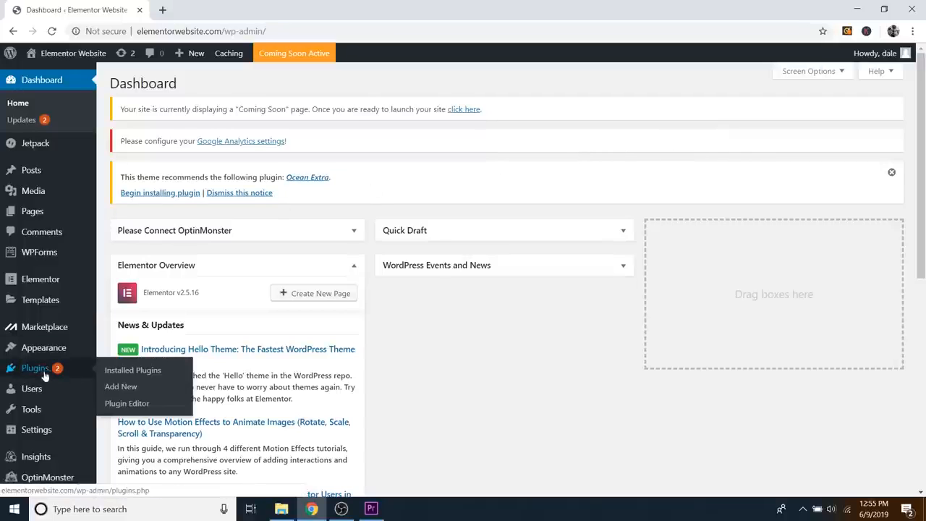
Step: Search plugins for 'elementor', then install and activate Essential Addons for Elementor
left_click(131, 391)
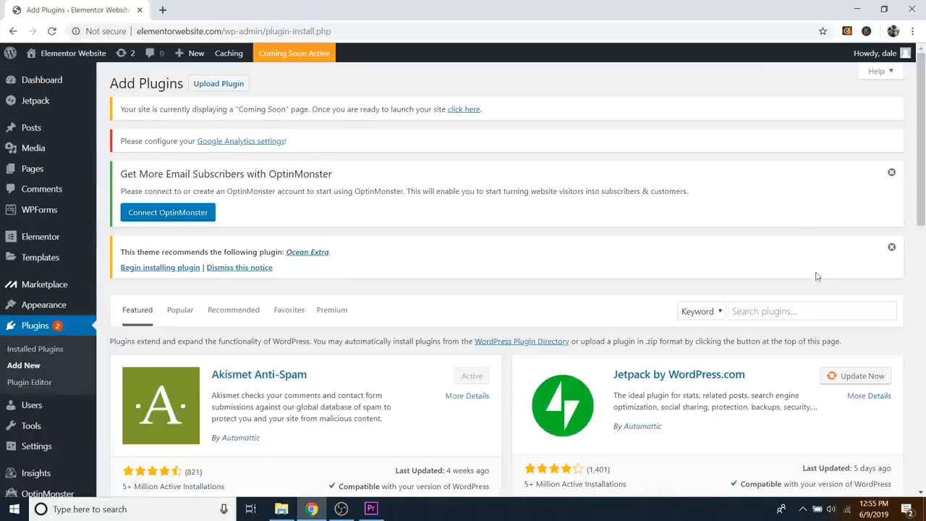
left_click(744, 312)
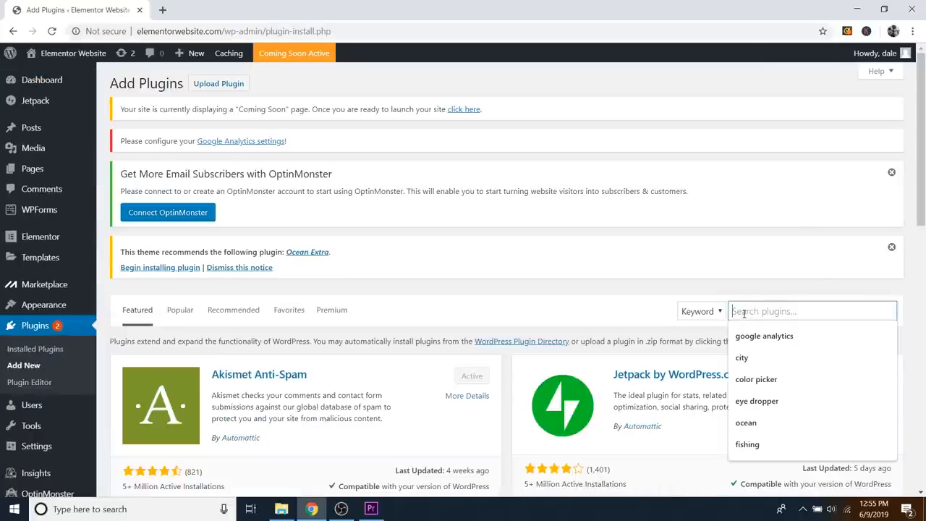
type("elemento")
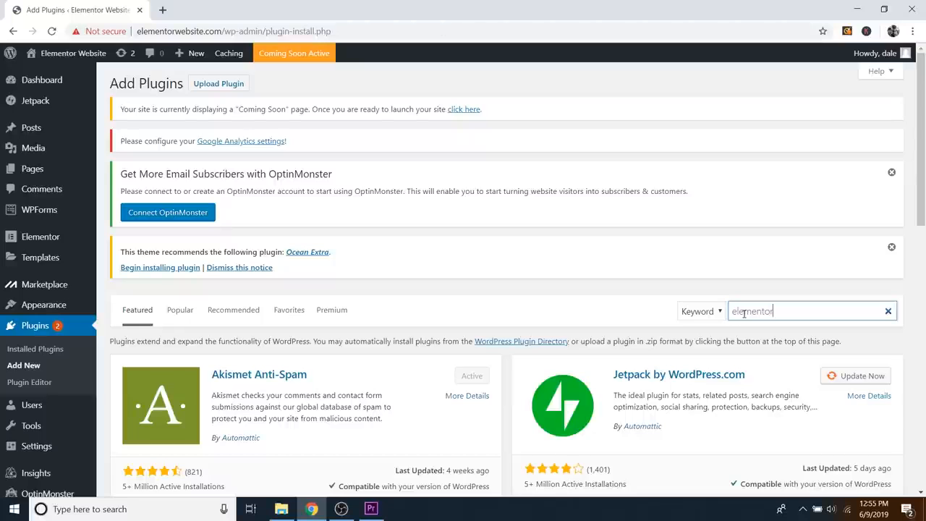
type("r")
scroll(745, 289, "down", 3)
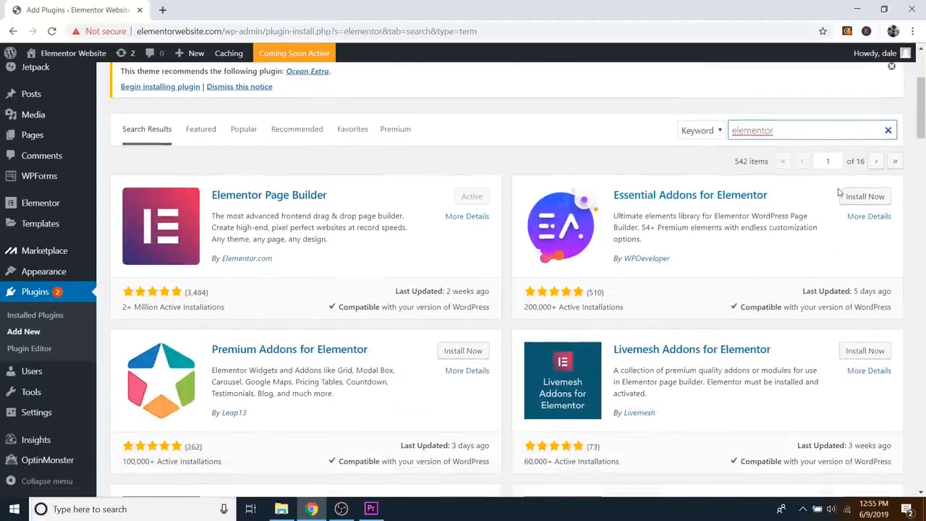
left_click(854, 205)
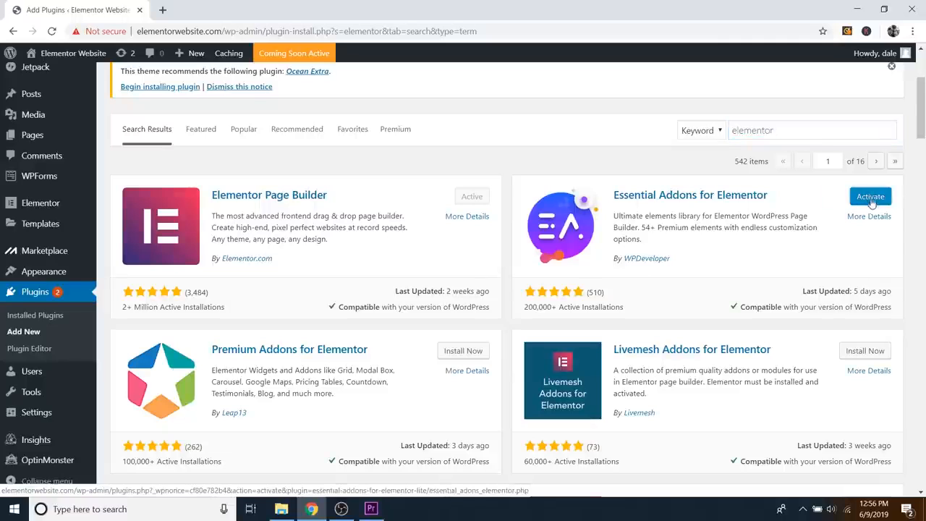
left_click(870, 196)
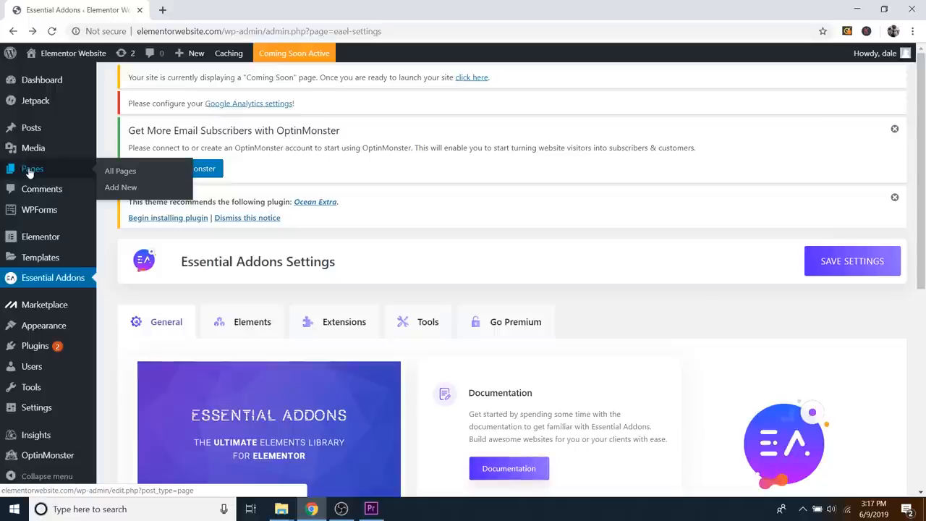
Step: Create a page titled 'Homepage' using the Elementor Full Width template and publish it
left_click(130, 189)
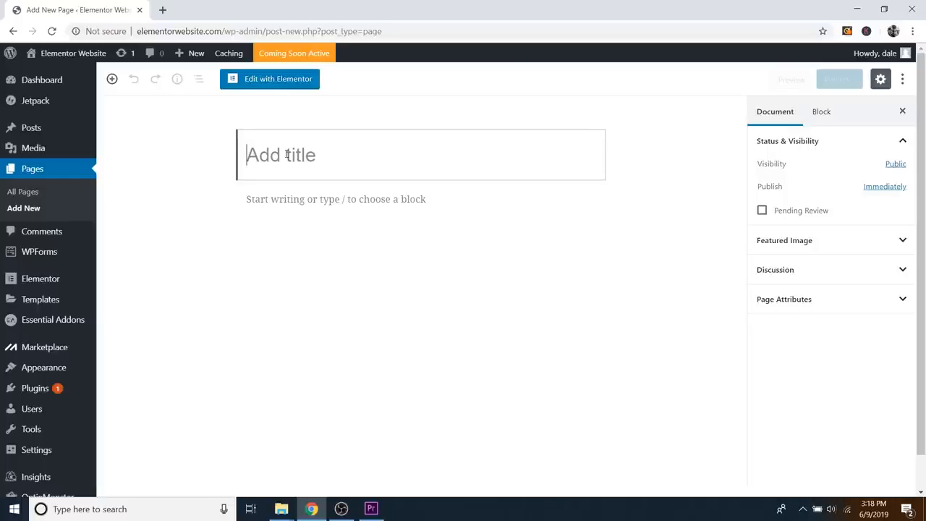
type("Homepage")
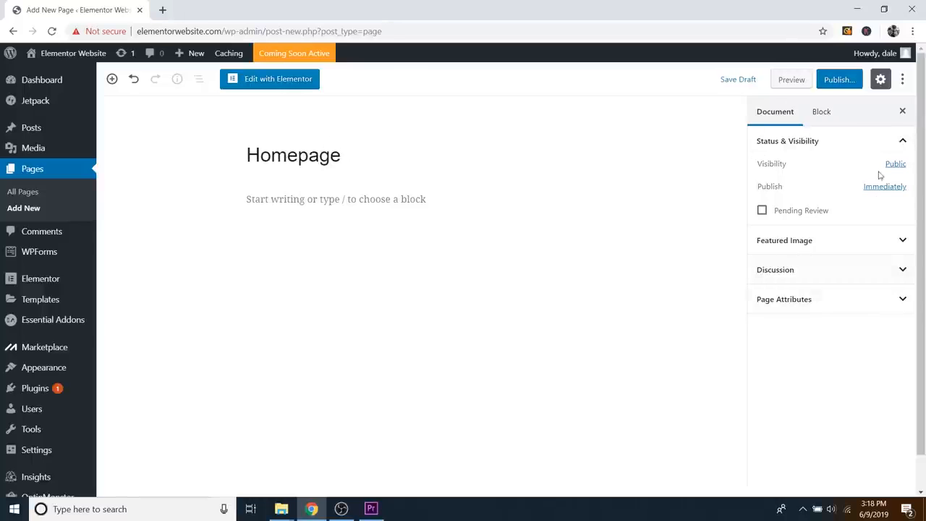
left_click(847, 308)
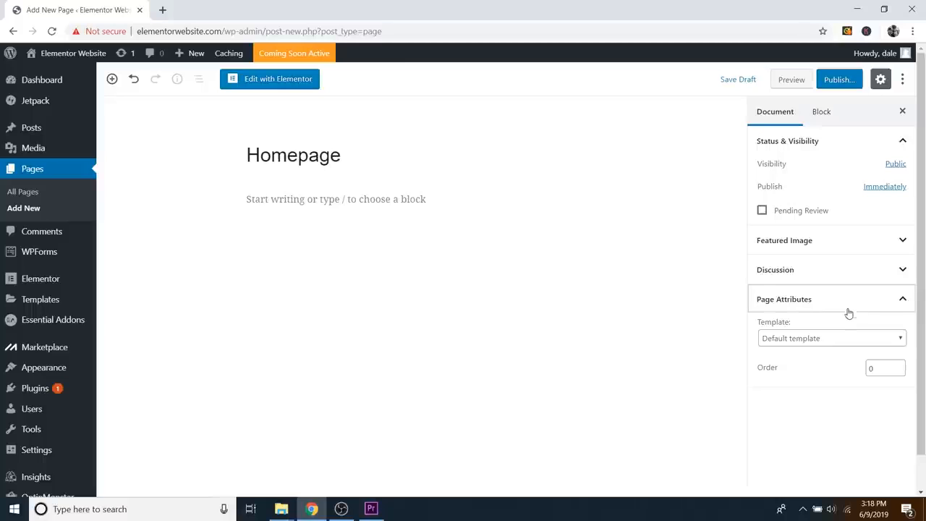
left_click(813, 342)
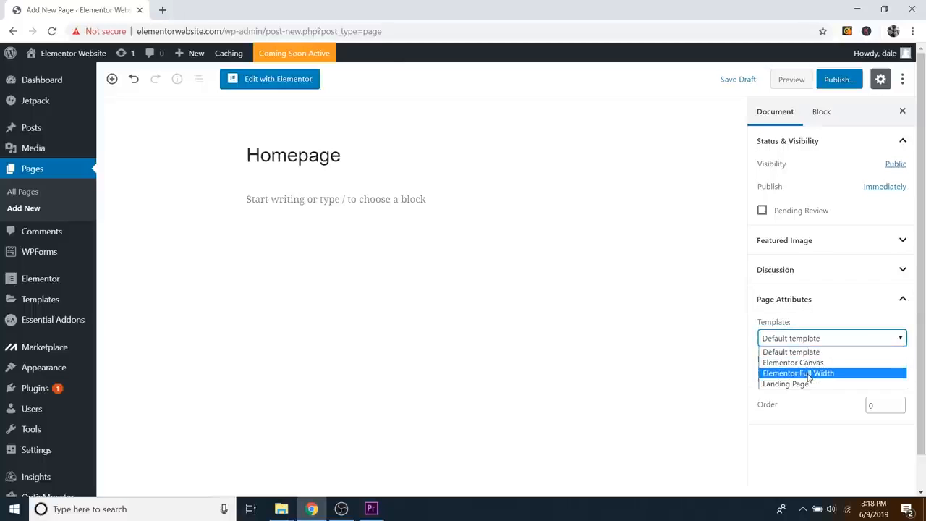
left_click(808, 374)
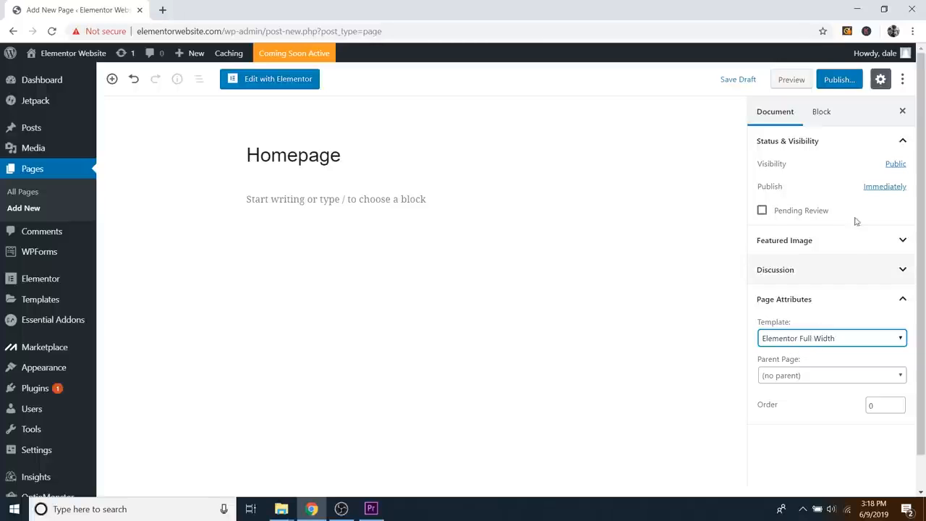
left_click(837, 79)
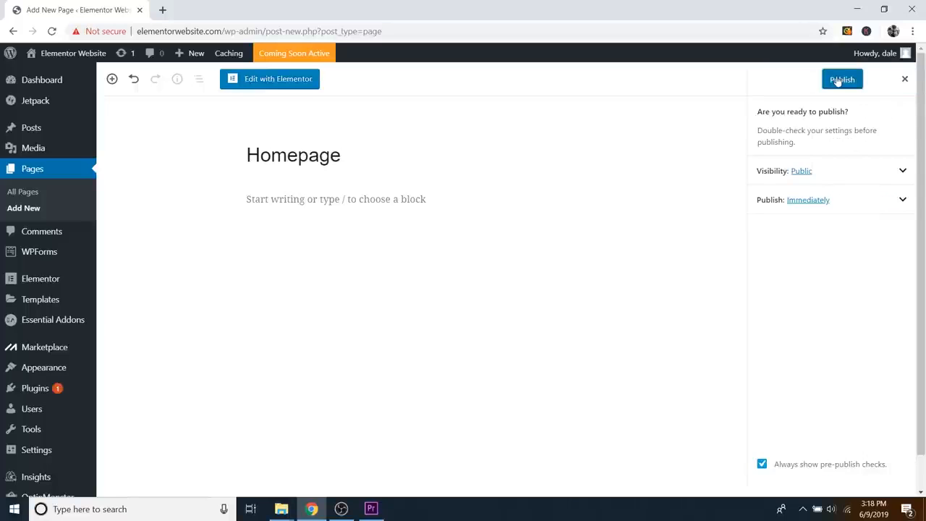
left_click(842, 81)
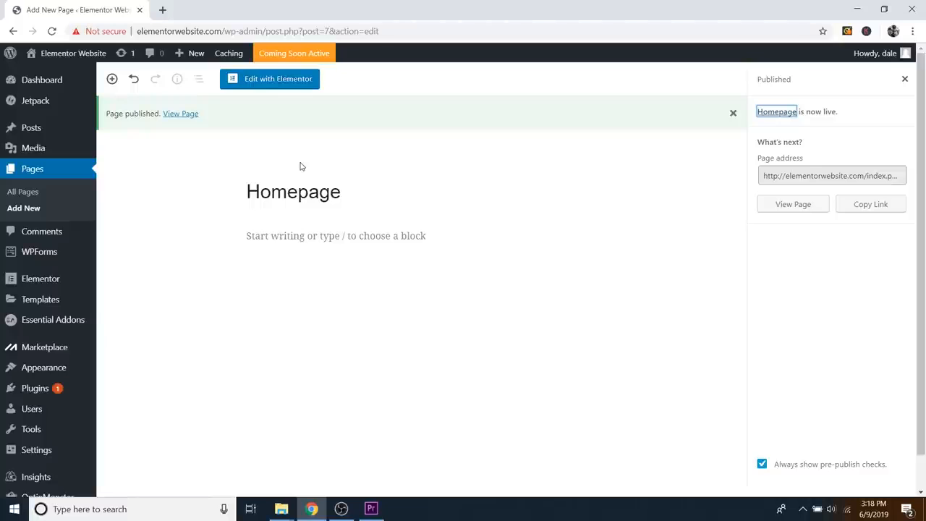
Step: Visit the live site via the admin bar, then launch the Customizer
mouse_move(70, 57)
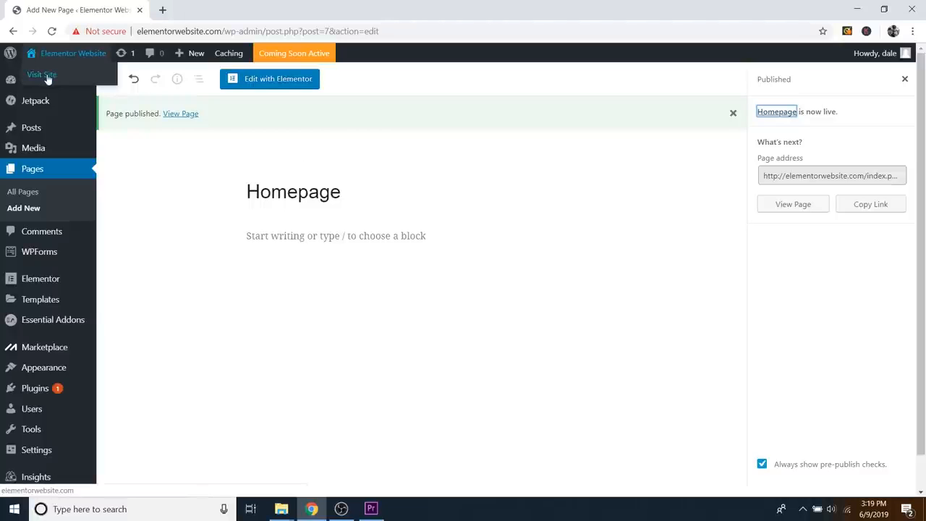
left_click(45, 75)
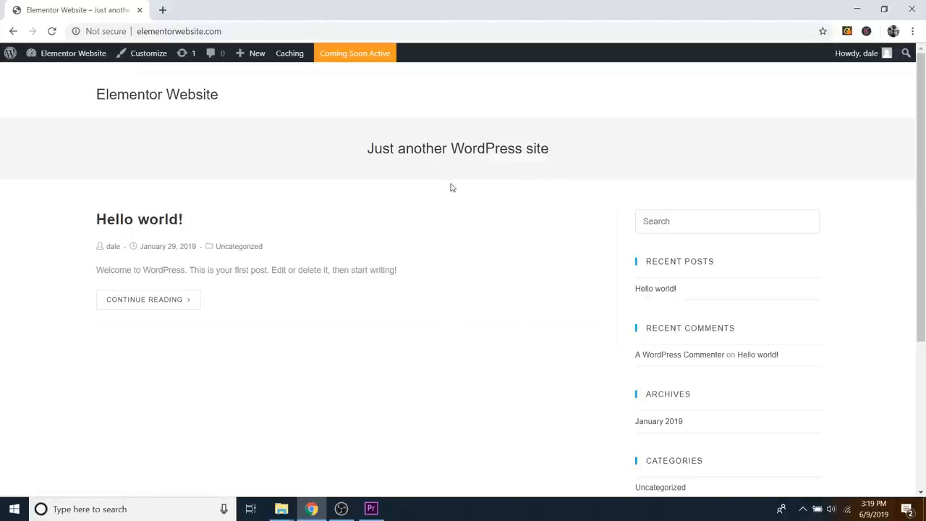
left_click(145, 56)
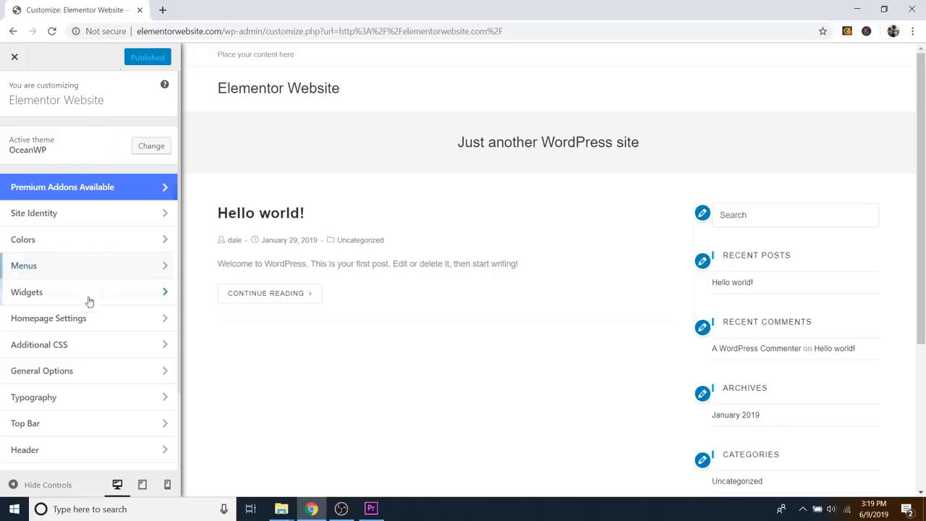
Step: In Homepage Settings, choose 'A static page' and select Homepage as the front page
left_click(94, 321)
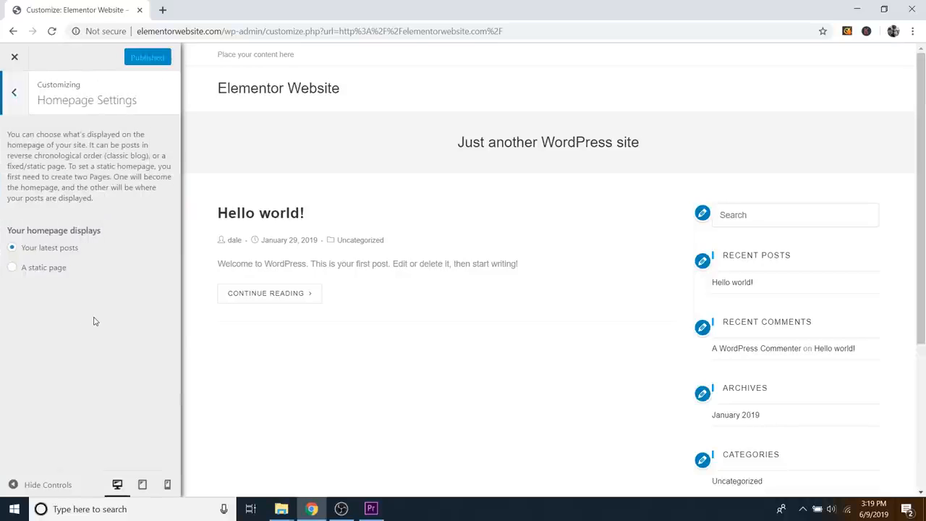
left_click(13, 269)
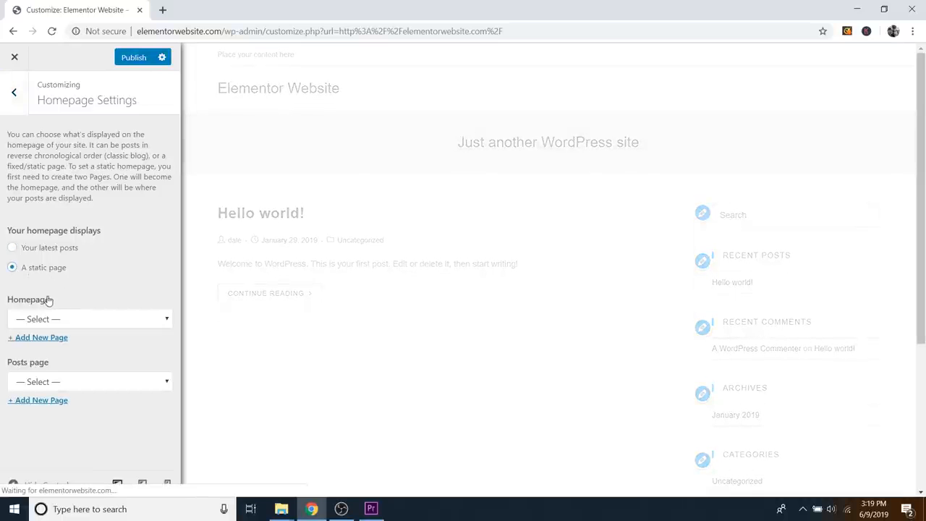
left_click(65, 321)
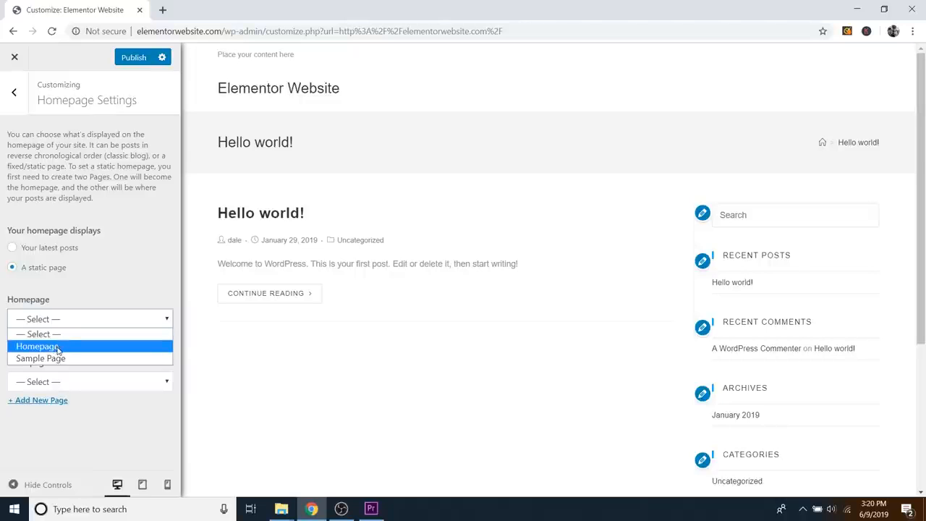
left_click(58, 347)
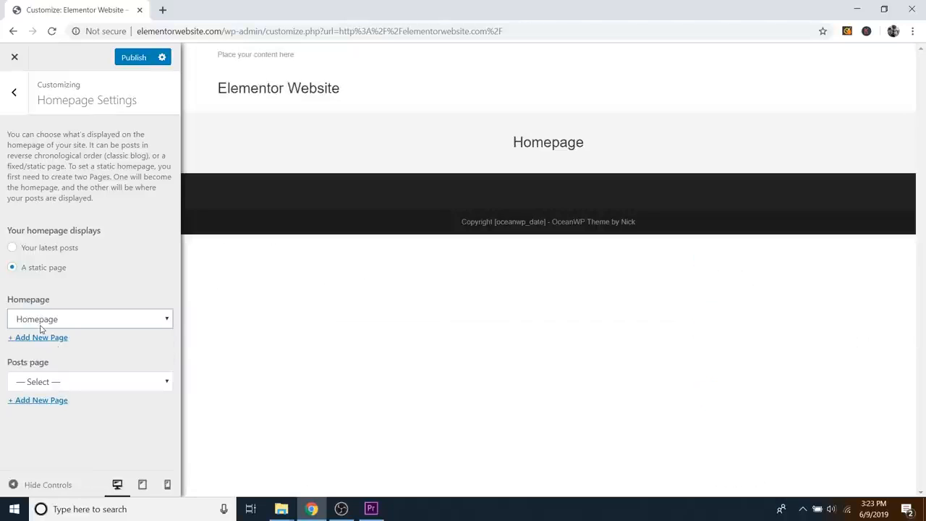
Step: Set the Page Title style to Hidden under General Options, then return to the main customizer list
left_click(15, 94)
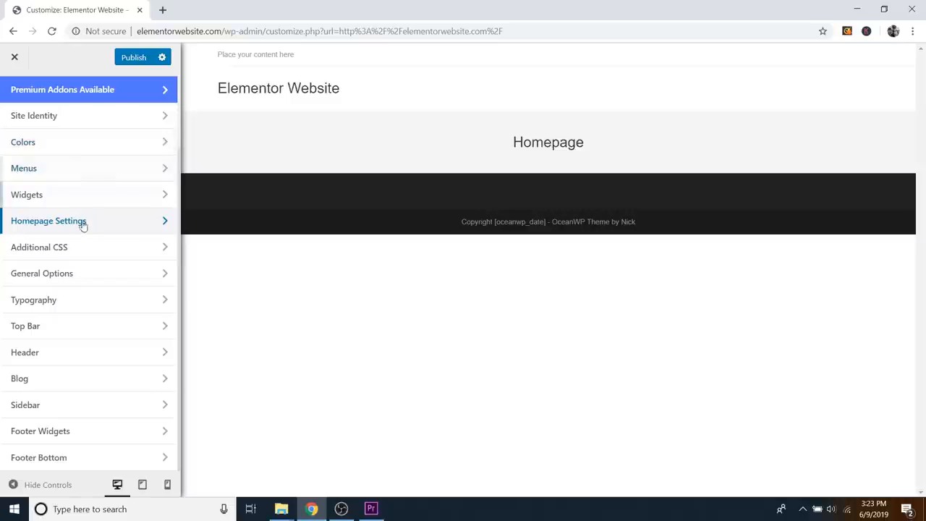
left_click(78, 274)
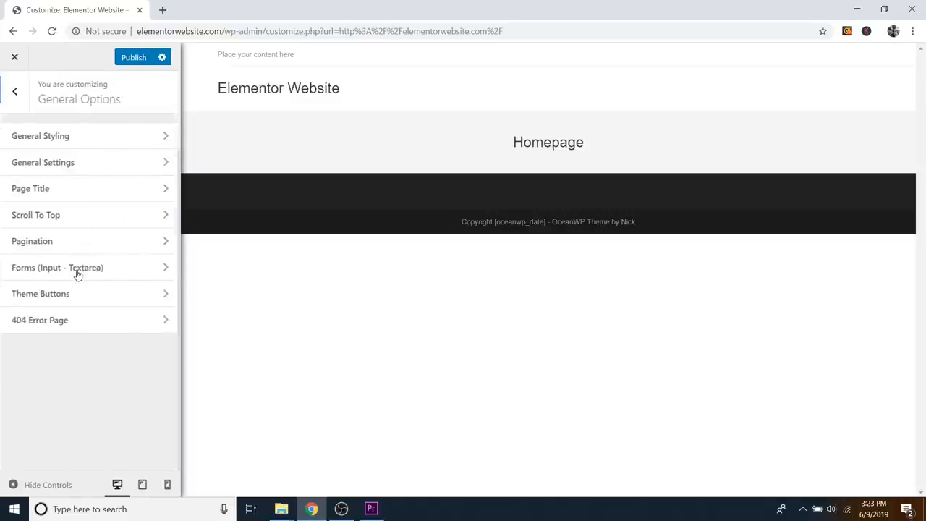
left_click(77, 190)
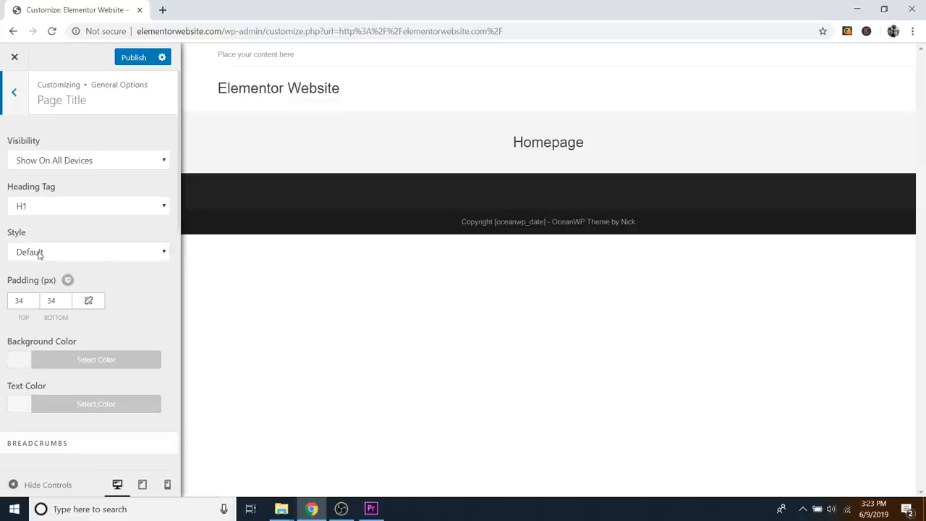
left_click(82, 253)
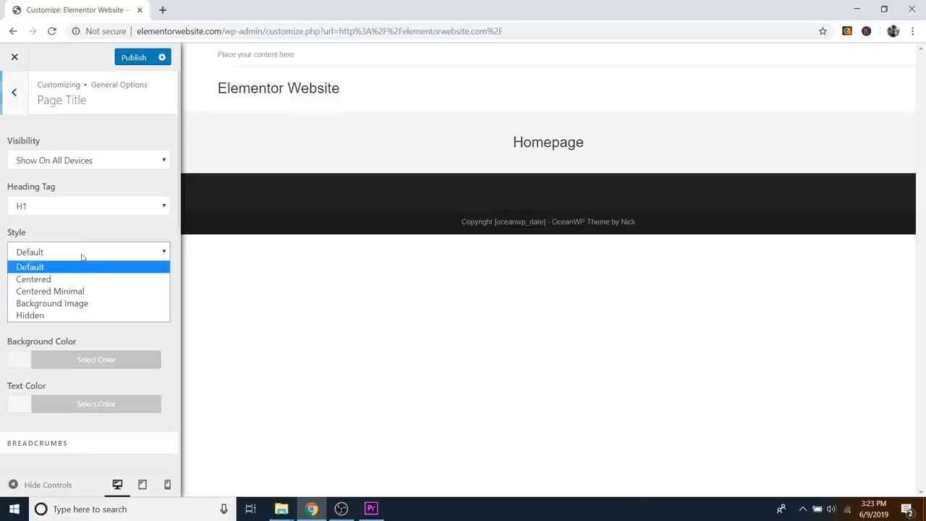
left_click(30, 315)
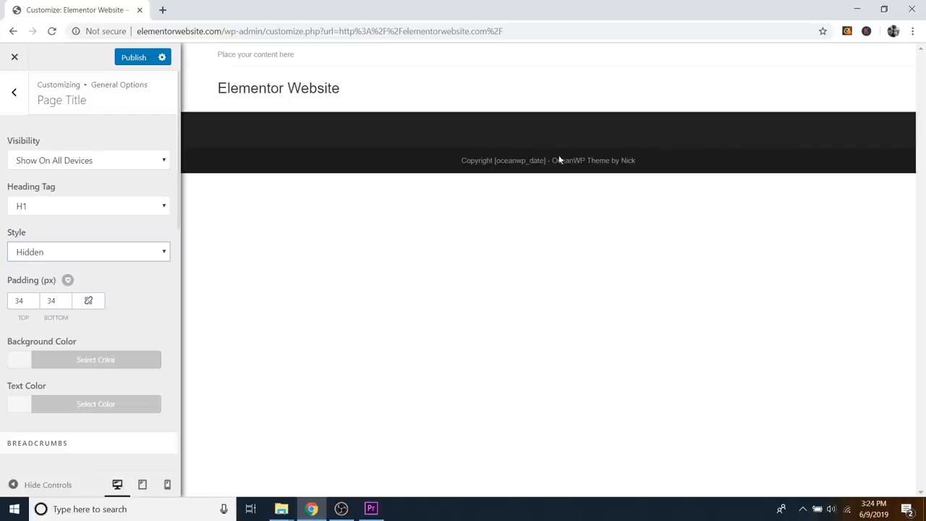
left_click(16, 94)
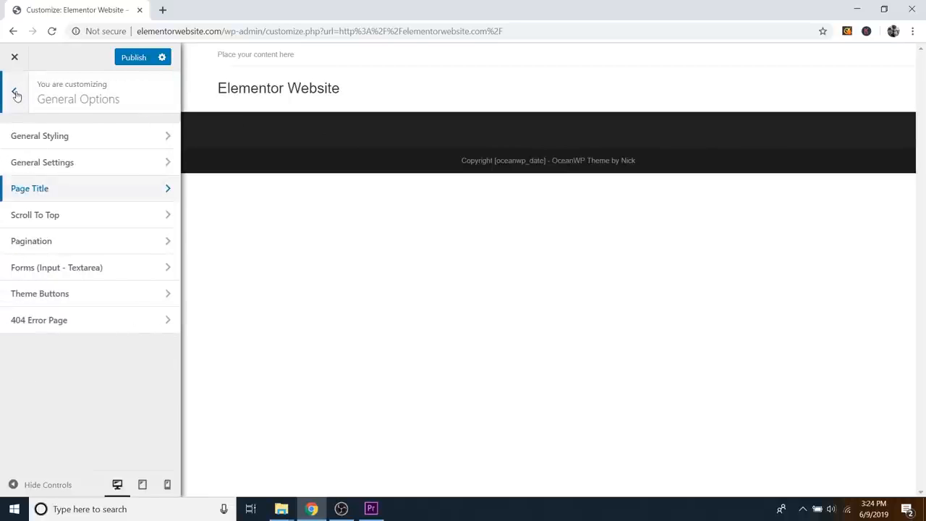
left_click(16, 95)
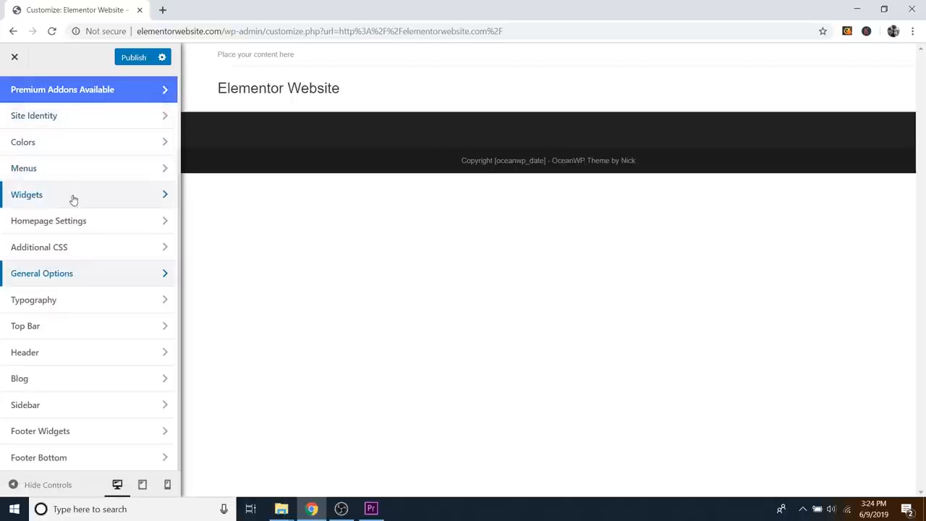
Step: Change the Footer Bottom copyright to 'Copyright 2019 - Elementor Website', publish, and close the customizer
left_click(52, 459)
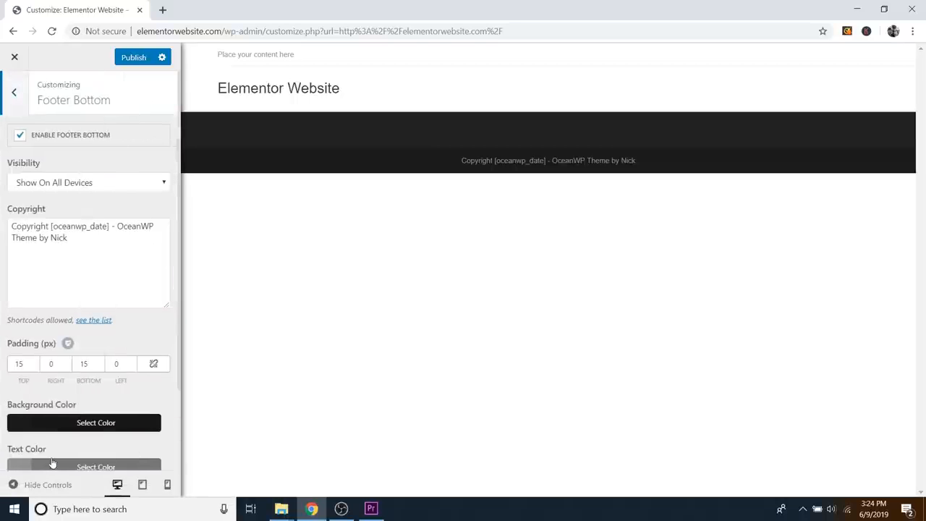
left_click(90, 245)
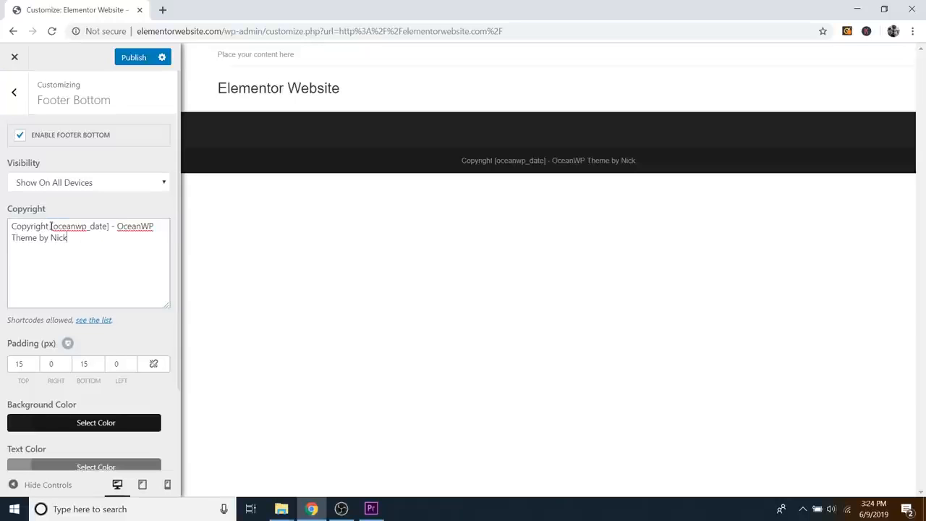
left_click_drag(52, 227, 110, 226)
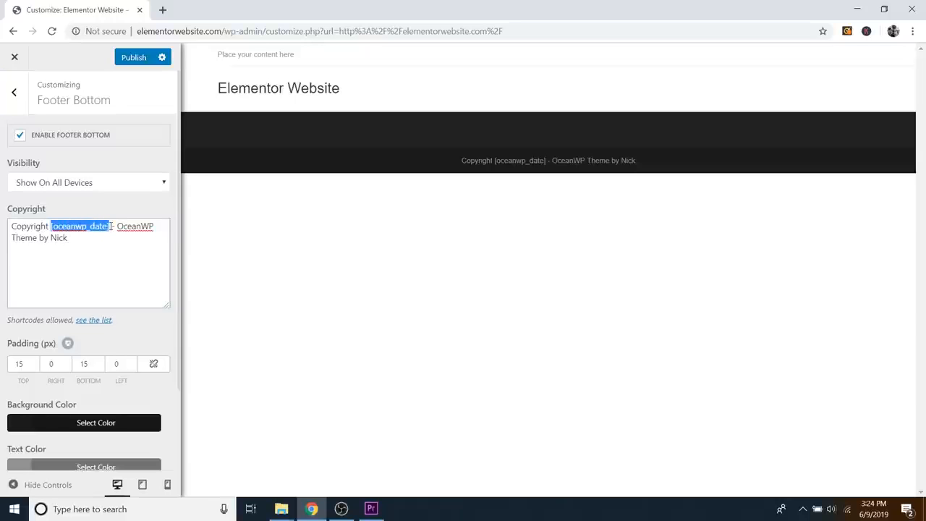
type("2019")
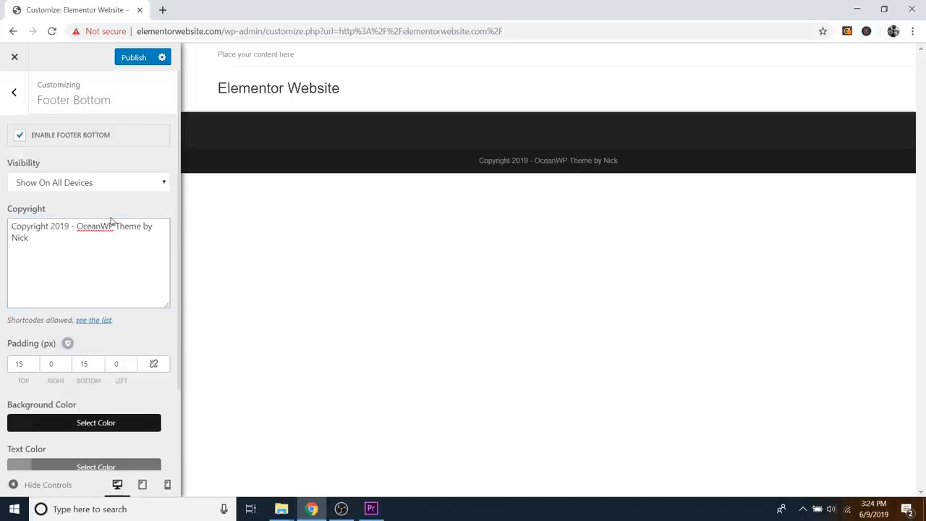
left_click_drag(77, 227, 150, 231)
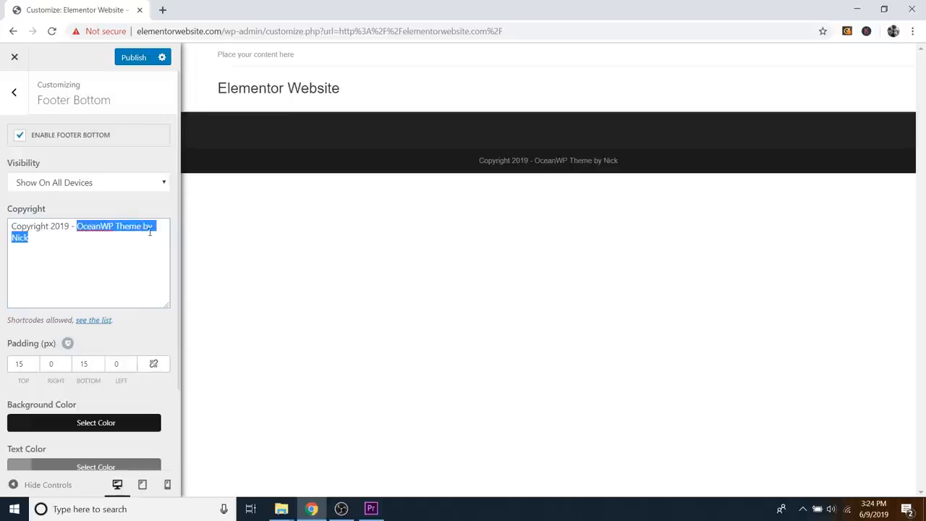
type("Element")
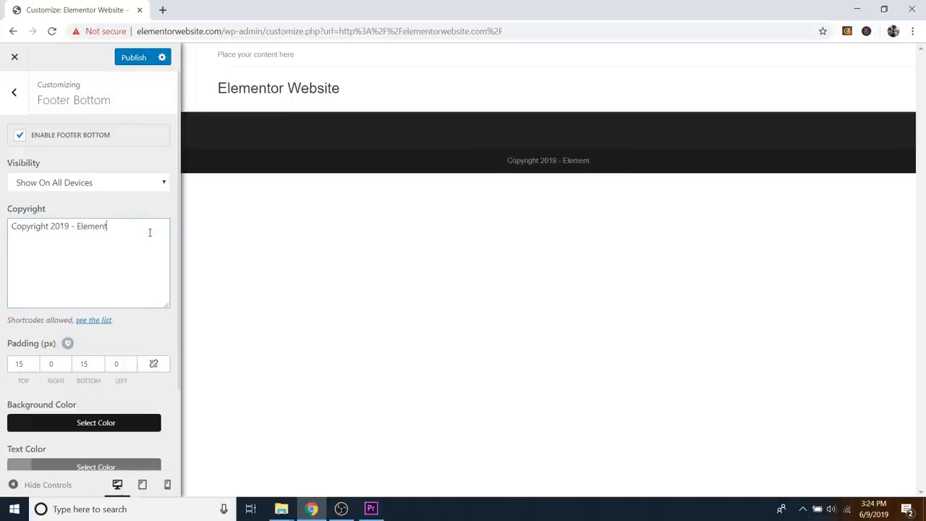
type("or Website")
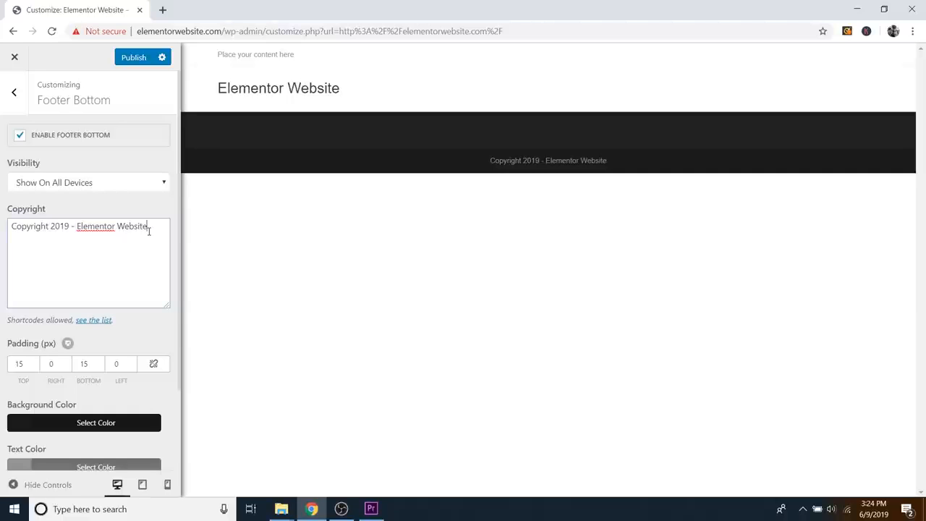
left_click(133, 58)
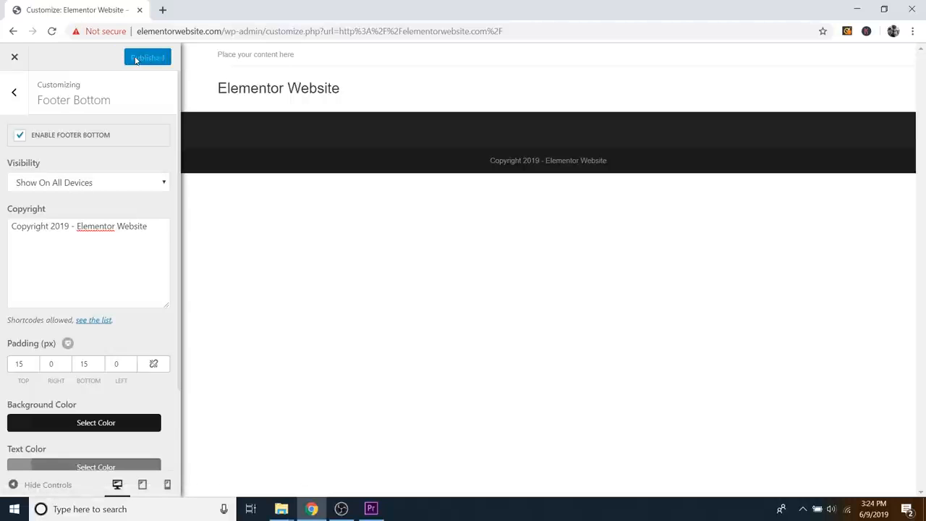
left_click(15, 57)
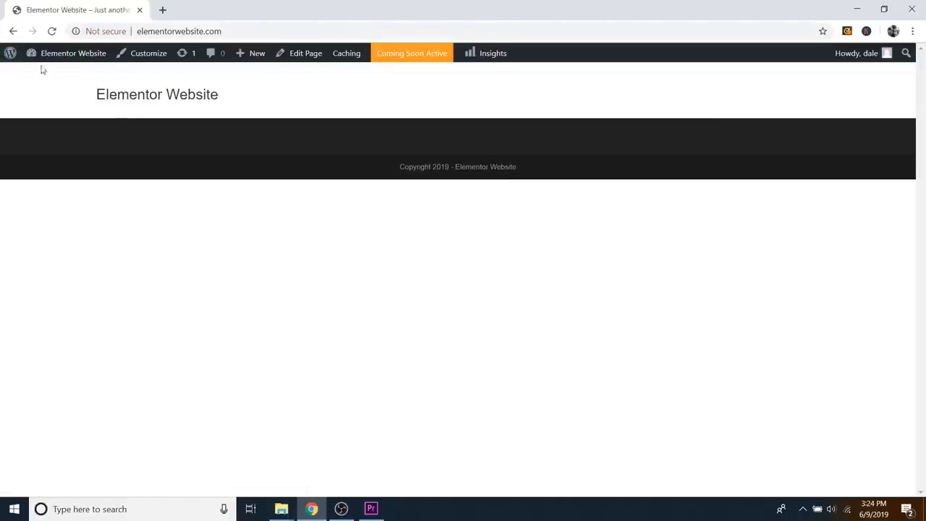
Step: Go to the Dashboard, collapse Elementor Overview, and open Homepage from Pages > All Pages
mouse_move(48, 63)
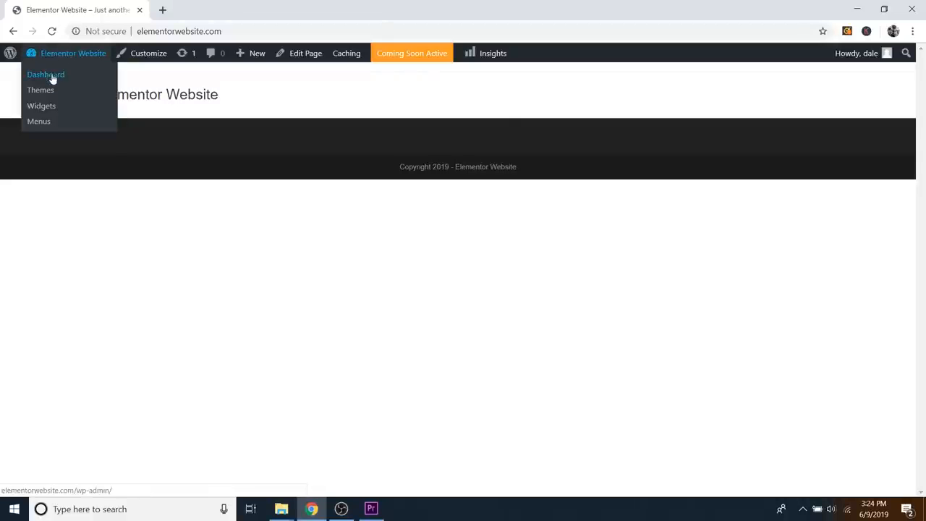
left_click(45, 76)
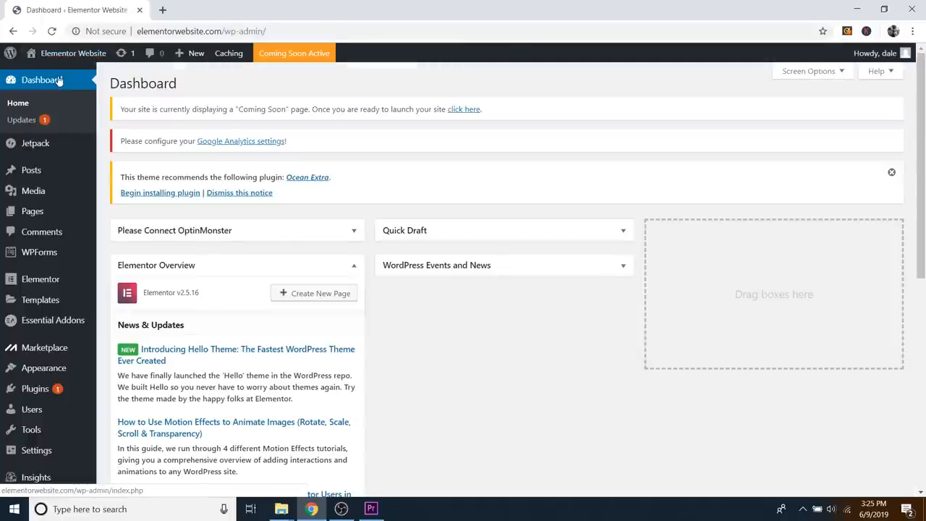
left_click(353, 266)
scroll(528, 275, "down", 2)
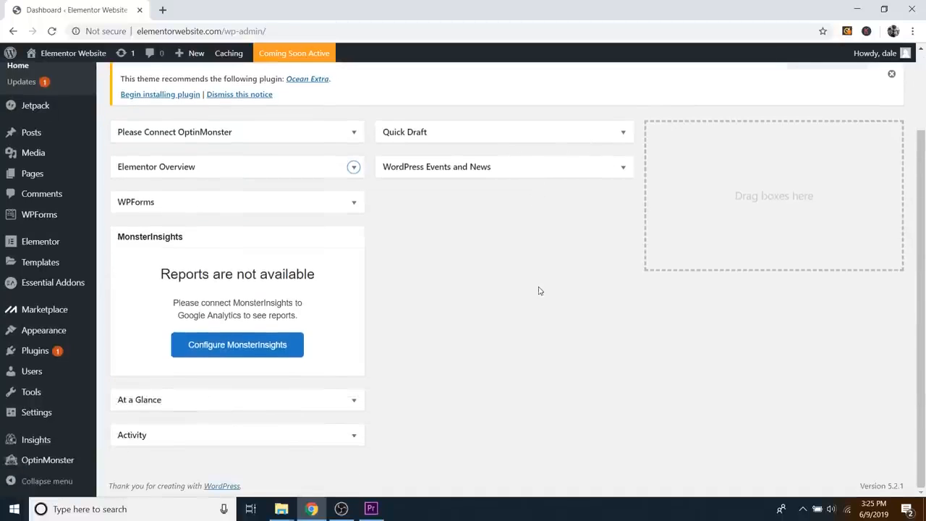
scroll(507, 282, "up", 2)
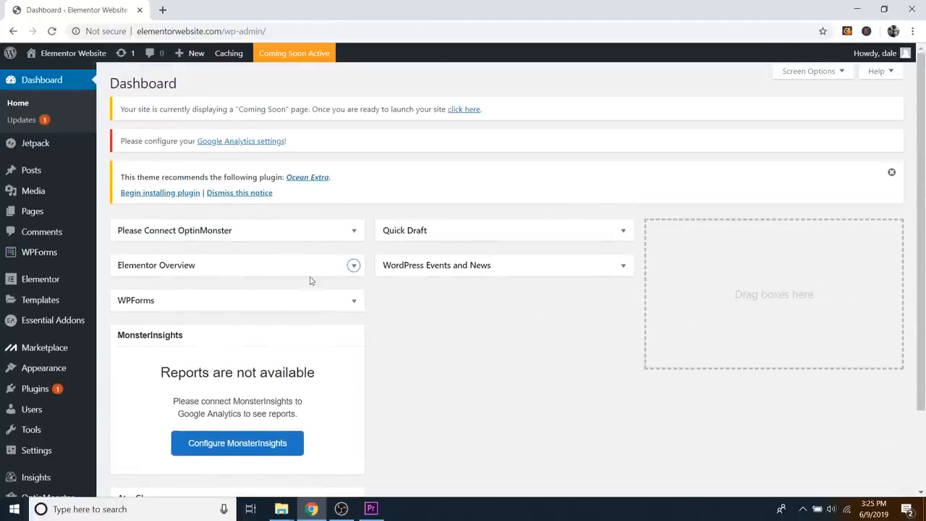
mouse_move(41, 215)
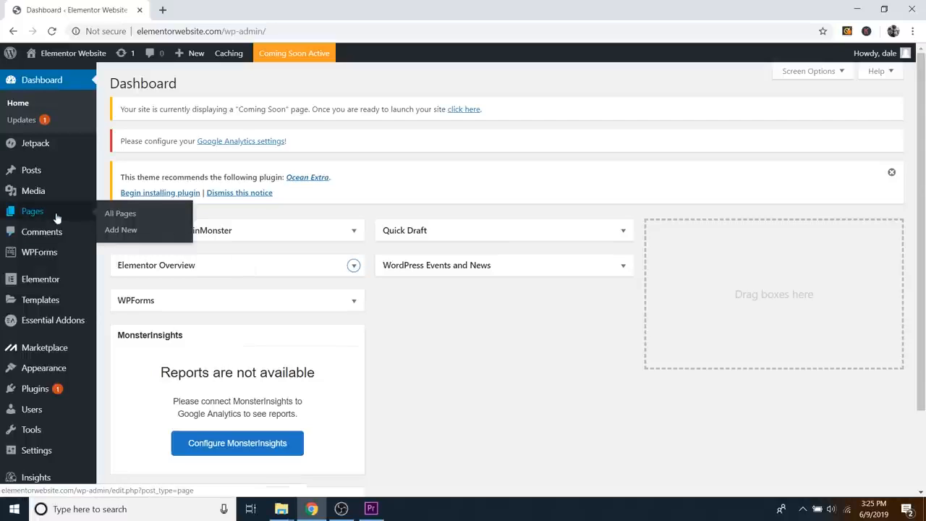
left_click(128, 216)
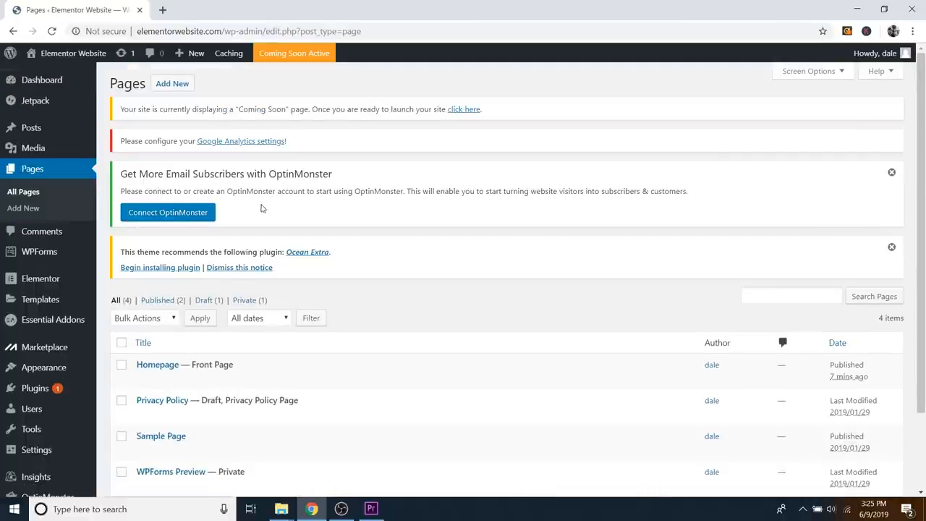
scroll(262, 209, "down", 3)
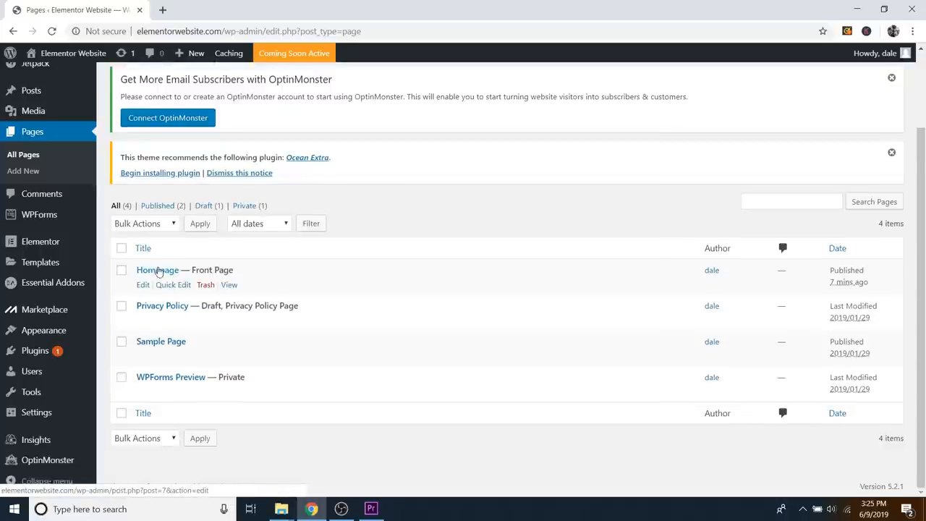
left_click(159, 272)
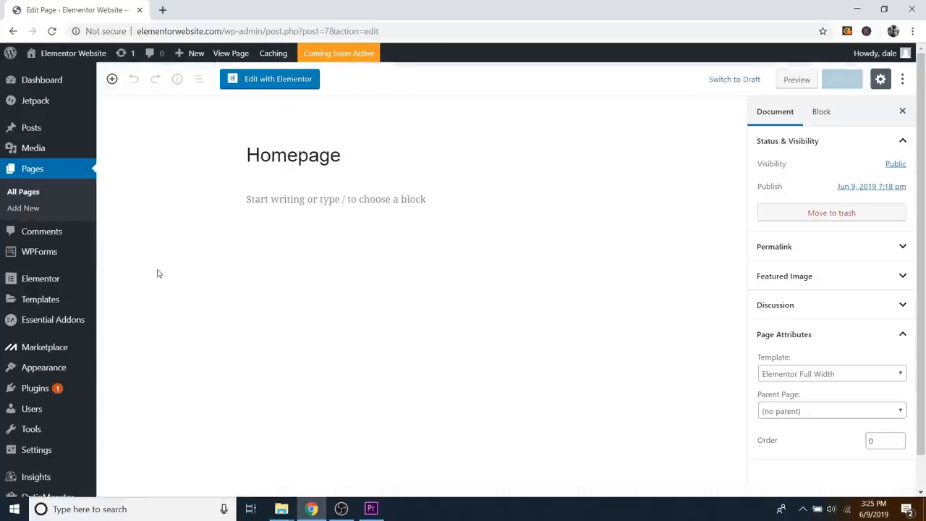
Step: Edit Homepage with Elementor and browse the Basic, General and Essential Addons widgets
left_click(278, 85)
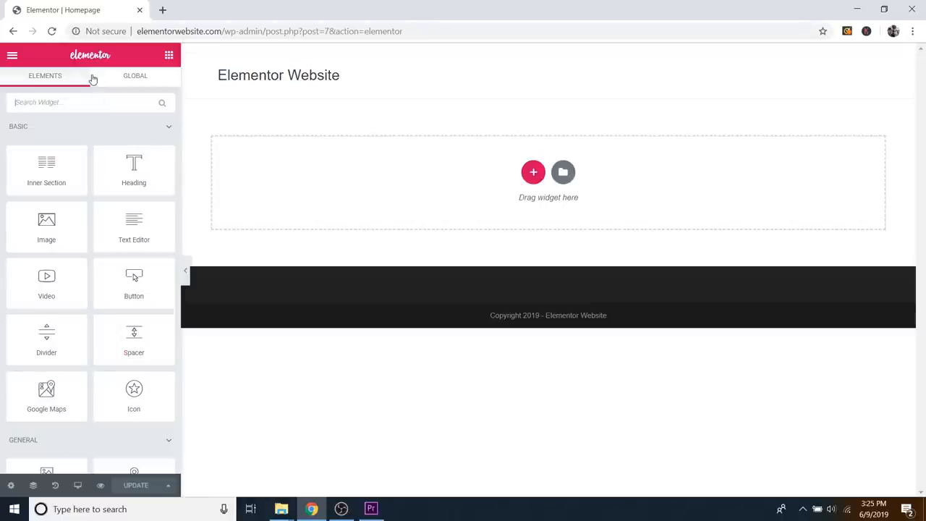
scroll(135, 200, "down", 6)
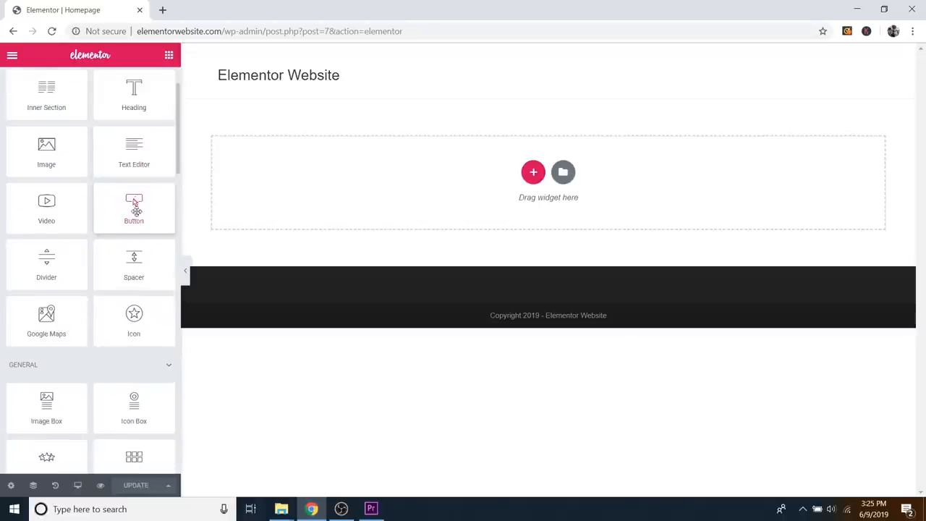
scroll(121, 203, "down", 5)
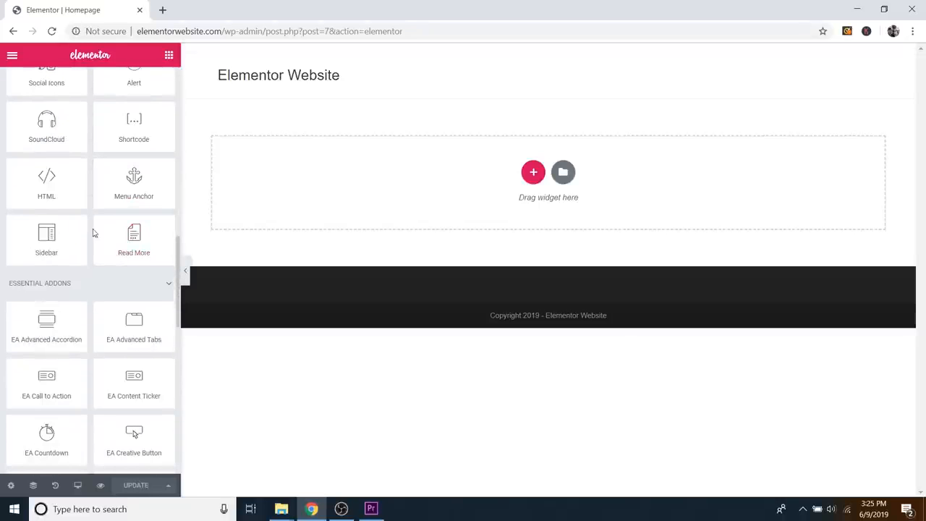
scroll(105, 238, "up", 9)
scroll(101, 230, "up", 3)
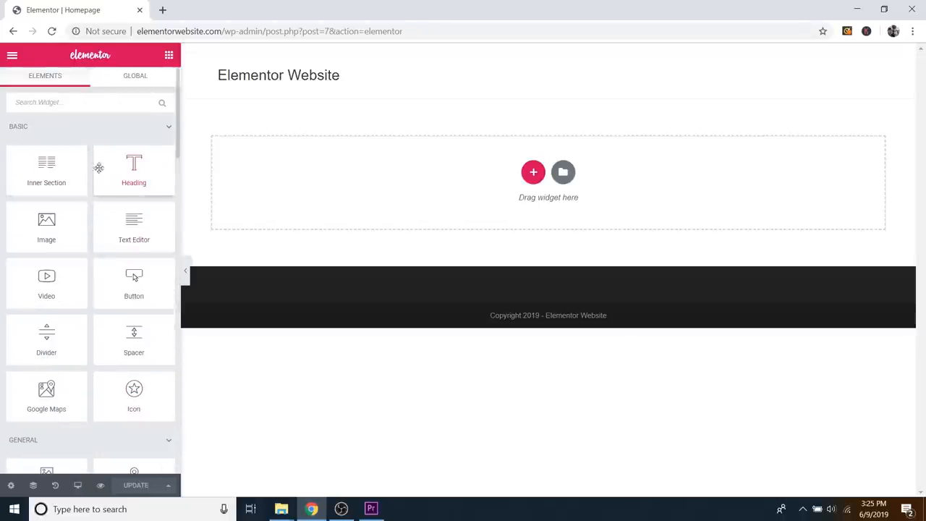
scroll(58, 238, "down", 1)
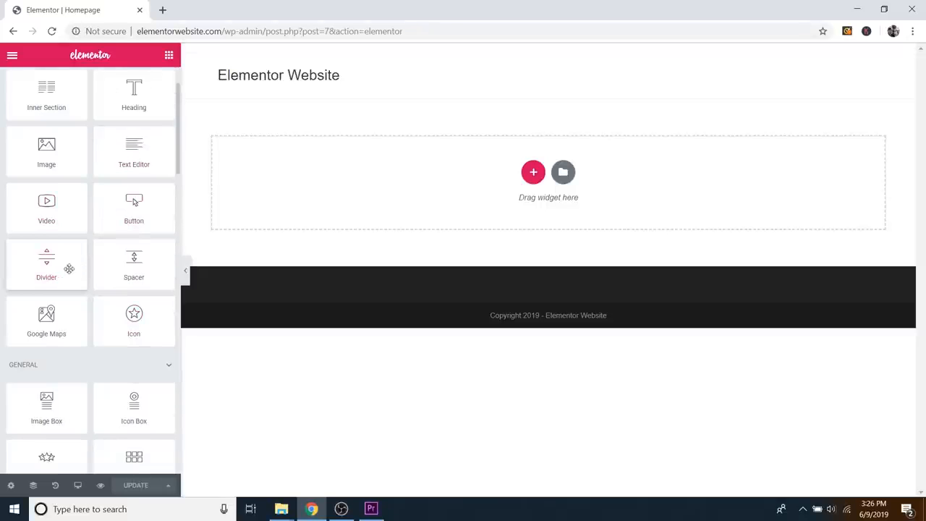
scroll(68, 267, "down", 5)
scroll(102, 289, "down", 3)
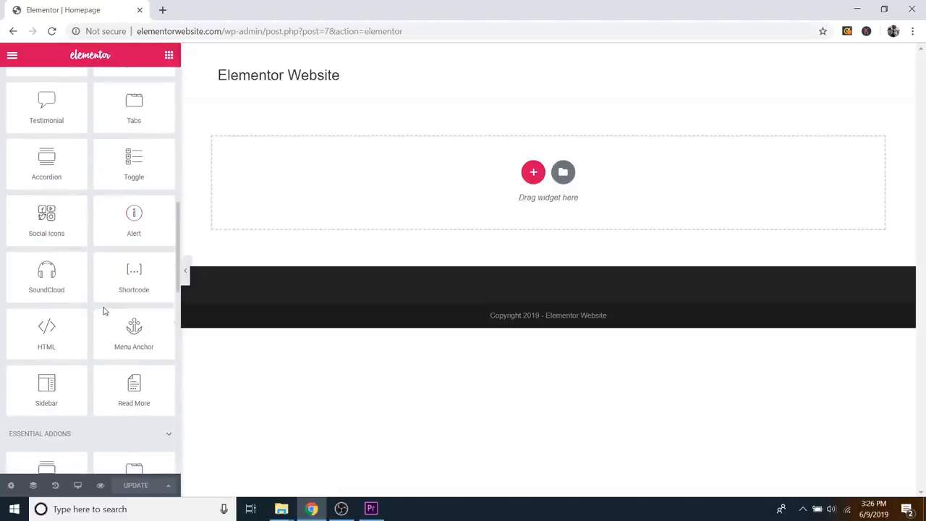
scroll(108, 293, "up", 4)
scroll(117, 292, "up", 5)
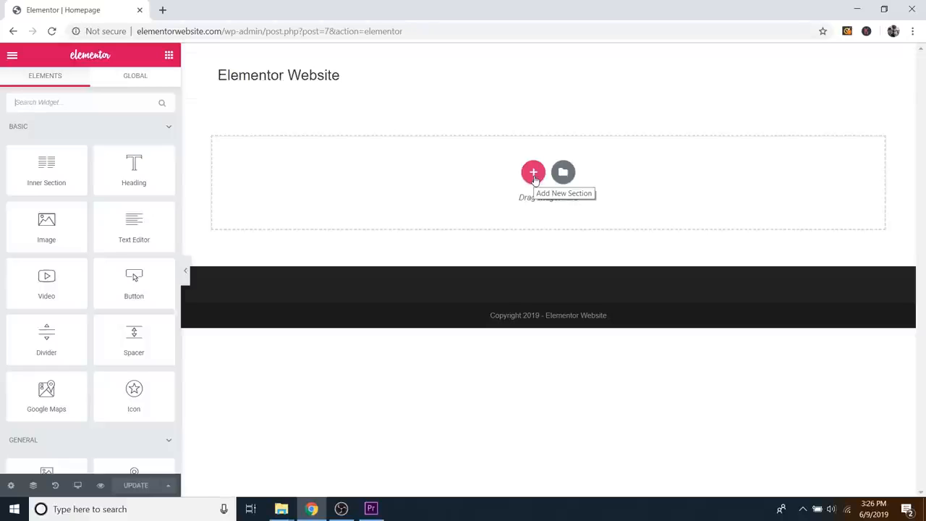
Step: Add a single-column section at the top of the Homepage canvas
left_click(533, 173)
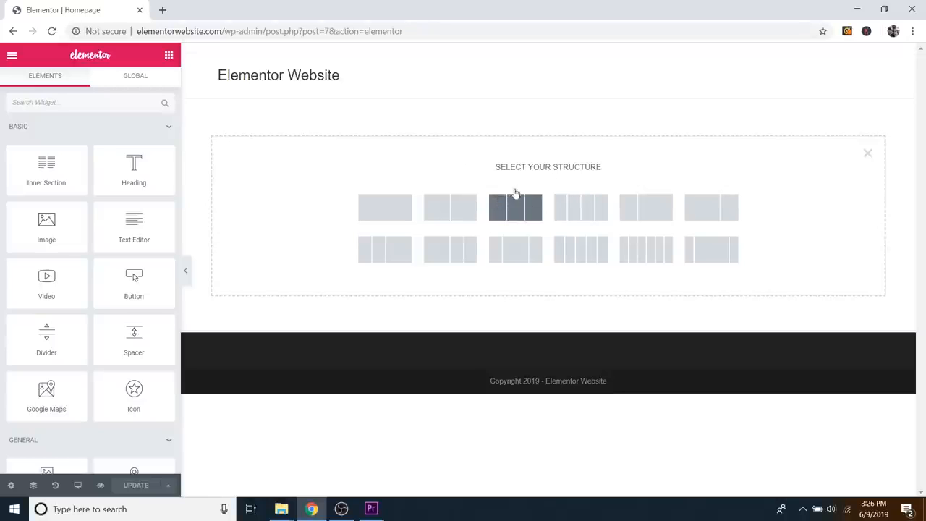
left_click(389, 212)
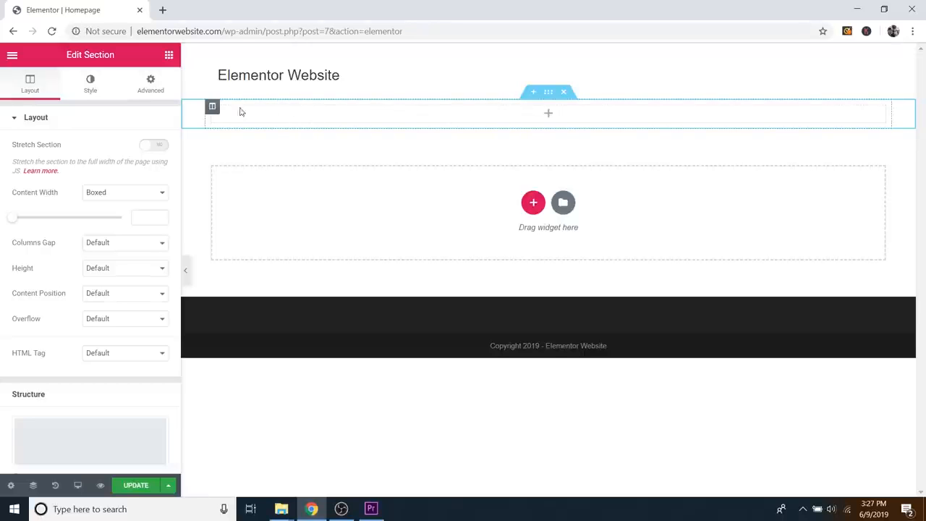
Step: Set the section's height to Min Height at 305 px
left_click(548, 94)
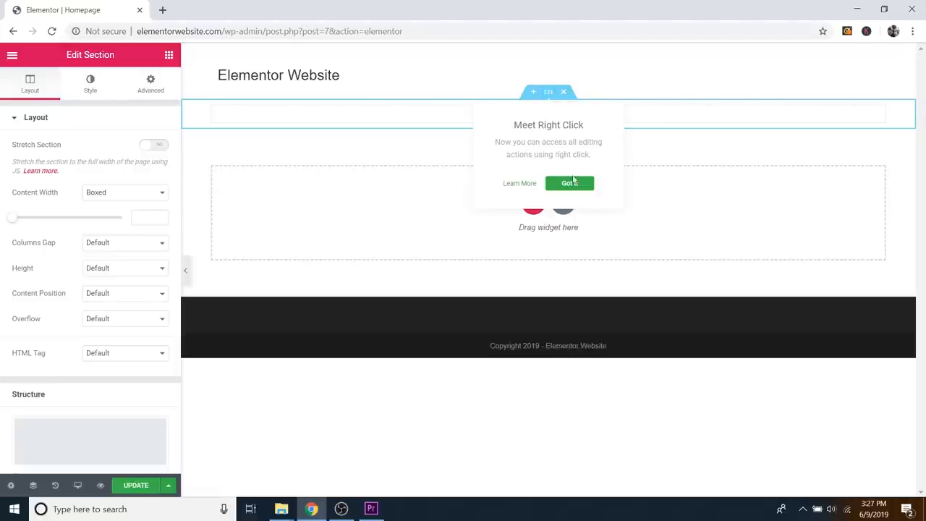
left_click(571, 185)
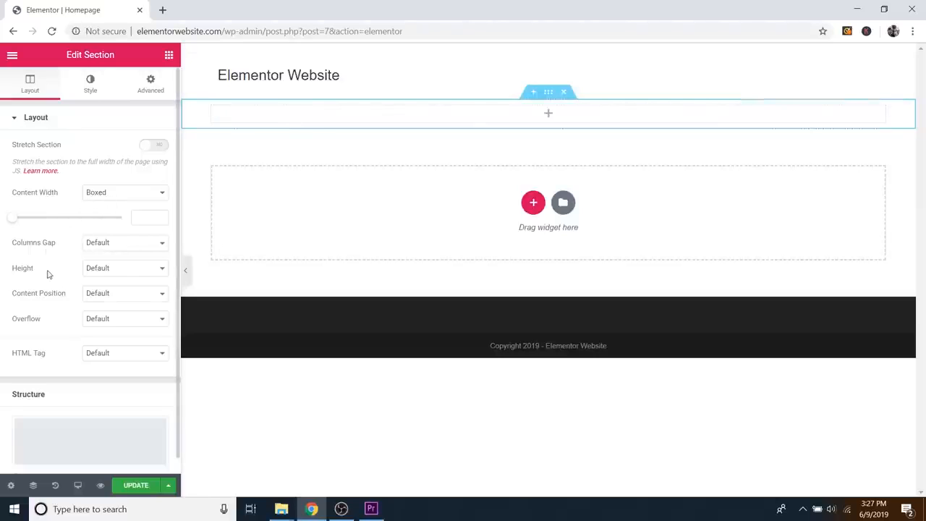
left_click(112, 269)
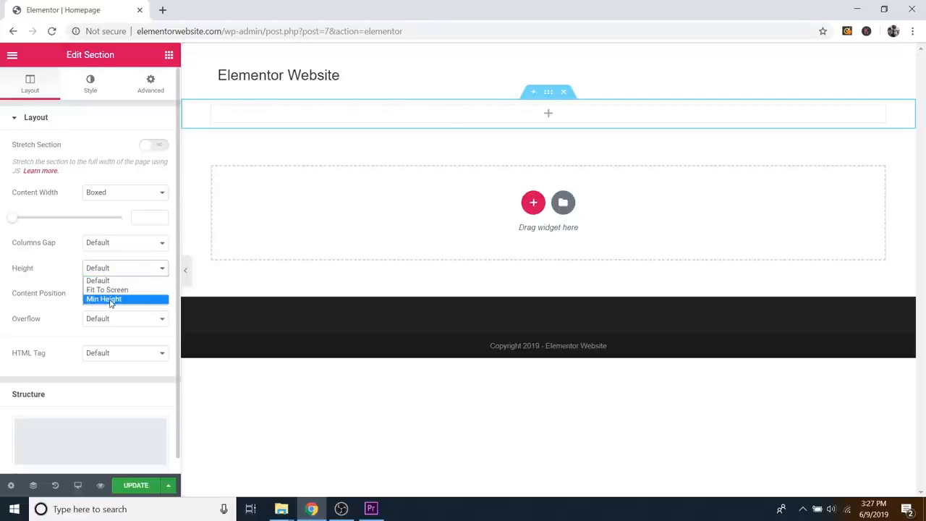
left_click(111, 299)
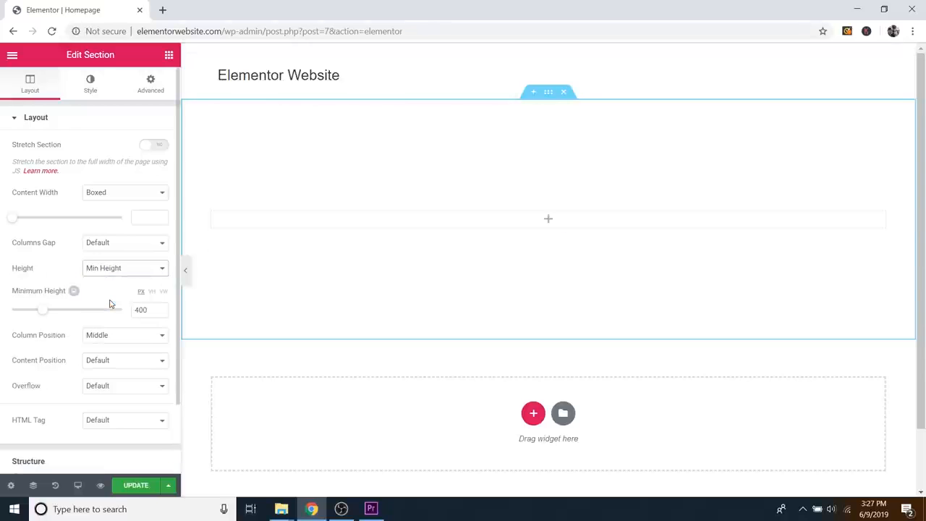
left_click_drag(11, 314, 34, 314)
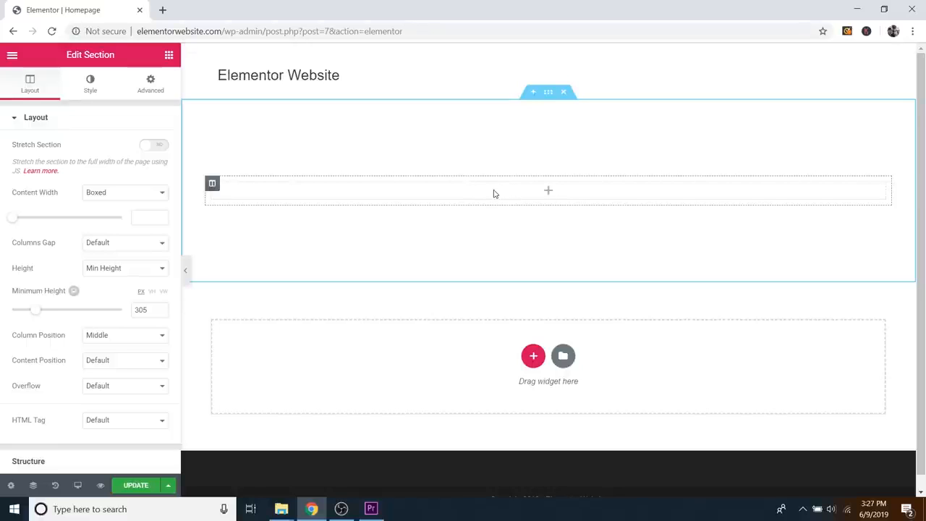
Step: Drag a Heading widget into the section and title it 'How to Make a WordPress Website with'
left_click(169, 56)
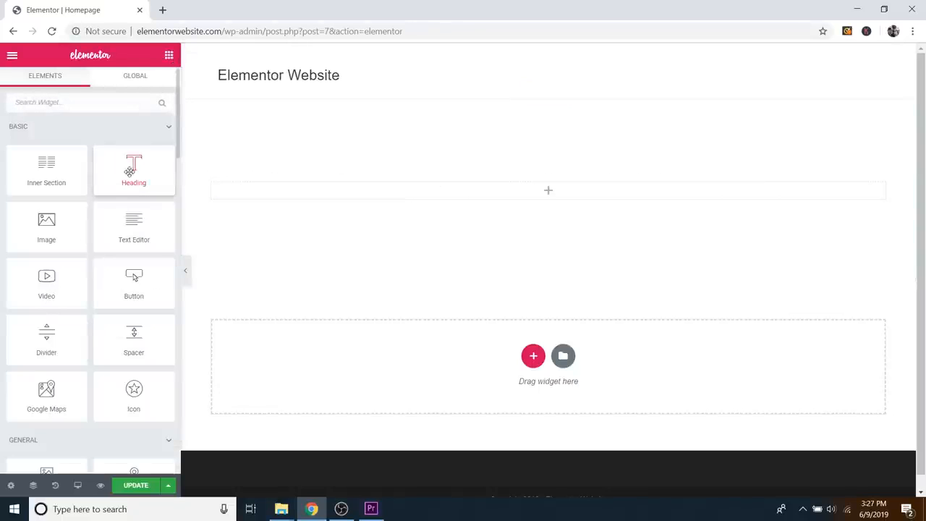
left_click_drag(132, 168, 545, 193)
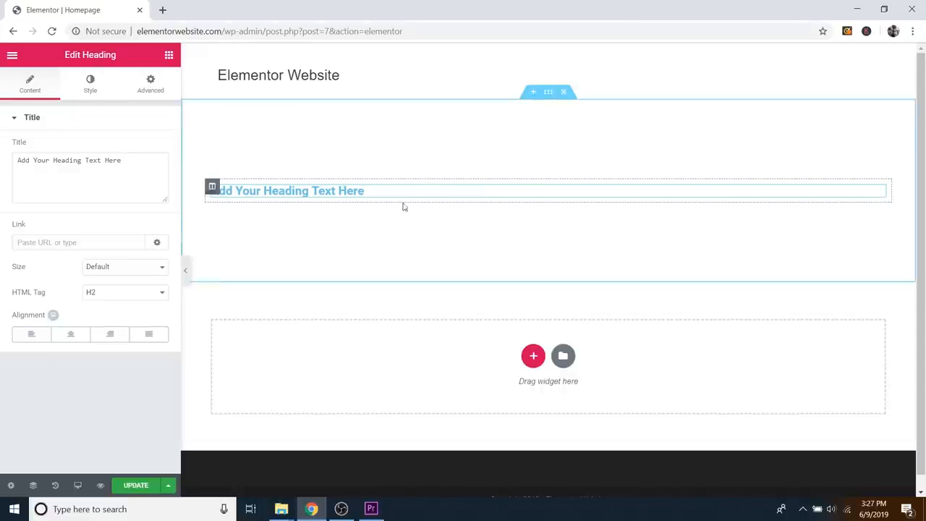
triple_click(86, 162)
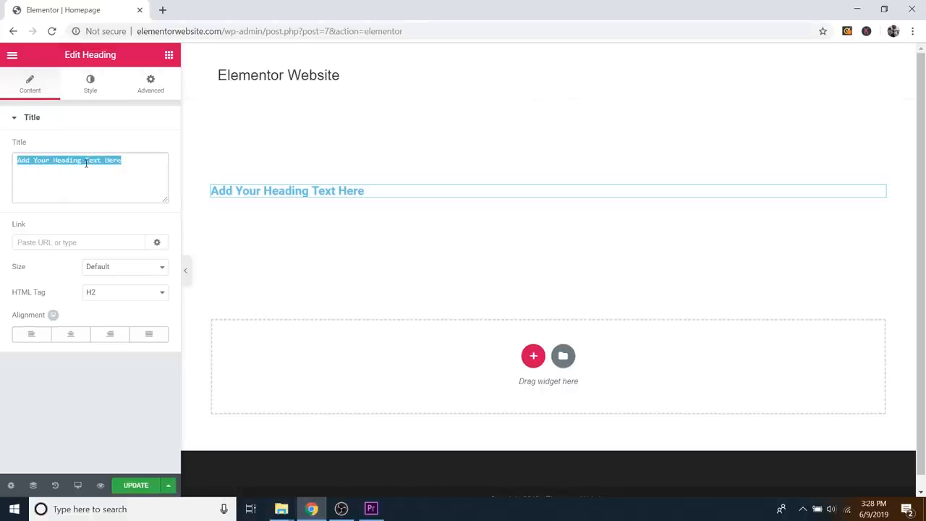
type("How to Ma")
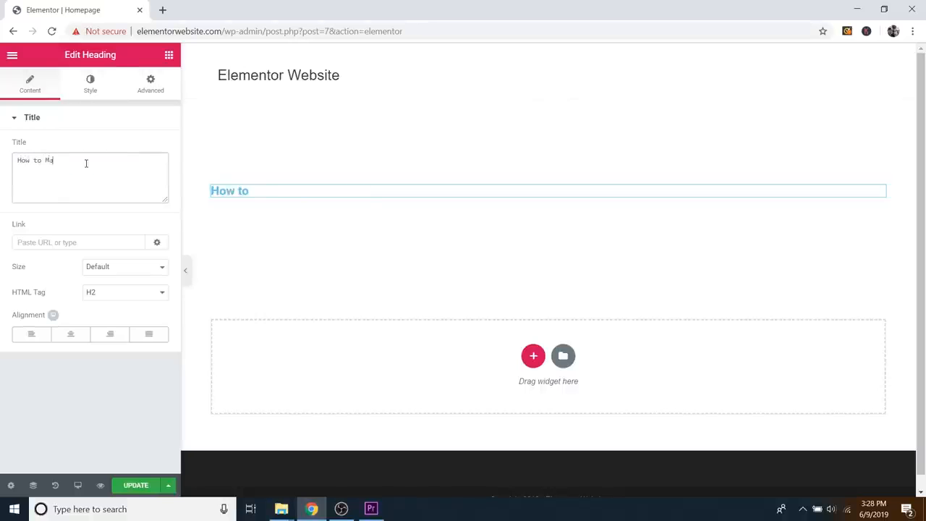
type("ke a WordP")
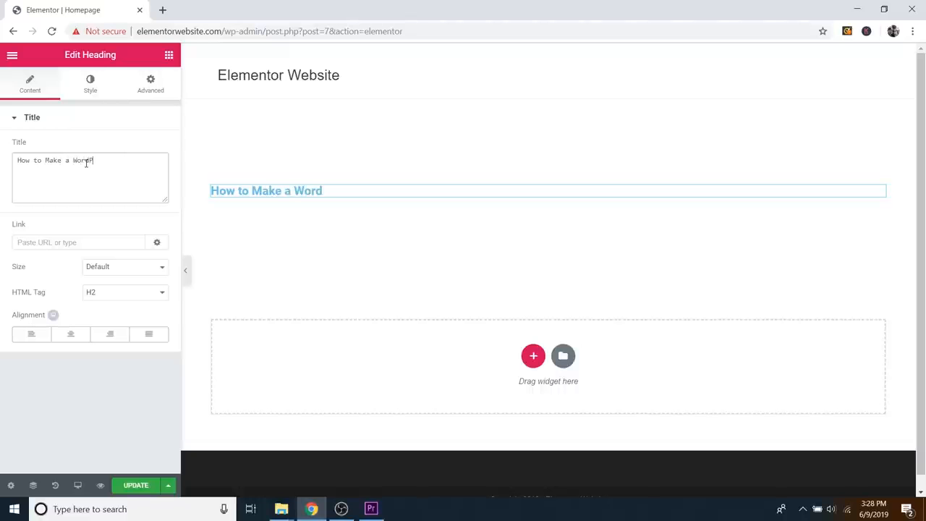
type("ress Websit")
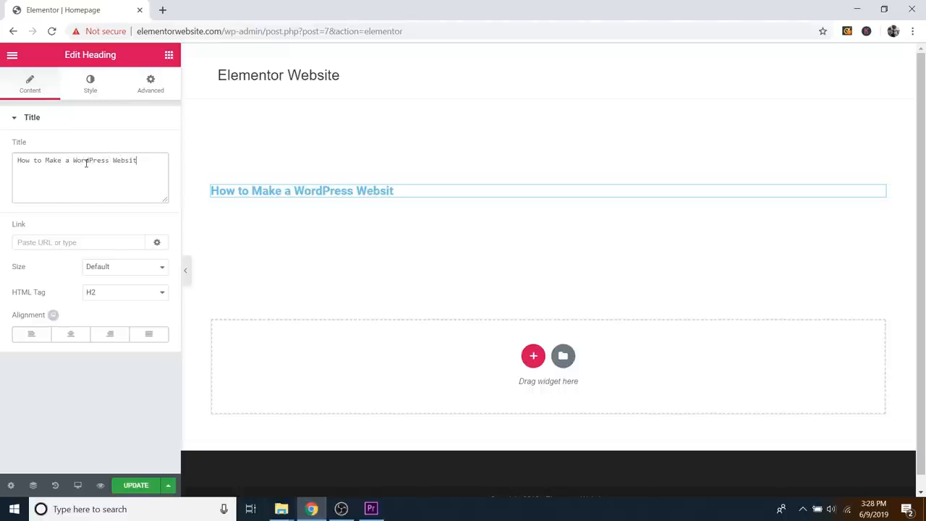
type("e with")
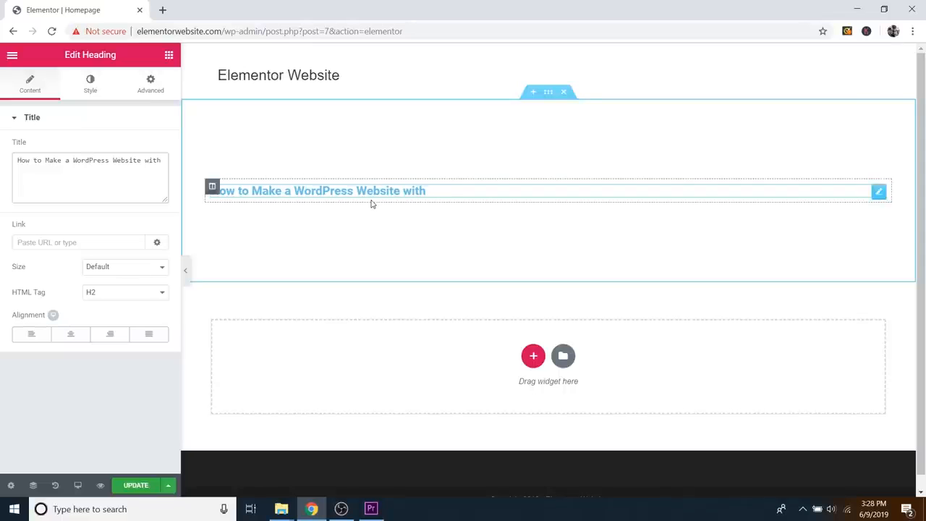
Step: Center-align the heading, keep its size at Default, and open its Style settings
left_click(68, 338)
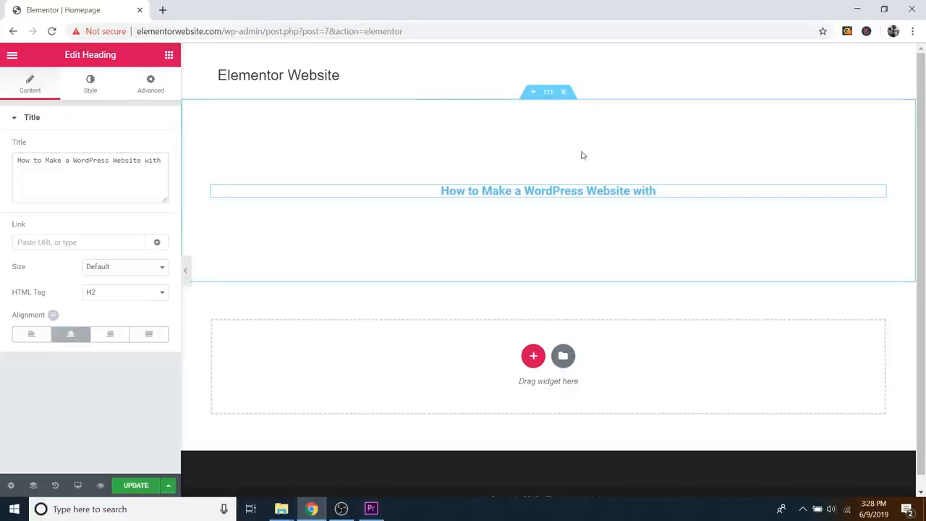
left_click(118, 269)
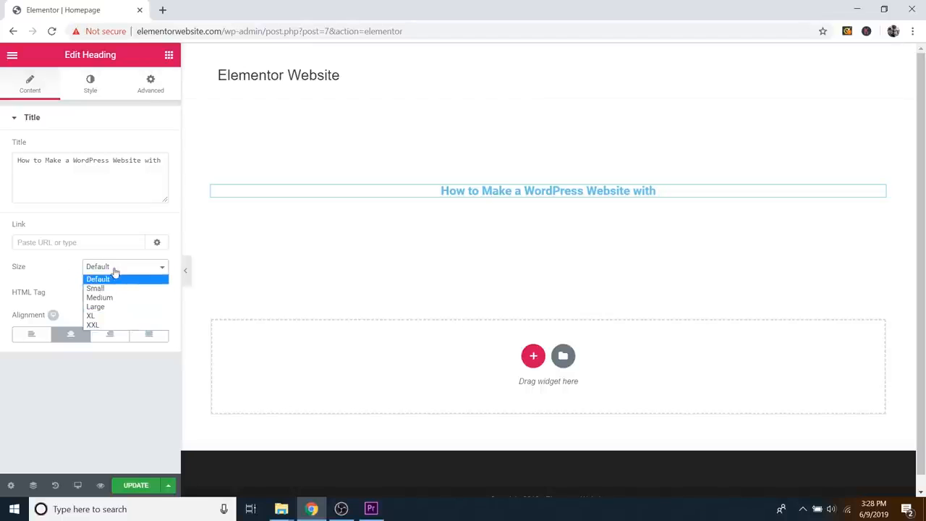
left_click(105, 269)
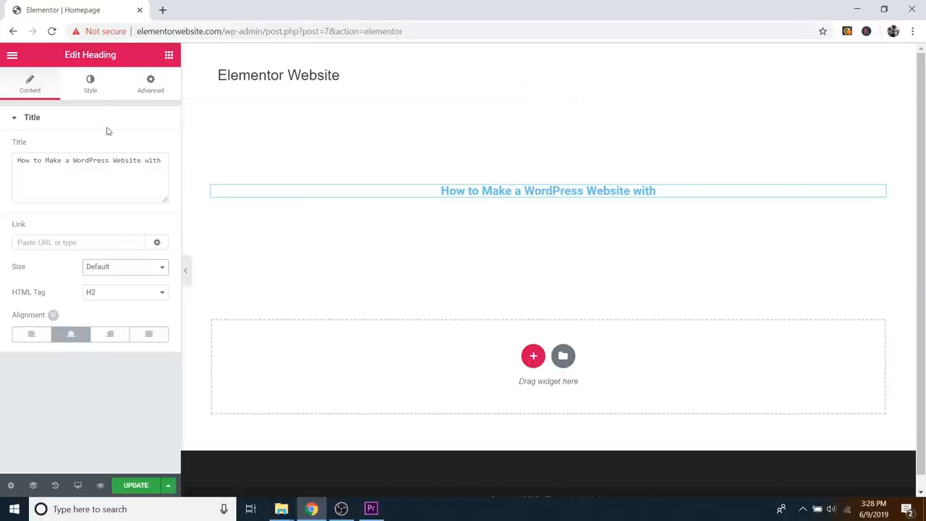
left_click(91, 91)
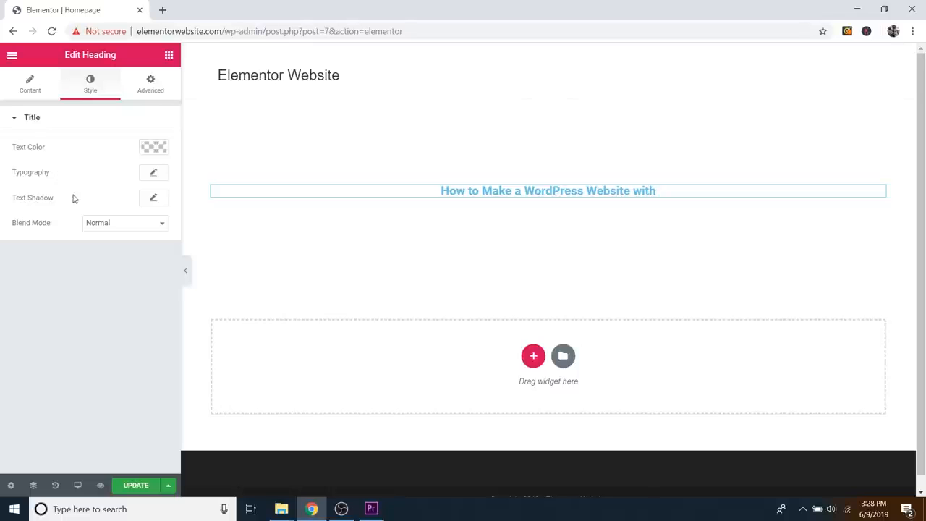
Step: Set the heading text colour to a near-black
left_click(153, 148)
left_click_drag(77, 184, 51, 225)
left_click(142, 175)
left_click_drag(95, 202, 109, 297)
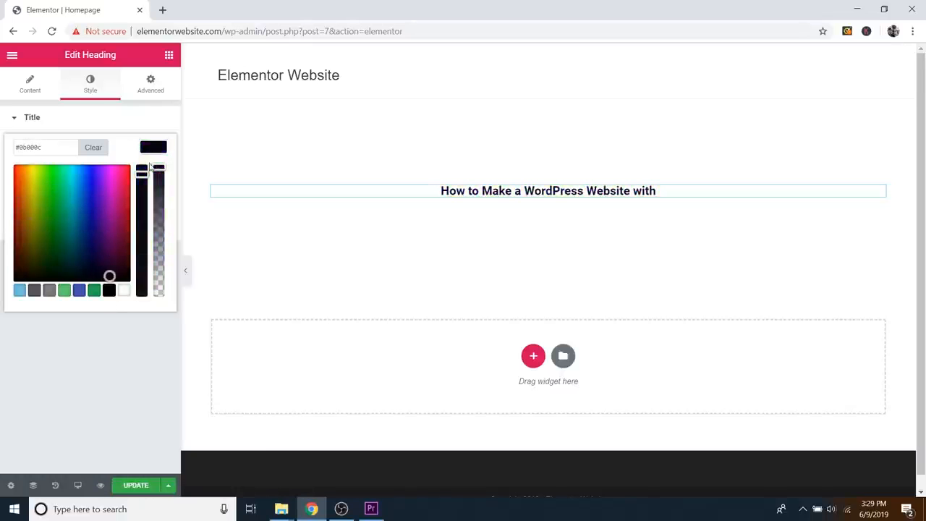
left_click(157, 150)
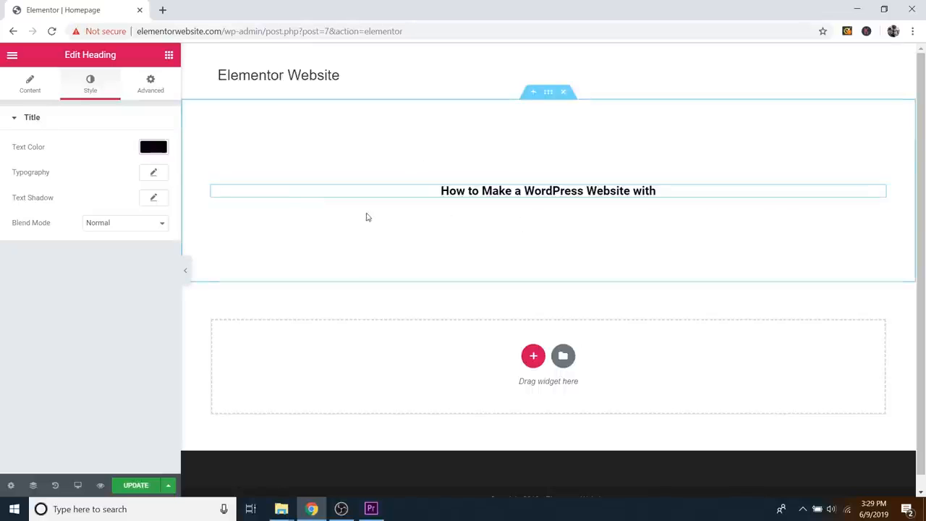
Step: Set the heading typography to Philosopher at 28 px, keeping default letter spacing
left_click(154, 175)
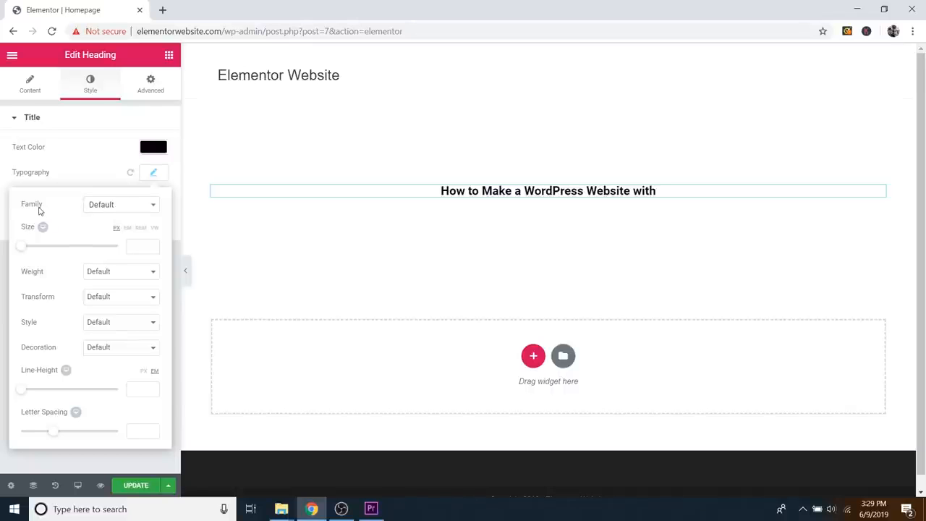
left_click(112, 207)
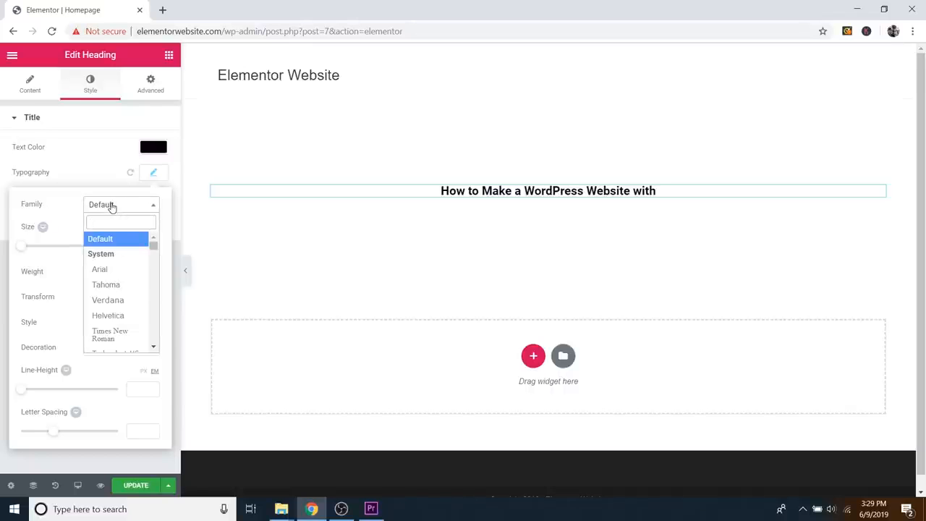
type("phi")
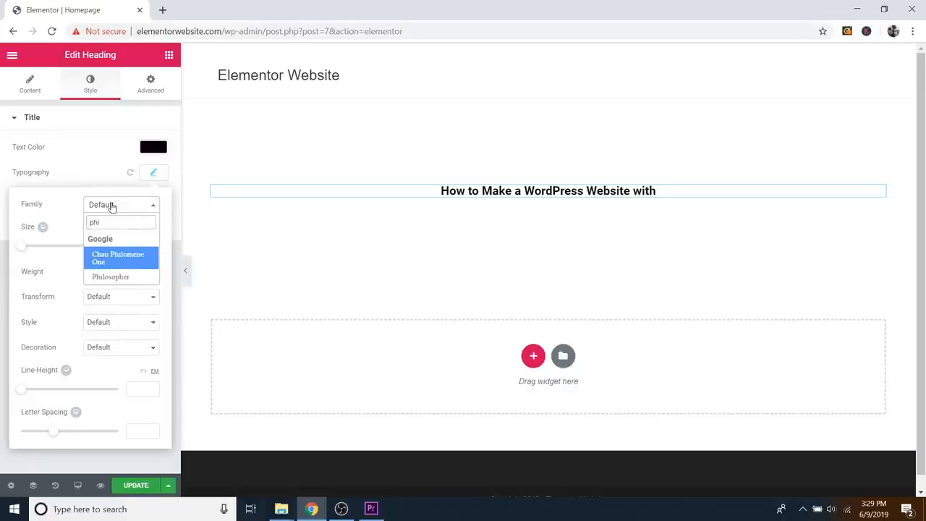
left_click(112, 277)
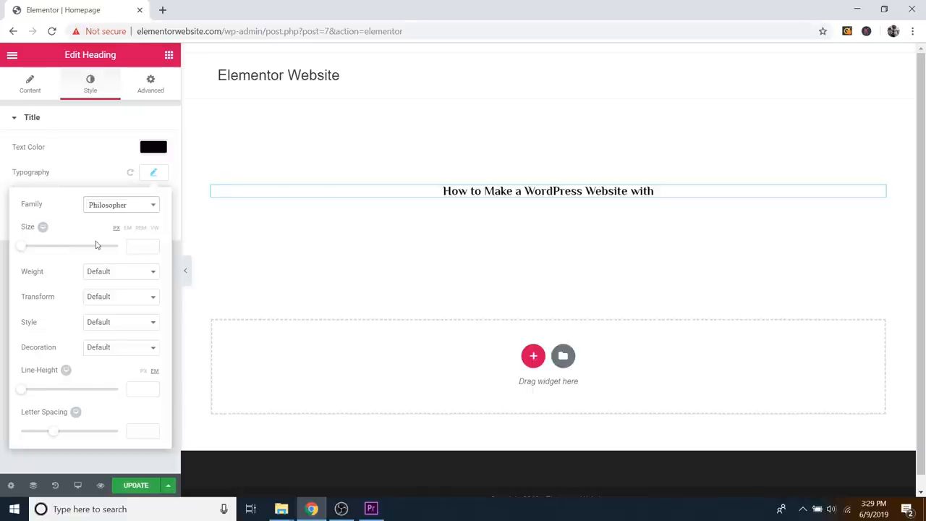
mouse_move(22, 250)
left_mouse_down()
mouse_move(69, 248)
mouse_move(36, 246)
left_mouse_up()
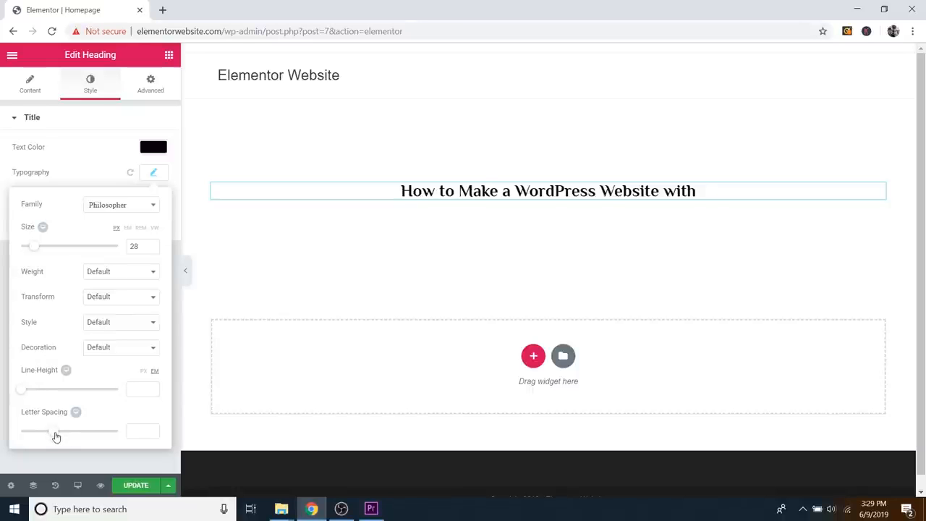
left_click_drag(55, 434, 31, 442)
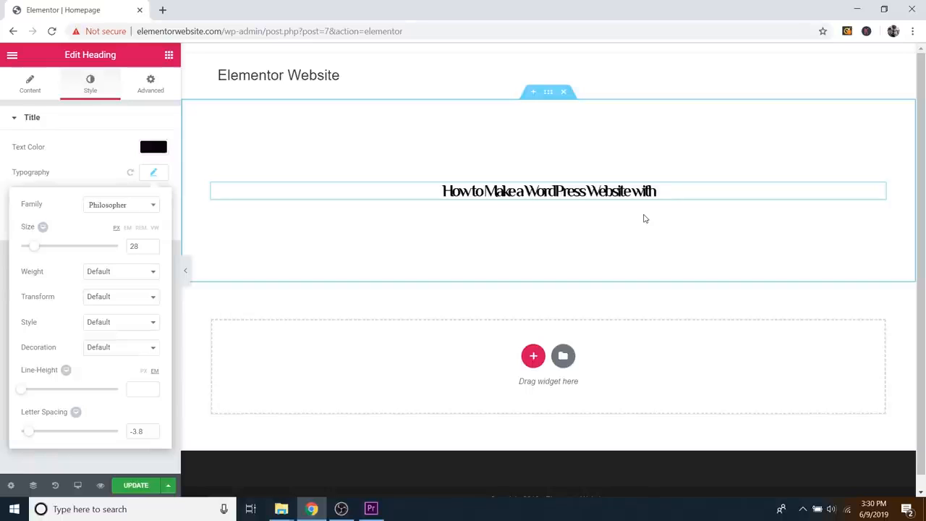
key("ctrl+z")
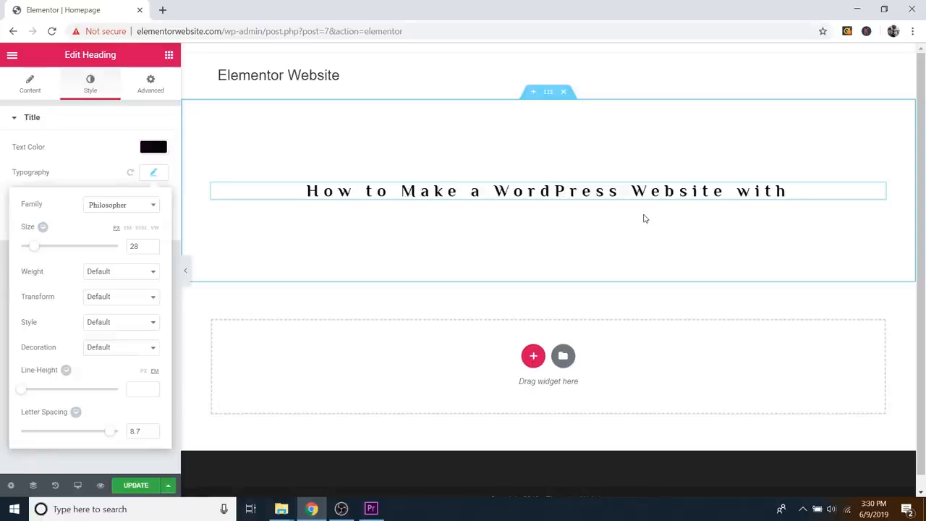
key("ctrl+z")
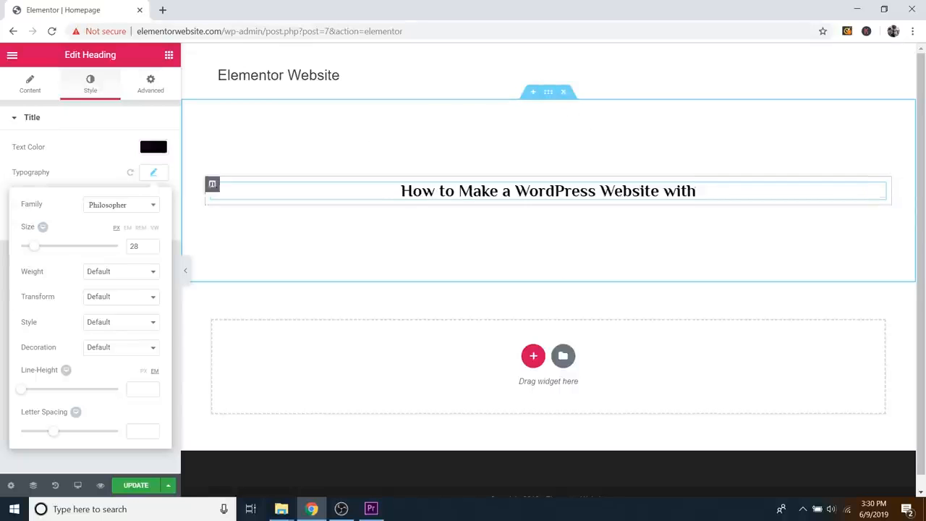
Step: Give the section a classic light cyan background, starting from the light blue preset
left_click(550, 94)
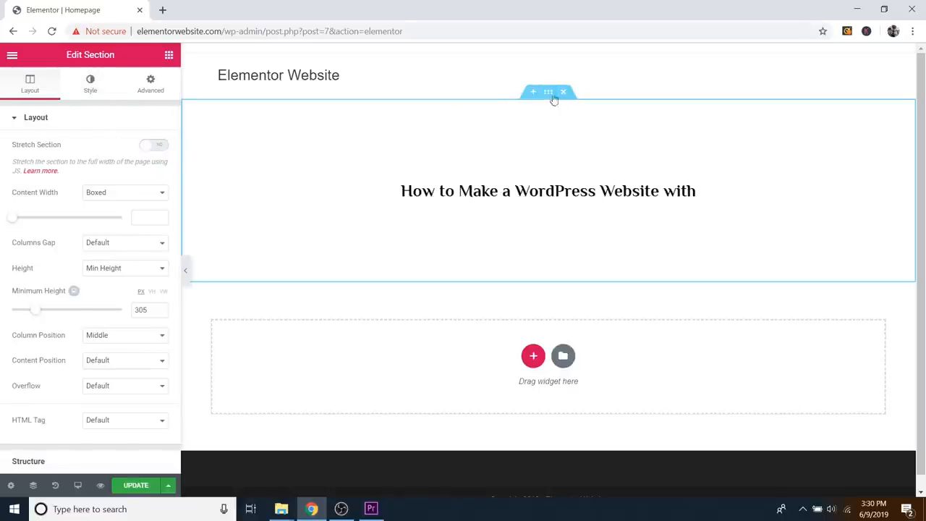
left_click(90, 87)
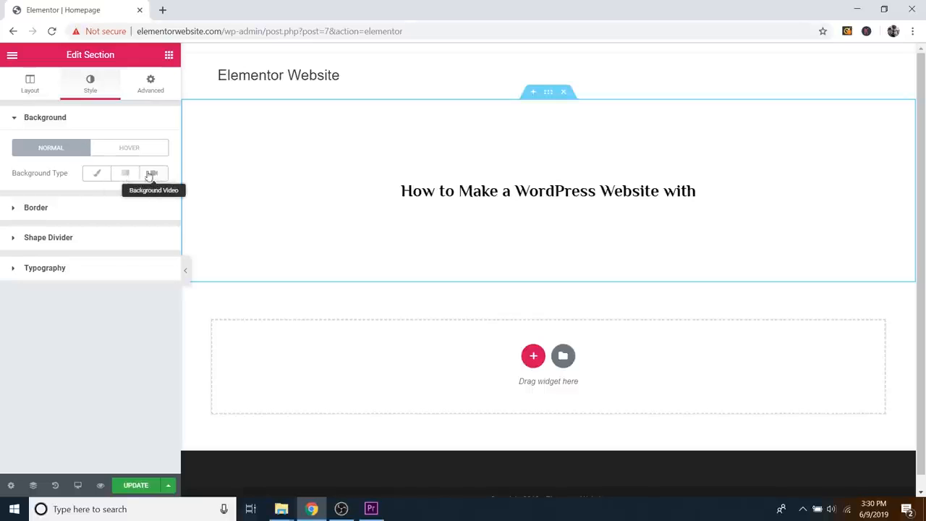
left_click(99, 176)
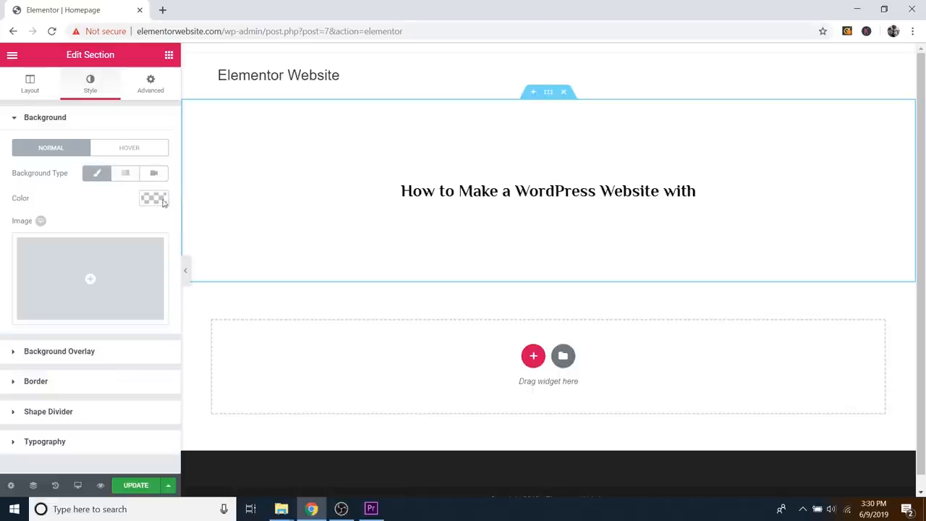
left_click(153, 199)
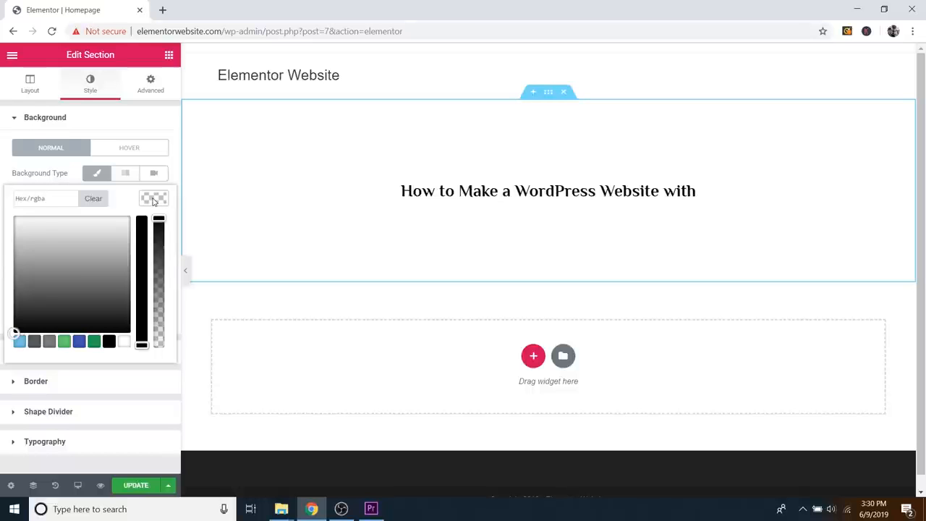
left_click(19, 343)
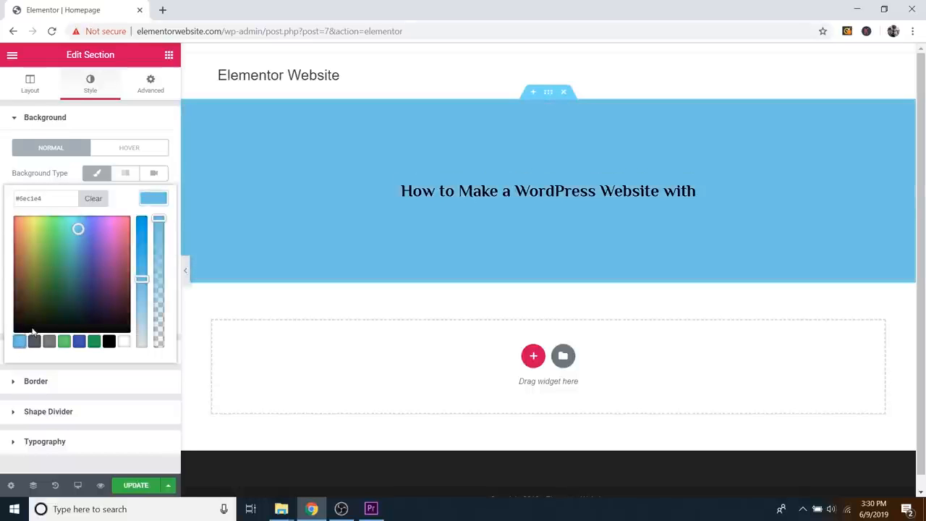
mouse_move(57, 284)
left_mouse_down()
mouse_move(51, 261)
mouse_move(91, 239)
mouse_move(116, 277)
mouse_move(45, 232)
mouse_move(75, 229)
mouse_move(36, 200)
mouse_move(17, 201)
left_mouse_up()
left_click(152, 201)
left_click(150, 203)
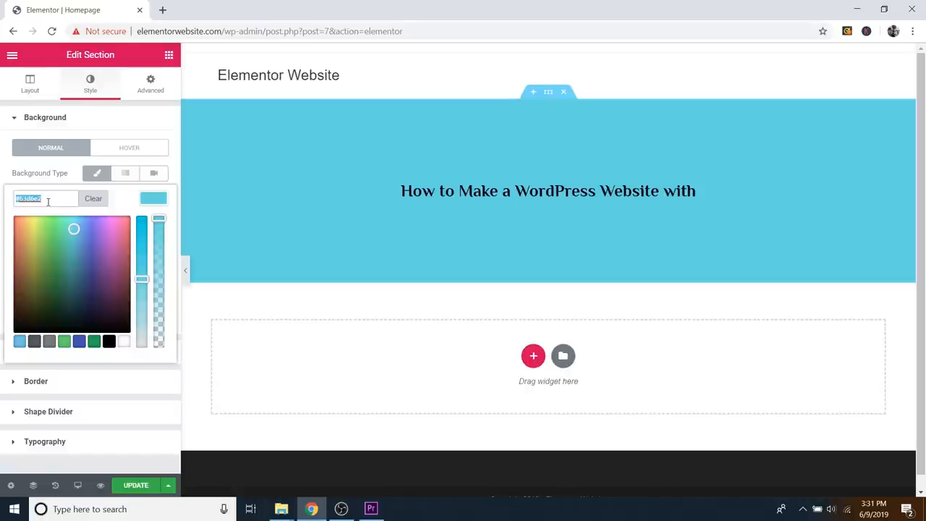
left_click(148, 202)
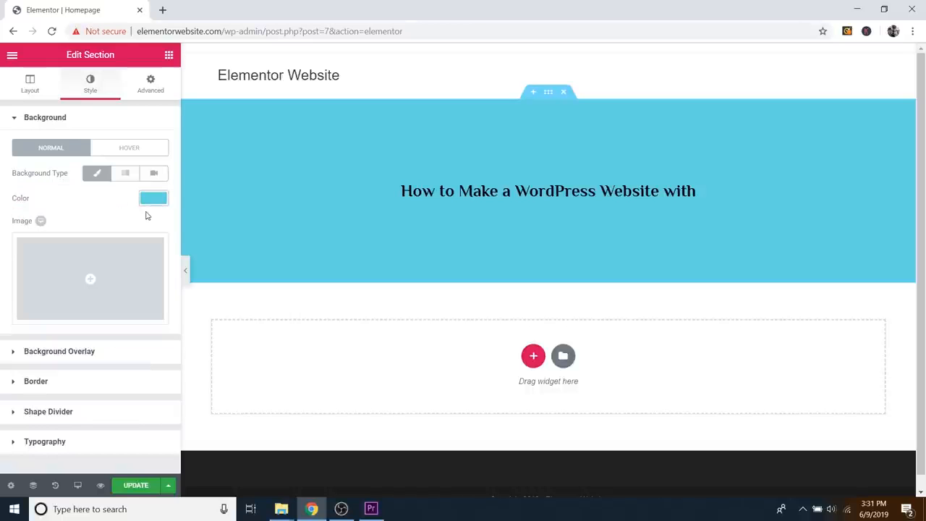
Step: Switch the hero background to a gradient with a dark teal second colour
left_click(123, 175)
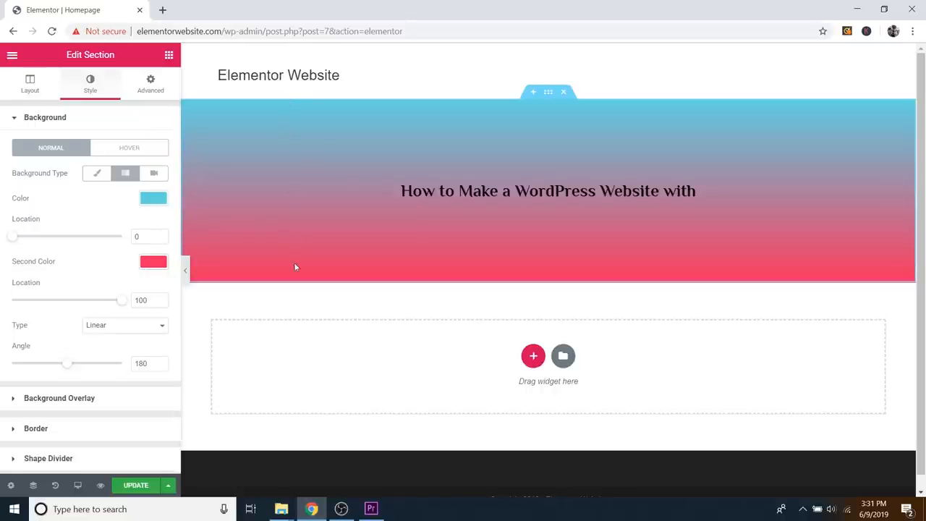
left_click(153, 261)
left_click(93, 297)
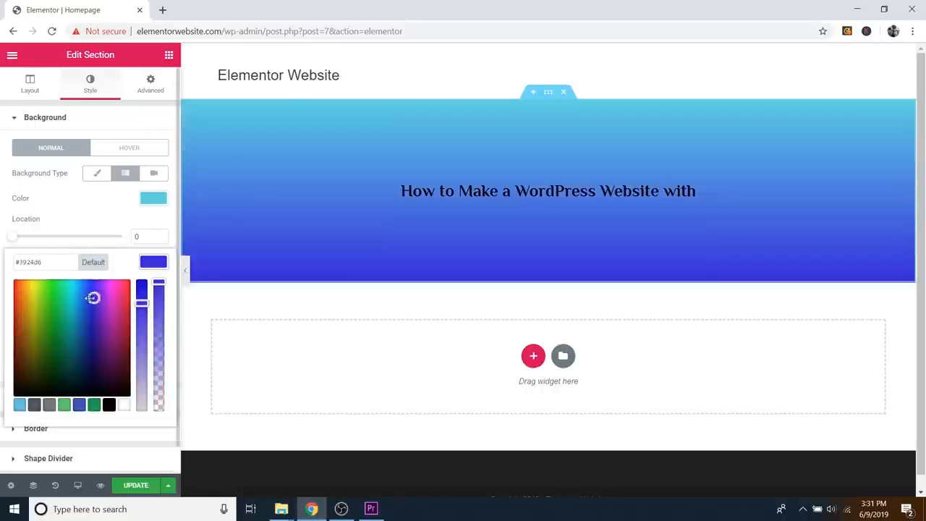
left_click_drag(93, 297, 76, 350)
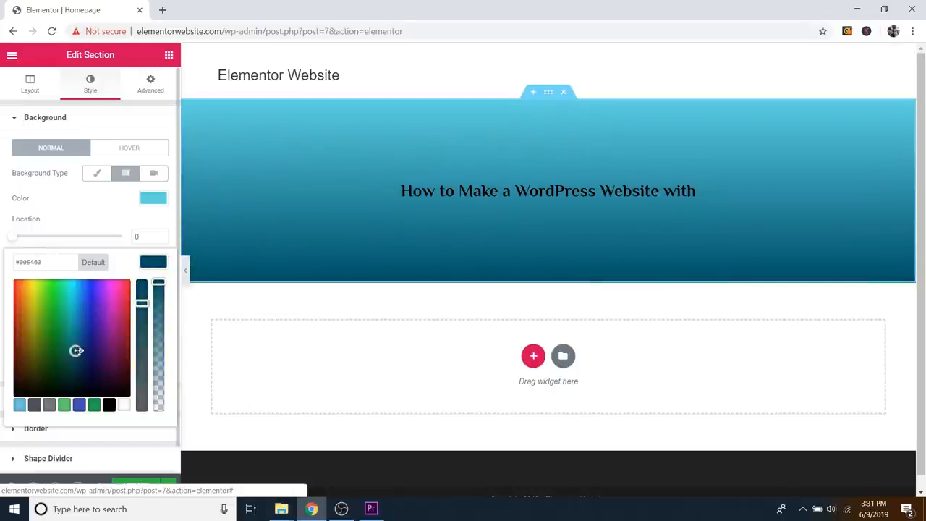
left_click(153, 262)
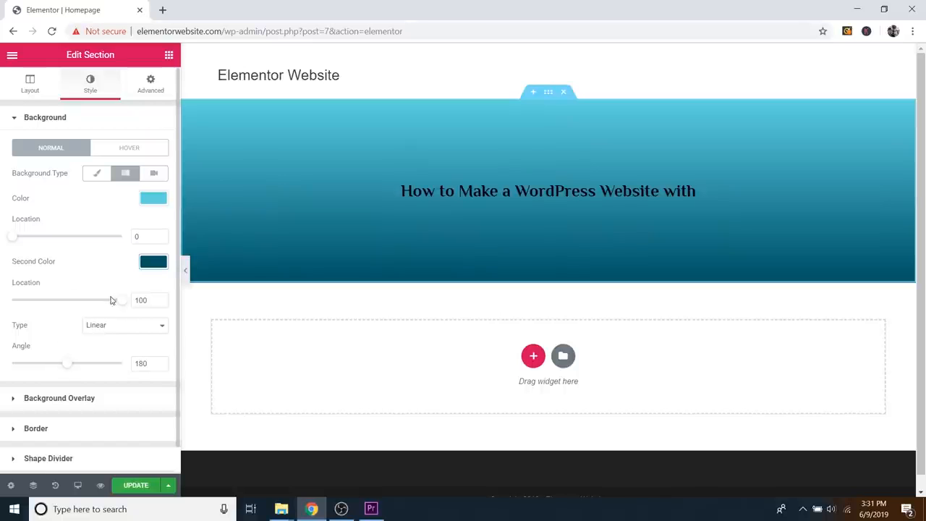
Step: Set the gradient stops to 20 and 79 and the angle to 170 degrees
left_click_drag(12, 239, 63, 246)
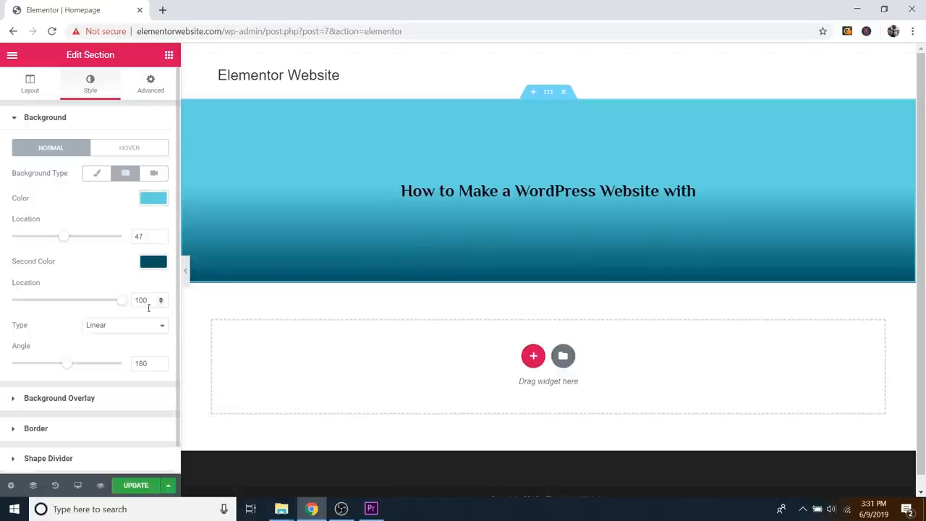
left_click_drag(124, 306, 78, 304)
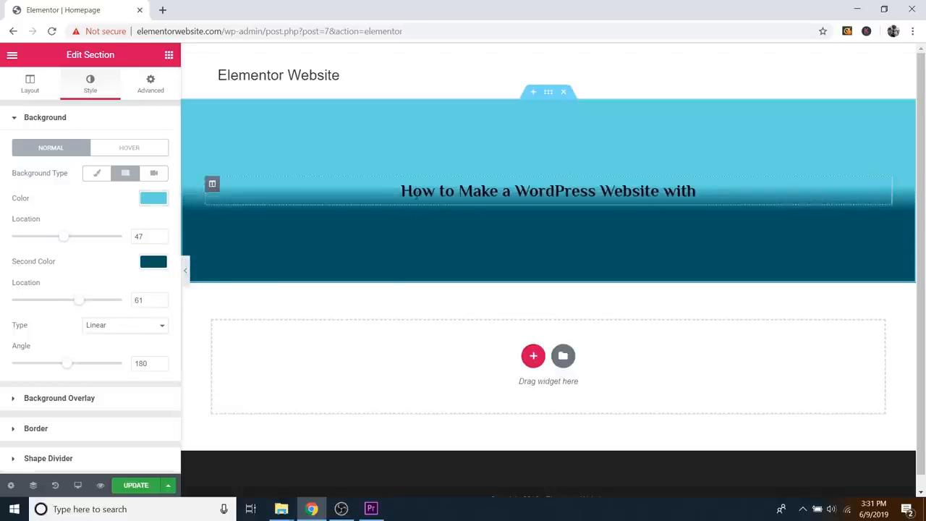
left_click_drag(80, 300, 71, 301)
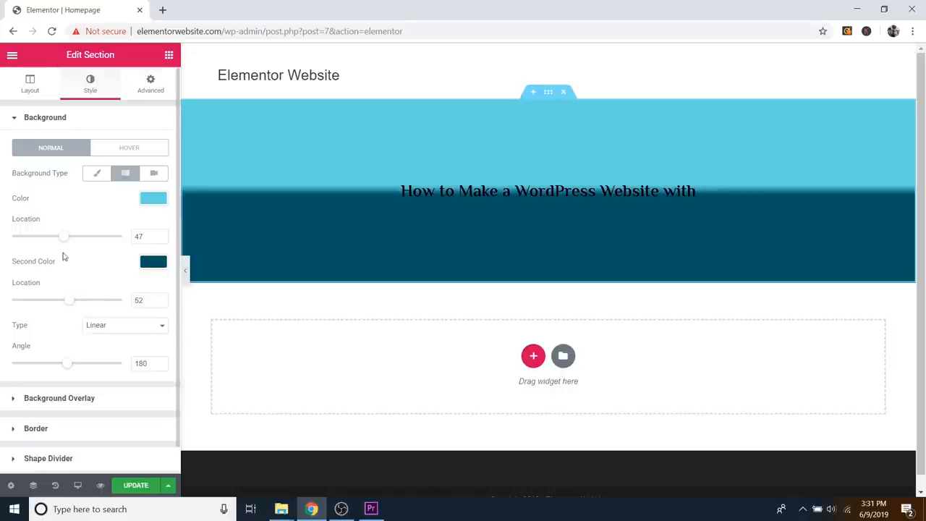
left_click_drag(64, 237, 80, 238)
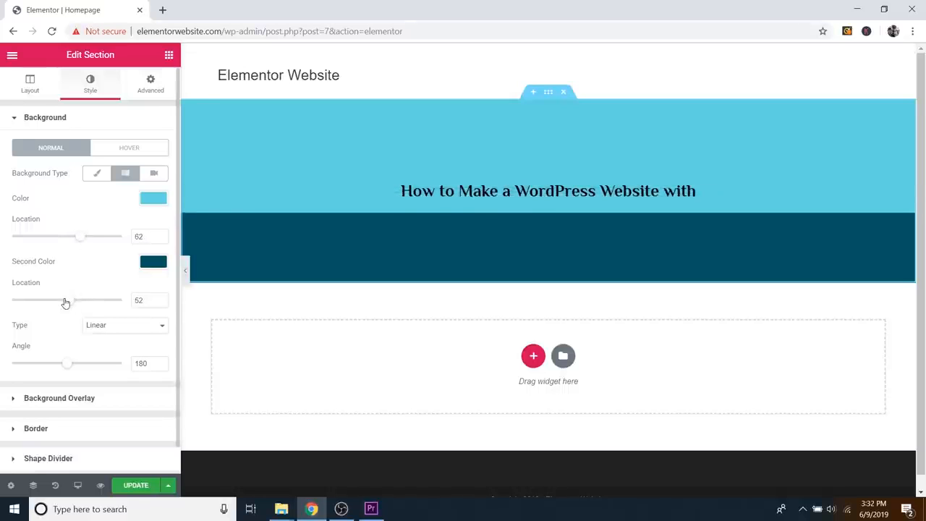
left_click_drag(65, 302, 54, 301)
left_click_drag(80, 238, 79, 239)
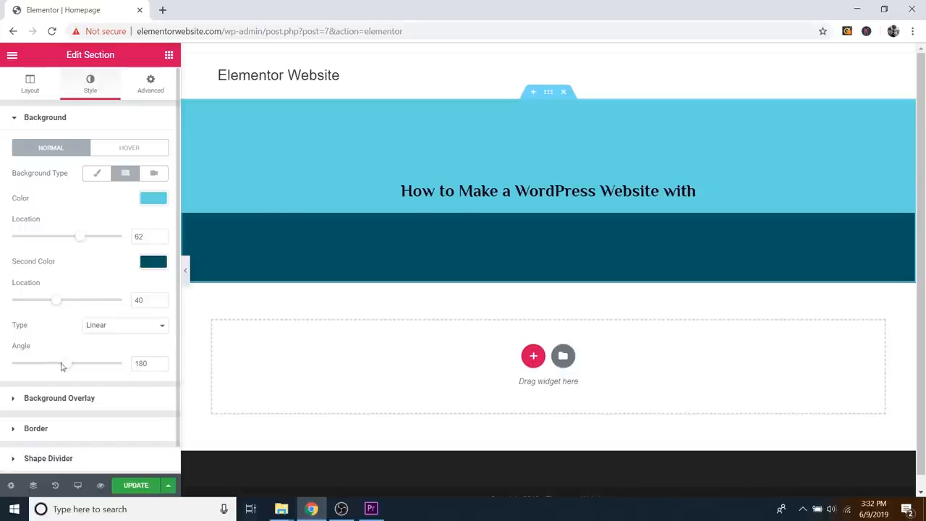
left_click_drag(63, 365, 63, 366)
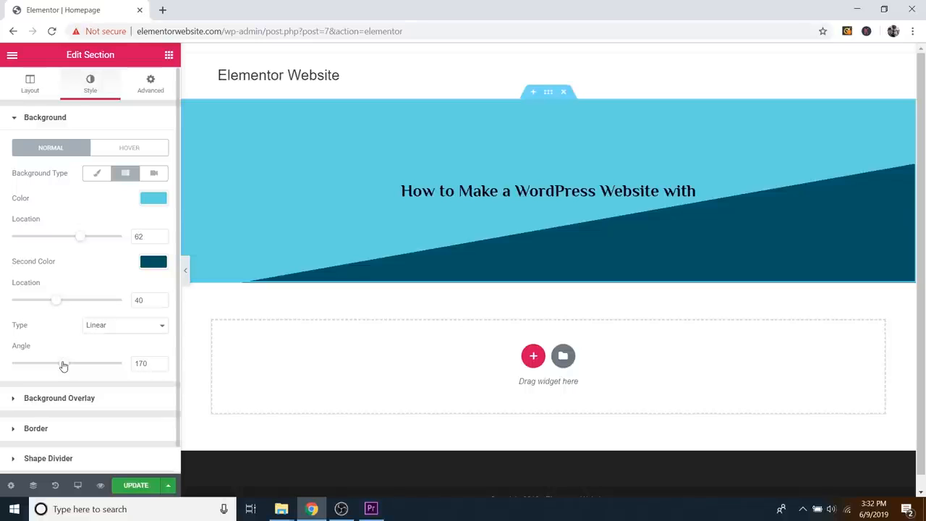
left_click_drag(81, 245, 56, 249)
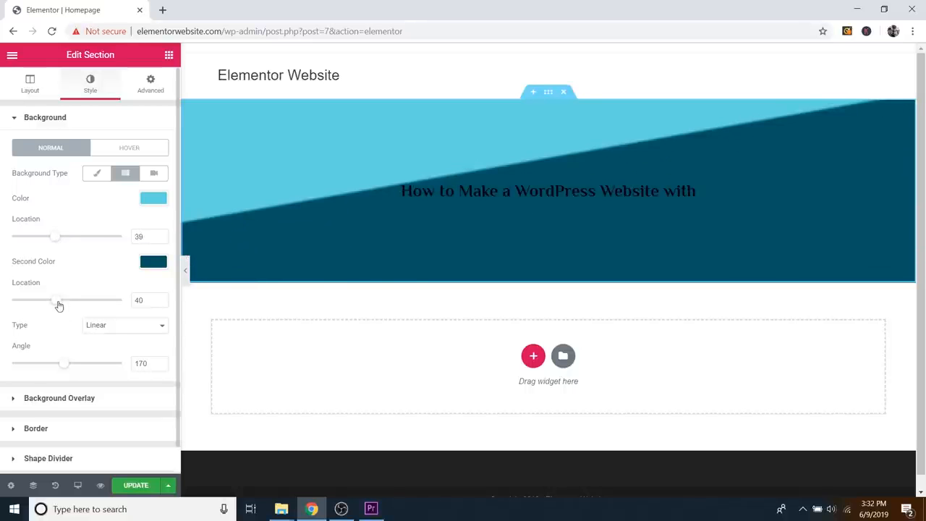
left_click_drag(60, 305, 104, 305)
left_click_drag(58, 239, 35, 242)
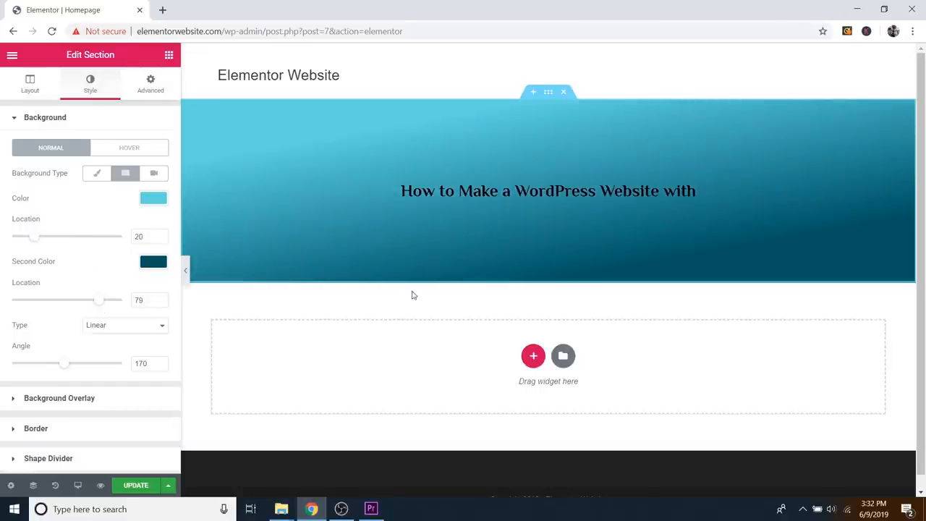
Step: Try the Video background type, then revert to a Classic solid light cyan background
left_click(154, 172)
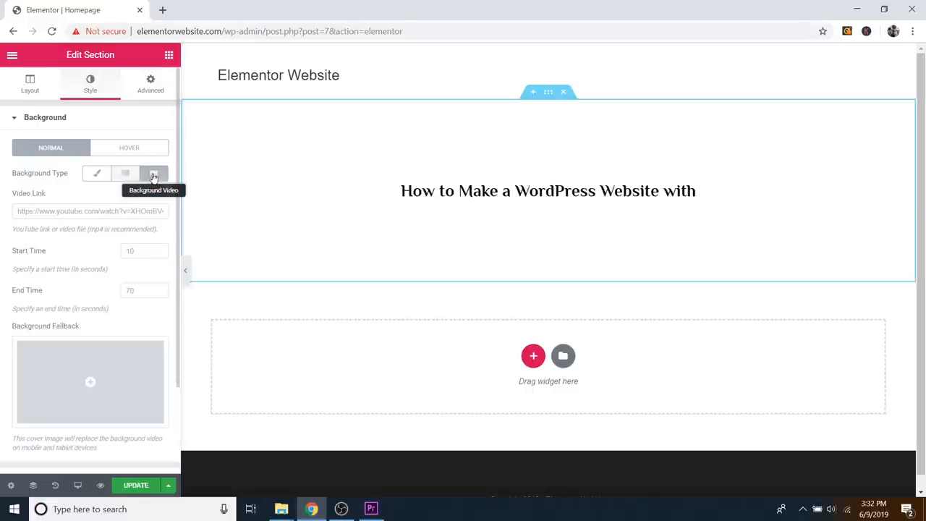
left_click(73, 211)
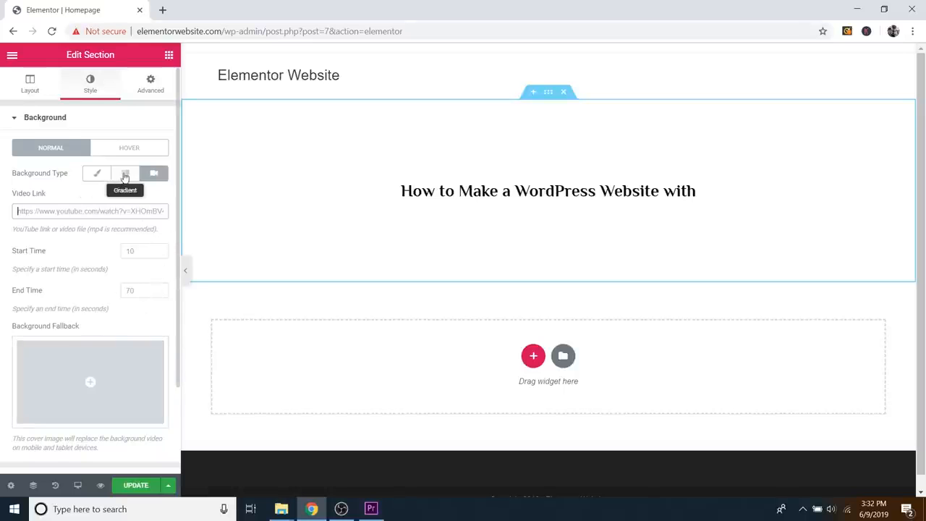
left_click(95, 176)
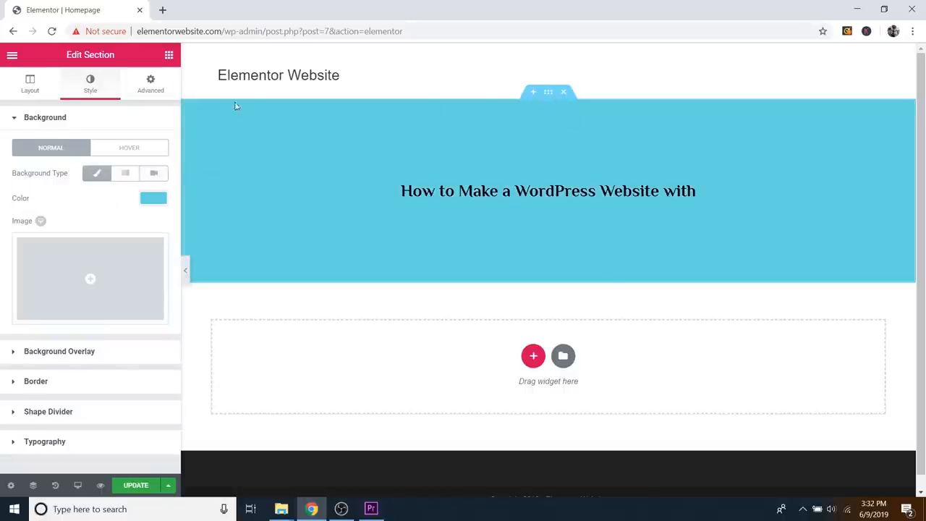
left_click(98, 174)
left_click(98, 174)
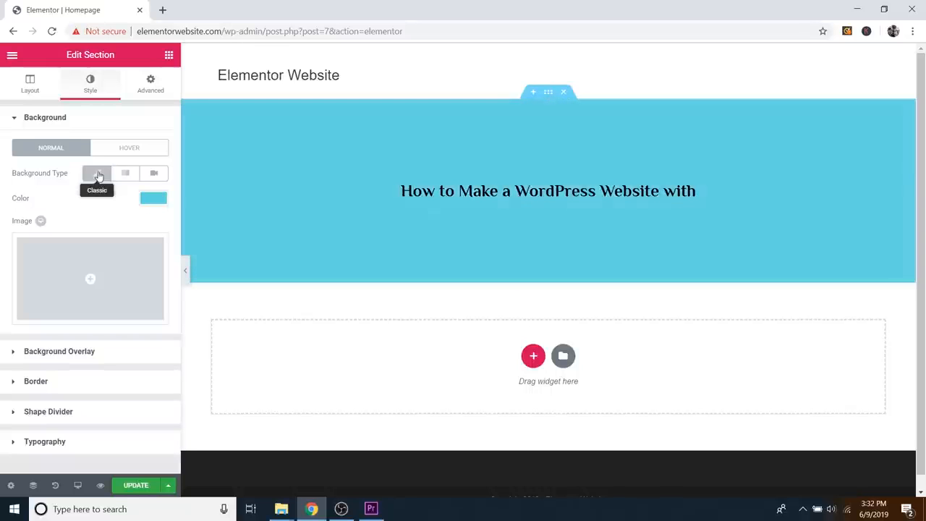
Step: Upload Main Image from the Follow Along Images folder and insert it as the background image
left_click(118, 280)
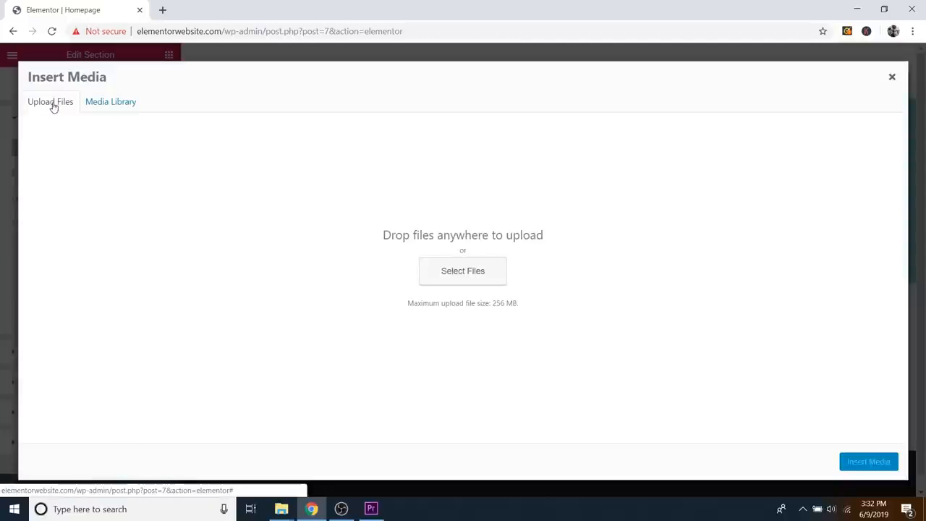
left_click(475, 277)
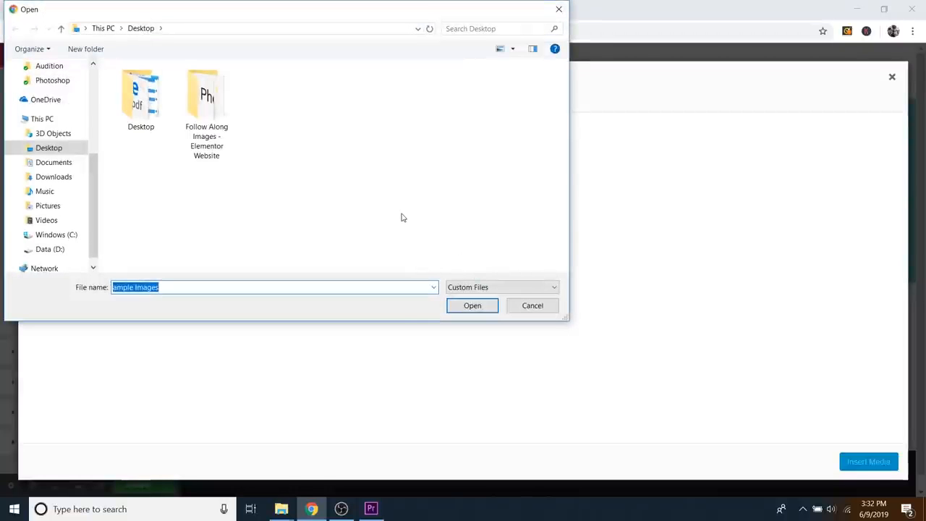
double_click(203, 114)
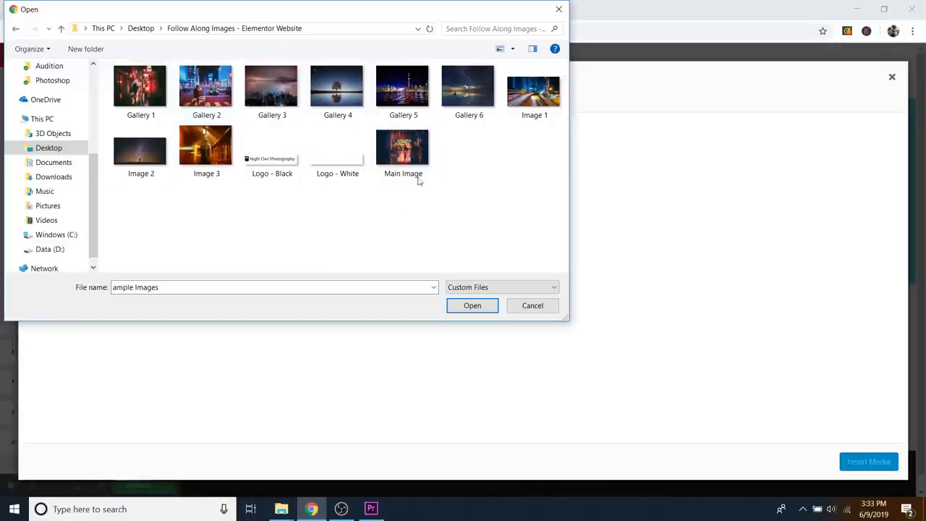
left_click(417, 176)
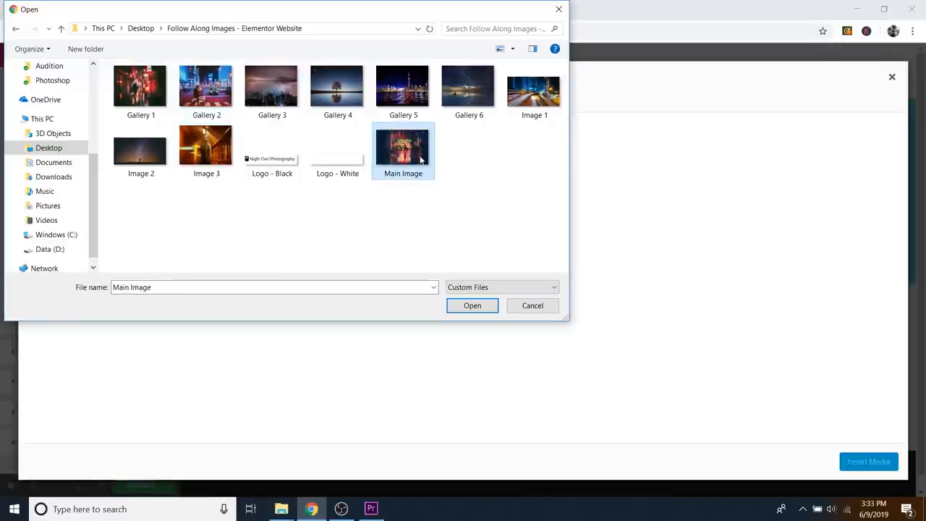
left_click(470, 310)
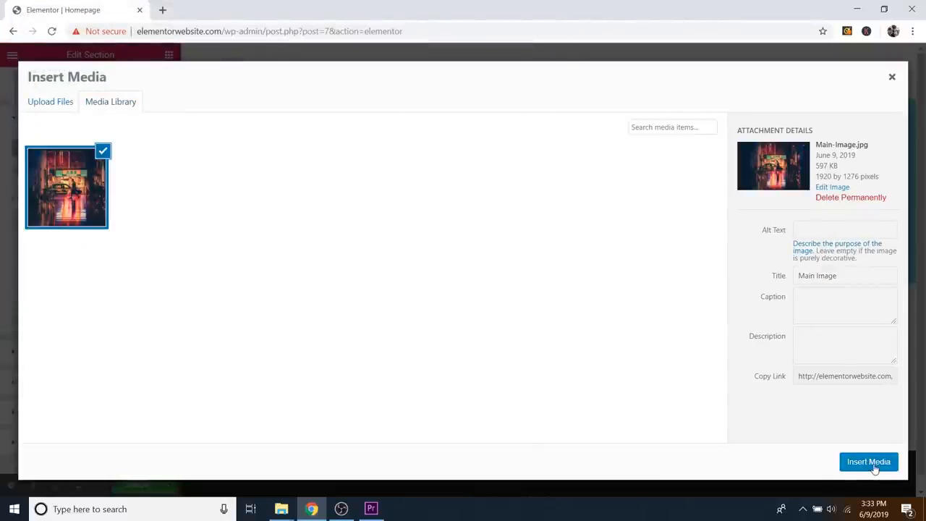
left_click(873, 464)
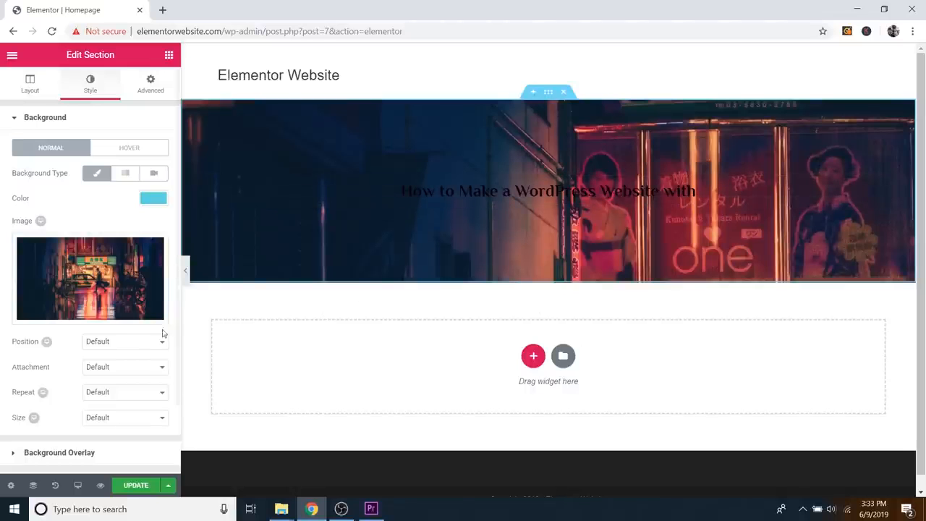
Step: Set the background image position to Center Center after briefly trying Top Center
left_click(107, 346)
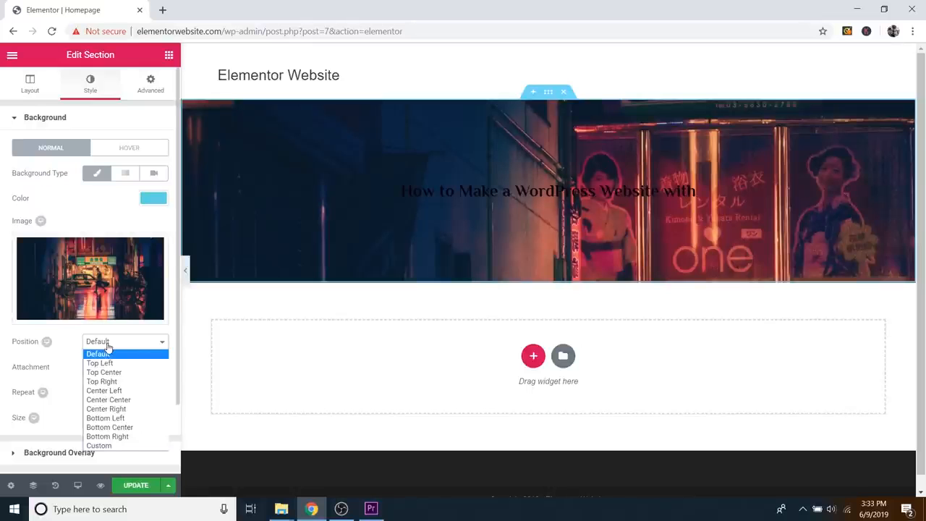
left_click(109, 400)
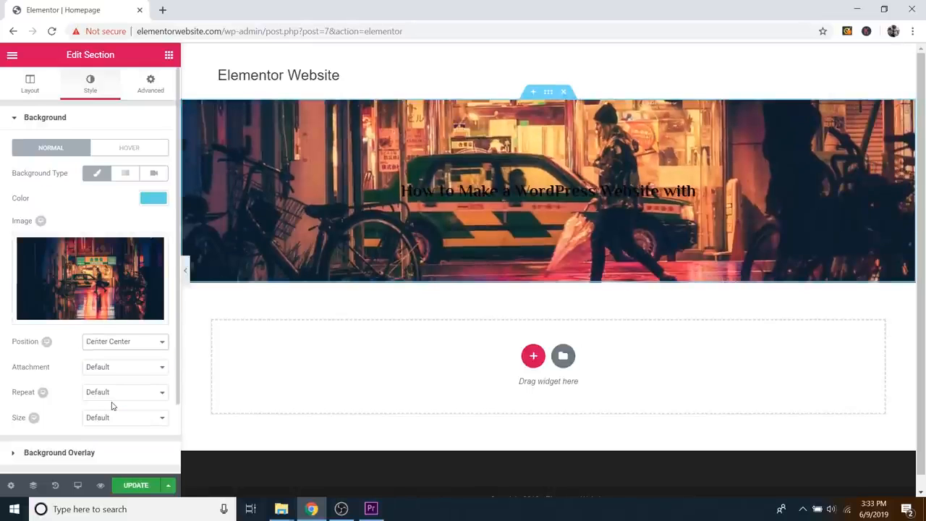
left_click(113, 343)
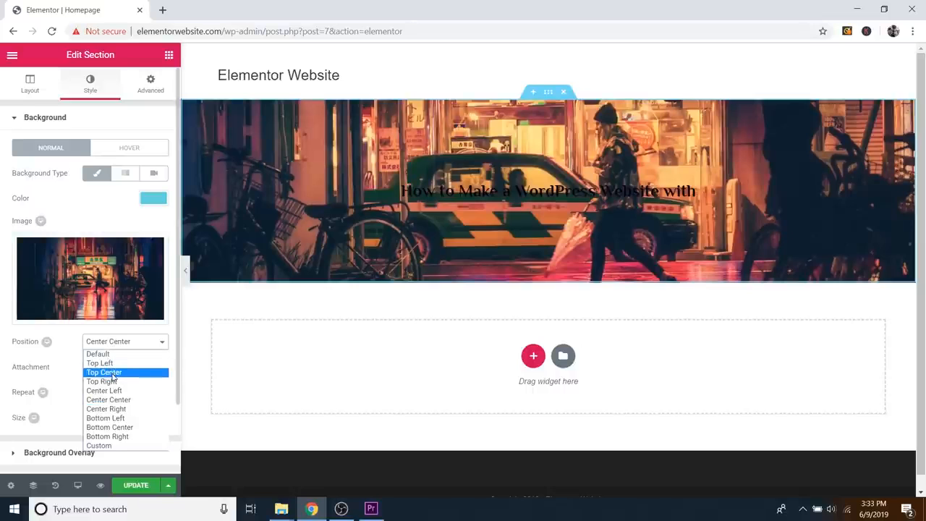
left_click(113, 373)
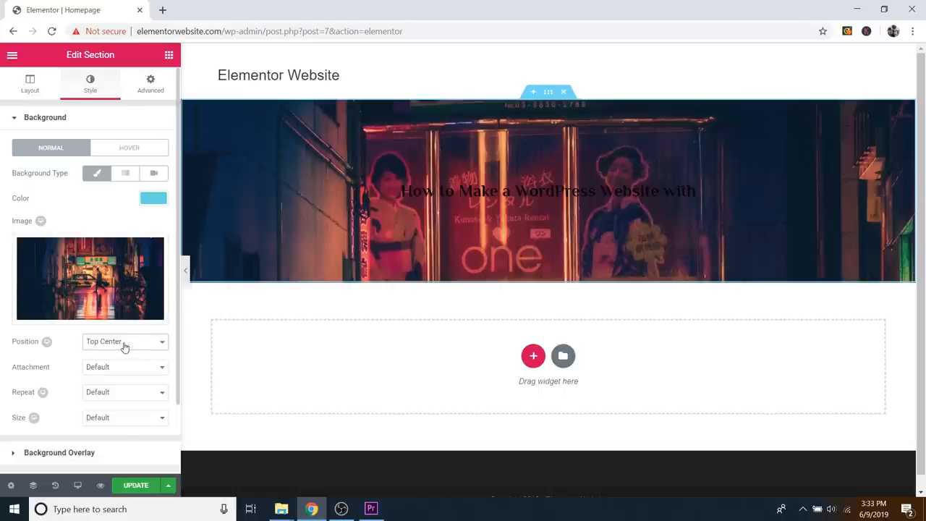
left_click(124, 345)
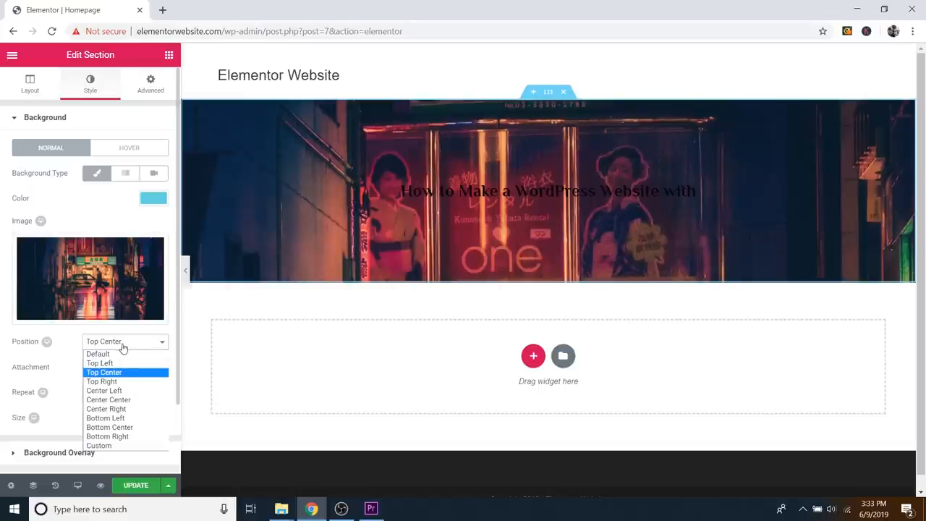
left_click(127, 400)
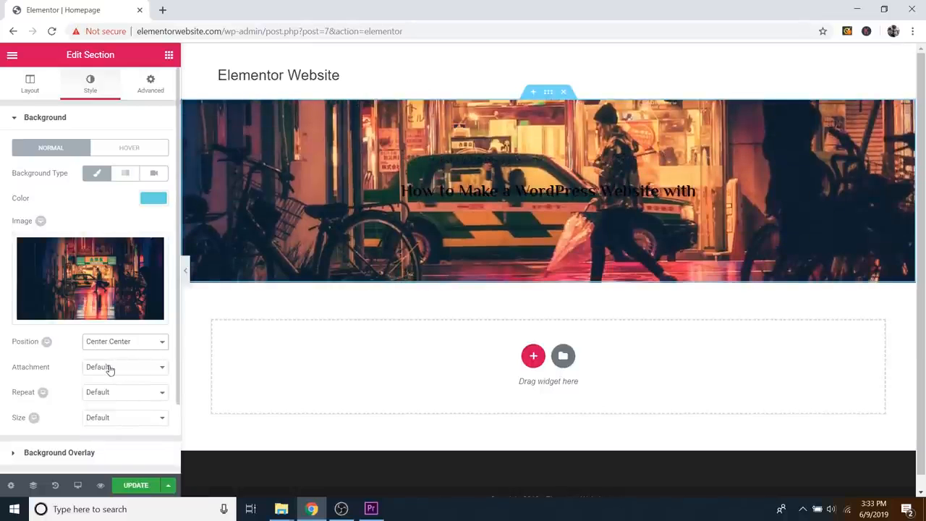
Step: Set the background attachment to Fixed after testing Scroll, scrolling to compare the effect
left_click(110, 370)
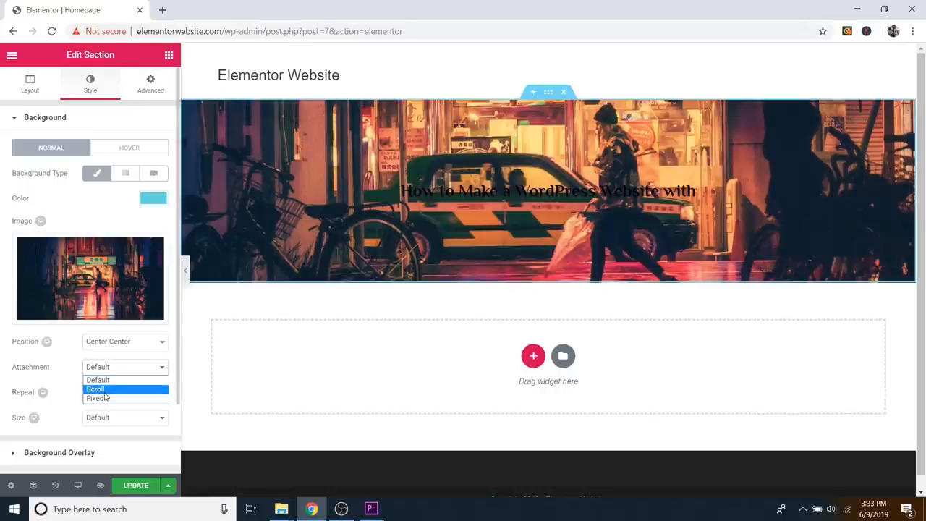
left_click(105, 391)
scroll(468, 289, "down", 1)
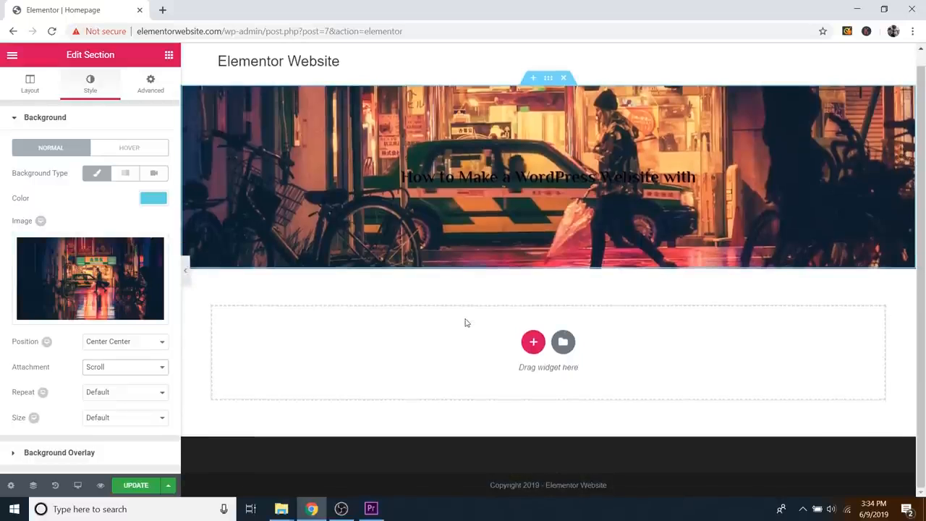
scroll(464, 320, "up", 1)
scroll(464, 319, "down", 1)
scroll(463, 318, "up", 1)
scroll(462, 317, "down", 1)
scroll(462, 318, "up", 1)
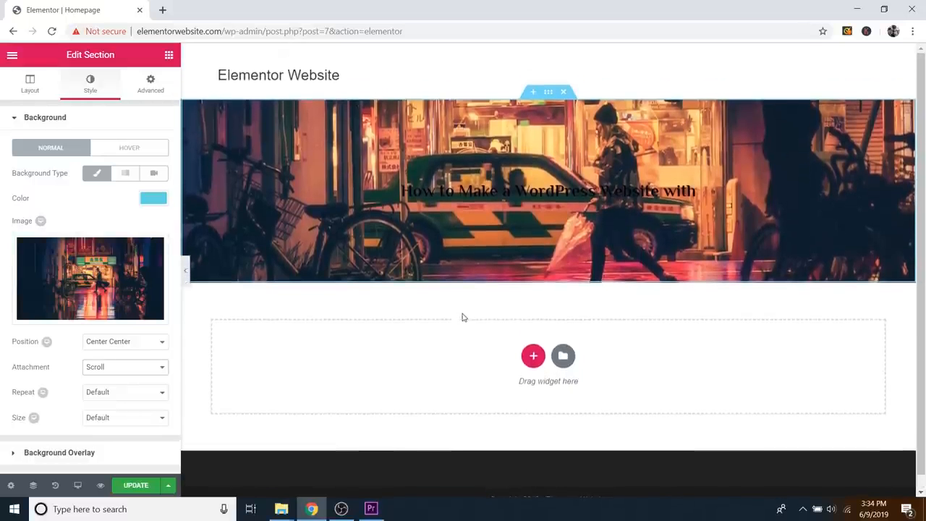
left_click(120, 369)
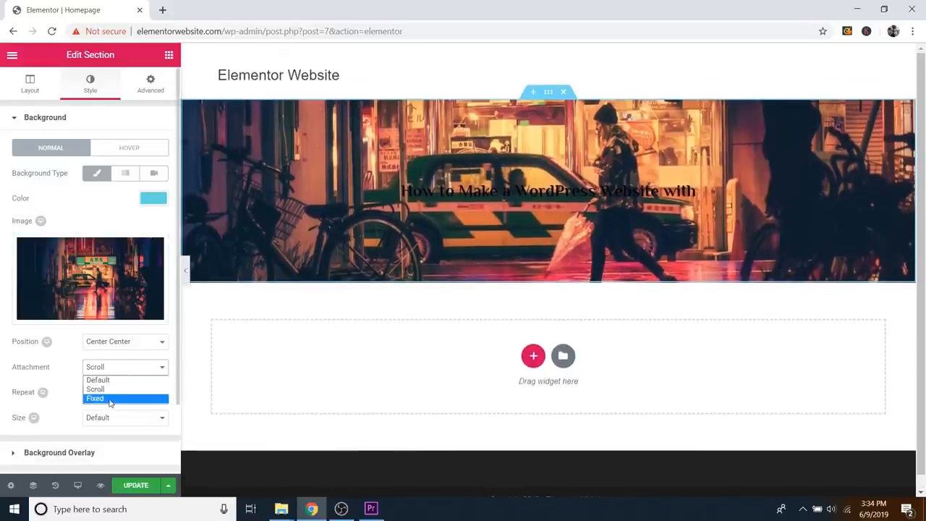
left_click(112, 401)
scroll(399, 317, "down", 1)
scroll(398, 317, "up", 1)
scroll(399, 318, "down", 1)
scroll(399, 317, "up", 1)
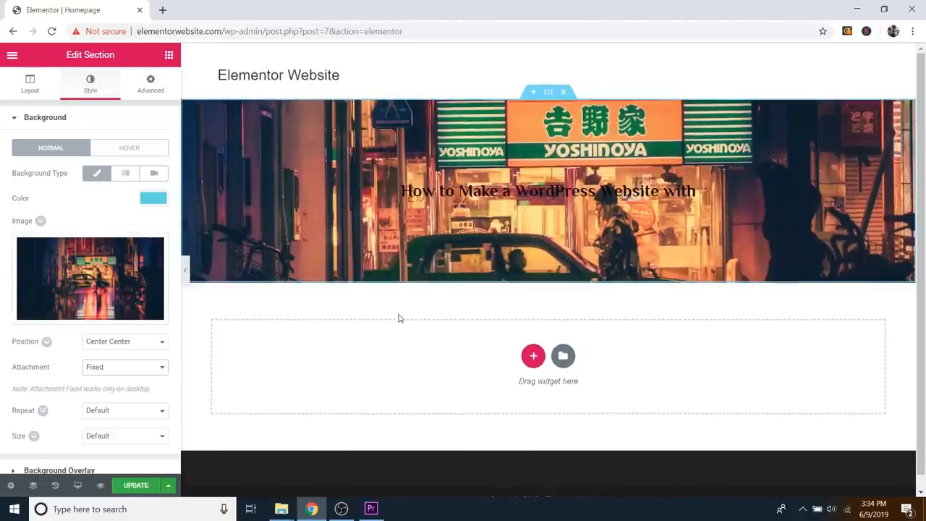
scroll(398, 319, "down", 1)
scroll(399, 319, "up", 1)
scroll(398, 318, "down", 1)
scroll(399, 319, "up", 1)
scroll(398, 319, "down", 1)
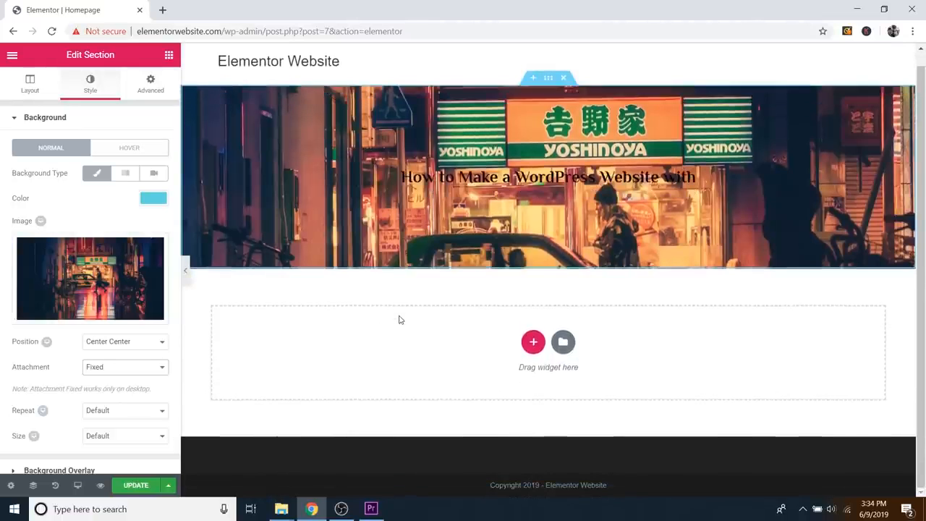
scroll(400, 320, "up", 1)
scroll(398, 319, "down", 1)
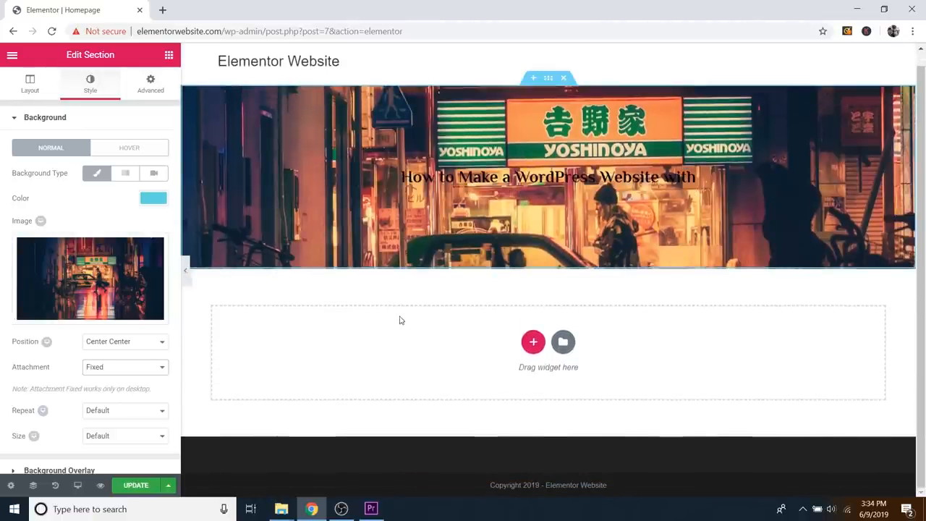
Step: Add a one-column section below the hero with 637 px minimum height, then reselect the hero
left_click(533, 341)
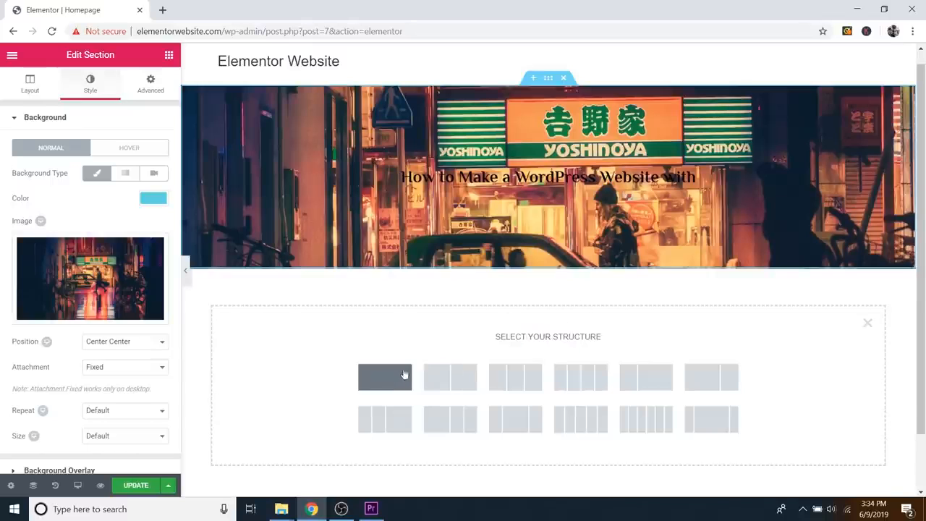
left_click(399, 376)
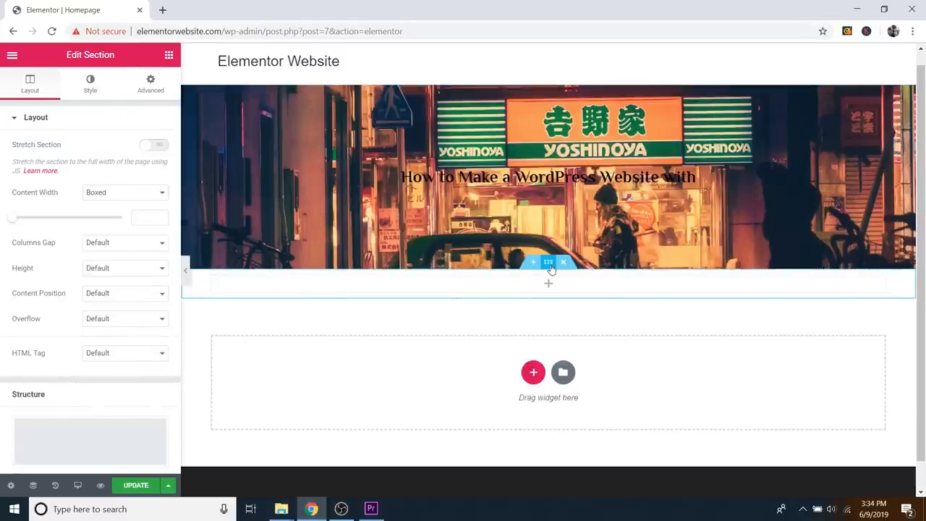
left_click(113, 272)
left_click(108, 298)
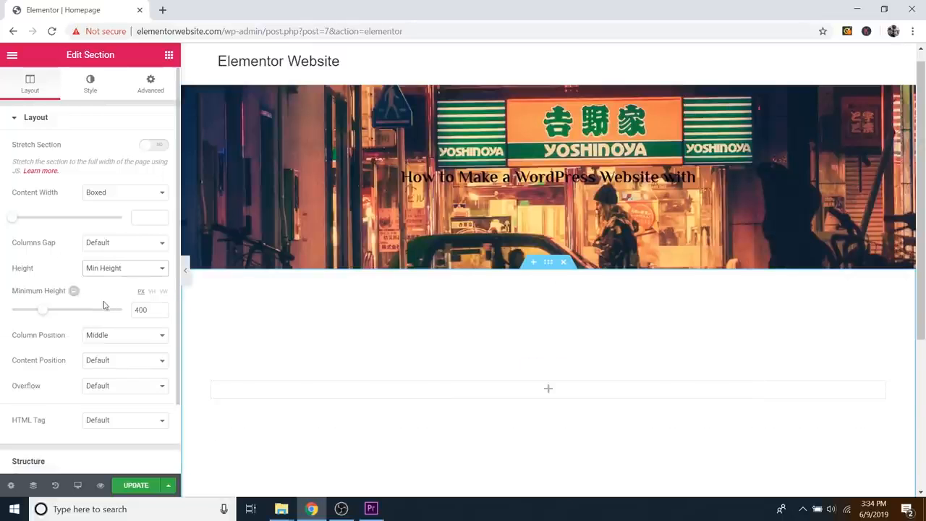
left_click_drag(61, 316, 64, 316)
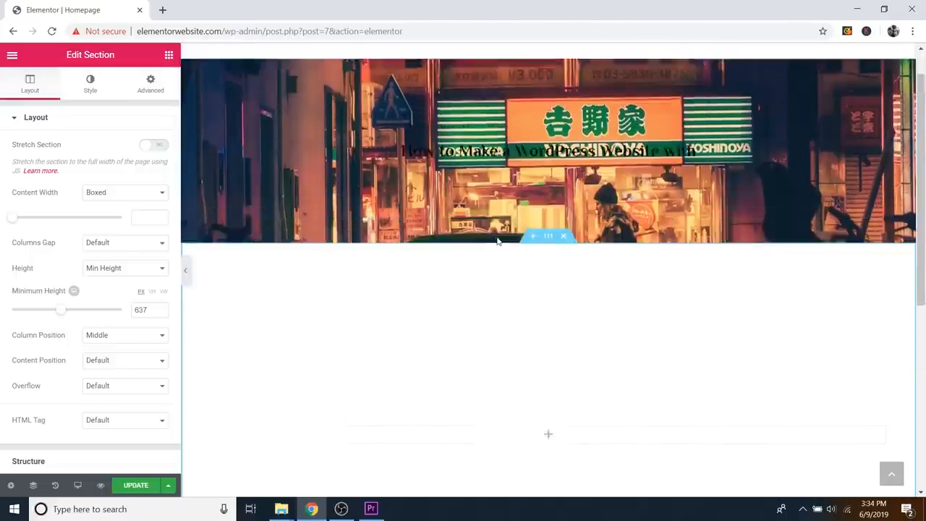
left_click(548, 93)
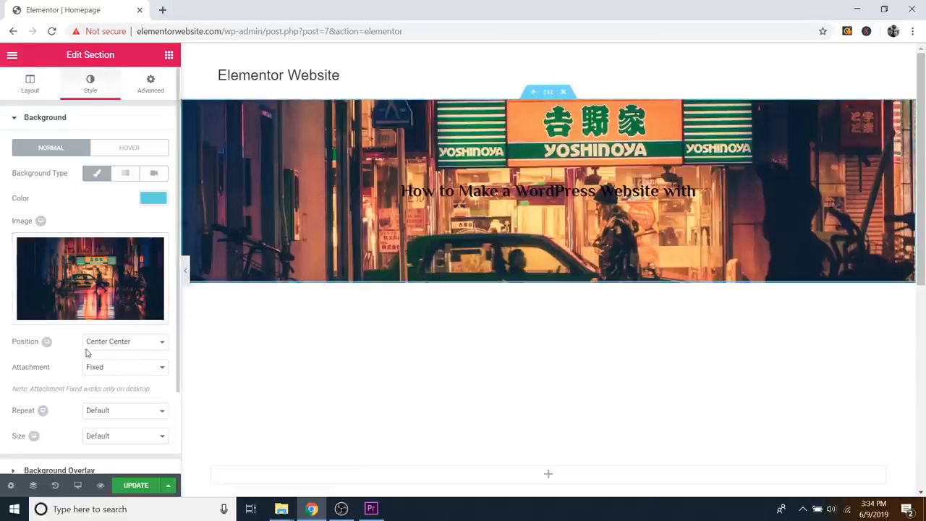
Step: Keep background repeat at Default and set size to Cover, previewing with the panel hidden
left_click(106, 413)
left_click(107, 423)
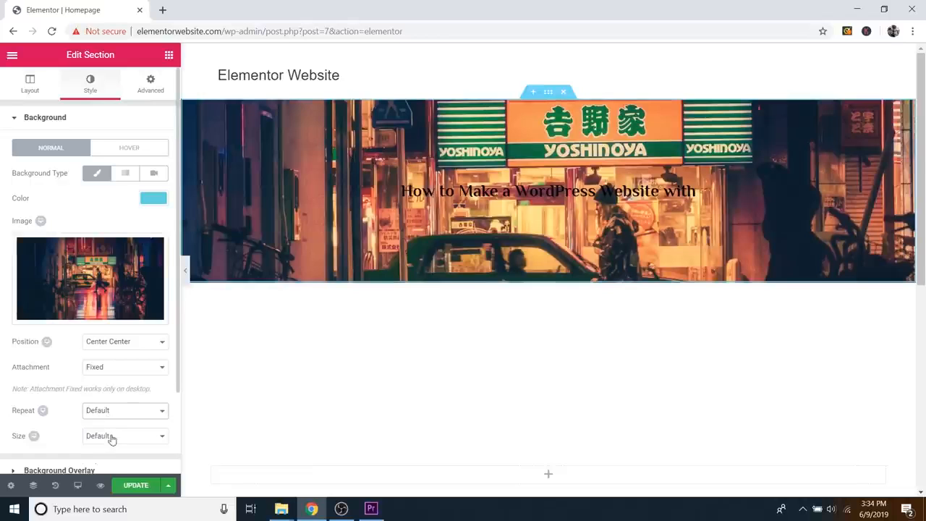
left_click(115, 437)
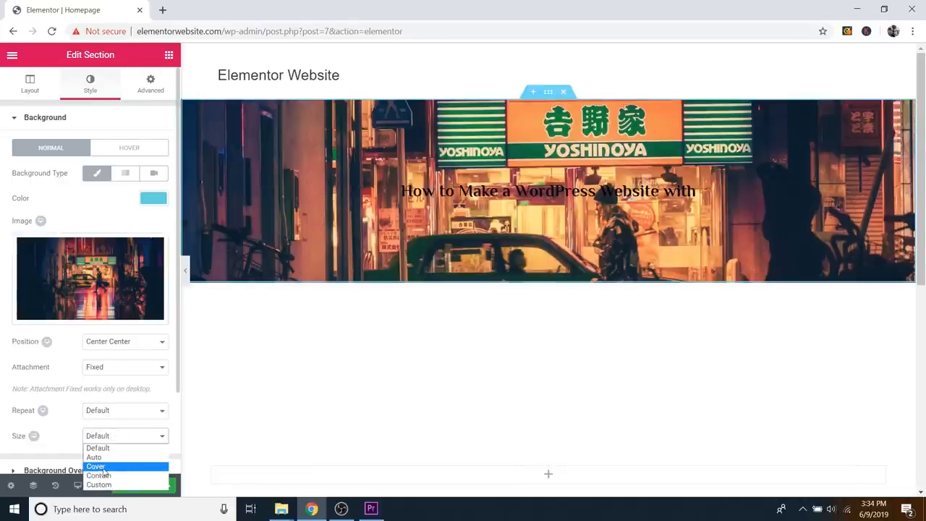
left_click(103, 467)
scroll(378, 314, "down", 2)
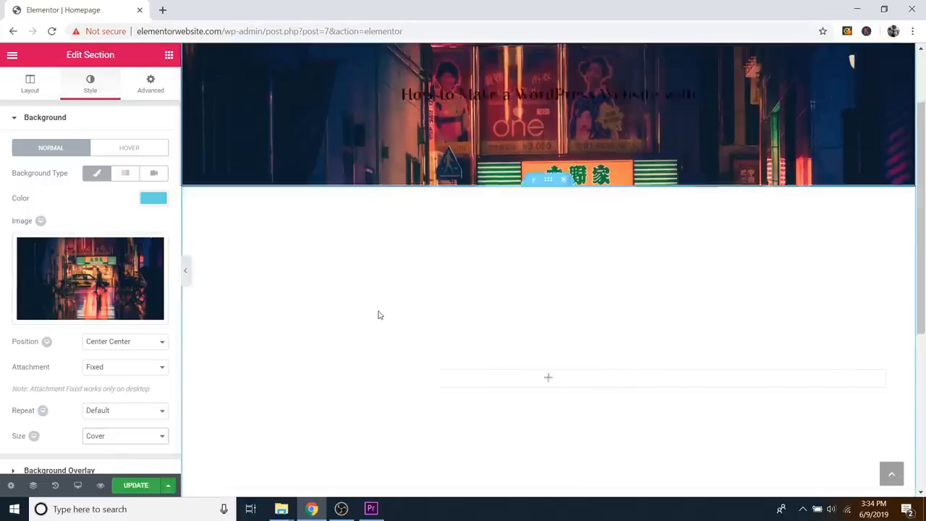
scroll(382, 316, "up", 2)
scroll(381, 316, "down", 2)
scroll(381, 316, "up", 2)
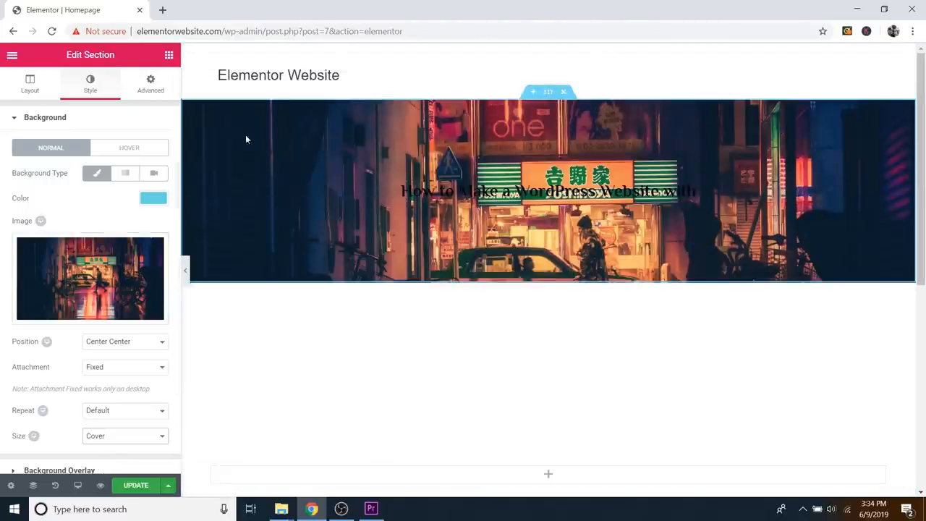
left_click(186, 272)
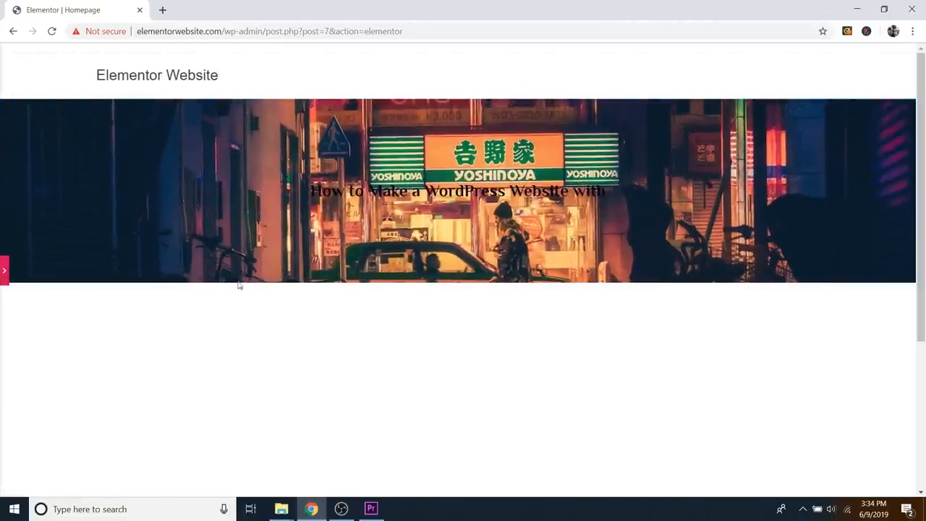
left_click(5, 272)
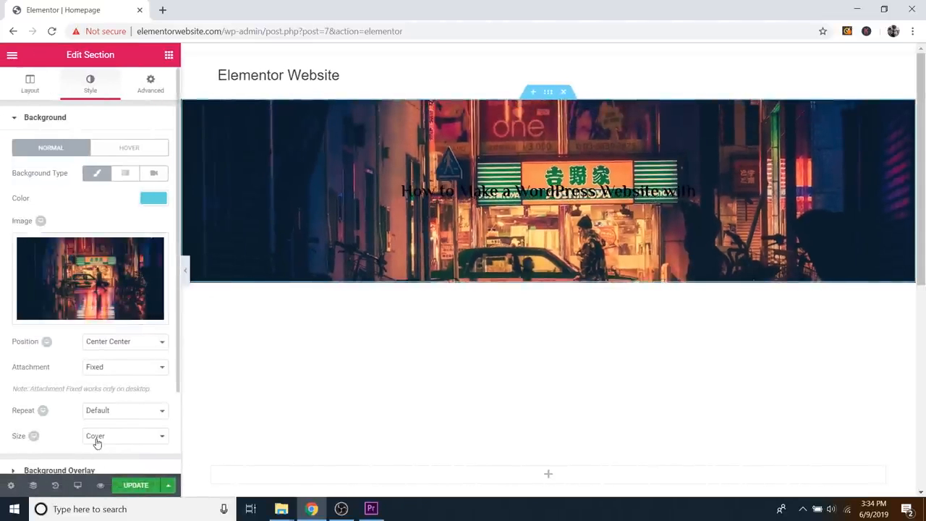
scroll(69, 356, "down", 2)
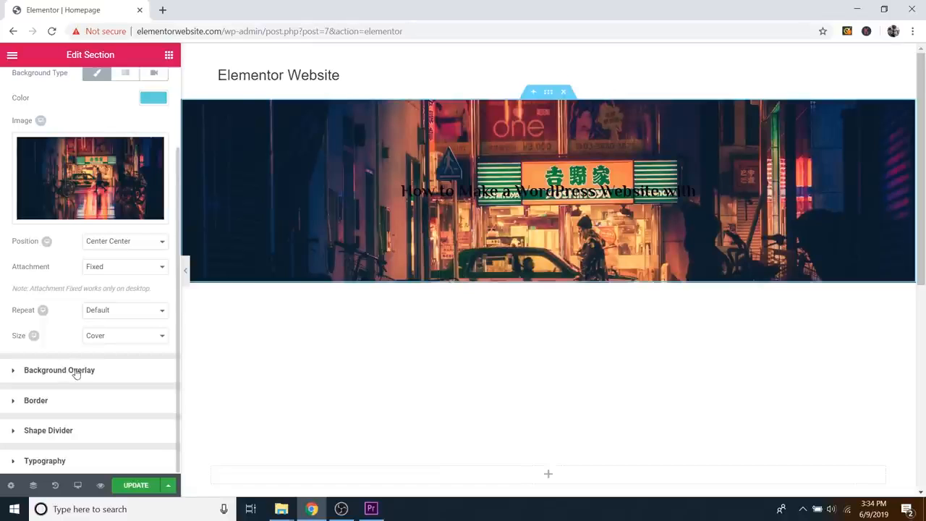
Step: Give the hero a Classic near-white (#f2f2f2) background overlay at 0.5 opacity
left_click(77, 371)
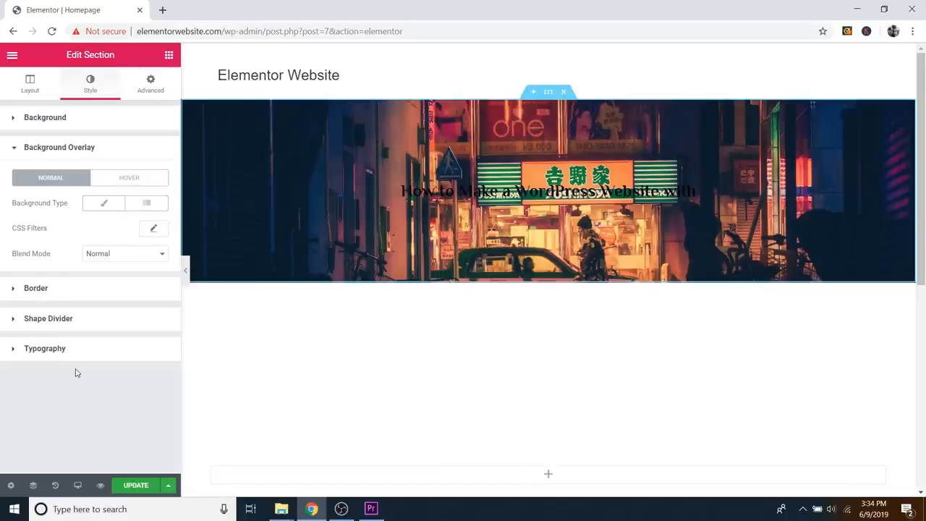
left_click(105, 205)
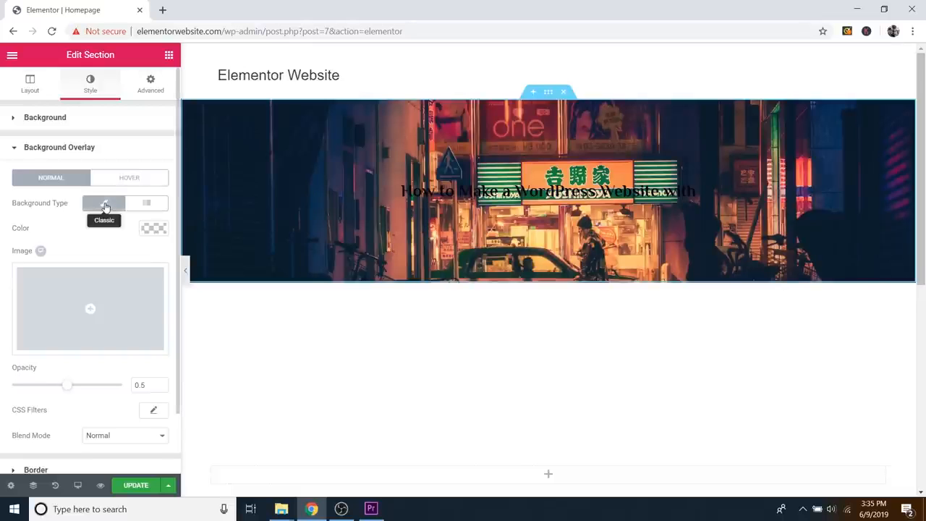
left_click(153, 228)
left_click_drag(55, 253, 4, 229)
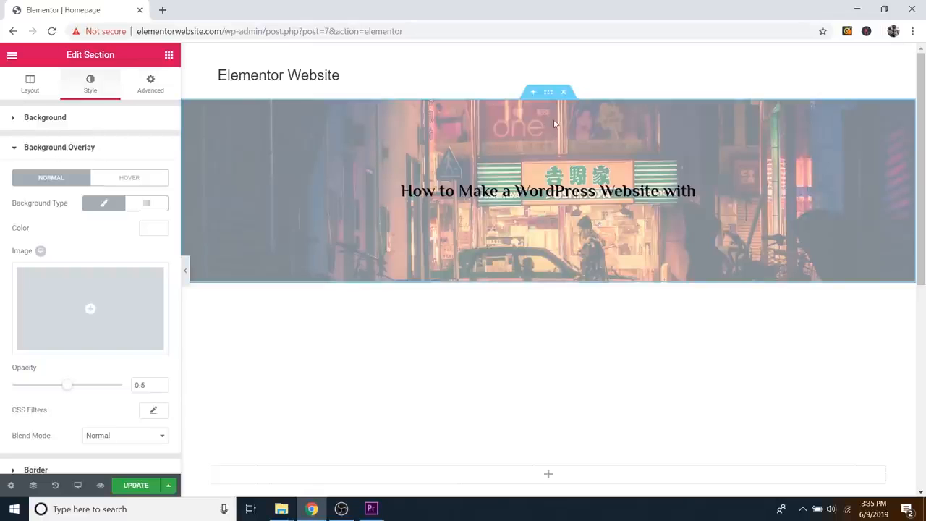
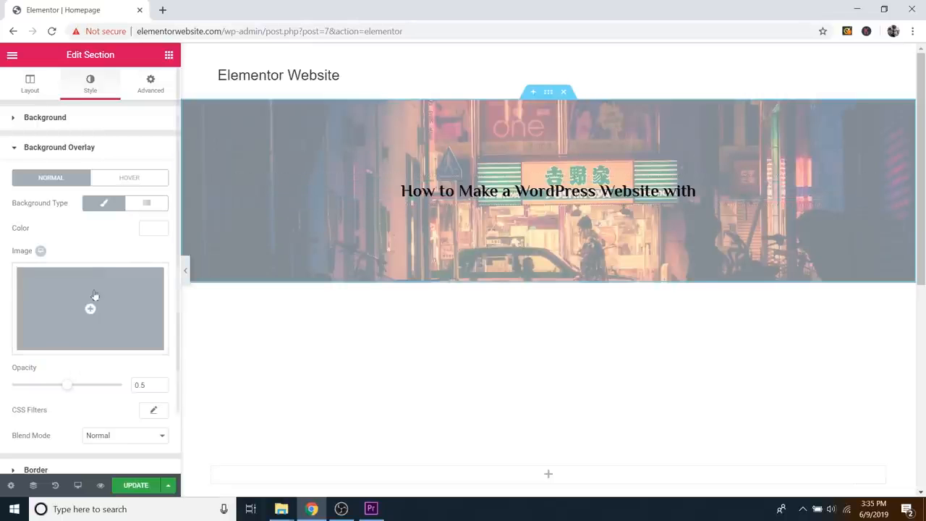
Step: Change the hero's background overlay colour to near-black #0c0c0c, keeping 0.5 opacity
left_click(152, 229)
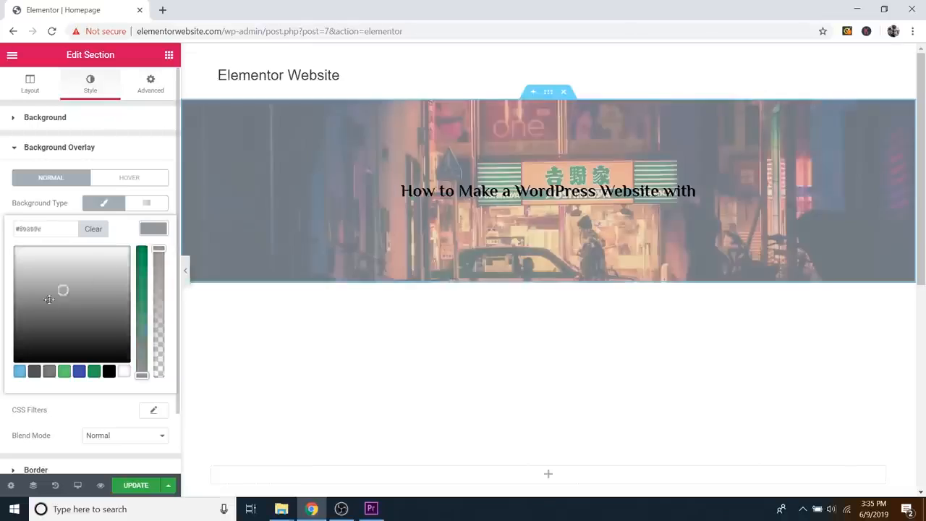
left_click_drag(62, 289, 2, 391)
left_click(2, 390)
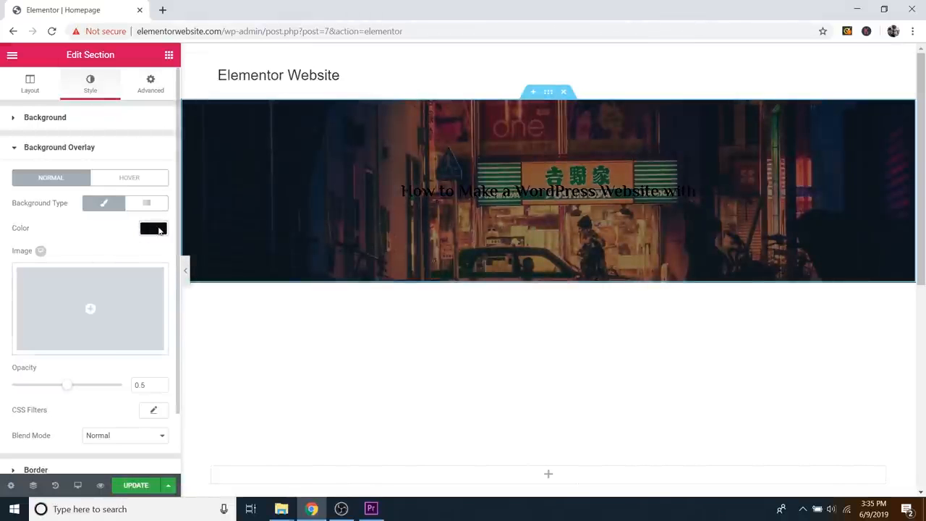
left_click(155, 229)
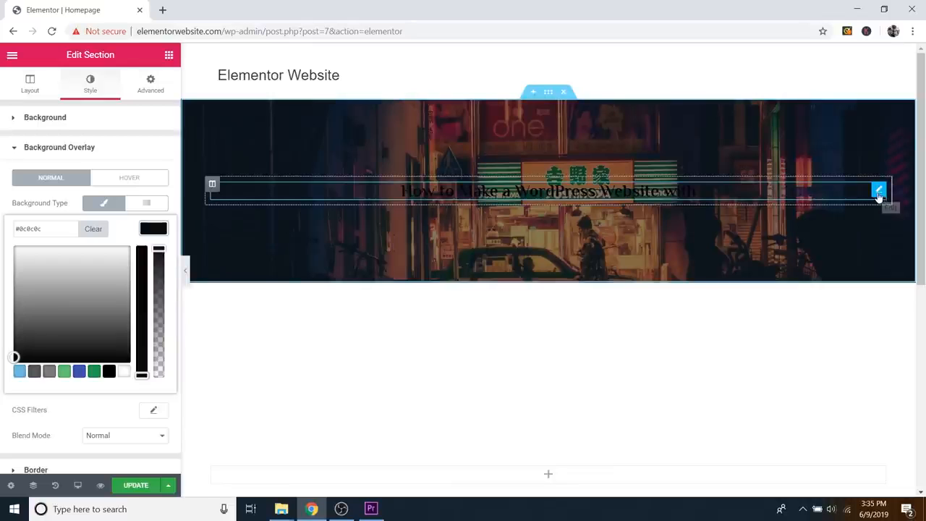
Step: Set the hero heading's text colour to the white (#ffffff) preset
left_click(879, 194)
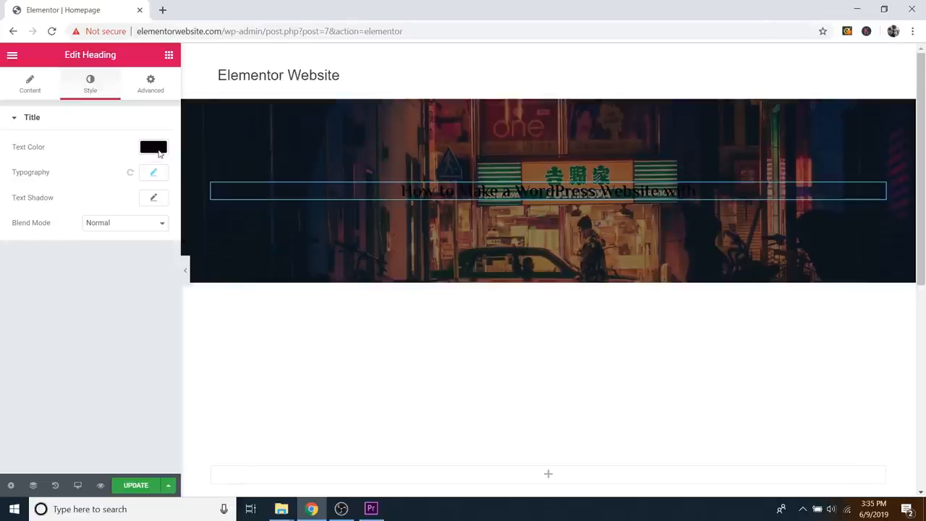
left_click(159, 150)
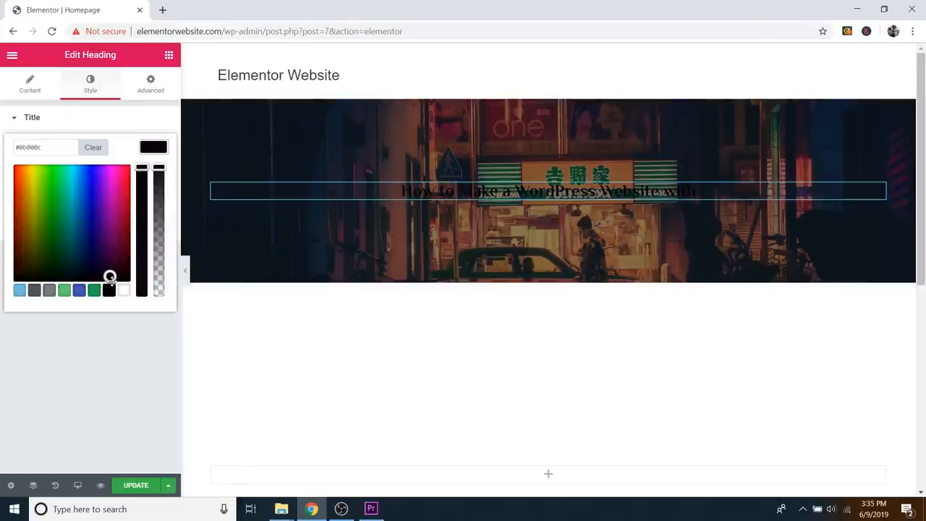
left_click(124, 290)
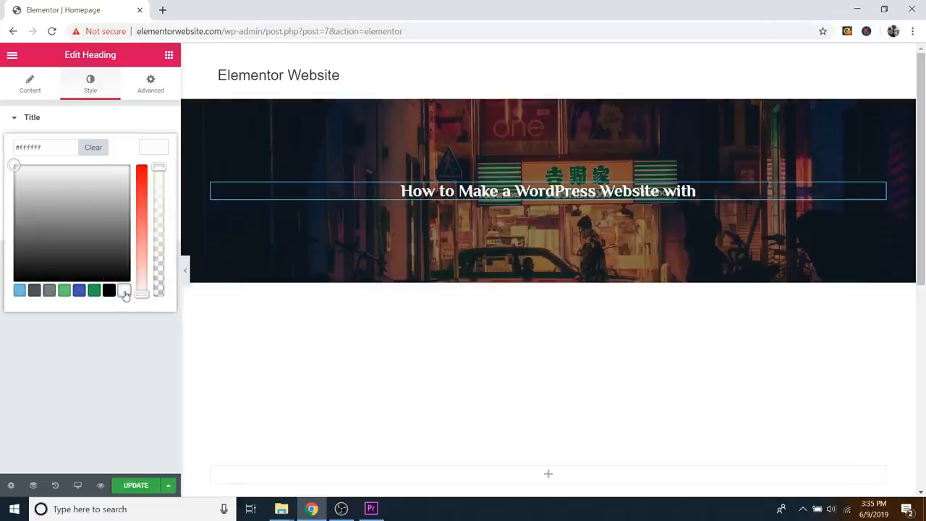
left_click(162, 152)
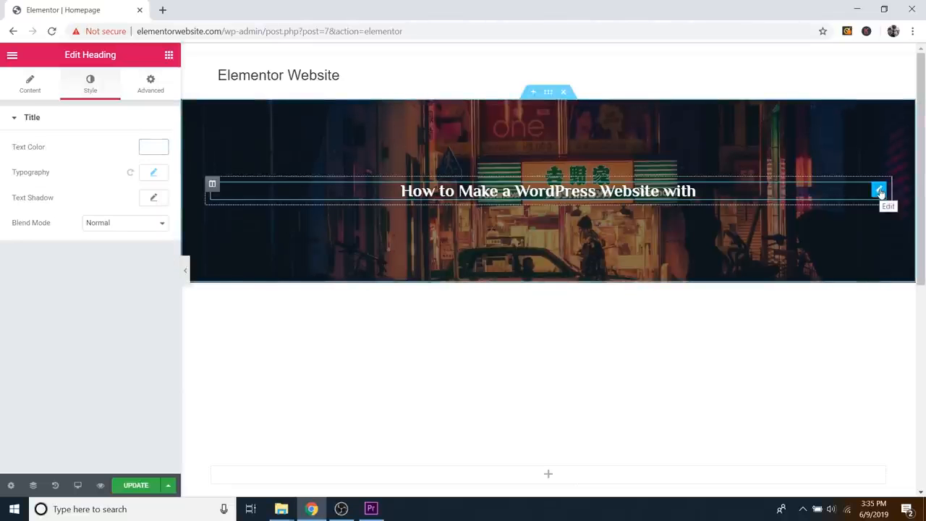
Step: Duplicate the hero heading and change the copy's title to 'ELEMENTOR'
right_click(880, 192)
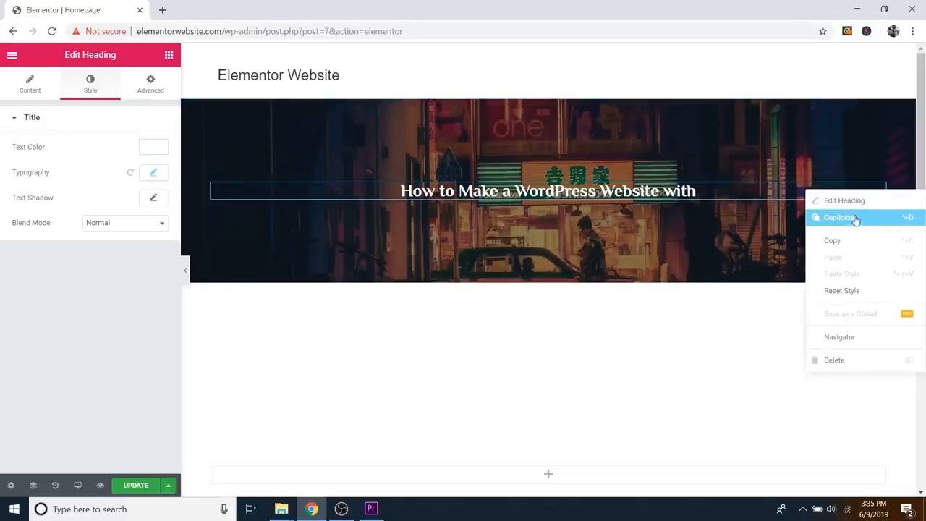
left_click(862, 218)
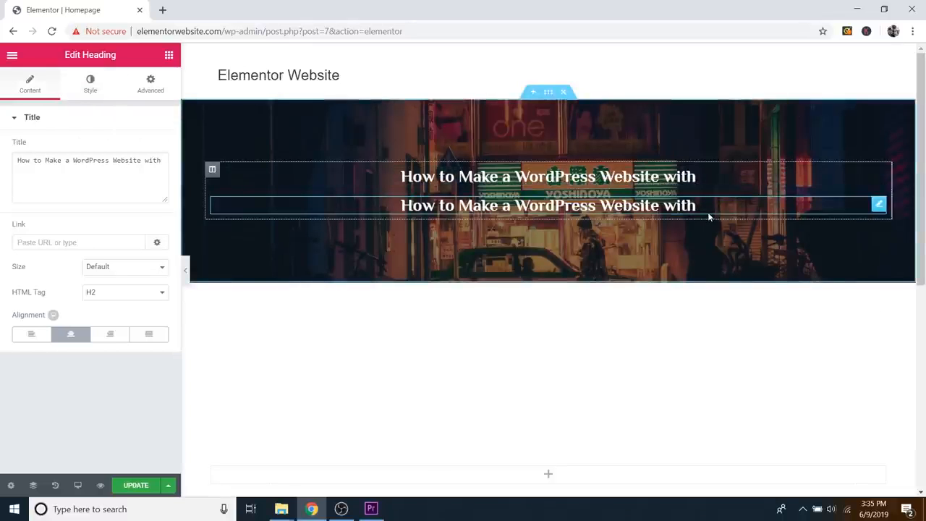
double_click(126, 160)
triple_click(122, 162)
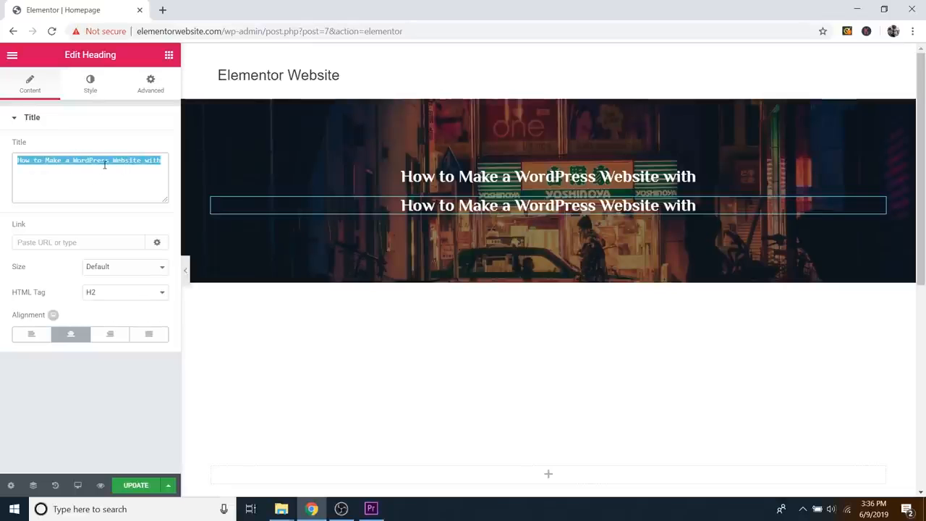
type("Elementor")
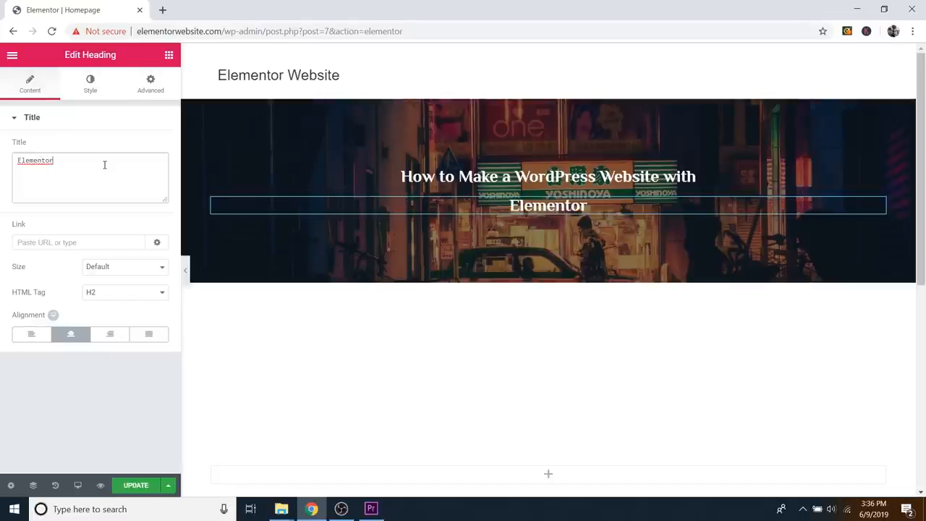
triple_click(66, 167)
type("ELE")
key("BackSpace")
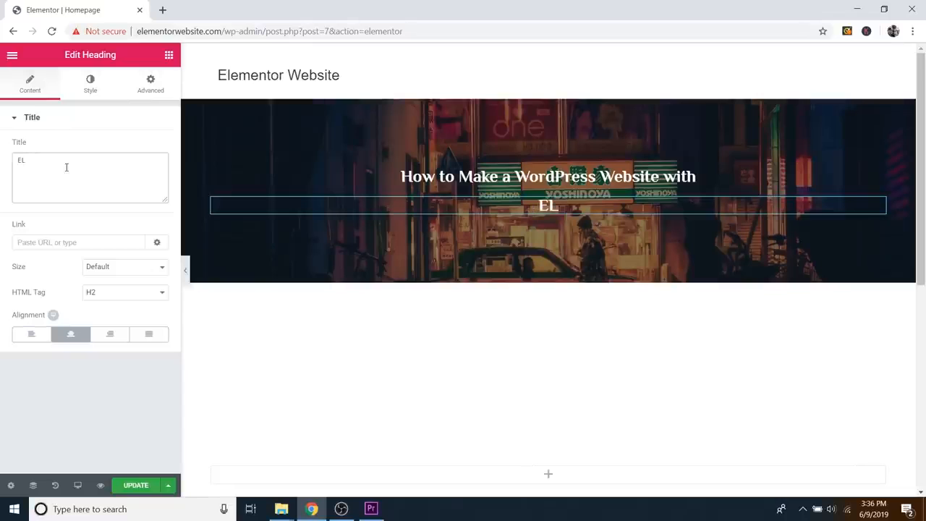
type("EMENTOR")
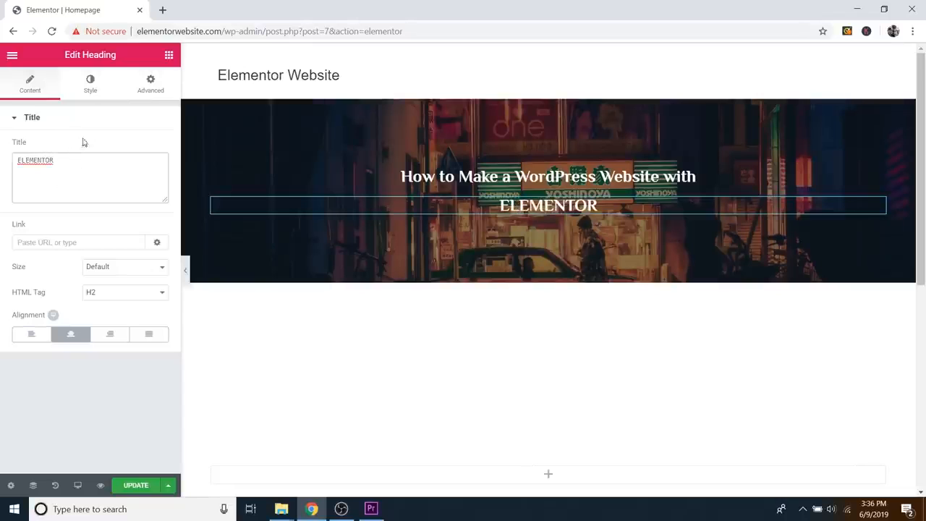
left_click(93, 86)
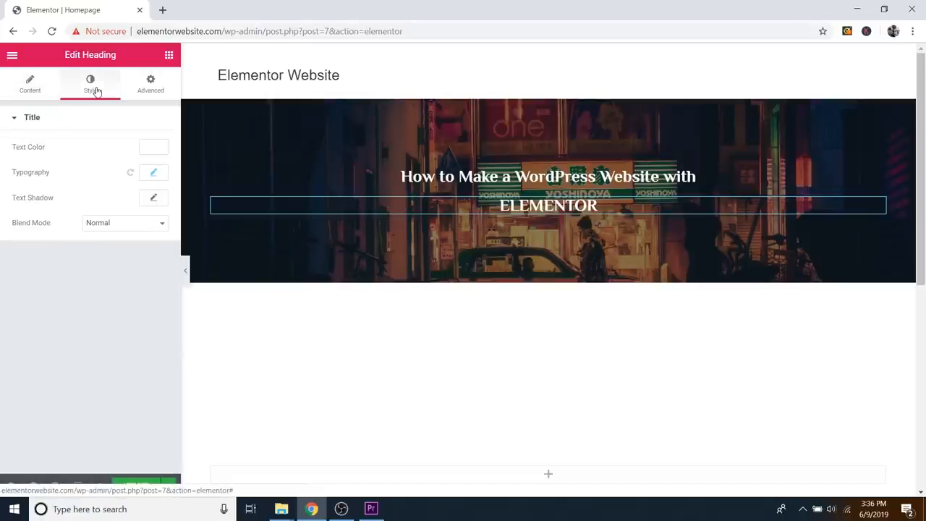
Step: Set the ELEMENTOR heading's typography to size 70 with letter spacing 10
left_click(155, 178)
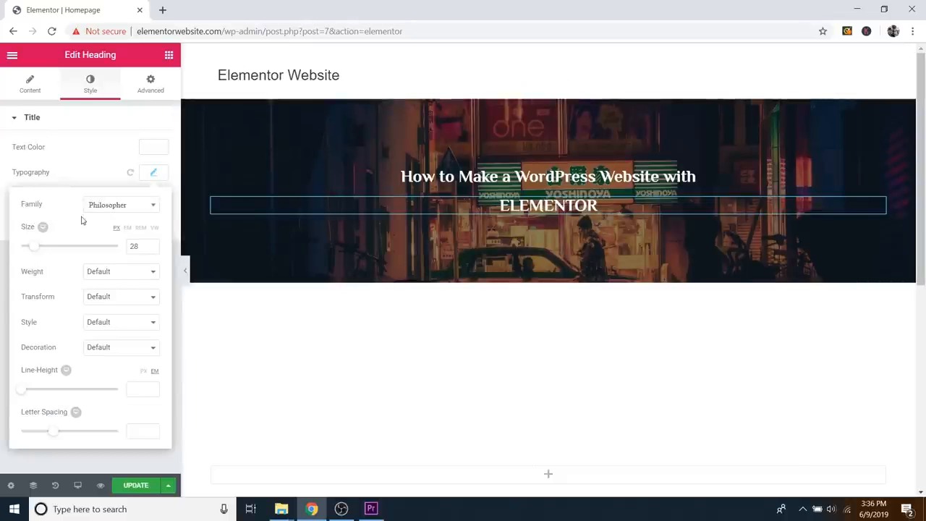
mouse_move(35, 251)
left_mouse_down()
mouse_move(63, 251)
mouse_move(49, 251)
left_mouse_up()
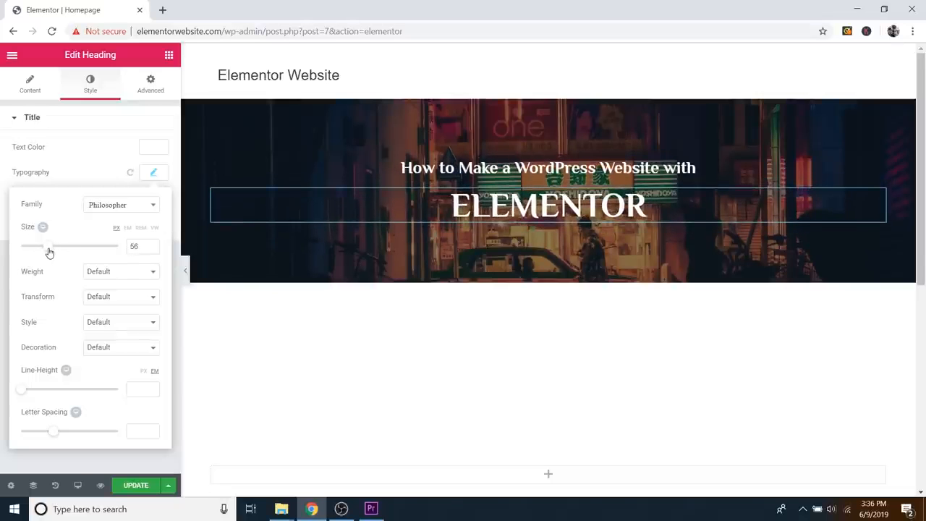
left_click_drag(57, 434, 137, 427)
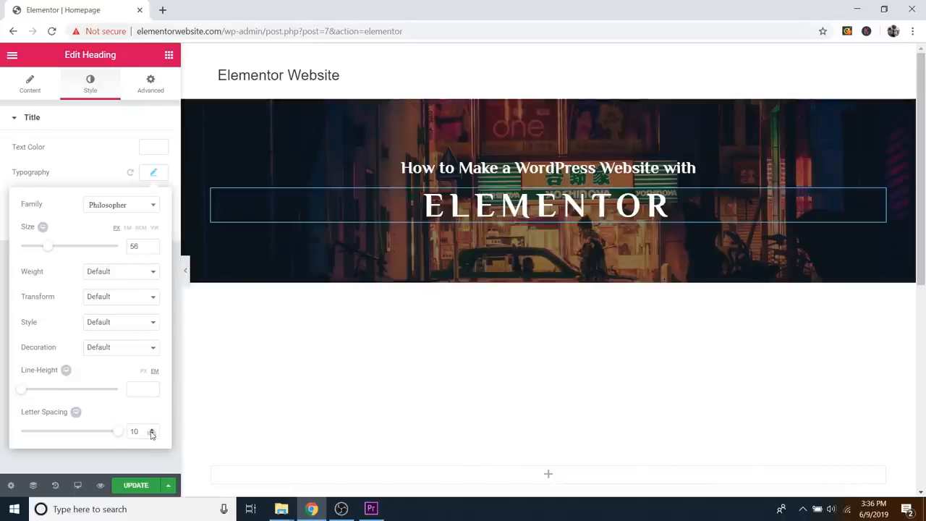
double_click(152, 433)
left_click_drag(50, 248, 56, 248)
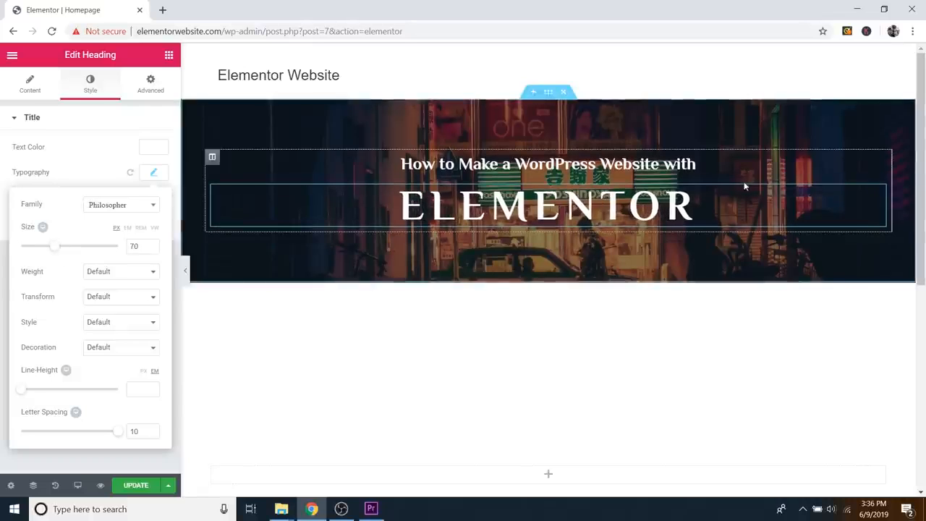
left_click(31, 91)
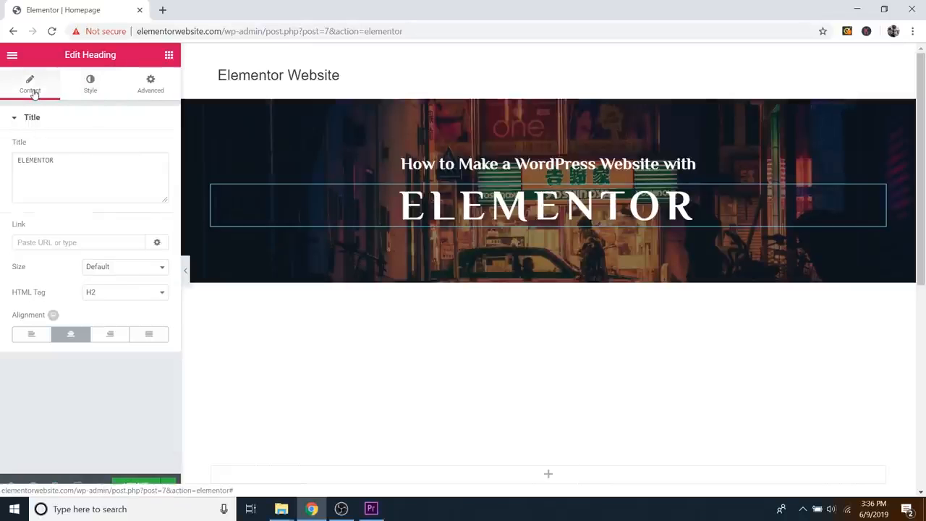
left_click(112, 165)
key("ctrl+a")
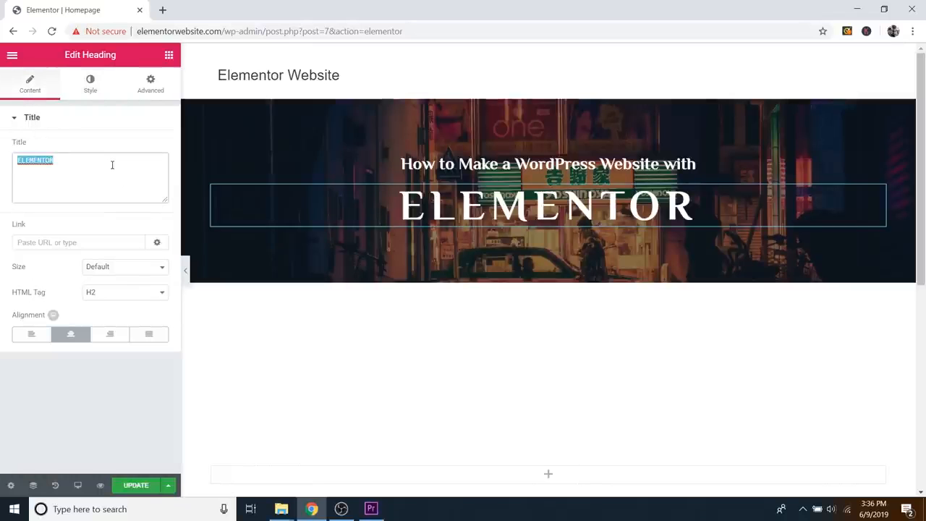
left_click(90, 89)
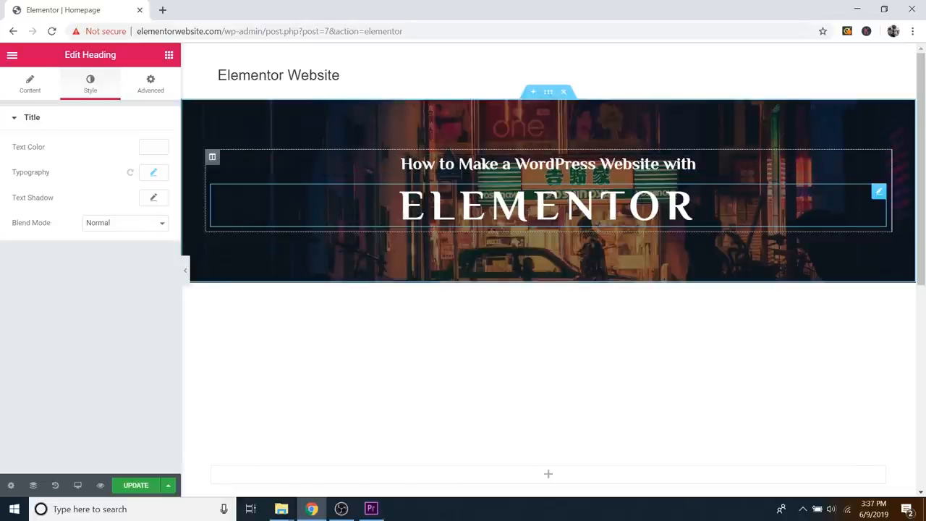
Step: Set the hero column's Widgets Space to 1 px so the headings stack tightly
left_click(213, 159)
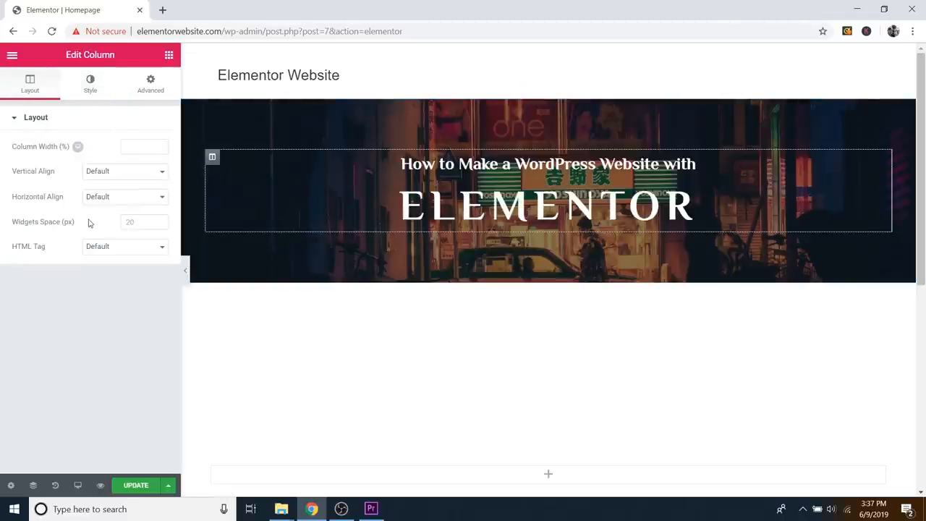
left_click(160, 221)
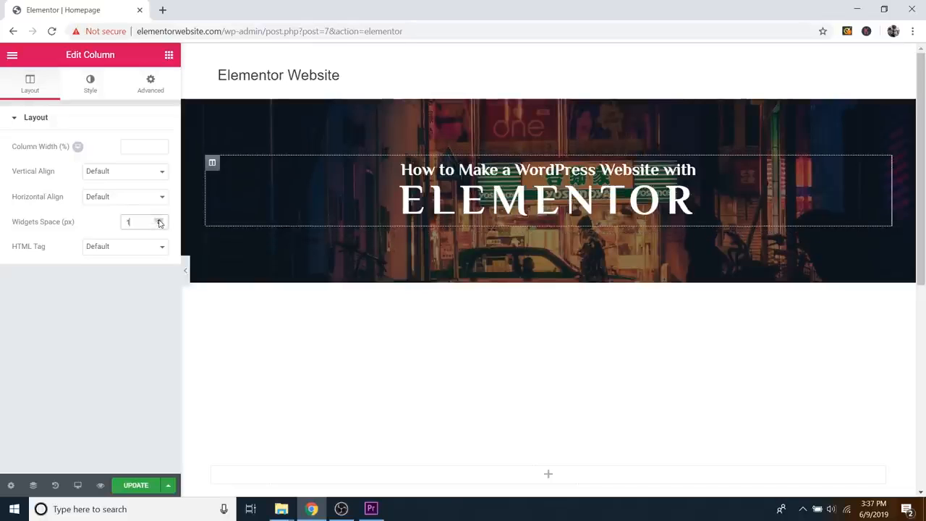
left_click_drag(160, 221, 159, 226)
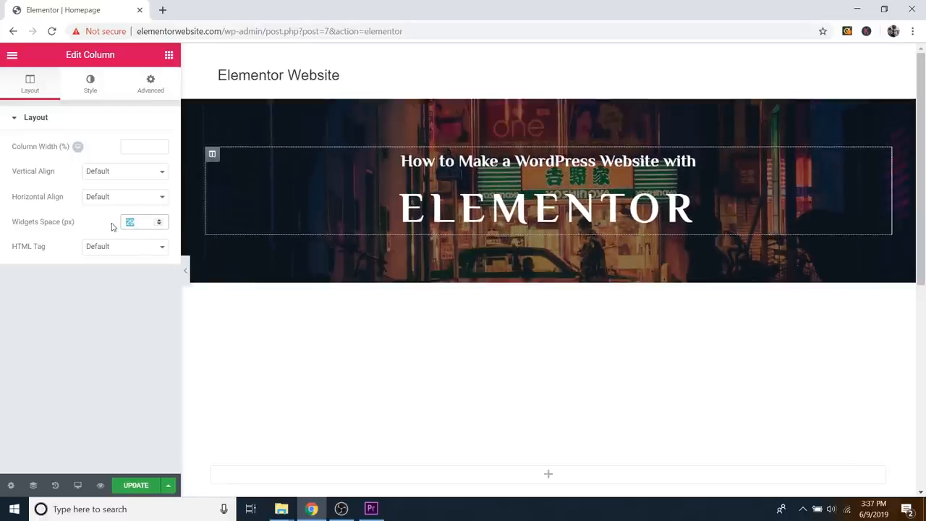
type("1")
left_click(144, 297)
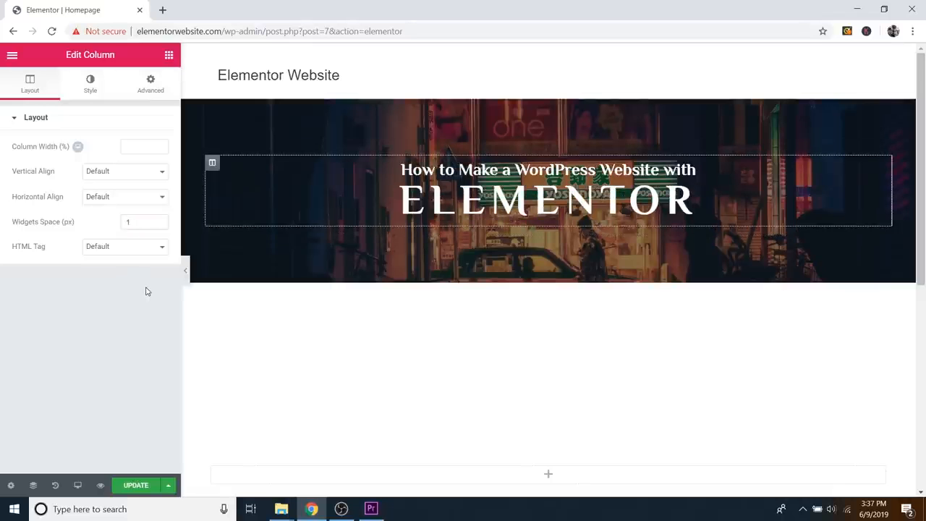
mouse_move(303, 258)
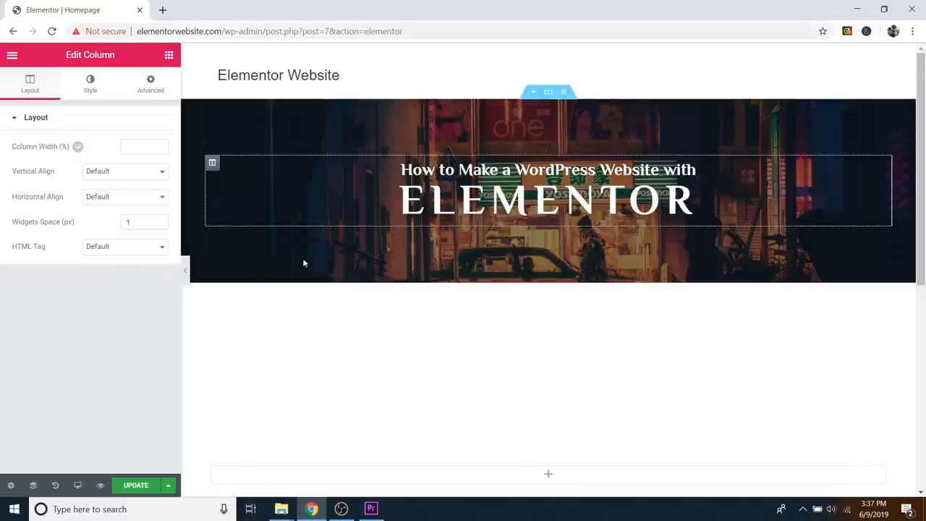
Step: Raise the hero section's minimum height to 677 px and preview with the panel hidden
left_click(548, 93)
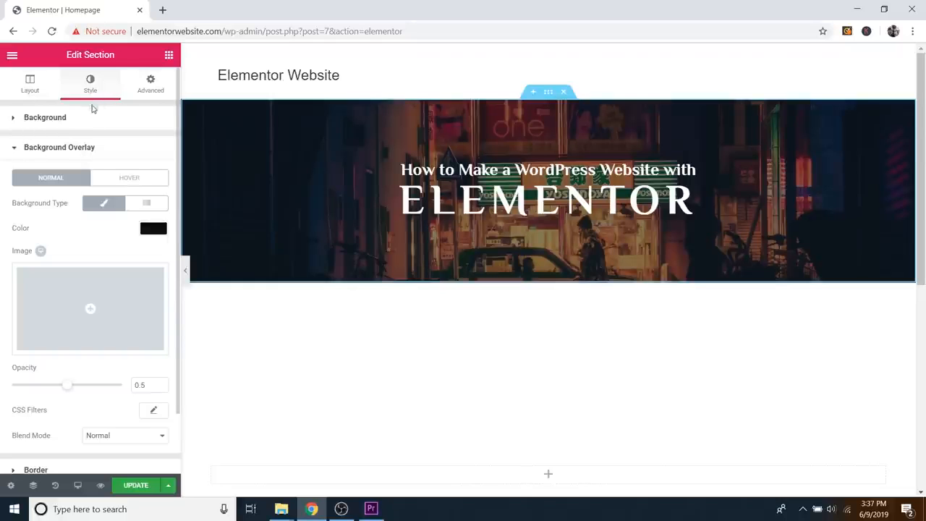
left_click(42, 95)
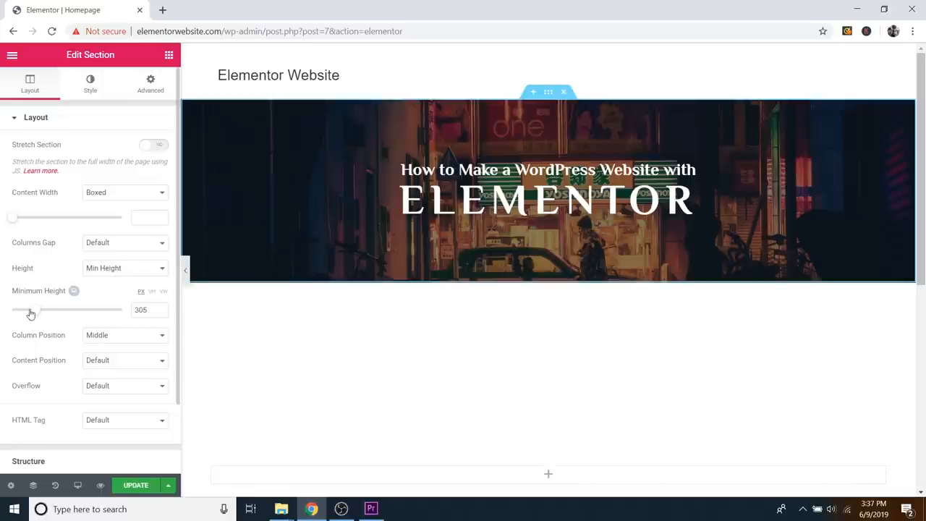
left_click_drag(30, 312, 65, 313)
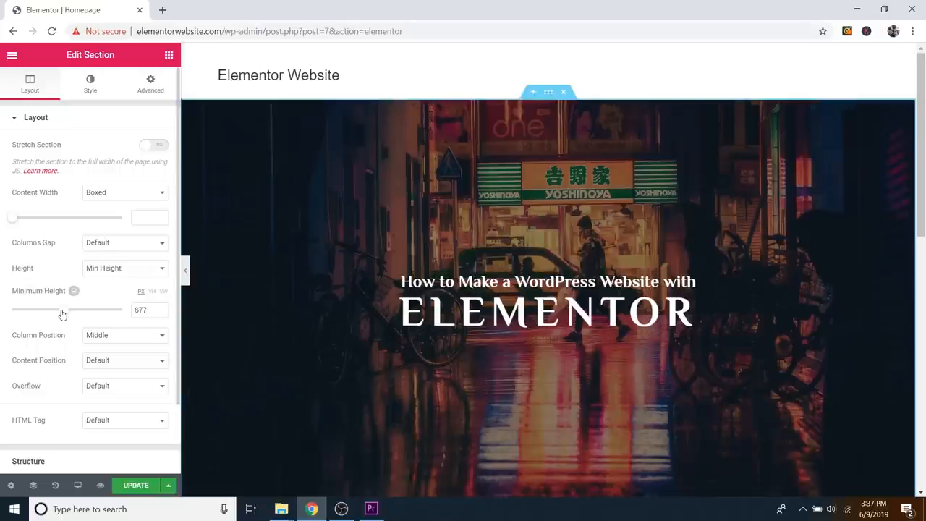
left_click(186, 273)
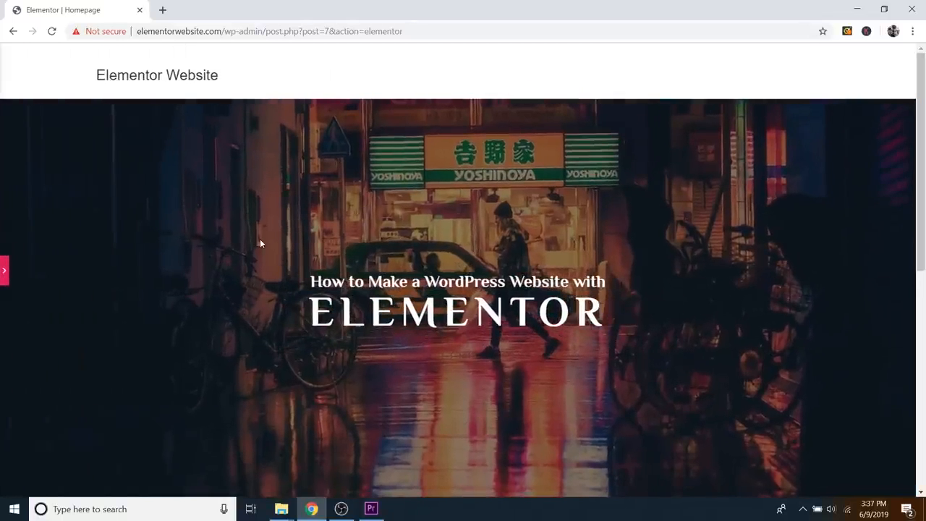
Step: Scroll over the taller hero banner to review it, then restore the Elementor panel
scroll(260, 239, "down", 3)
scroll(259, 244, "up", 4)
scroll(257, 251, "down", 3)
scroll(258, 250, "up", 3)
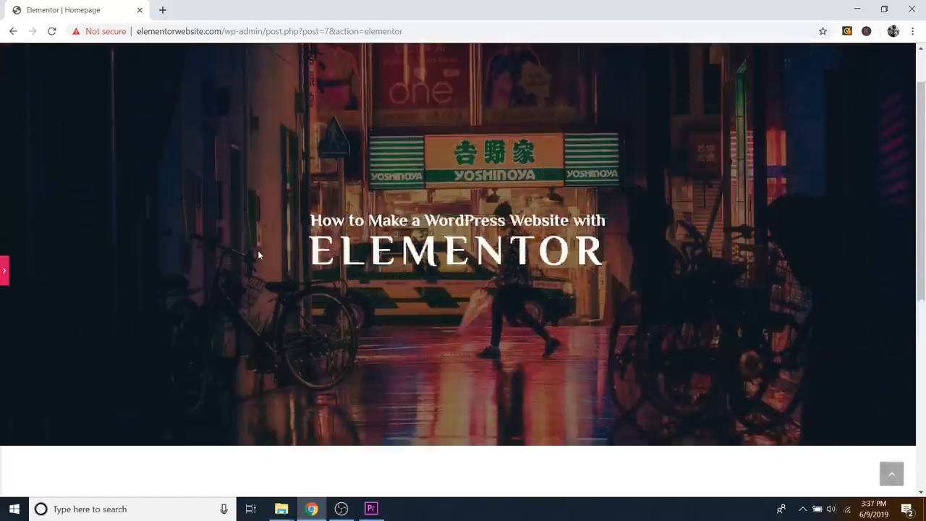
scroll(258, 250, "down", 1)
scroll(258, 250, "down", 1)
scroll(257, 250, "up", 1)
scroll(256, 250, "down", 1)
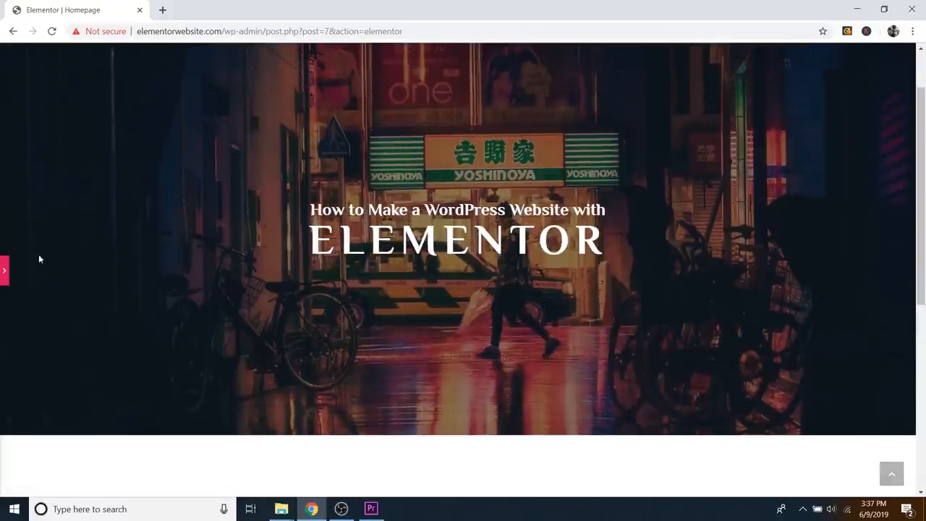
left_click(4, 274)
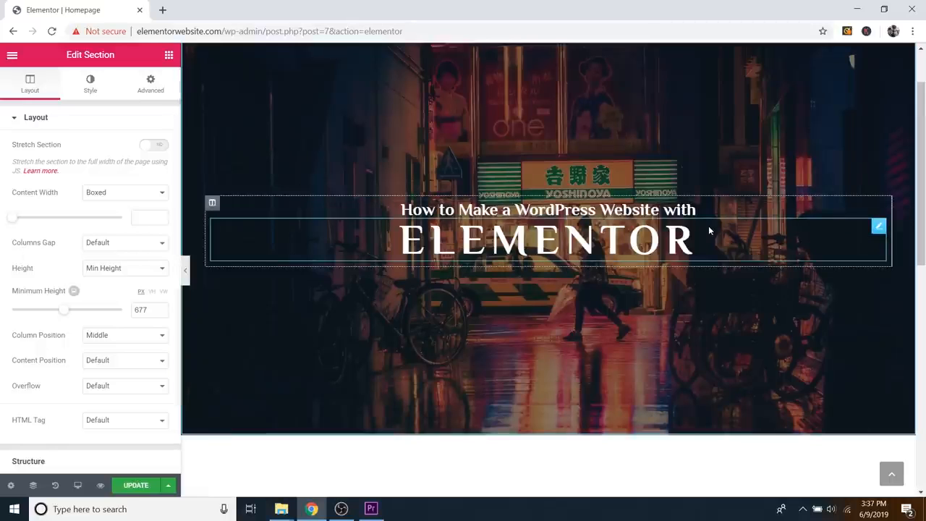
Step: Give the ELEMENTOR heading a nearly opaque black text shadow with reduced blur and horizontal offset 2
left_click(879, 228)
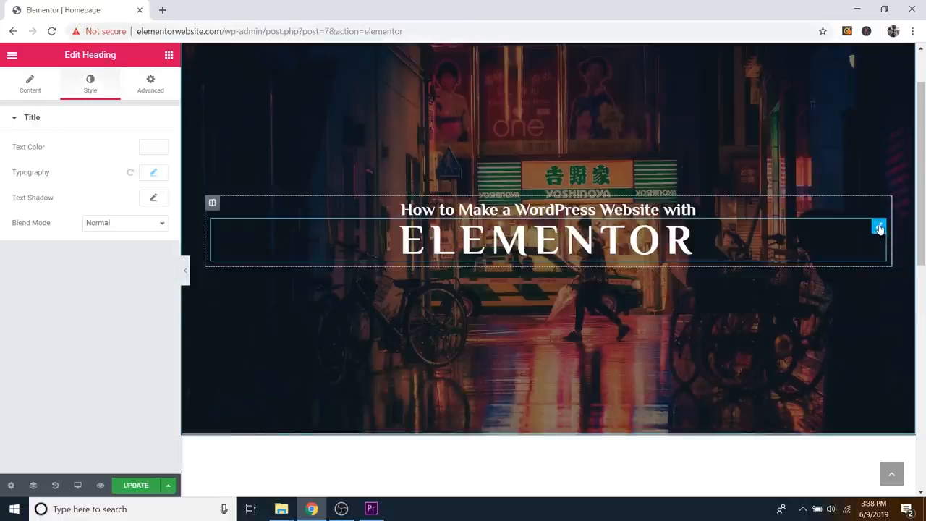
left_click(153, 200)
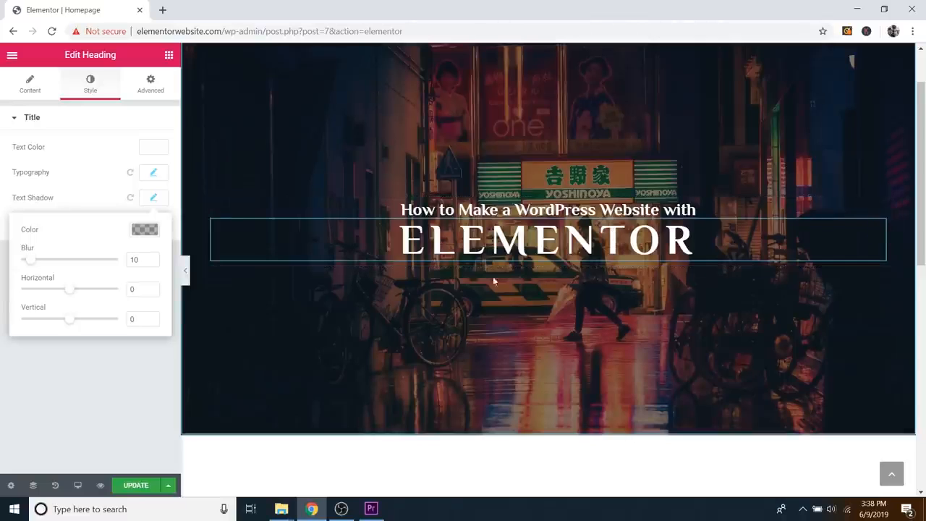
left_click(144, 230)
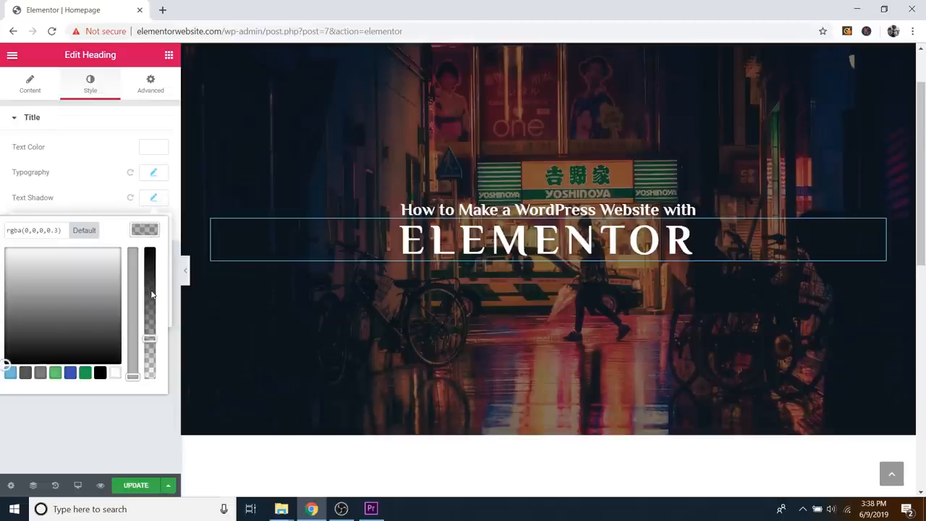
left_click_drag(152, 294, 152, 260)
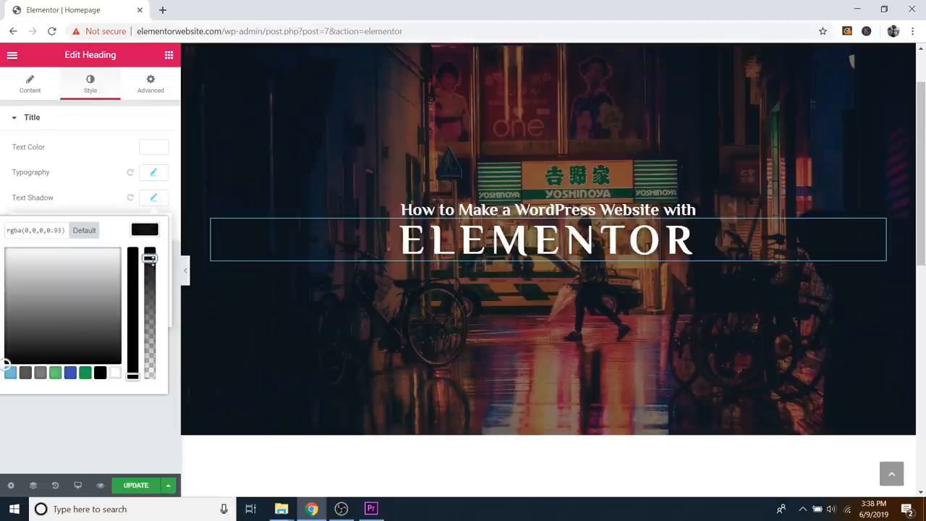
left_click(148, 232)
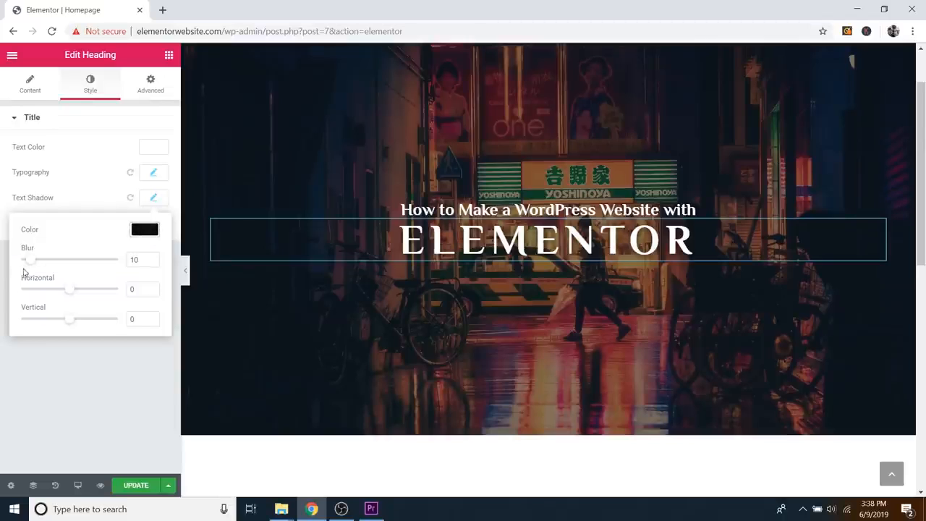
left_click_drag(64, 294, 71, 324)
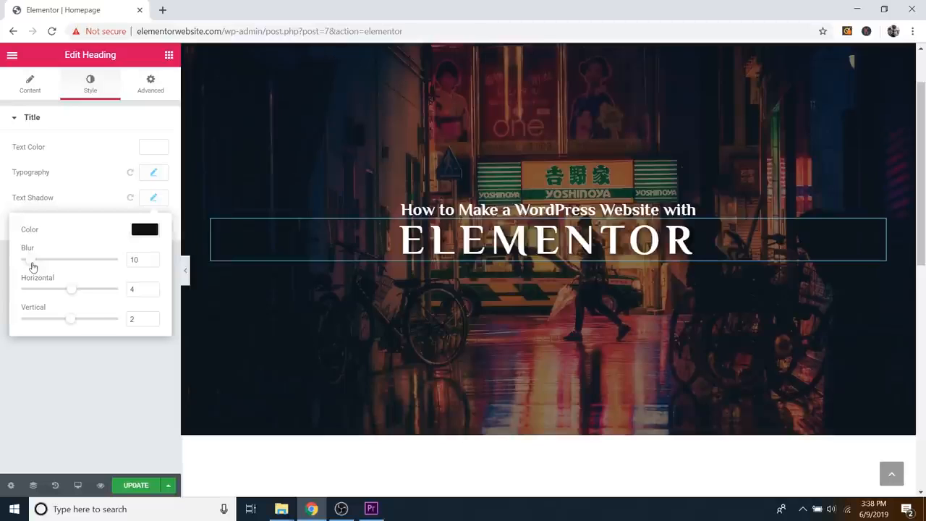
mouse_move(31, 266)
left_mouse_down()
mouse_move(83, 263)
mouse_move(27, 269)
left_mouse_up()
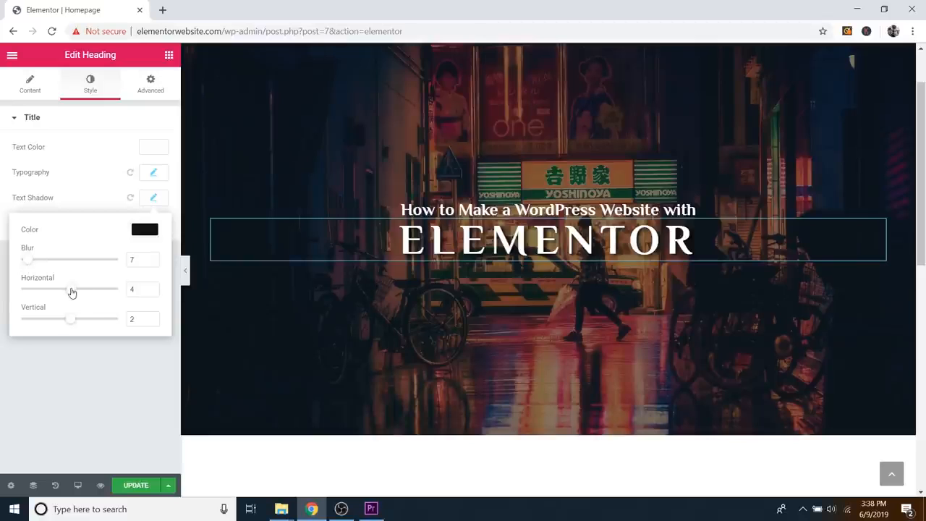
left_click(151, 292)
left_click(152, 292)
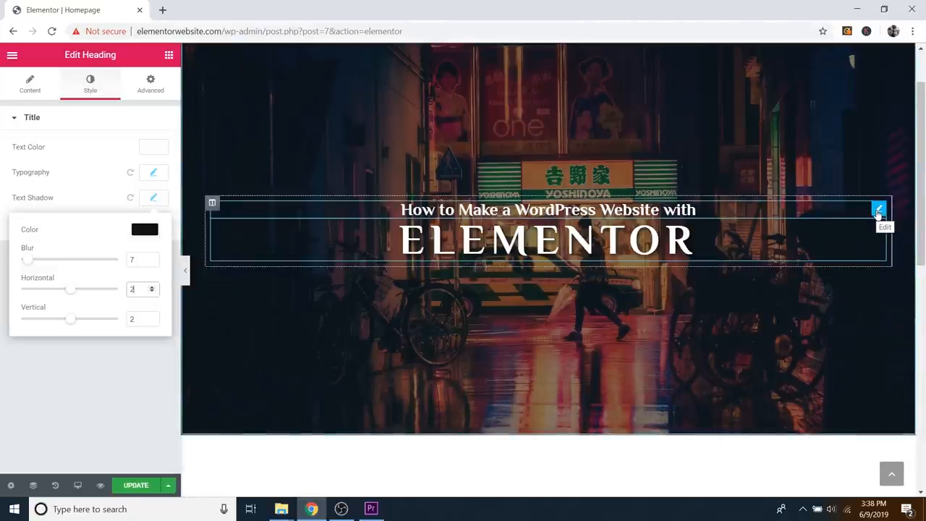
Step: Add a matching dark text shadow to the other hero heading, offset 2 right and 2 down
left_click(879, 211)
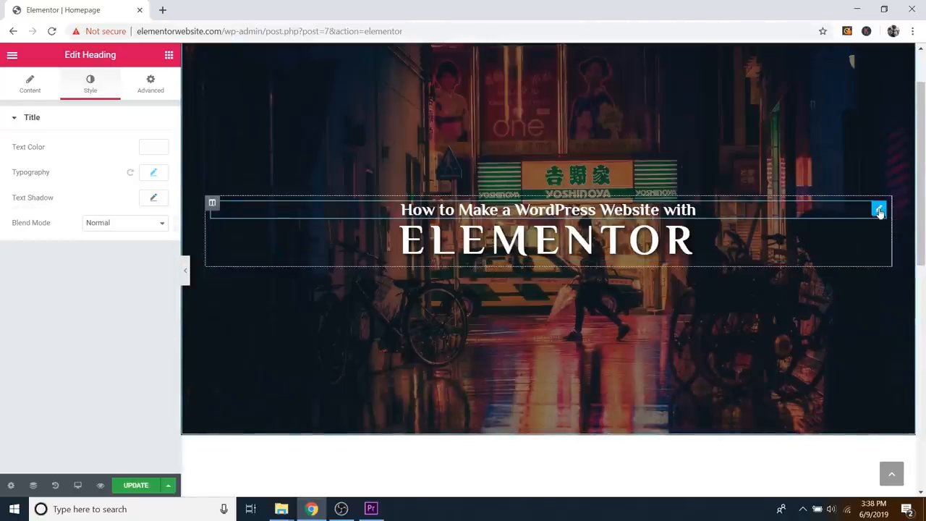
left_click(154, 199)
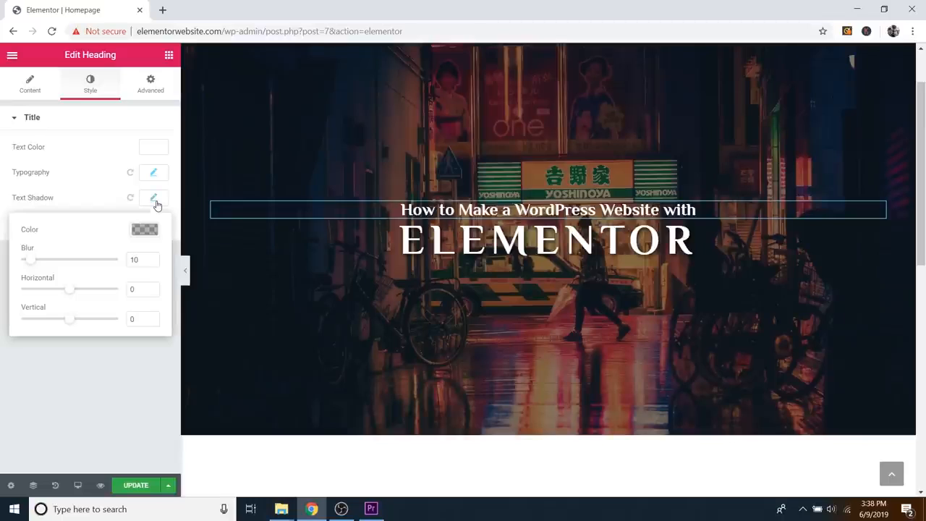
left_click(152, 232)
left_click_drag(149, 301, 148, 271)
left_click(149, 234)
left_click(152, 287)
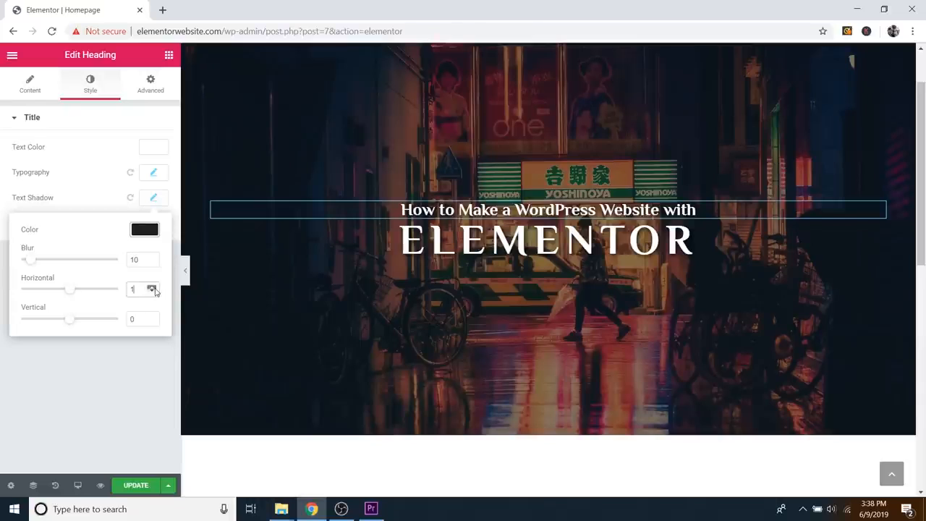
double_click(152, 317)
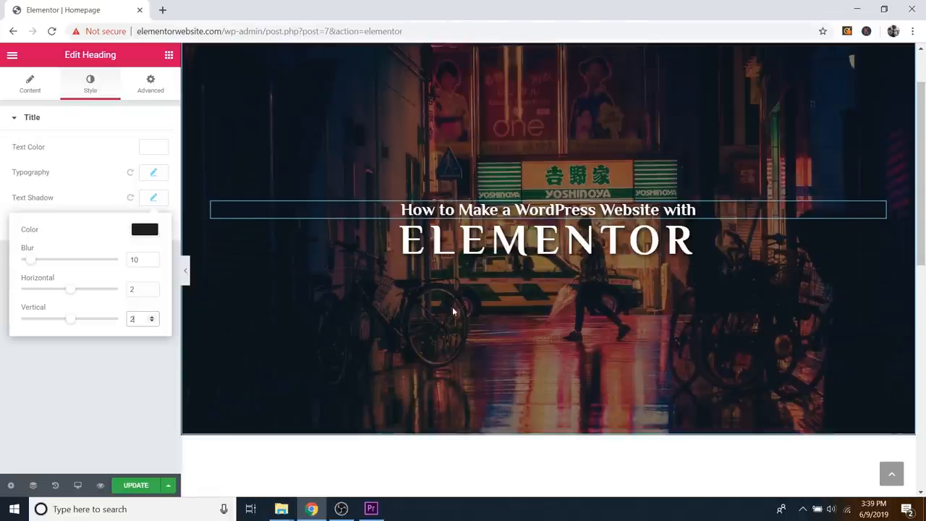
left_click(169, 55)
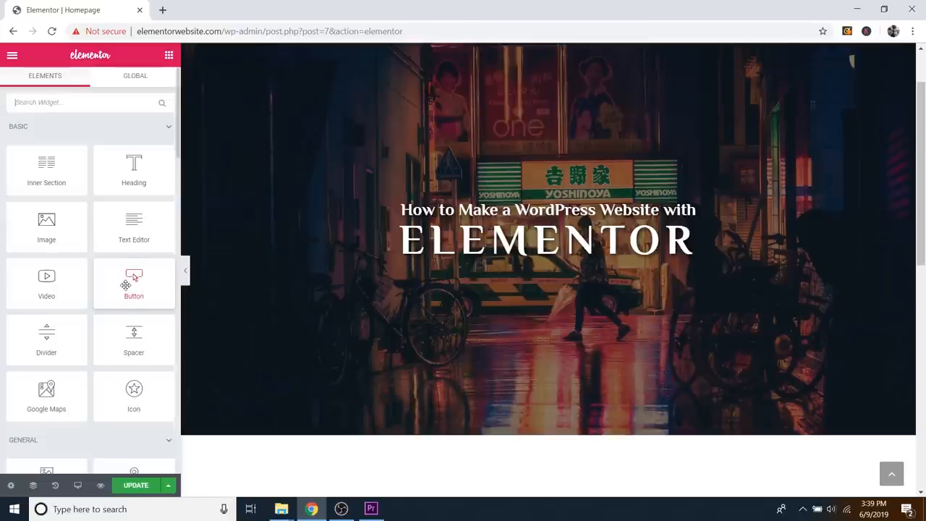
Step: Drag a Button widget into the hero, dropping it just below the ELEMENTOR heading
left_click_drag(128, 288, 542, 232)
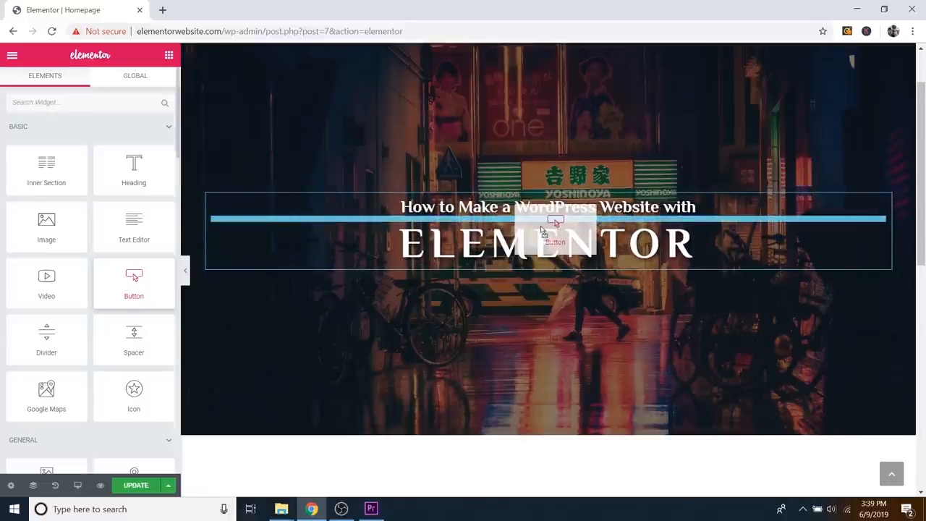
left_click_drag(543, 230, 535, 258)
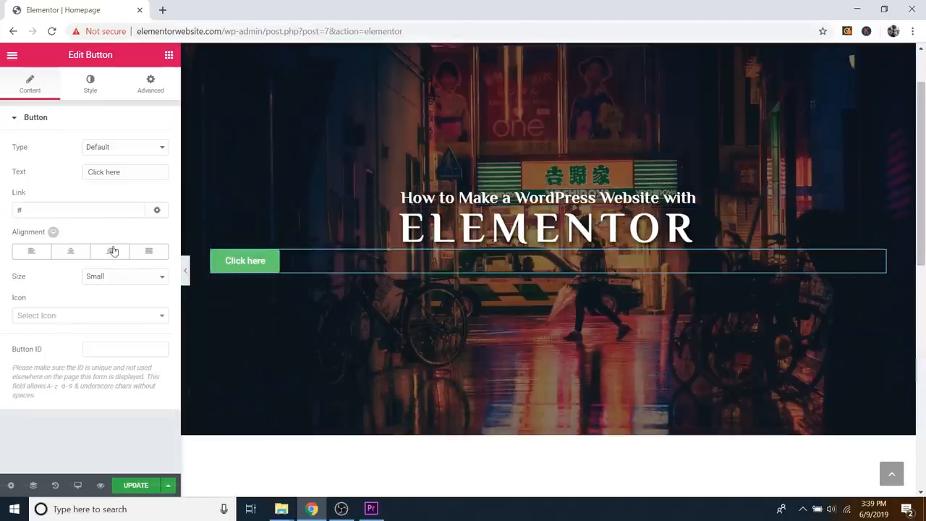
Step: Centre the hero button, relabel it 'Learn More' and clear the # from its link
left_click(72, 256)
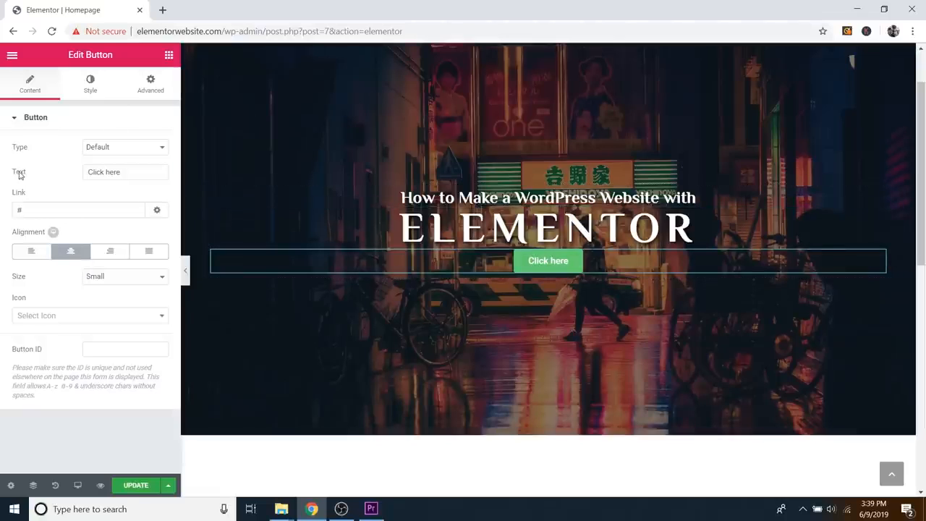
triple_click(118, 171)
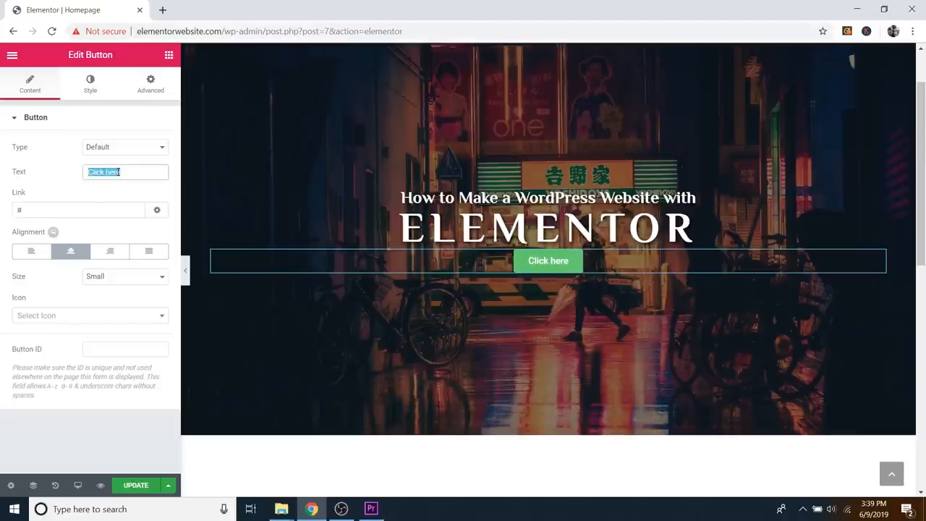
type("Learn More")
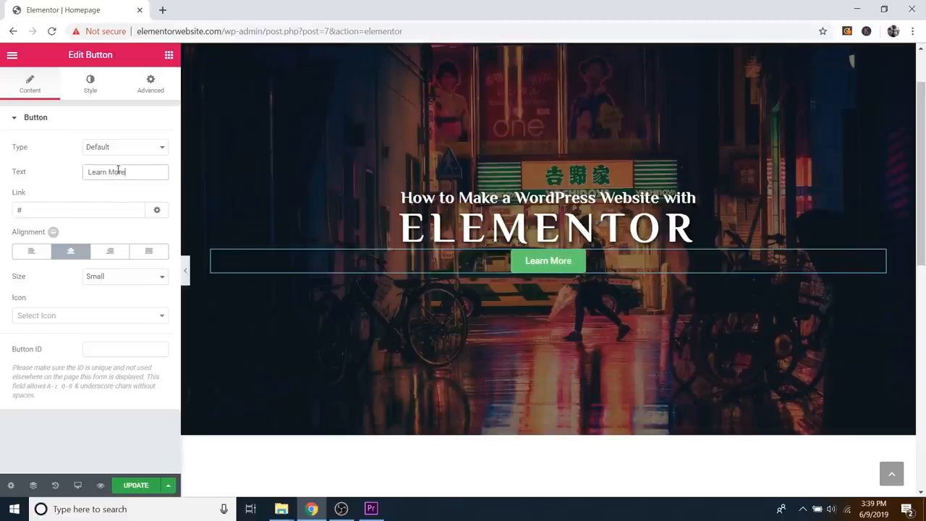
left_click(63, 210)
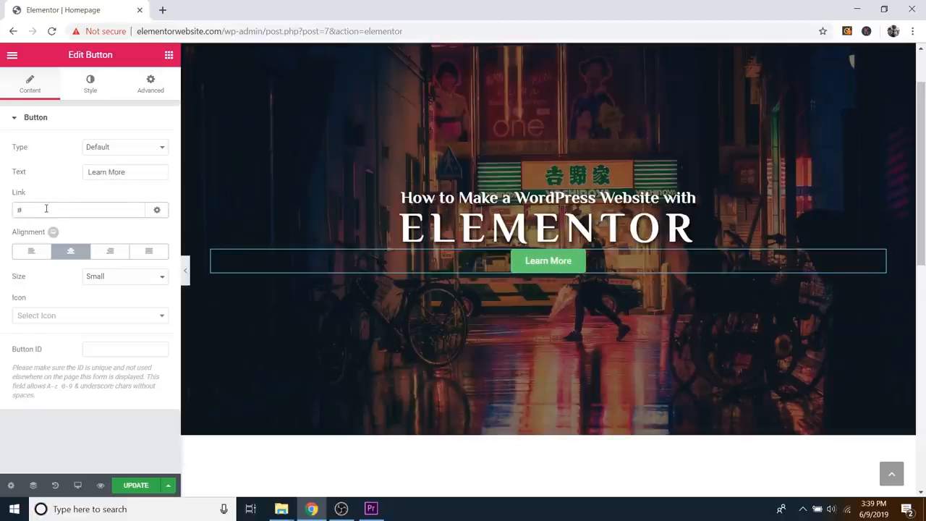
key("BackSpace")
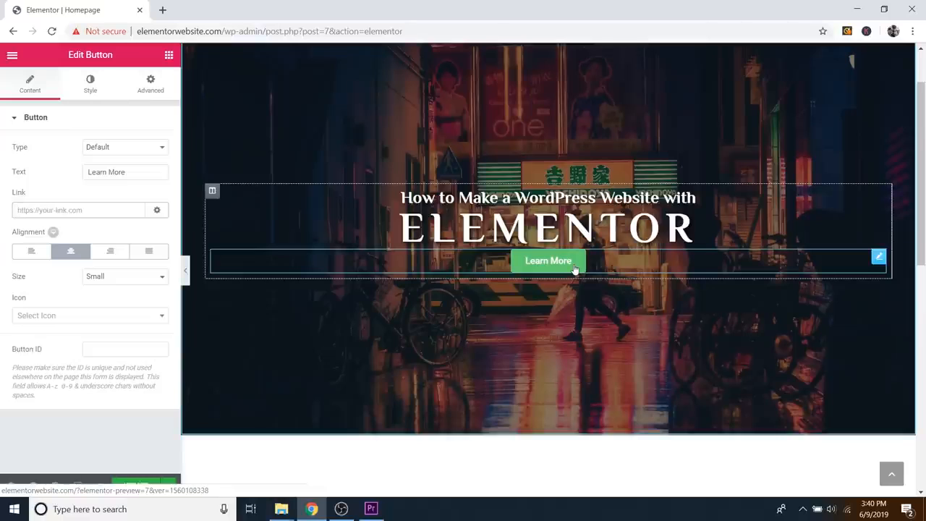
right_click(43, 209)
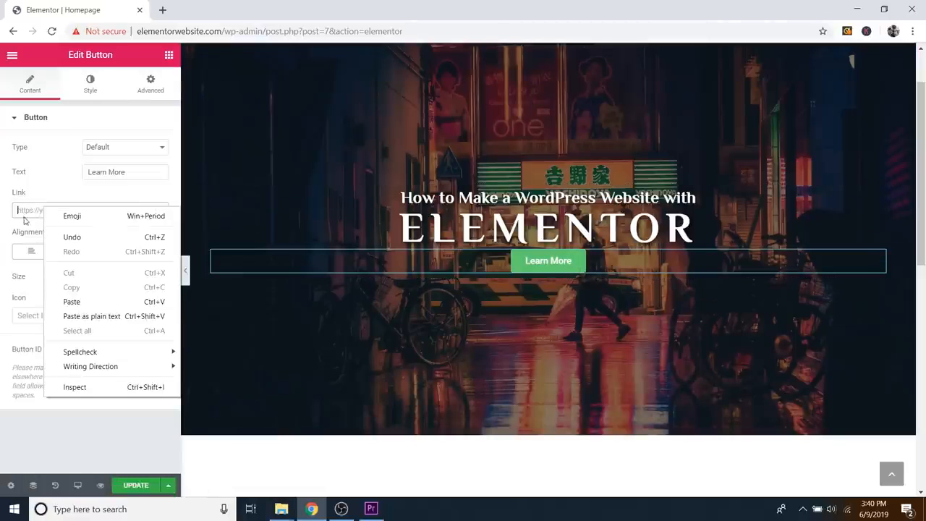
left_click(21, 210)
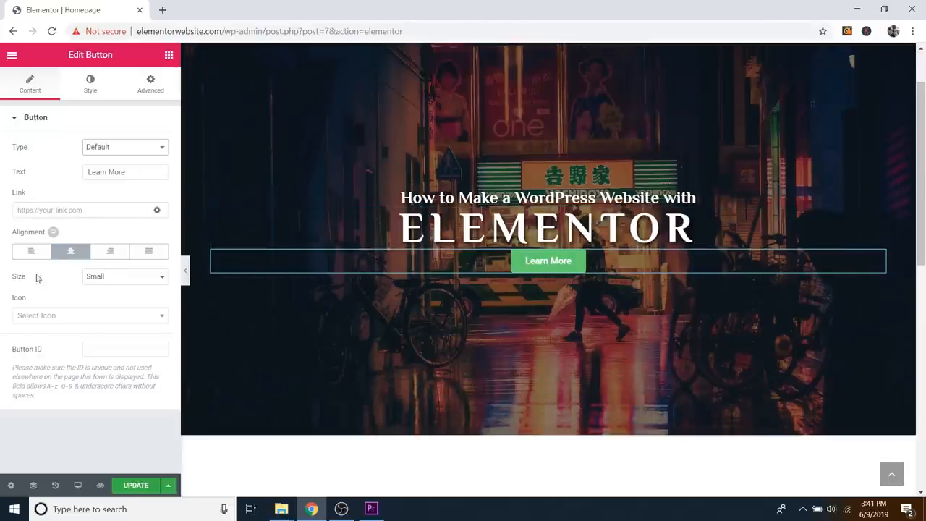
Step: Try Extra Small, Large and Extra Large button sizes, then settle on Small
left_click(107, 276)
left_click(108, 288)
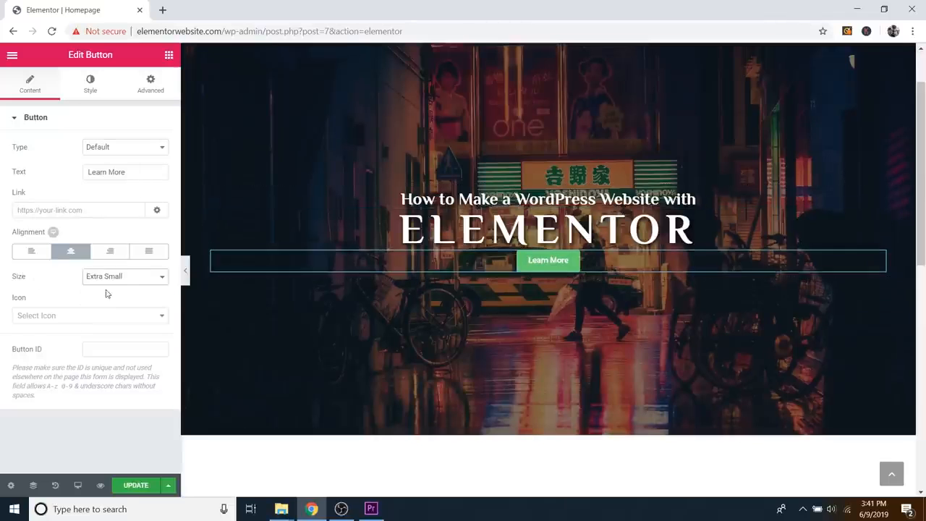
left_click(108, 276)
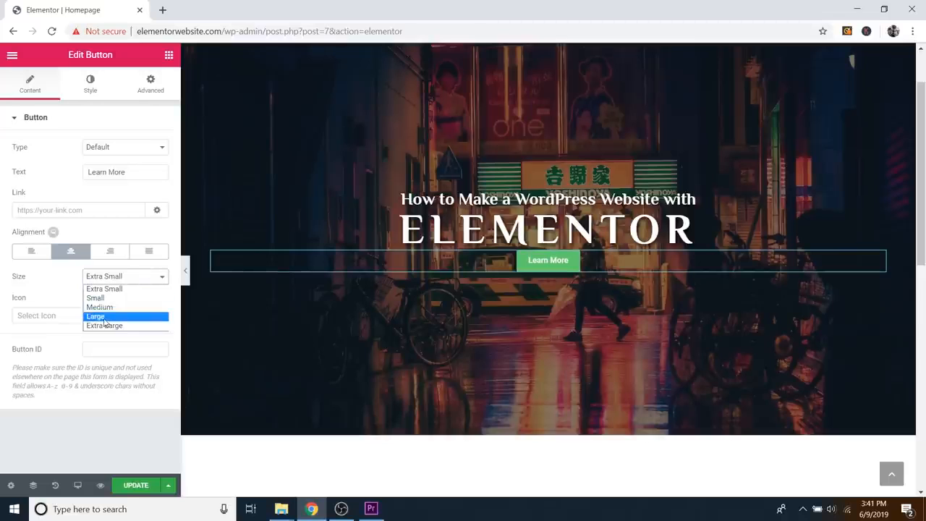
left_click(105, 317)
left_click(107, 277)
left_click(106, 325)
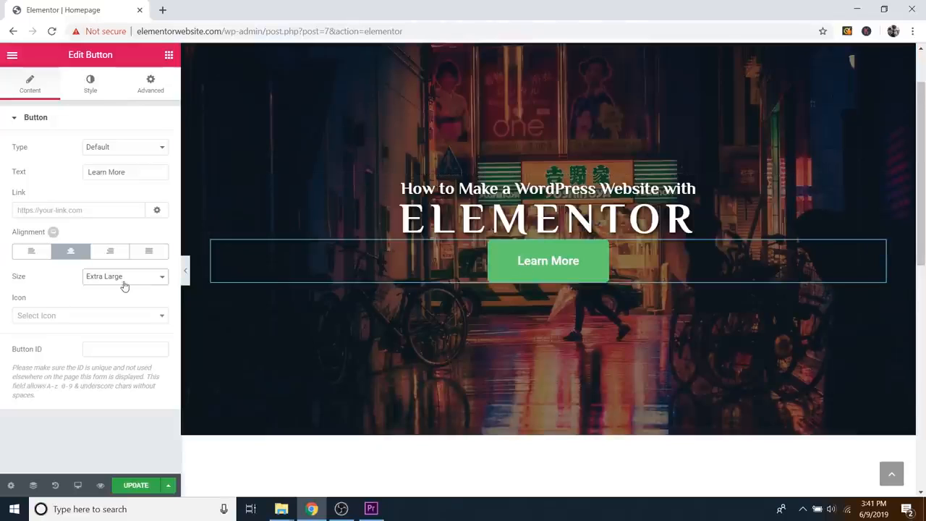
left_click(124, 282)
left_click(105, 296)
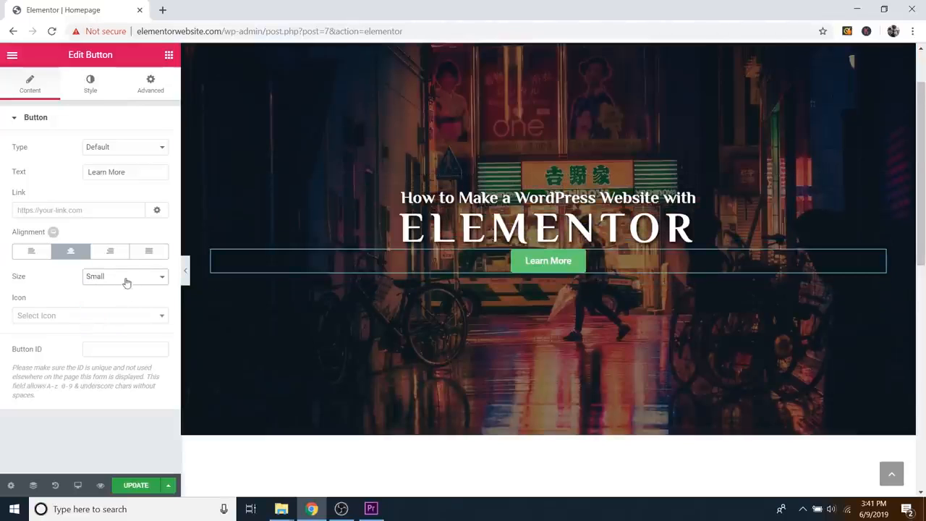
left_click(59, 318)
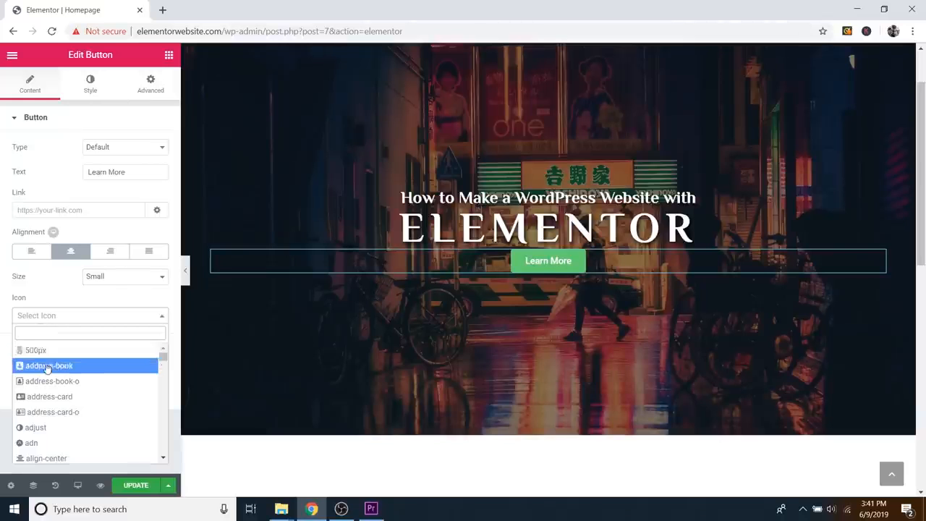
scroll(57, 367, "down", 2)
scroll(58, 366, "down", 5)
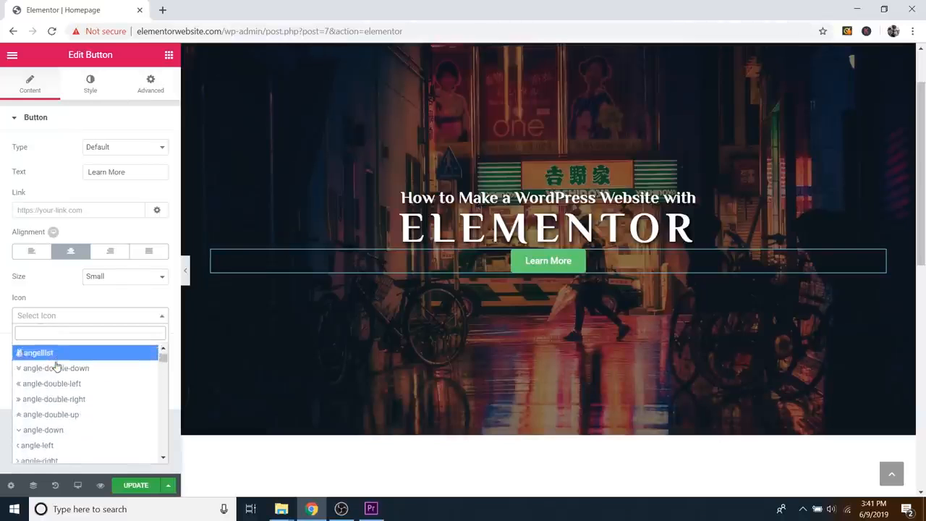
scroll(58, 365, "down", 3)
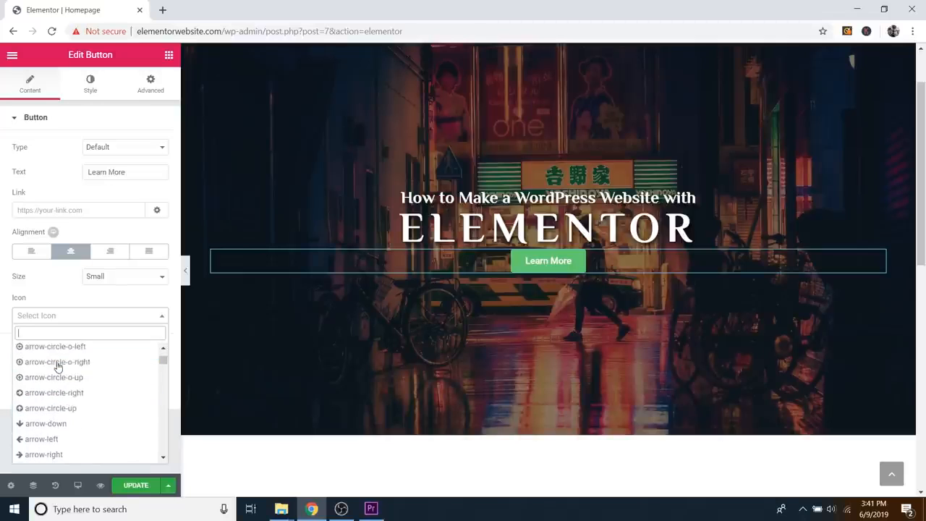
scroll(59, 370, "up", 2)
scroll(58, 369, "up", 3)
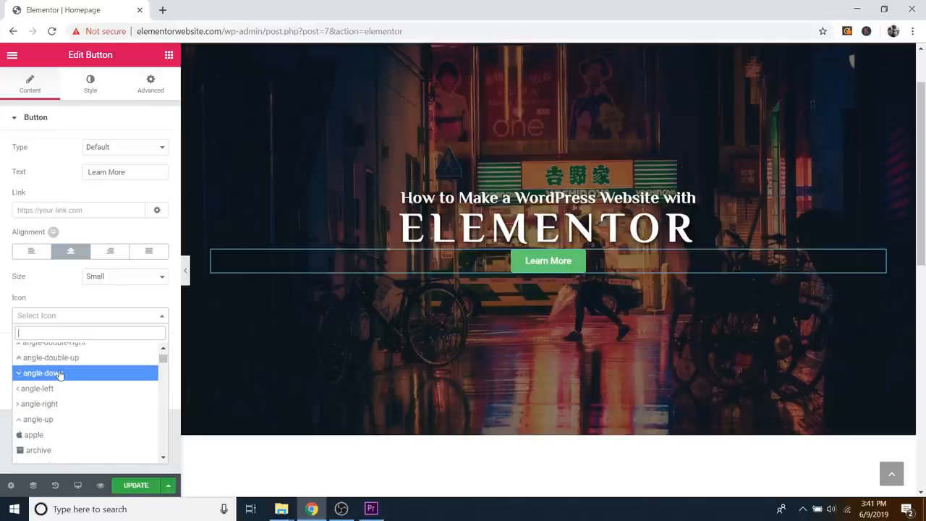
left_click(35, 373)
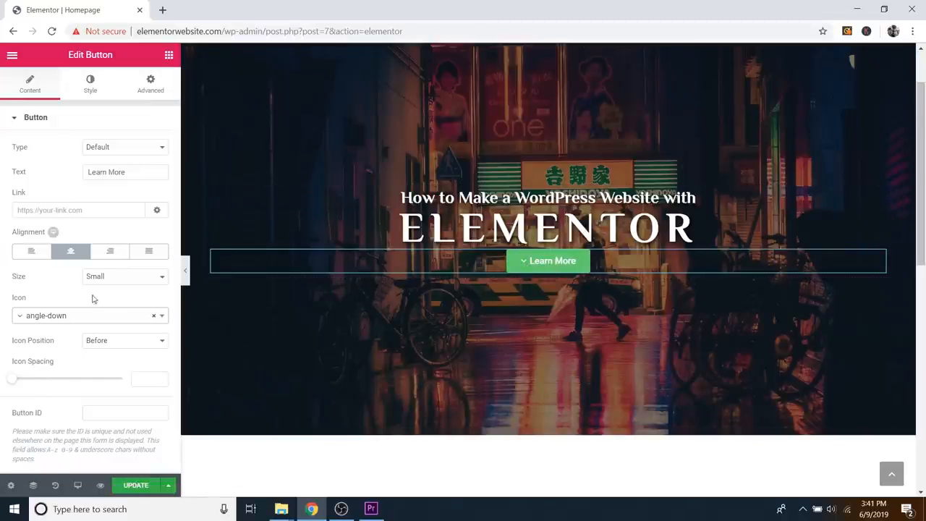
left_click(114, 343)
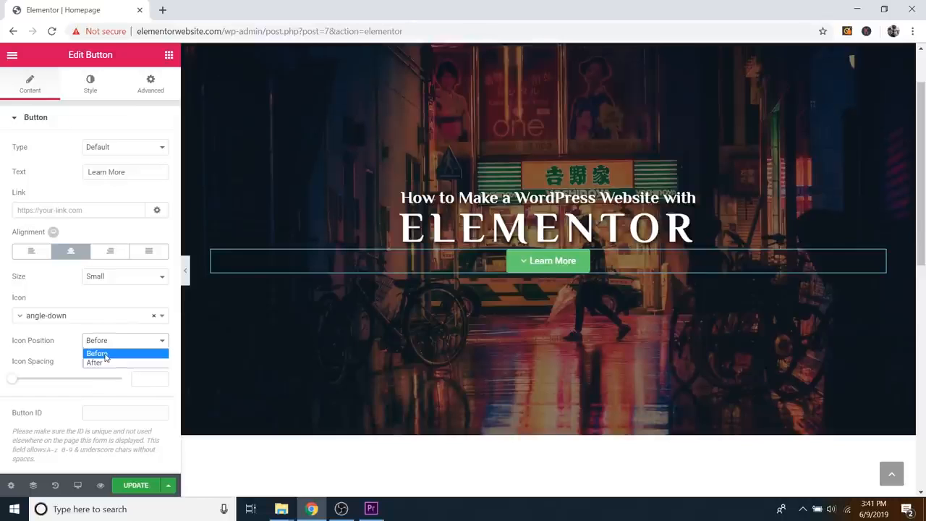
left_click(105, 362)
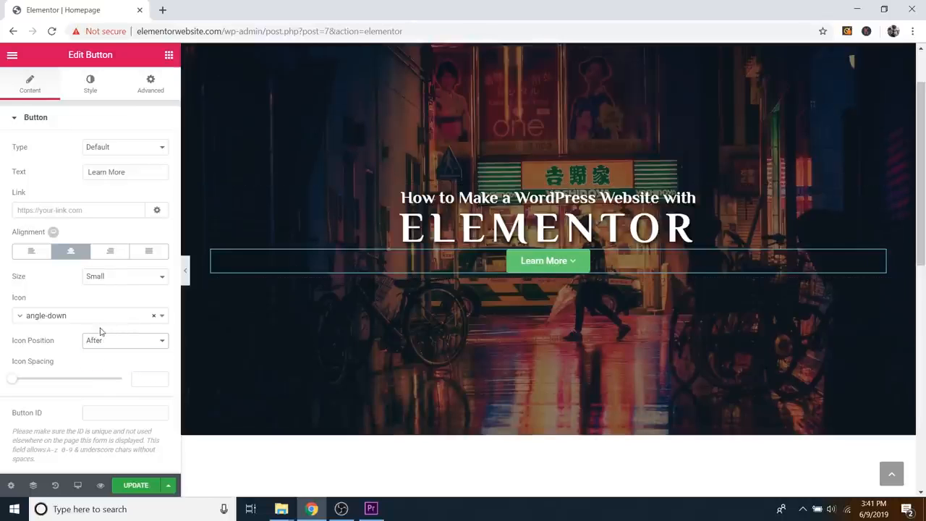
left_click(98, 344)
left_click(101, 352)
Step: Style the Learn More button typography with the Muli font family at Bold weight
left_click(96, 89)
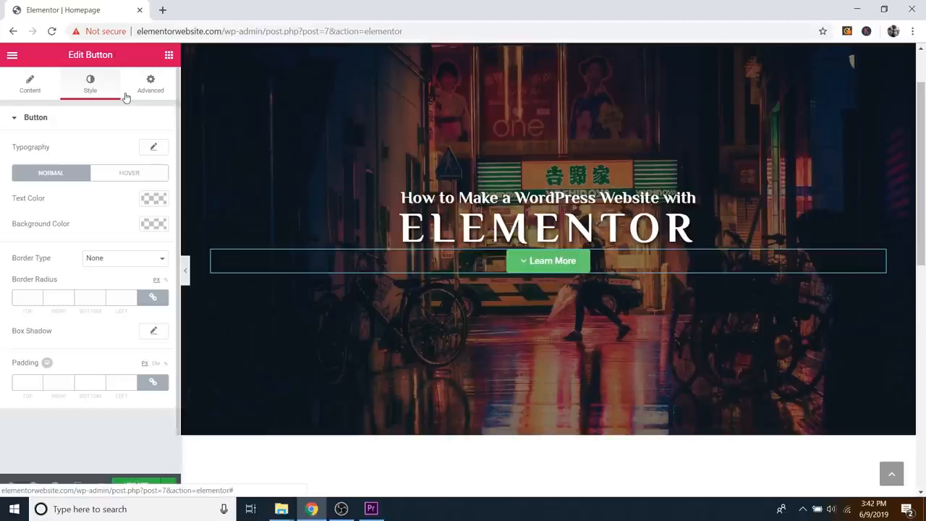
left_click(155, 148)
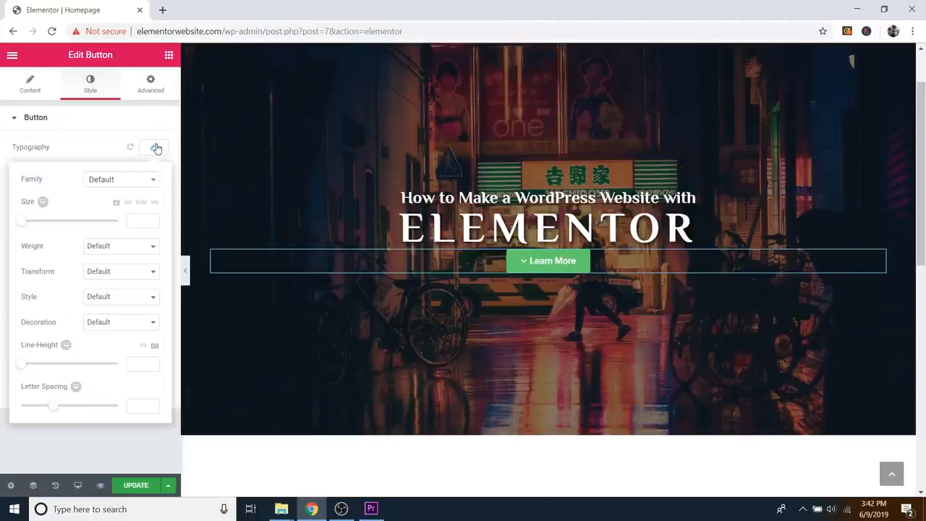
left_click(142, 180)
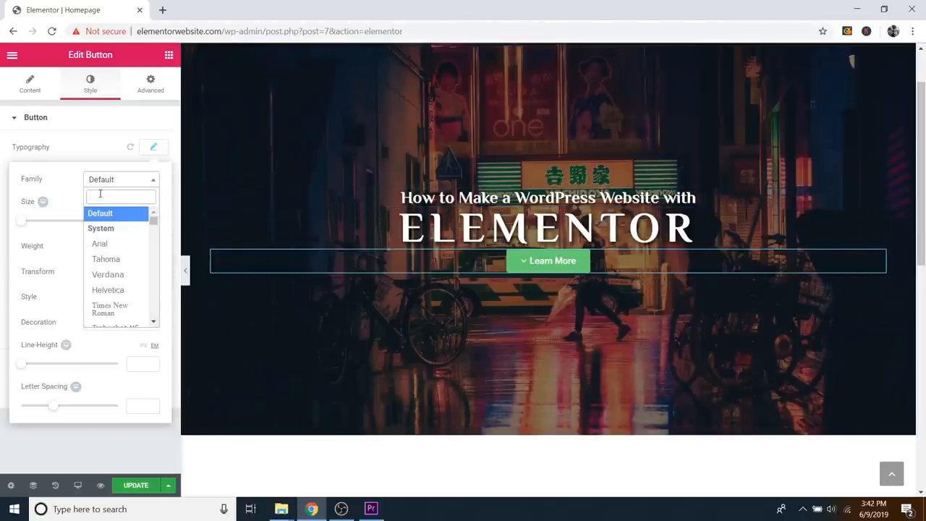
type("mu")
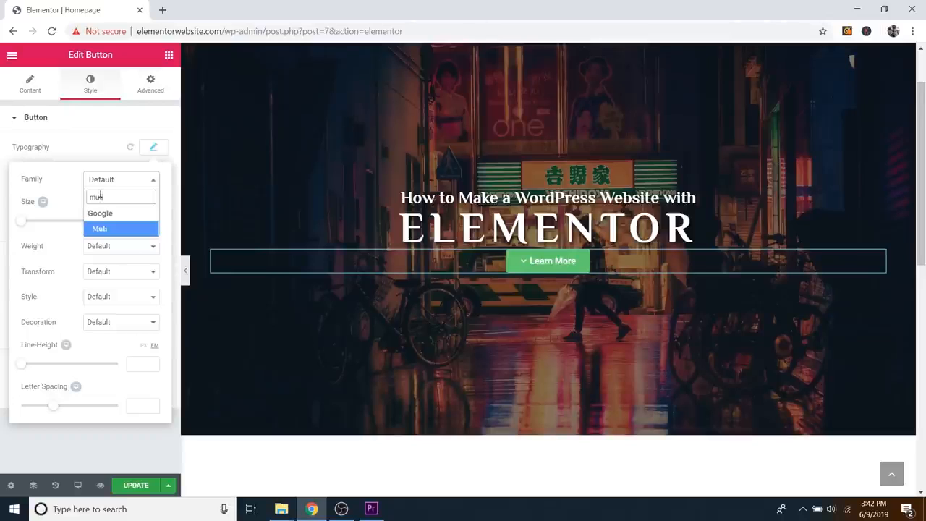
type("li")
left_click(112, 231)
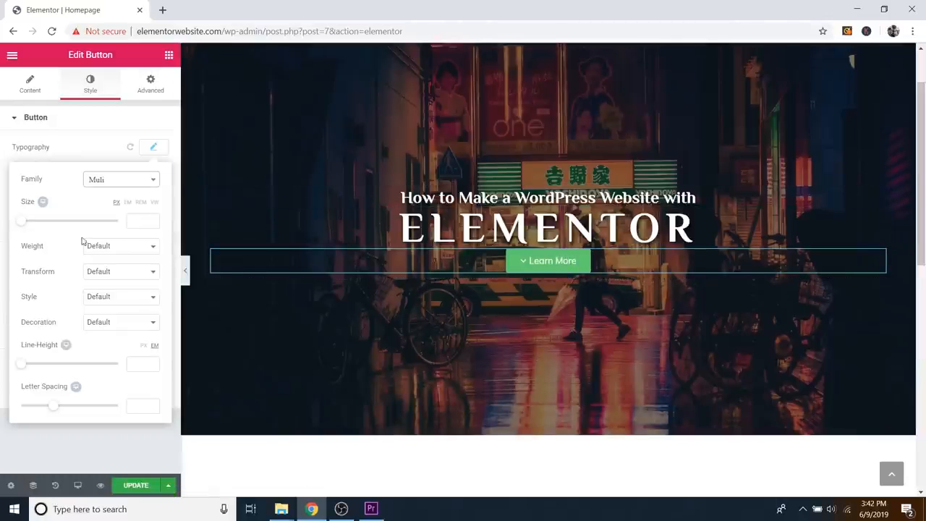
left_click(108, 249)
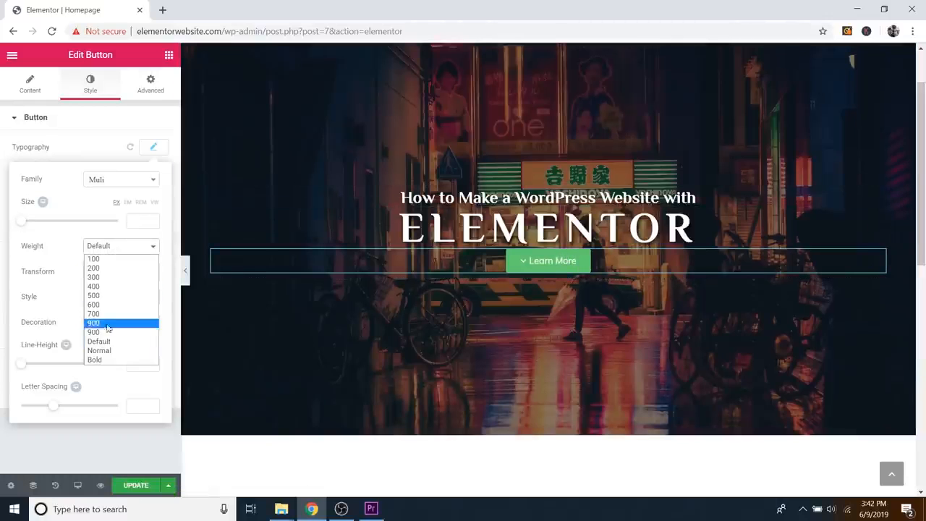
left_click(100, 359)
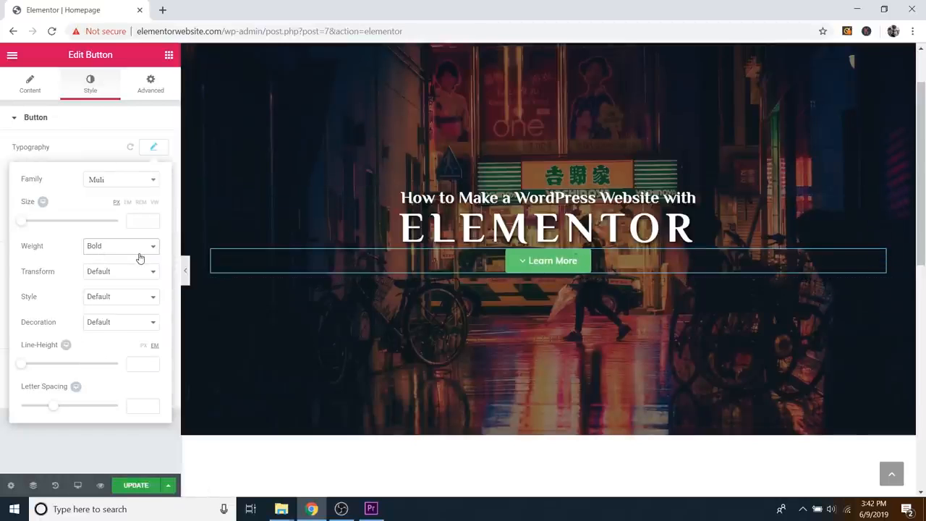
left_click(161, 149)
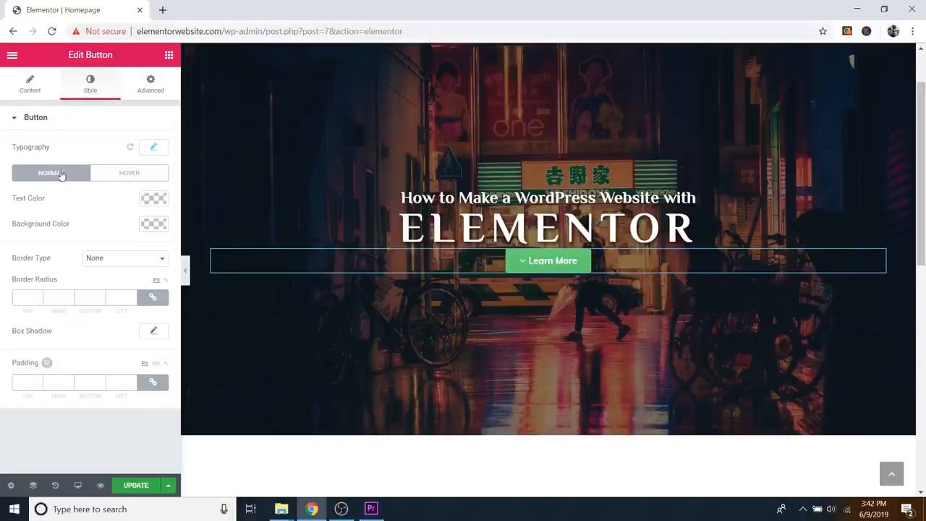
Step: Change the Learn More button background from green to teal-blue #25bdce
left_click(152, 226)
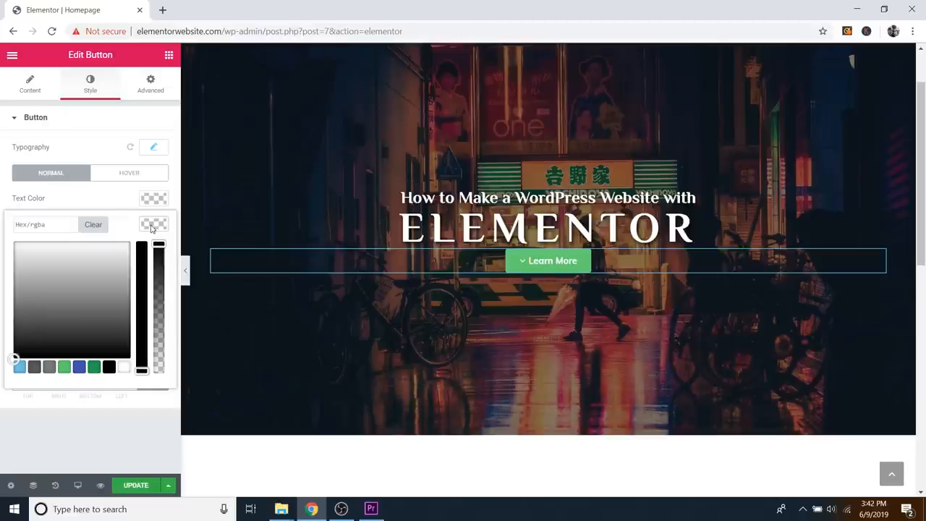
left_click(19, 367)
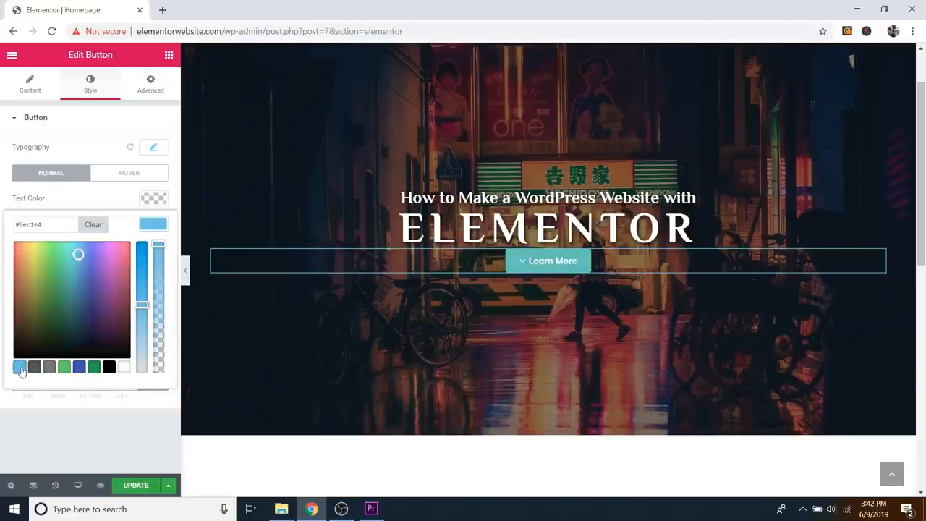
left_click_drag(102, 304, 77, 273)
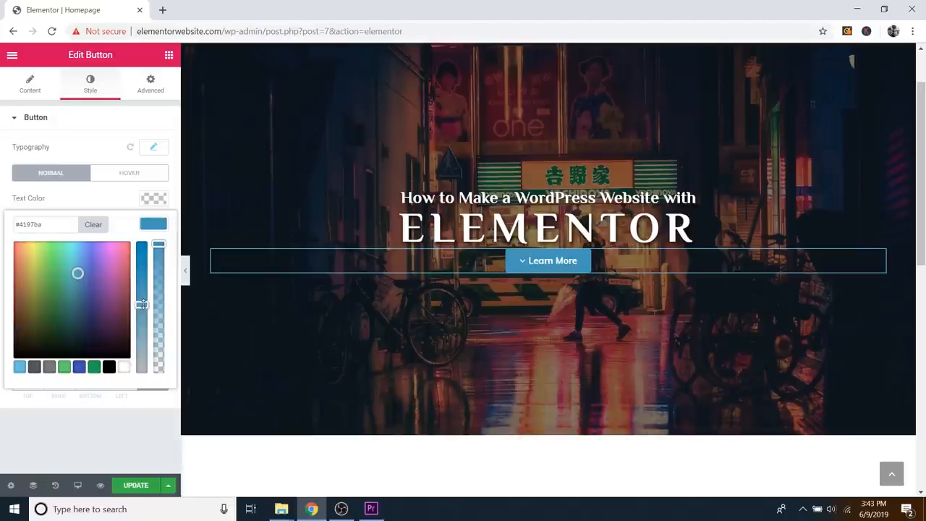
left_click_drag(144, 299, 142, 248)
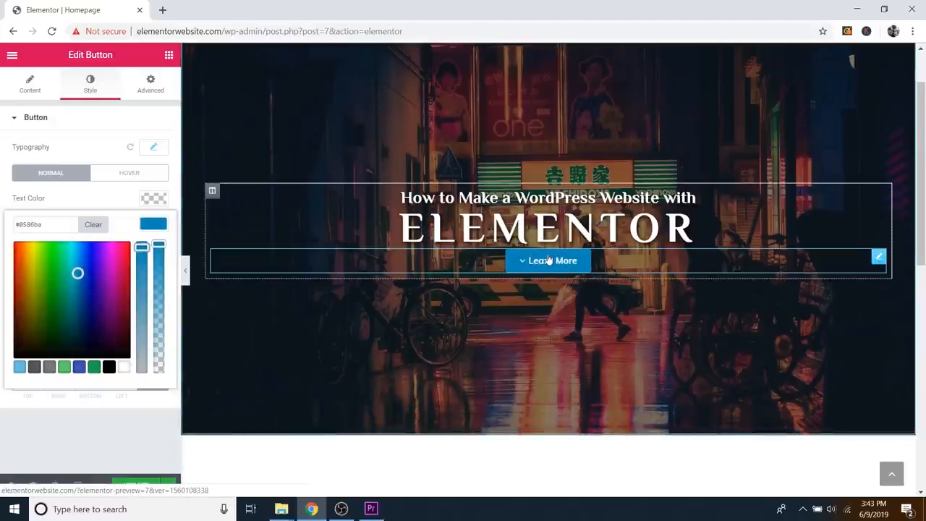
left_click_drag(143, 248, 161, 273)
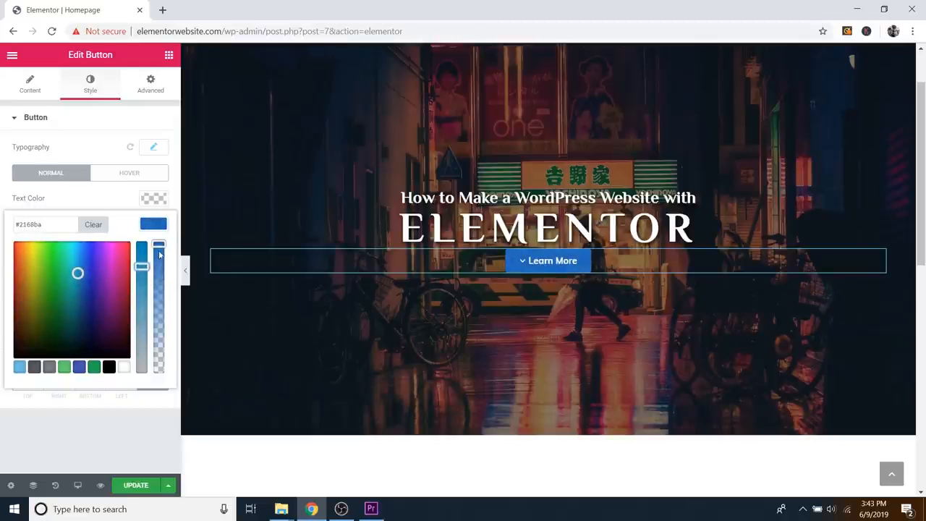
mouse_move(158, 244)
left_mouse_down()
mouse_move(159, 317)
mouse_move(161, 246)
left_mouse_up()
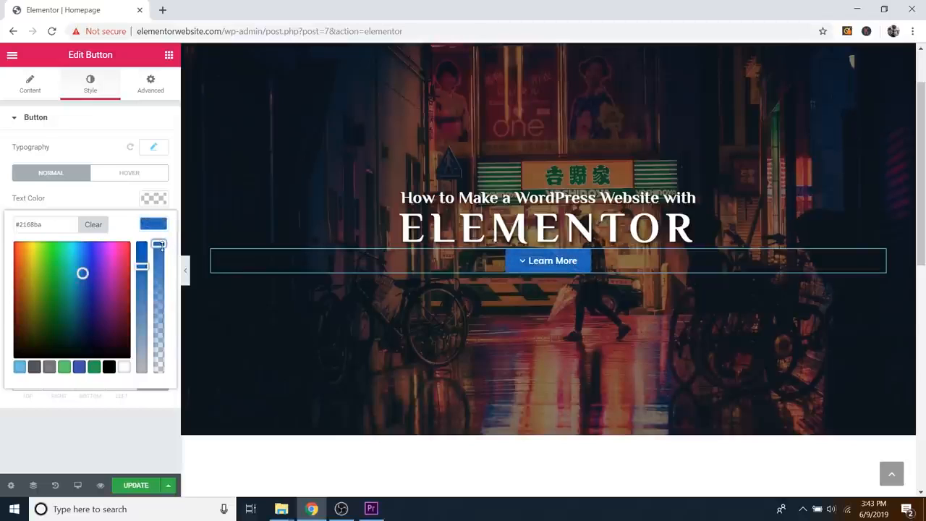
left_click(77, 267)
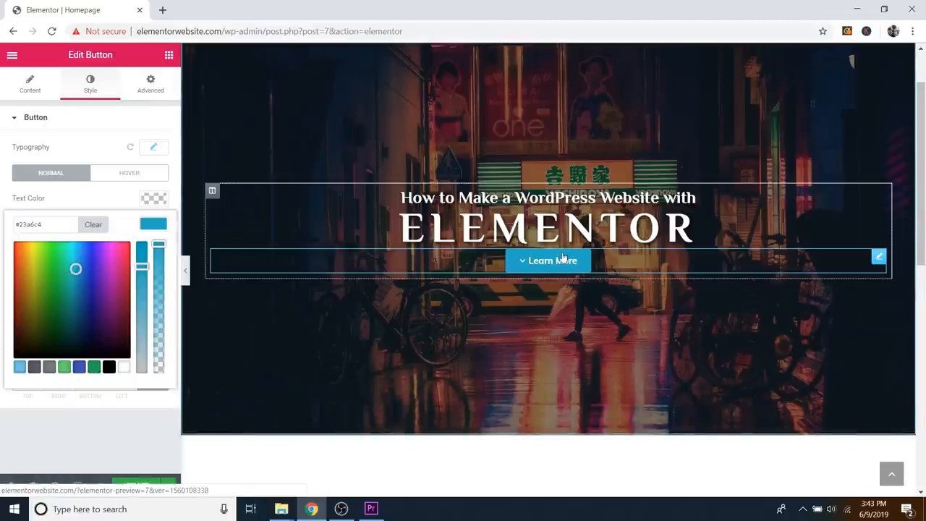
left_click_drag(75, 269, 23, 258)
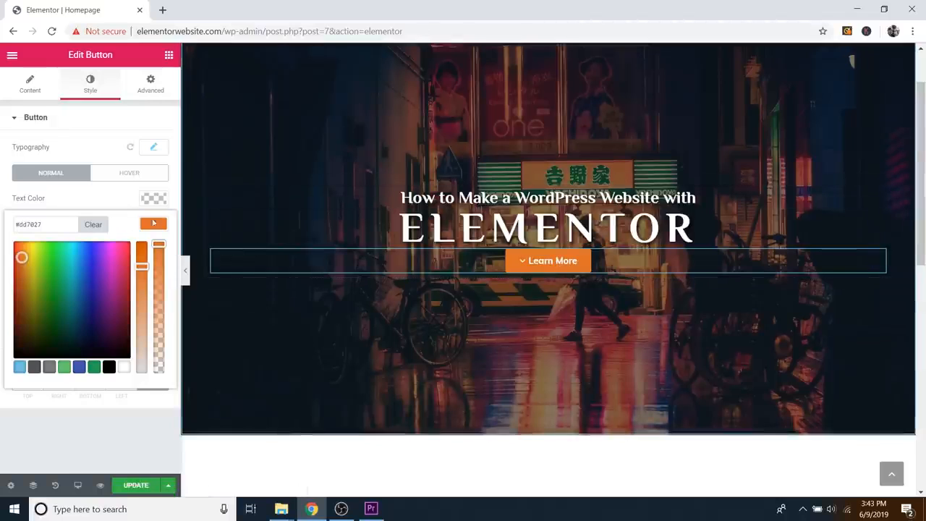
left_click_drag(48, 261, 74, 264)
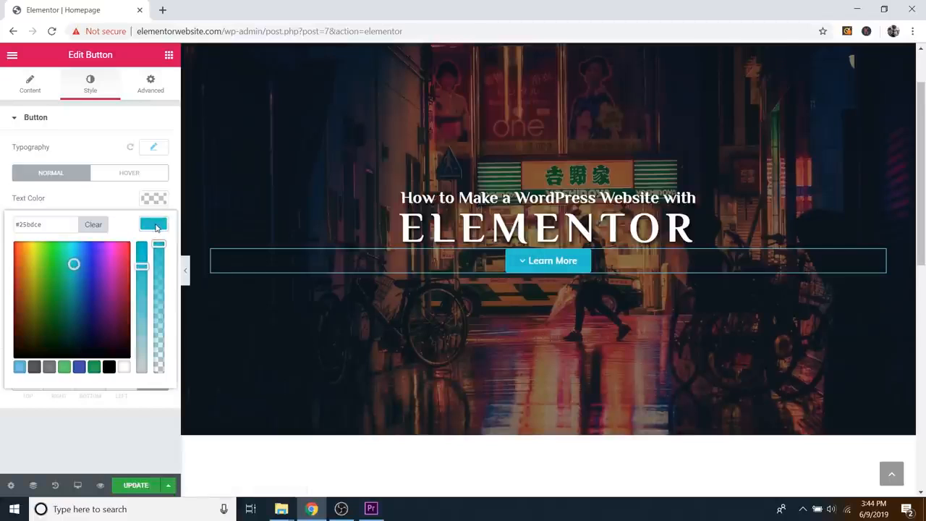
left_click(154, 225)
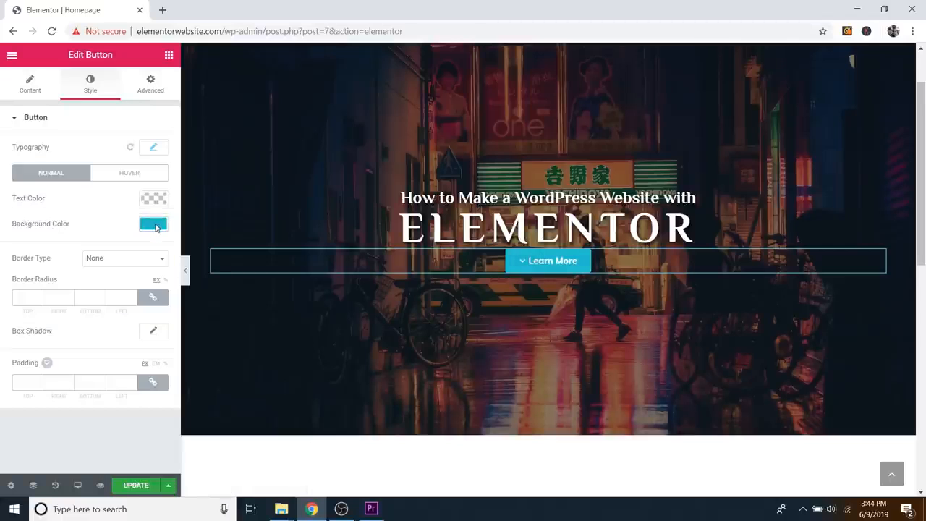
Step: Try different border widths and styles, leaving the button with a solid border style
left_click(116, 267)
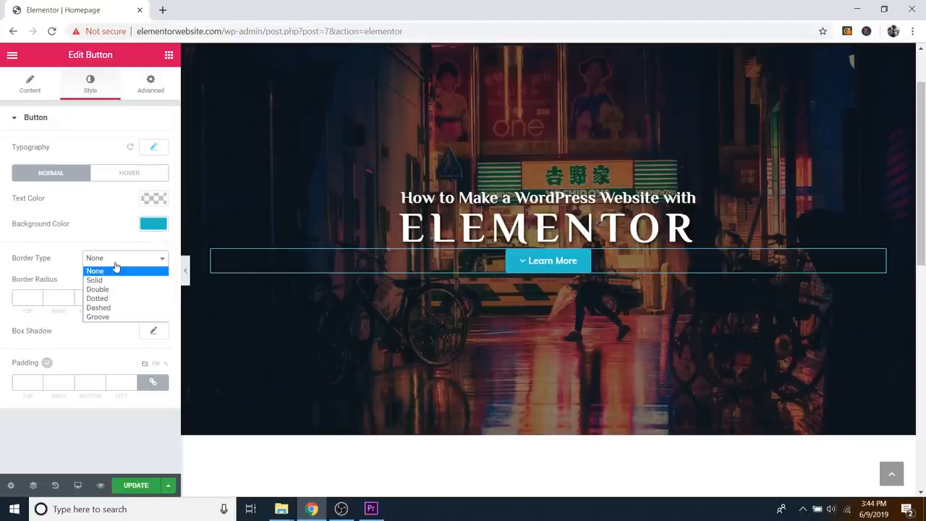
left_click(103, 281)
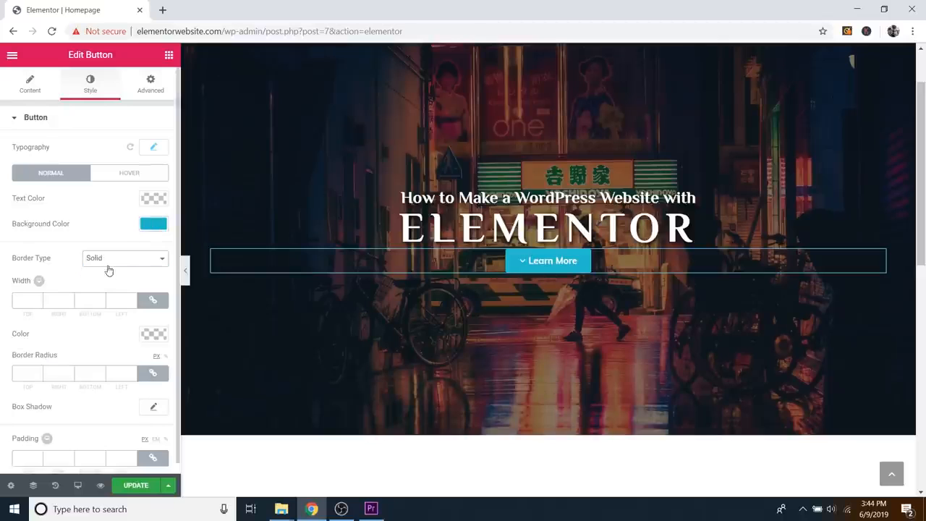
left_click(110, 259)
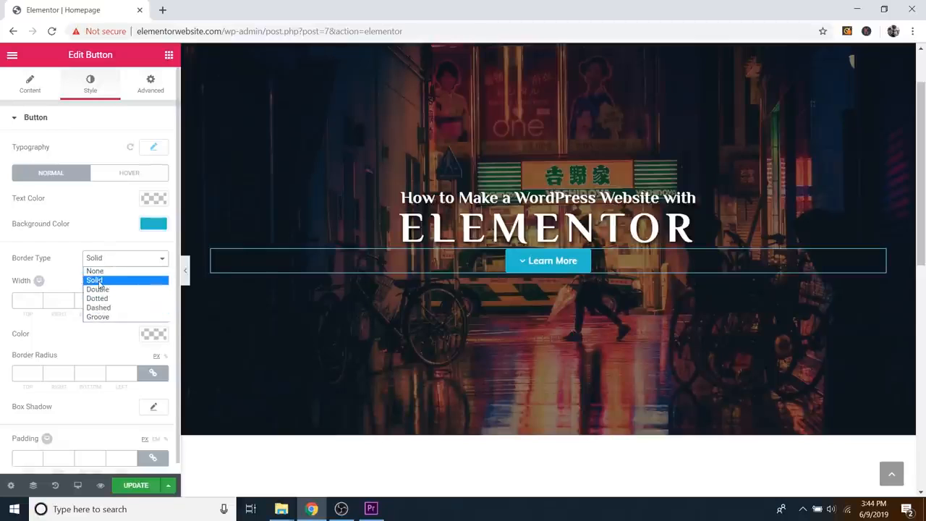
left_click(100, 282)
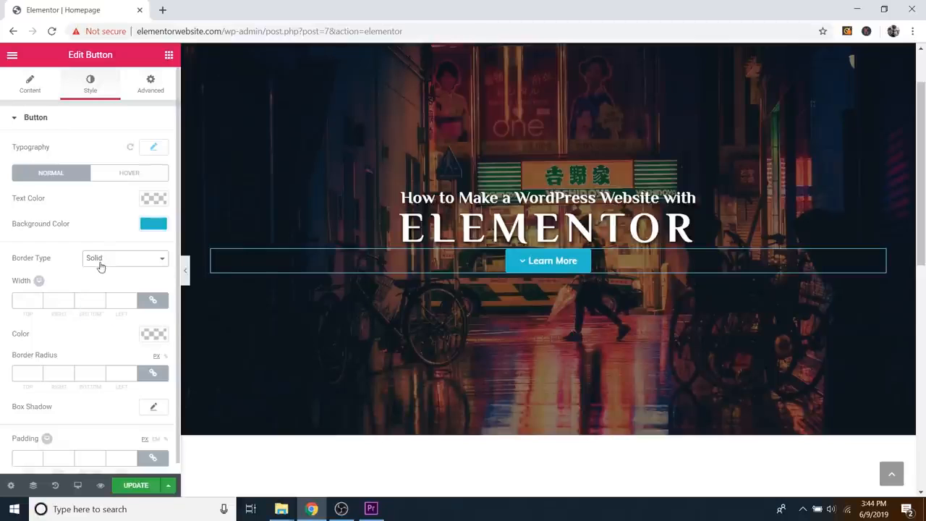
left_click(38, 298)
left_click(37, 298)
left_click(37, 298)
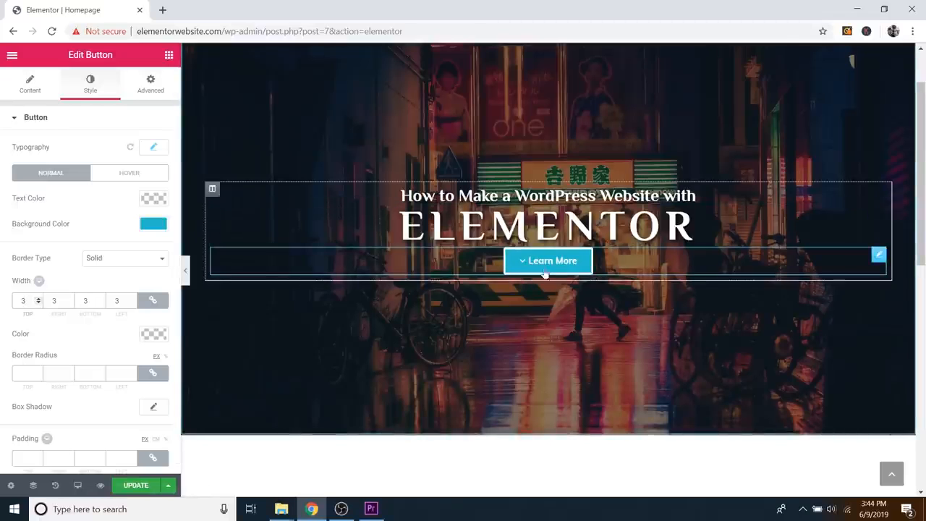
left_click(37, 302)
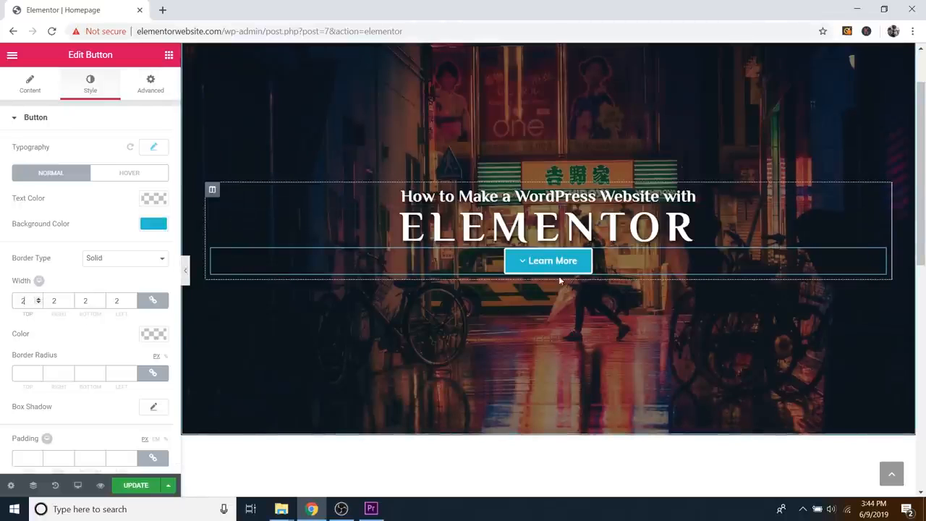
left_click(38, 303)
left_click(38, 303)
left_click(123, 259)
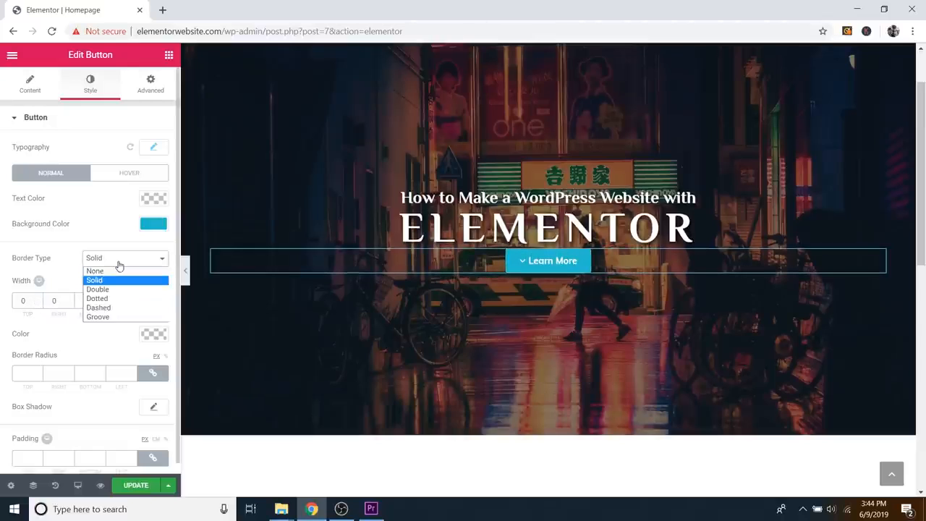
left_click(104, 269)
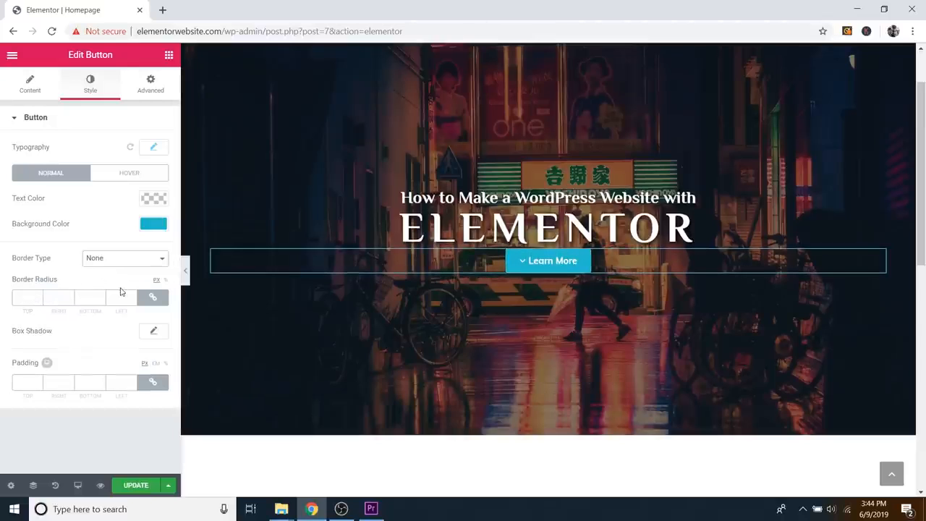
left_click(123, 260)
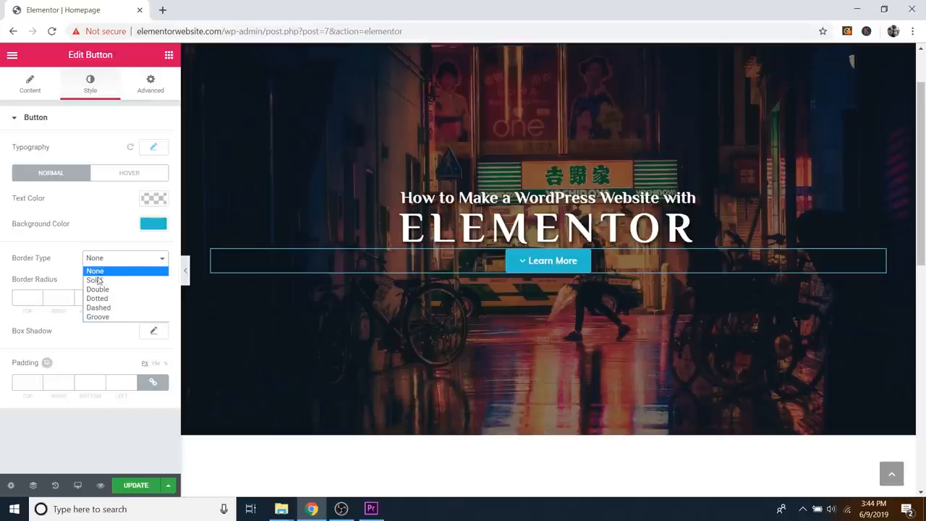
left_click(96, 280)
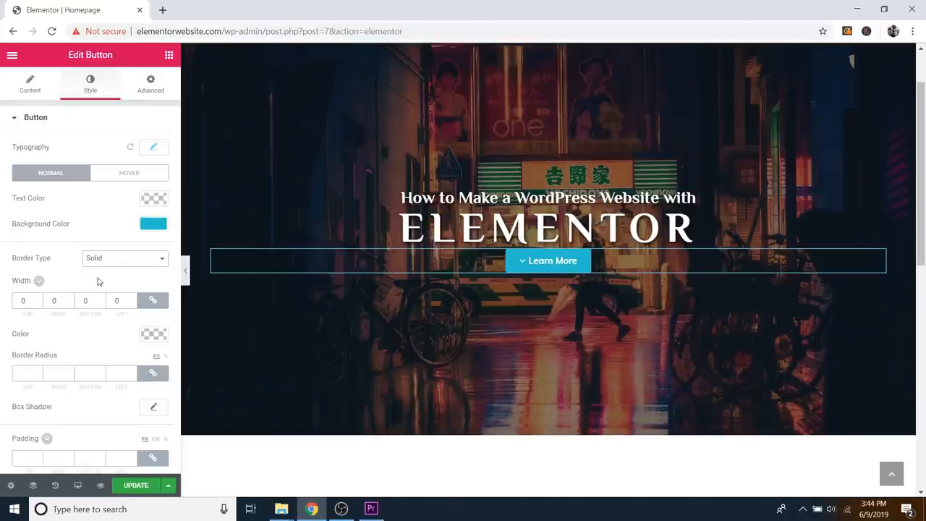
Step: Round the button corners to 52 px and view it full-width with the panel collapsed
left_click(39, 372)
left_click(39, 371)
left_click(38, 372)
left_click_drag(38, 372, 38, 373)
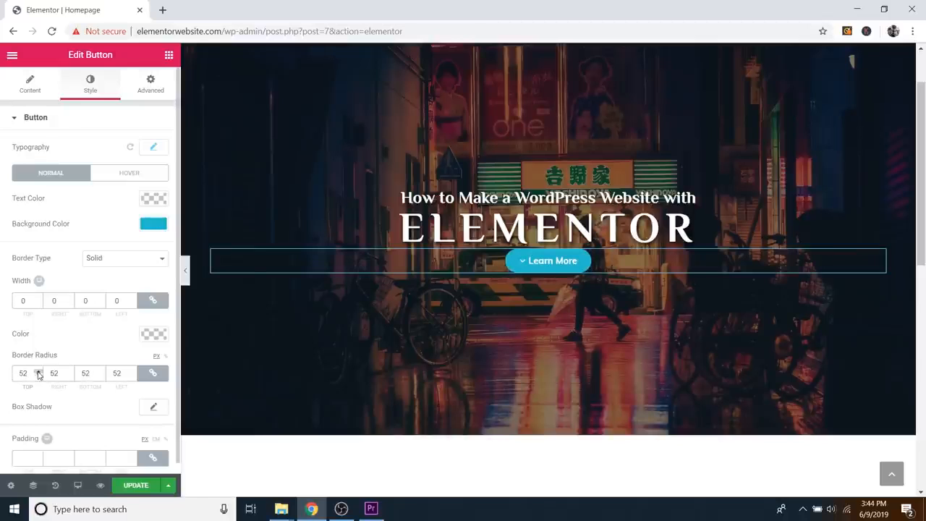
left_click(185, 269)
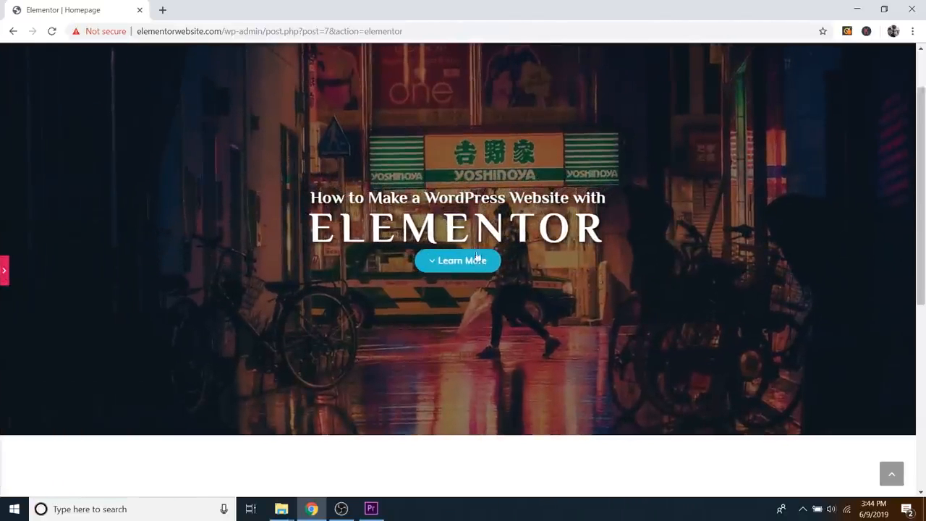
left_click(2, 273)
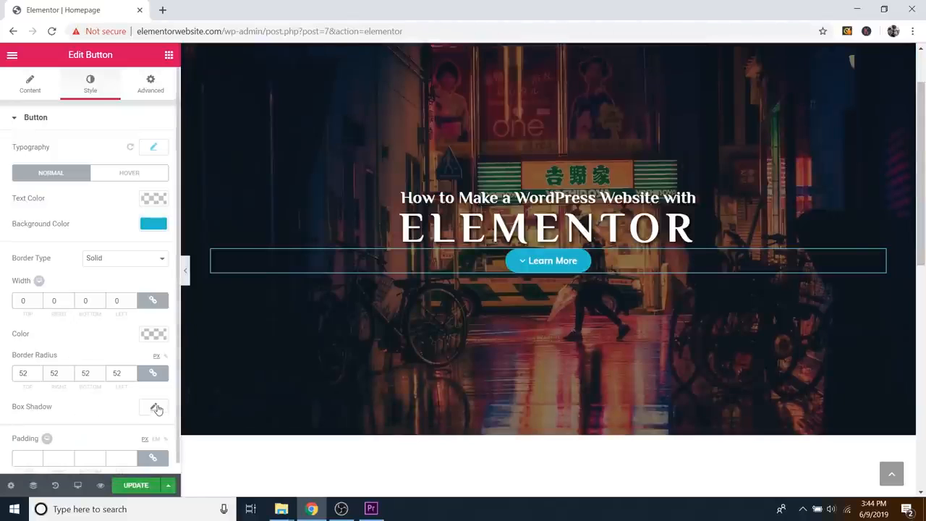
Step: Give the button's box shadow a near-opaque black colour, alpha about 0.92
left_click(154, 409)
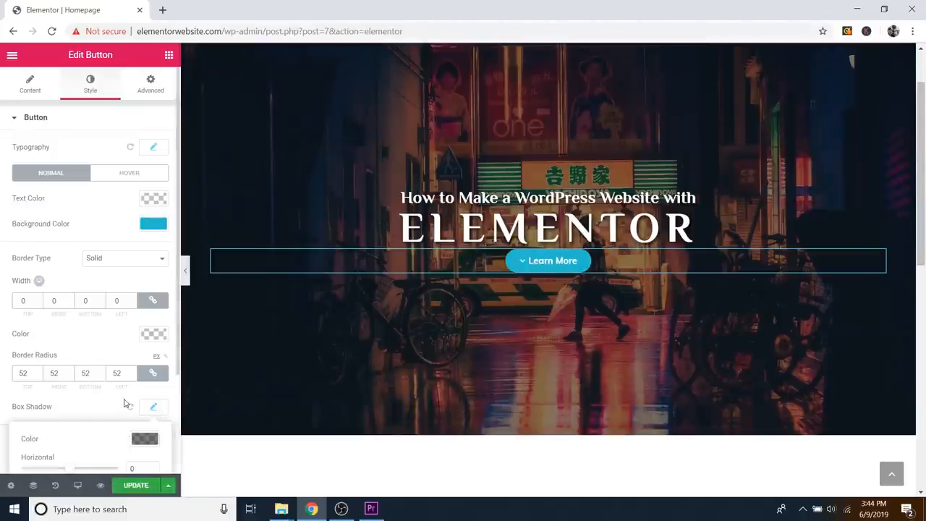
scroll(125, 403, "down", 2)
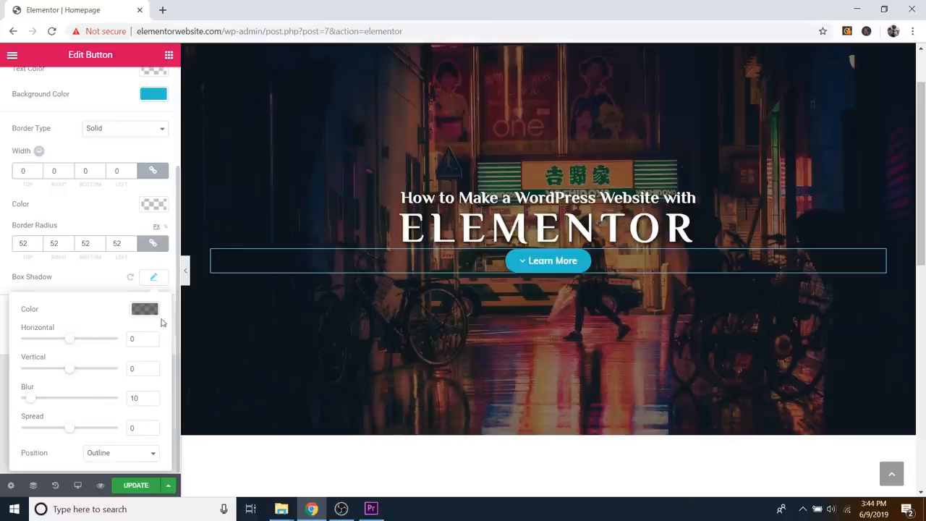
left_click(145, 308)
left_click_drag(151, 382, 153, 348)
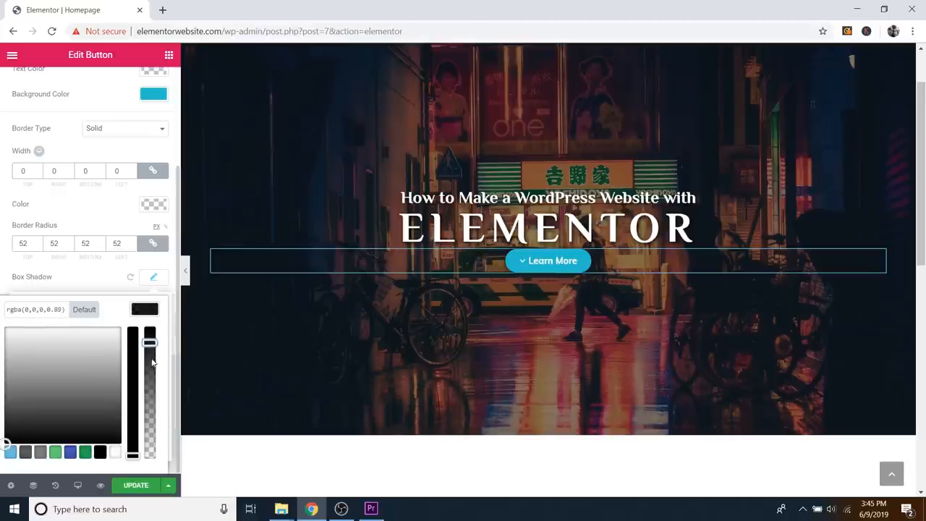
left_click(153, 277)
Step: Offset the shadow 2 px horizontally and 2 px vertically, keeping blur at 10
left_click(153, 276)
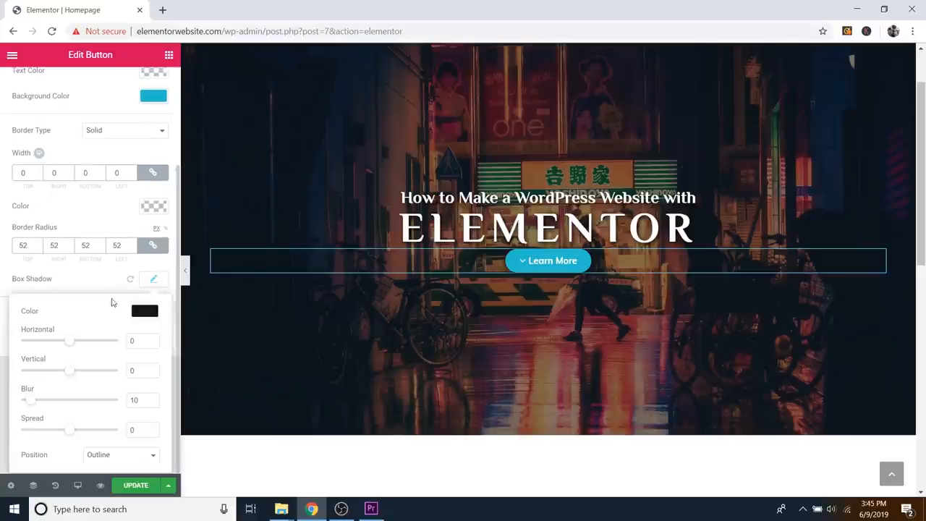
left_click_drag(72, 344, 76, 344)
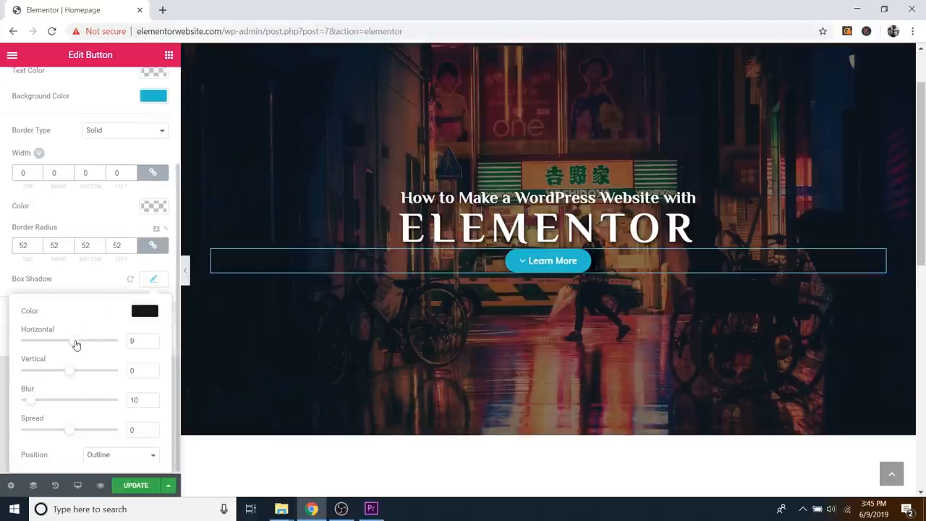
left_click(152, 367)
left_click(152, 367)
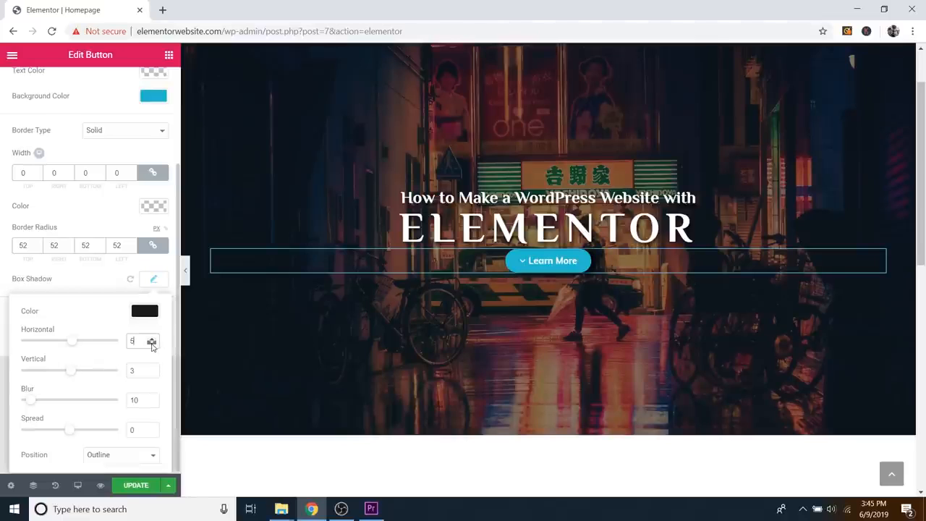
left_click(151, 344)
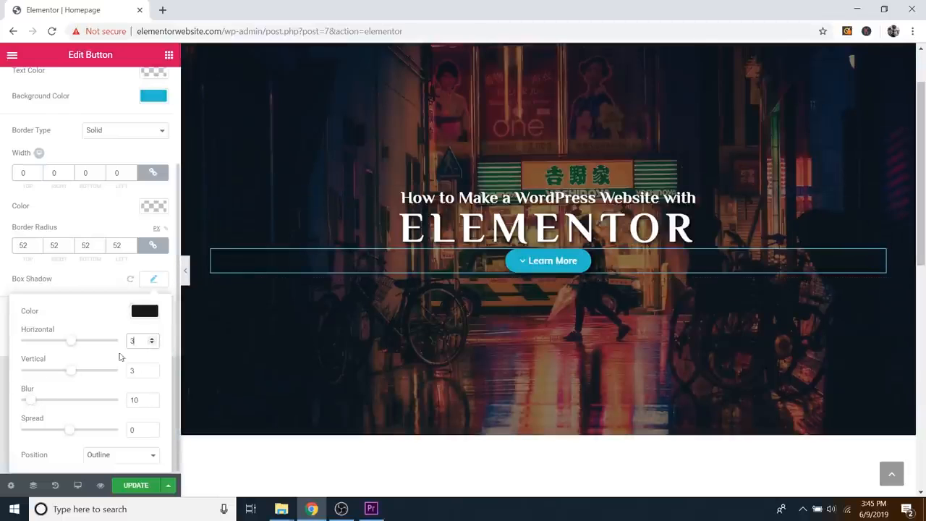
left_click(151, 343)
left_click(152, 373)
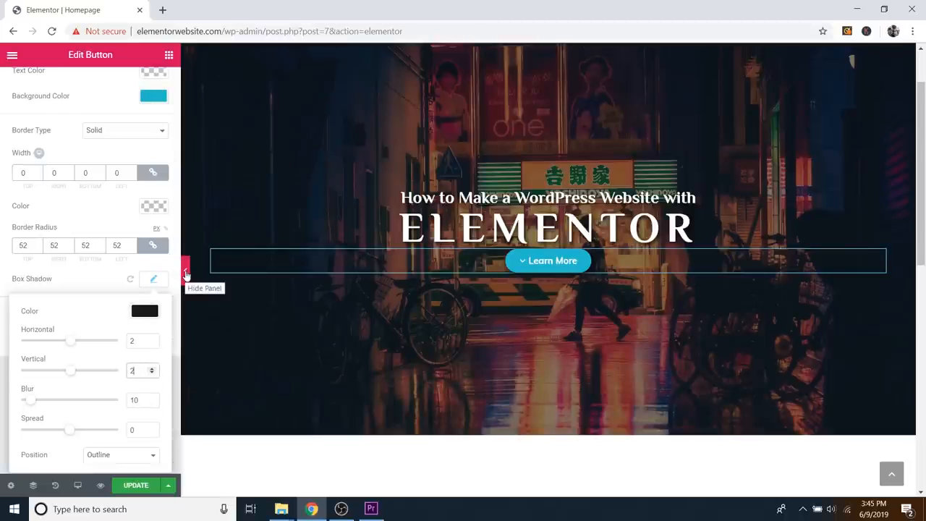
left_click(159, 283)
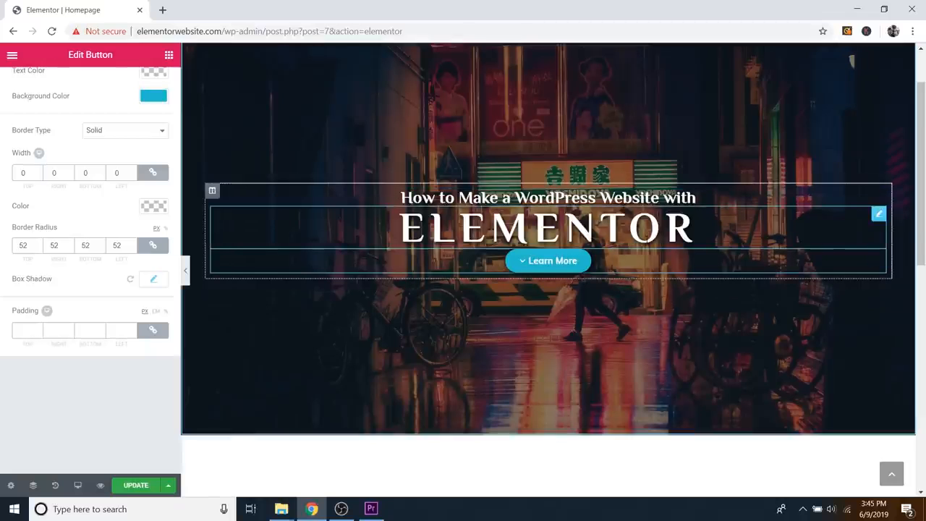
scroll(135, 295, "up", 3)
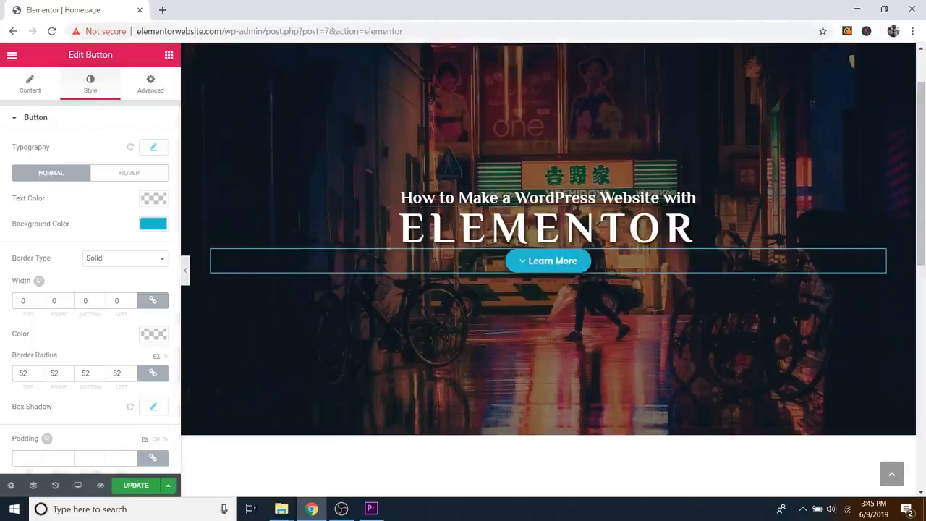
Step: Set the button widget's linked Advanced padding to 30 px on top, right, bottom and left
left_click(149, 88)
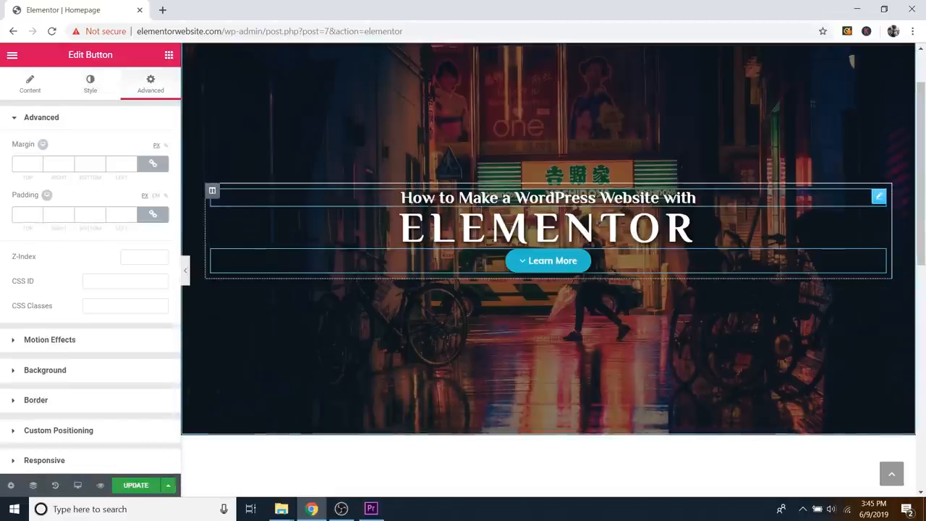
left_click(38, 213)
left_click(38, 213)
left_click(38, 213)
left_click(38, 213)
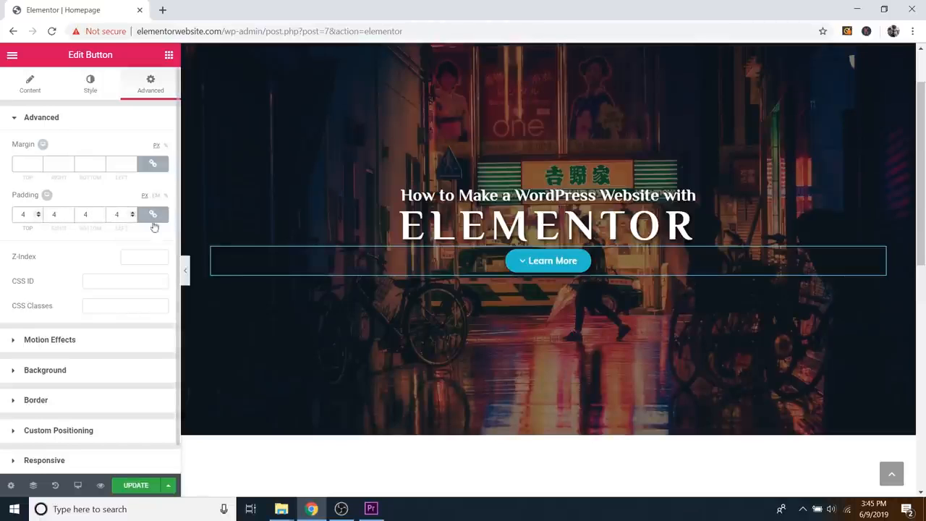
left_click(39, 213)
left_click_drag(38, 214, 39, 214)
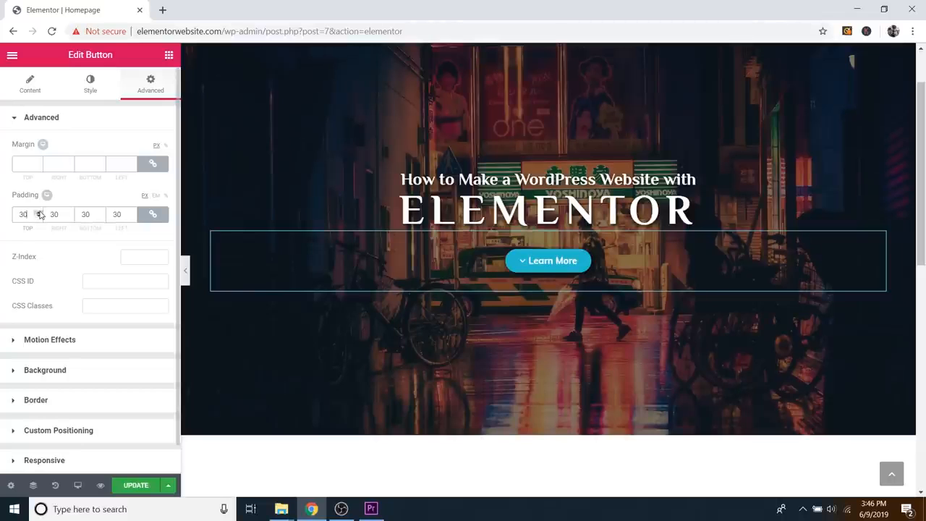
left_click_drag(39, 214, 39, 218)
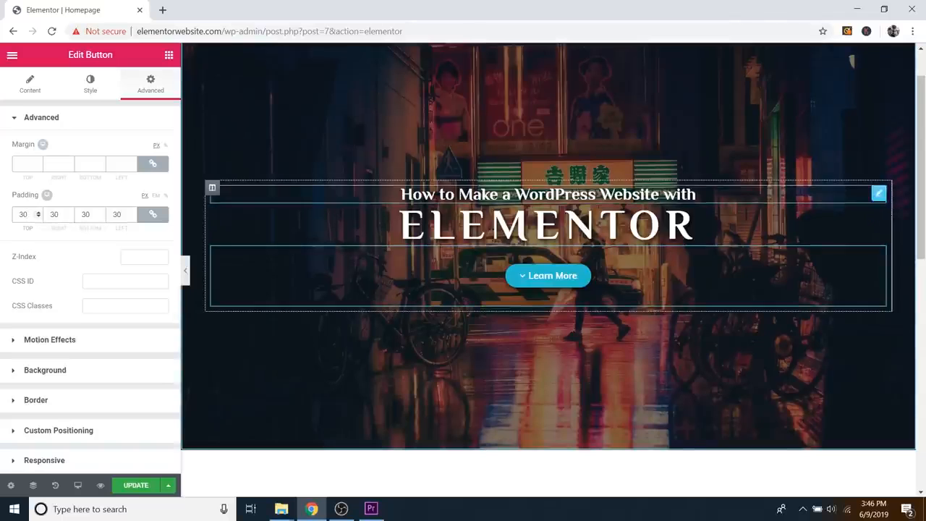
Step: Give the Learn More button a Fade In entrance animation and save the page with Update
left_click(41, 345)
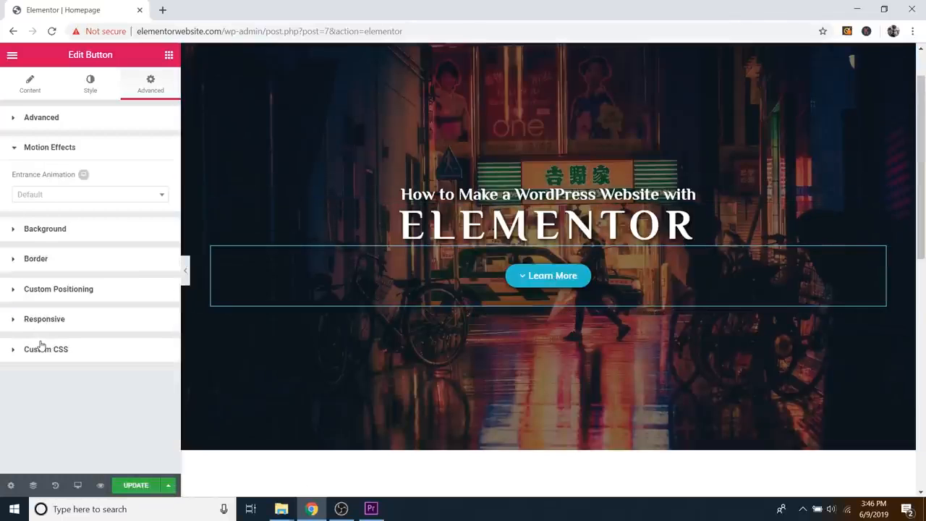
left_click(54, 197)
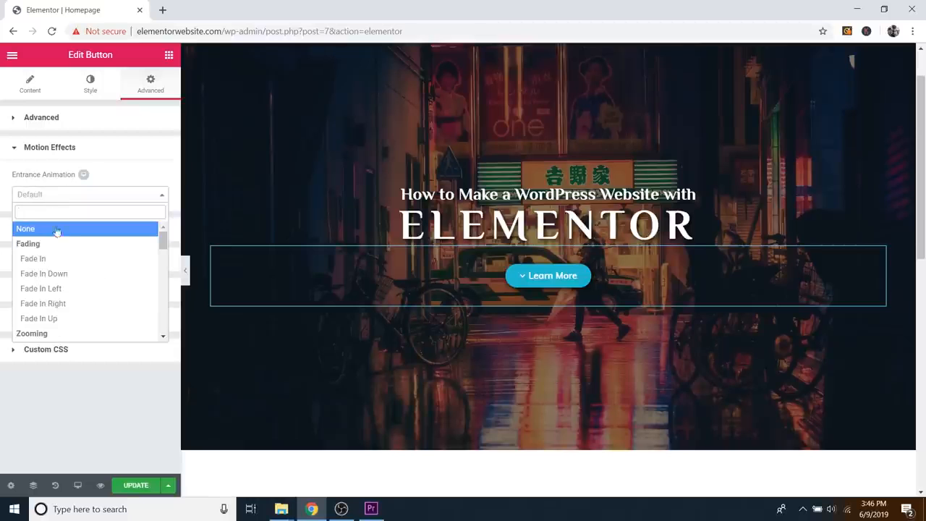
left_click(36, 259)
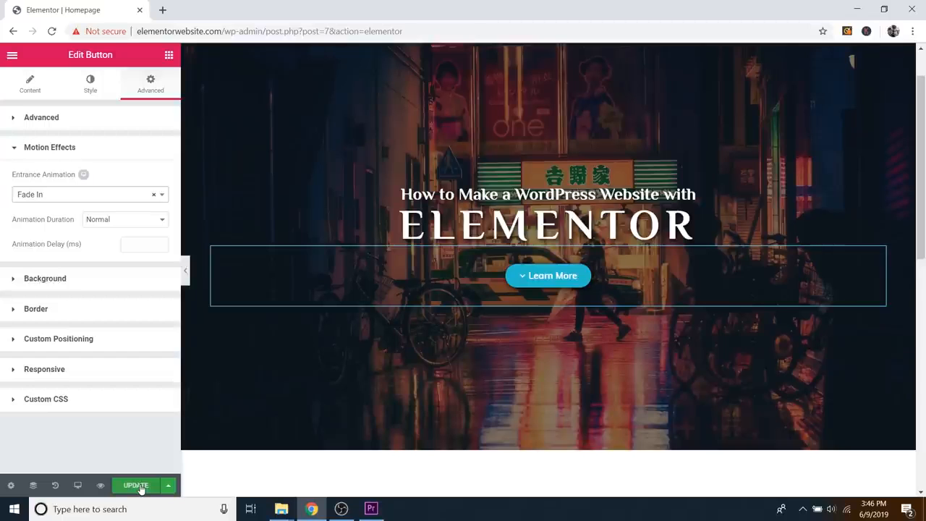
left_click(140, 487)
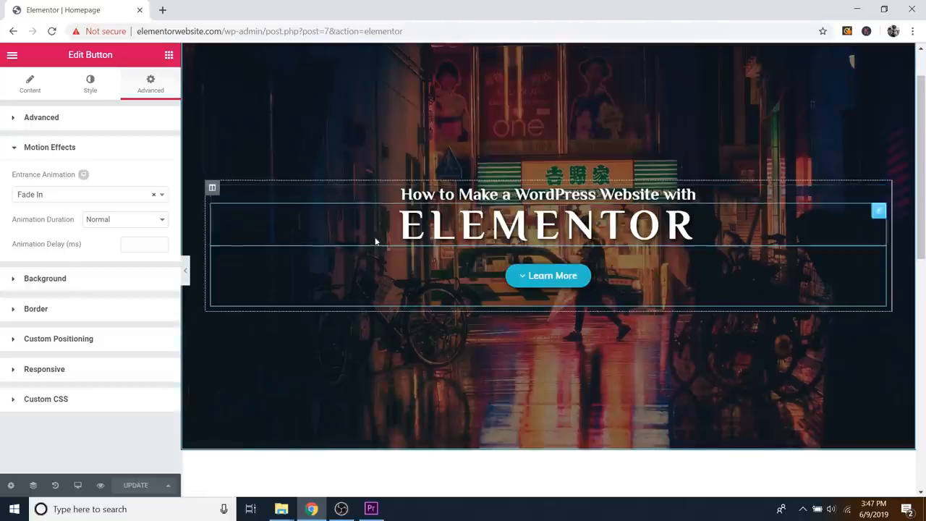
left_click(102, 486)
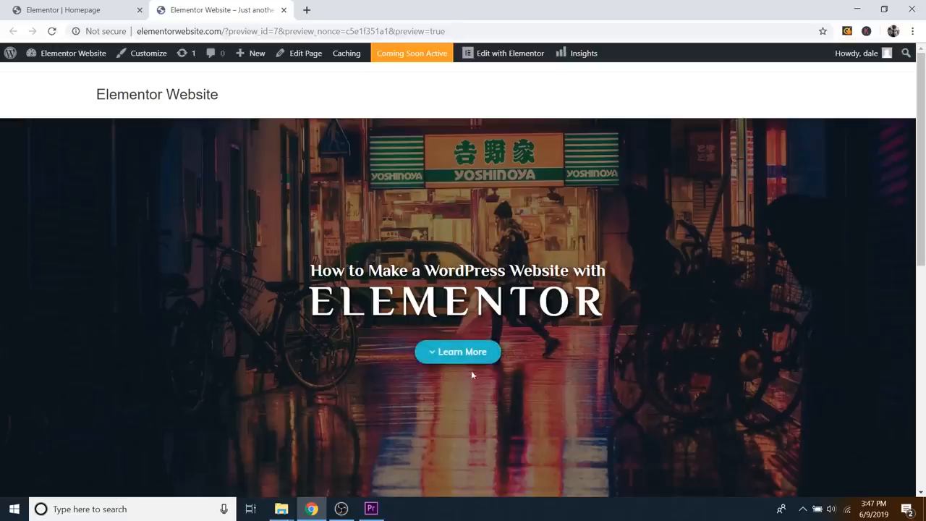
scroll(458, 296, "down", 1)
scroll(458, 296, "up", 1)
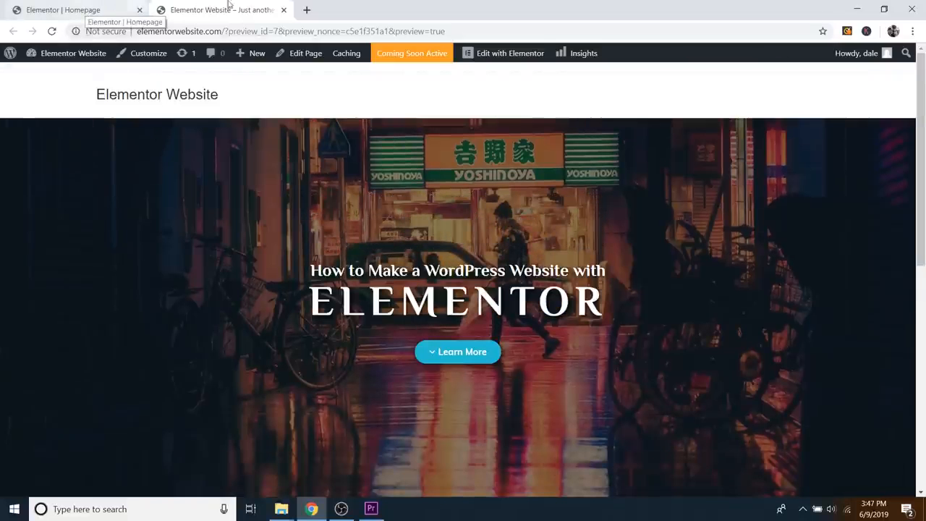
left_click(285, 10)
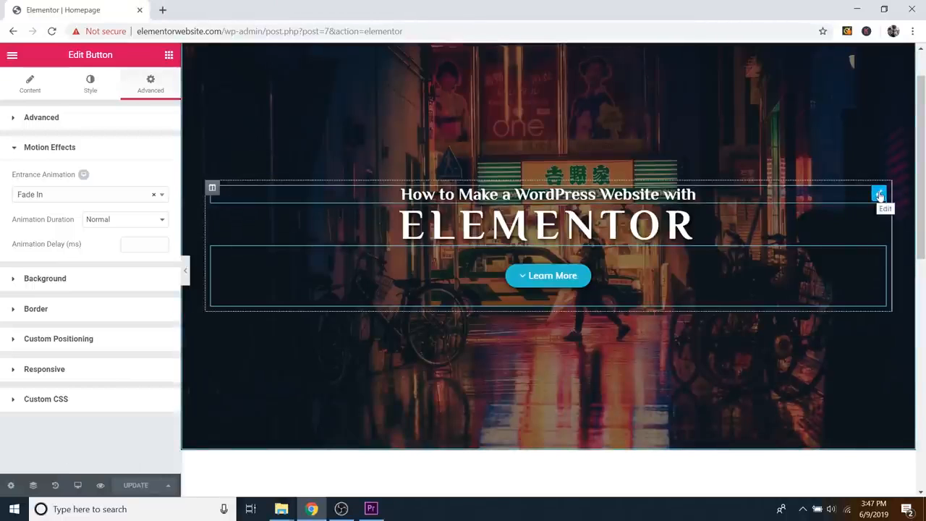
Step: Give the 'How to Make a WordPress Website with' heading a Fade In entrance at Normal duration
left_click(879, 195)
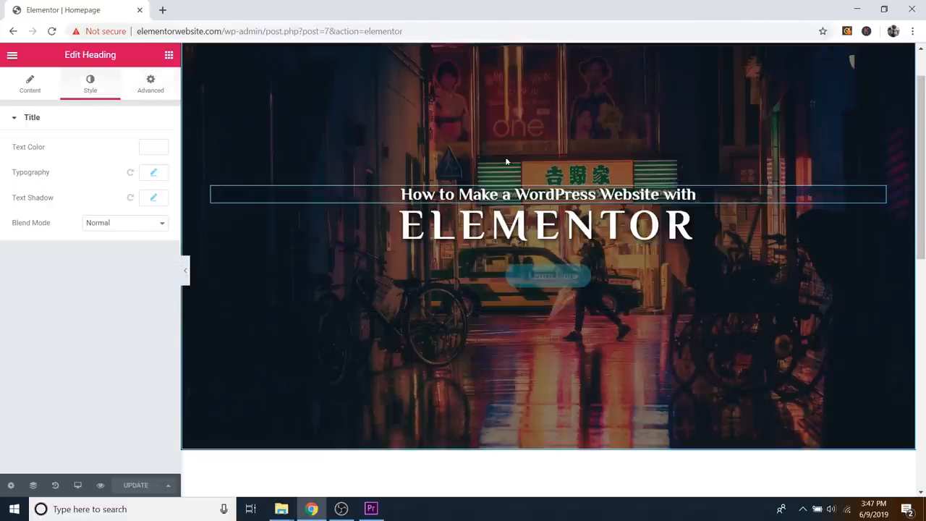
left_click(149, 93)
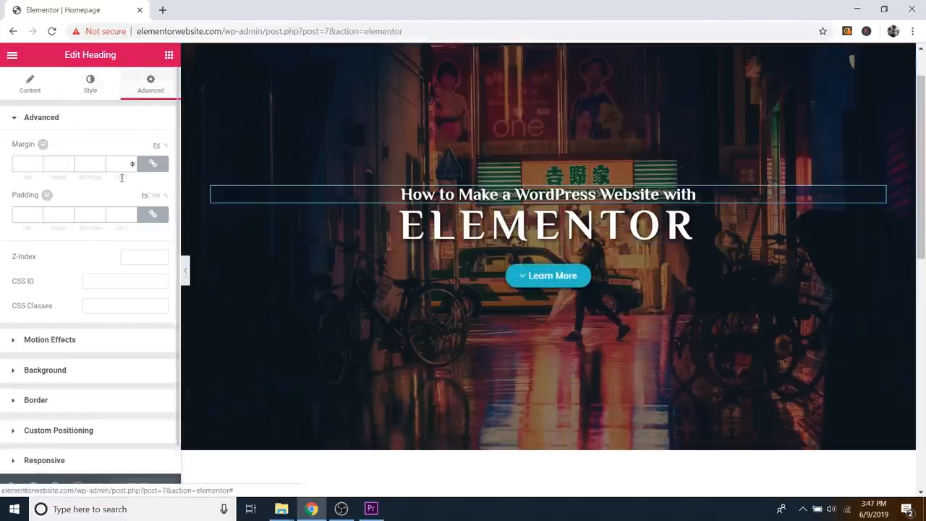
left_click(69, 349)
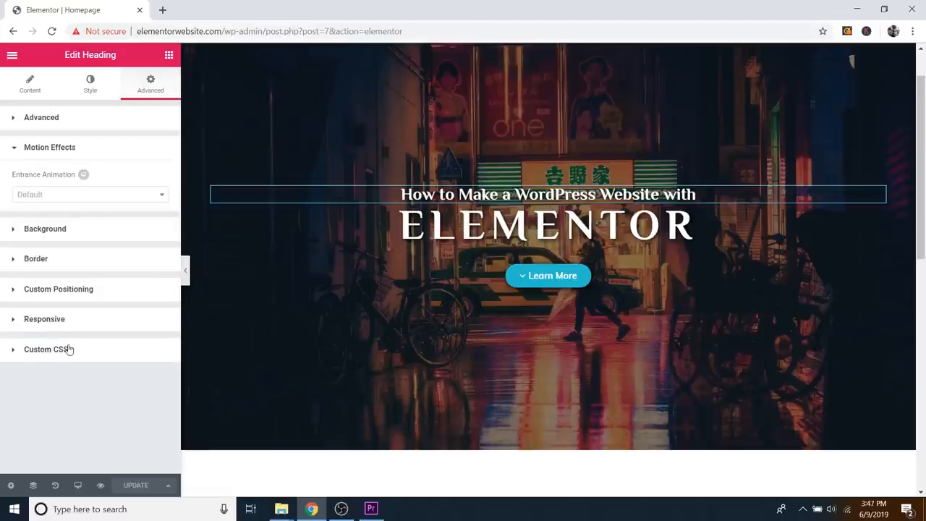
left_click(65, 196)
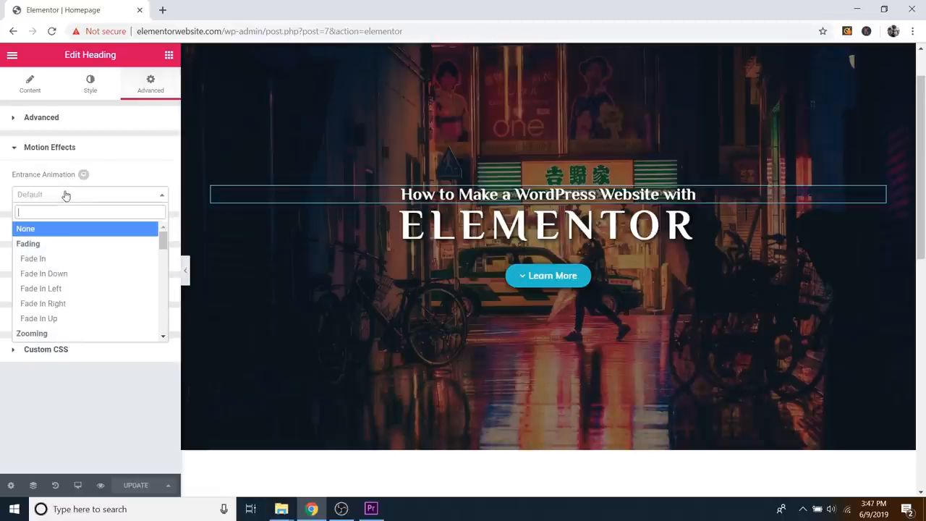
left_click(44, 259)
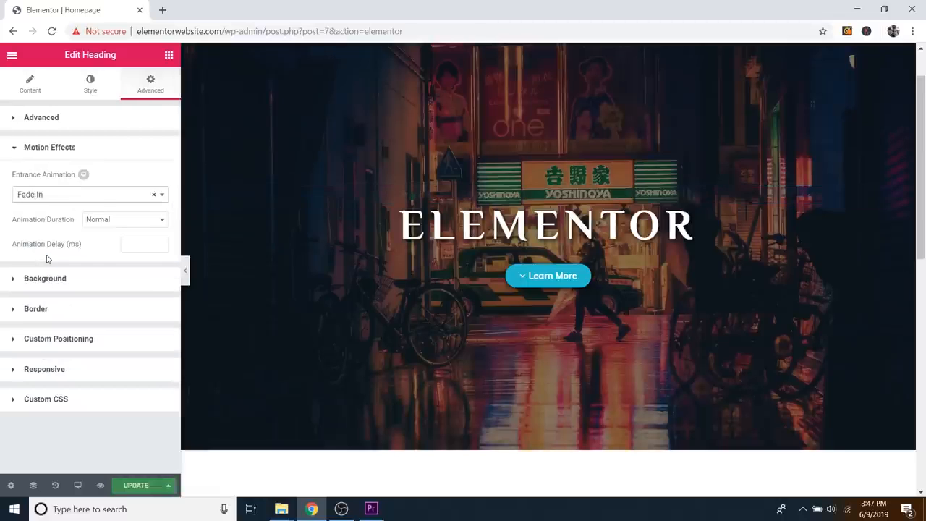
left_click(42, 198)
scroll(62, 260, "down", 2)
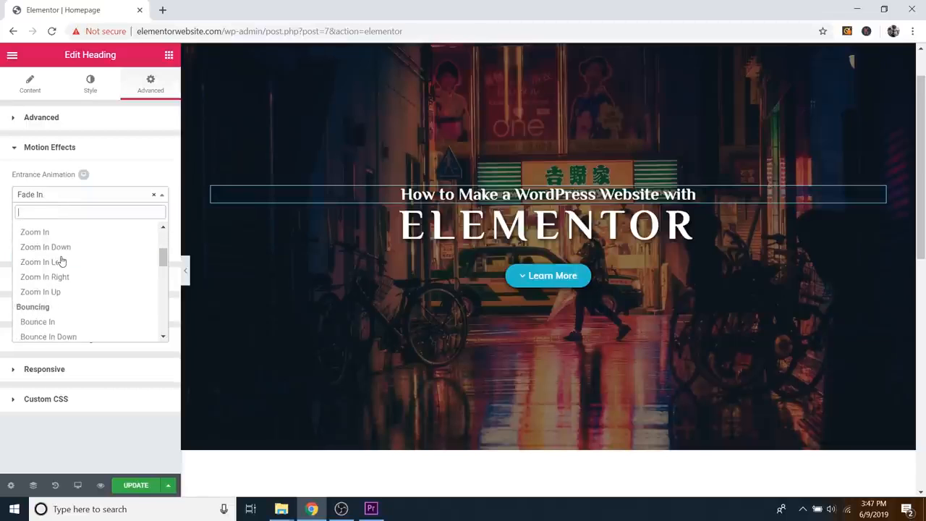
left_click(34, 230)
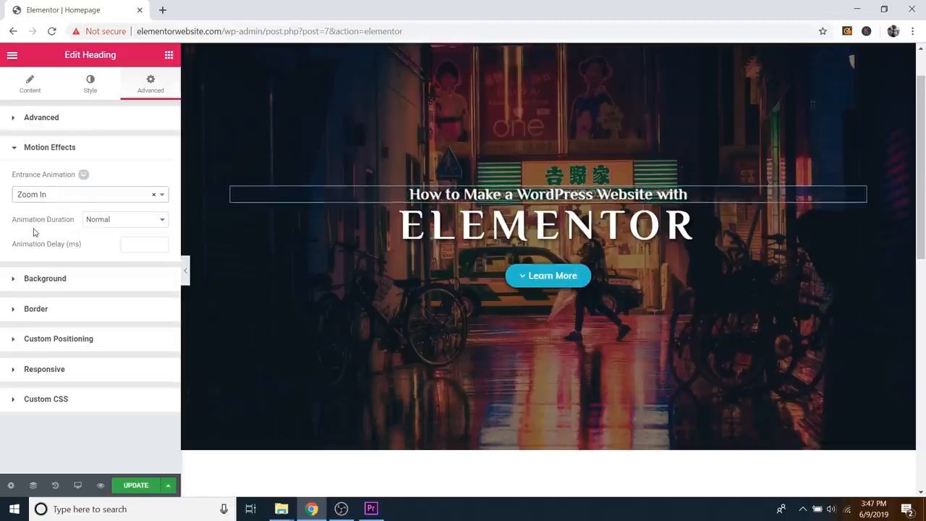
left_click(50, 193)
scroll(52, 269, "down", 1)
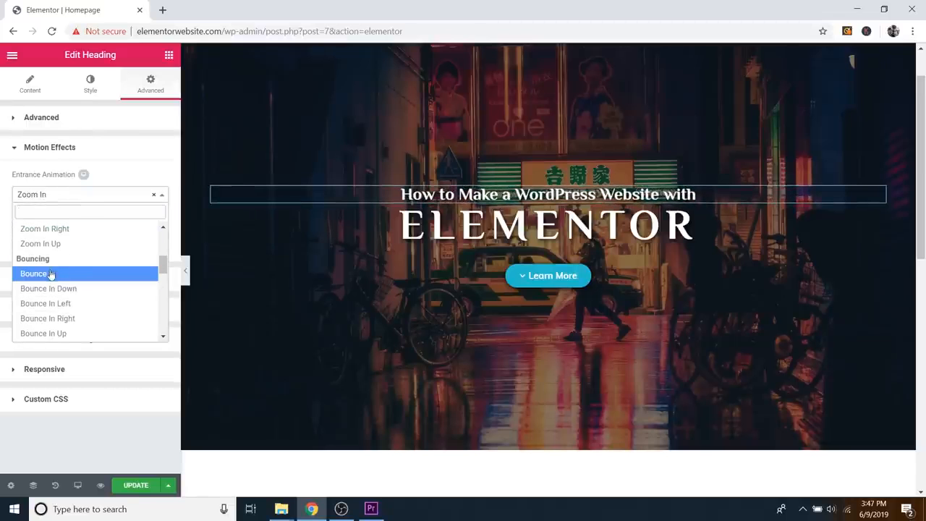
left_click(52, 272)
left_click(45, 197)
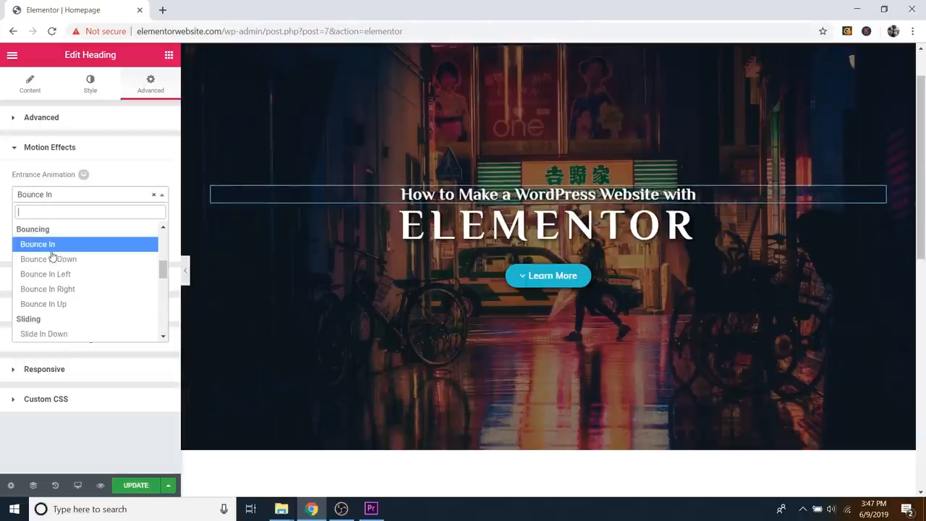
scroll(53, 271, "down", 2)
left_click(45, 289)
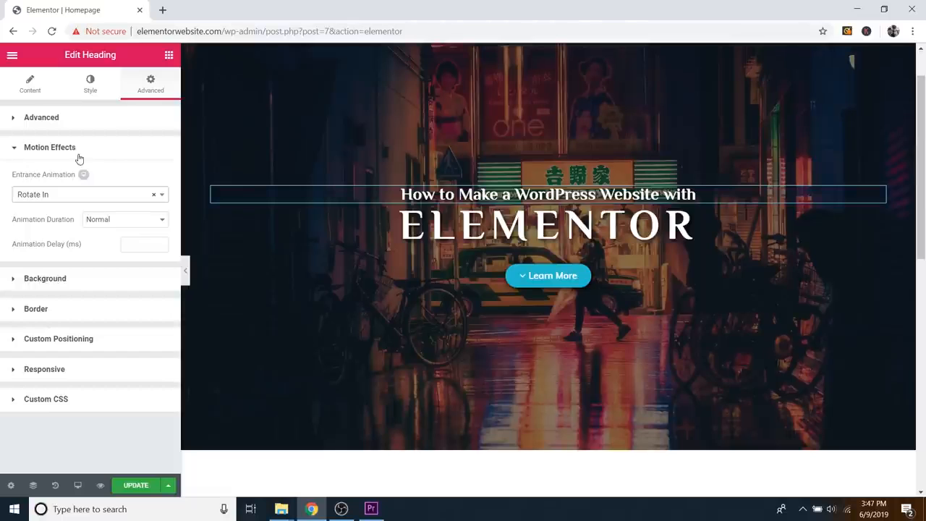
left_click(63, 196)
scroll(68, 274, "up", 5)
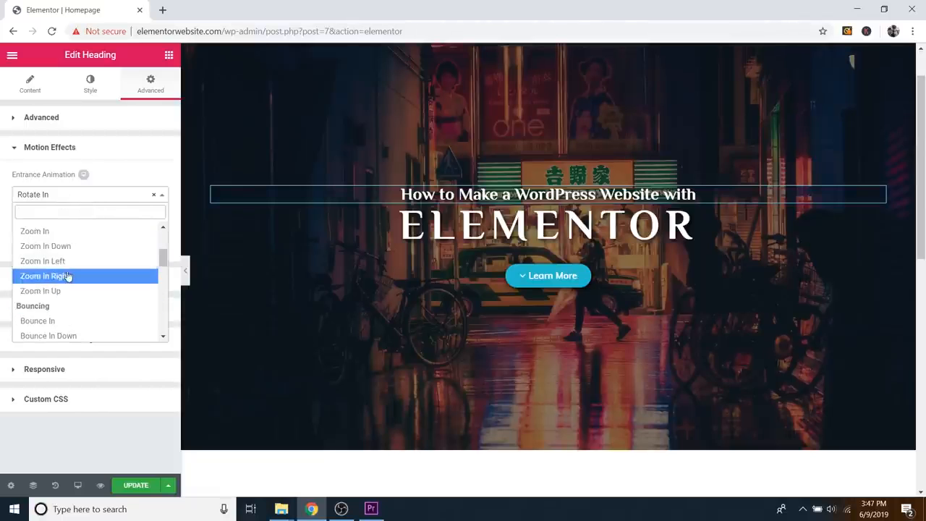
left_click(62, 260)
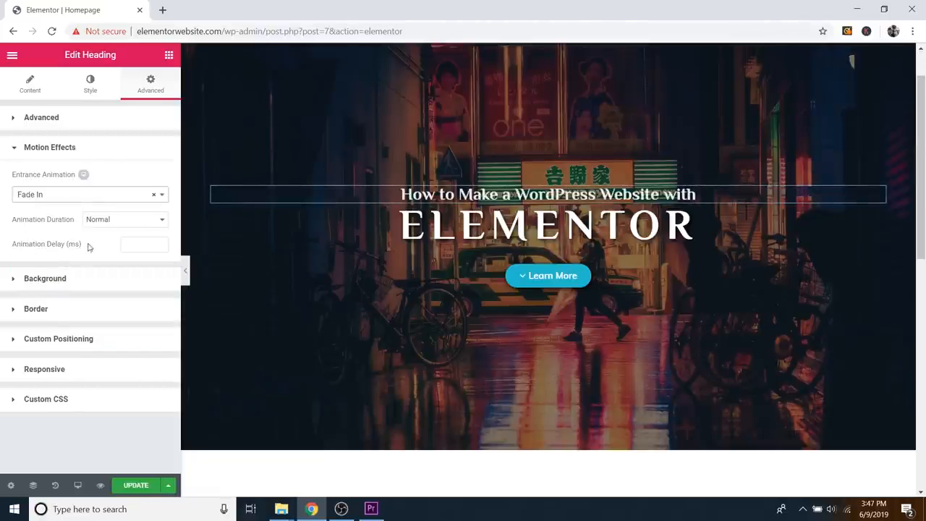
left_click(149, 223)
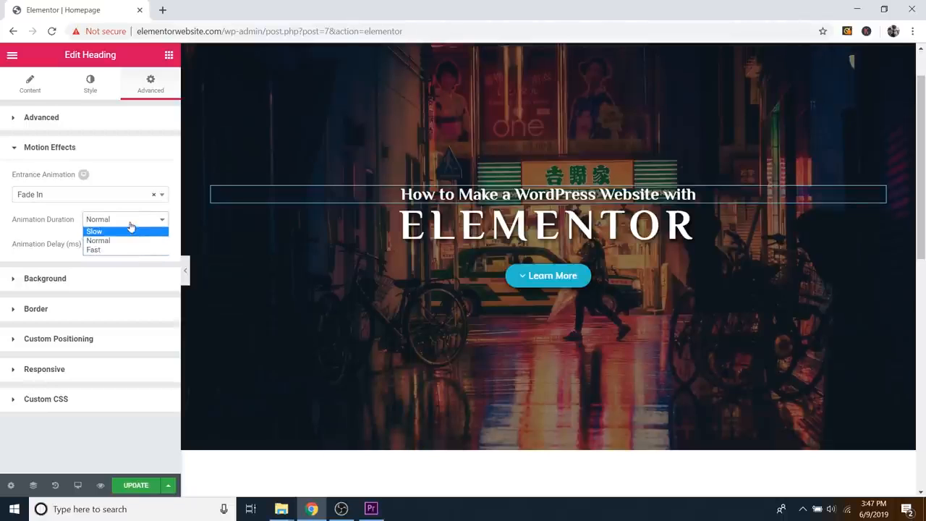
left_click(129, 223)
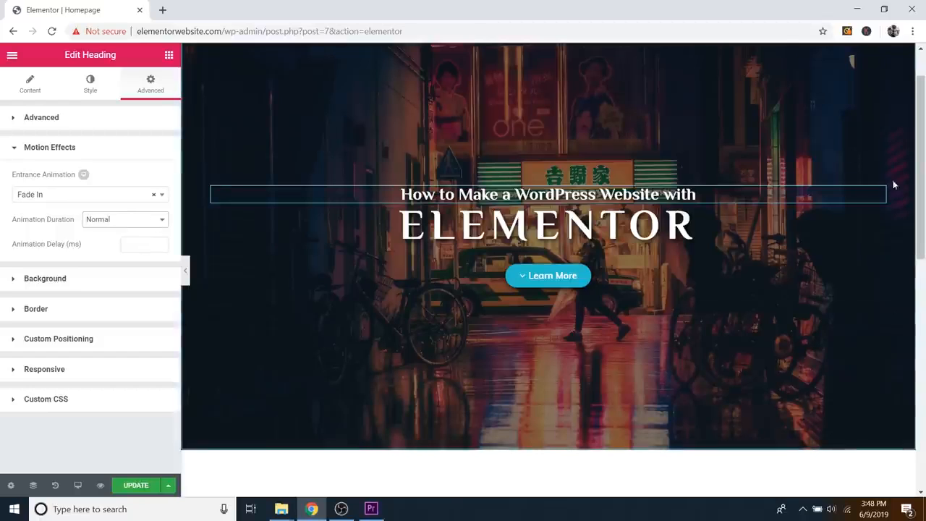
Step: Set the ELEMENTOR heading's entrance animation to Fade In
left_click(879, 214)
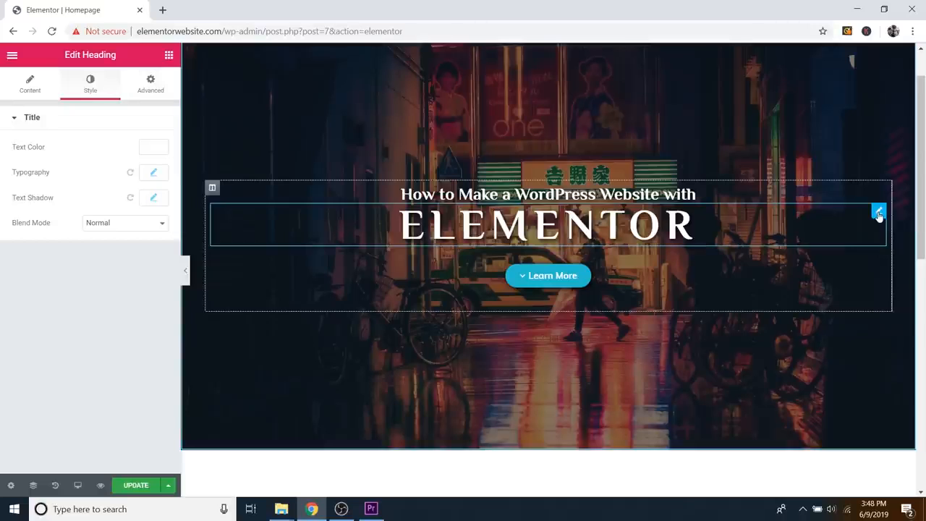
left_click(144, 88)
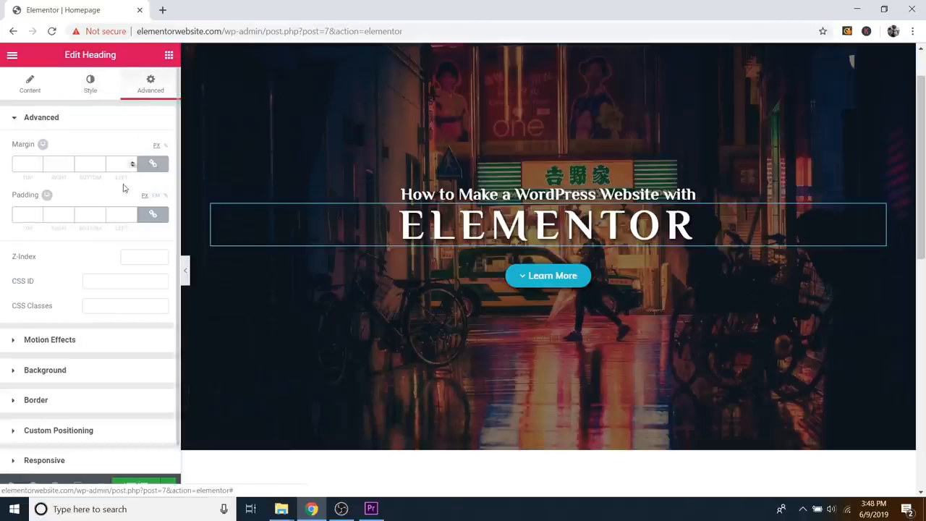
left_click(63, 340)
left_click(59, 194)
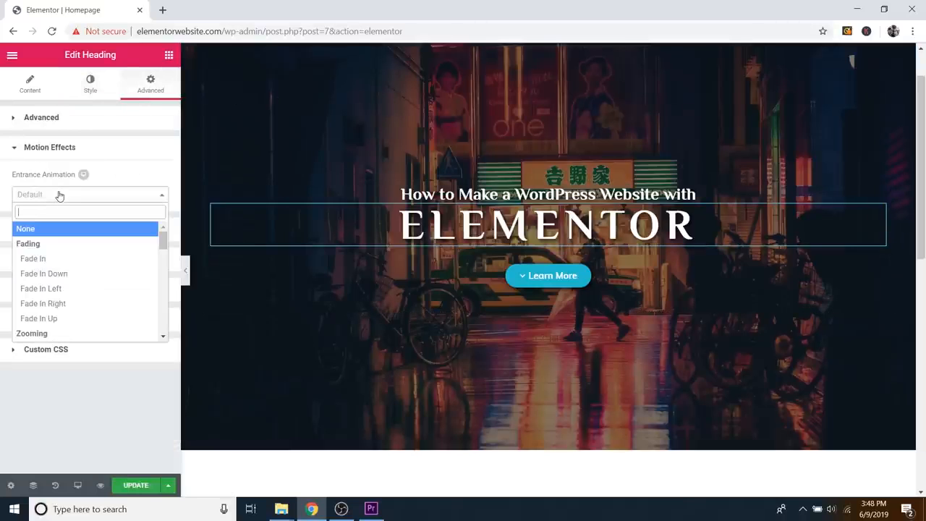
left_click(34, 260)
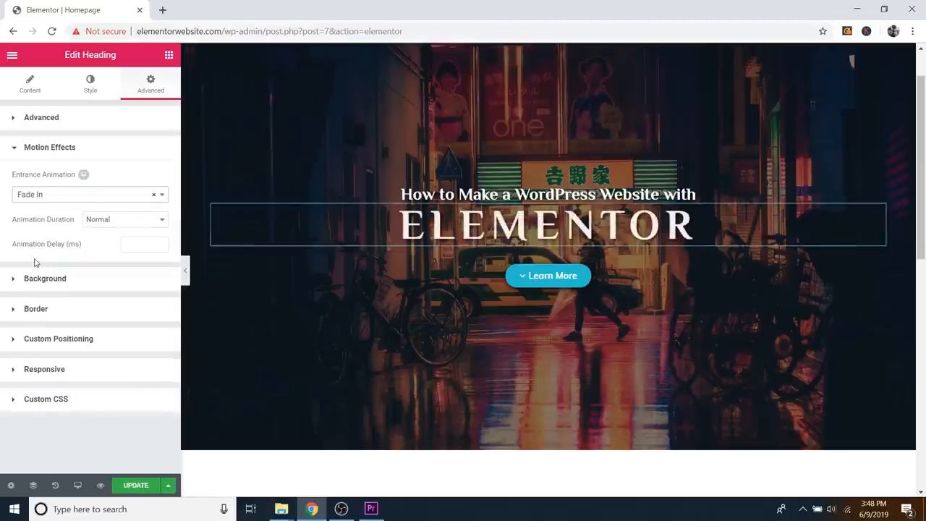
Step: Preview the homepage in a new tab, close the preview, and save the page with Update
left_click(101, 485)
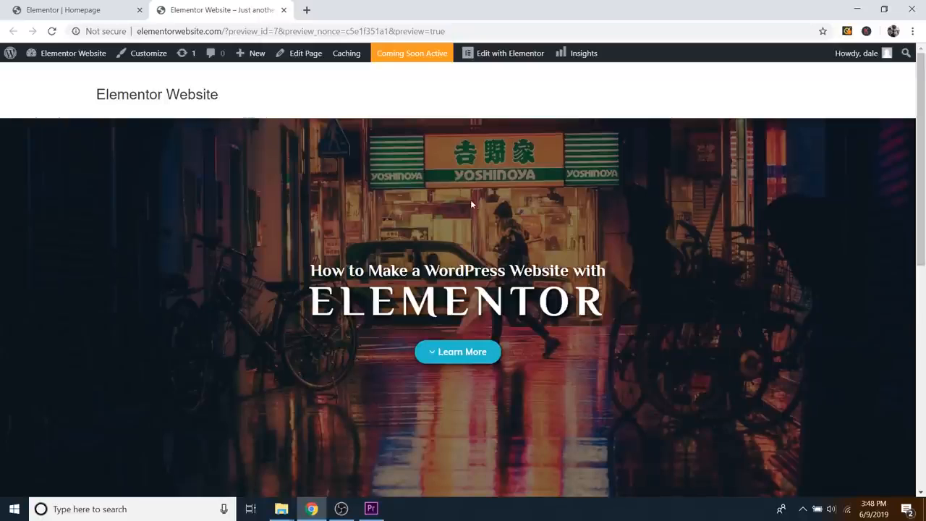
left_click(284, 10)
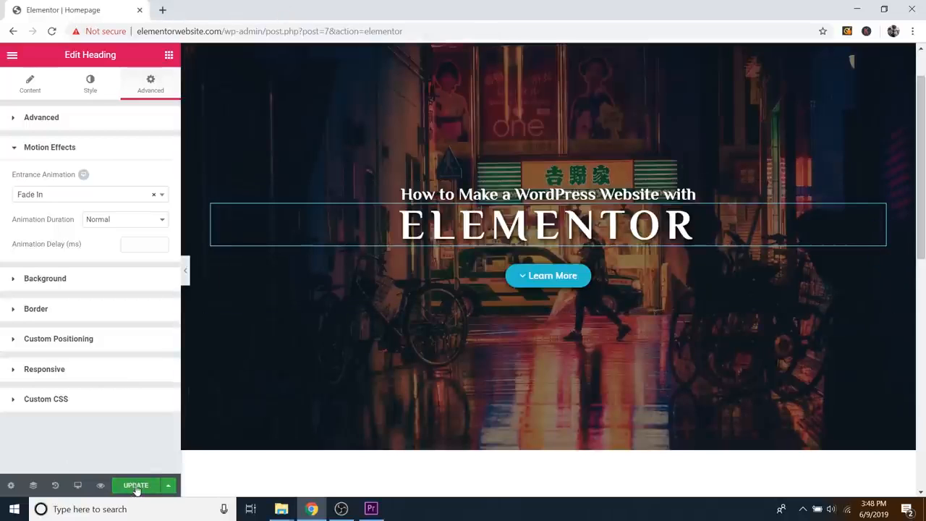
left_click(136, 486)
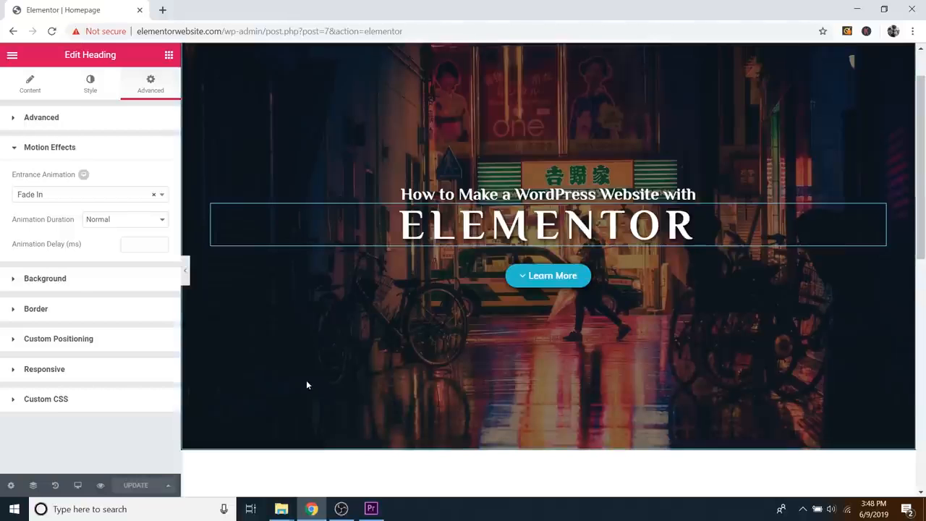
scroll(575, 338, "up", 1)
scroll(583, 340, "down", 1)
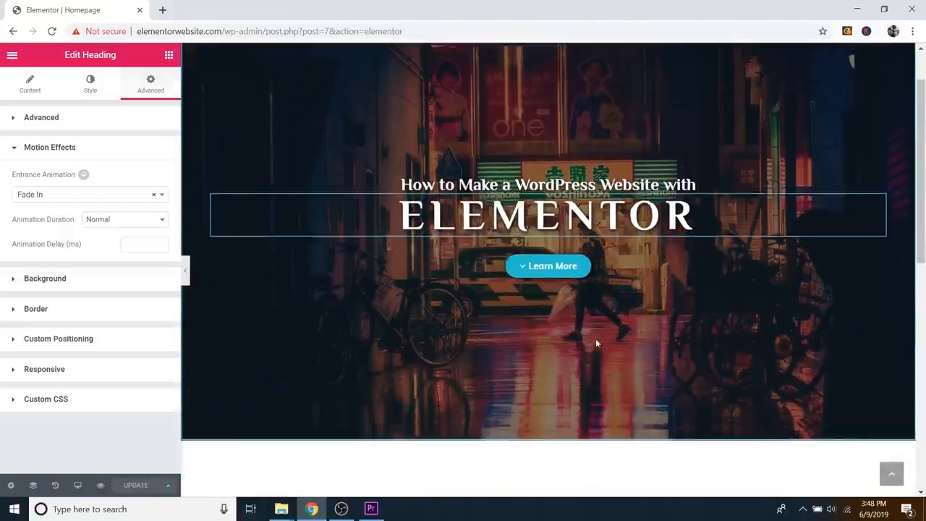
scroll(571, 353, "up", 1)
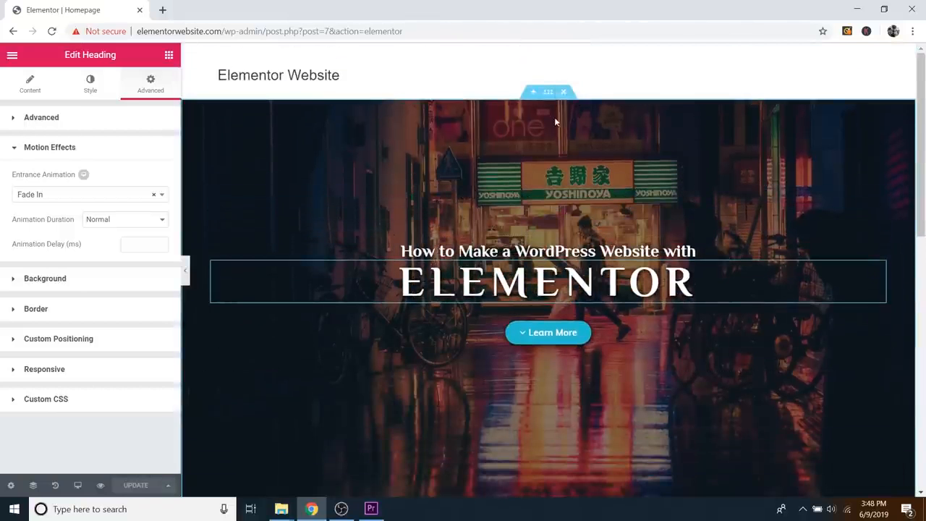
scroll(633, 326, "down", 1)
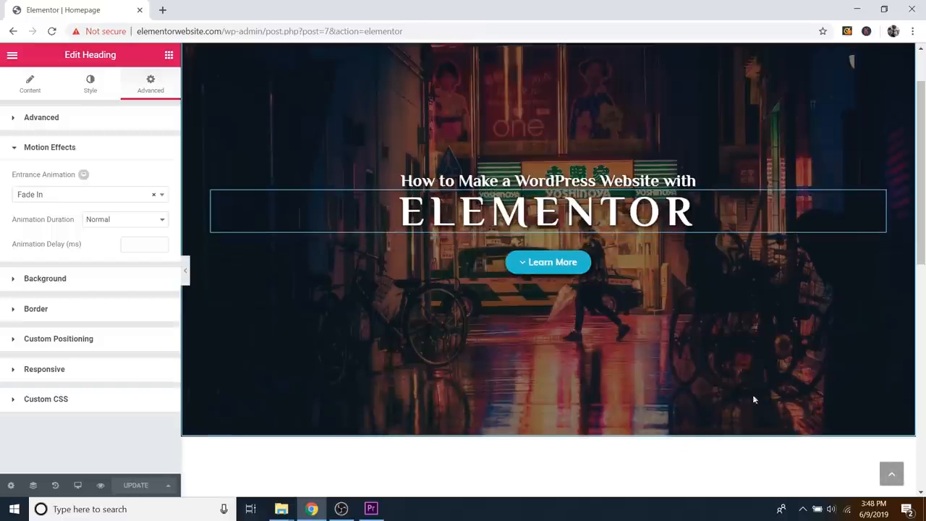
scroll(634, 355, "up", 1)
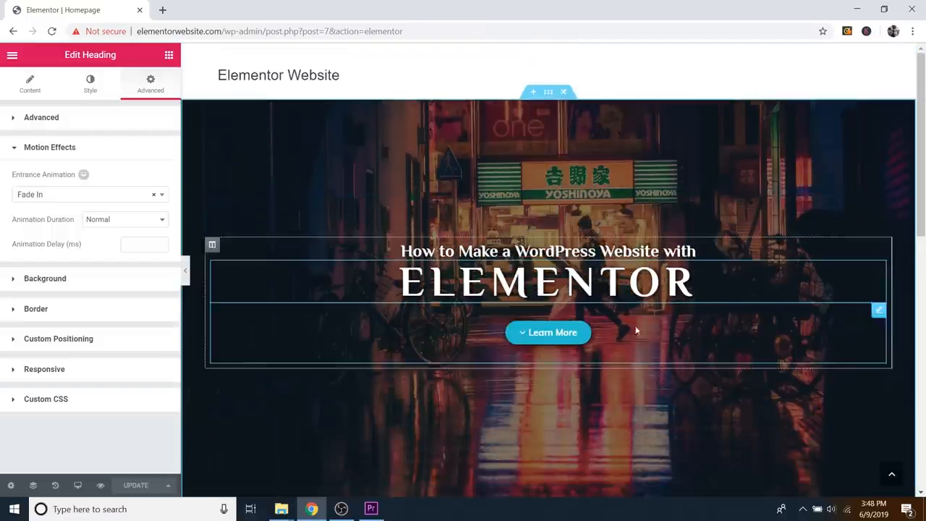
Step: Set the hero section's top Shape Divider type to Mountains
left_click(548, 93)
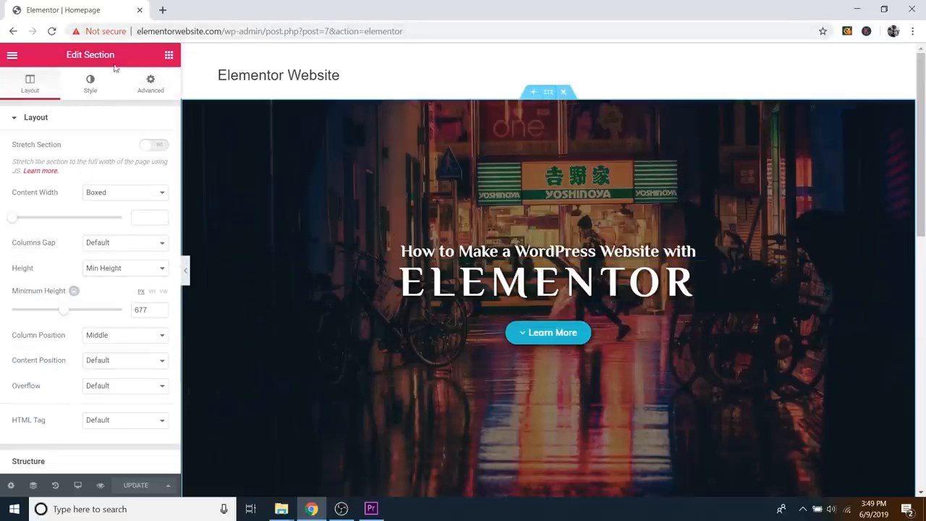
left_click(91, 83)
scroll(103, 288, "down", 2)
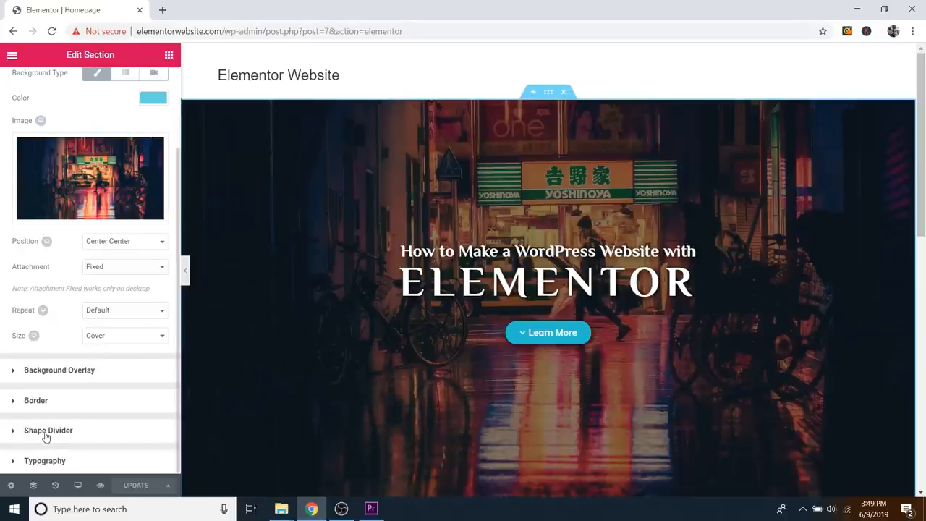
left_click(45, 432)
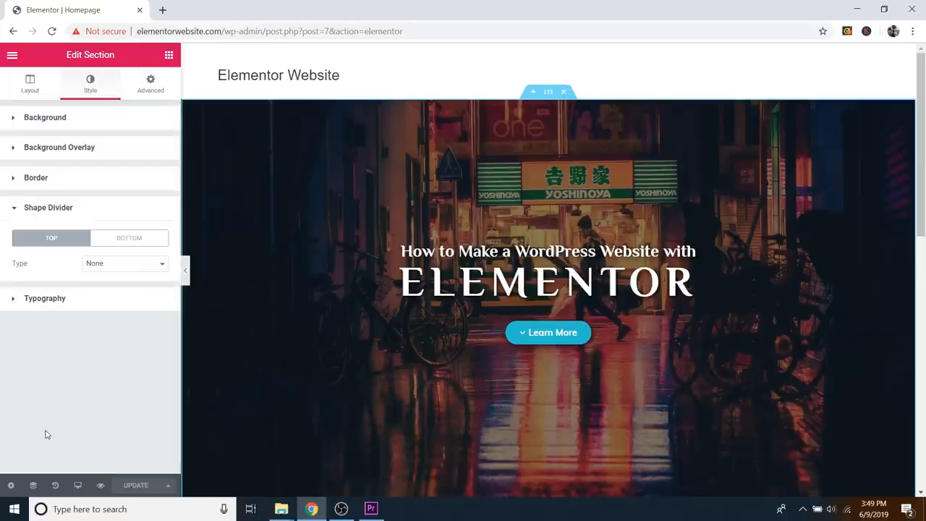
left_click(107, 268)
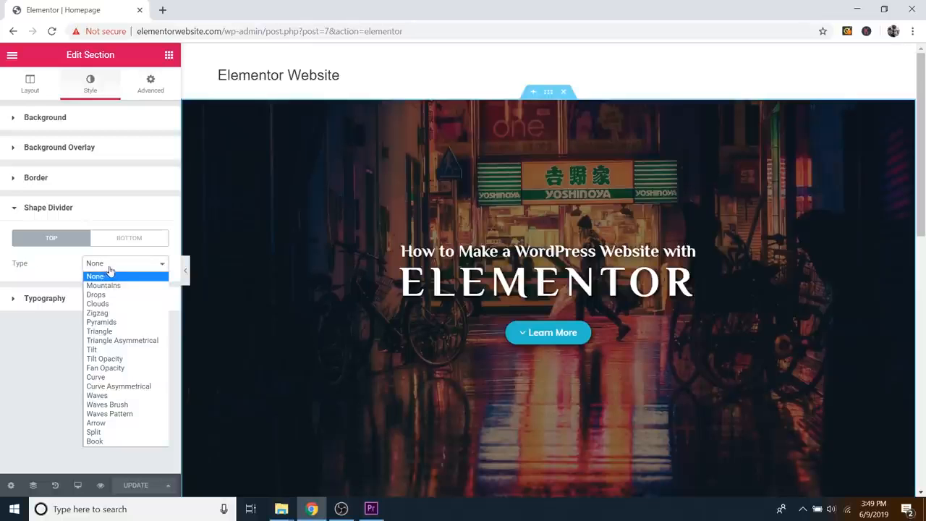
left_click(108, 285)
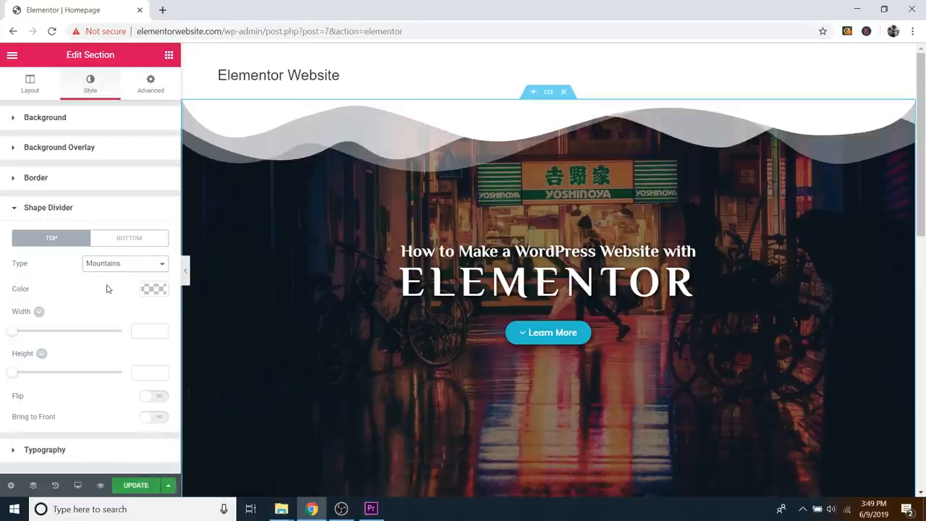
scroll(516, 212, "down", 1)
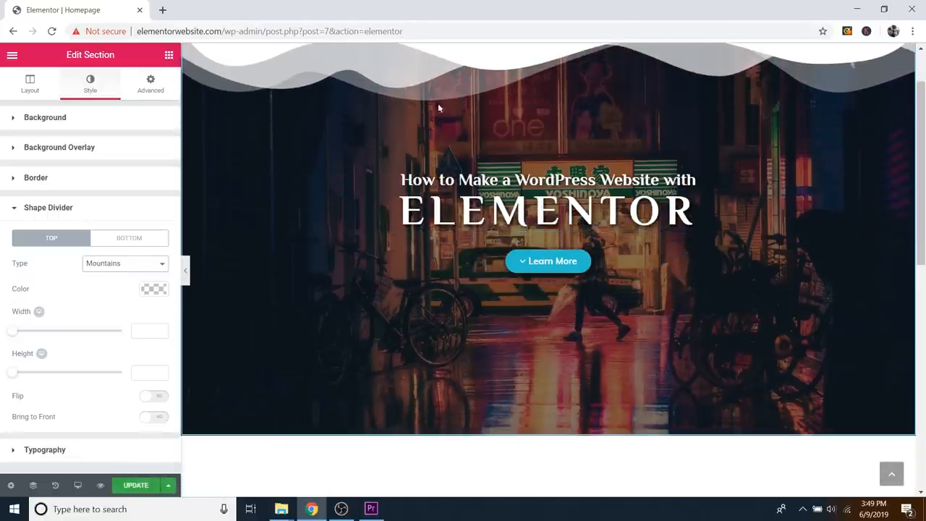
scroll(630, 107, "up", 1)
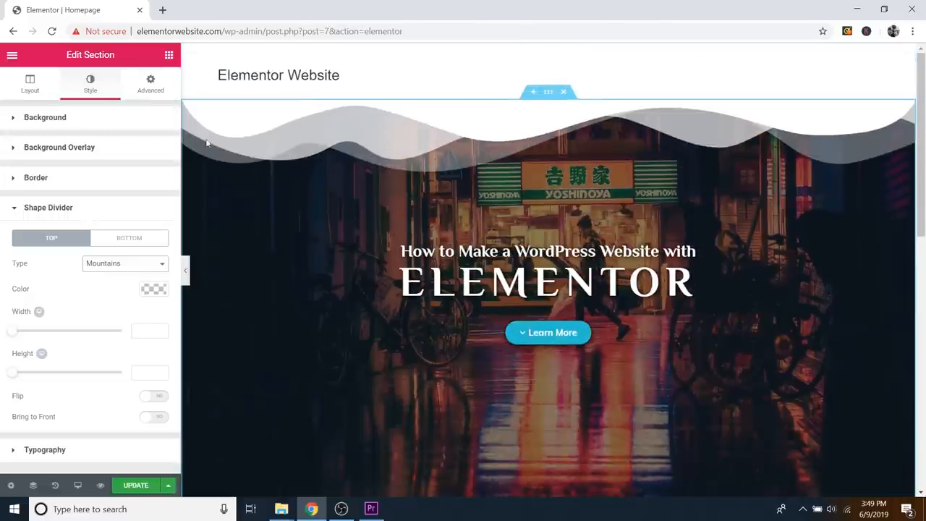
Step: Set the hero section's bottom shape divider type to Mountains
left_click(129, 240)
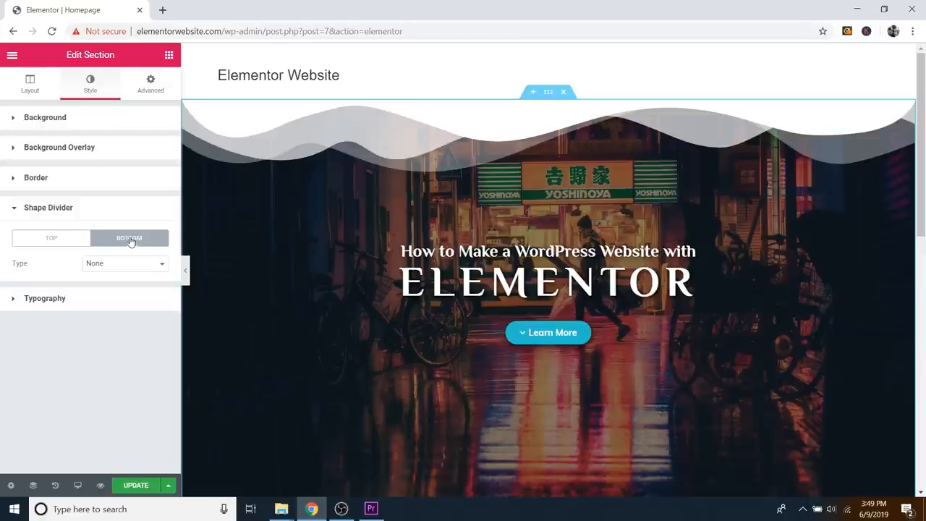
left_click(124, 263)
left_click(128, 287)
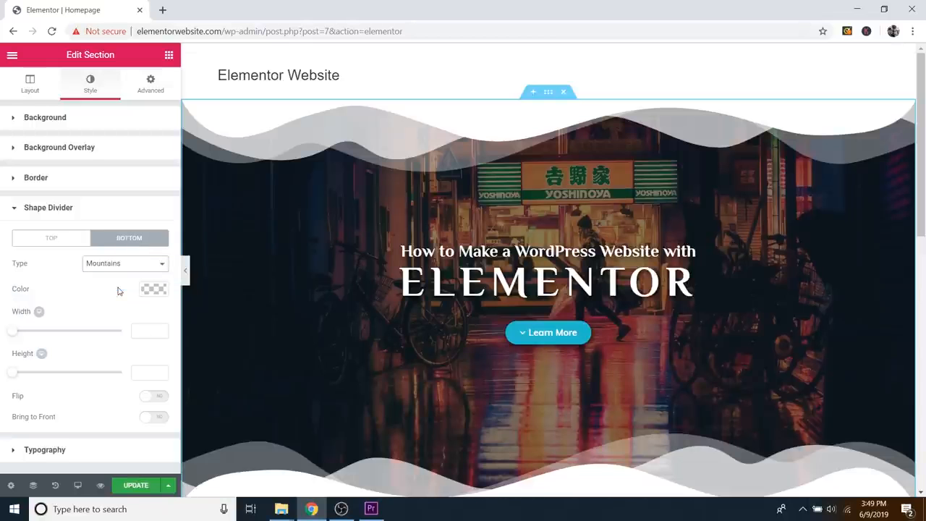
scroll(446, 242, "down", 1)
scroll(446, 242, "up", 1)
Step: Remove the top shape divider so only the bottom keeps one
left_click(70, 244)
left_click(107, 266)
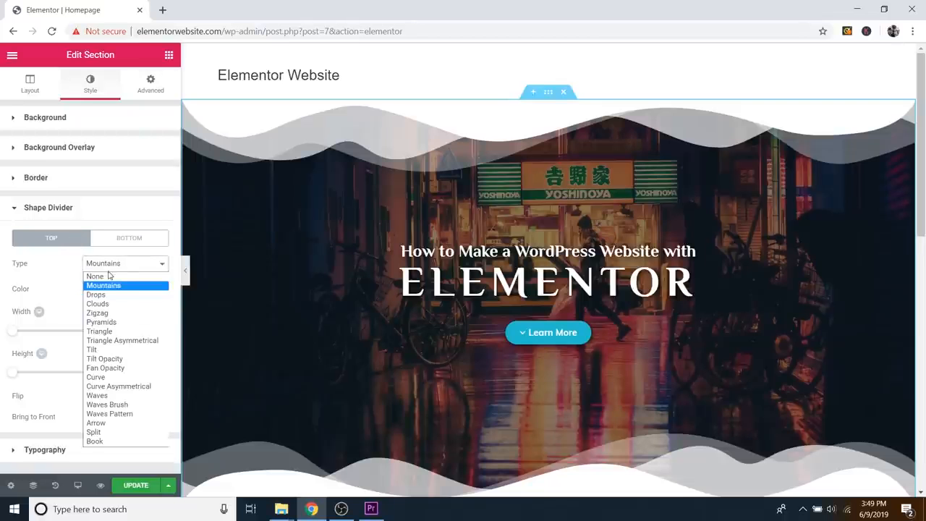
left_click(105, 281)
key("Up")
scroll(569, 233, "down", 1)
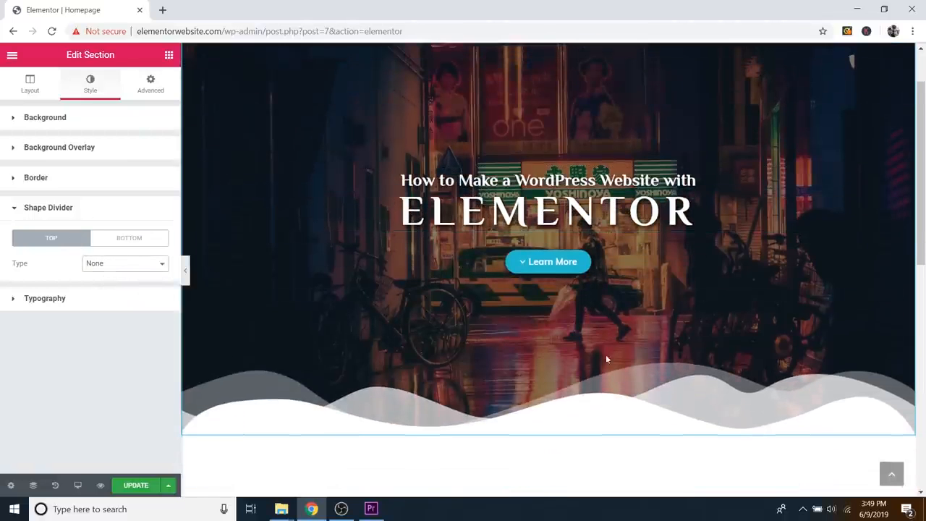
Step: Resize the bottom mountains divider to width 266 and height 151
left_click(124, 241)
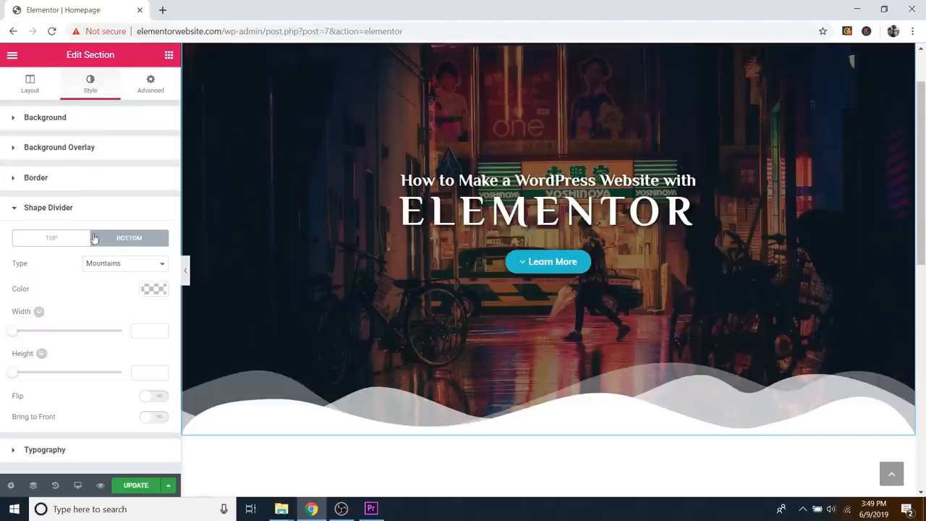
left_click(70, 246)
left_click(127, 237)
left_click(79, 236)
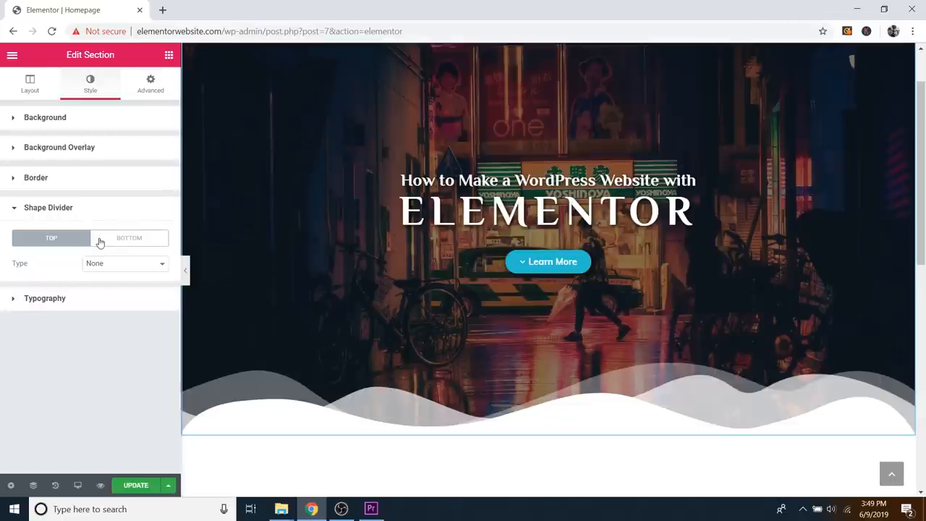
left_click(139, 241)
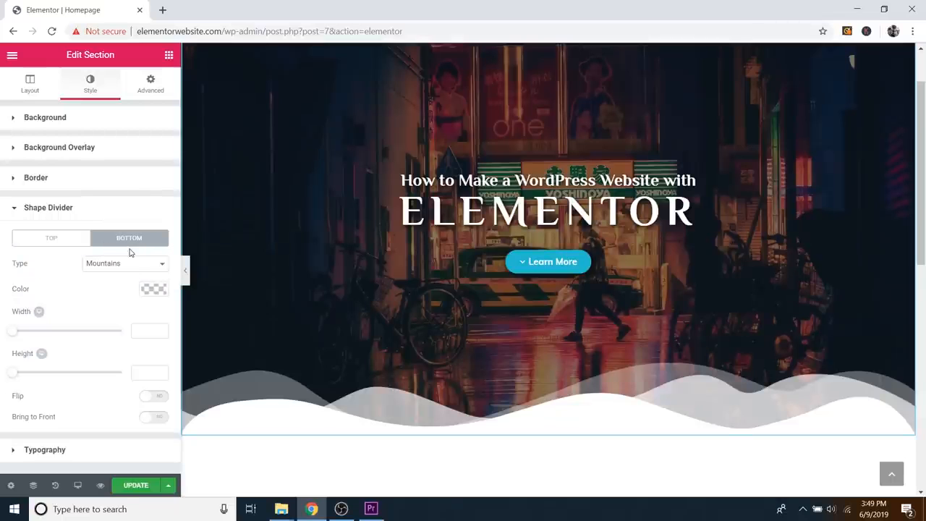
left_click_drag(18, 334, 106, 330)
left_click_drag(12, 375, 45, 372)
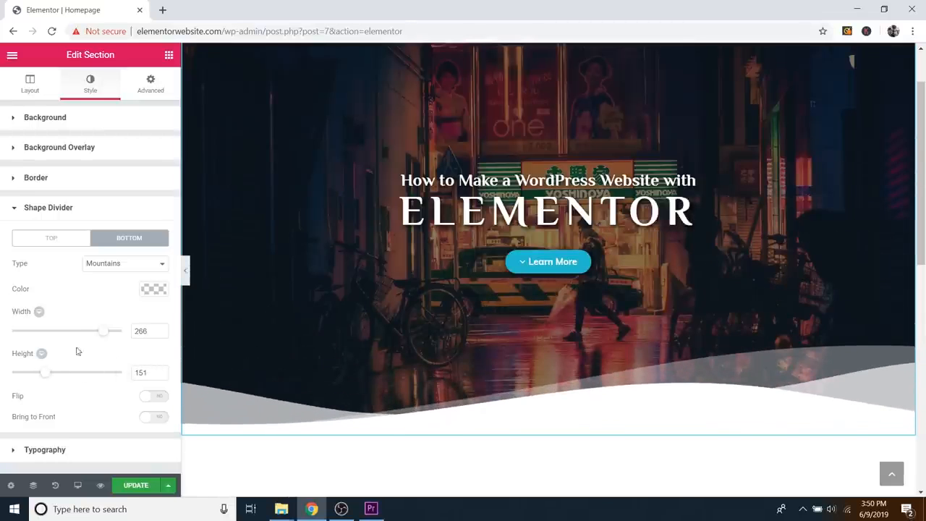
Step: Try the Drops, then the Curve shape on the hero's bottom divider, adjusting their size sliders
left_click(121, 264)
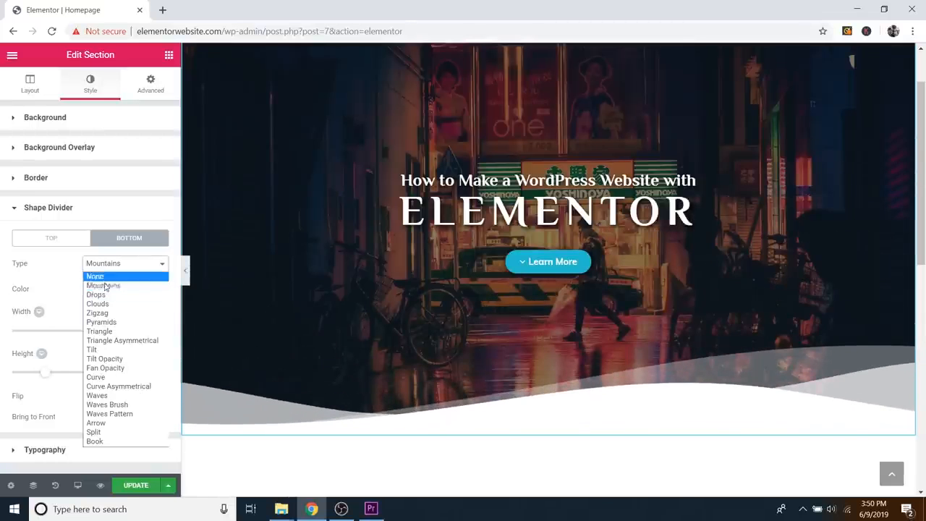
left_click(102, 296)
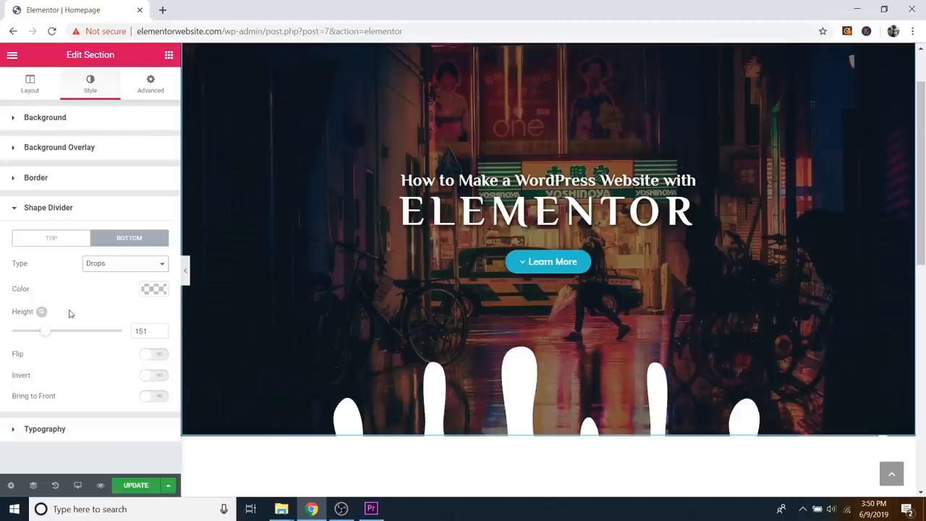
mouse_move(46, 338)
left_mouse_down()
mouse_move(36, 337)
mouse_move(58, 337)
mouse_move(33, 337)
mouse_move(53, 338)
left_mouse_up()
left_click(119, 265)
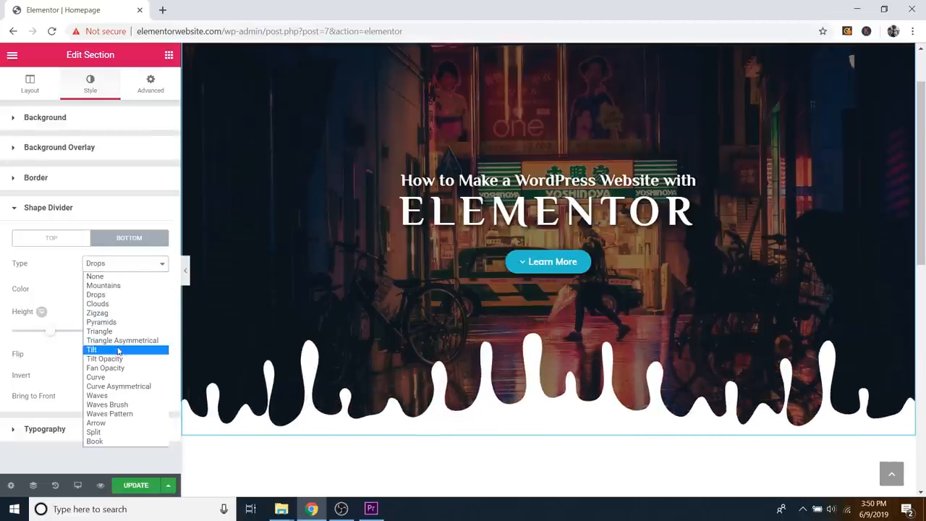
left_click(107, 377)
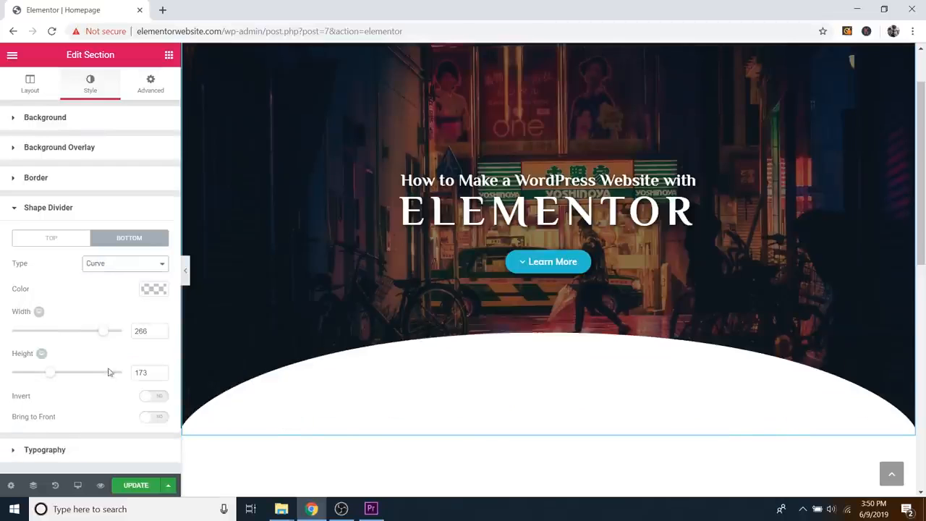
left_click_drag(93, 336, 26, 374)
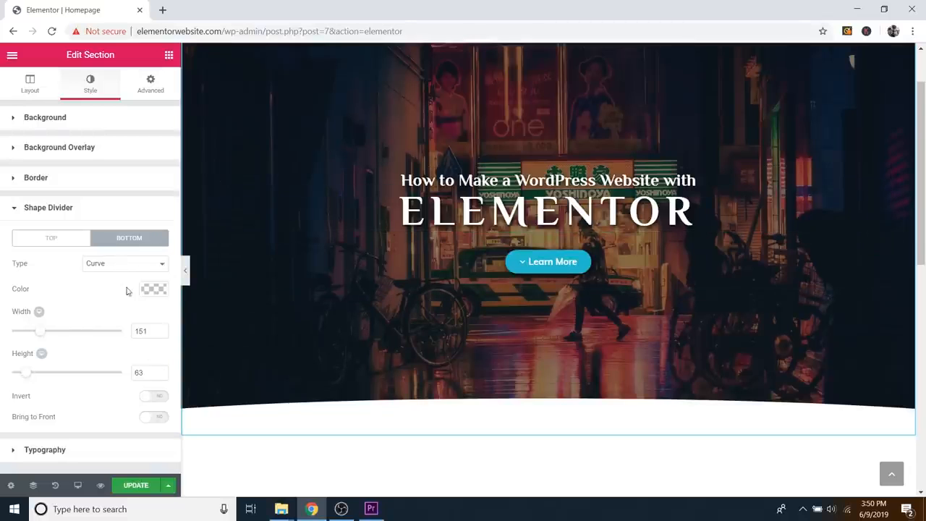
Step: Set the bottom shape divider type to None and switch to the Top divider settings
left_click(133, 265)
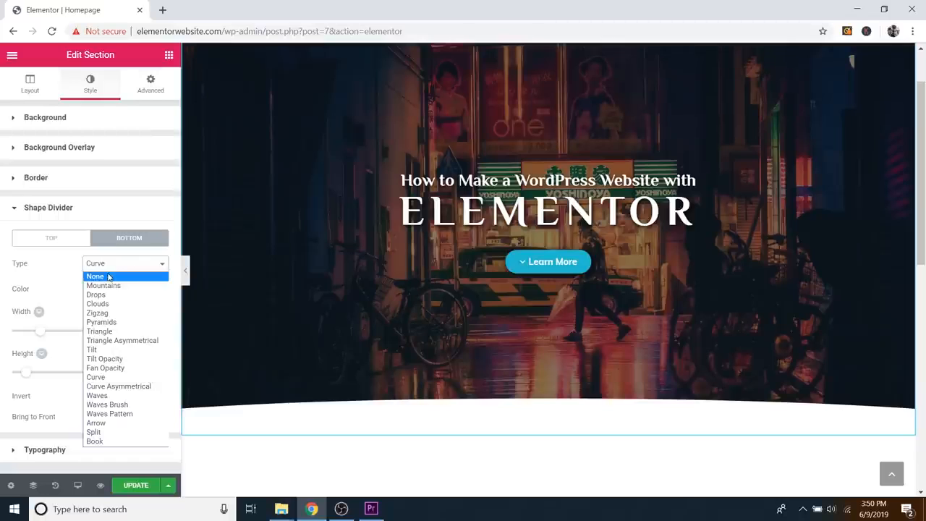
left_click(109, 272)
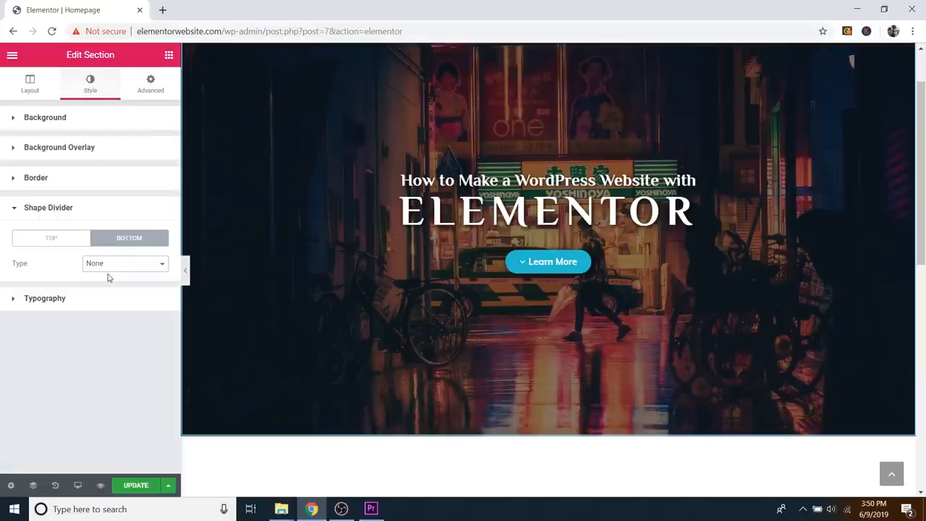
left_click(74, 249)
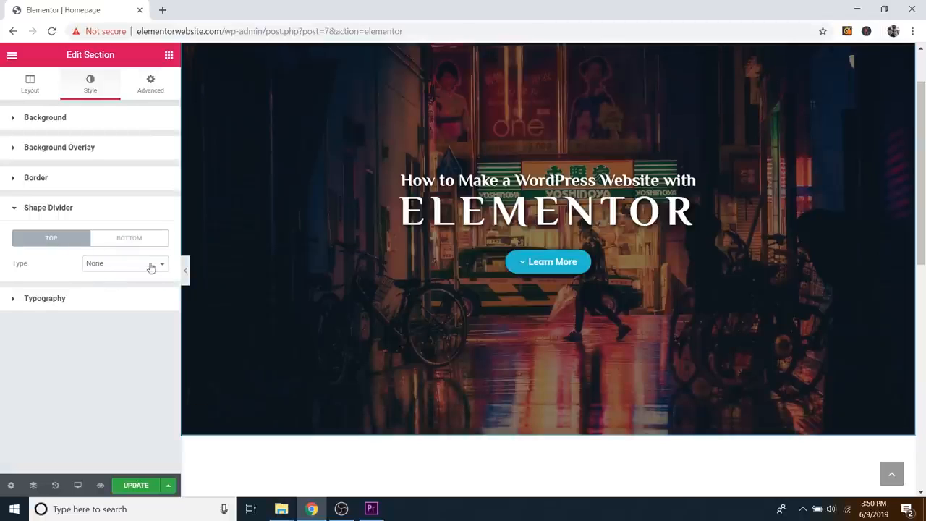
Step: Save the page changes with Update
left_click(136, 485)
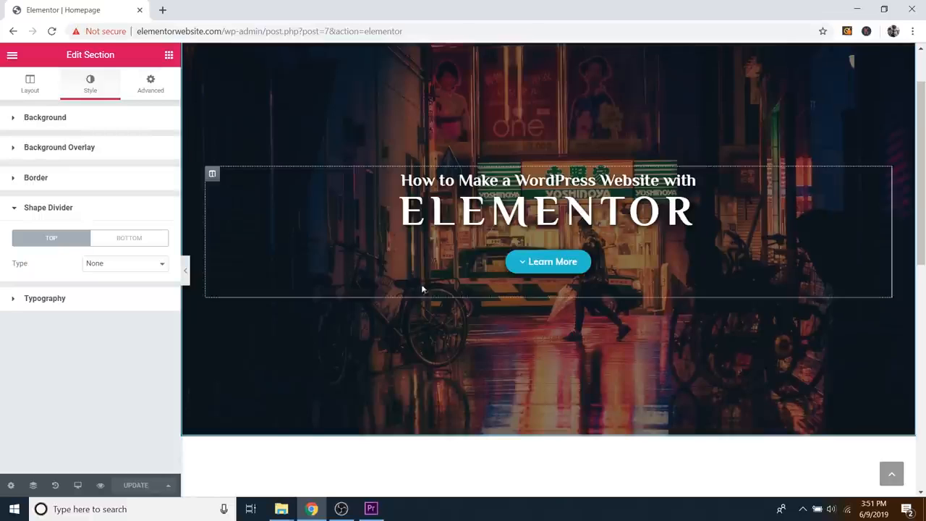
scroll(405, 332, "down", 2)
scroll(423, 317, "down", 2)
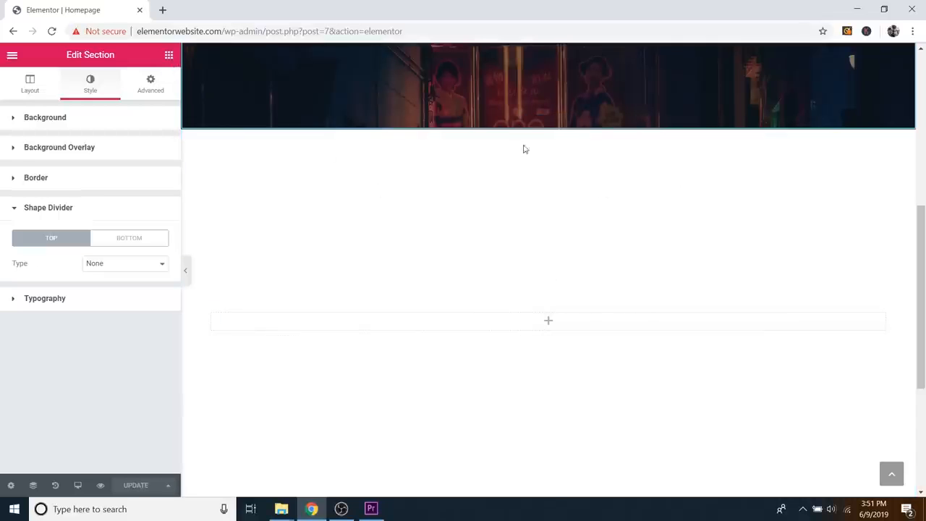
Step: Delete the empty section below the hero and add a new two-column section
left_click(565, 124)
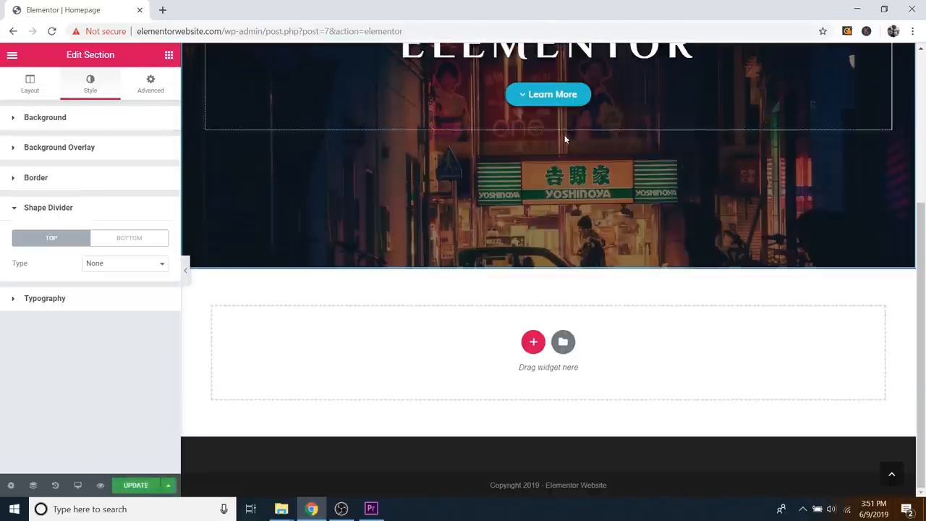
left_click(533, 343)
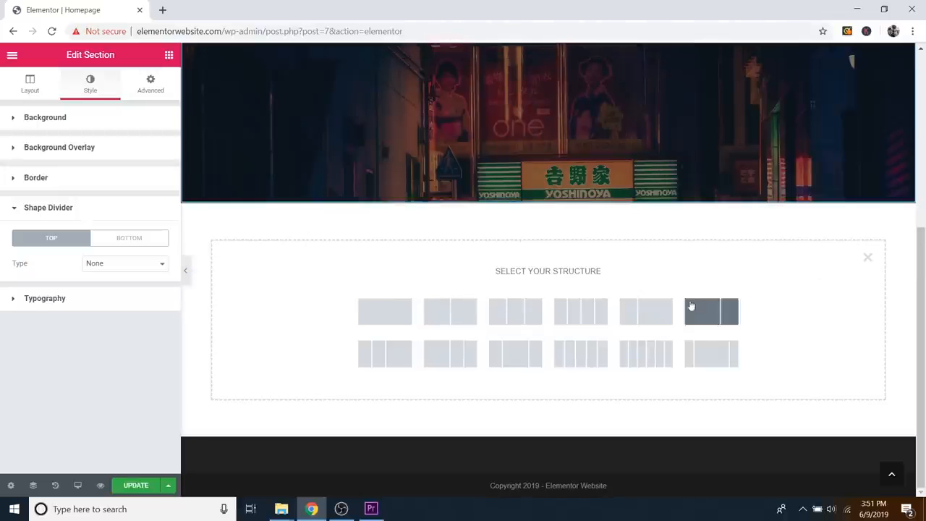
left_click(438, 313)
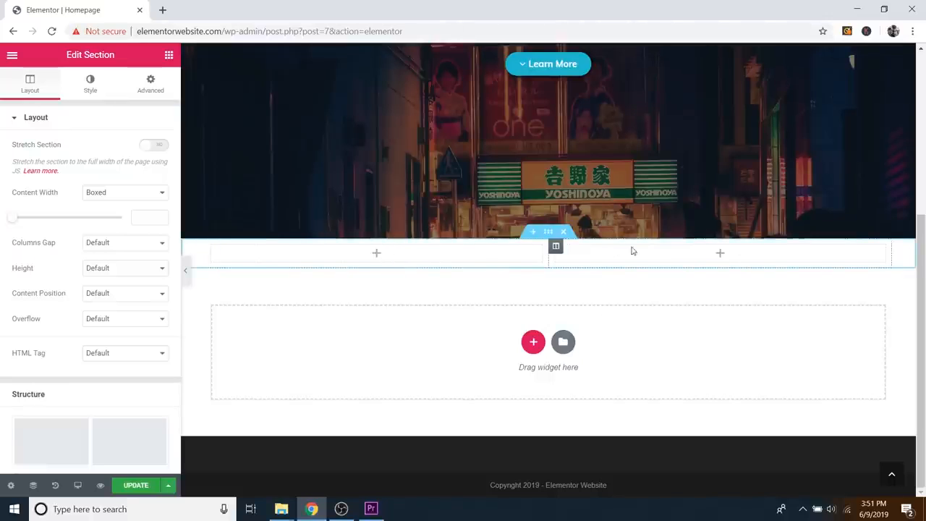
Step: Drop an Image widget into the left column, then delete it again
left_click(169, 57)
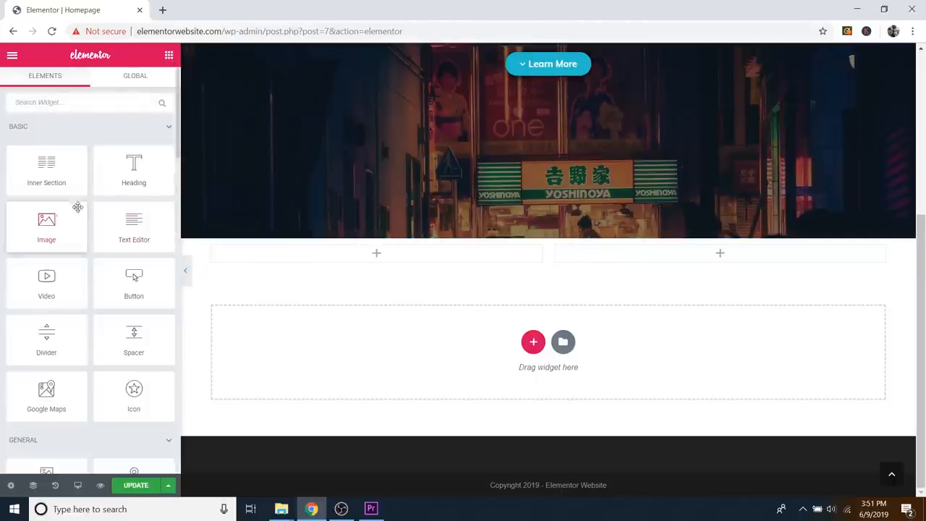
left_click_drag(54, 230, 366, 260)
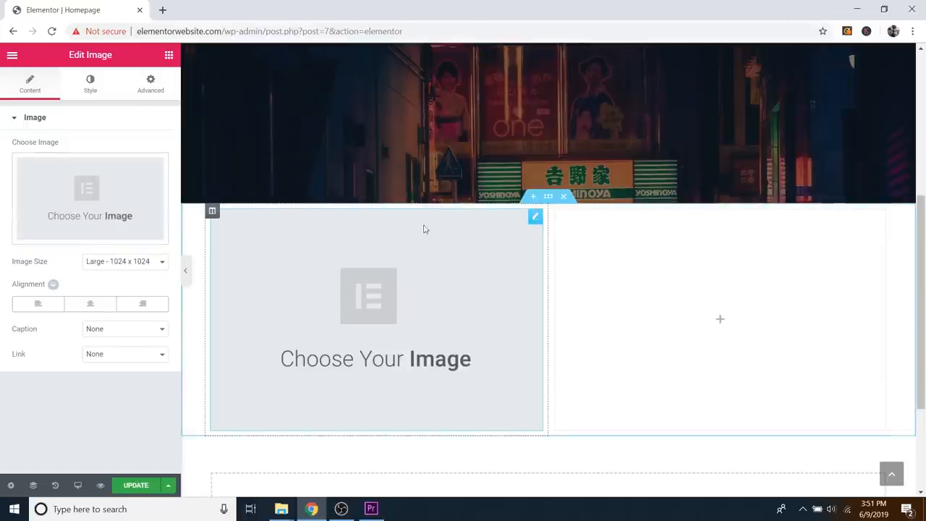
right_click(536, 221)
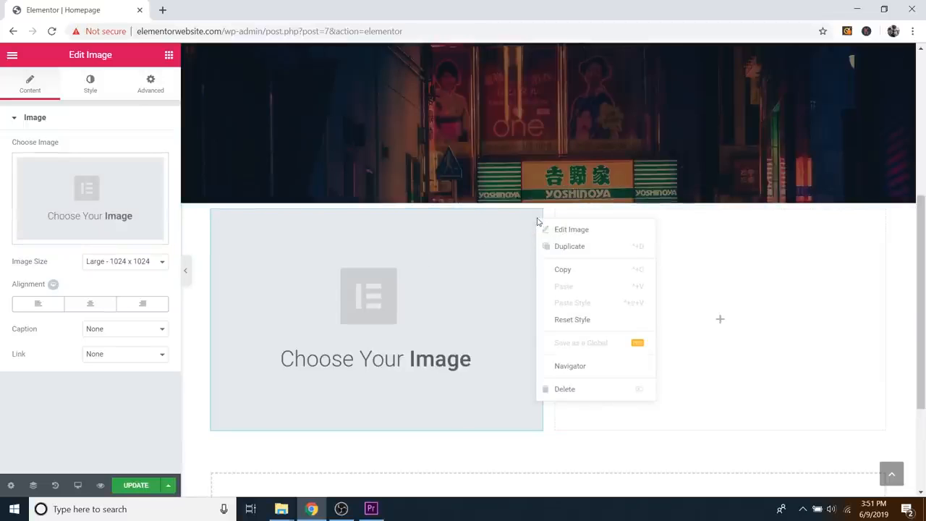
left_click(561, 391)
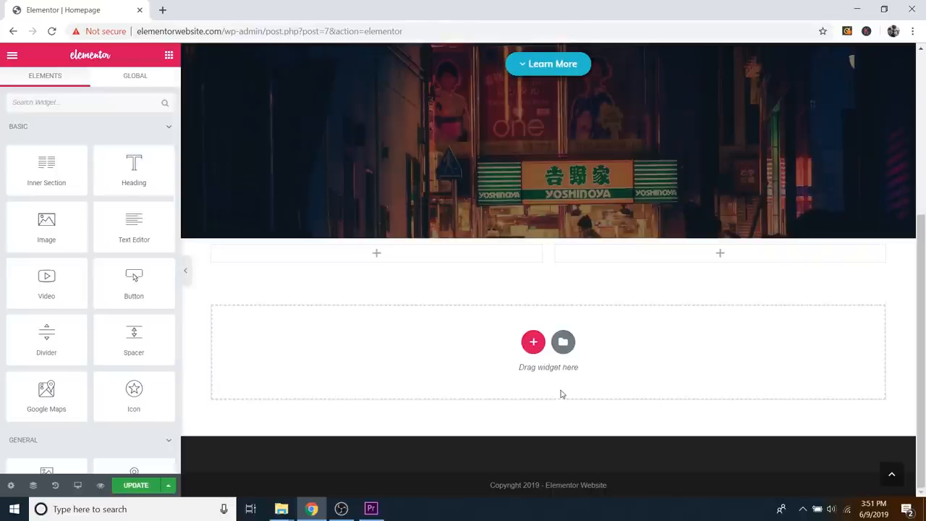
Step: Add a star Icon widget and a London Google Maps widget to the left column
scroll(105, 267, "down", 2)
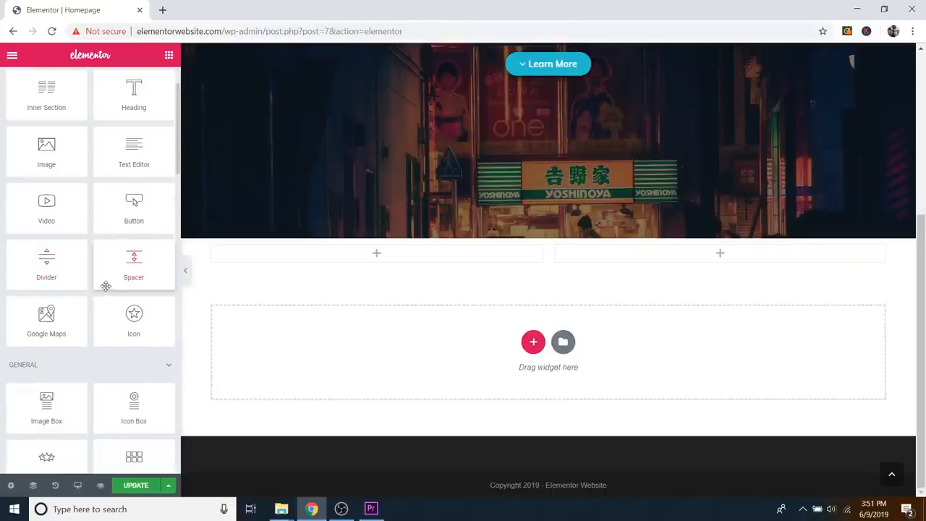
left_click_drag(135, 259, 374, 264)
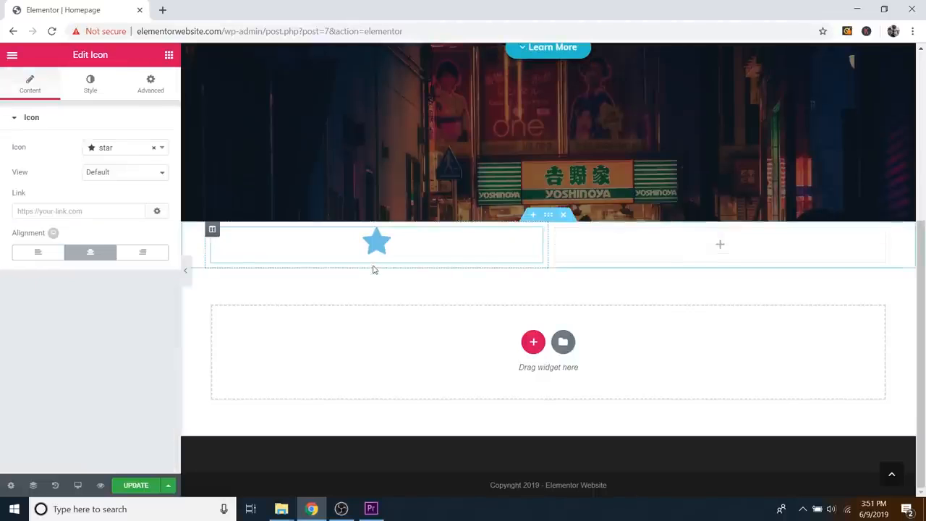
left_click(168, 55)
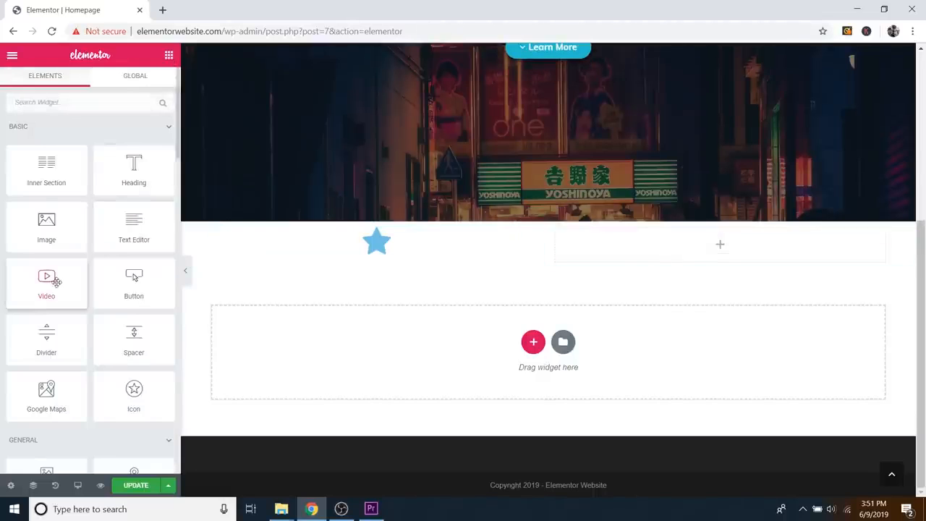
scroll(99, 297, "down", 2)
scroll(101, 296, "down", 2)
left_click_drag(54, 178, 414, 259)
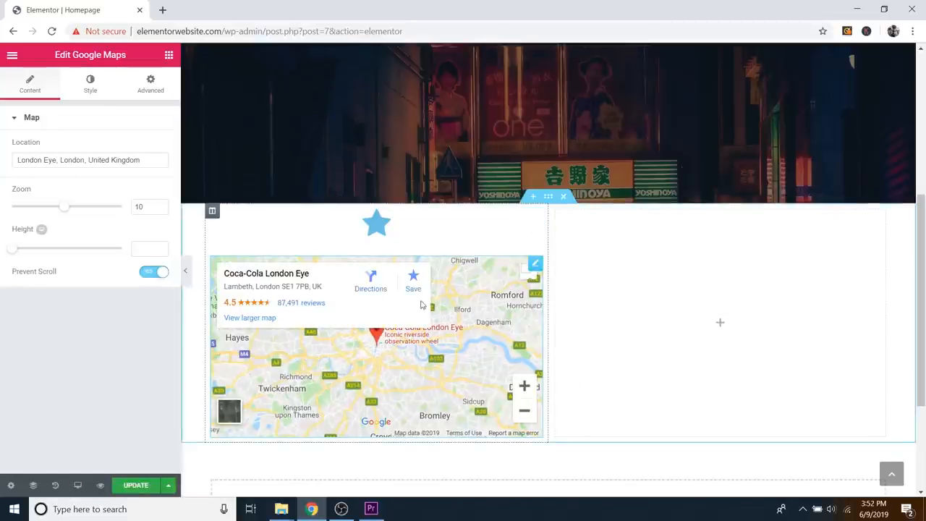
Step: Add a My Skill Progress Bar to the right column and set it to 79%
left_click(169, 56)
scroll(109, 264, "down", 5)
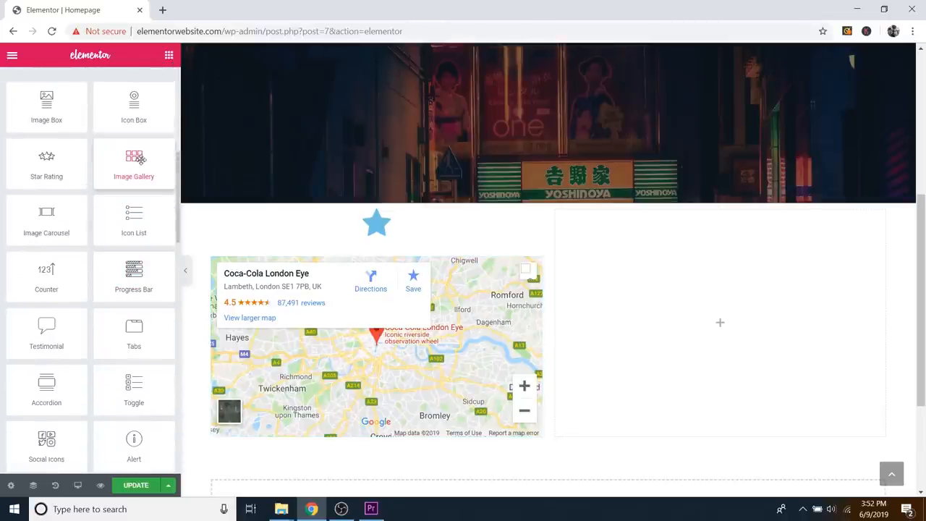
left_click_drag(133, 275, 732, 316)
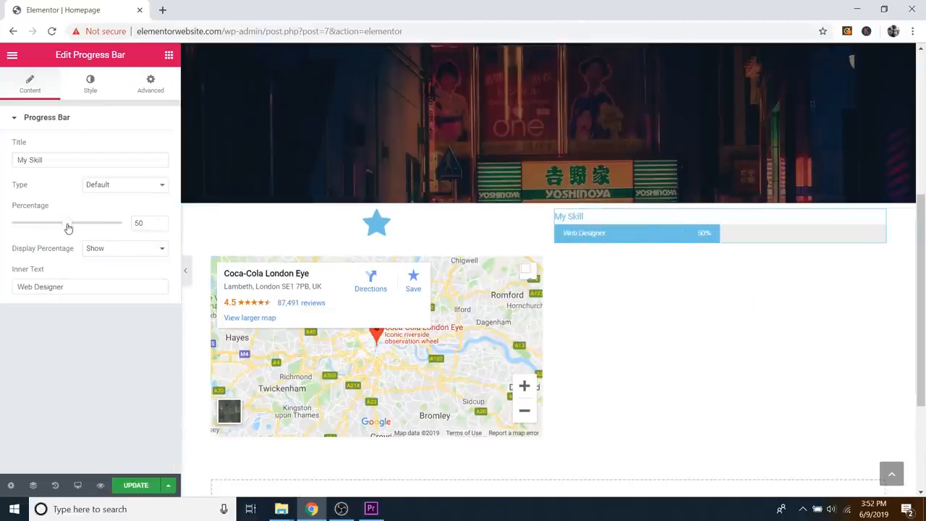
left_click_drag(67, 224, 100, 226)
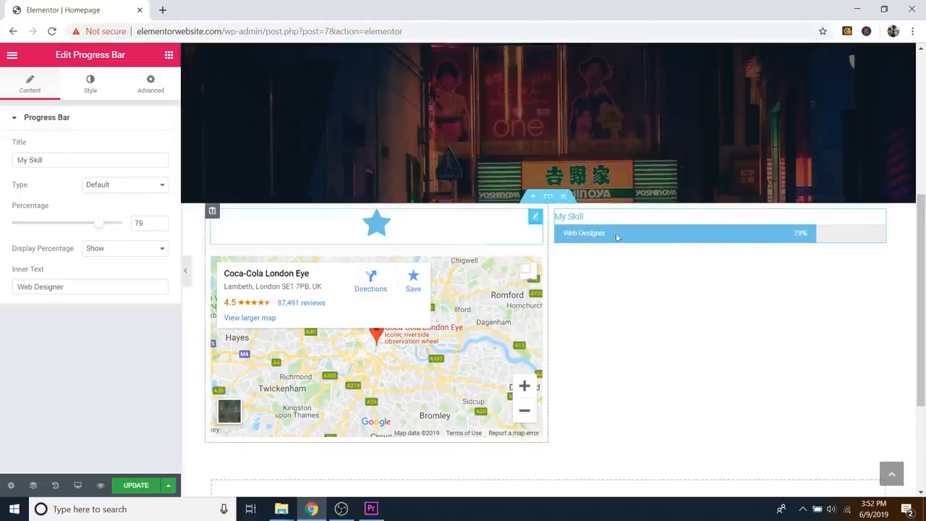
left_click(168, 56)
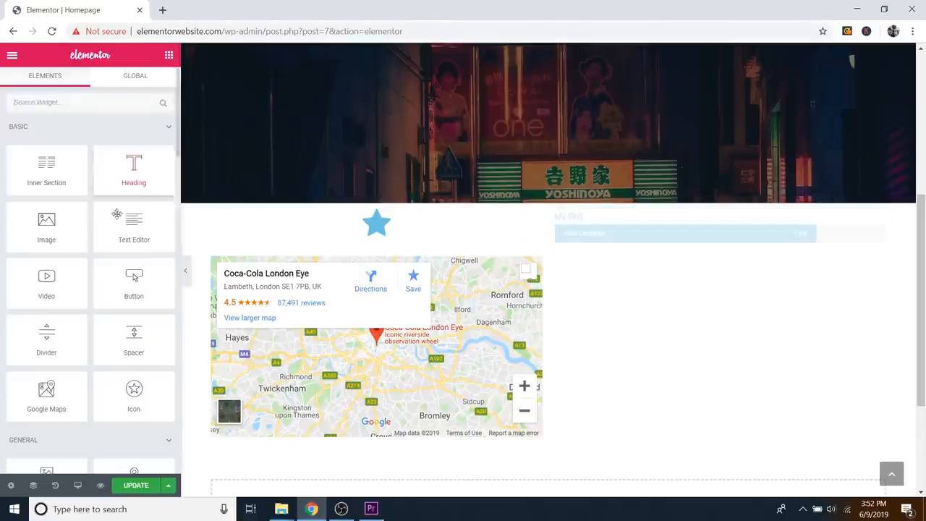
scroll(99, 296, "down", 6)
scroll(99, 338, "down", 1)
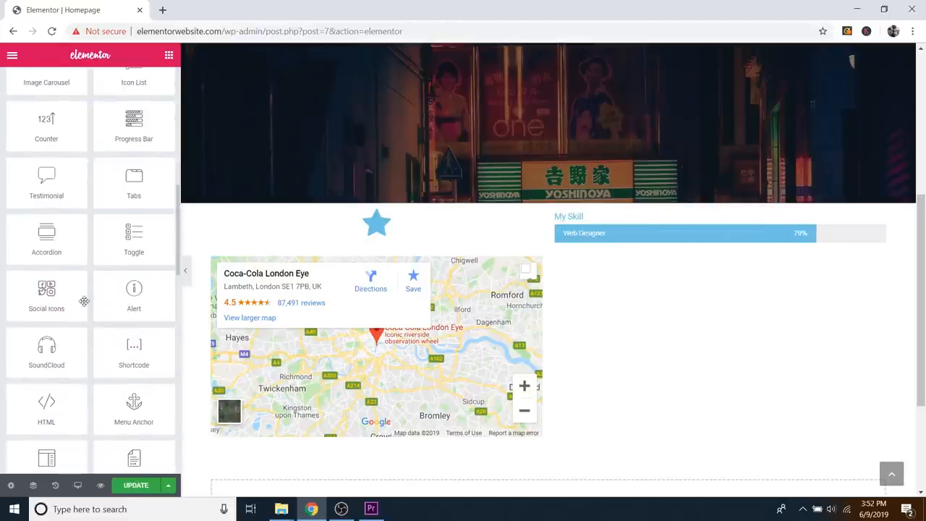
Step: Place Facebook, Twitter and Google+ Social Icons under the 79% skill bar and view their Advanced settings
left_click_drag(52, 290, 680, 250)
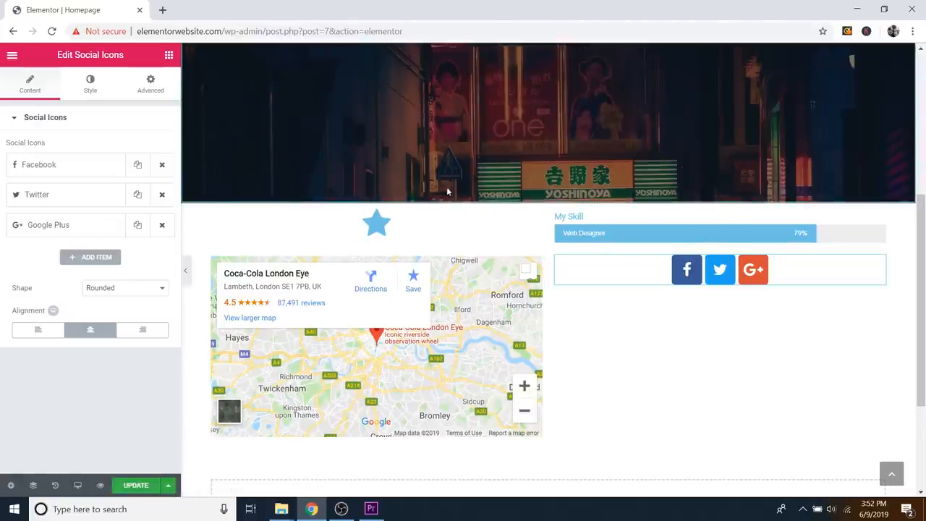
left_click(150, 96)
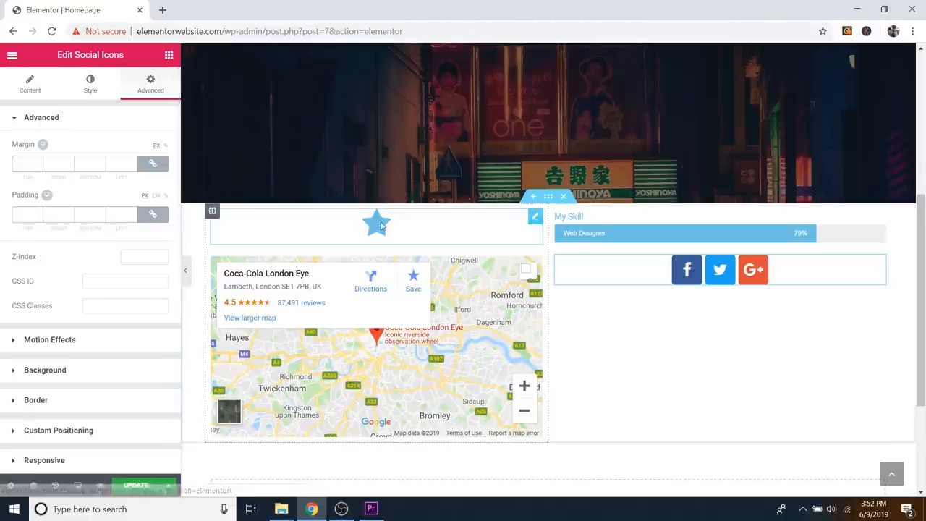
scroll(697, 235, "up", 5)
scroll(654, 311, "down", 1)
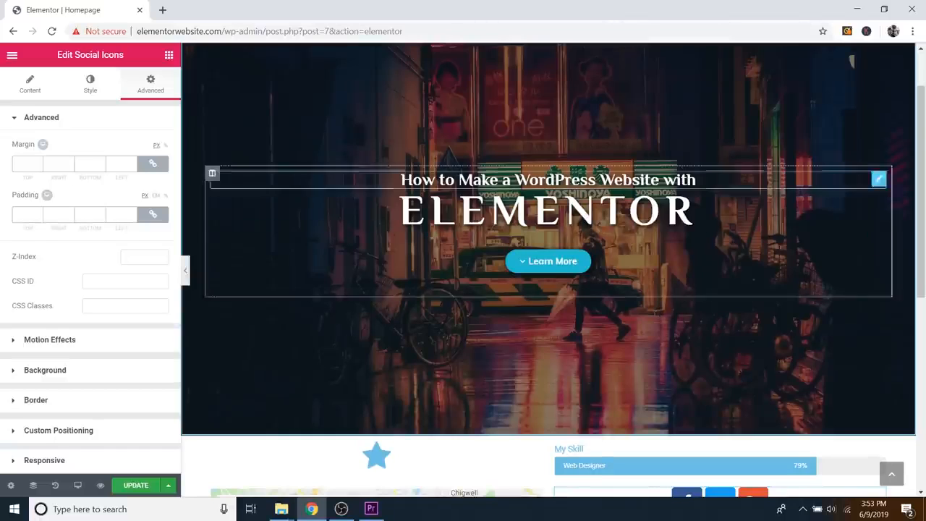
Step: Exit the Elementor editor to the dashboard, confirming Leave, back to the Homepage edit screen
left_click(12, 57)
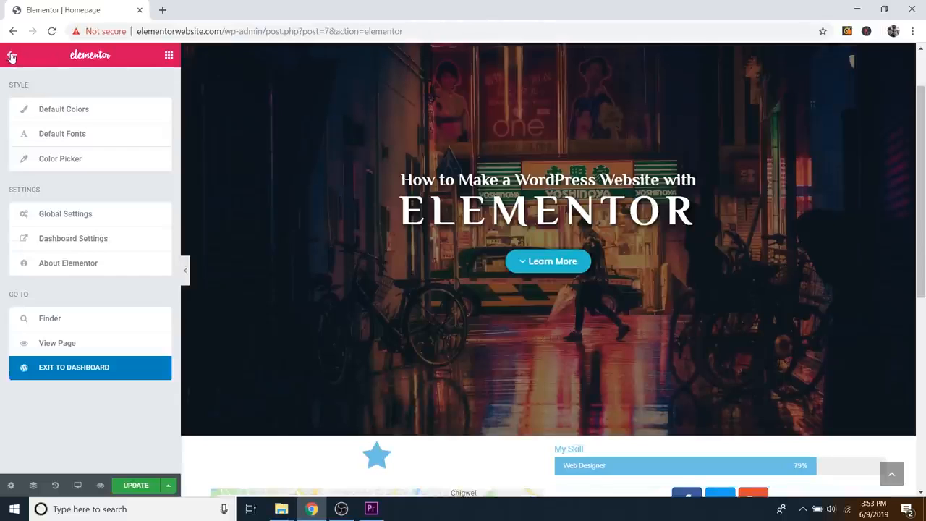
left_click(86, 371)
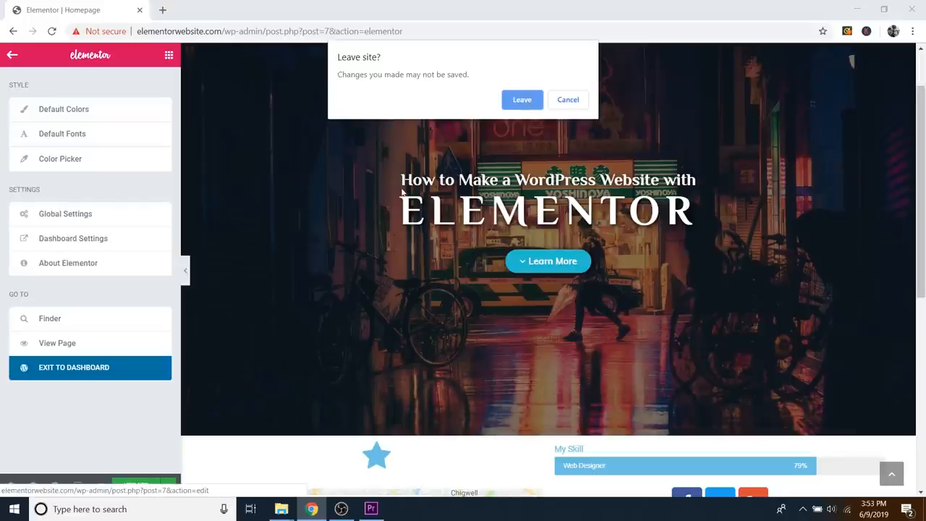
left_click(522, 101)
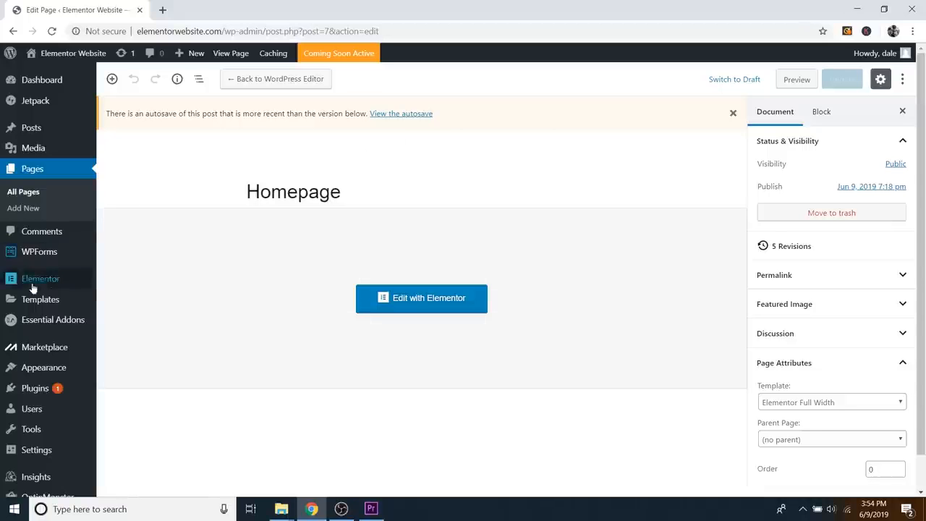
mouse_move(35, 304)
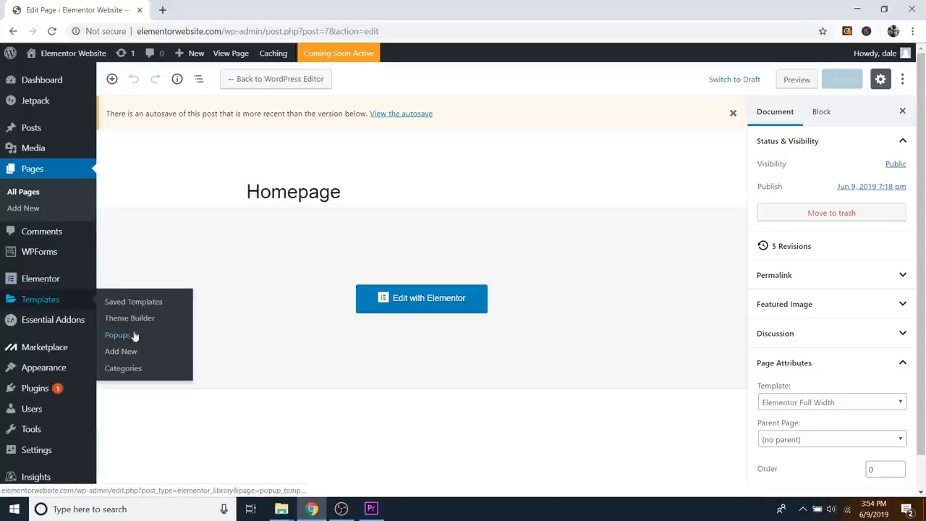
Step: Import Elementor Website - CAPW.json from the Desktop into the Elementor templates library
left_click(131, 354)
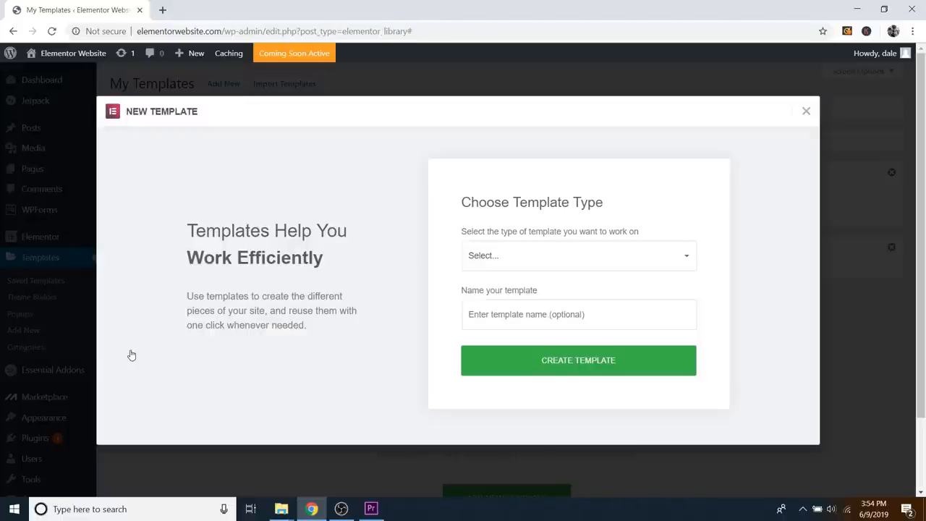
left_click(804, 111)
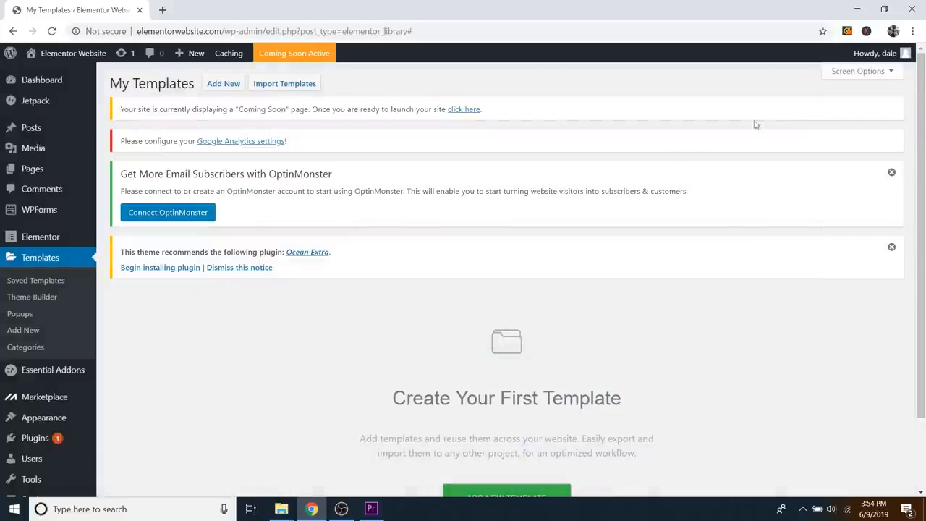
left_click(282, 89)
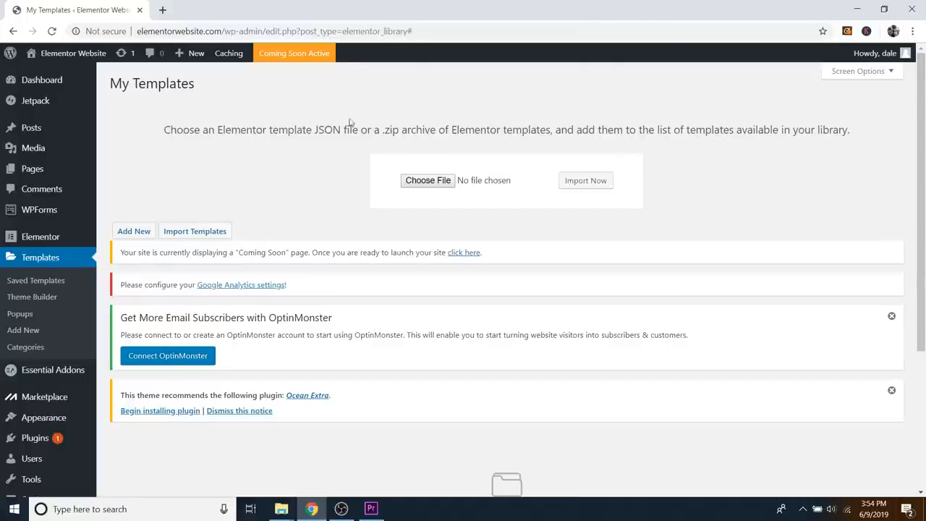
left_click(430, 180)
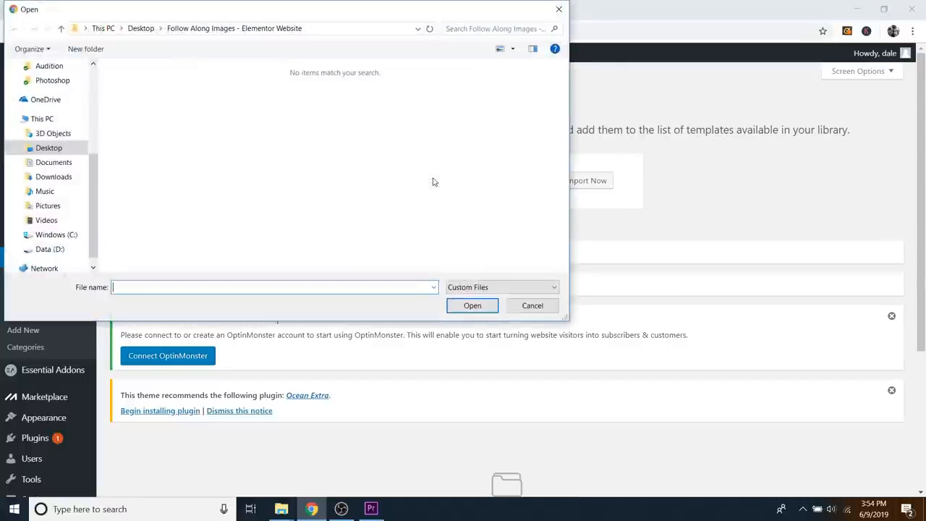
left_click(142, 29)
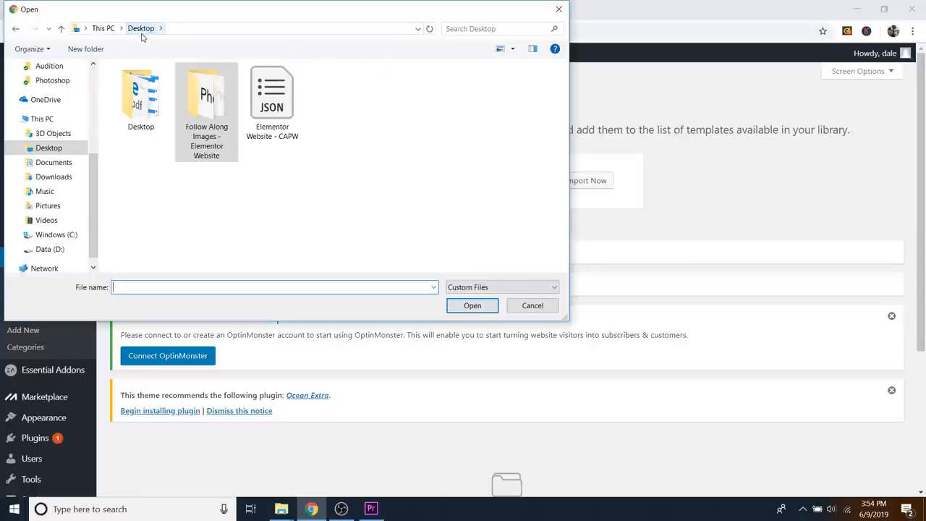
left_click(288, 106)
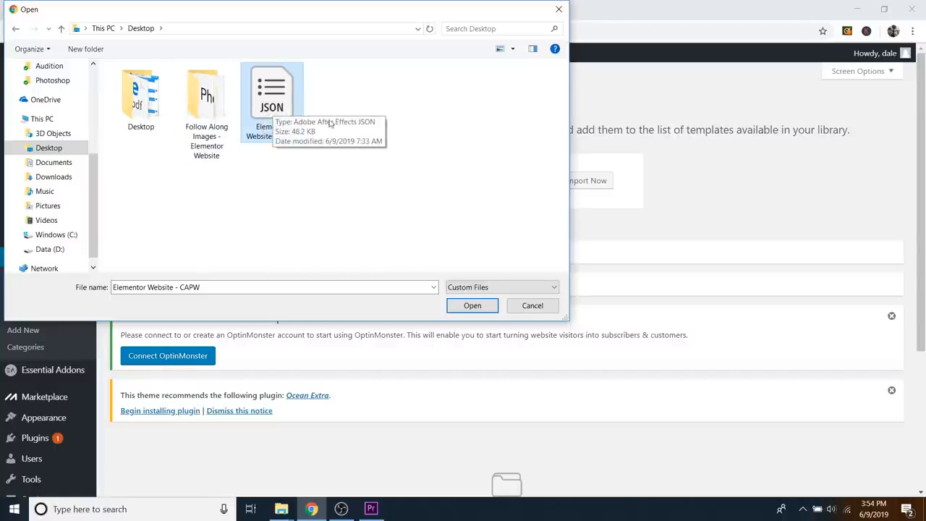
left_click(471, 305)
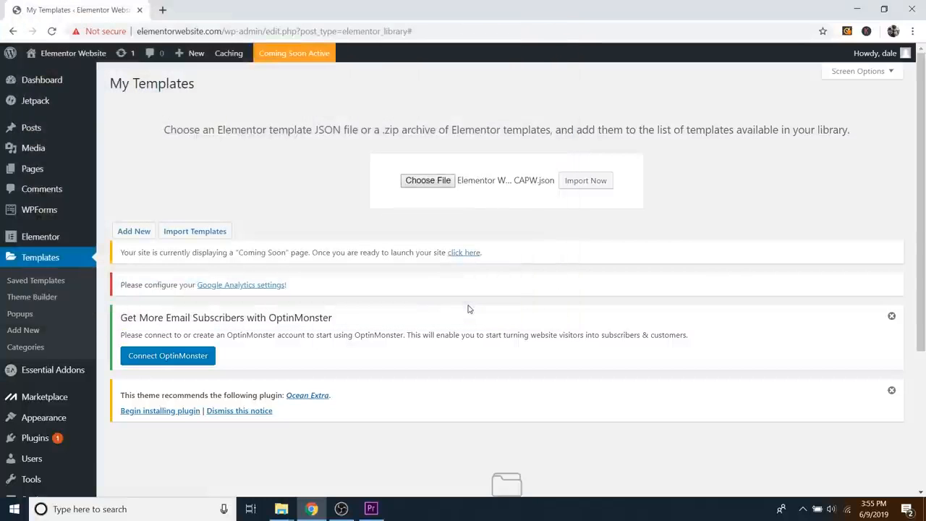
left_click(580, 182)
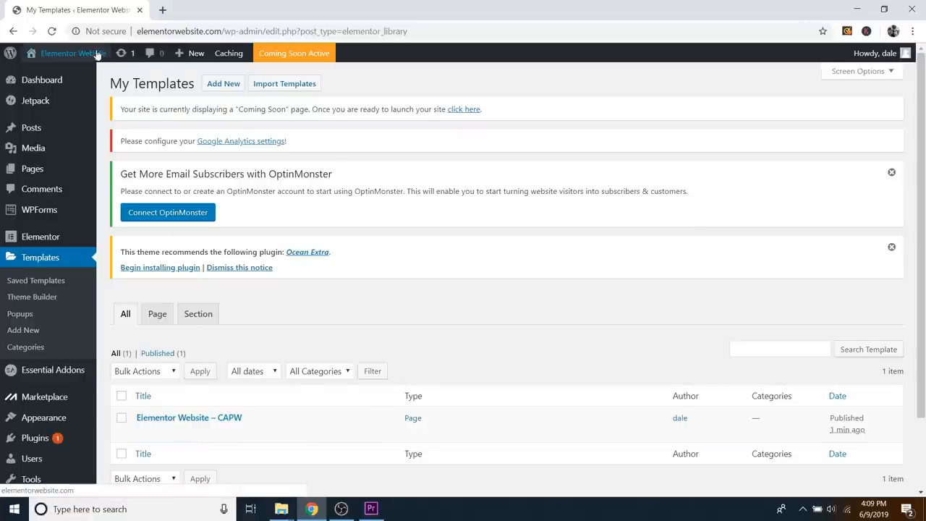
Step: Visit the site and open the homepage in Elementor
mouse_move(63, 57)
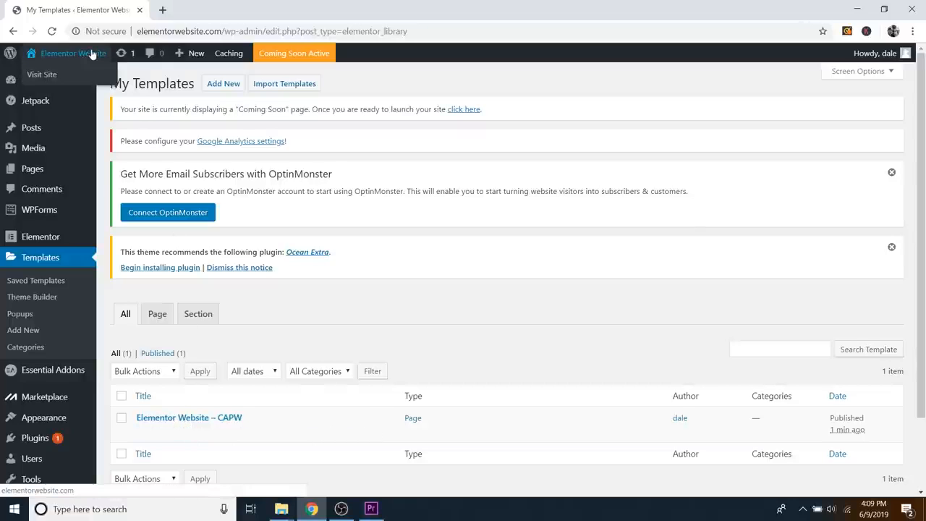
left_click(42, 75)
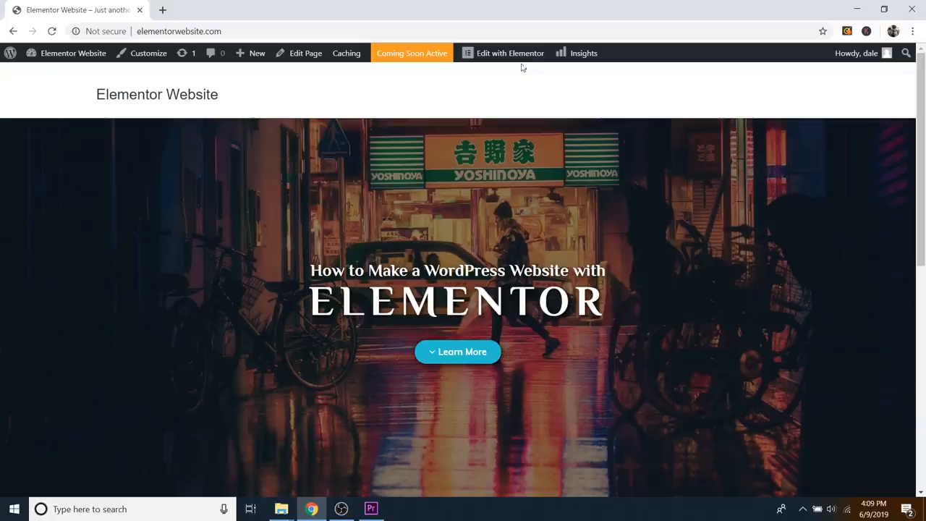
left_click(508, 55)
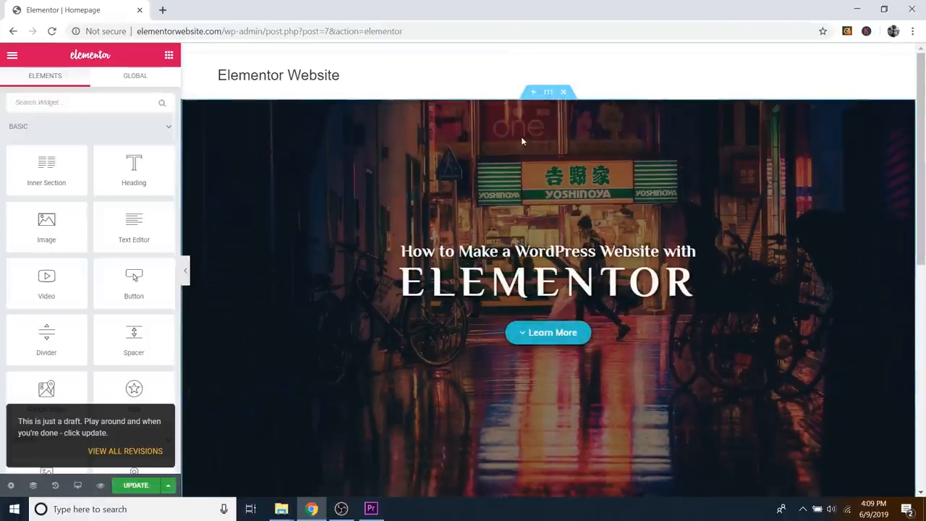
Step: Delete the night-street hero section and the map and skills section
scroll(492, 271, "down", 1)
scroll(499, 260, "up", 1)
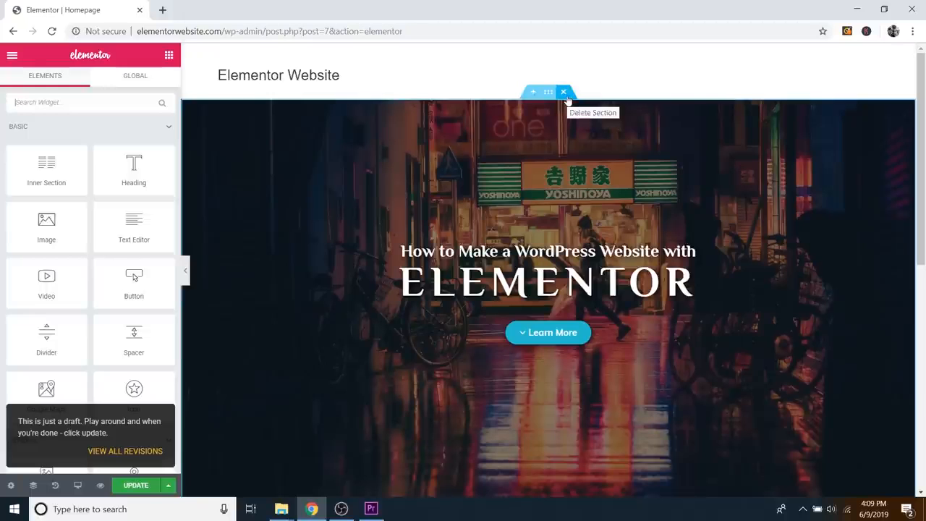
left_click(564, 92)
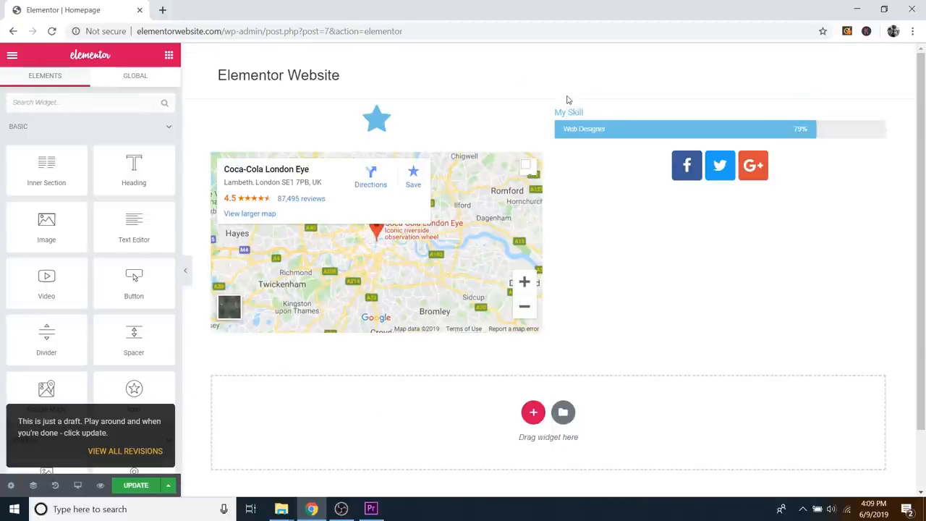
left_click(565, 96)
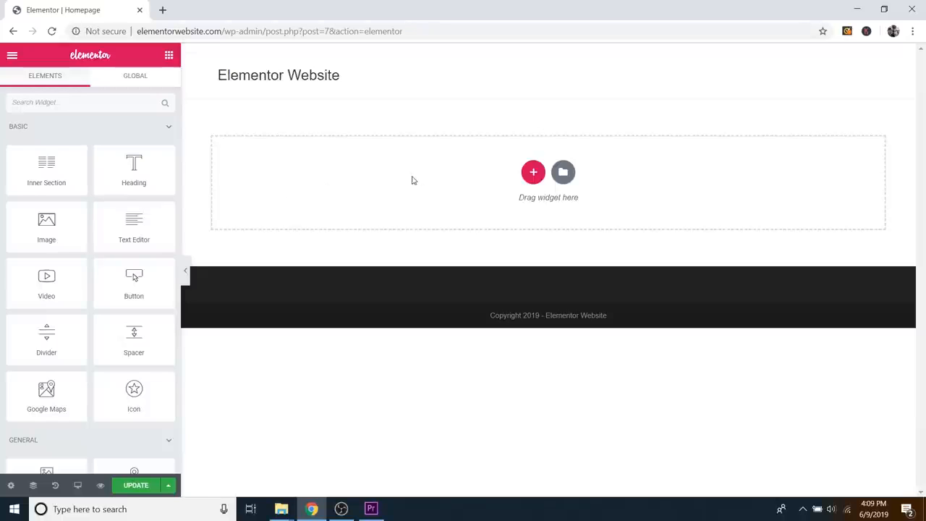
Step: Insert the Elementor Website – CAPW template from My Templates, including its document settings
left_click(564, 174)
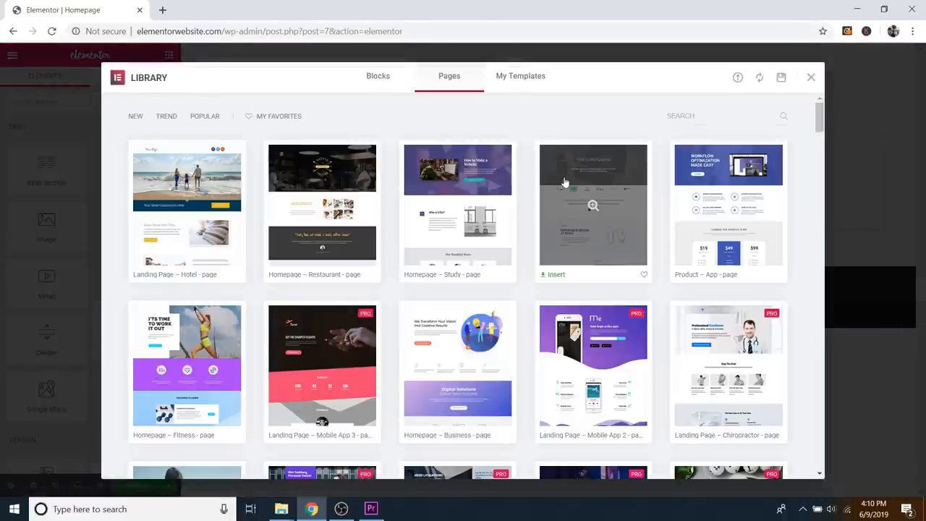
left_click(516, 79)
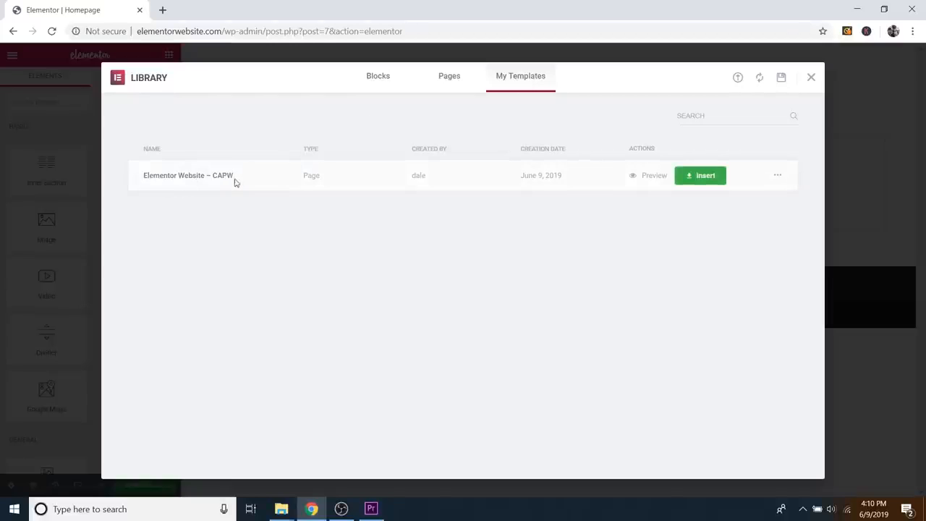
left_click(700, 176)
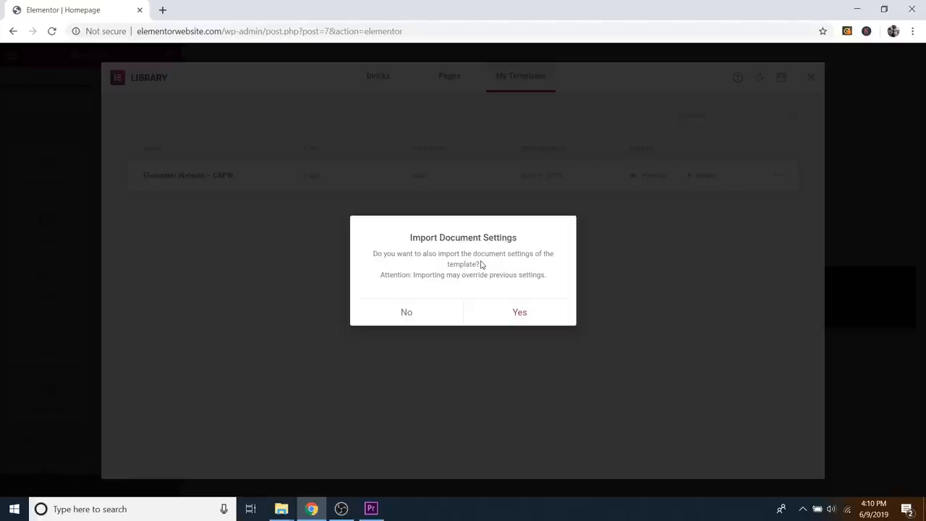
left_click(518, 315)
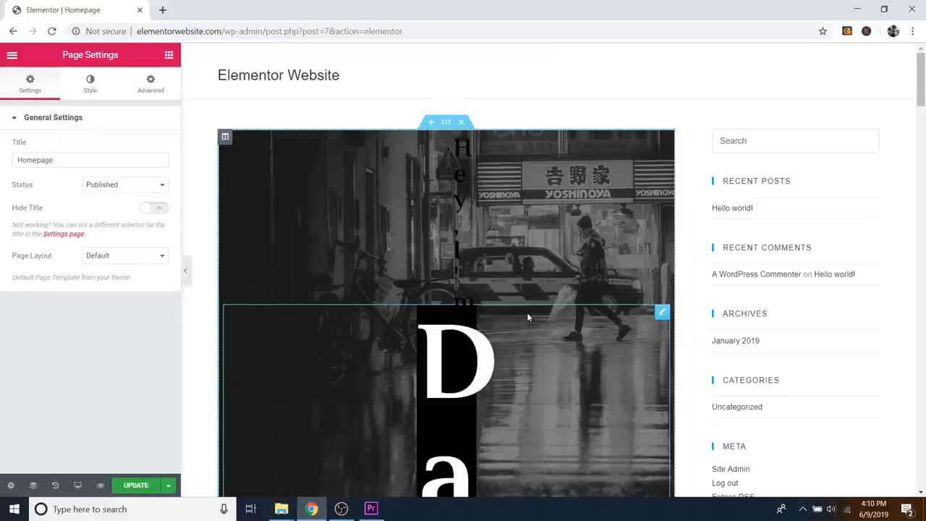
Step: Set the Page Layout to Elementor Full Width
scroll(527, 316, "down", 5)
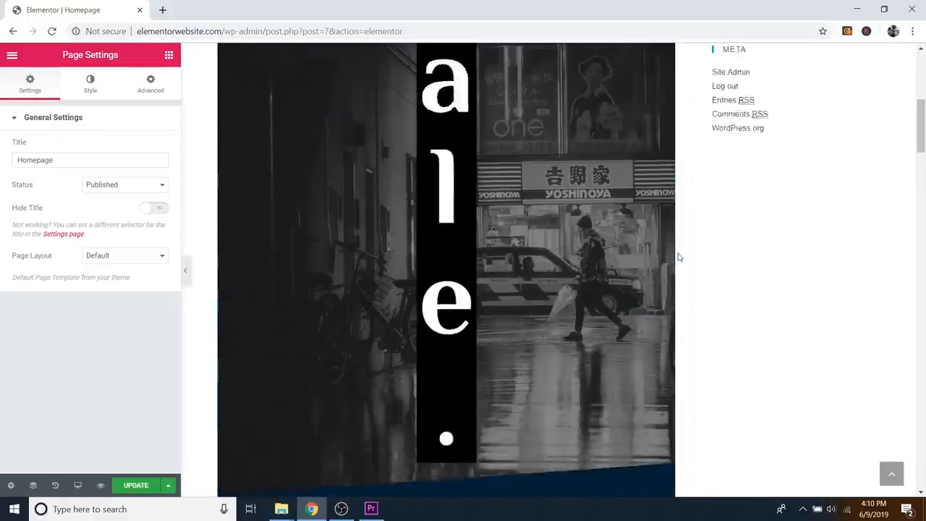
scroll(679, 256, "up", 5)
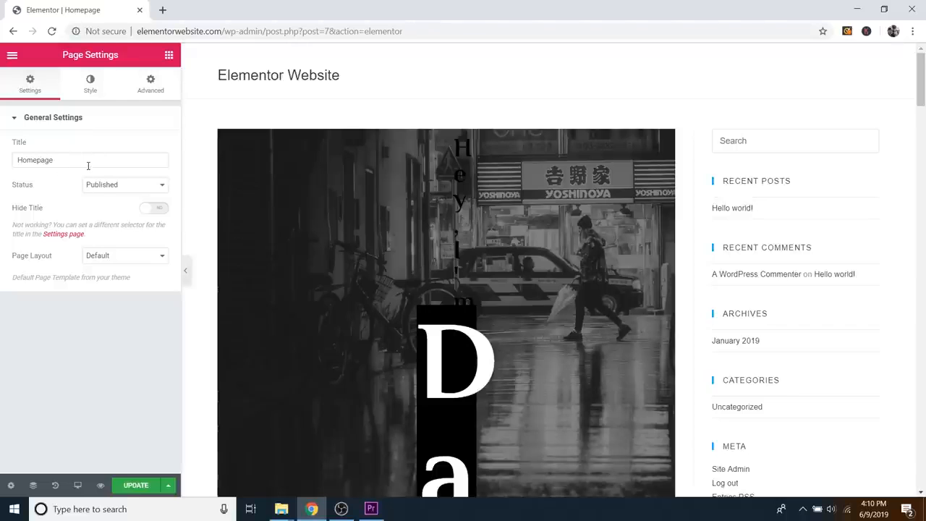
left_click(107, 258)
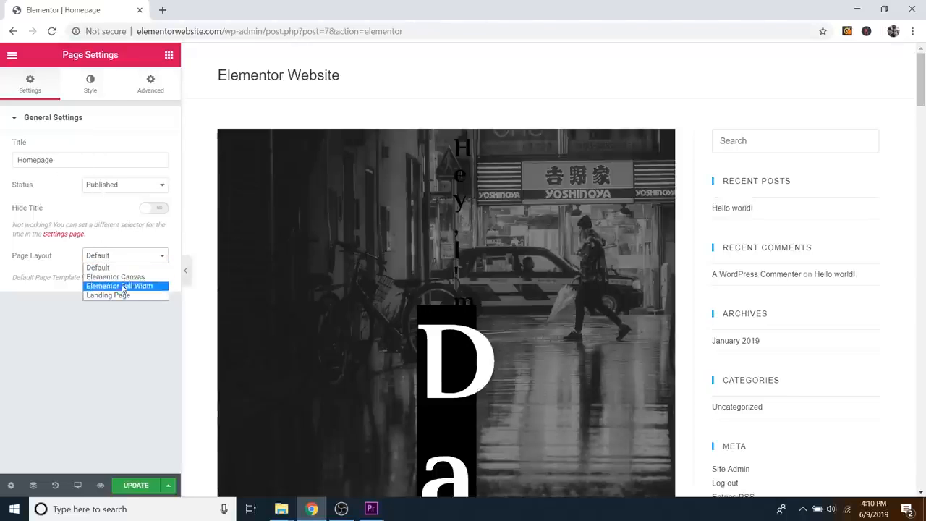
left_click(108, 287)
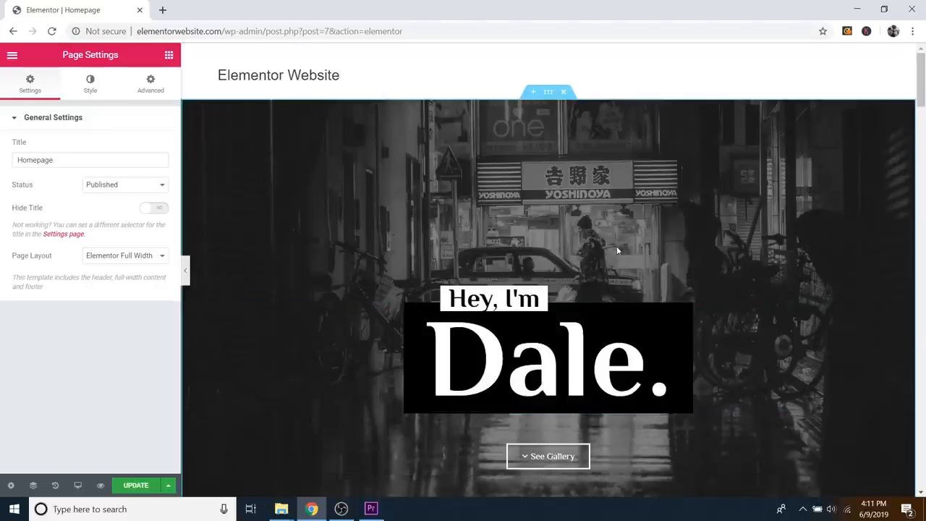
scroll(618, 250, "down", 2)
scroll(549, 157, "down", 1)
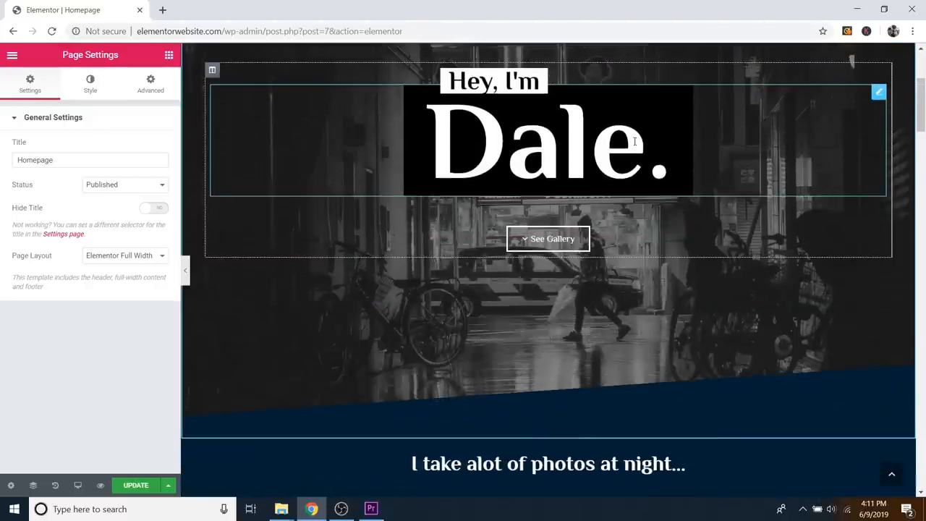
left_click(185, 272)
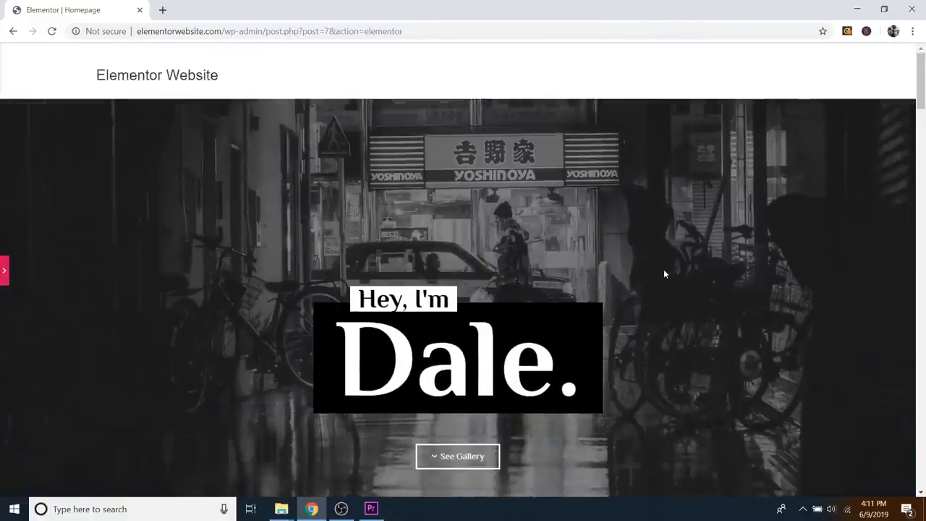
scroll(661, 268, "down", 8)
scroll(662, 269, "down", 5)
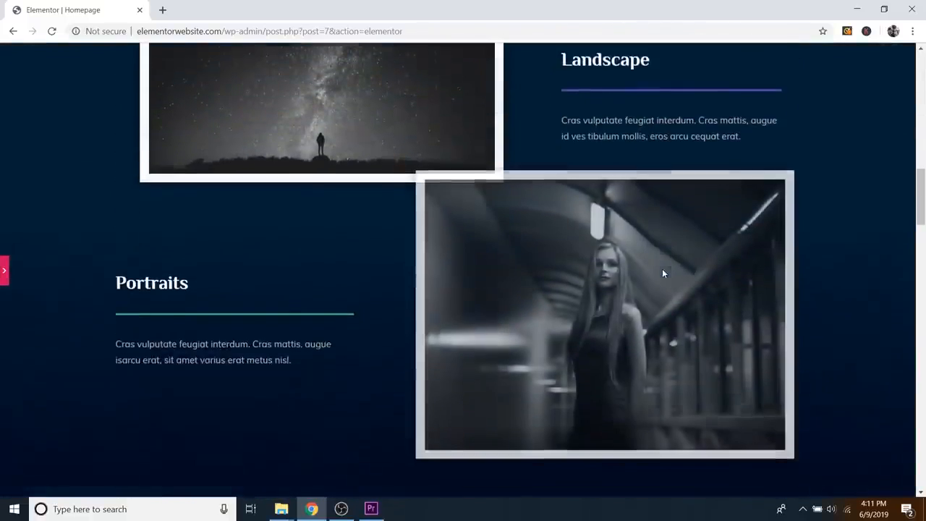
scroll(662, 269, "up", 1)
scroll(662, 270, "down", 4)
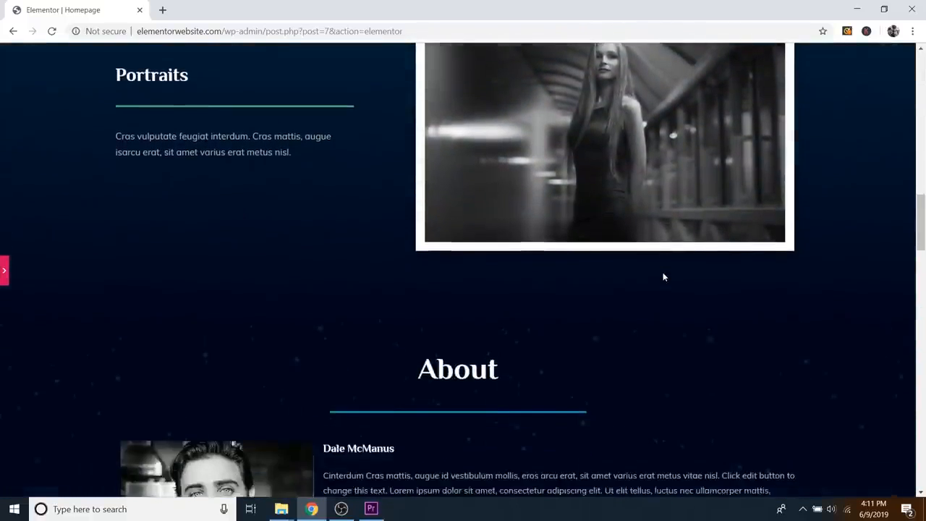
scroll(663, 272, "up", 15)
scroll(702, 248, "up", 2)
scroll(648, 277, "down", 7)
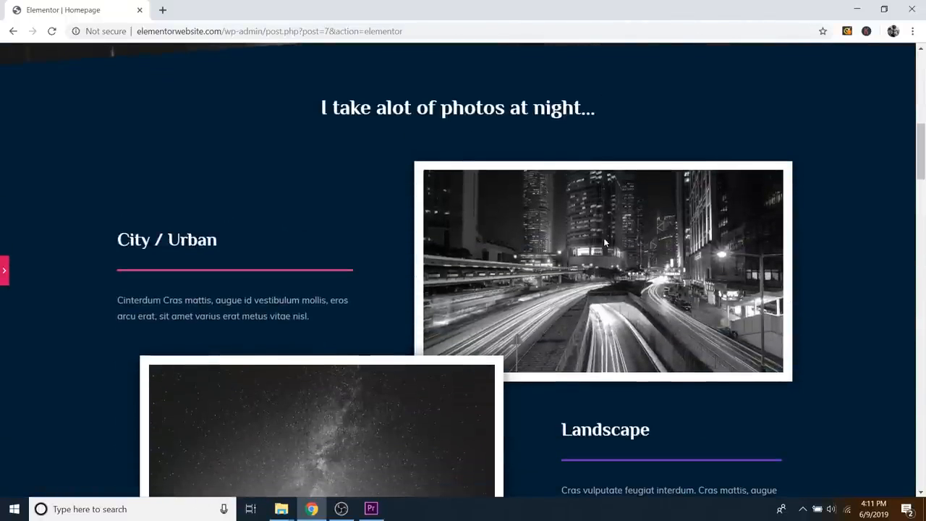
scroll(605, 243, "down", 8)
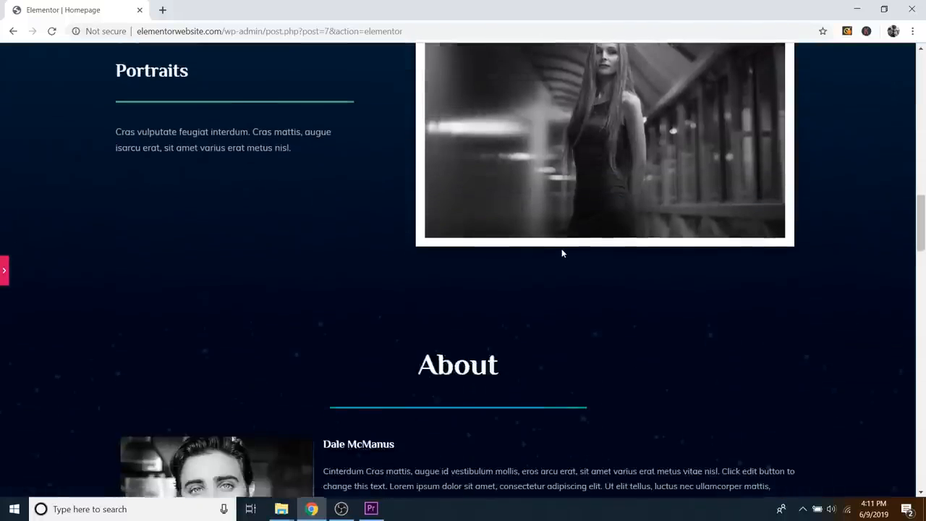
scroll(562, 253, "down", 2)
scroll(580, 213, "down", 2)
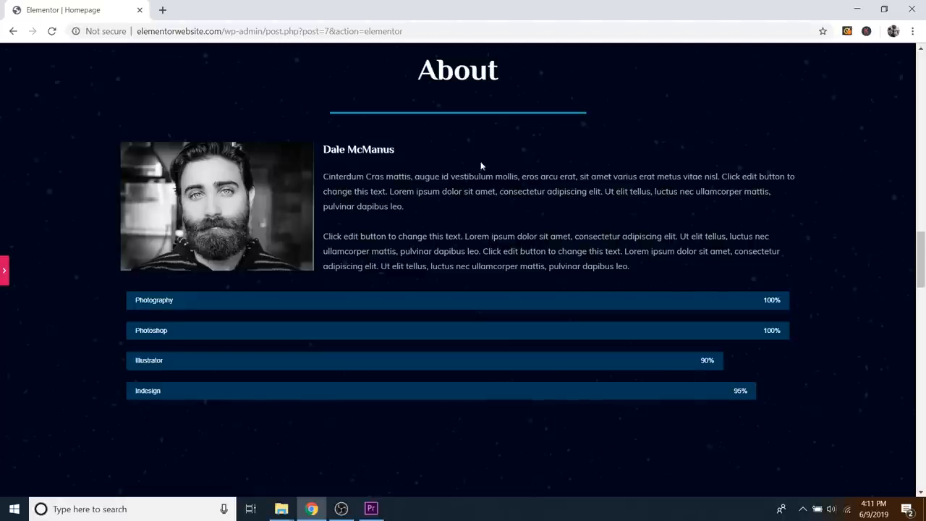
scroll(581, 154, "down", 2)
scroll(581, 155, "up", 2)
scroll(570, 158, "down", 2)
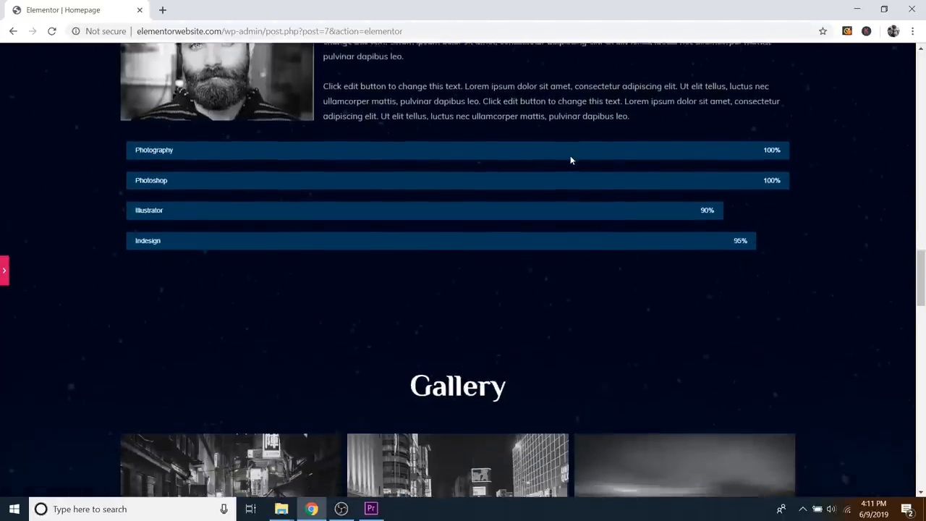
scroll(571, 160, "down", 8)
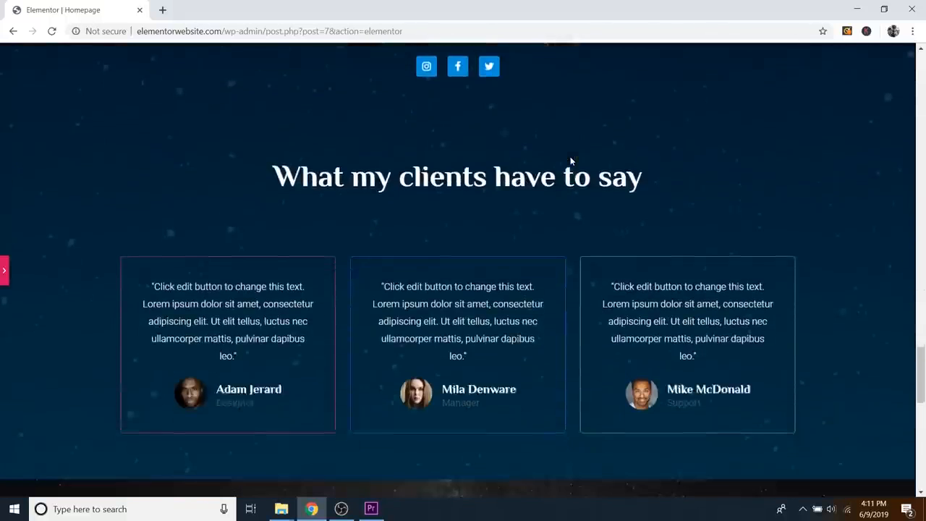
scroll(570, 161, "down", 7)
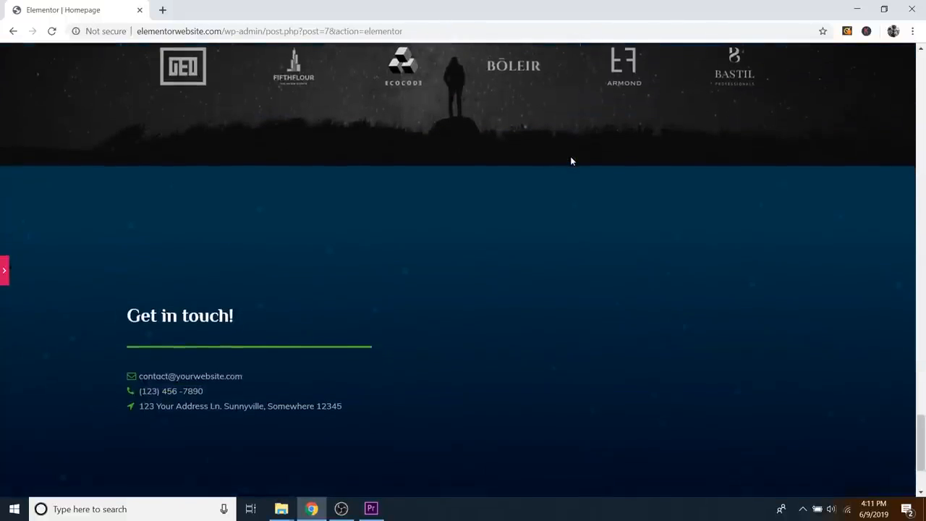
scroll(571, 160, "down", 2)
scroll(669, 135, "up", 1)
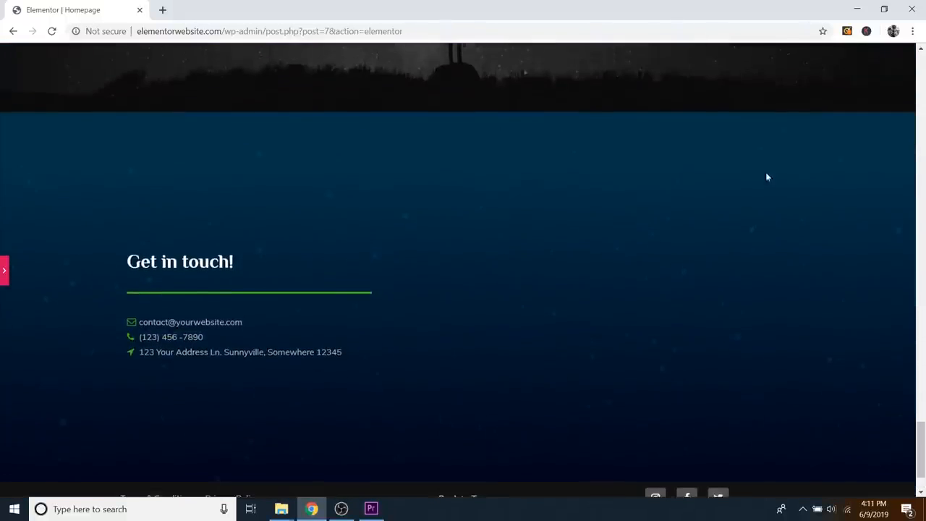
scroll(767, 177, "down", 1)
scroll(673, 239, "up", 1)
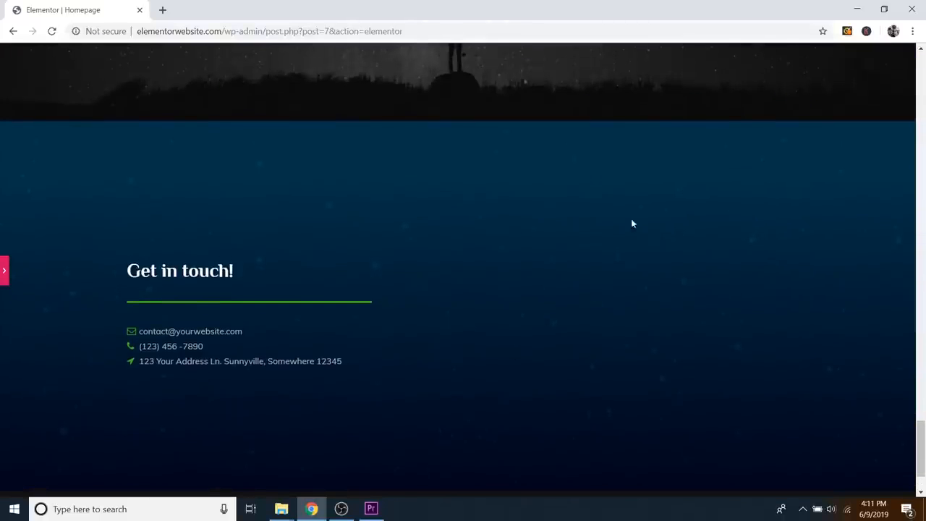
scroll(706, 279, "down", 1)
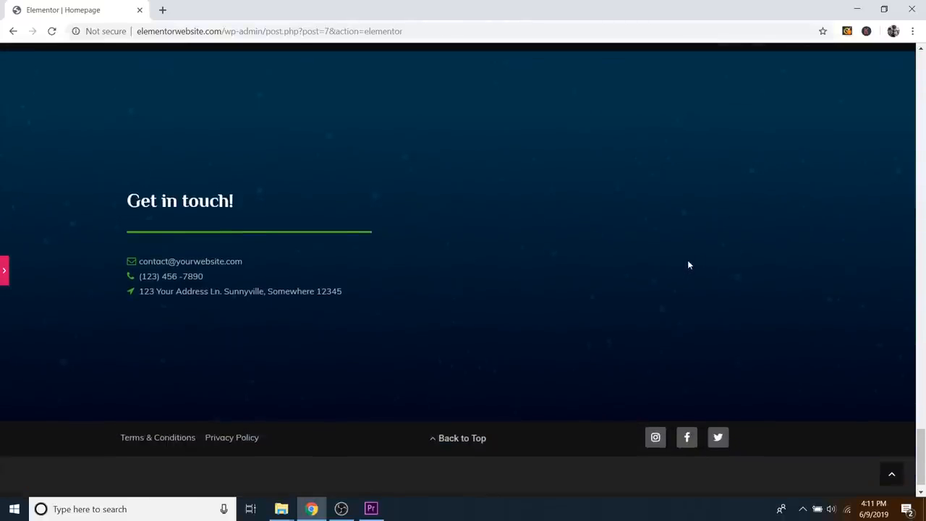
scroll(646, 272, "up", 15)
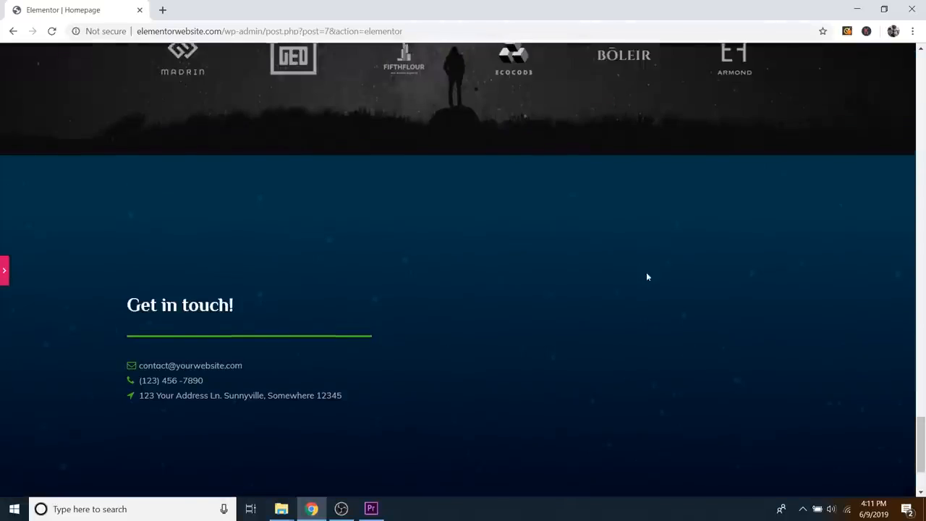
scroll(109, 249, "up", 10)
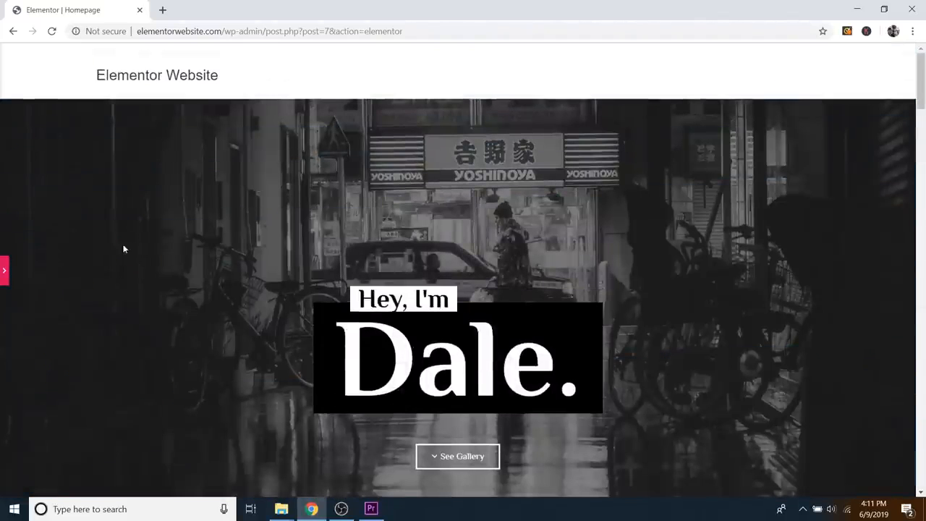
Step: Delete the black-and-white street photo from the hero section's Style > Background settings
left_click(5, 280)
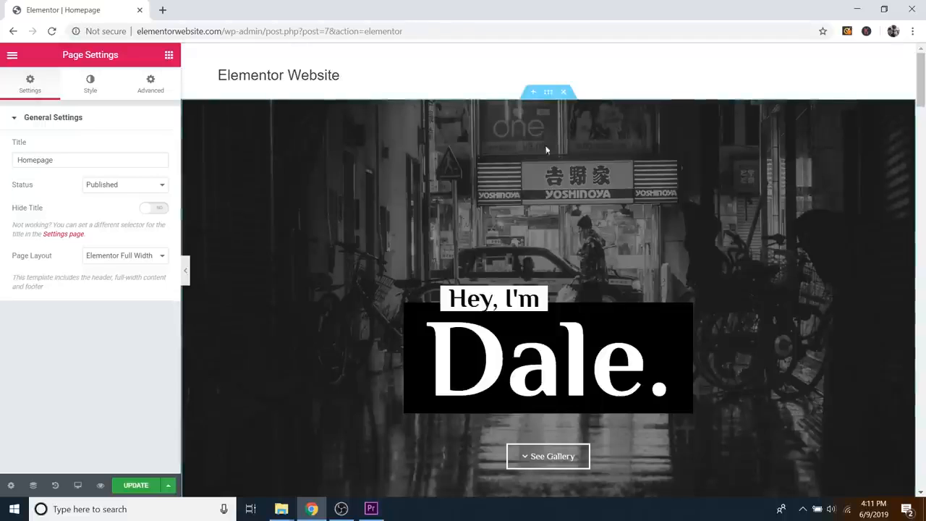
left_click(549, 94)
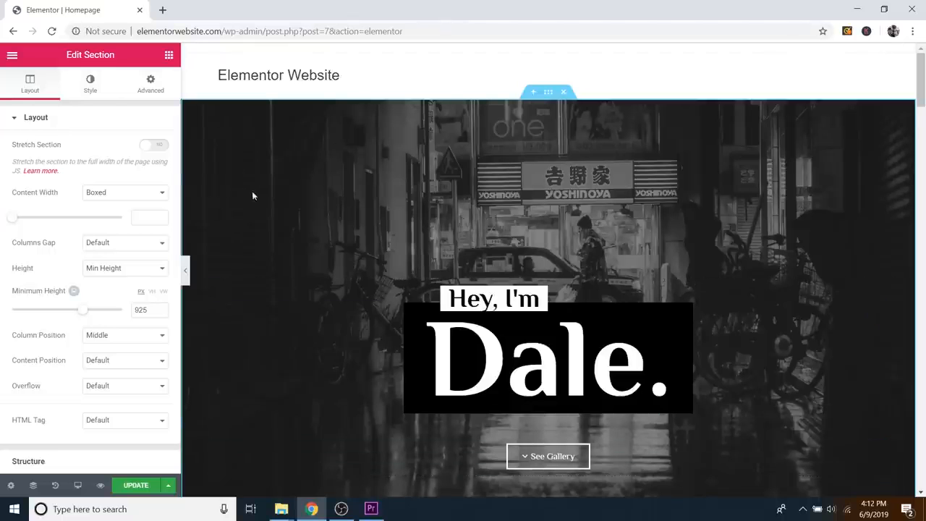
left_click(91, 85)
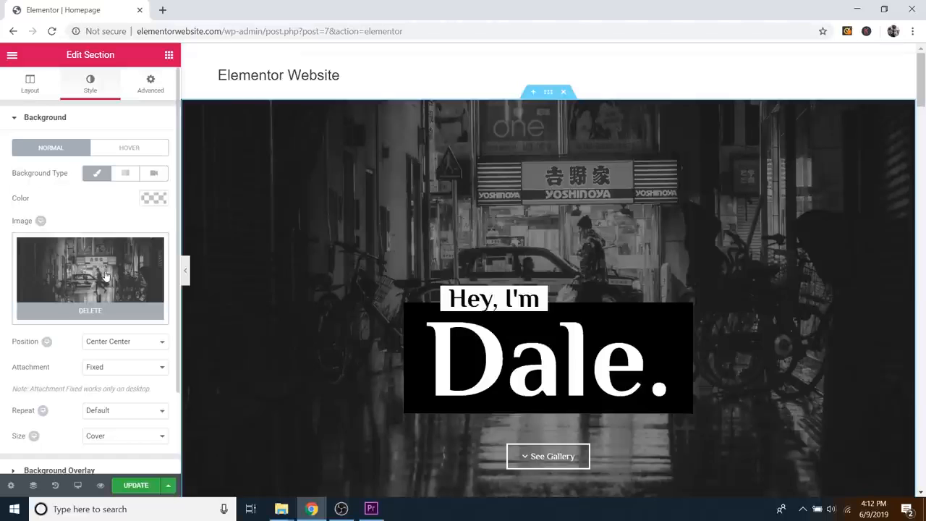
left_click(108, 316)
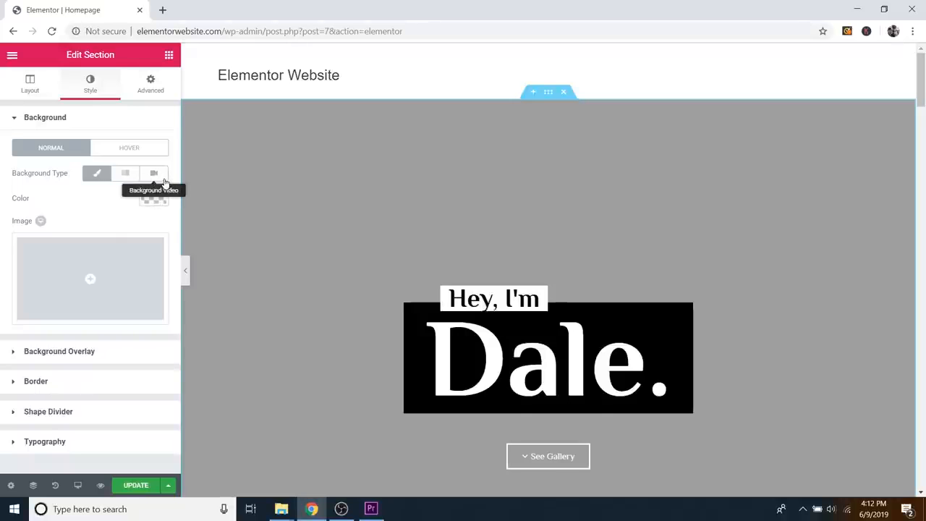
Step: Choose Main-Image.jpg from the Media Library and insert it as the hero's background
left_click(127, 260)
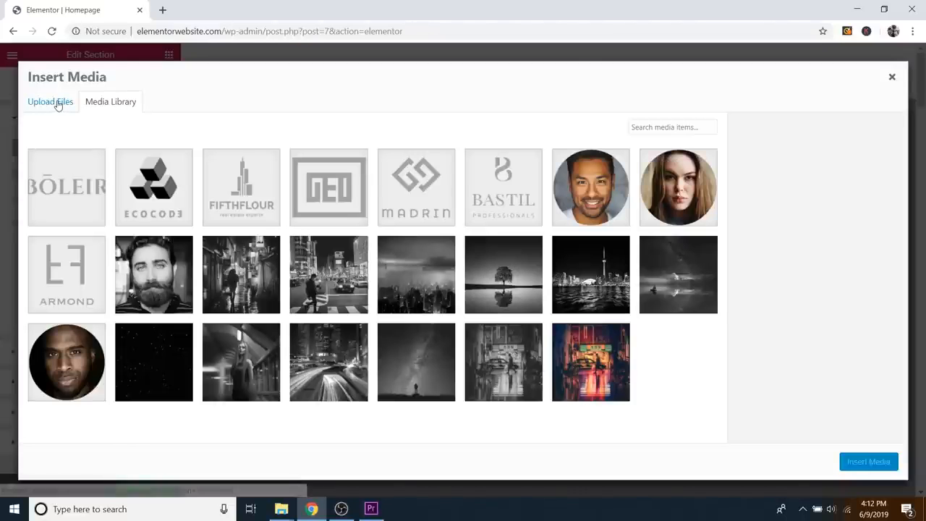
left_click(58, 103)
left_click(90, 102)
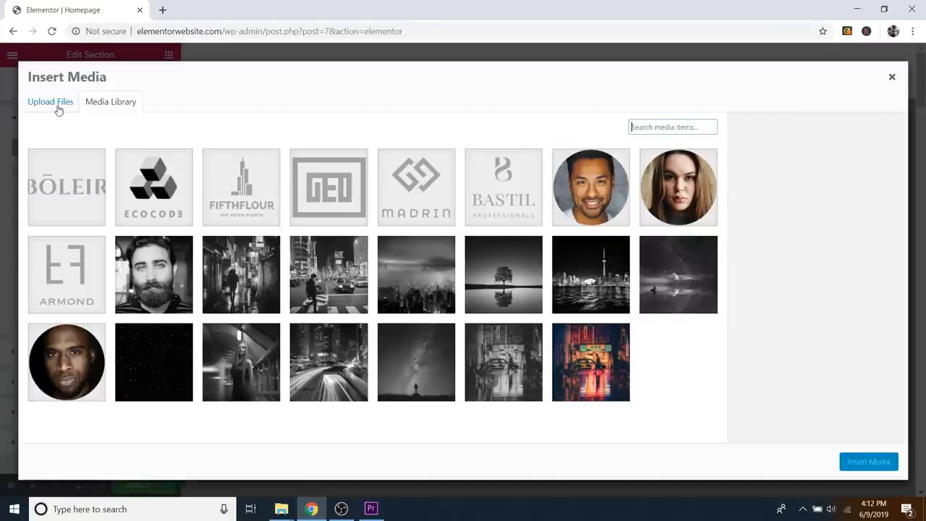
left_click(604, 337)
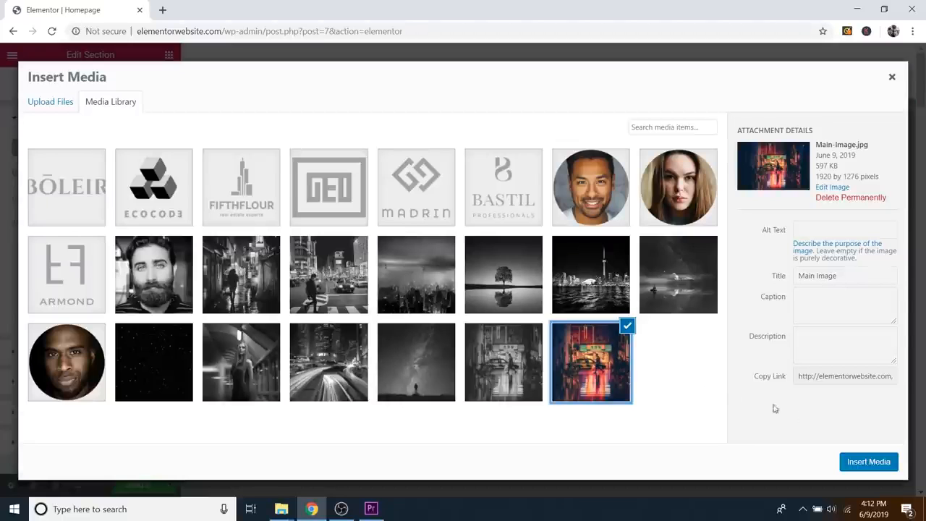
left_click(867, 463)
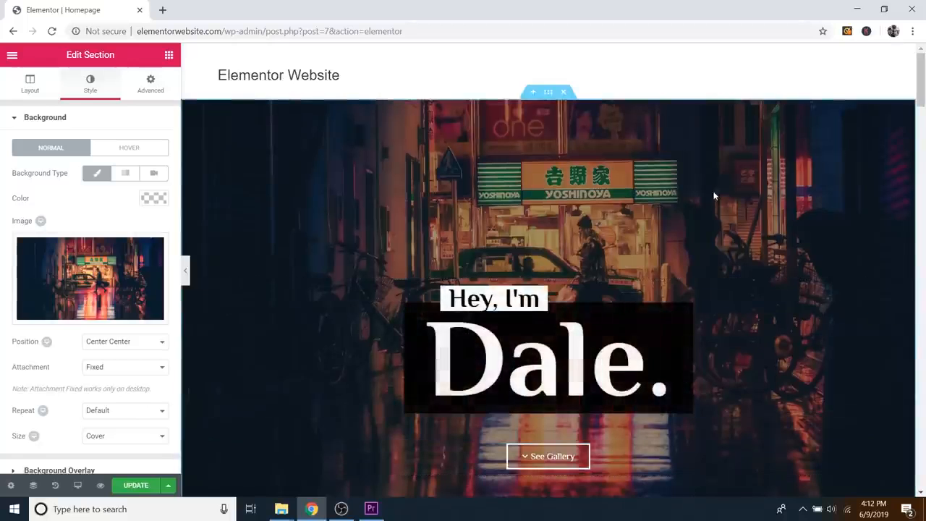
scroll(714, 196, "down", 2)
scroll(752, 195, "up", 2)
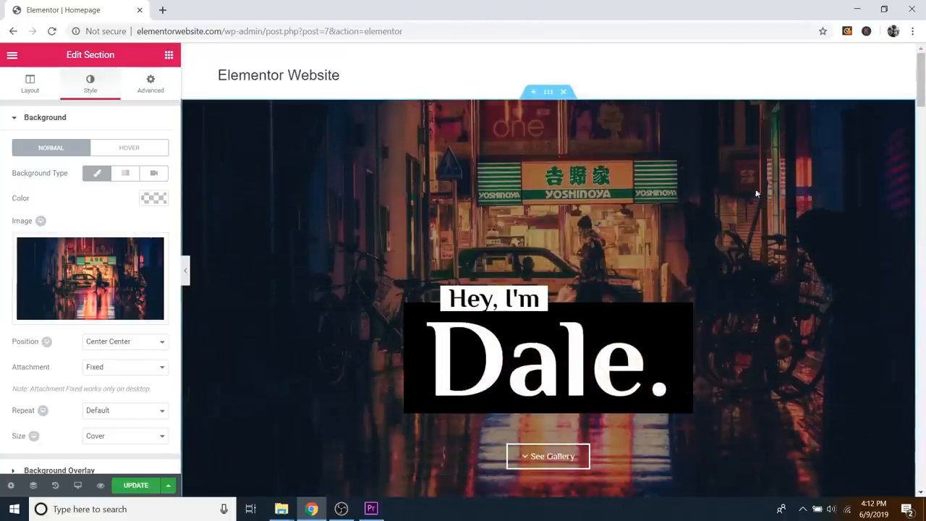
scroll(724, 239, "down", 2)
scroll(718, 257, "up", 1)
scroll(802, 145, "up", 1)
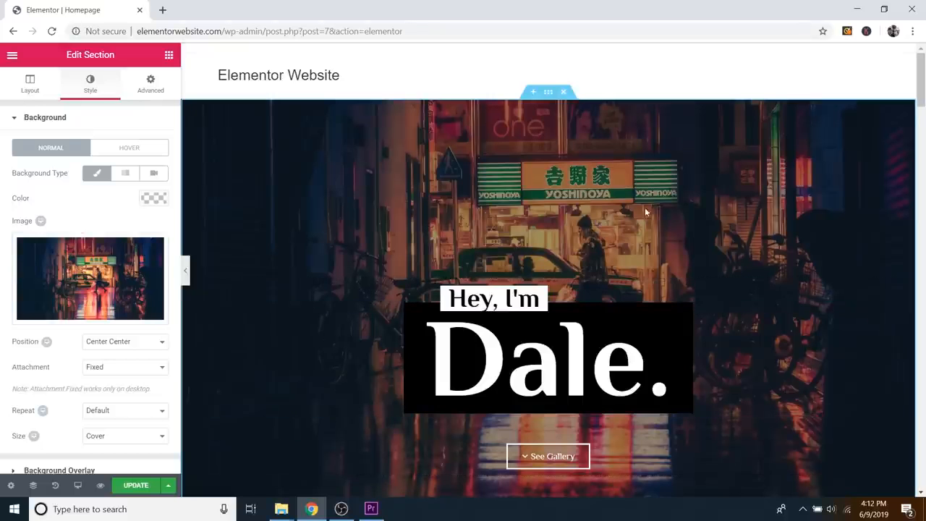
scroll(325, 330, "down", 1)
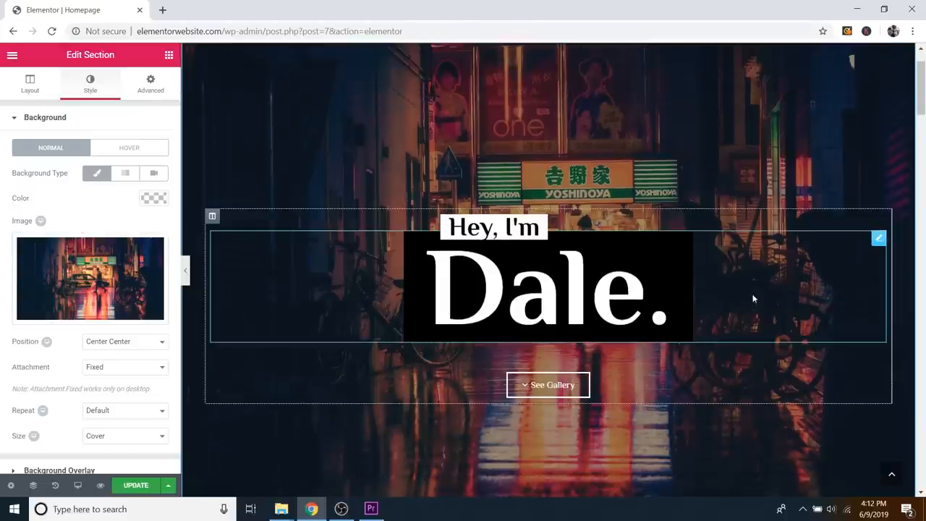
scroll(741, 292, "up", 1)
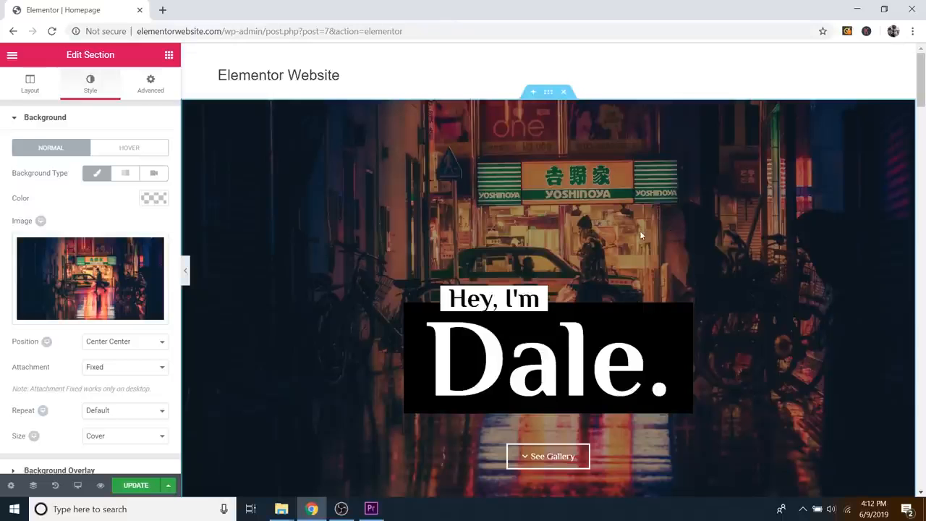
scroll(640, 236, "down", 1)
scroll(640, 236, "up", 1)
scroll(640, 236, "down", 1)
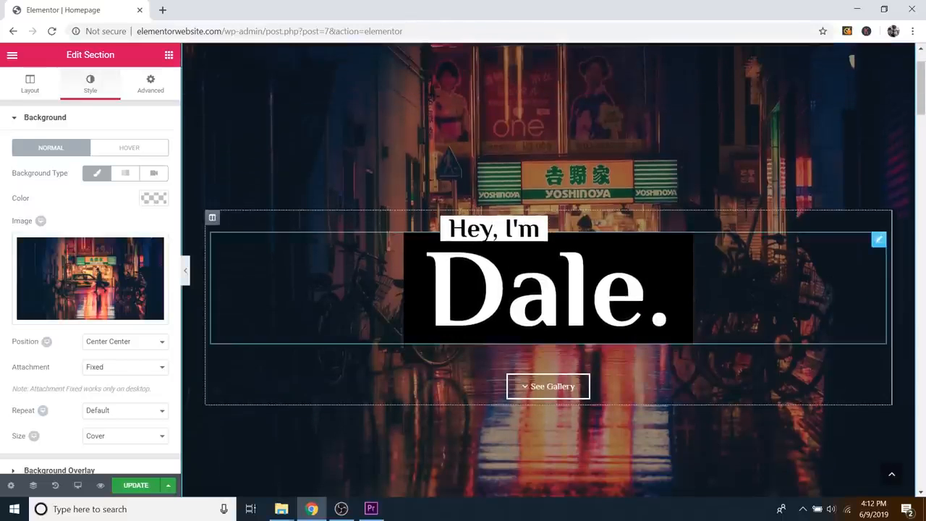
Step: Replace the template's placeholder name in the hero heading's Title field with the creator's first name
left_click(602, 282)
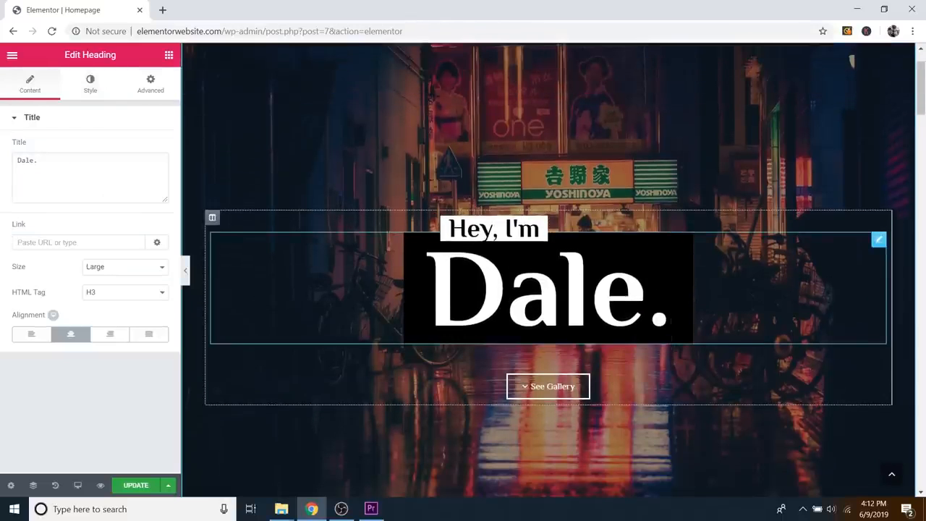
double_click(71, 179)
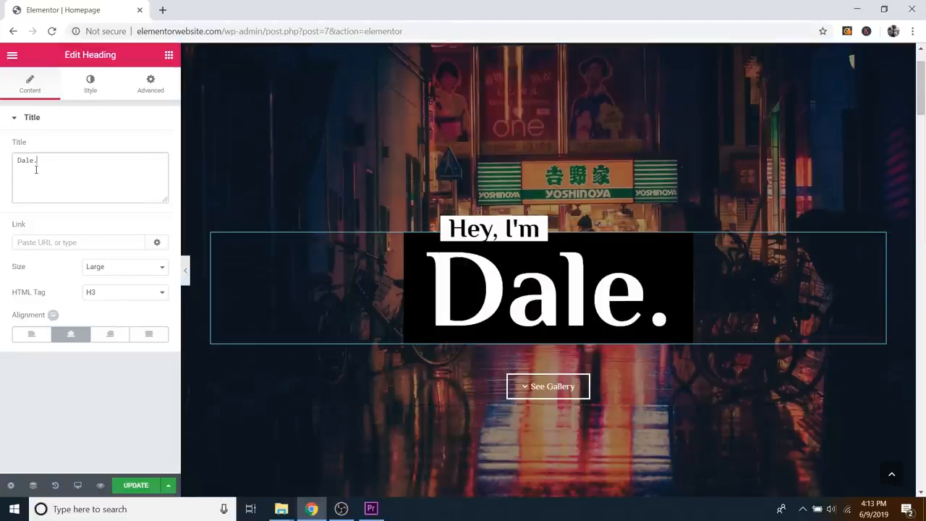
left_click_drag(33, 164, 15, 165)
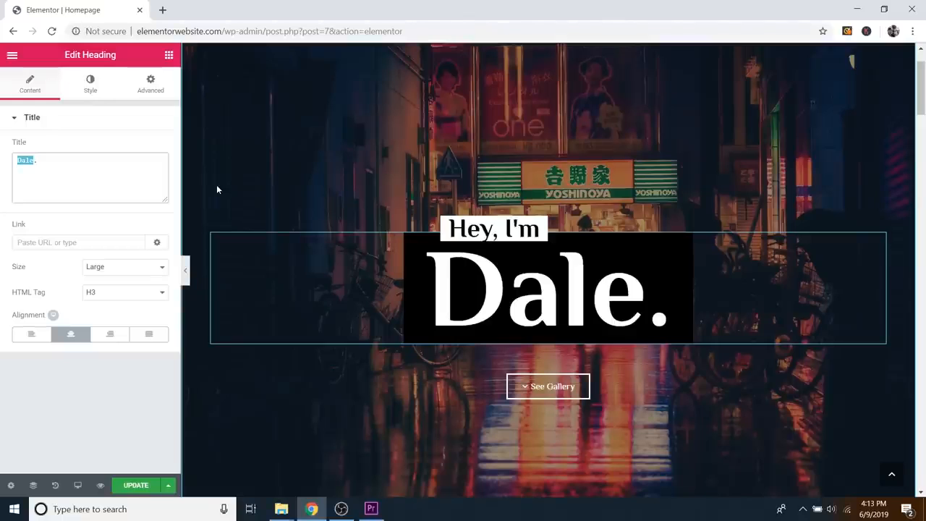
type("Jerry.")
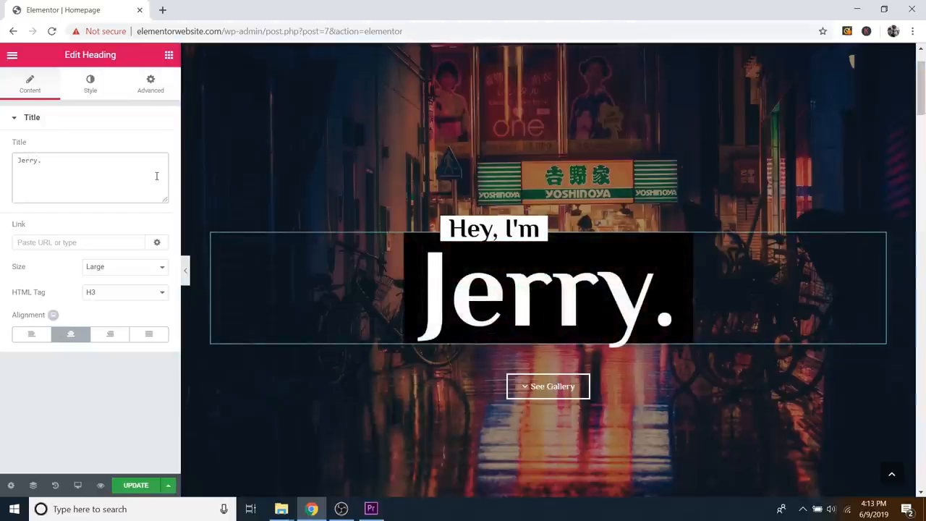
key("BackSpace")
key("BackSpace")
key("BackSpace")
key("BackSpace")
key("BackSpace")
type("M")
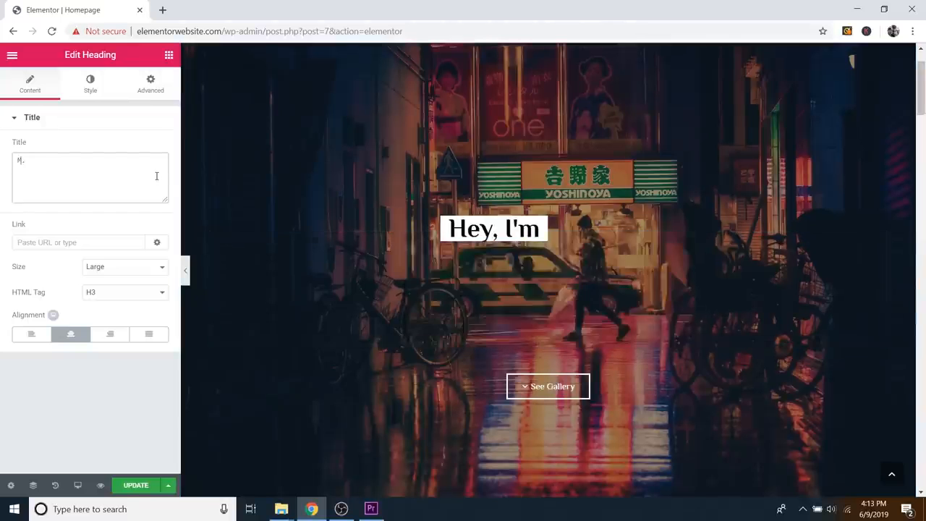
type("atthew")
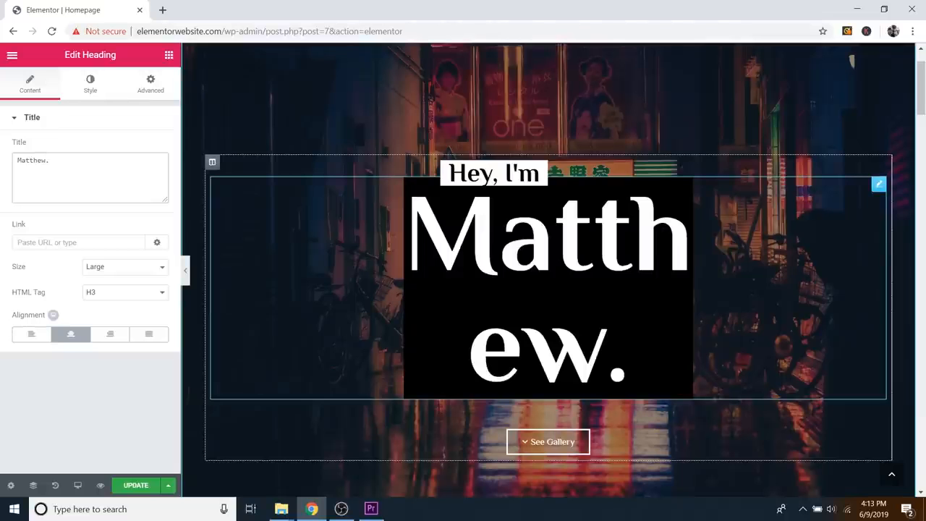
Step: Preview the page with the editor panel hidden, then bring up the heading's Advanced margin settings
left_click(185, 270)
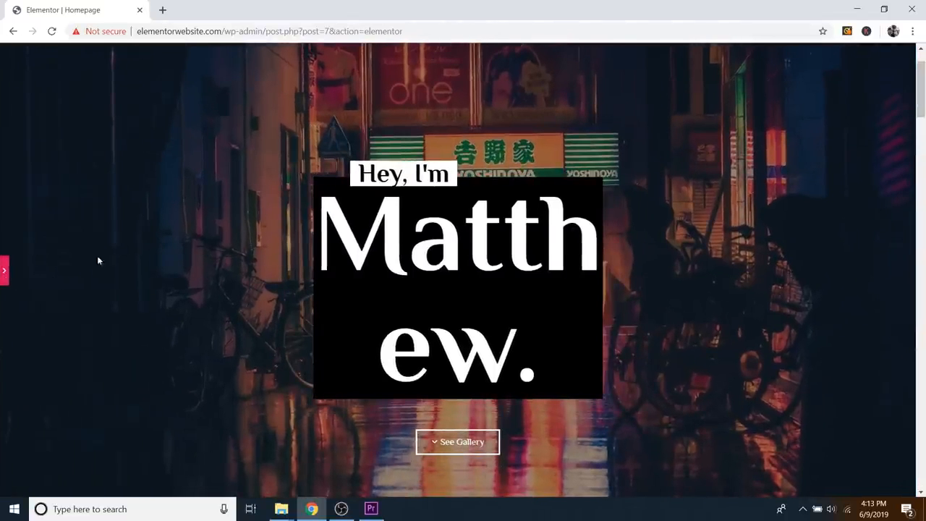
left_click(6, 275)
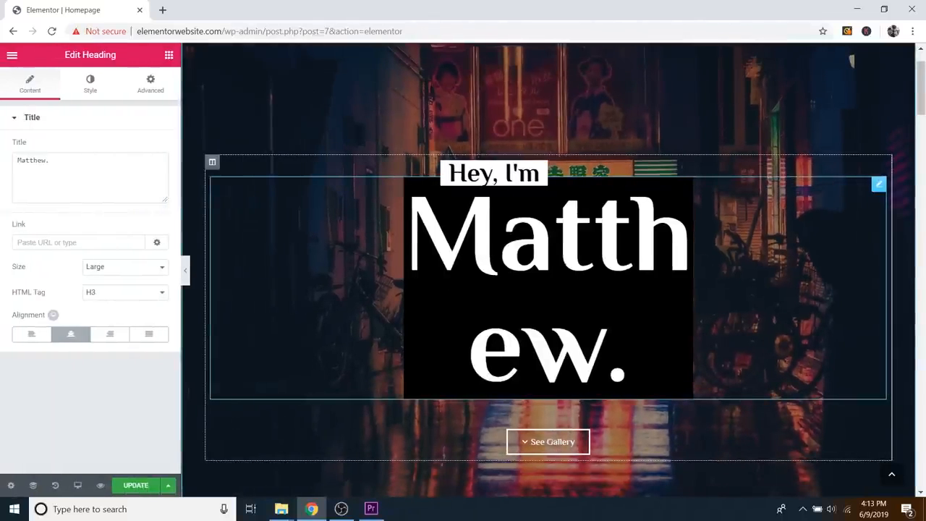
left_click(148, 94)
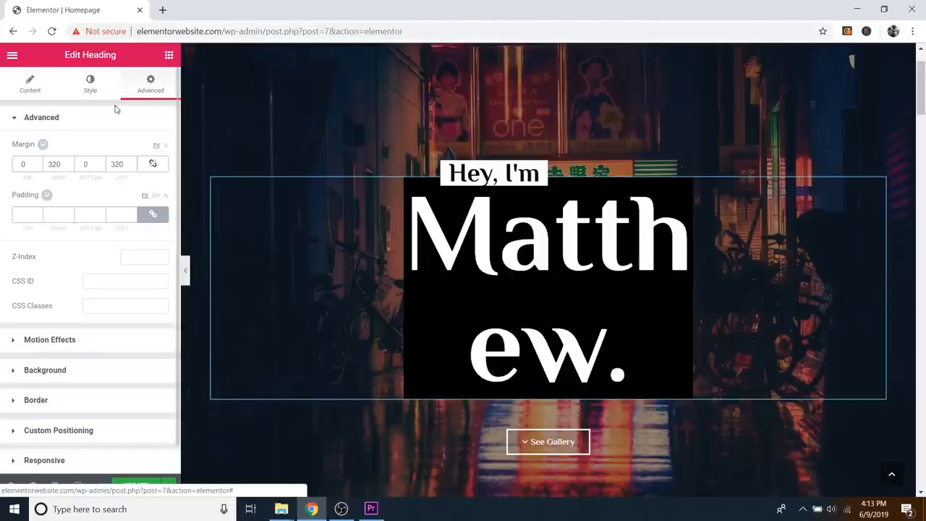
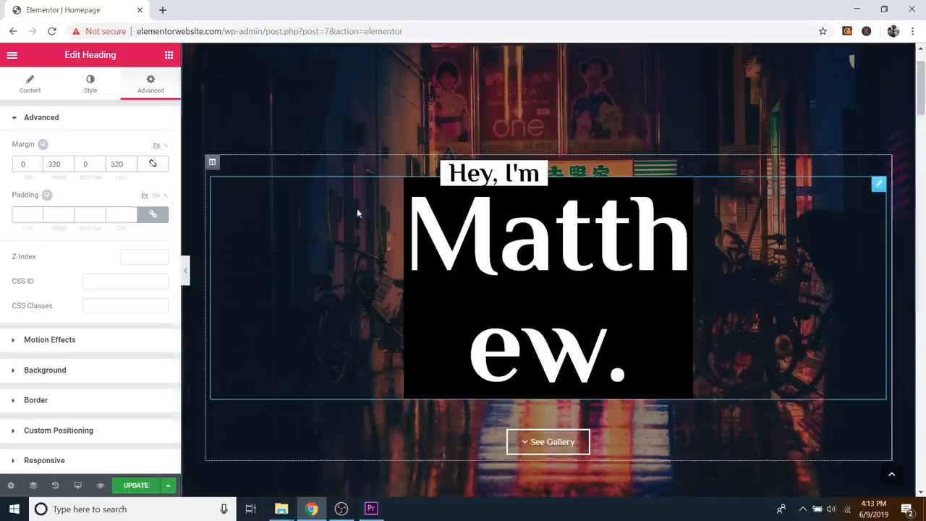
Step: Lower the hero heading's right and left margins down from 320 px
left_click(69, 167)
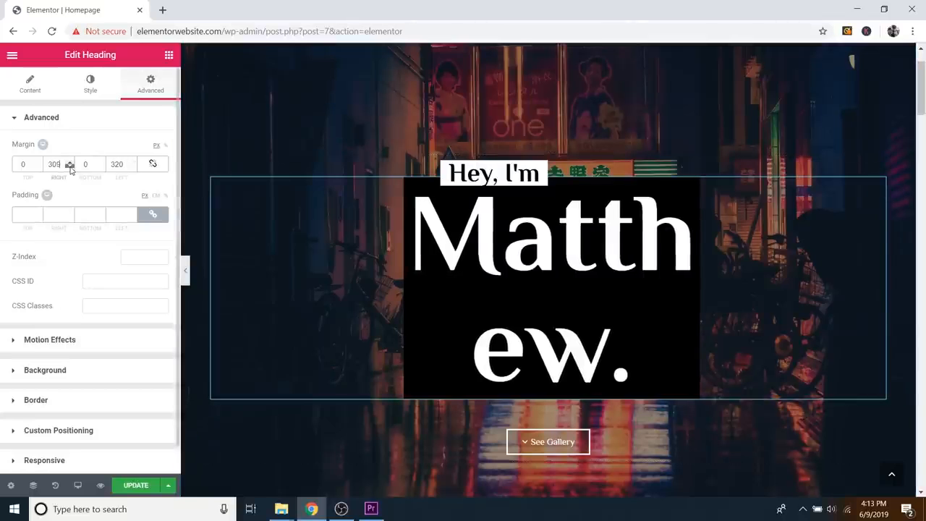
left_click_drag(71, 167, 73, 170)
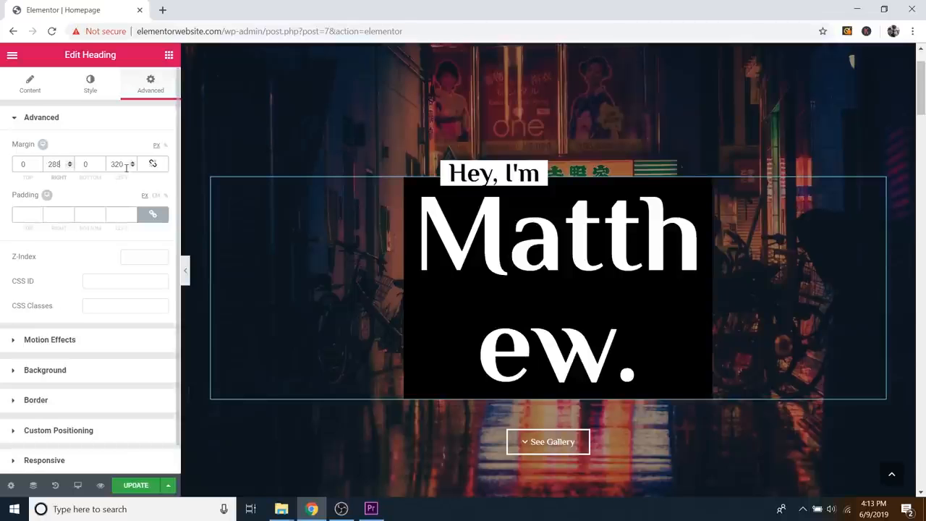
left_click(132, 167)
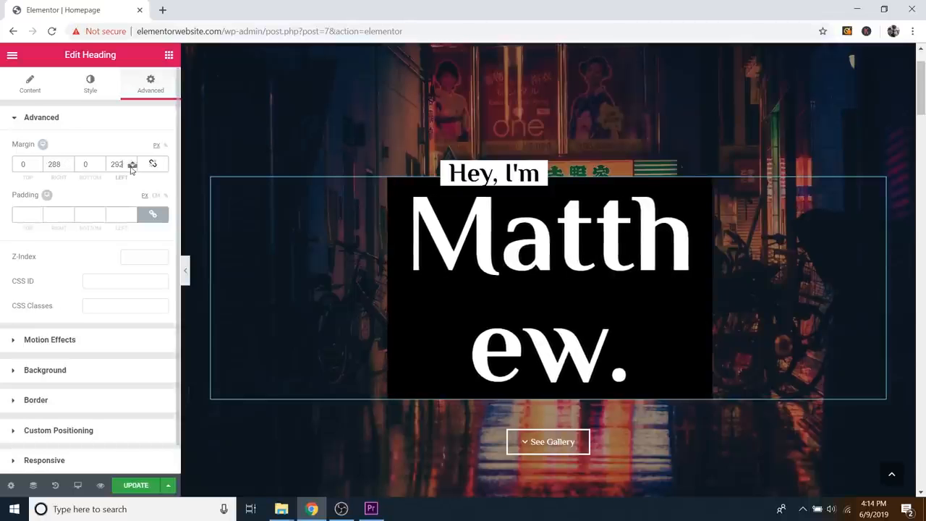
left_click_drag(131, 168, 120, 165)
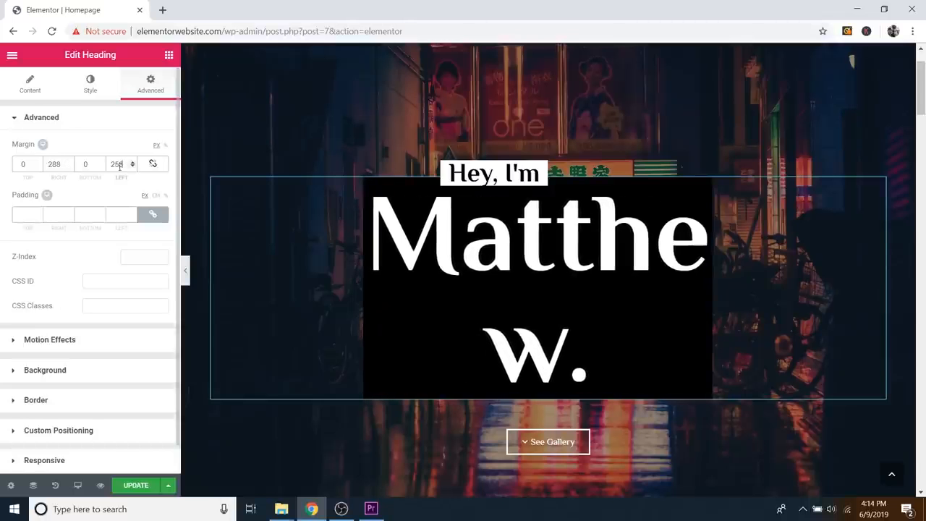
left_click(70, 167)
left_click(69, 167)
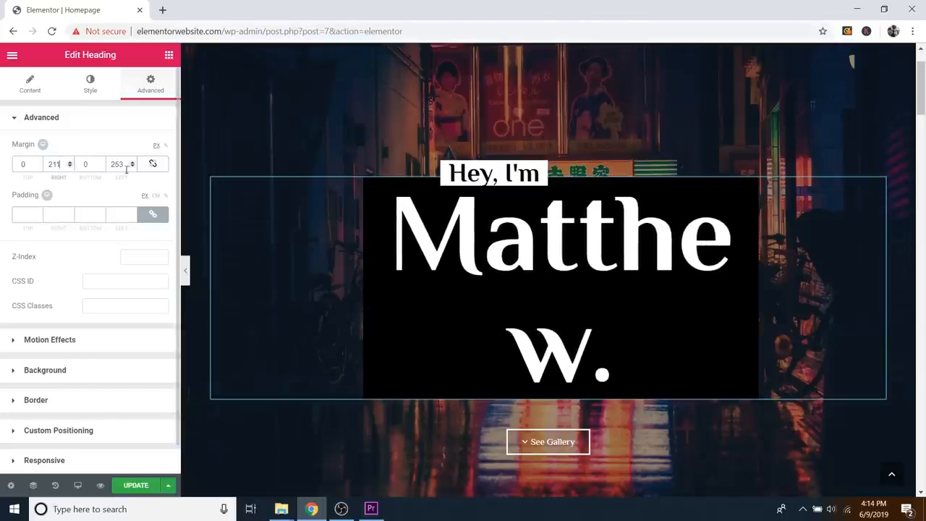
left_click(133, 166)
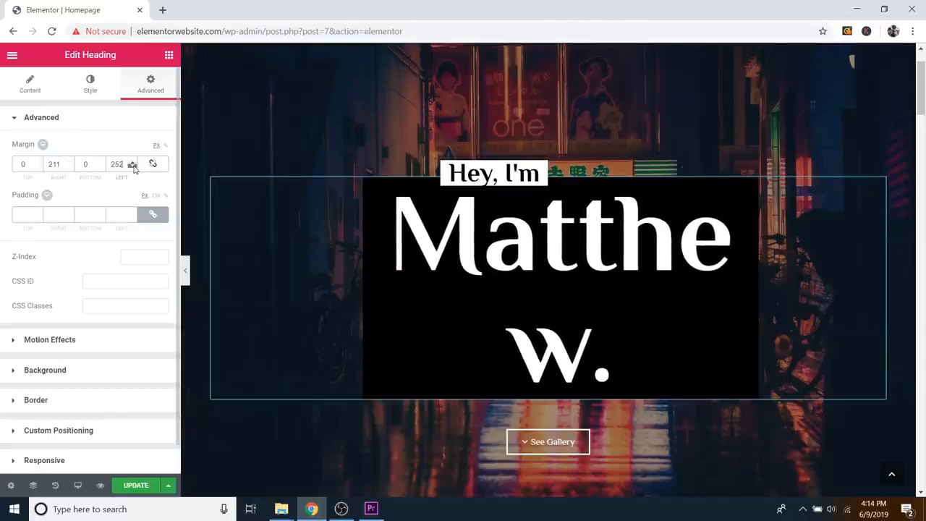
left_click_drag(133, 168, 133, 166)
Step: Balance both heading margins at 180 px so the name fits on one line
left_click(69, 167)
left_click_drag(69, 166, 69, 166)
left_click_drag(132, 161, 134, 167)
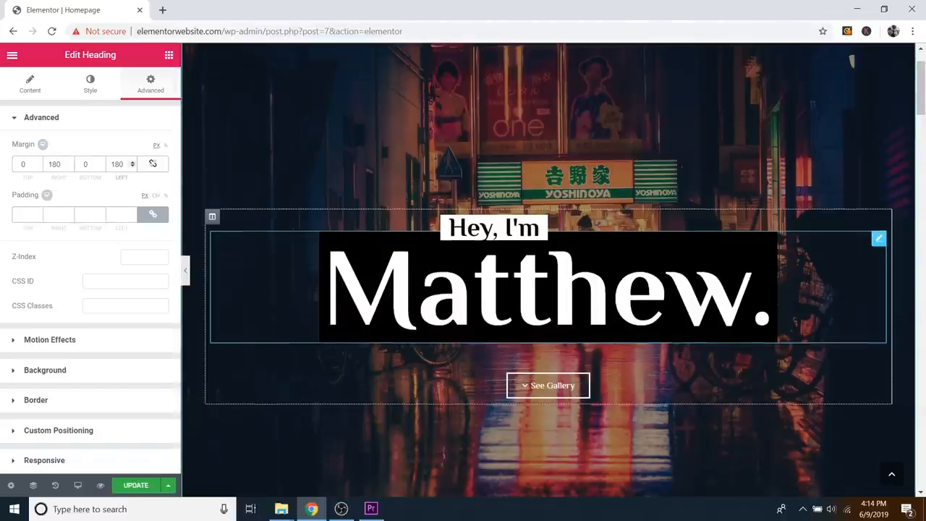
scroll(748, 301, "down", 1)
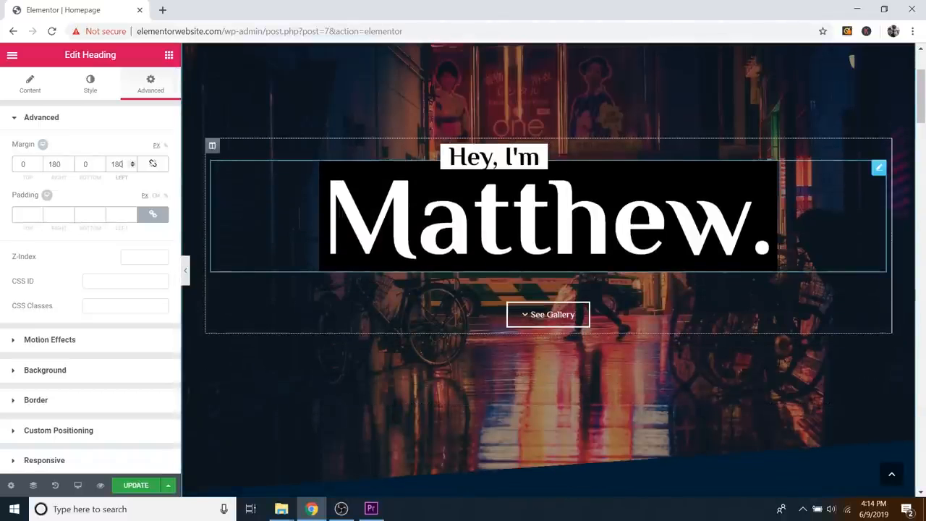
scroll(539, 253, "up", 1)
scroll(539, 253, "down", 1)
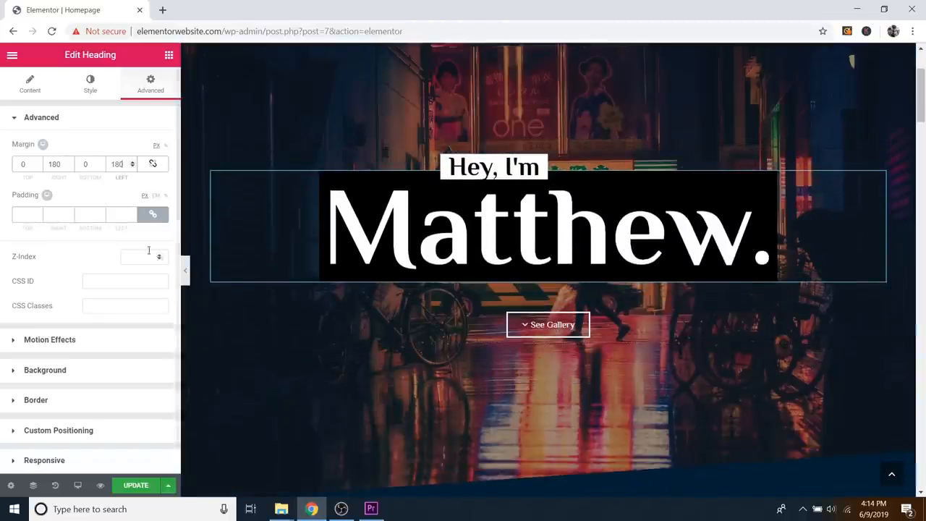
left_click(124, 240)
Step: Undo the margin change, then preview the heading's Fade In entrance animation
key("ctrl+z")
key("ctrl+z")
key("ctrl+z")
key("ctrl+z")
key("ctrl+z")
key("ctrl+z")
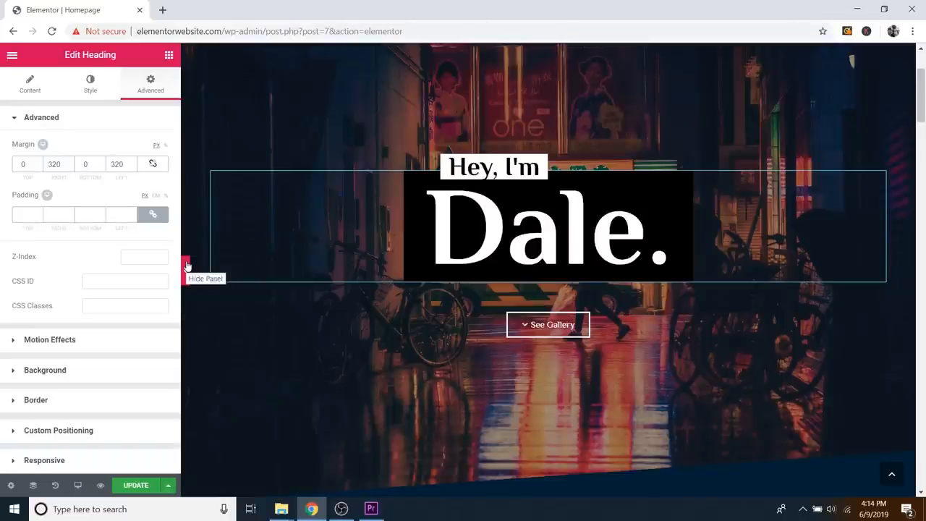
left_click(50, 341)
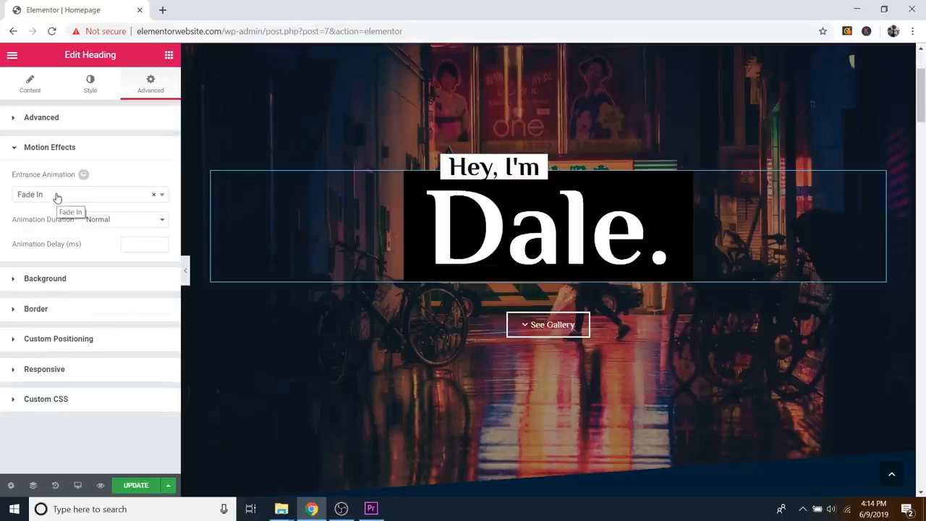
left_click(100, 485)
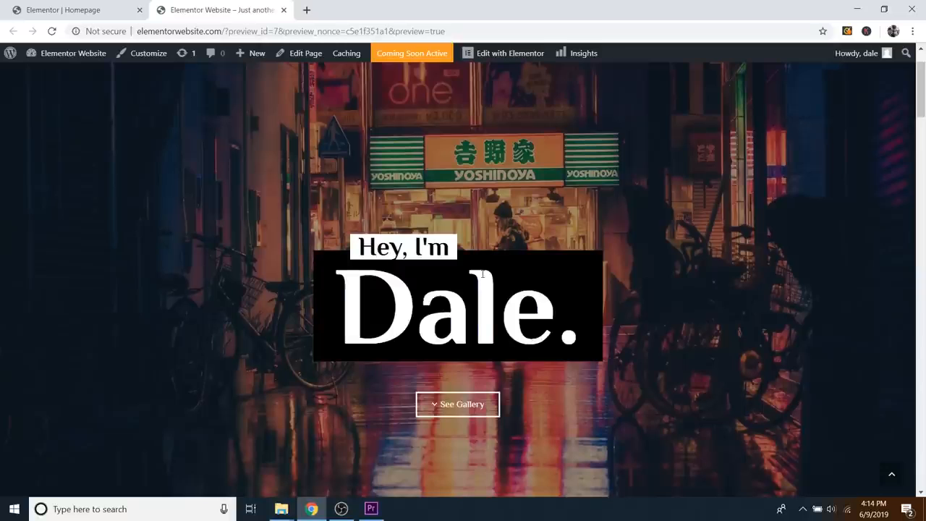
left_click(284, 10)
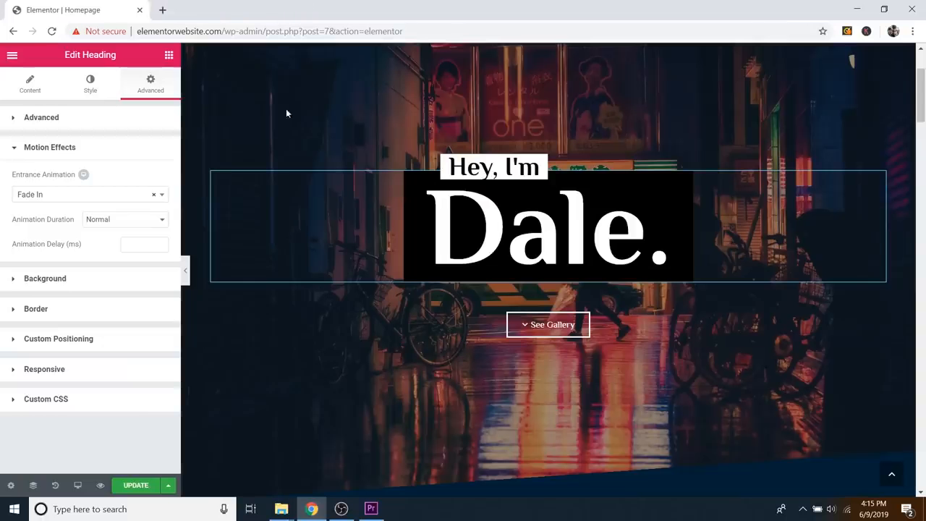
left_click(76, 149)
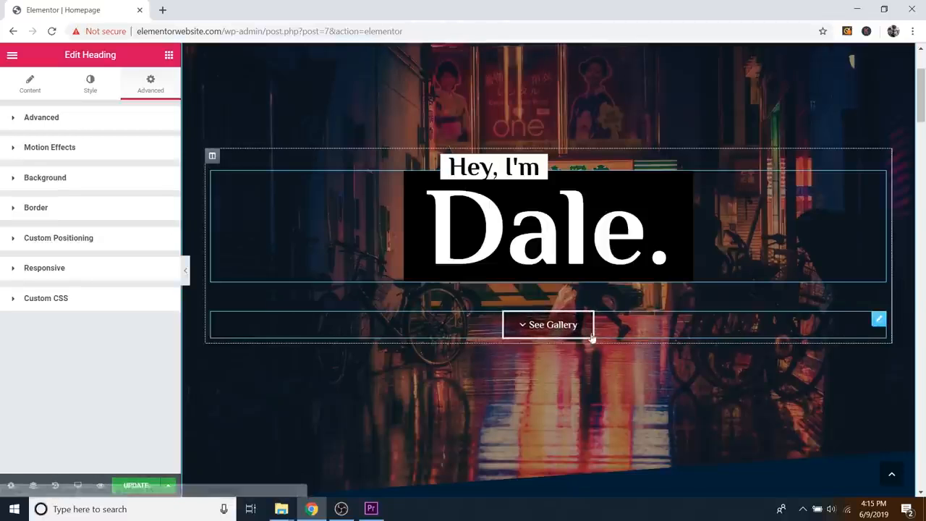
Step: Check the See Gallery button's label and #gallery link, then test it jumps to Gallery
left_click(879, 321)
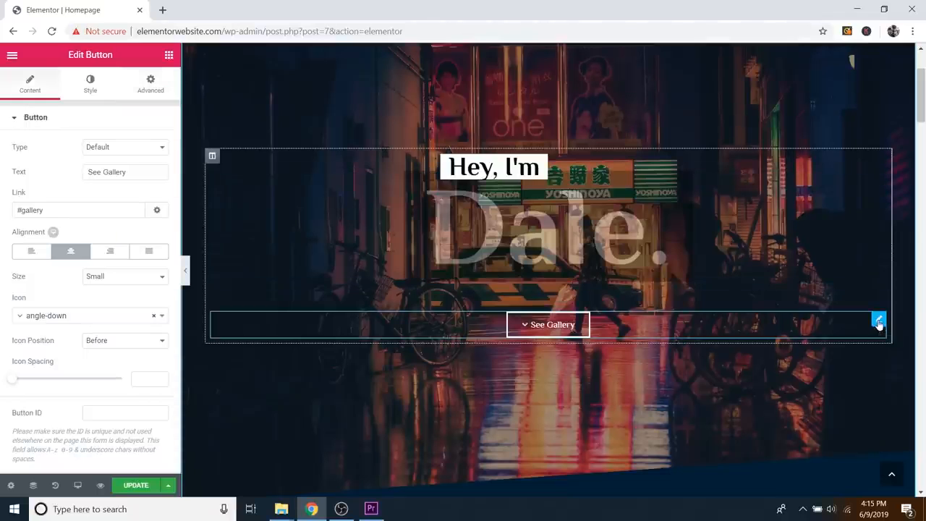
left_click(117, 173)
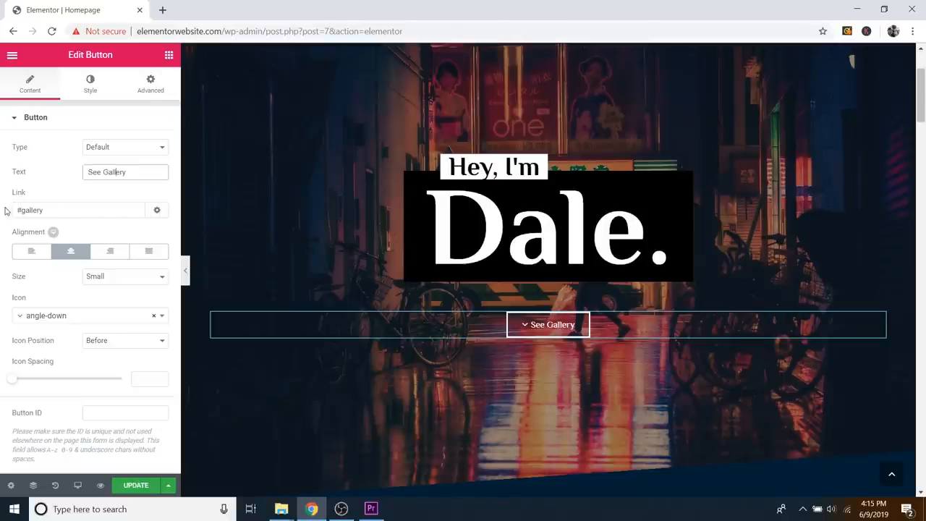
left_click_drag(15, 210, 57, 209)
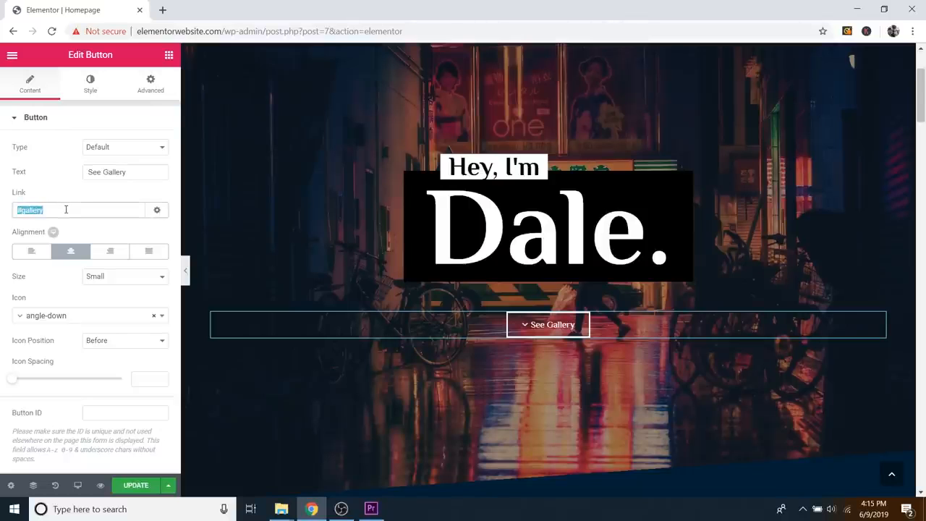
left_click(65, 209)
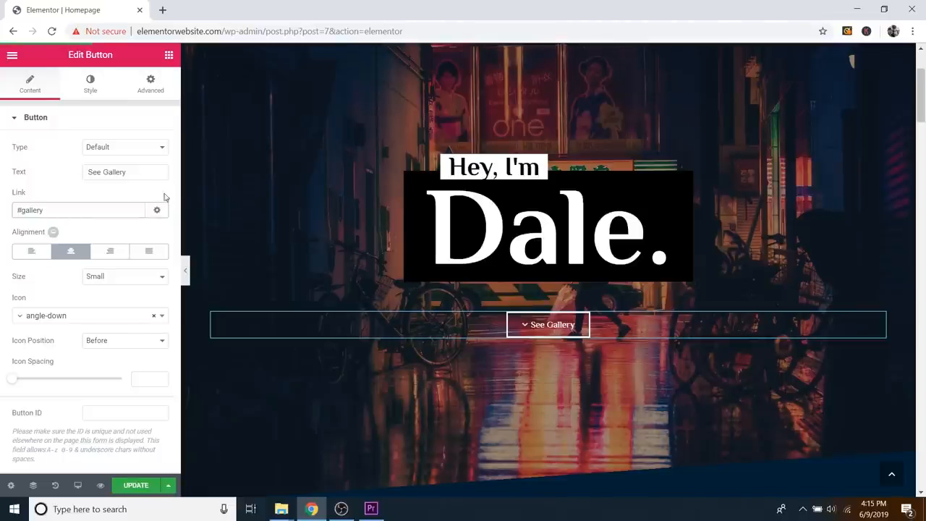
left_click(578, 327)
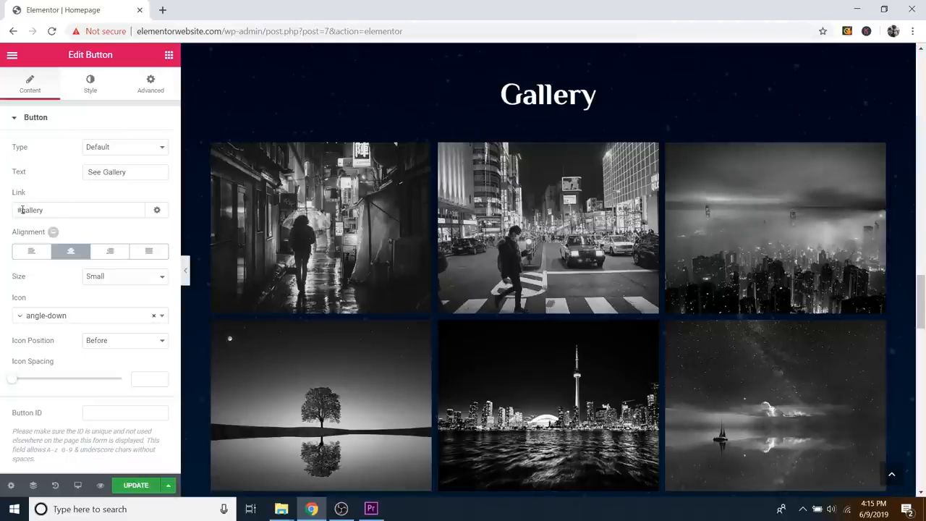
Step: Confirm the Gallery section's CSS ID is 'gallery' in its Advanced settings
left_click_drag(21, 210, 42, 211)
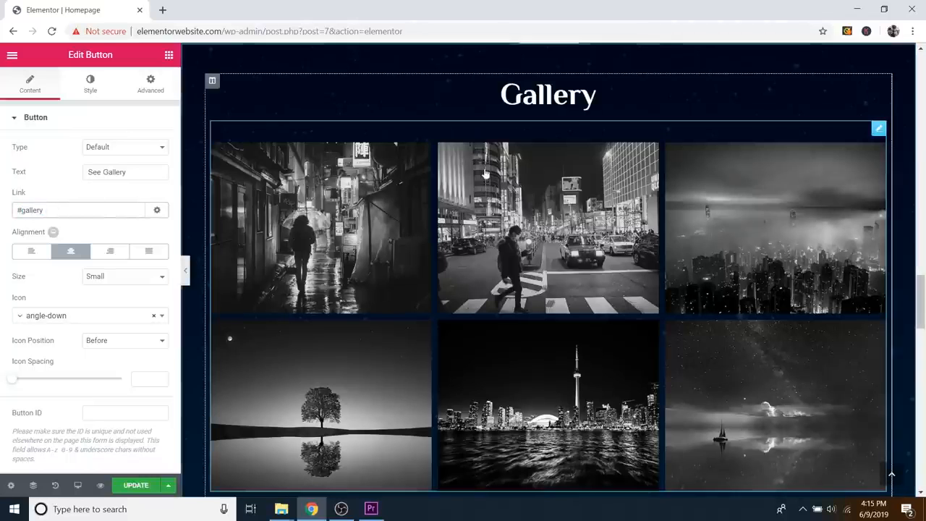
scroll(550, 115, "up", 1)
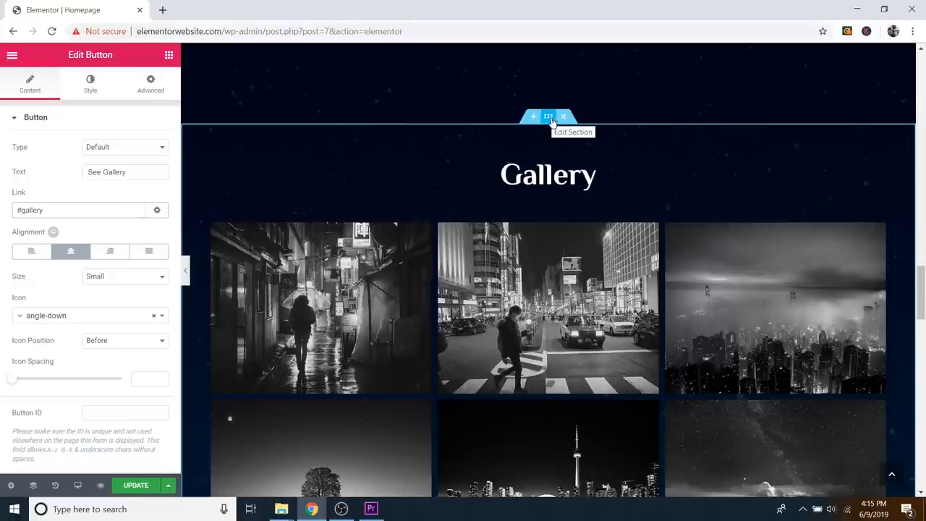
left_click(551, 120)
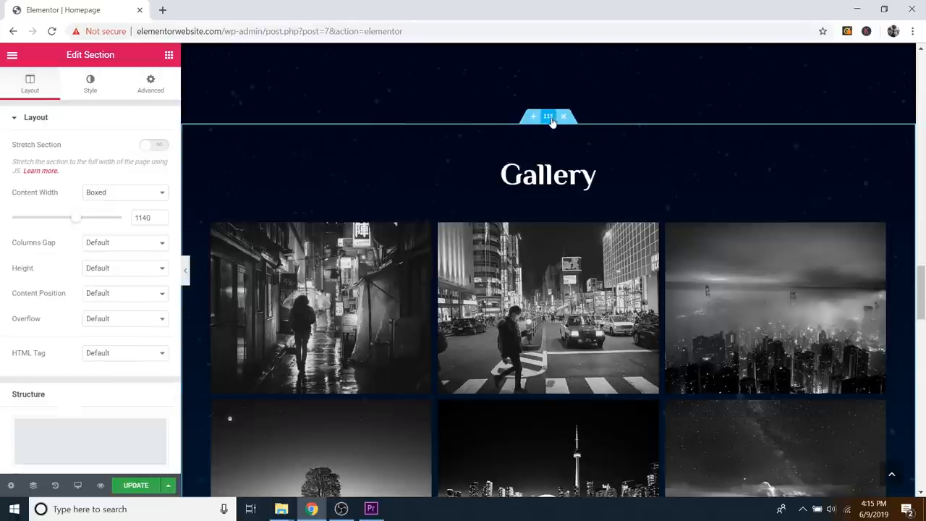
left_click(151, 85)
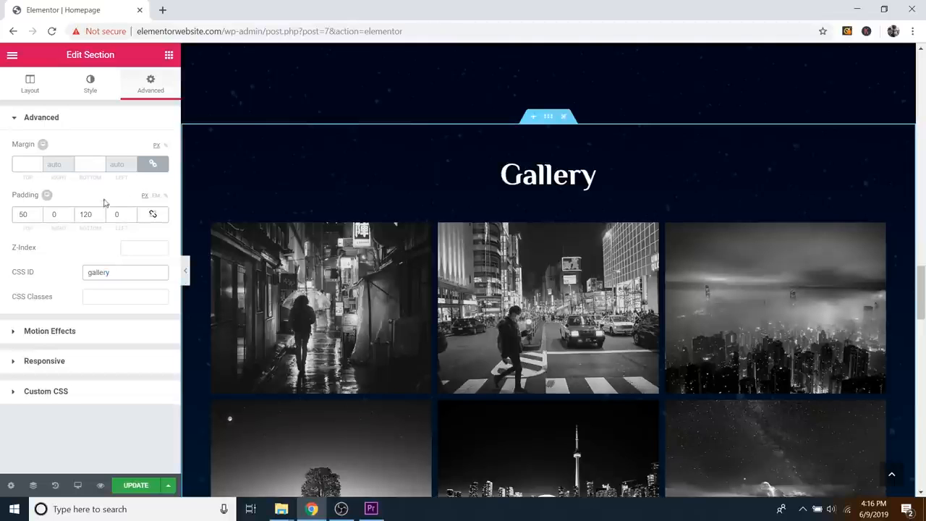
Step: Return to the hero's See Gallery button and recheck its #gallery link
scroll(583, 246, "up", 15)
scroll(571, 230, "up", 3)
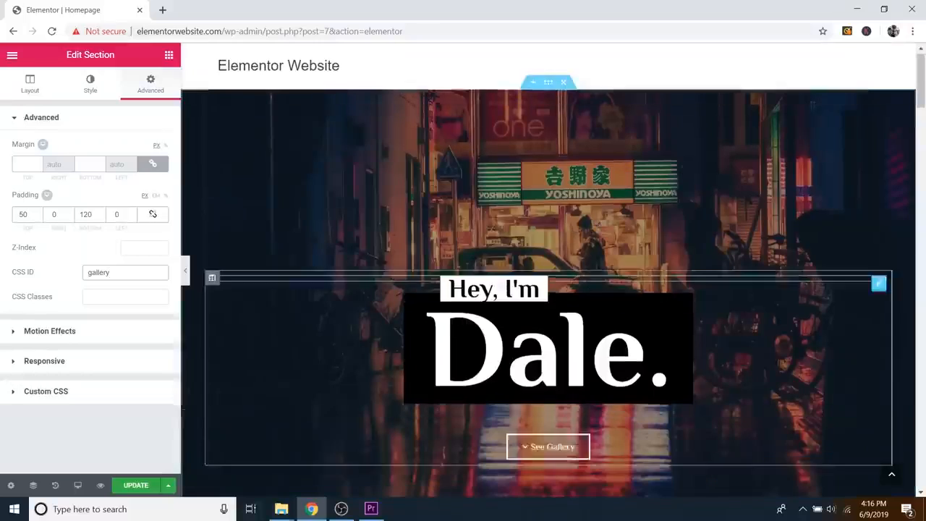
scroll(728, 285, "down", 2)
left_click(863, 285)
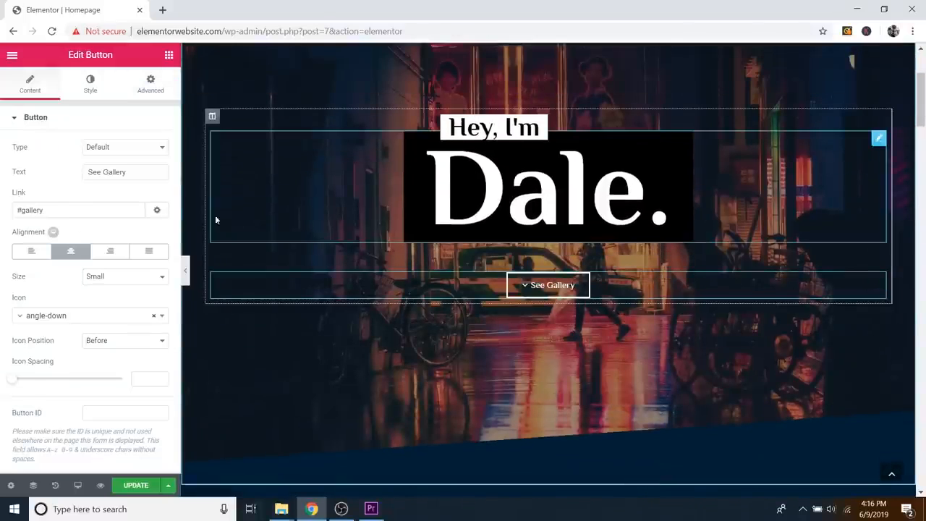
left_click_drag(68, 210, 29, 210)
left_click(106, 214)
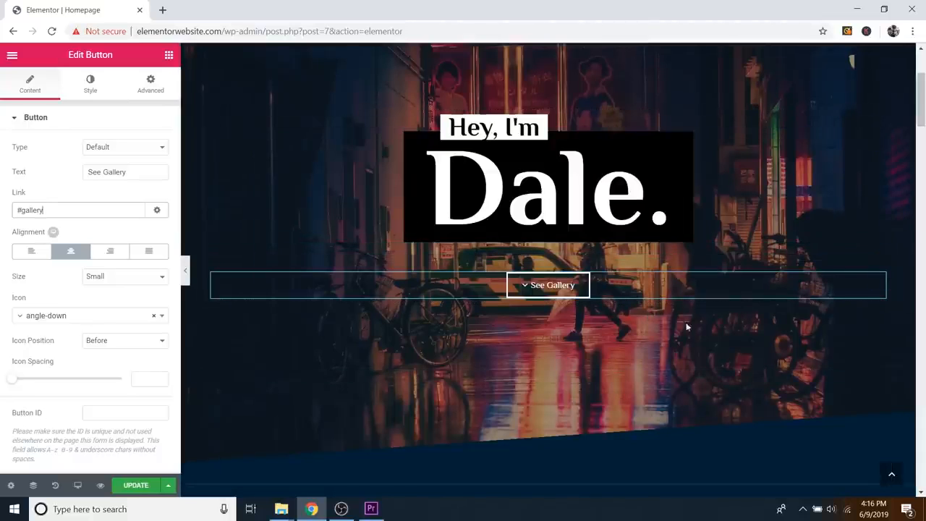
Step: Set the See Gallery button's normal background colour to bright blue #11a6d8
left_click(90, 87)
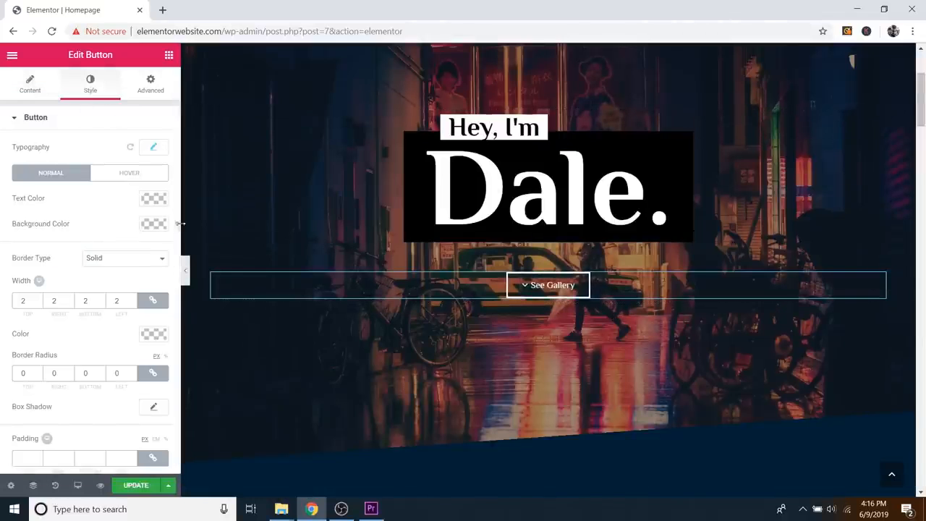
left_click(157, 224)
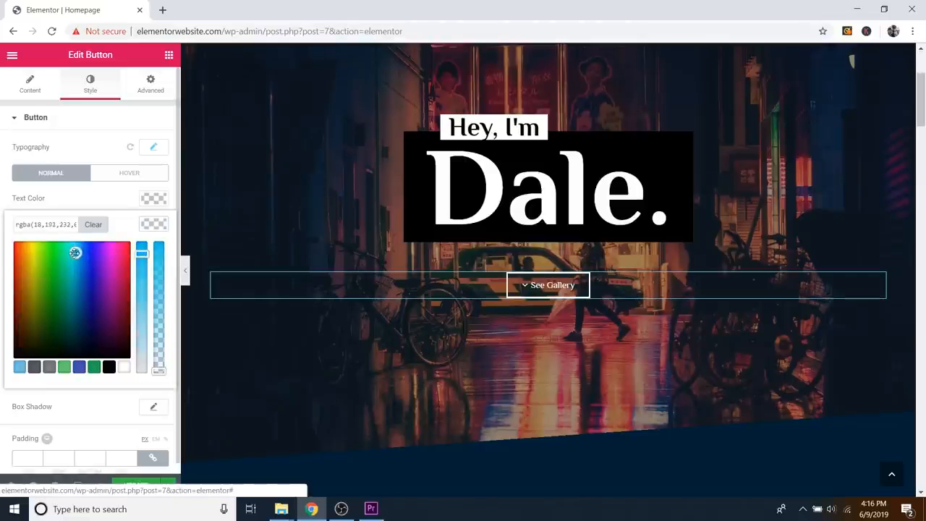
left_click(67, 259)
left_click_drag(70, 258, 70, 257)
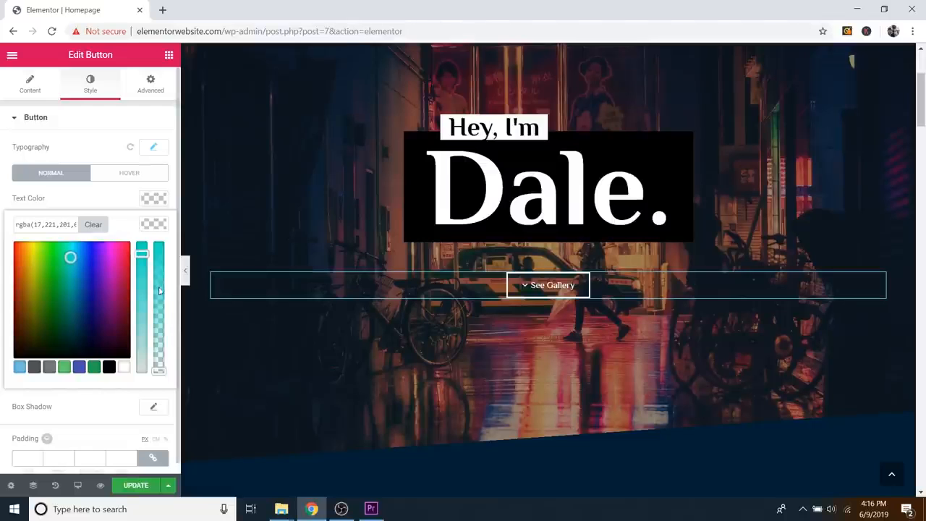
left_click_drag(159, 290, 171, 245)
left_click_drag(70, 255, 78, 259)
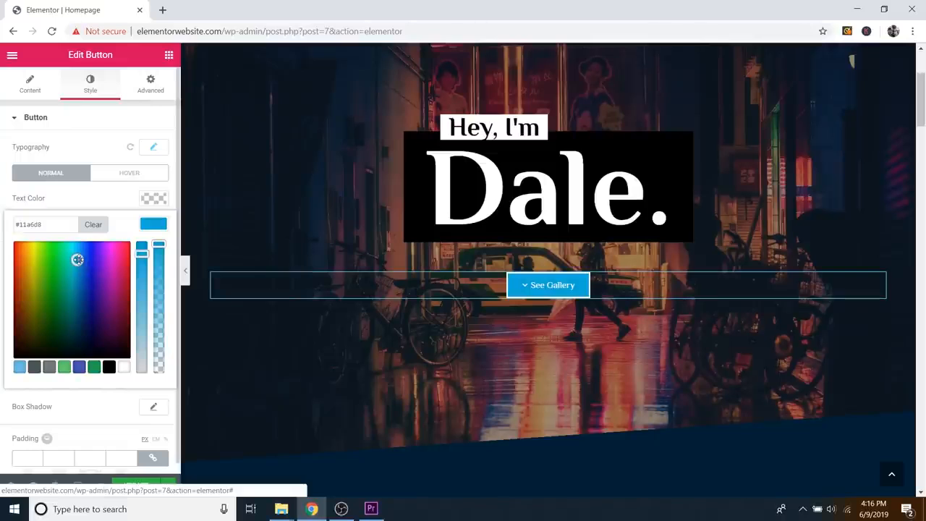
left_click(130, 174)
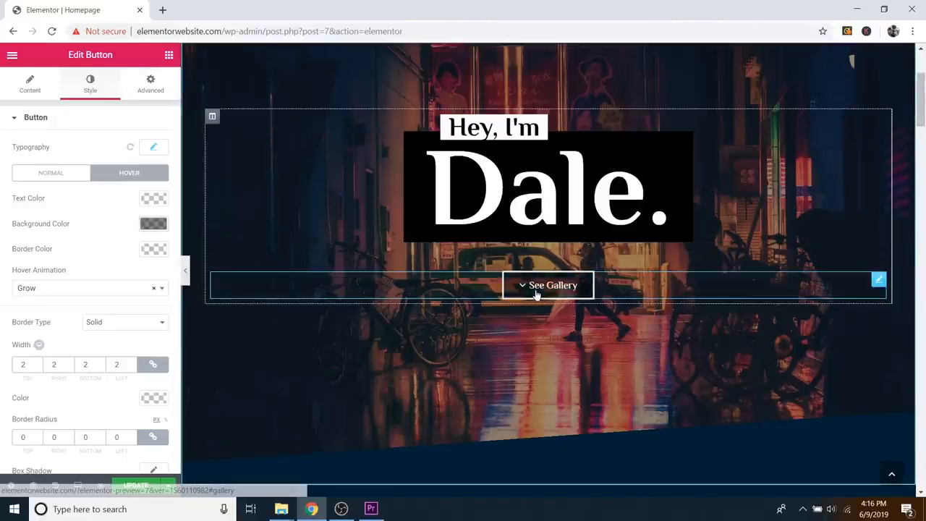
Step: Give the See Gallery button a darker blue #016587 hover background
left_click(154, 224)
left_click(19, 367)
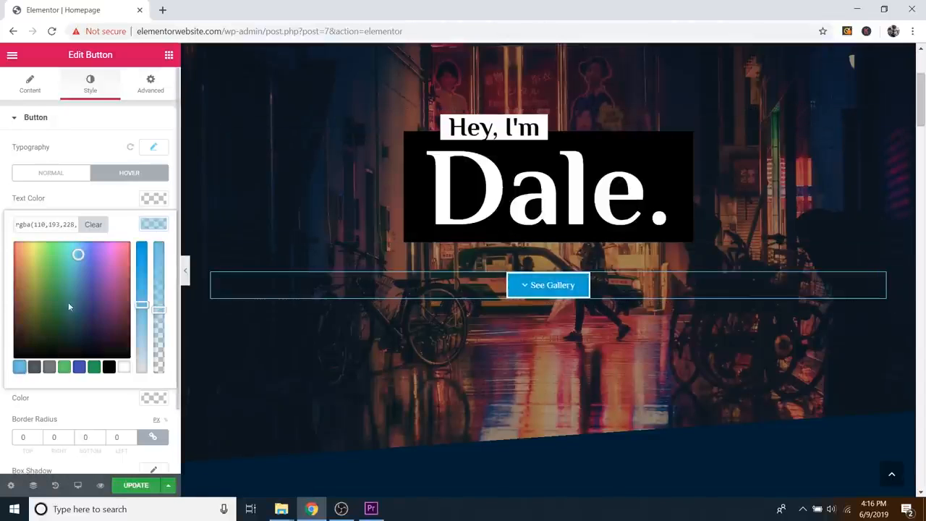
left_click_drag(78, 262, 80, 297)
left_click_drag(141, 268, 141, 248)
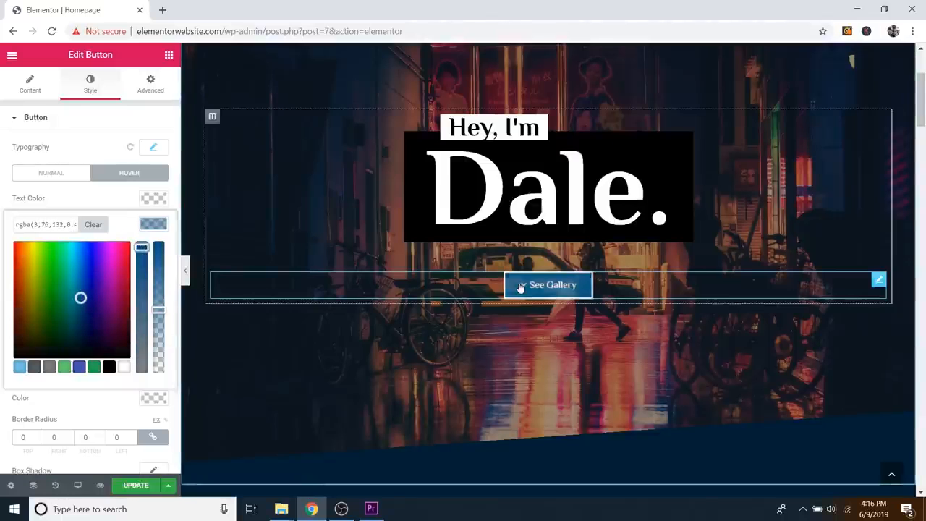
left_click(78, 295)
left_click_drag(79, 295, 77, 290)
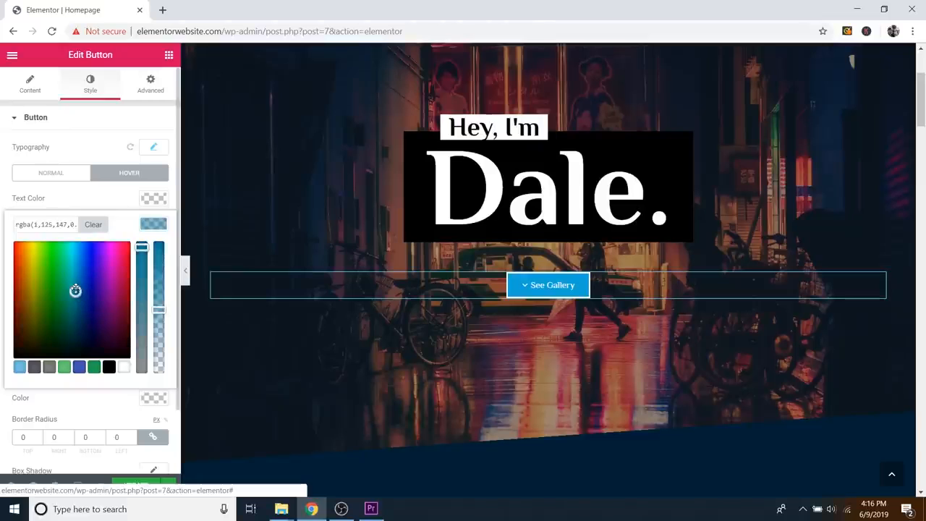
left_click_drag(157, 309, 158, 243)
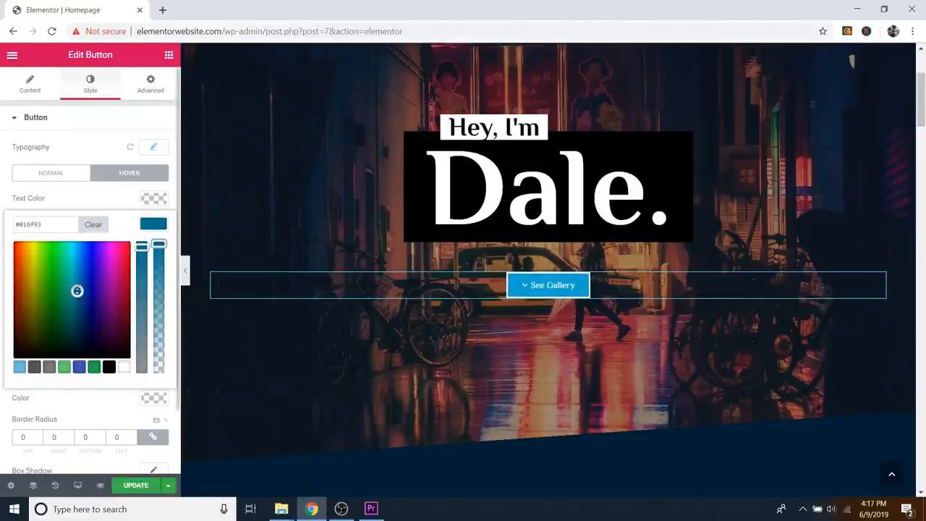
left_click_drag(77, 290, 77, 296)
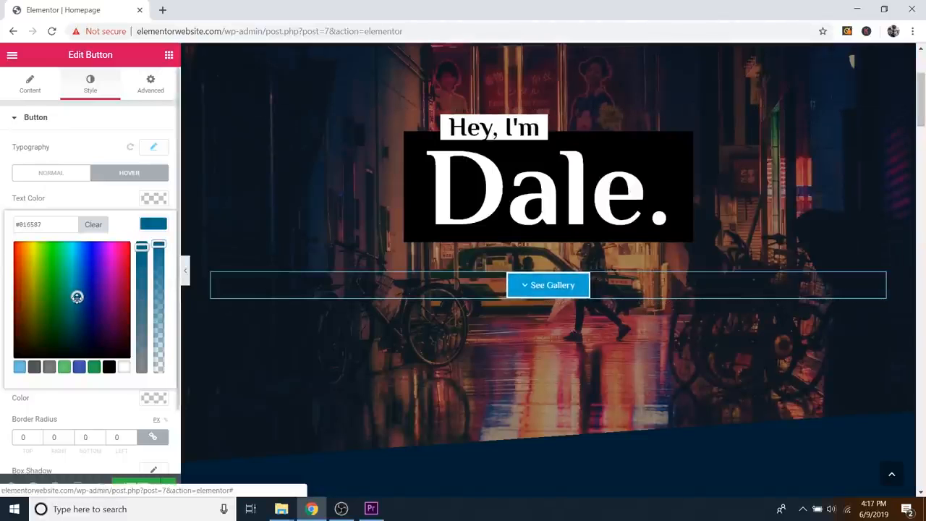
left_click(157, 225)
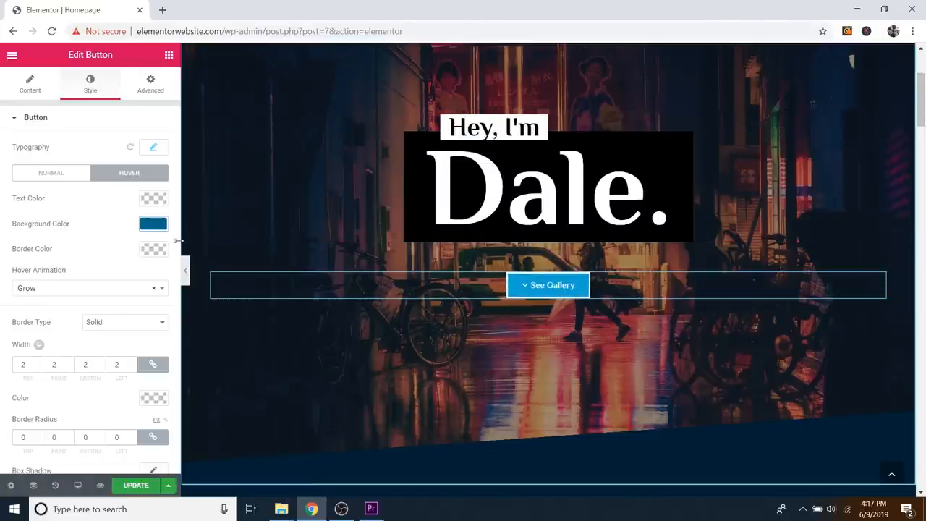
Step: Keep a solid border at width 0 and set the button's corner radius to 50
left_click(106, 328)
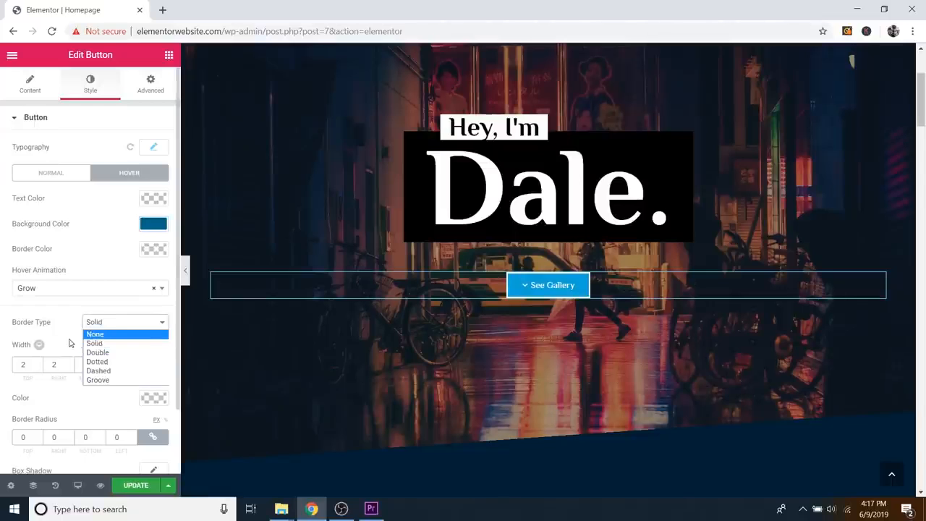
left_click(52, 356)
left_click(39, 368)
left_click(39, 369)
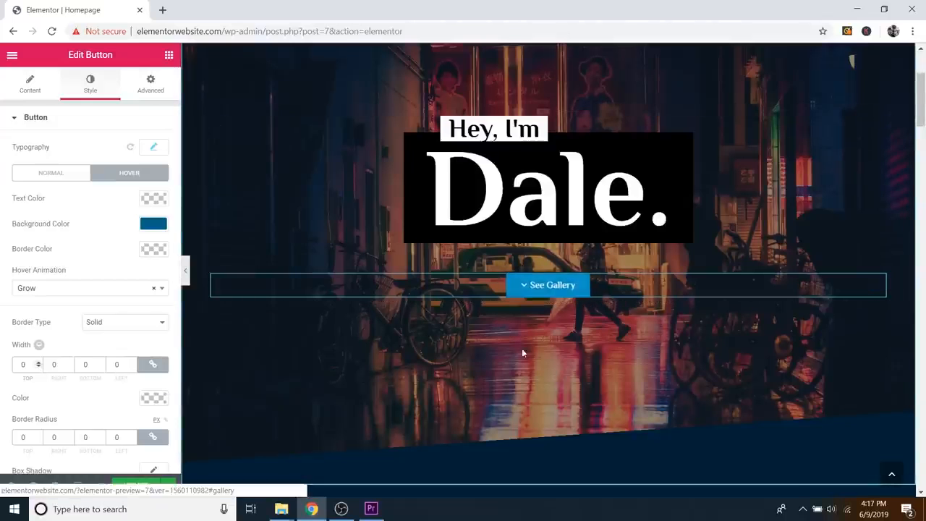
double_click(39, 436)
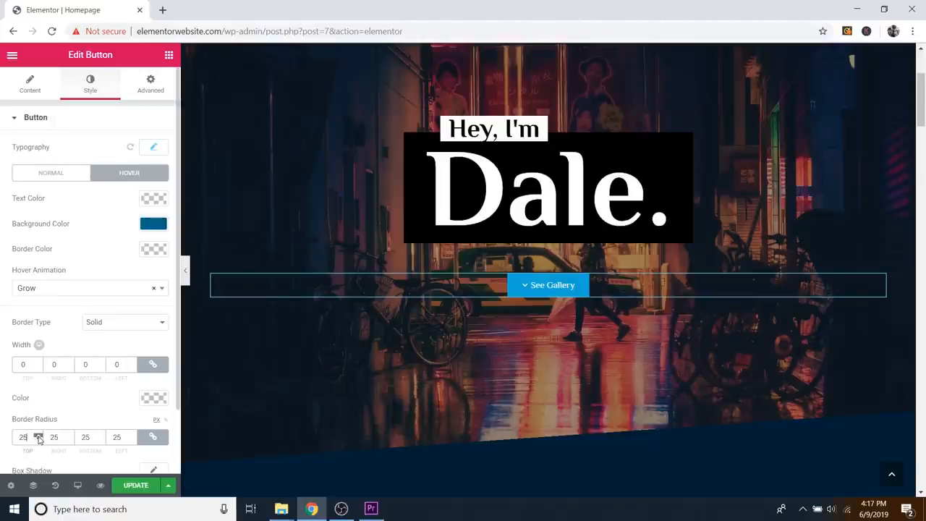
double_click(39, 436)
left_click(38, 439)
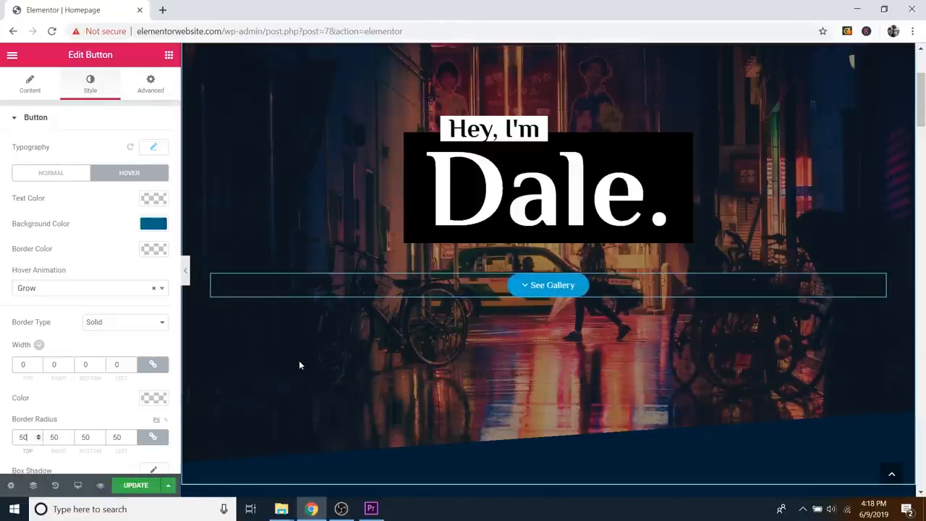
Step: Hide the Elementor panel and scroll through the full homepage preview
scroll(506, 311, "down", 5)
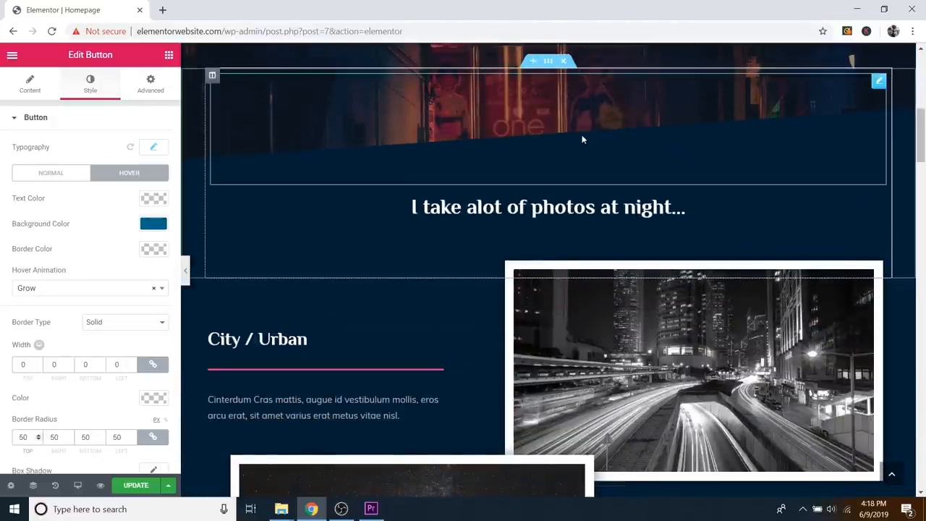
scroll(491, 314, "up", 1)
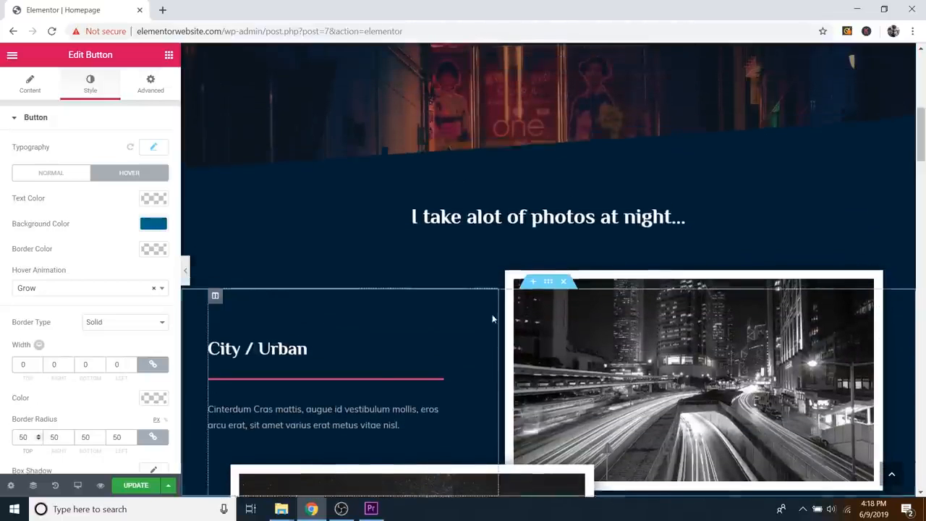
left_click(186, 270)
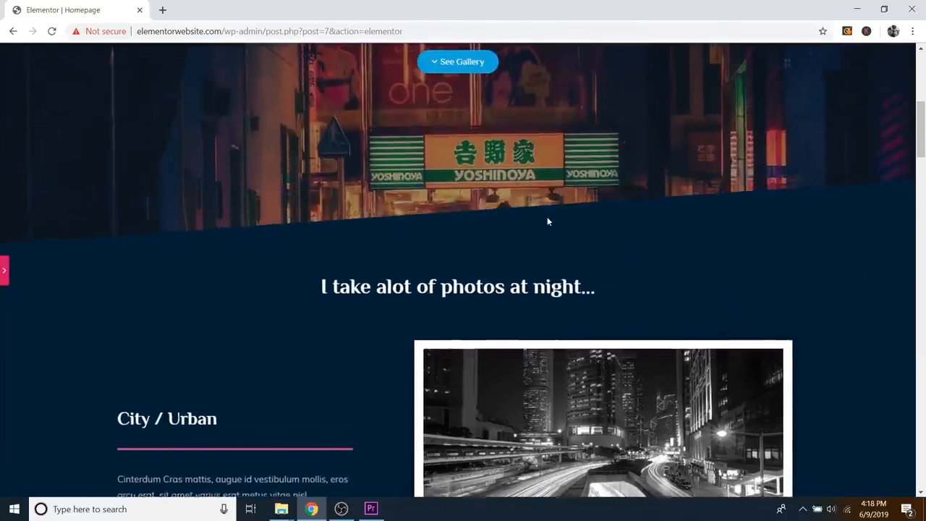
scroll(507, 217, "down", 4)
scroll(408, 208, "up", 2)
scroll(407, 208, "down", 8)
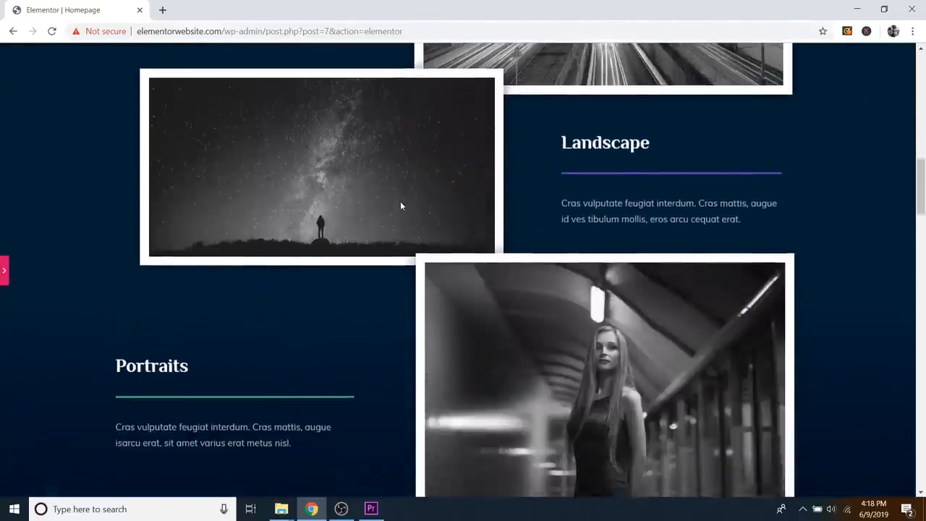
scroll(334, 228, "down", 2)
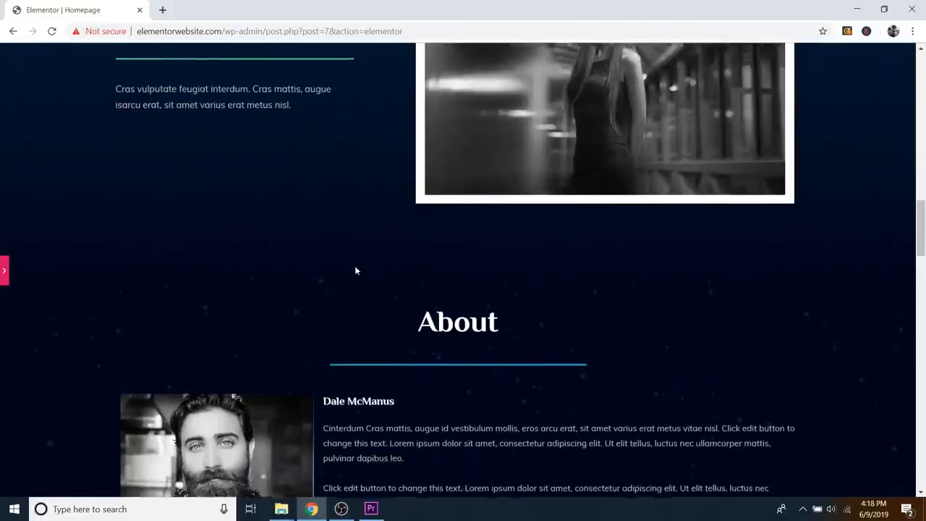
scroll(363, 293, "up", 7)
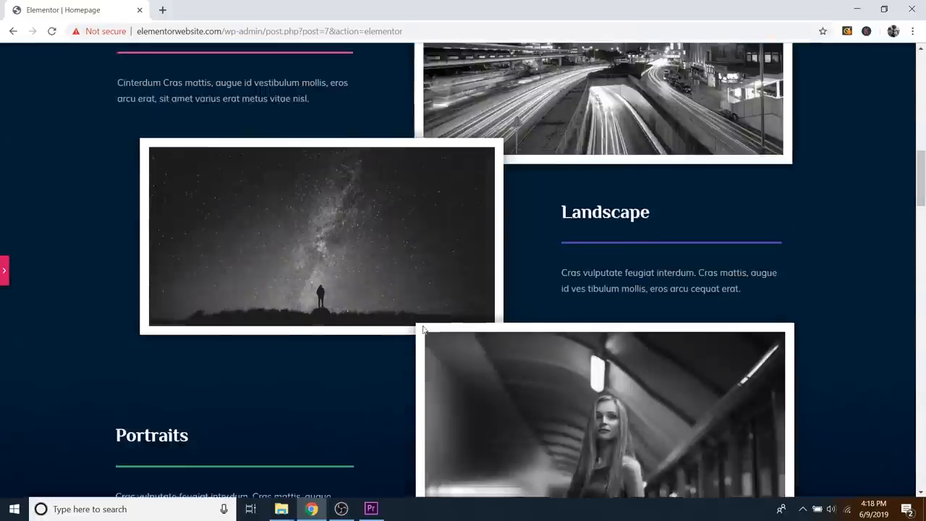
scroll(422, 325, "down", 18)
scroll(481, 315, "down", 7)
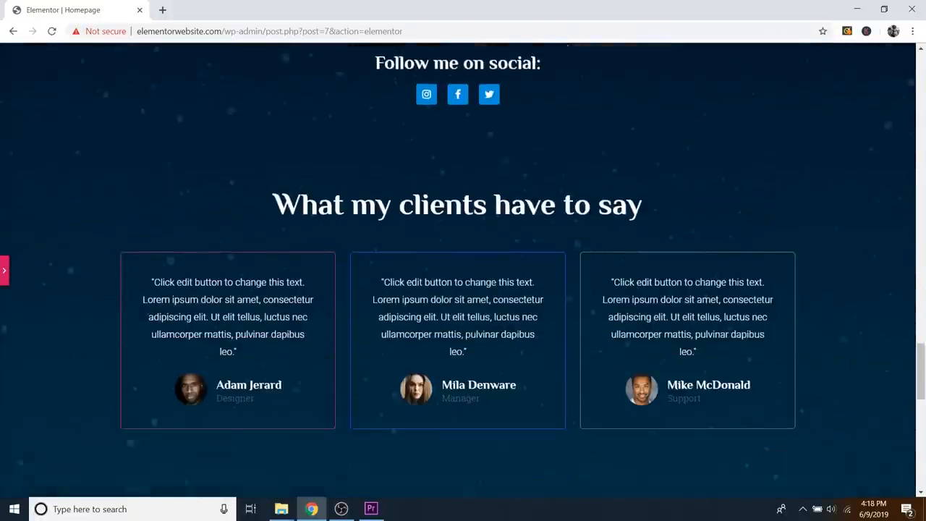
scroll(480, 315, "up", 9)
scroll(470, 304, "up", 15)
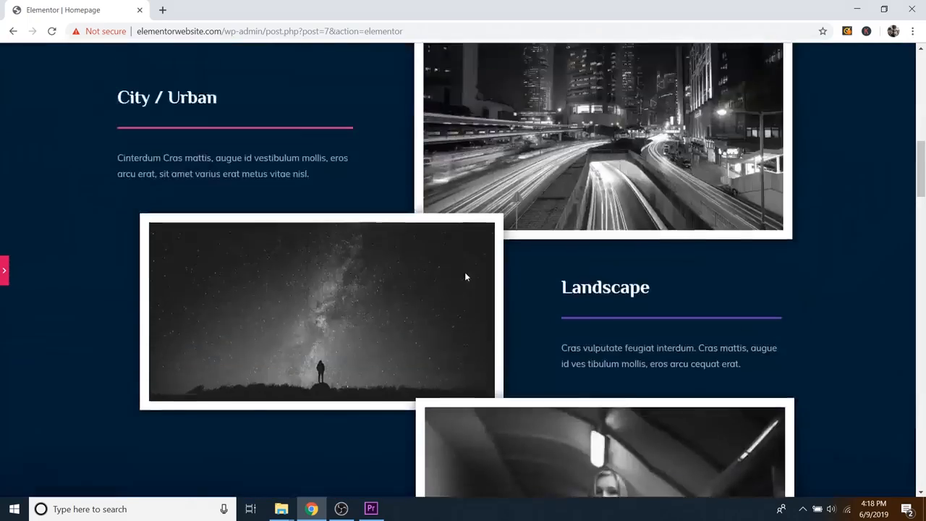
scroll(483, 303, "down", 2)
scroll(480, 340, "down", 1)
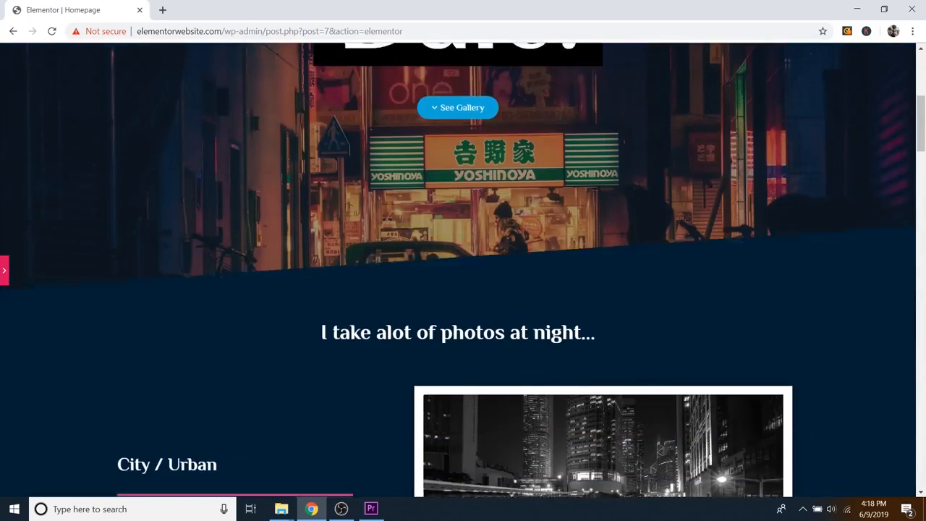
Step: Bring back the panel and open the night-photos section's background style settings
left_click(5, 271)
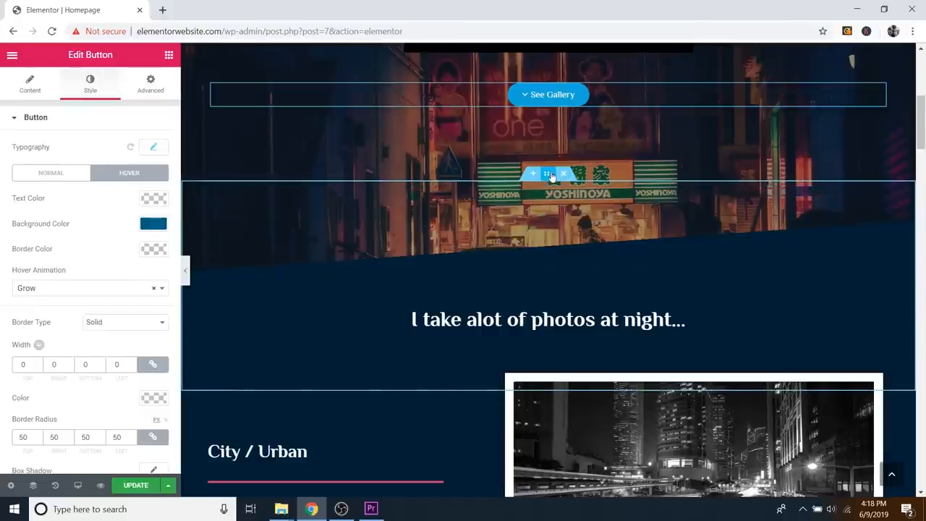
left_click(548, 176)
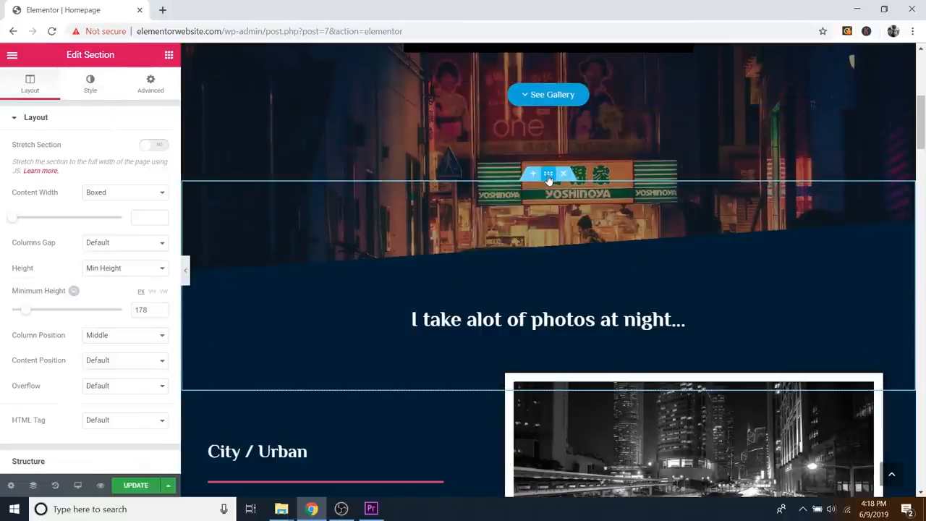
left_click(97, 96)
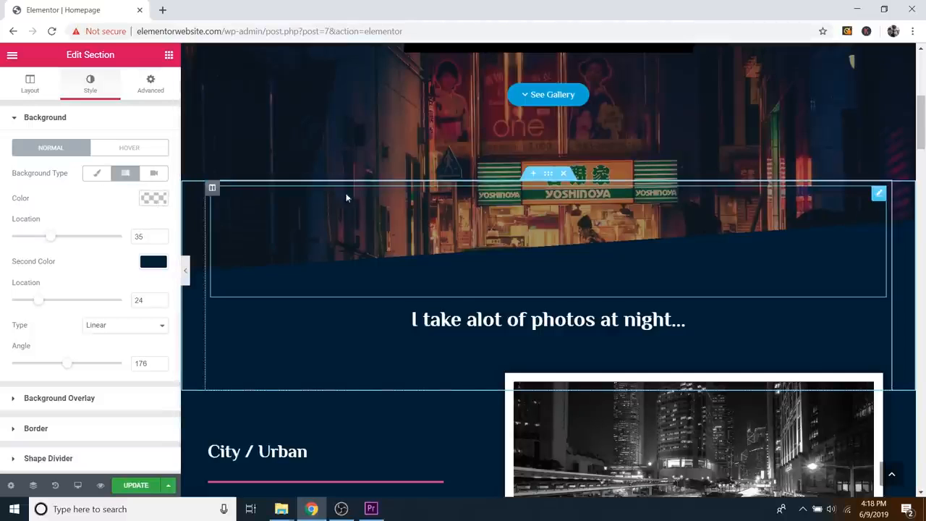
scroll(687, 255, "up", 2)
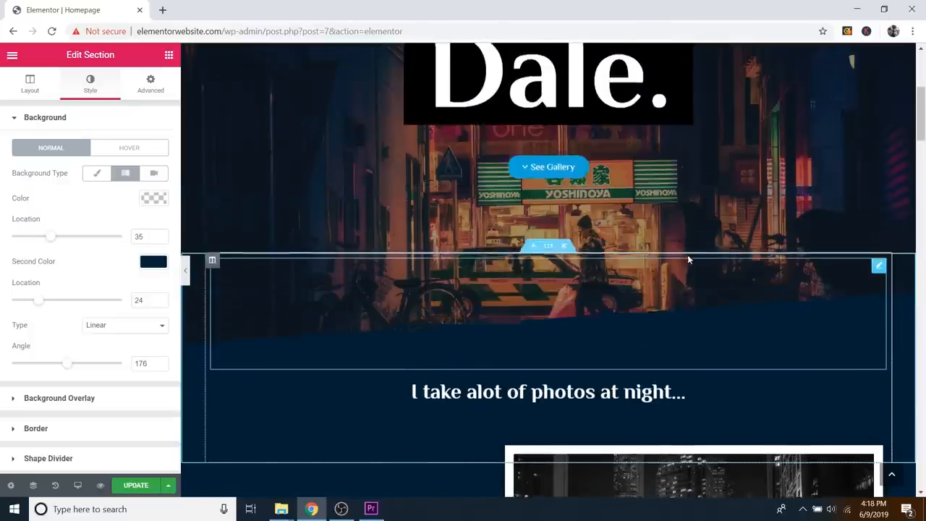
scroll(693, 266, "down", 1)
scroll(692, 263, "up", 1)
scroll(691, 263, "down", 2)
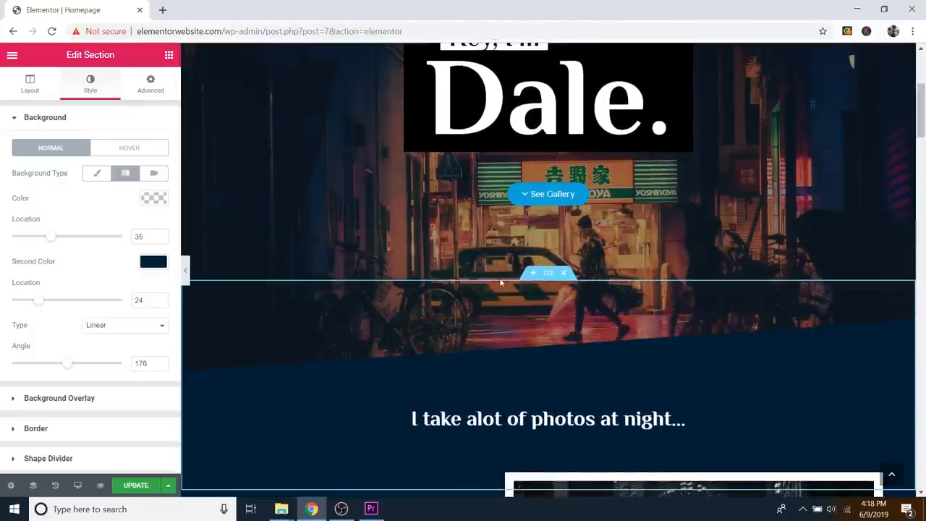
Step: Change the section gradient's second colour from teal to dark navy
left_click(152, 262)
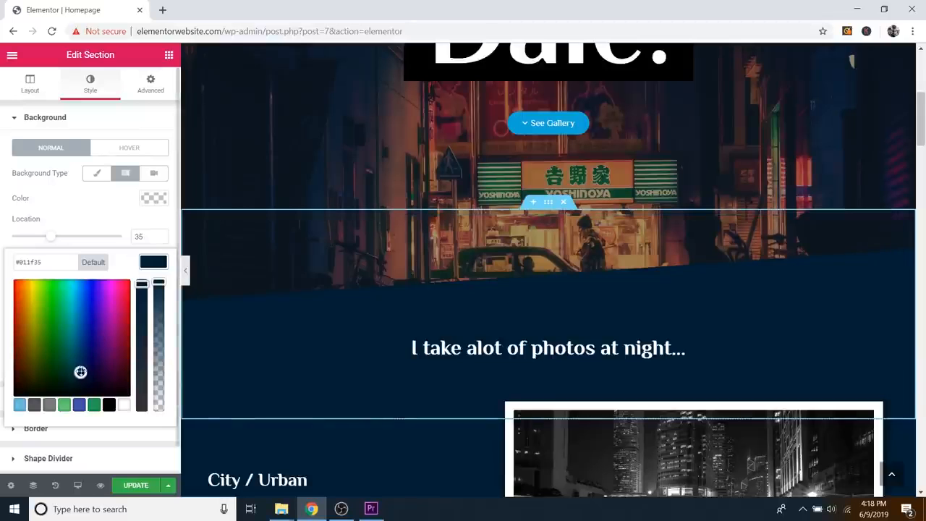
left_click_drag(81, 372, 74, 351)
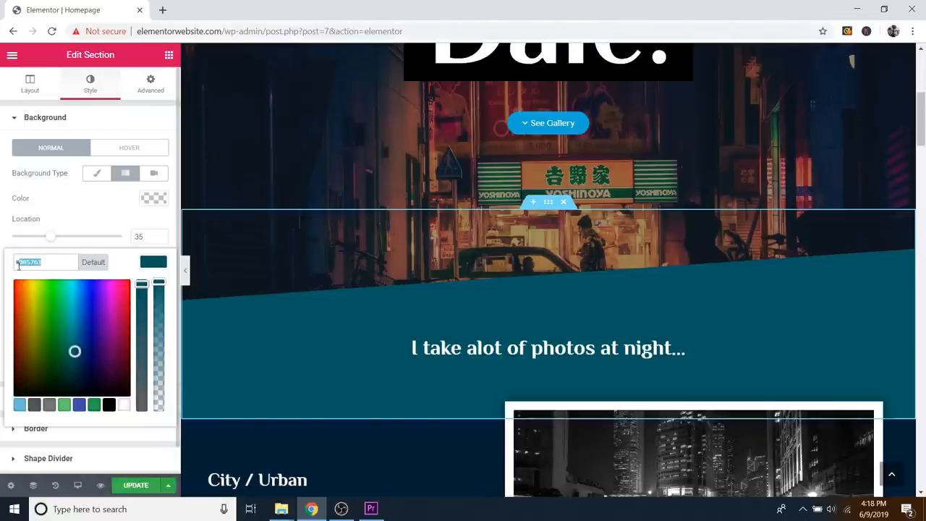
scroll(519, 264, "down", 3)
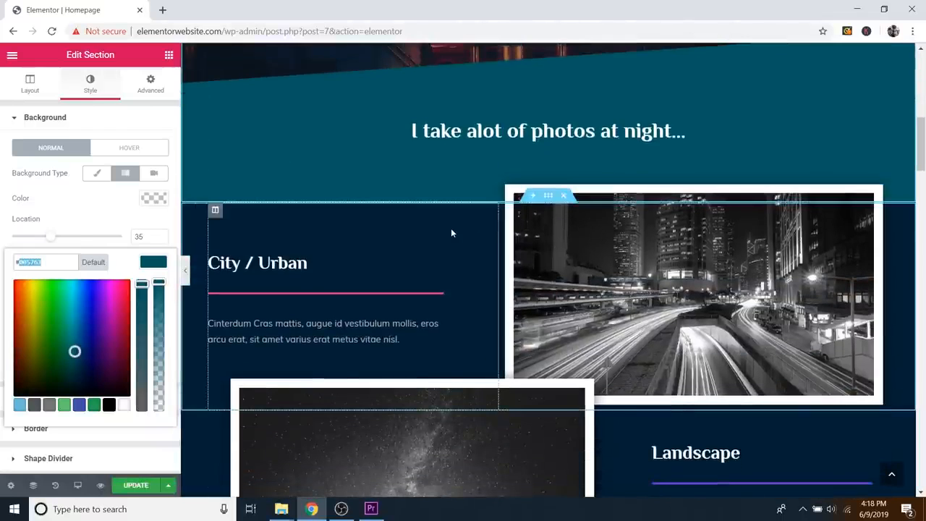
scroll(451, 231, "down", 3)
scroll(575, 396, "up", 5)
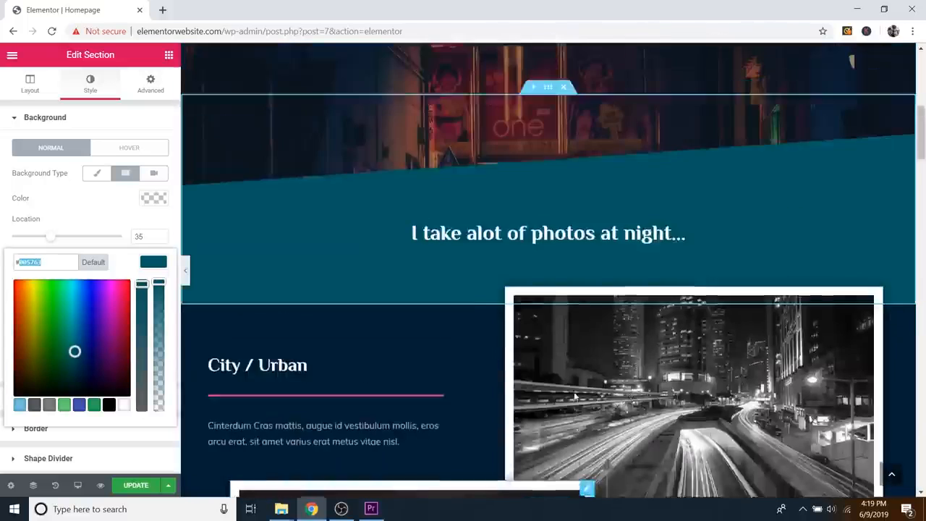
scroll(575, 396, "up", 5)
scroll(358, 299, "down", 2)
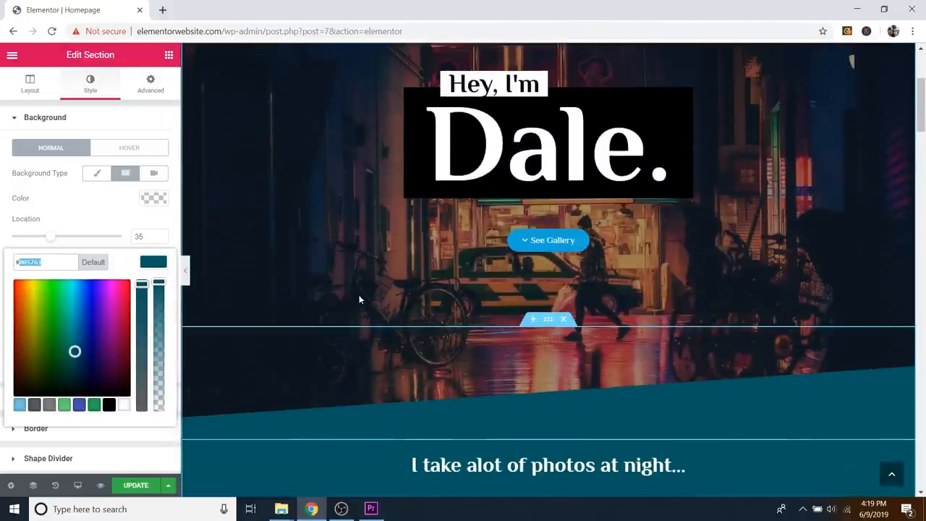
scroll(359, 299, "down", 2)
left_click(149, 223)
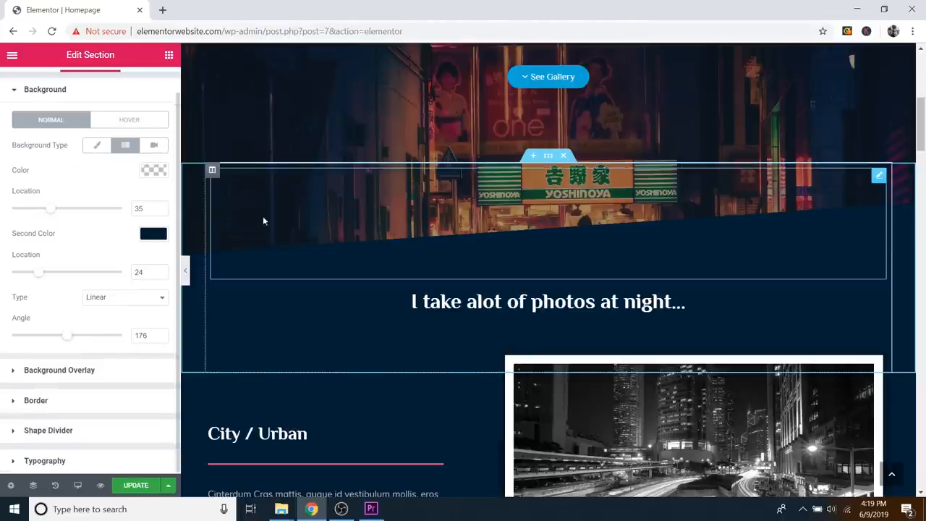
scroll(519, 256, "down", 1)
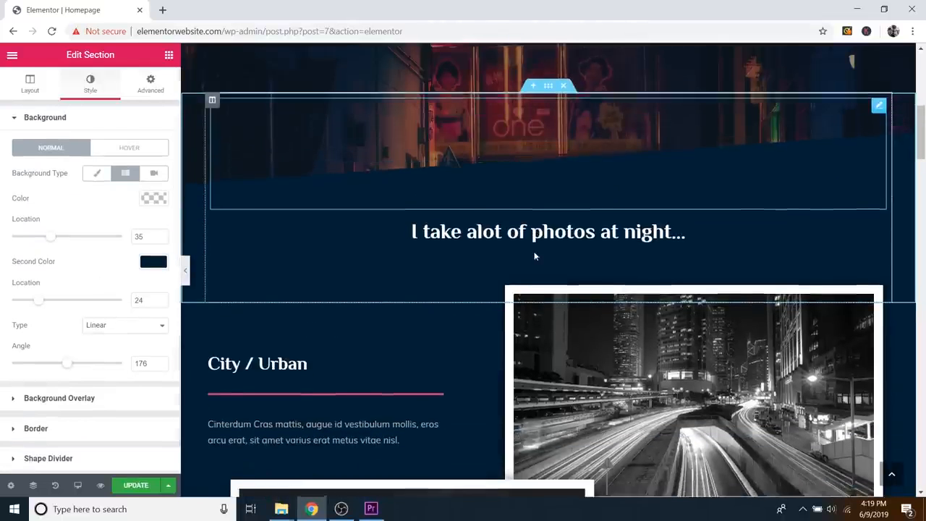
left_click(612, 230)
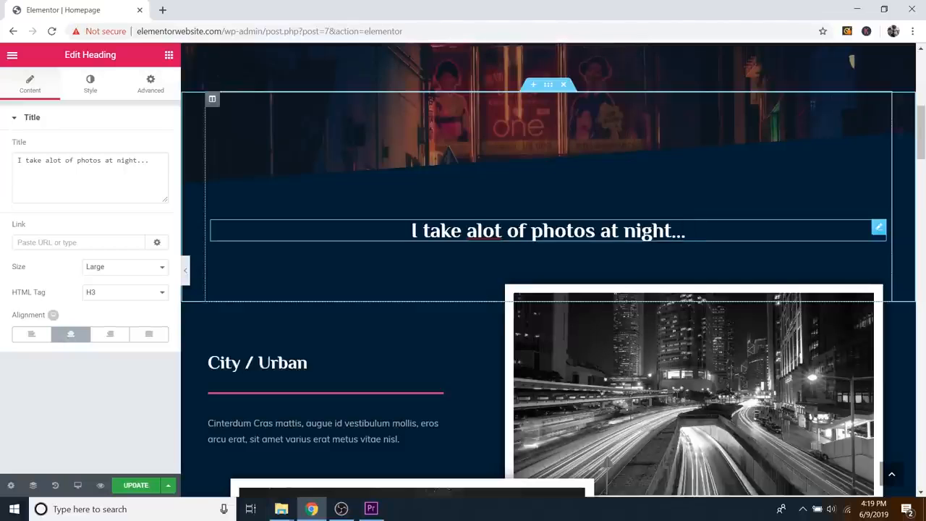
scroll(540, 249, "down", 2)
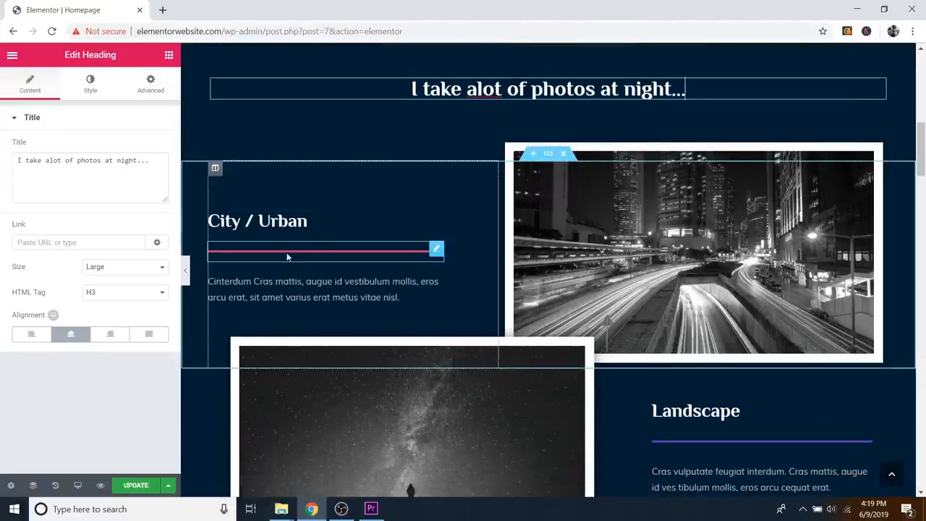
left_click(168, 57)
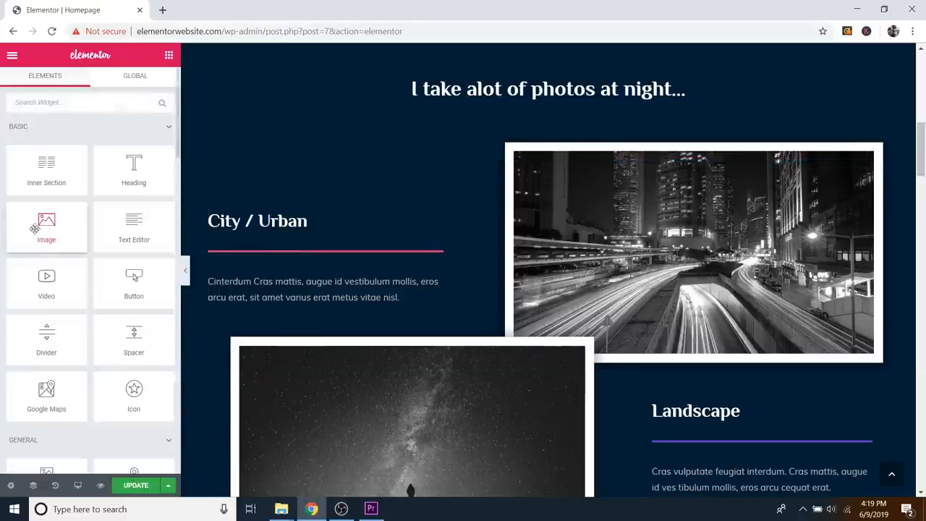
left_click_drag(46, 336, 284, 255)
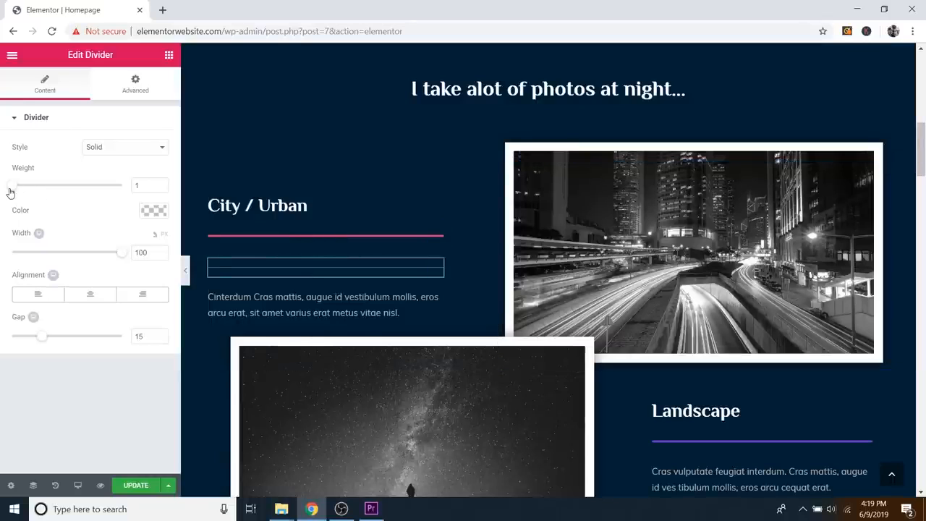
left_click_drag(13, 191, 40, 191)
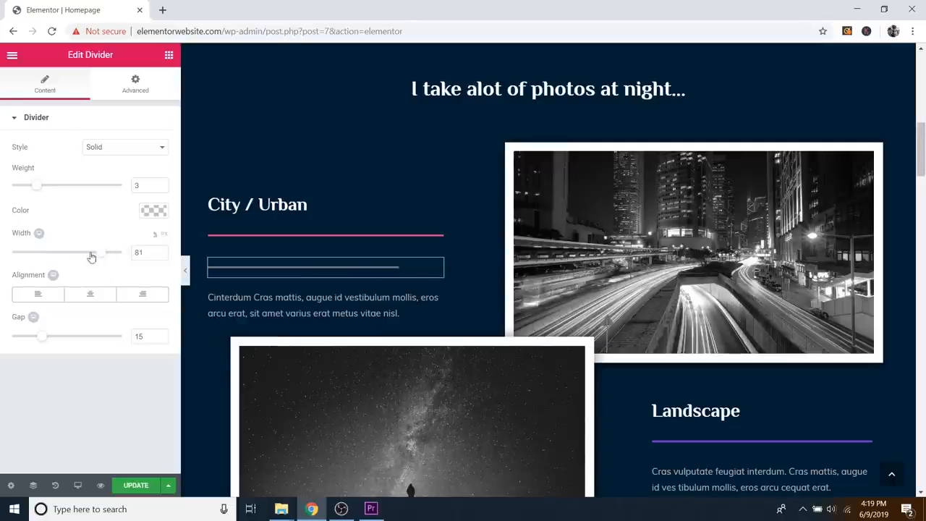
left_click(91, 295)
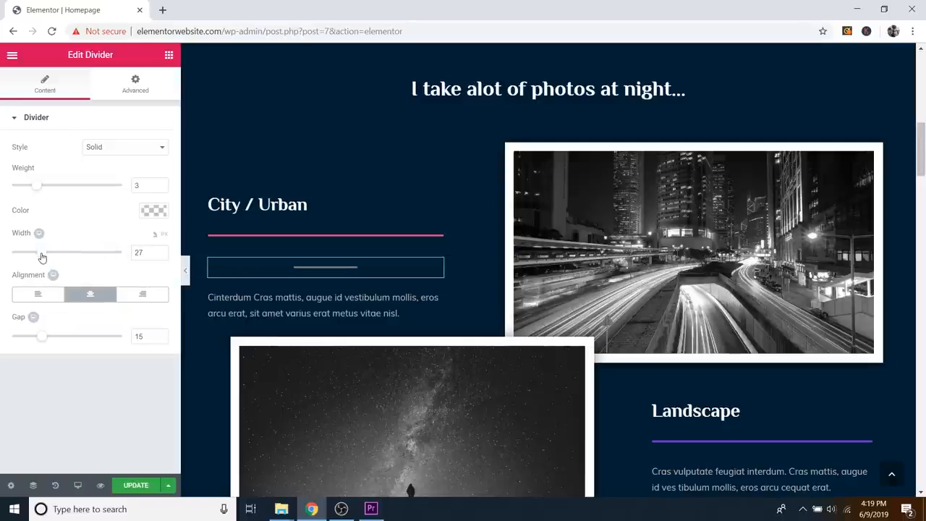
left_click(151, 294)
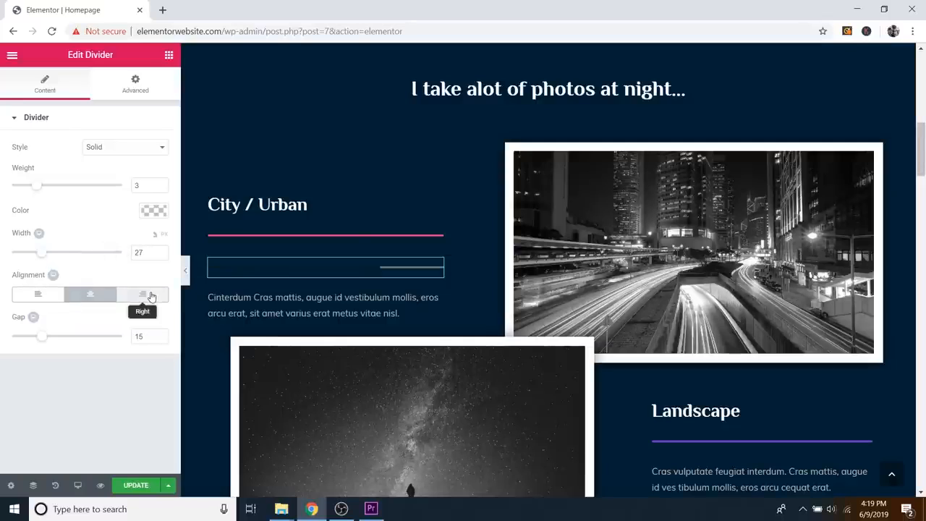
left_click(54, 298)
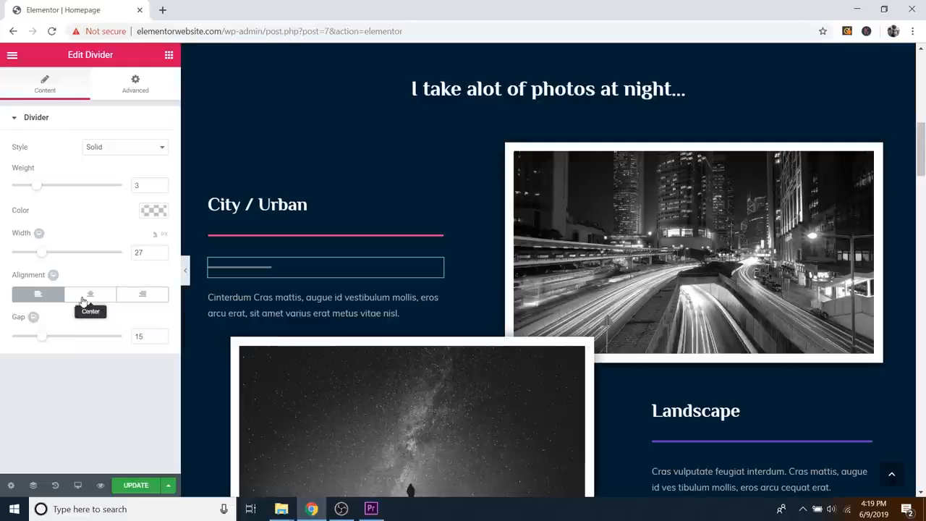
left_click(76, 295)
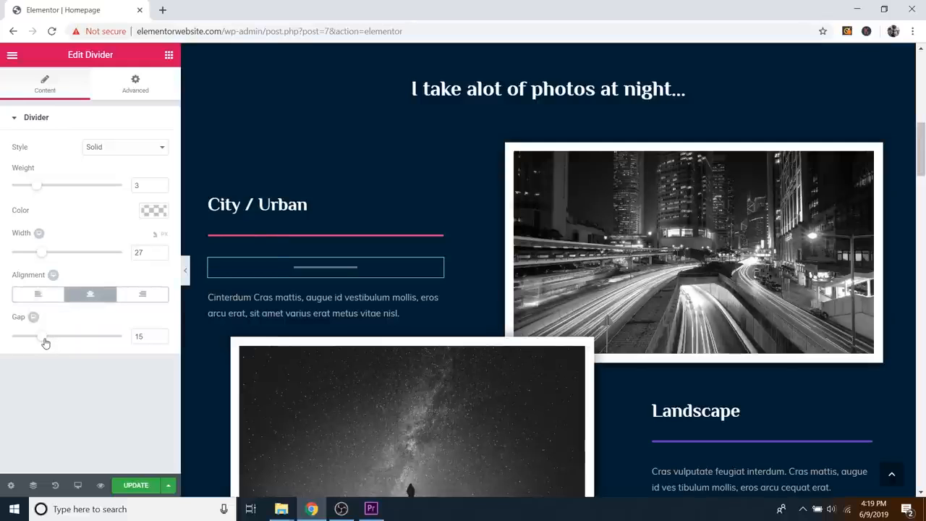
left_click_drag(44, 343, 73, 340)
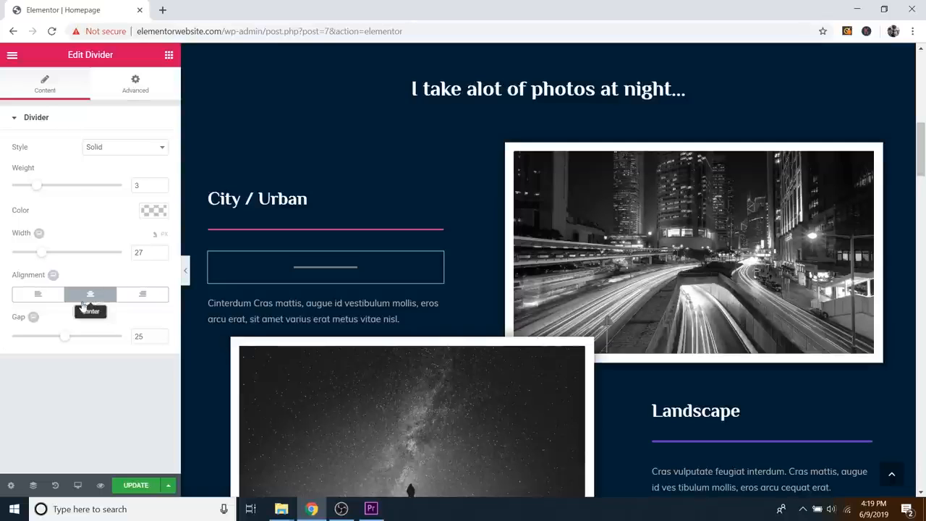
right_click(436, 263)
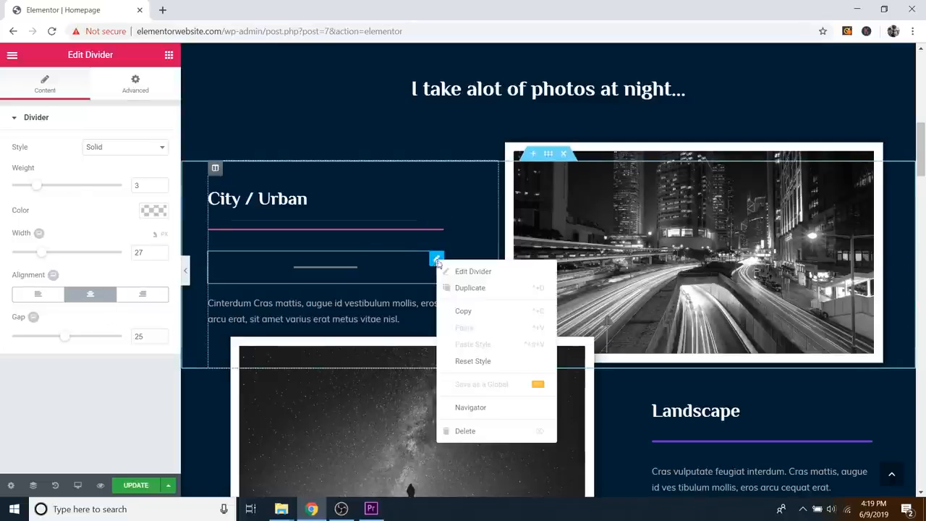
left_click(466, 432)
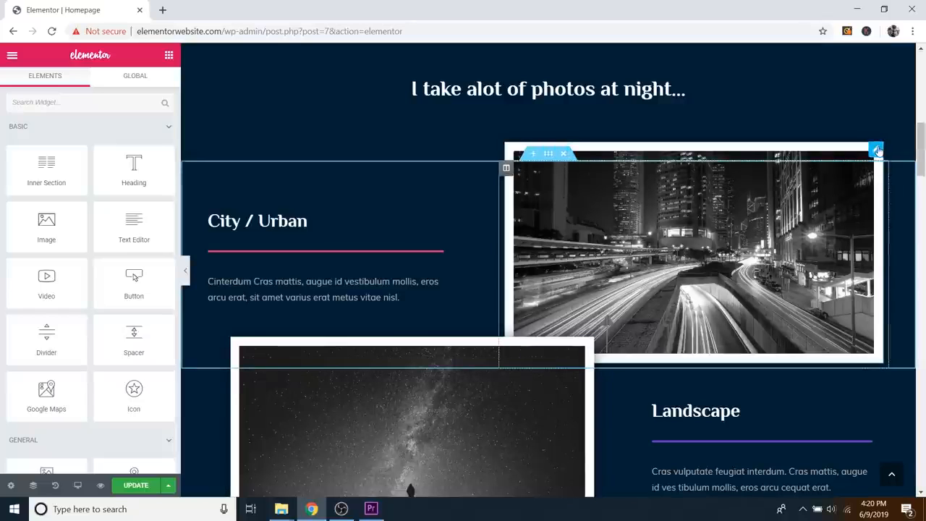
Step: Replace the City / Urban photo with Image-1.jpg uploaded from the Follow Along Images folder
left_click(875, 151)
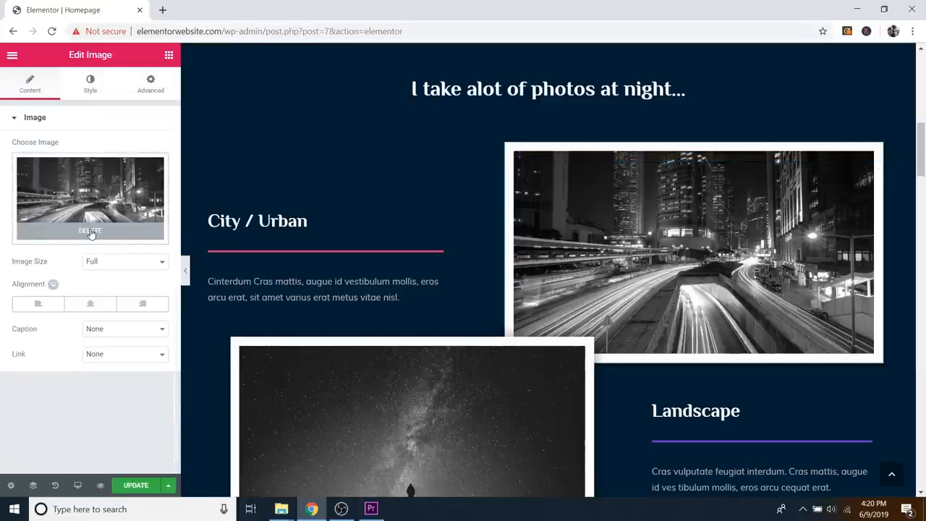
left_click(91, 231)
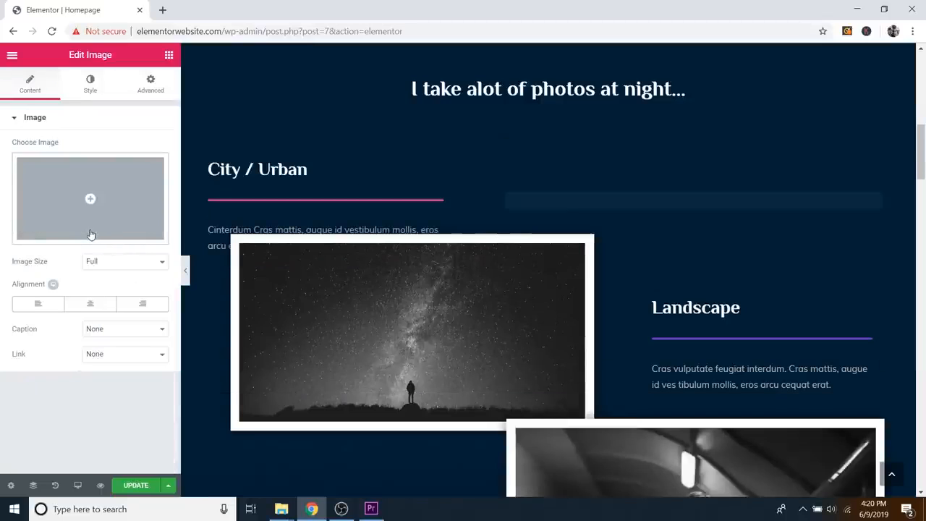
left_click(114, 196)
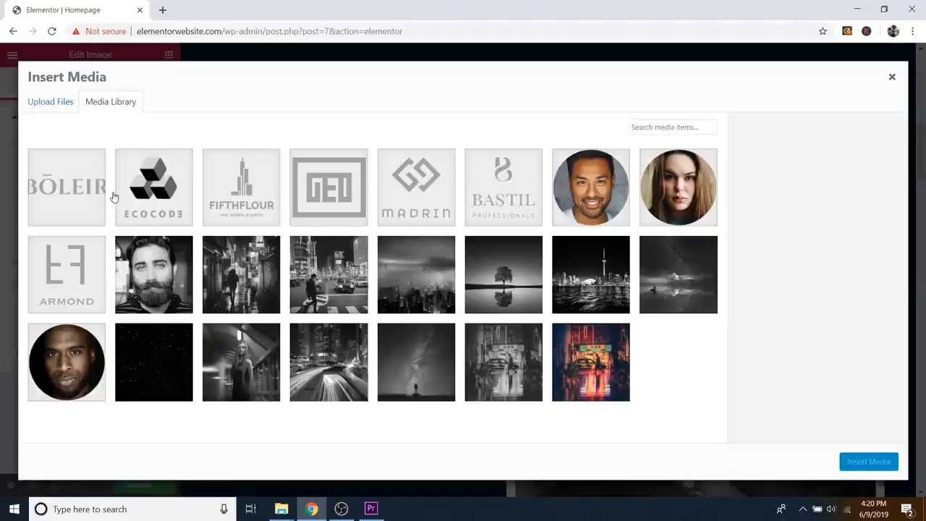
left_click(47, 111)
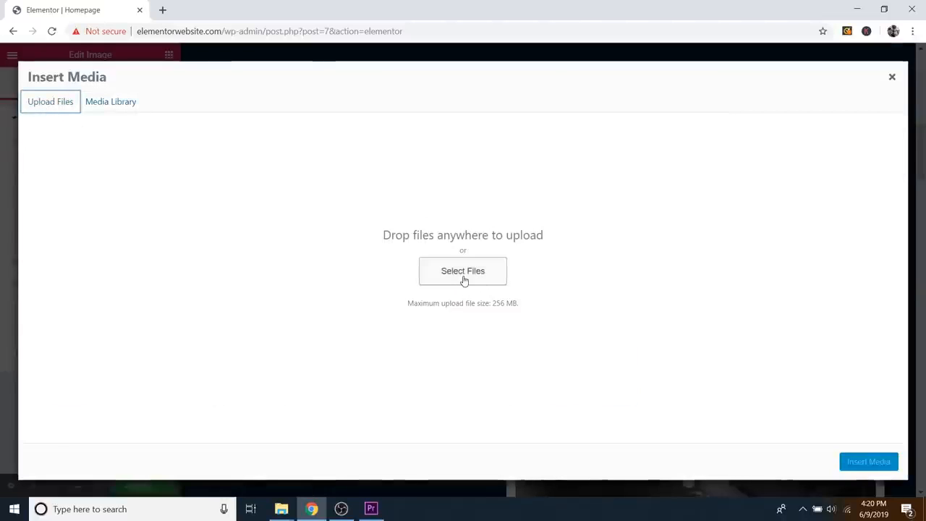
left_click(462, 272)
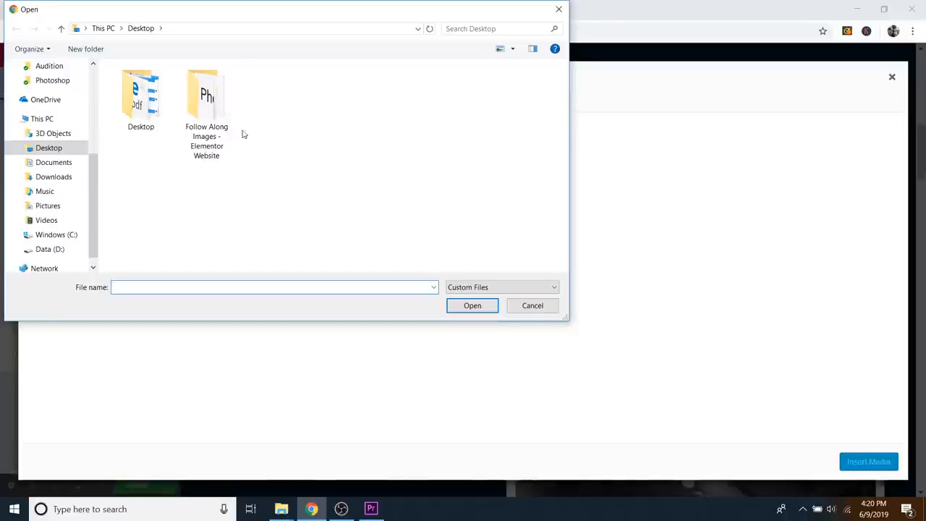
double_click(205, 129)
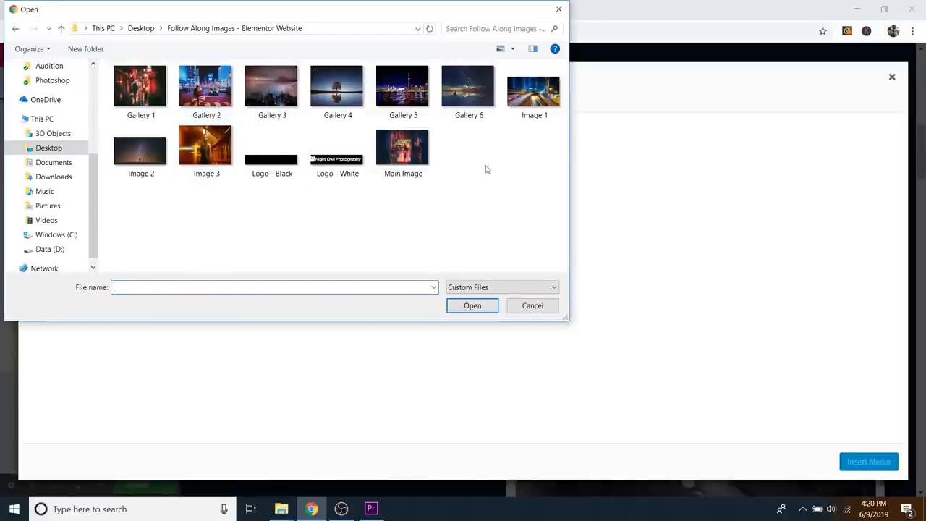
left_click(532, 101)
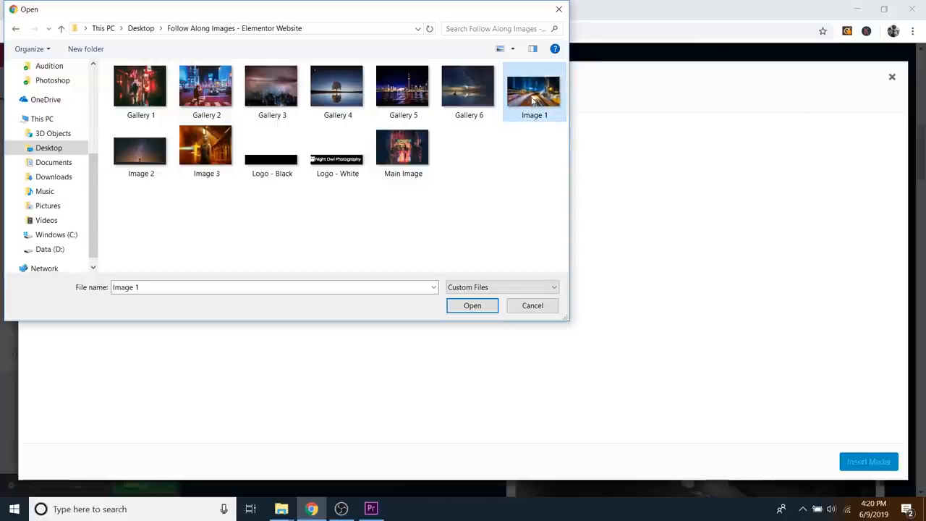
left_click(472, 305)
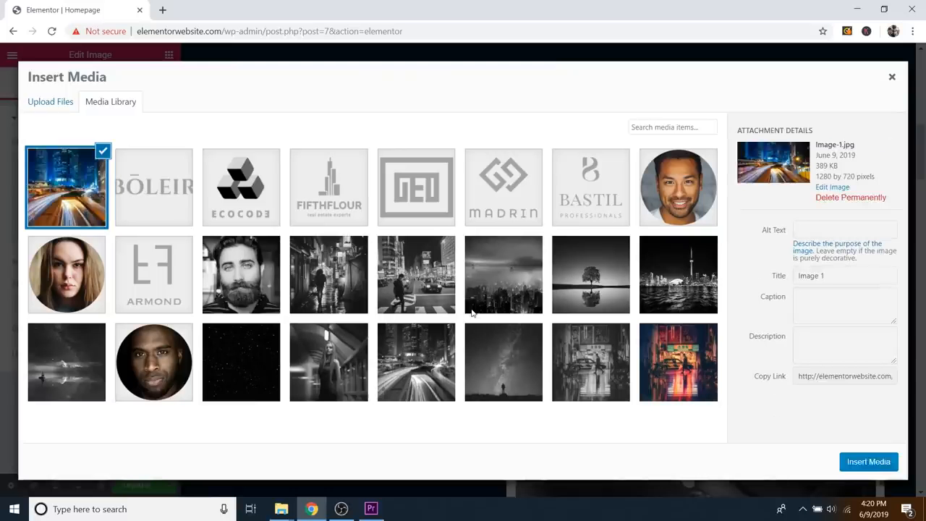
left_click(877, 465)
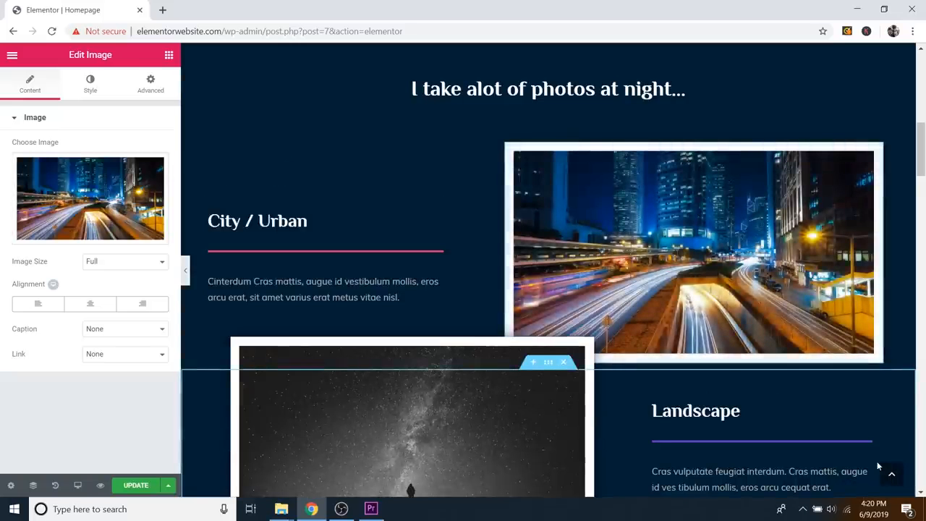
scroll(485, 261, "down", 2)
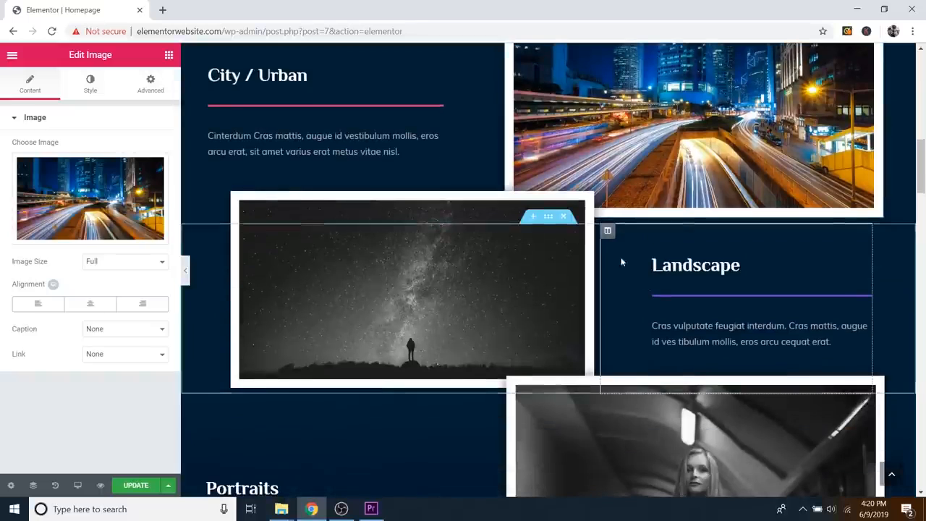
Step: Delete the black-and-white night-sky photo and upload Image 2 and Image 3 from the computer
left_click(588, 199)
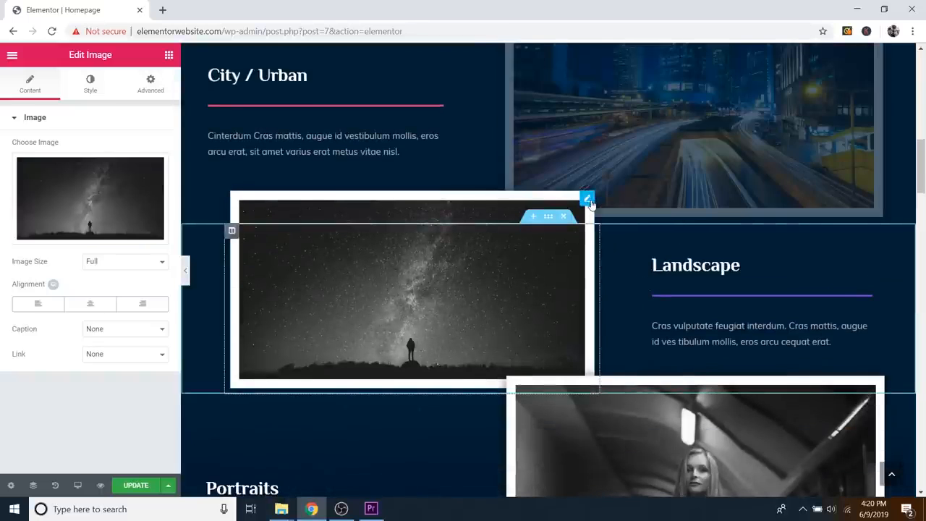
left_click(82, 232)
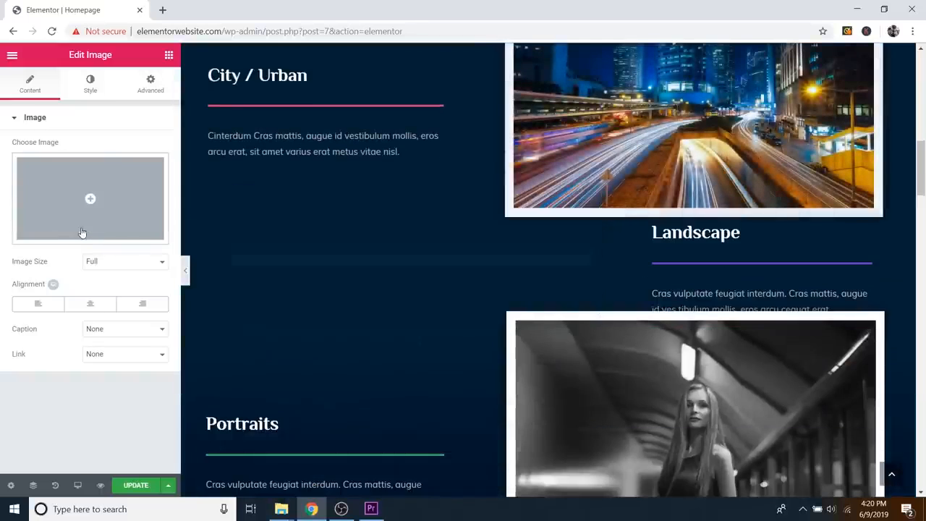
left_click(126, 200)
left_click(61, 105)
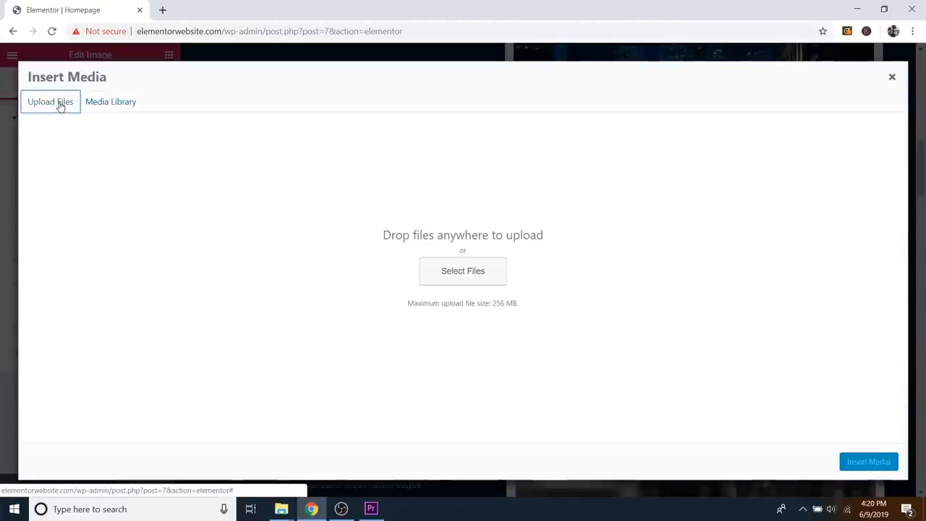
left_click(470, 270)
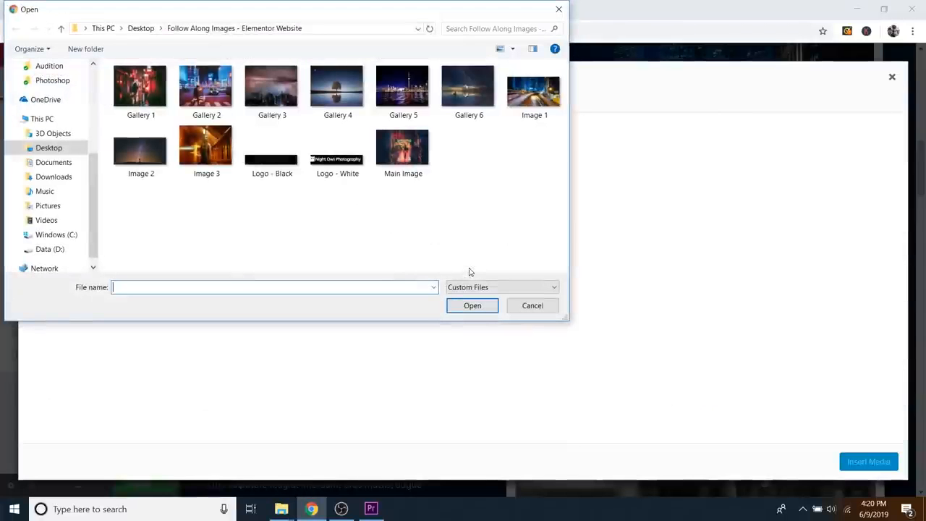
left_click(527, 97)
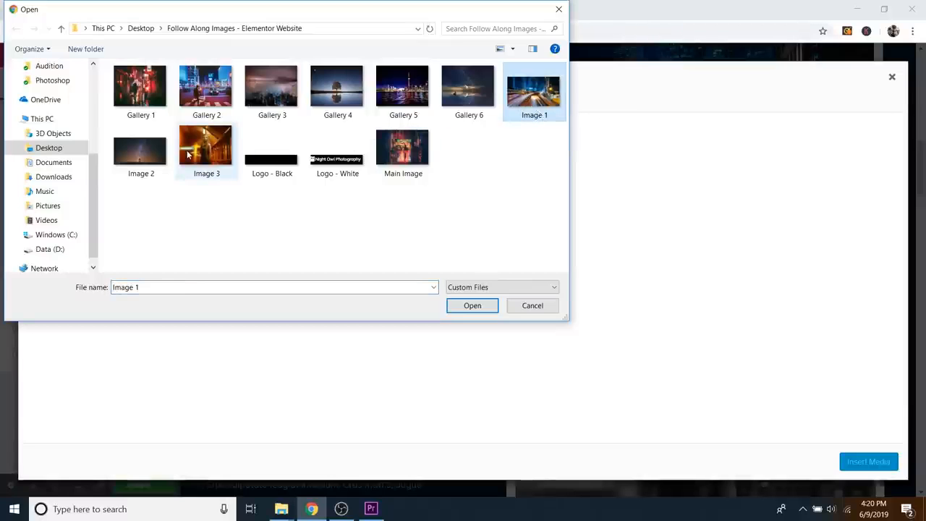
left_click(144, 152)
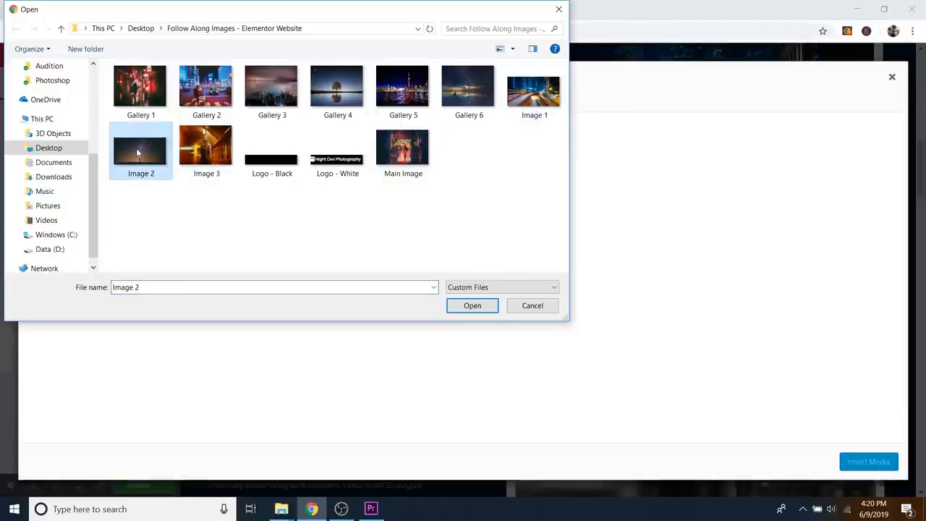
left_click(201, 150, "ctrl")
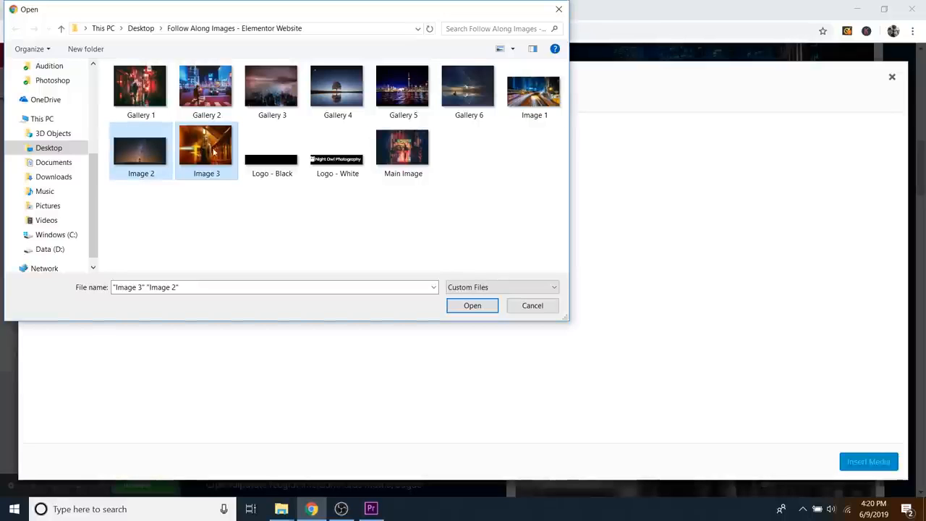
left_click(472, 306)
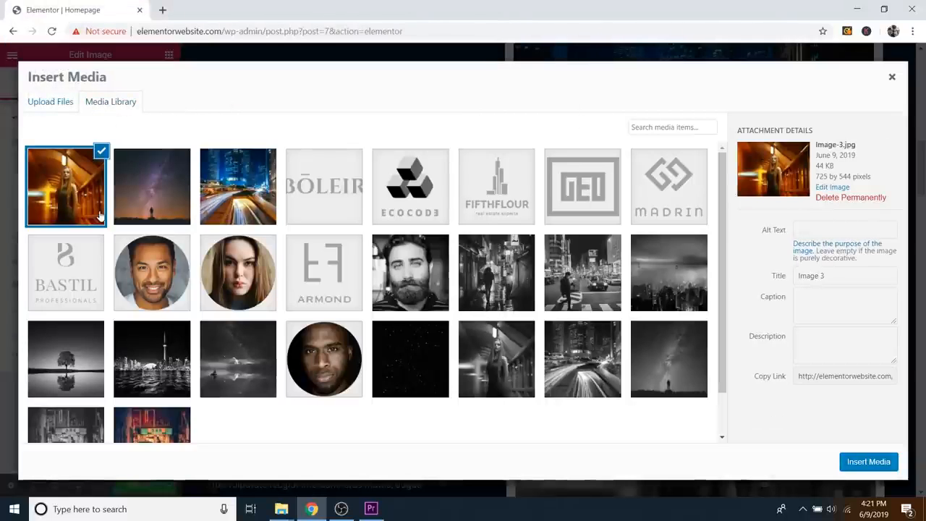
Step: Insert Image-2.jpg into Landscape and replace the grey Portraits picture with Image-3.jpg
left_click(149, 174)
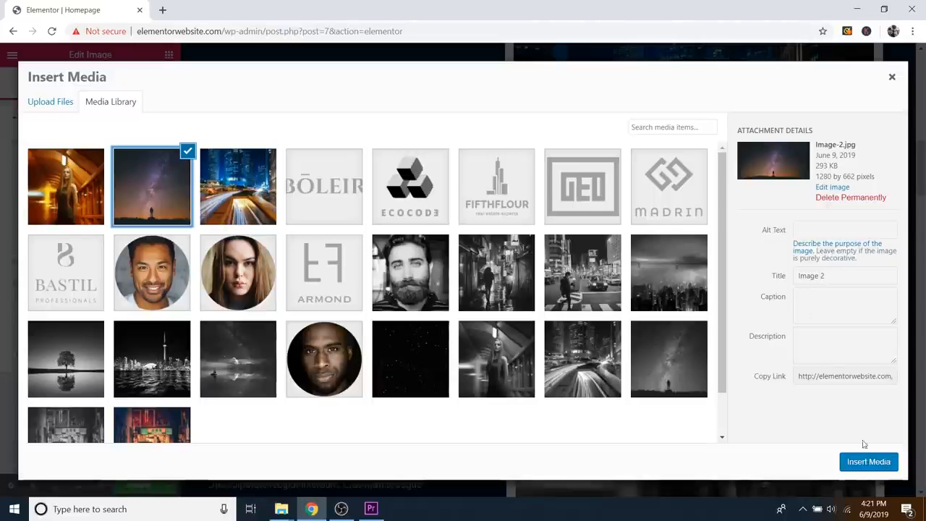
left_click(869, 462)
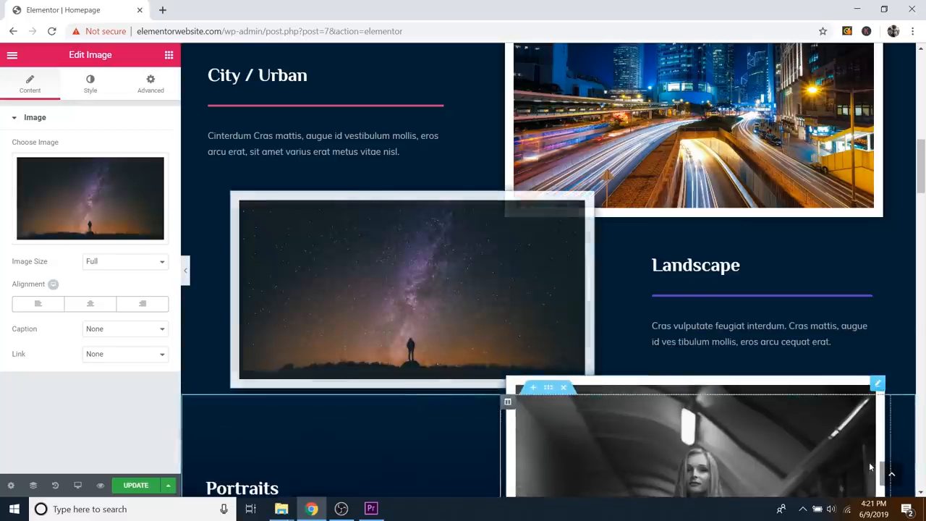
scroll(700, 304, "down", 3)
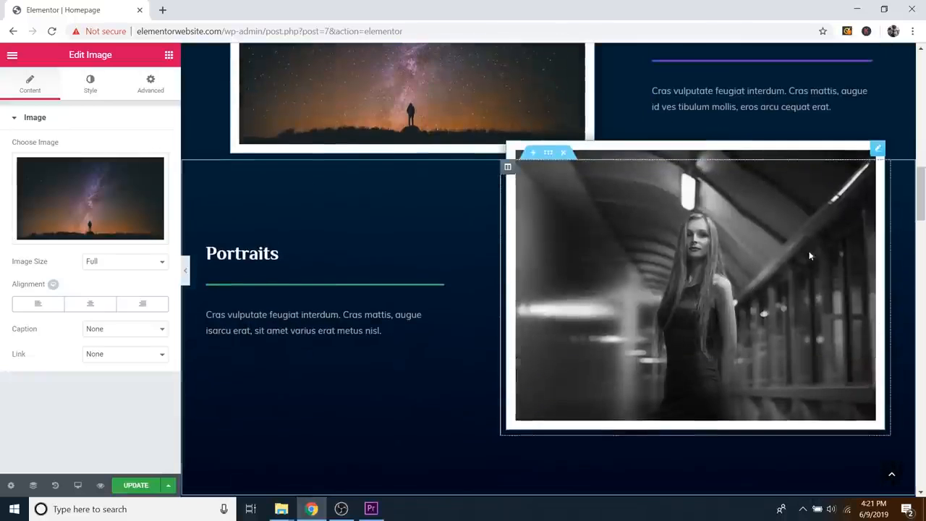
left_click(877, 150)
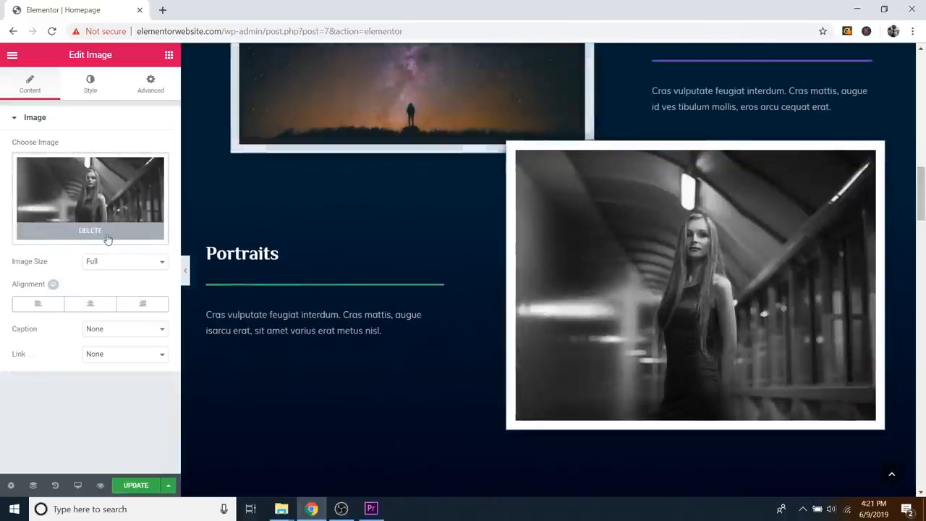
left_click(107, 238)
left_click(124, 204)
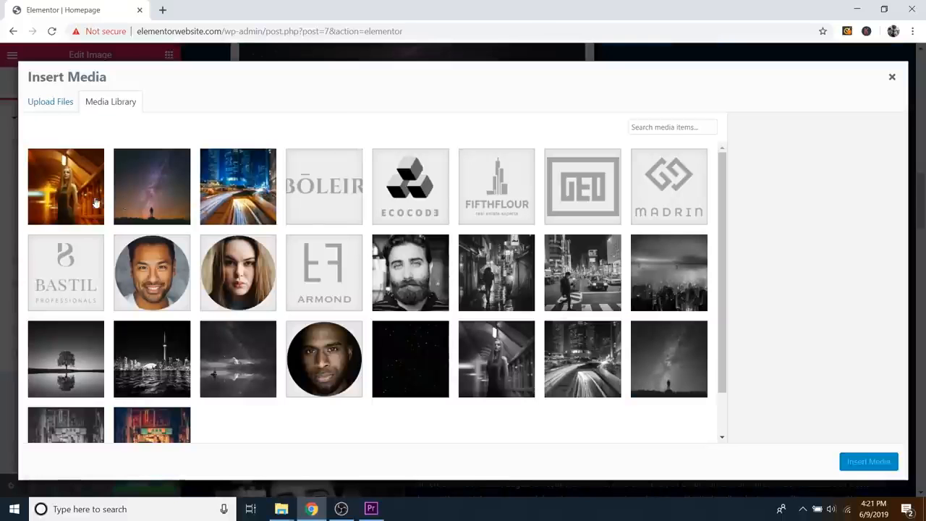
left_click(68, 189)
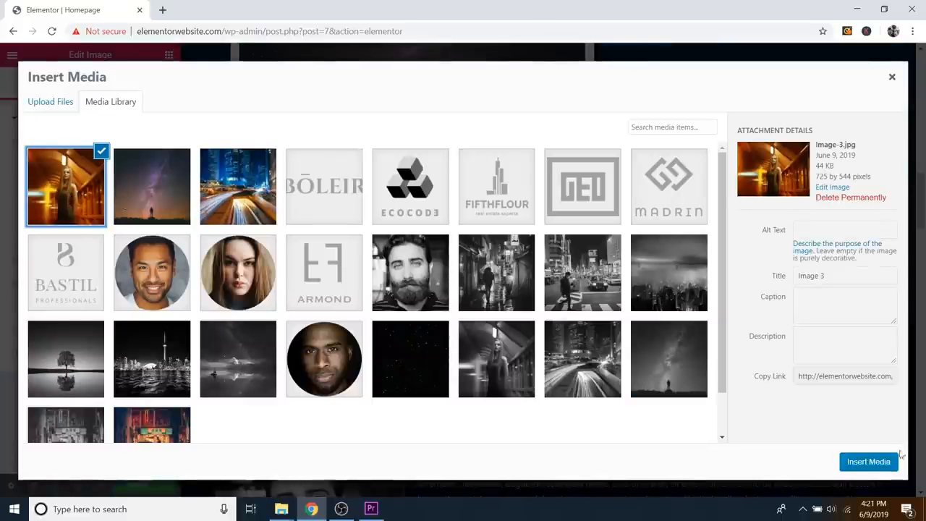
left_click(870, 463)
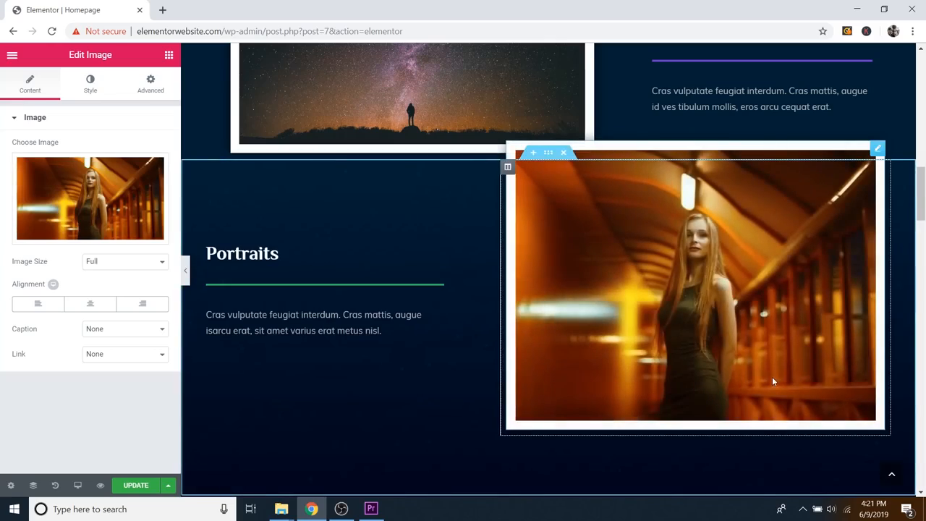
scroll(772, 376, "up", 15)
scroll(777, 392, "down", 6)
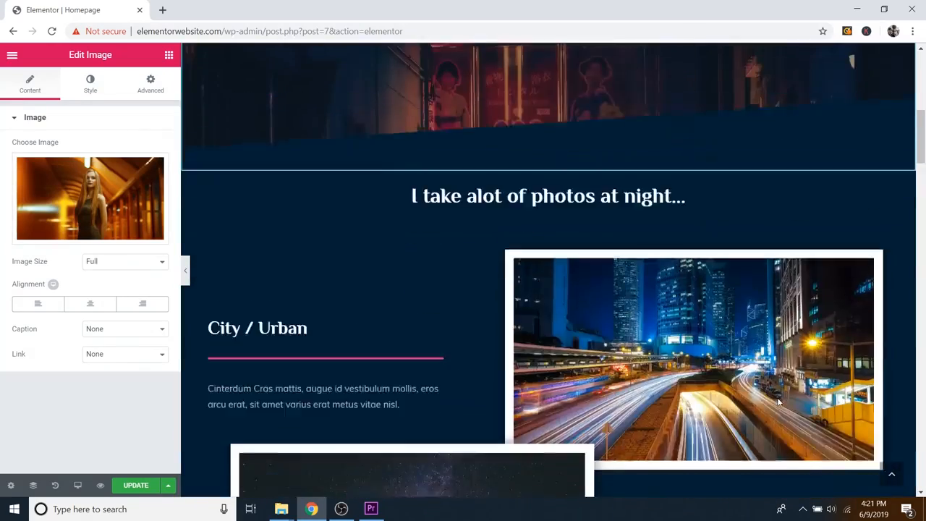
scroll(778, 398, "down", 10)
scroll(784, 407, "up", 12)
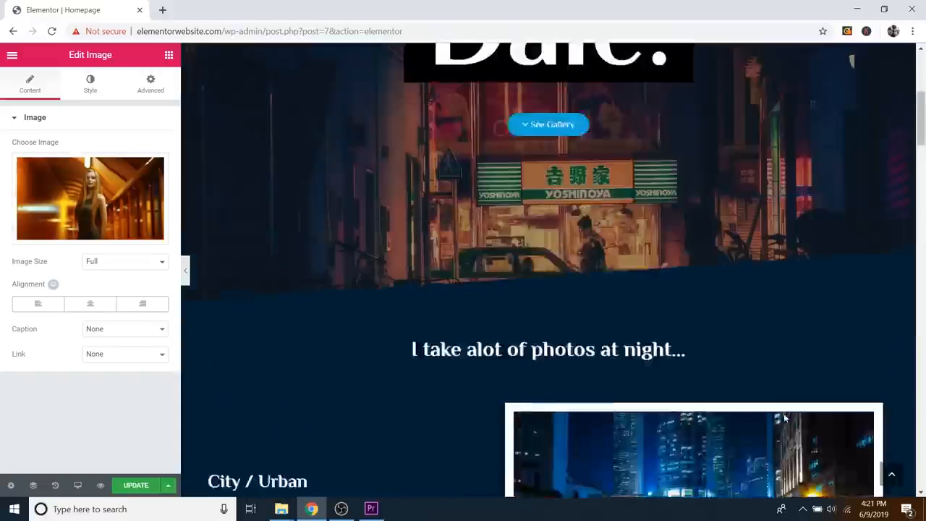
scroll(784, 417, "up", 5)
scroll(782, 422, "down", 12)
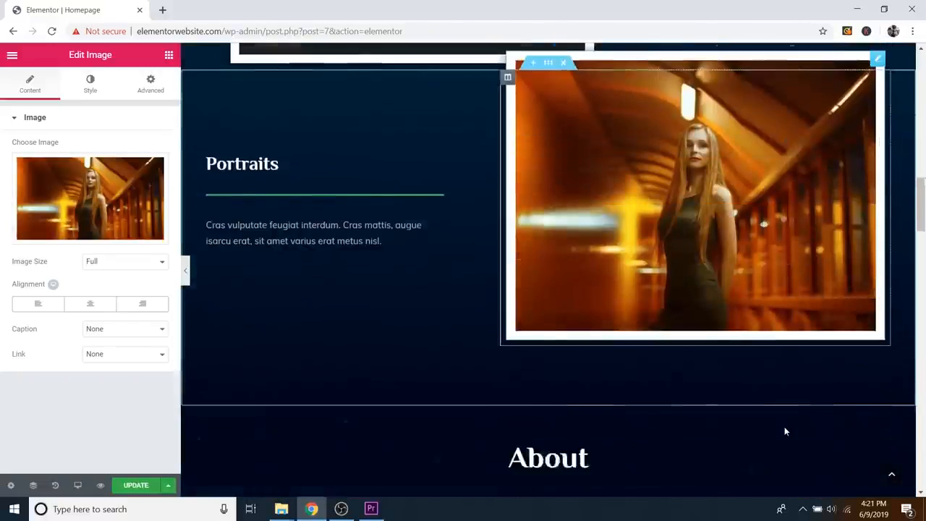
scroll(784, 427, "up", 2)
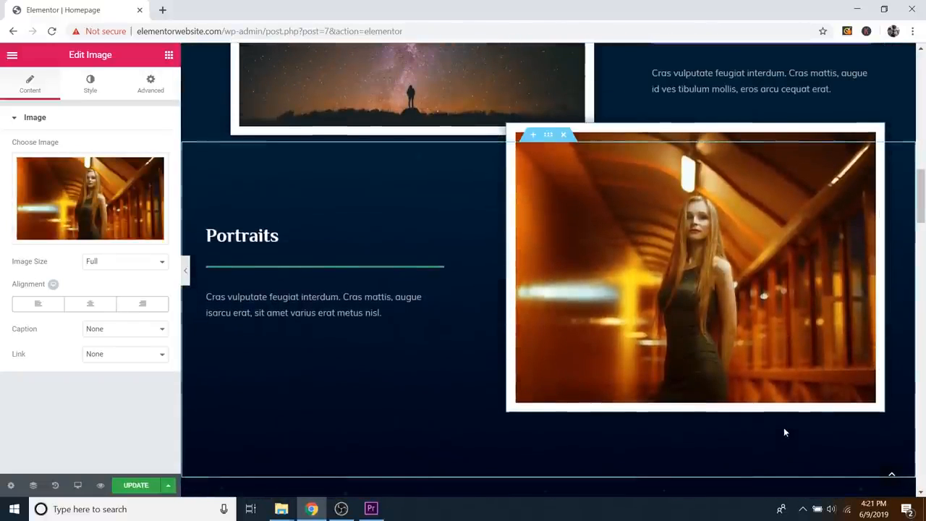
scroll(481, 318, "down", 4)
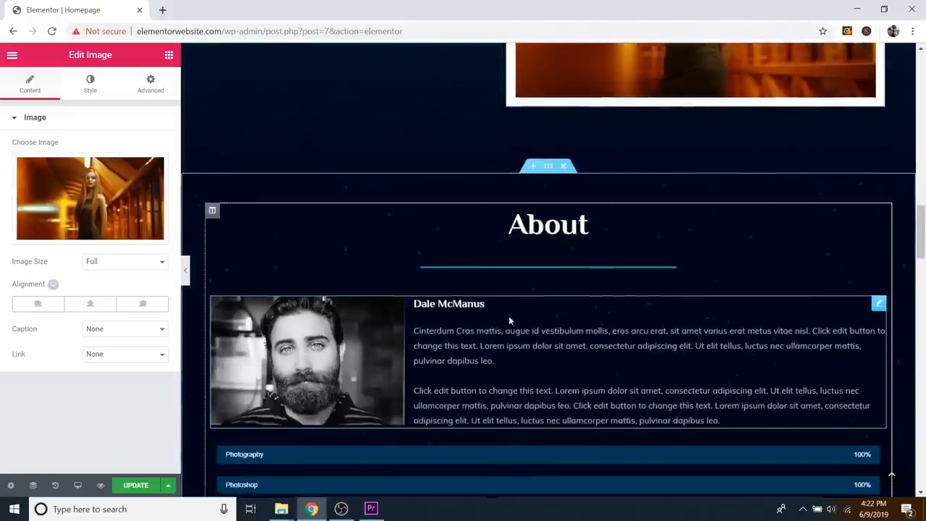
scroll(509, 320, "down", 1)
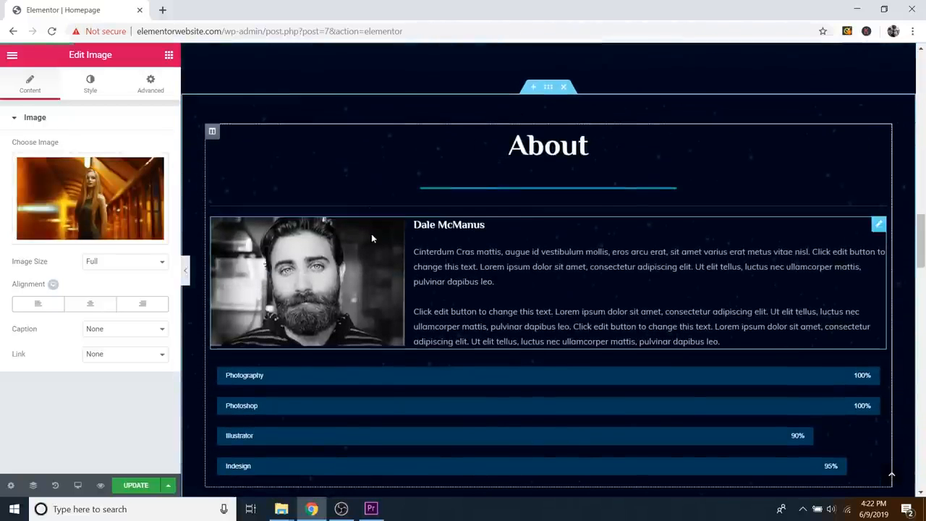
left_click(185, 270)
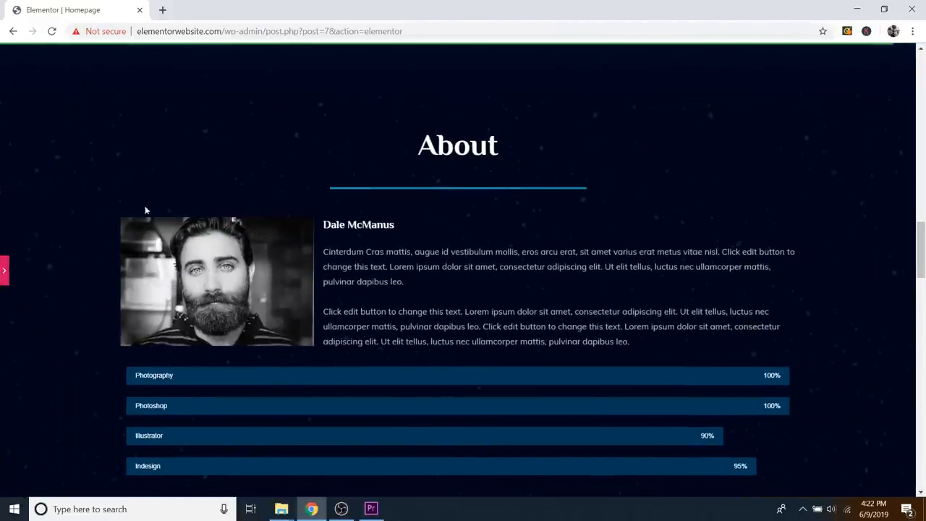
scroll(337, 198, "up", 2)
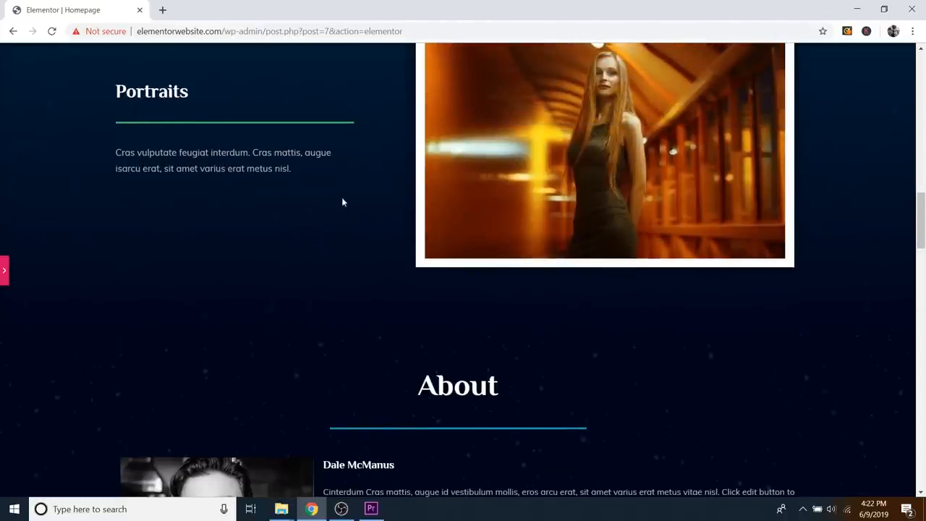
scroll(402, 294, "down", 3)
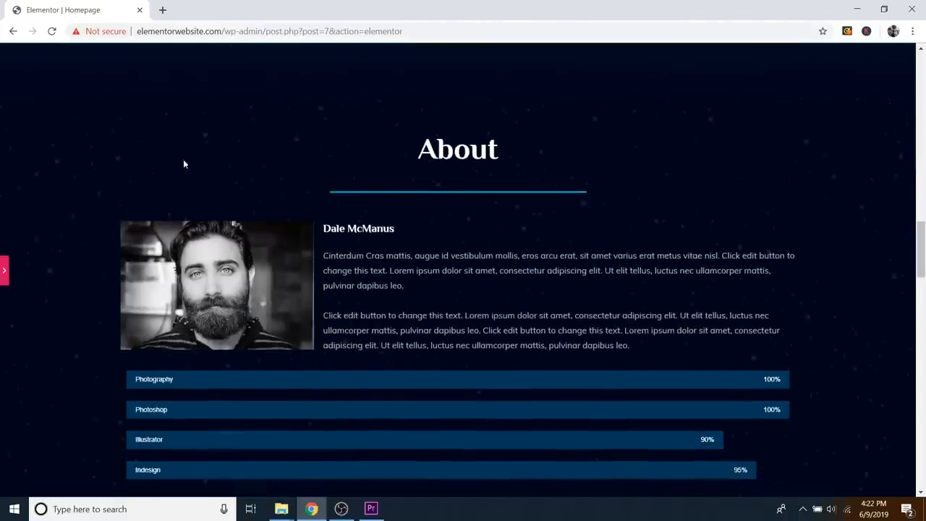
left_click(6, 274)
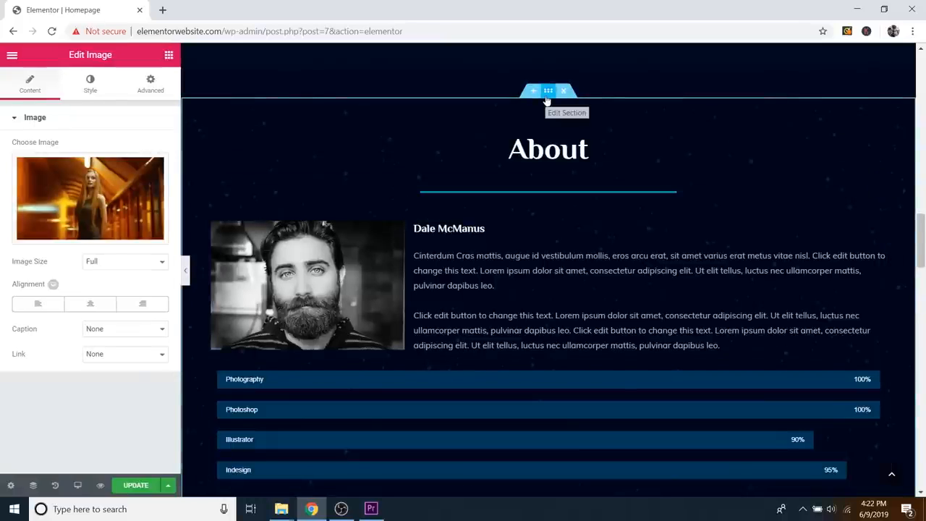
Step: Open the About section's Style settings and expand Background Overlay, leaving the colour unchanged
left_click(546, 99)
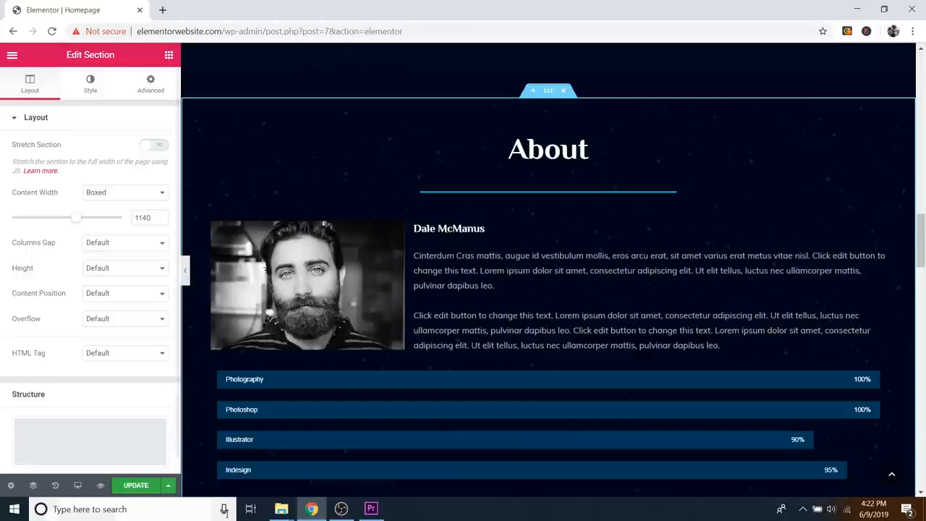
left_click(88, 86)
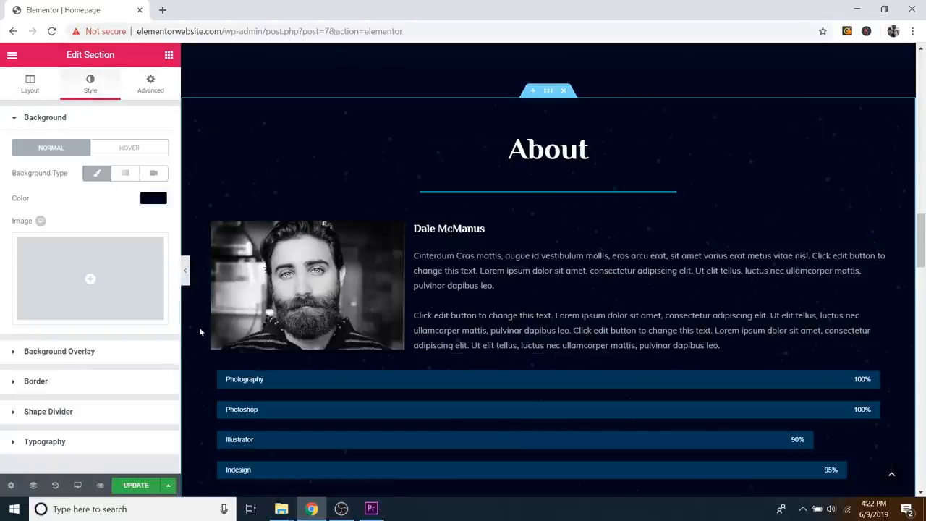
left_click(155, 199)
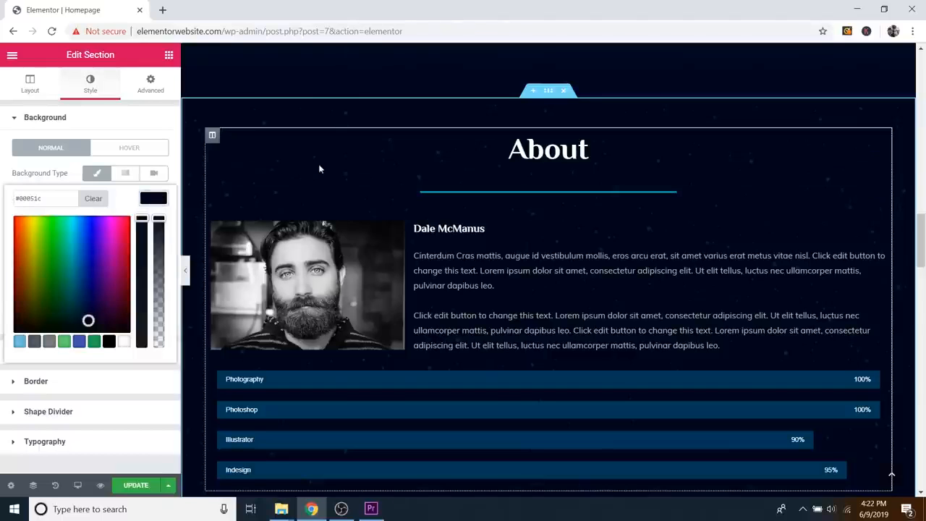
left_click(149, 200)
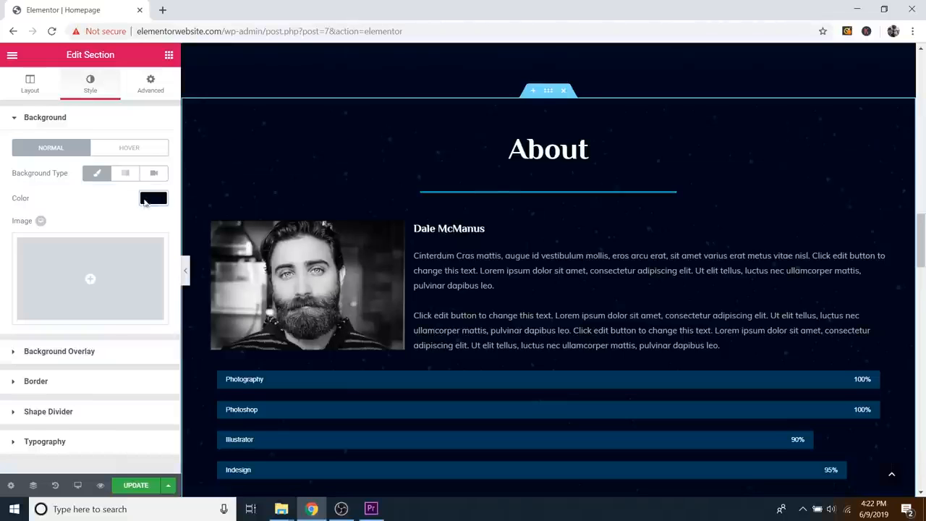
left_click(80, 357)
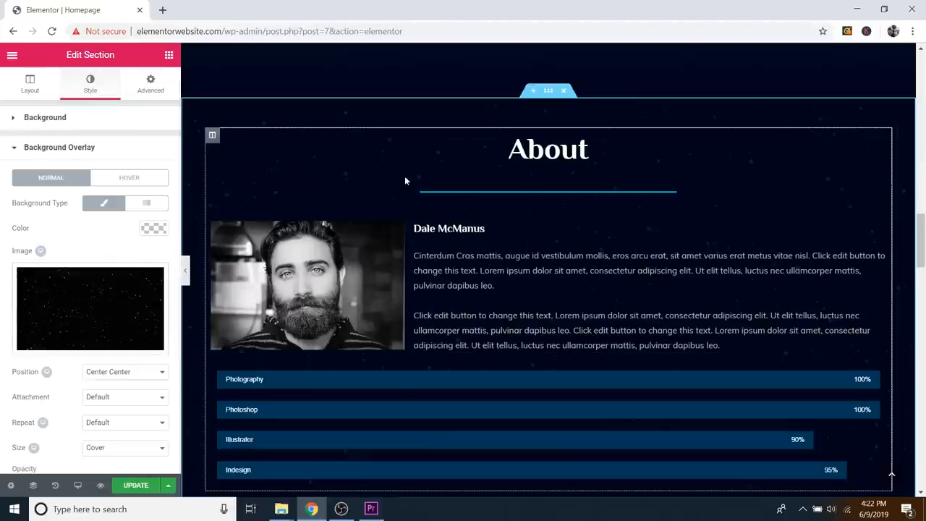
Step: Lower the About section's starry overlay opacity from 0.56 to 0.1
mouse_move(98, 299)
scroll(98, 299, "down", 1)
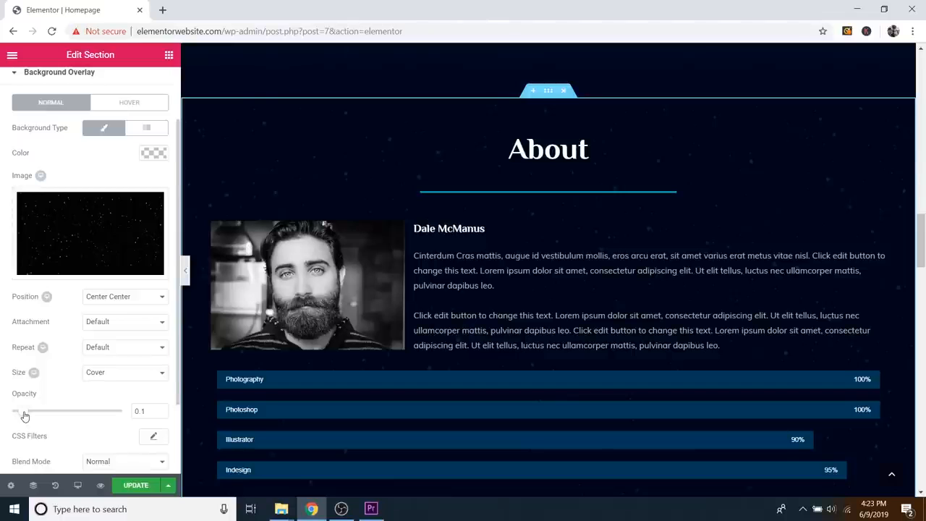
left_click_drag(24, 415, 79, 423)
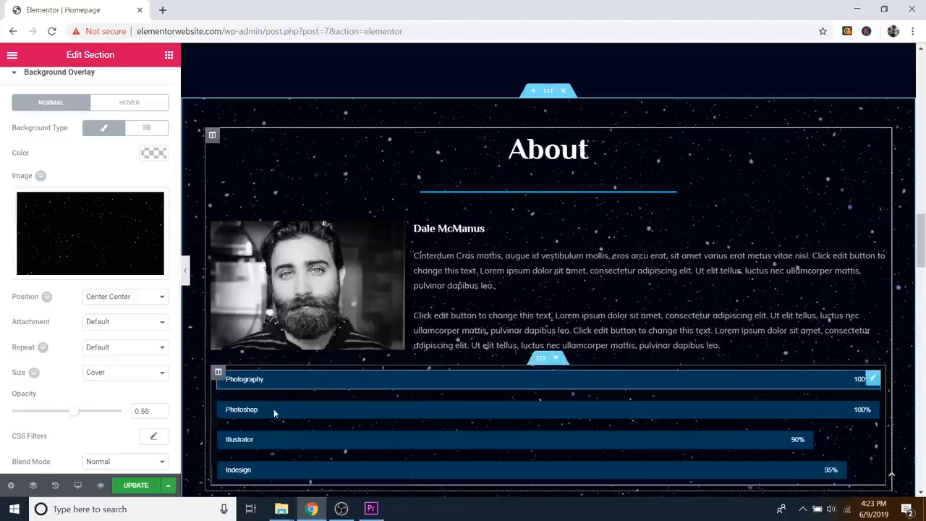
scroll(628, 386, "down", 1)
scroll(628, 386, "down", 1)
scroll(649, 392, "up", 2)
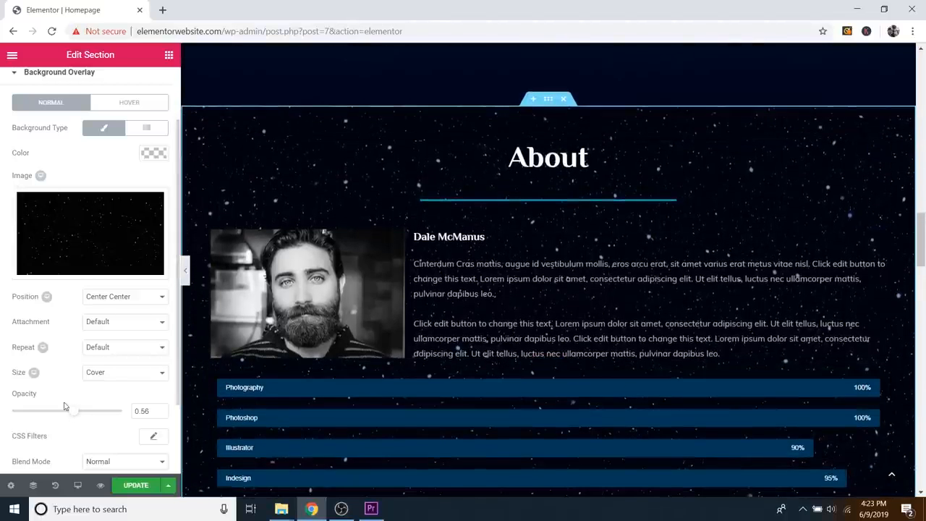
left_click_drag(74, 417, 20, 415)
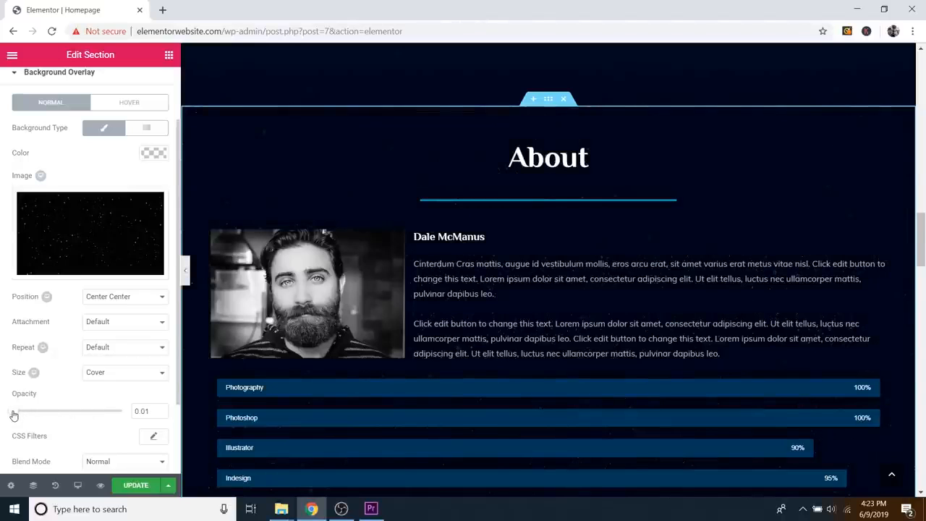
left_click_drag(15, 415, 23, 418)
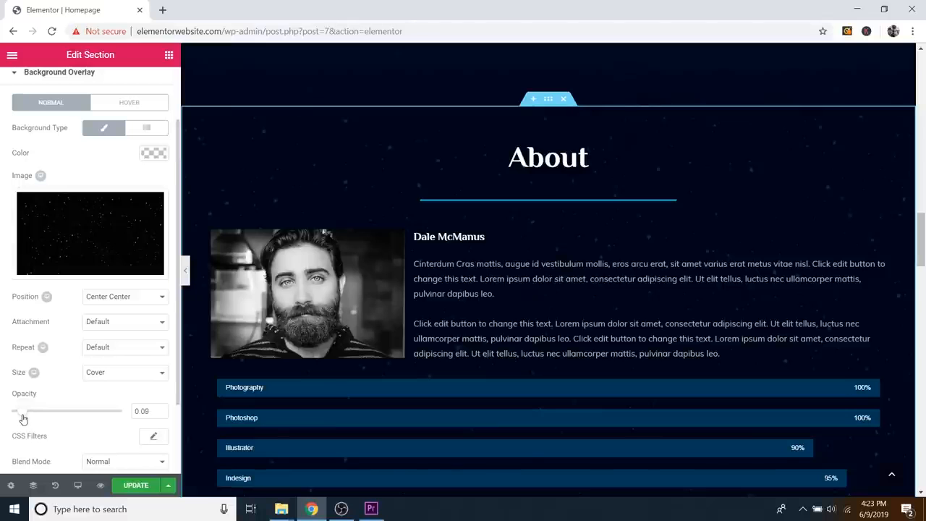
left_click(161, 409)
left_click(162, 409)
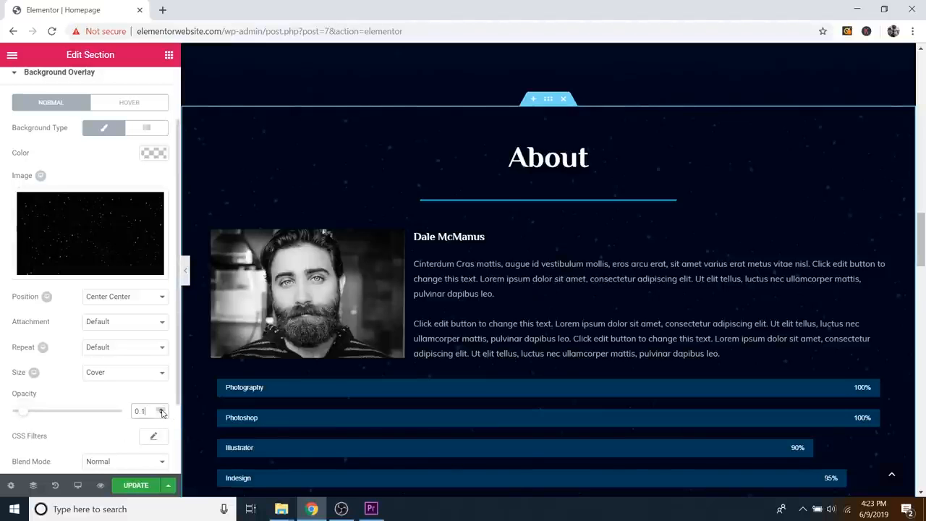
Step: Collapse and restore the editing panel to preview the faint starry overlay
scroll(595, 303, "up", 1)
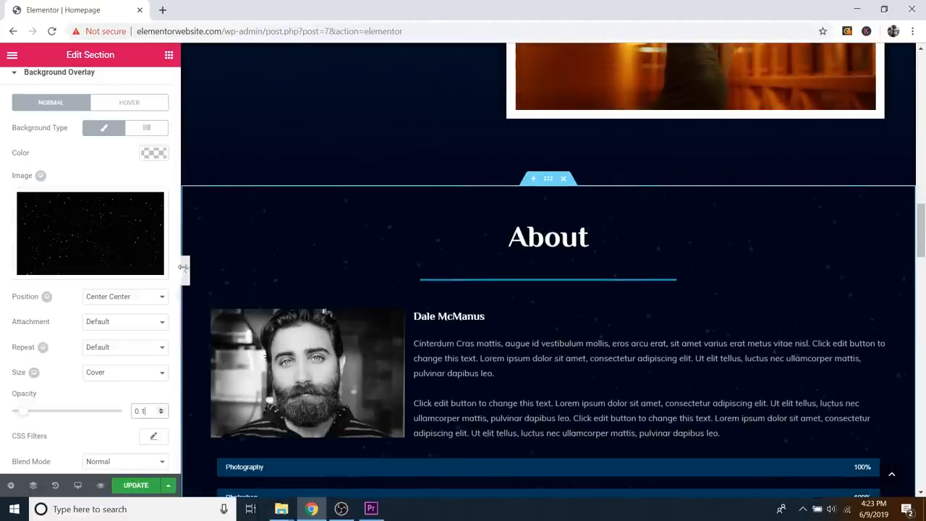
scroll(449, 278, "down", 1)
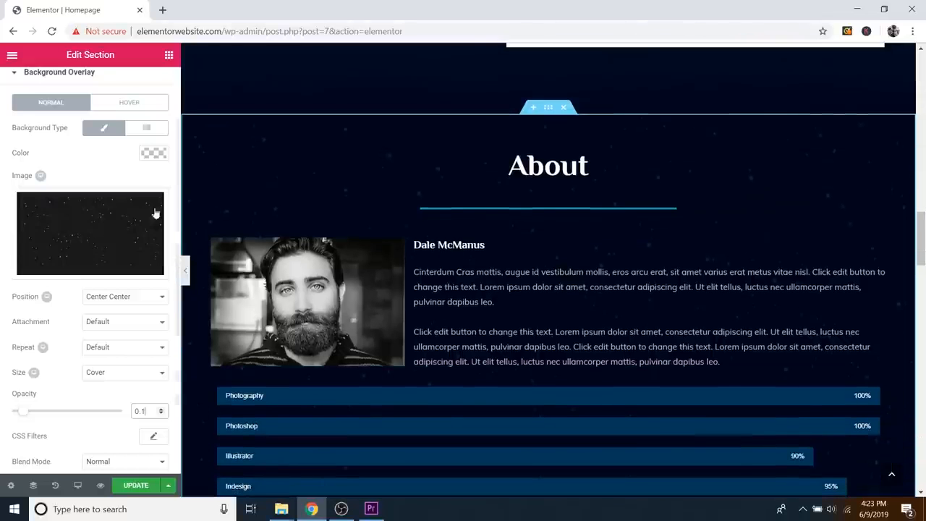
left_click(187, 270)
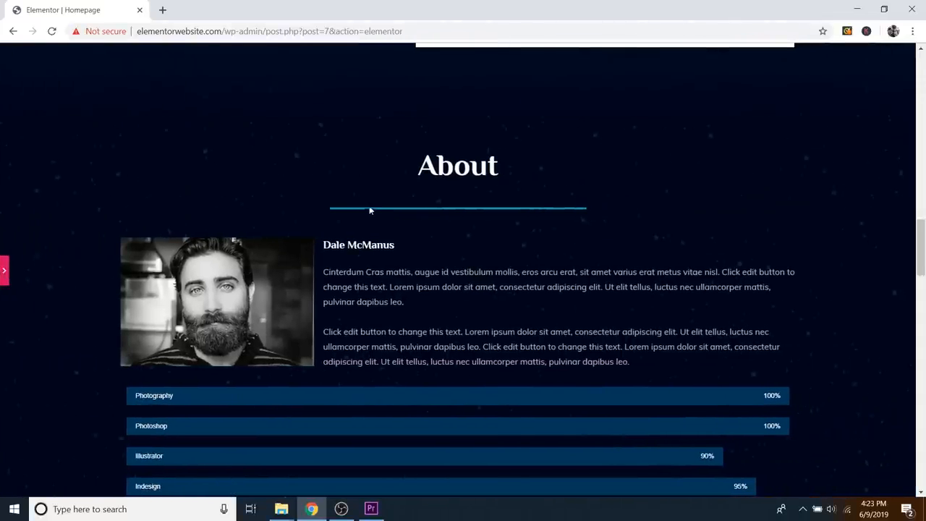
left_click(5, 270)
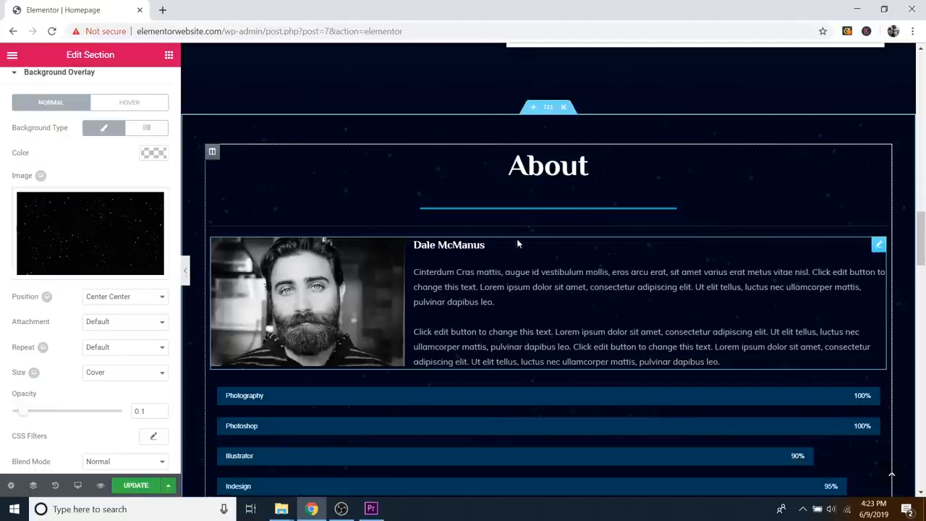
Step: Delete the bearded portrait from the About image box and choose a new image
left_click(878, 245)
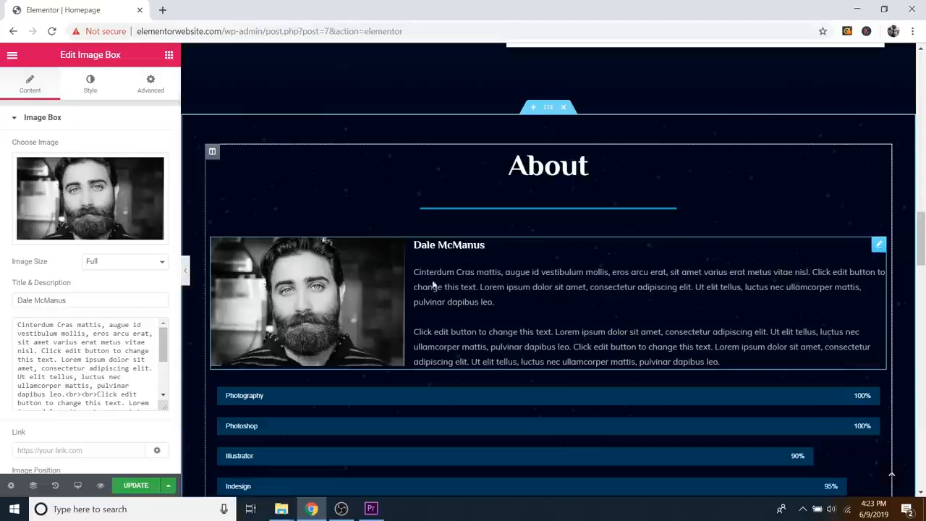
left_click(168, 56)
scroll(104, 243, "down", 3)
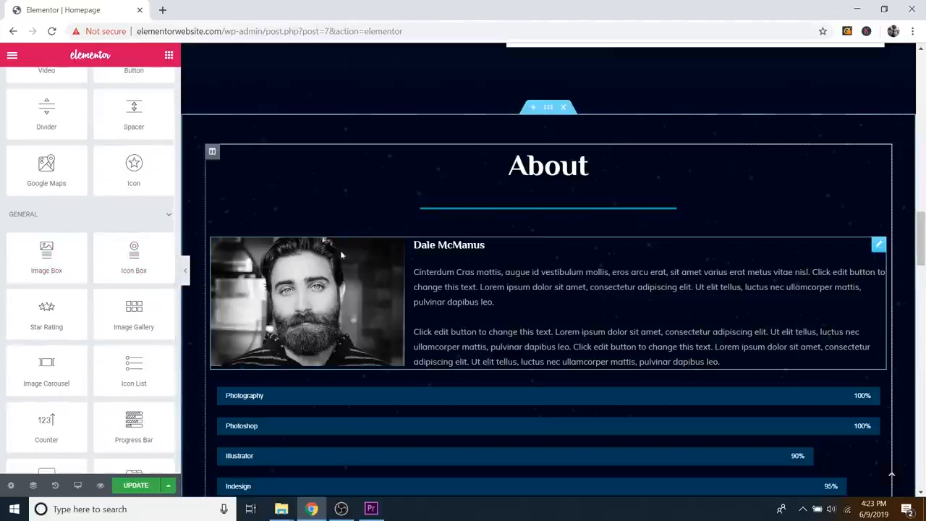
left_click(878, 245)
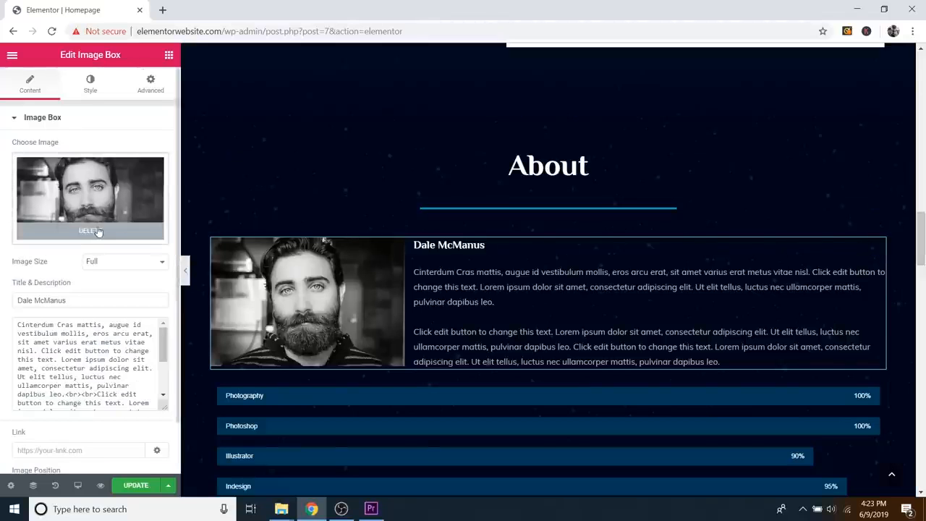
left_click(103, 235)
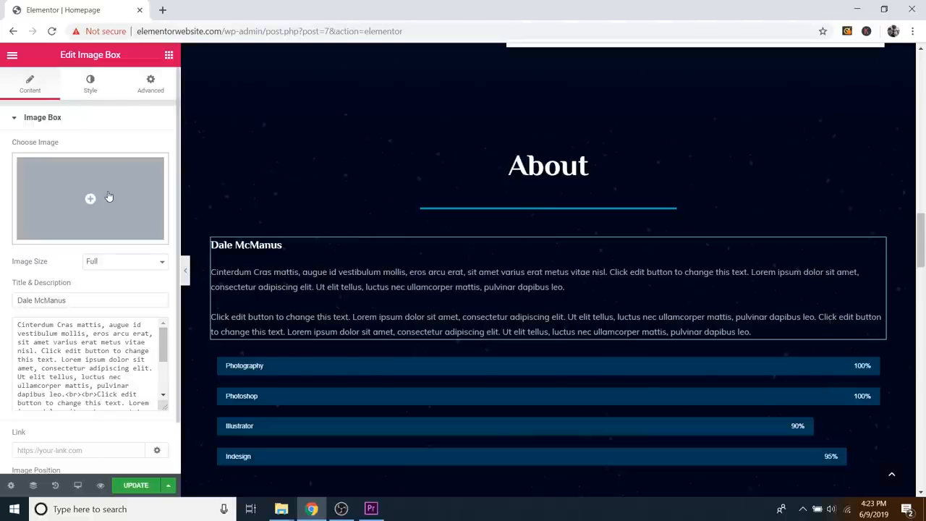
left_click(108, 196)
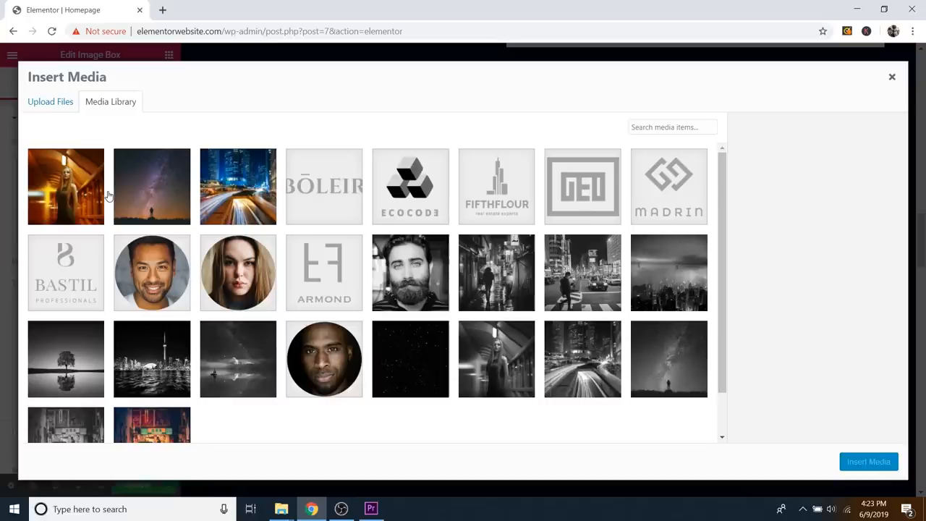
Step: Upload the me 2 photo (me-2.jpg) into the media library
left_click(60, 105)
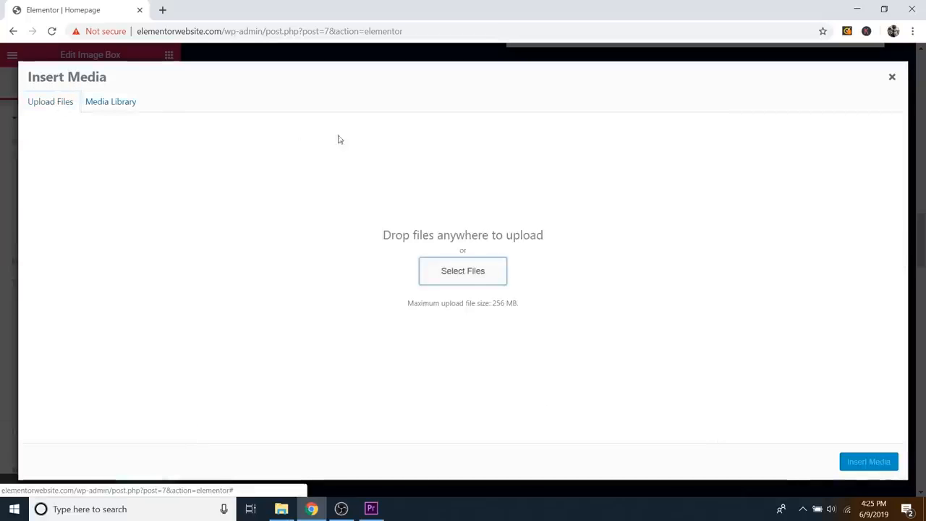
left_click(461, 271)
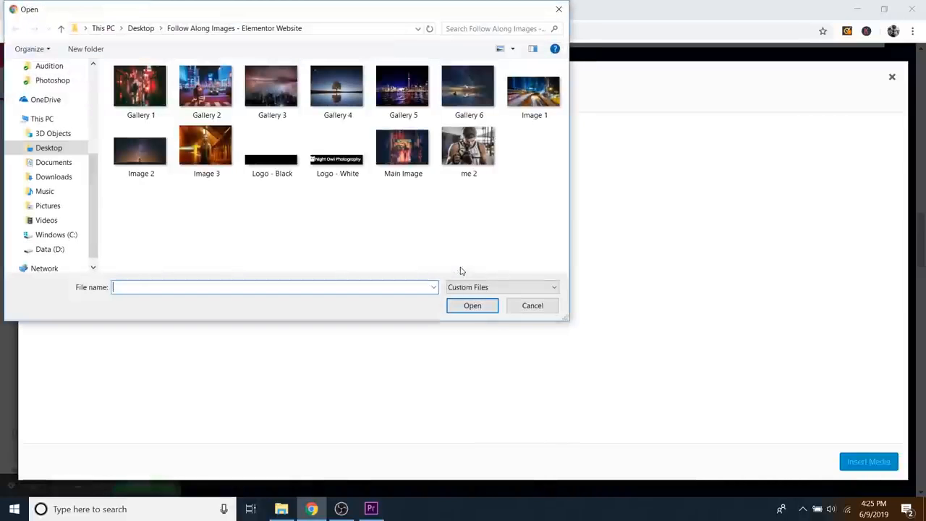
left_click(490, 164)
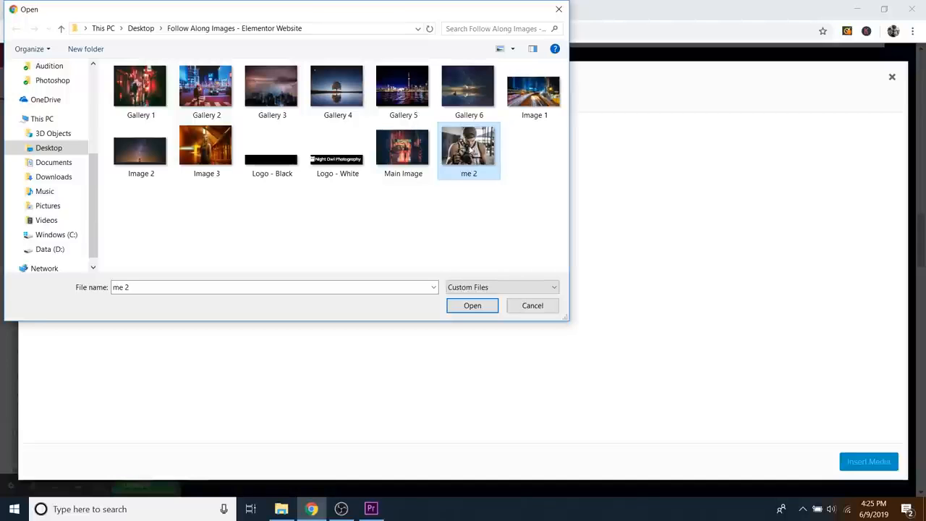
left_click(490, 306)
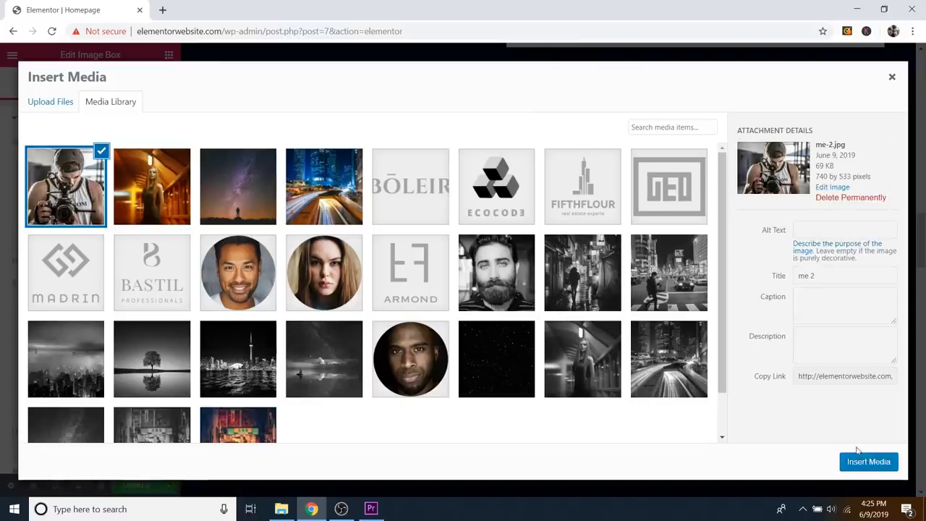
Step: Insert me-2.jpg into the About image box and review its title and description text
left_click(859, 463)
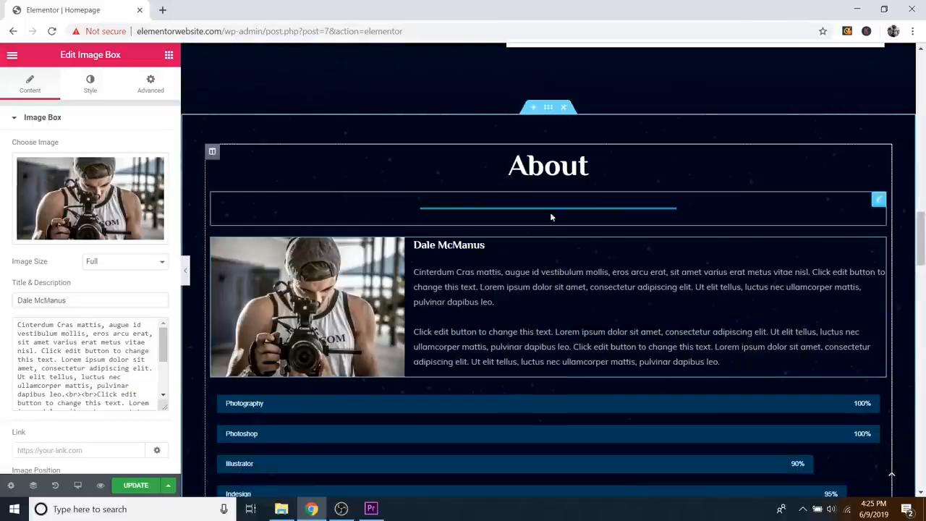
scroll(531, 190, "down", 1)
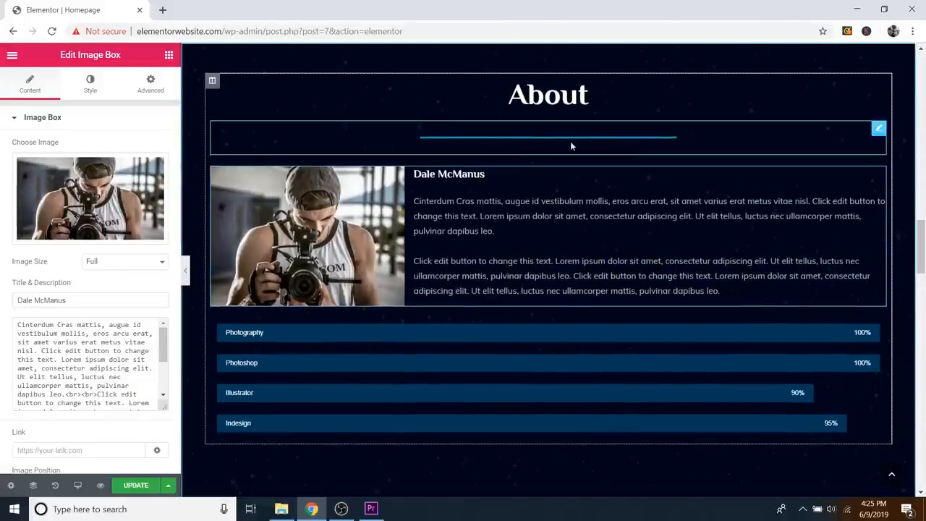
triple_click(57, 301)
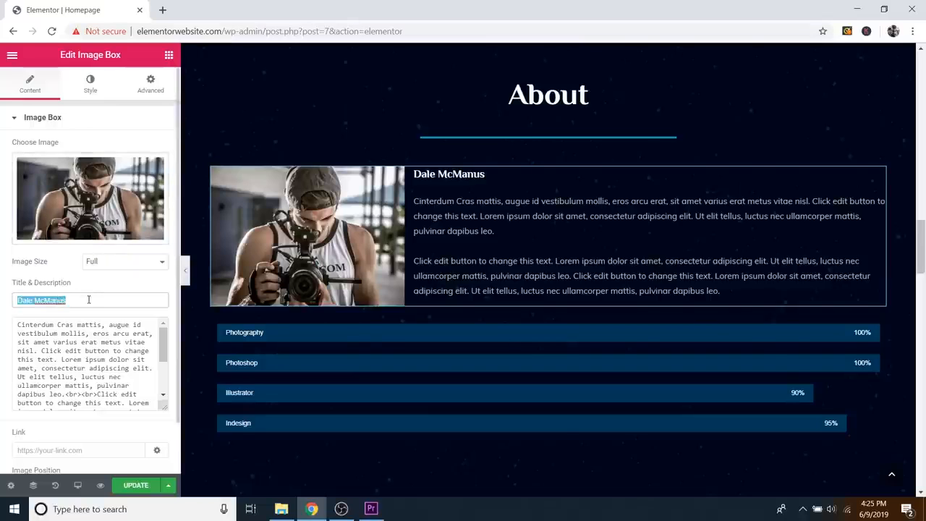
left_click(88, 300)
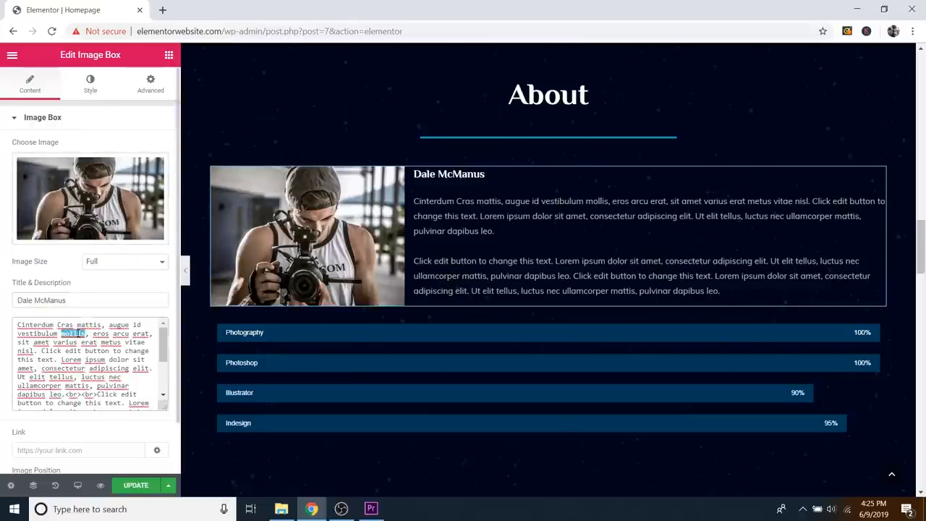
triple_click(78, 333)
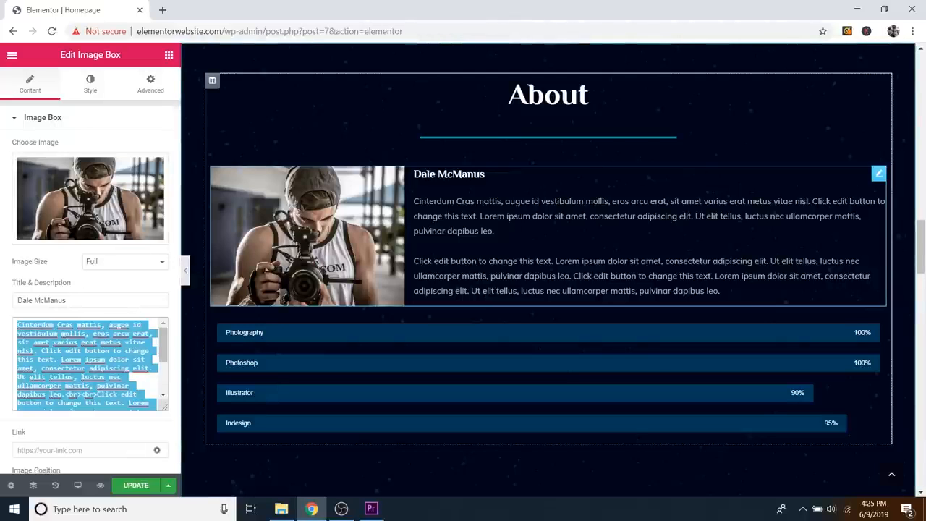
scroll(159, 405, "down", 2)
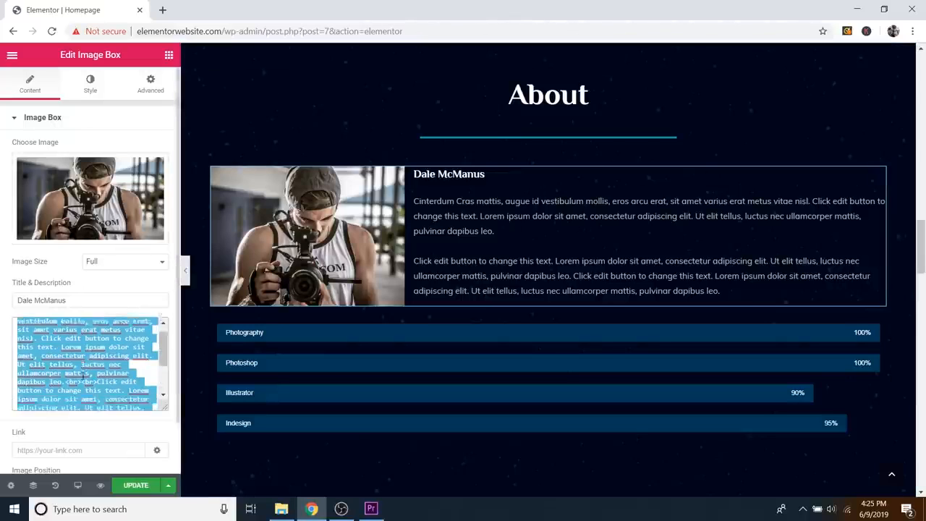
left_click_drag(165, 410, 165, 457)
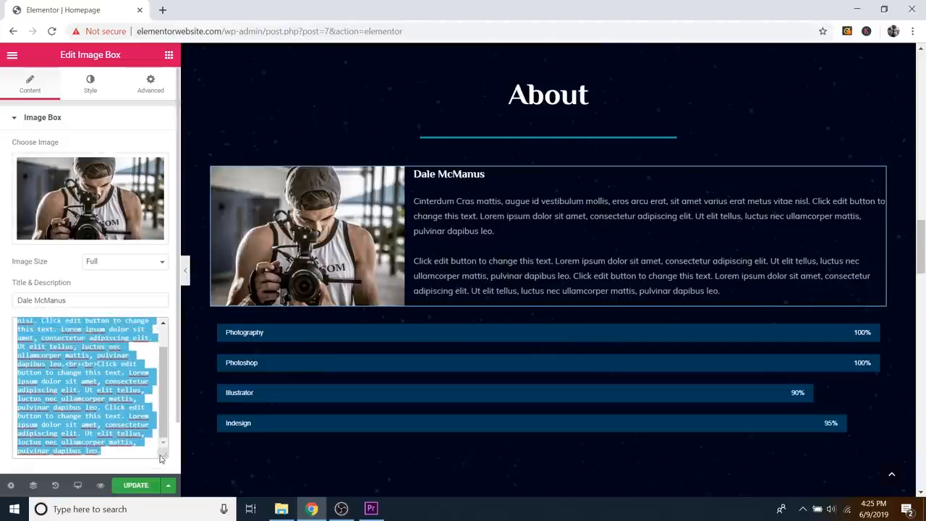
scroll(115, 400, "up", 2)
scroll(115, 400, "down", 1)
scroll(107, 421, "up", 1)
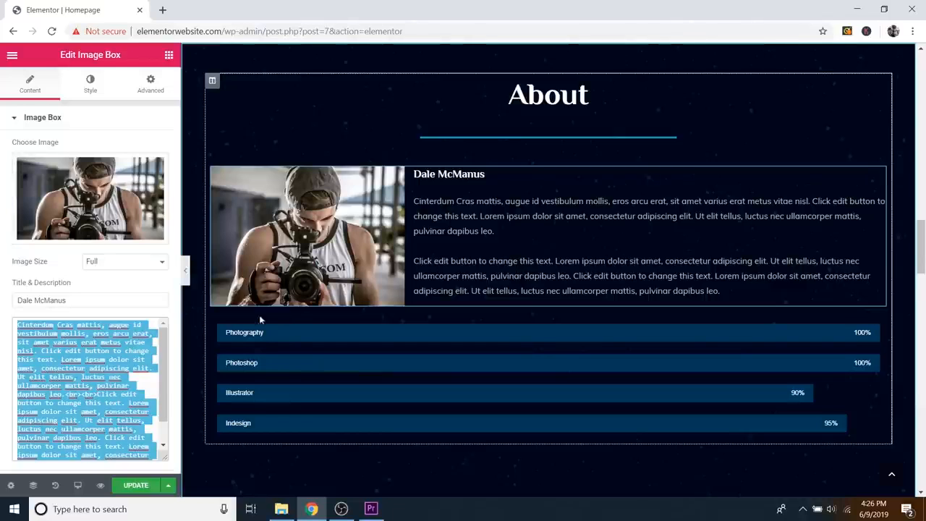
left_click(79, 386)
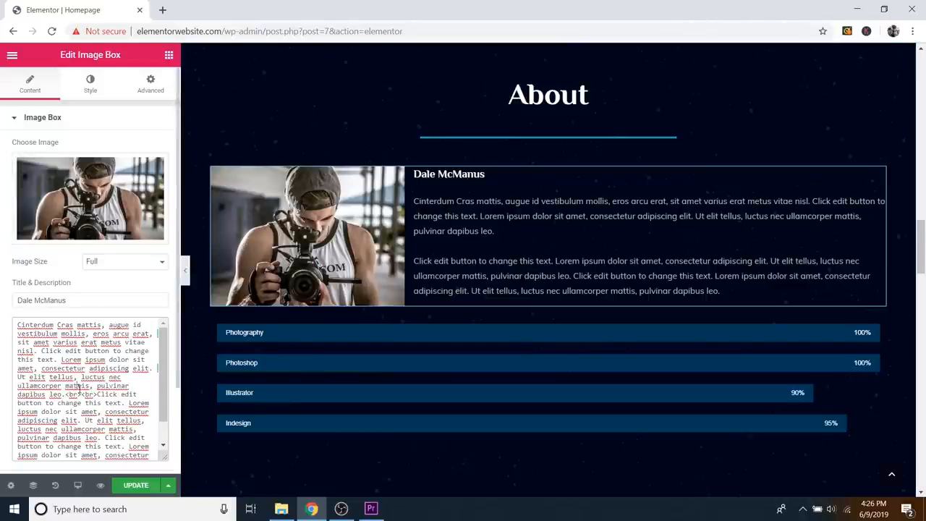
Step: Remove the extra paragraph break so the description stays two paragraphs
left_click(60, 360)
key("Return")
key("Return")
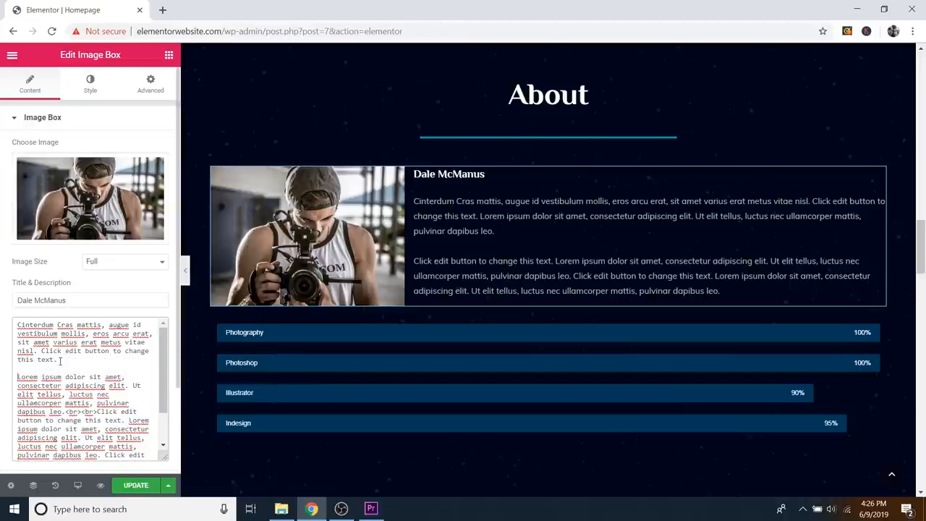
key("Return")
key("Return")
key("Return")
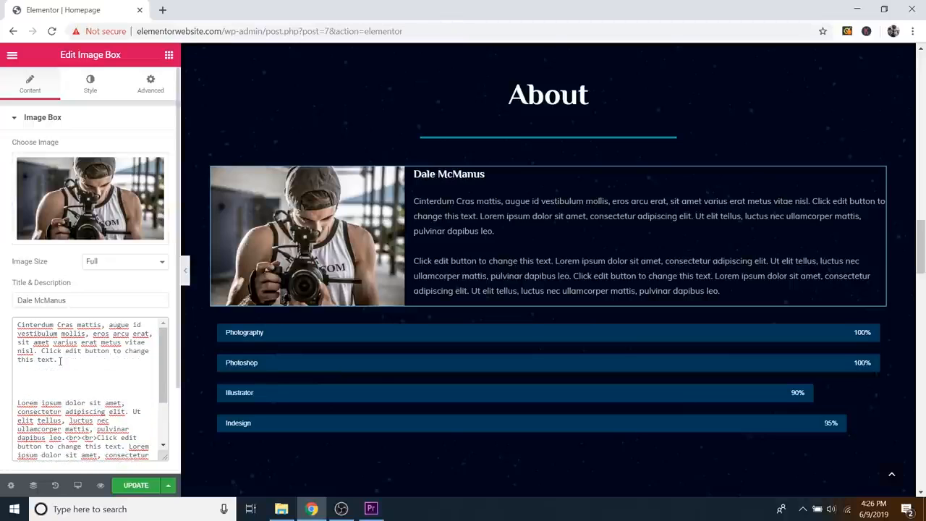
key("BackSpace")
key("BackSpace")
key("BackSpace")
key("BackSpace")
key("BackSpace")
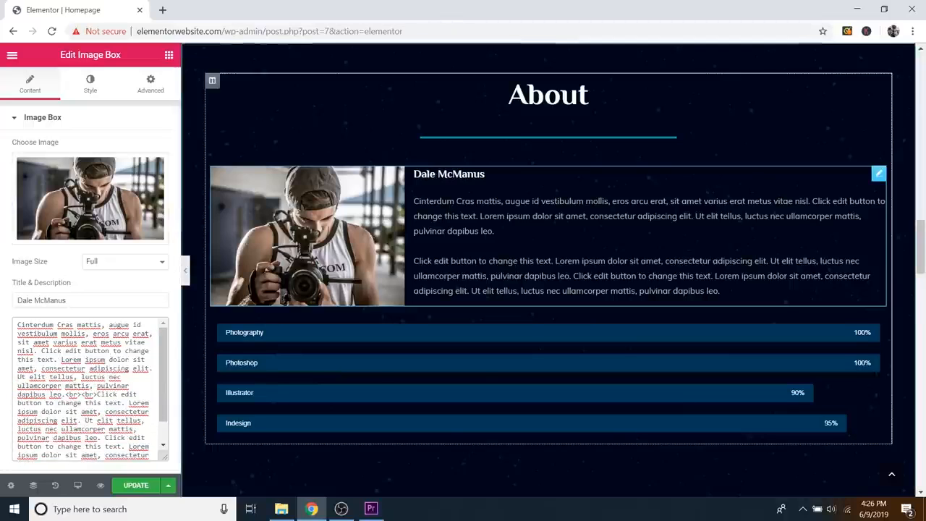
left_click(719, 291)
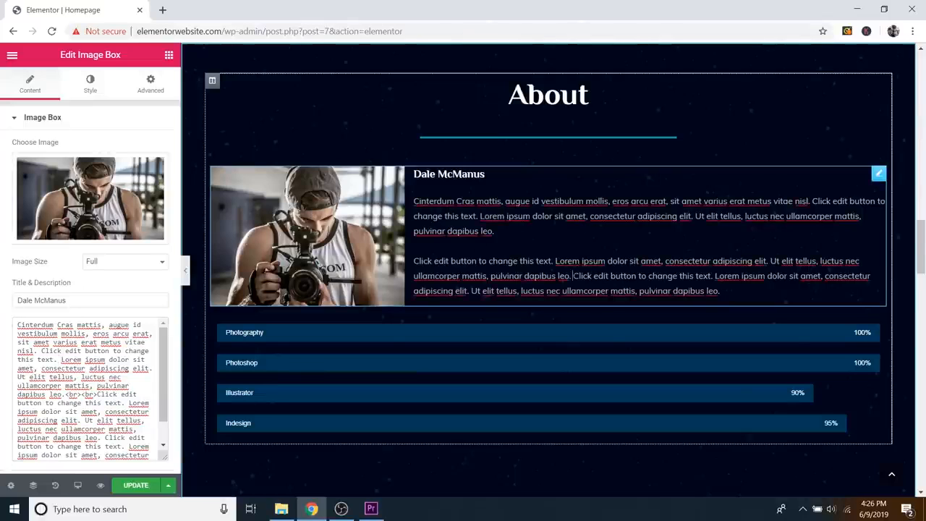
key("Return")
key("Return")
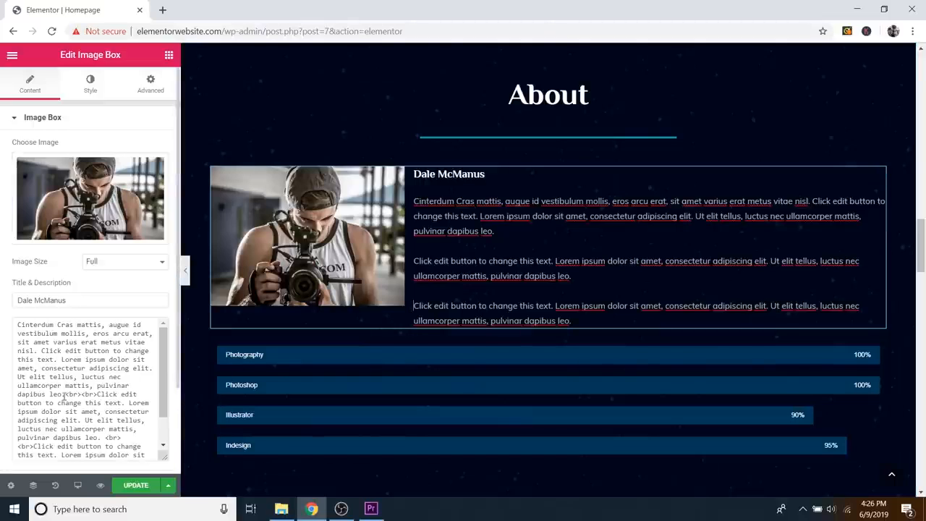
left_click_drag(65, 394, 95, 394)
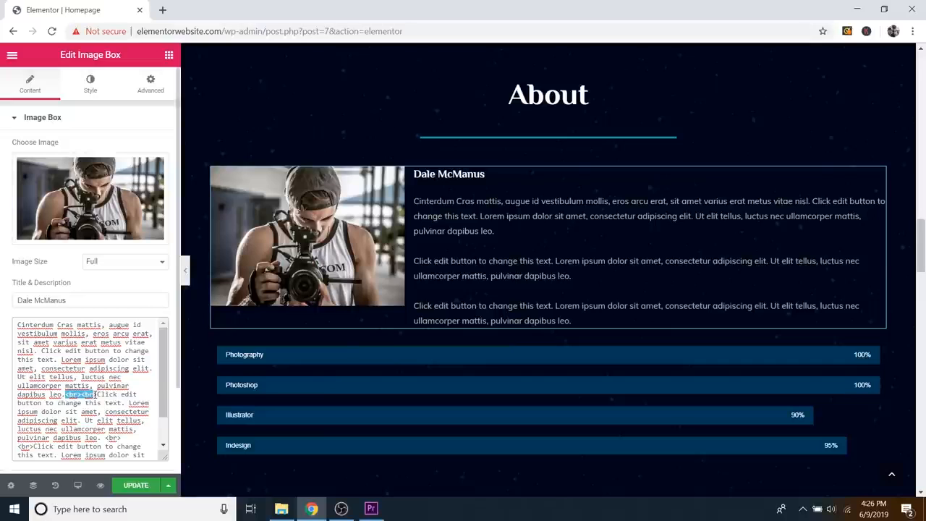
left_click(97, 396)
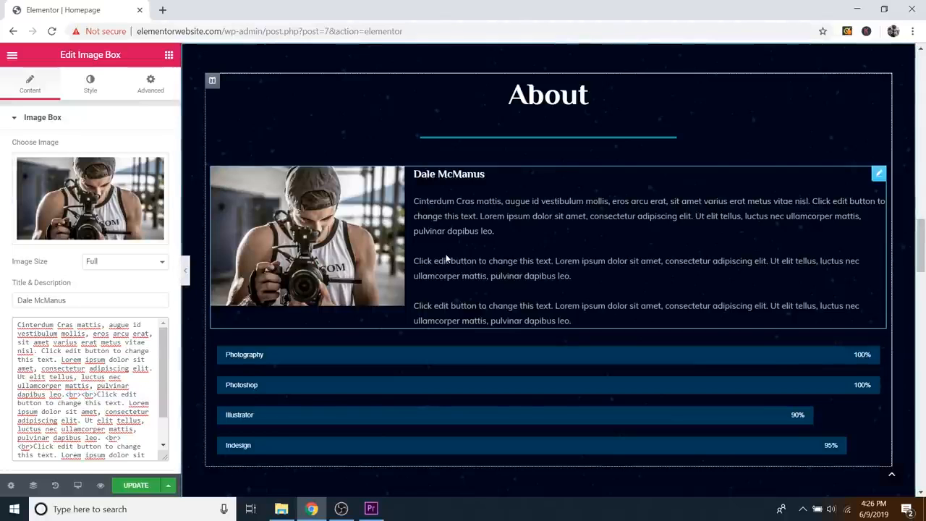
left_click(142, 288)
key("ctrl+z")
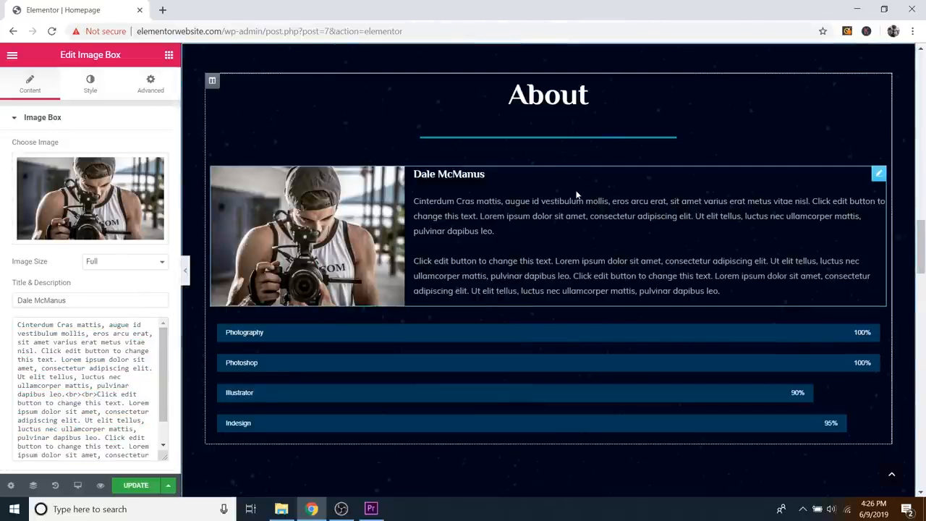
scroll(583, 191, "down", 1)
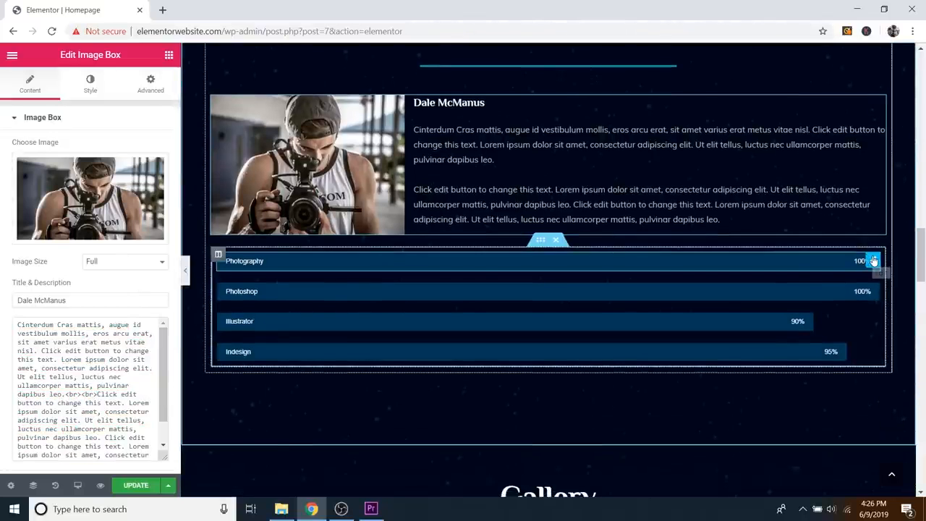
Step: Test the Photography bar's percentage, title and inner text, restoring the original 'Photography' values
left_click(873, 260)
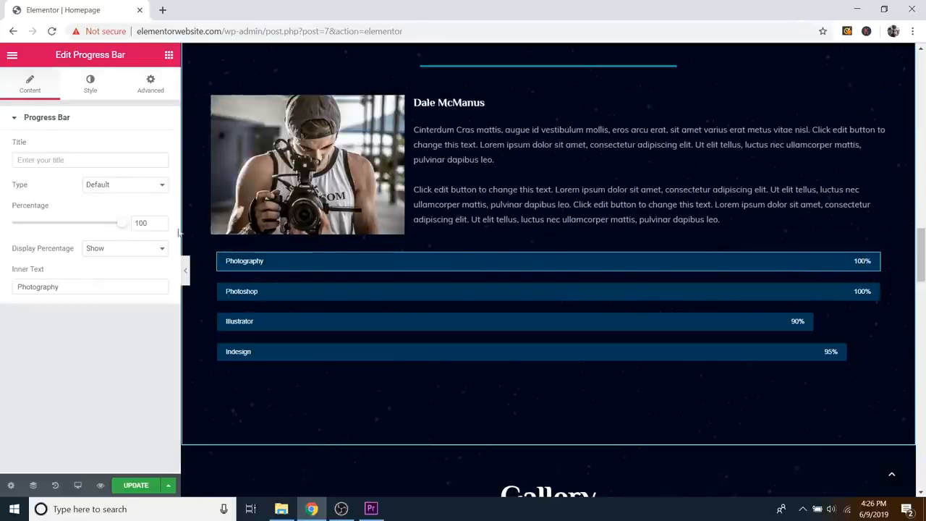
mouse_move(125, 227)
left_mouse_down()
mouse_move(21, 234)
mouse_move(124, 225)
left_mouse_up()
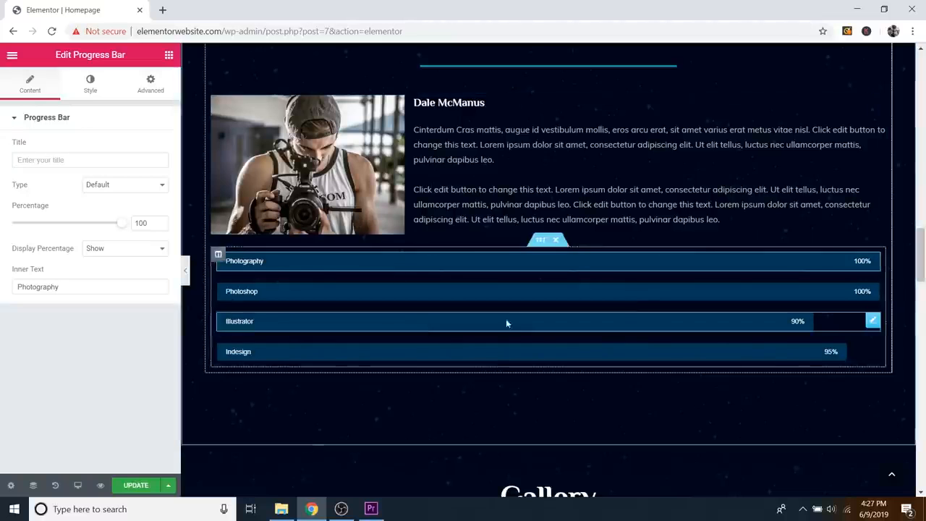
left_click(55, 162)
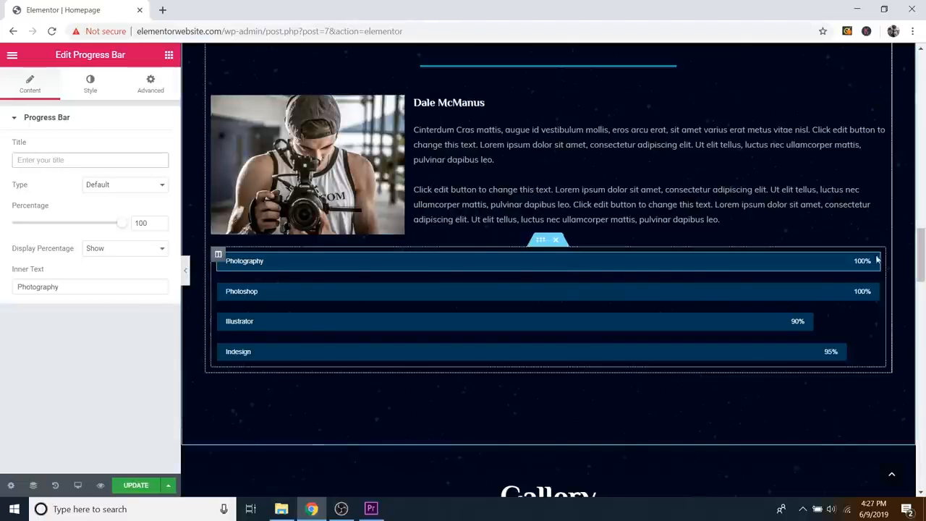
left_click(66, 157)
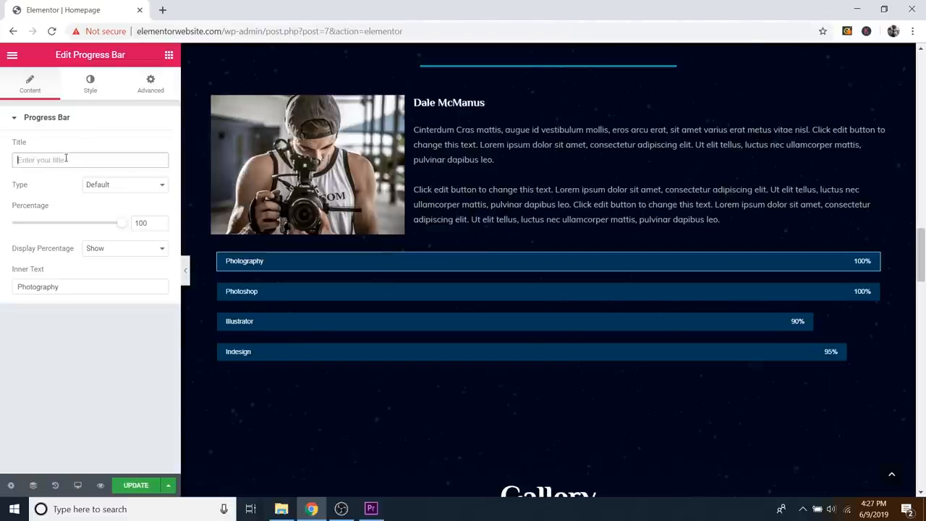
type("htdhsjhrtjs")
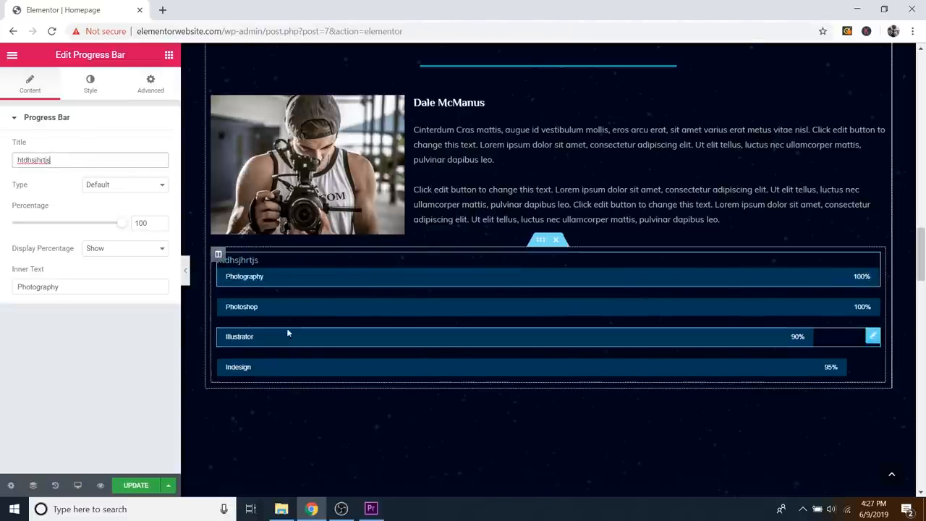
key("BackSpace")
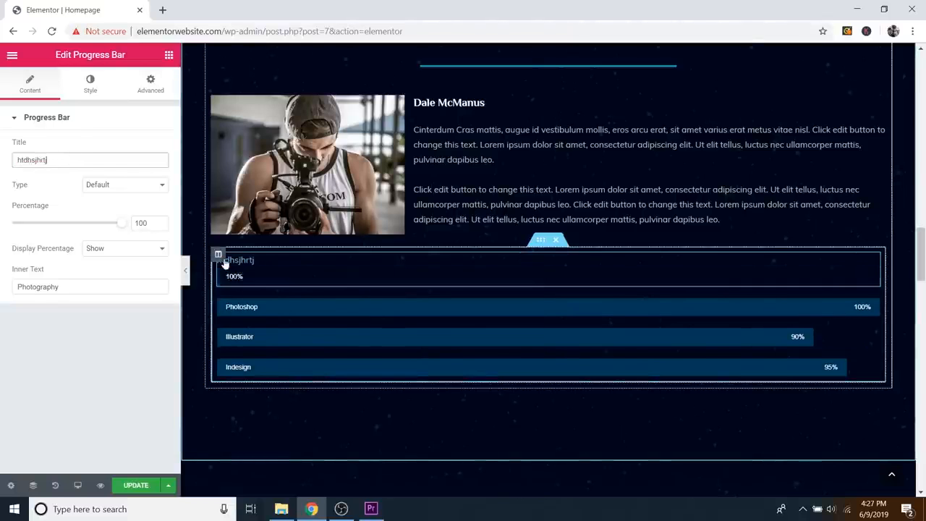
key("BackSpace")
key("BackSpace")
key("BackSpace")
key("BackSpace")
key("BackSpace")
key("BackSpace")
key("BackSpace")
key("BackSpace")
key("BackSpace")
key("BackSpace")
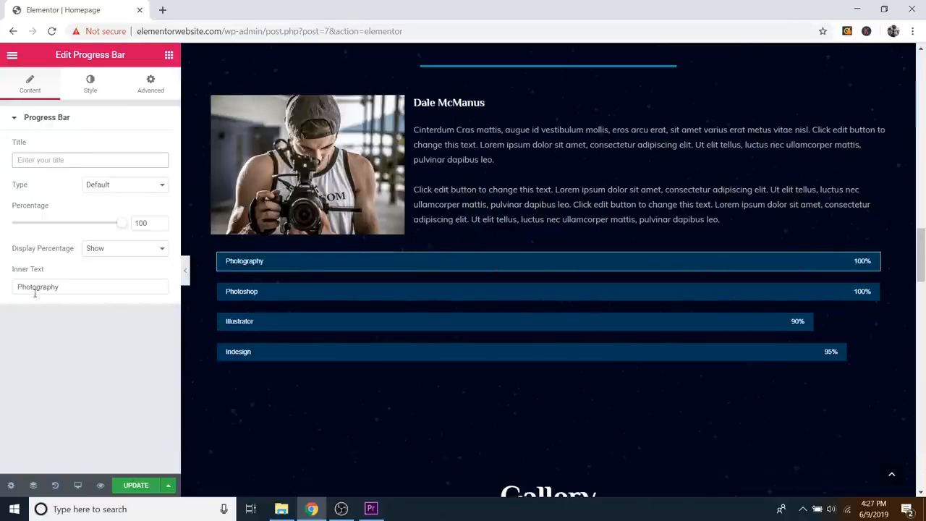
left_click(76, 286)
type("dgth")
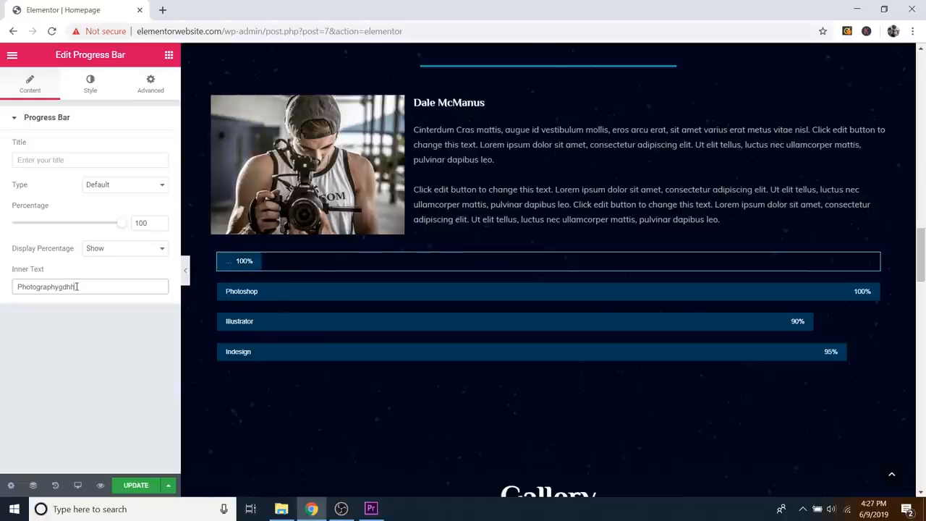
key("BackSpace")
key("BackSpace")
key("BackSpace")
key("BackSpace")
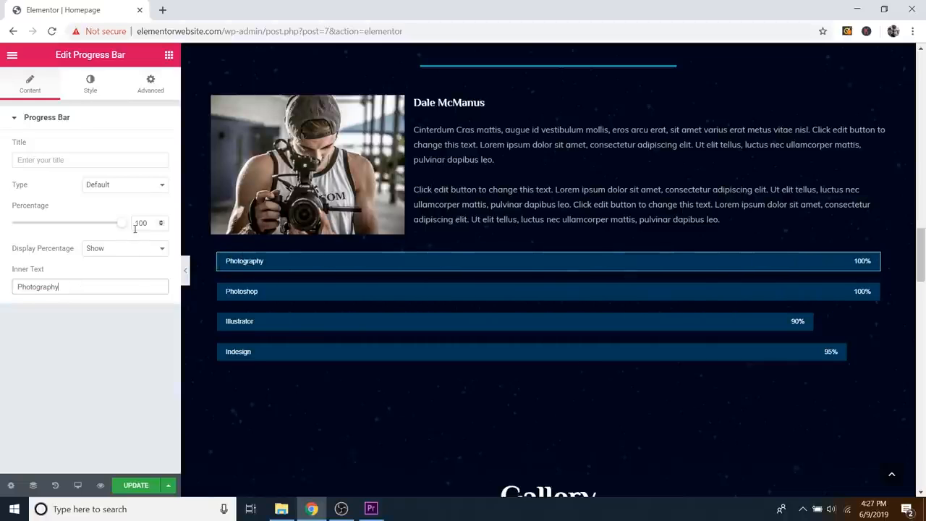
Step: Set Display Percentage to Hide and back to Show
left_click(120, 249)
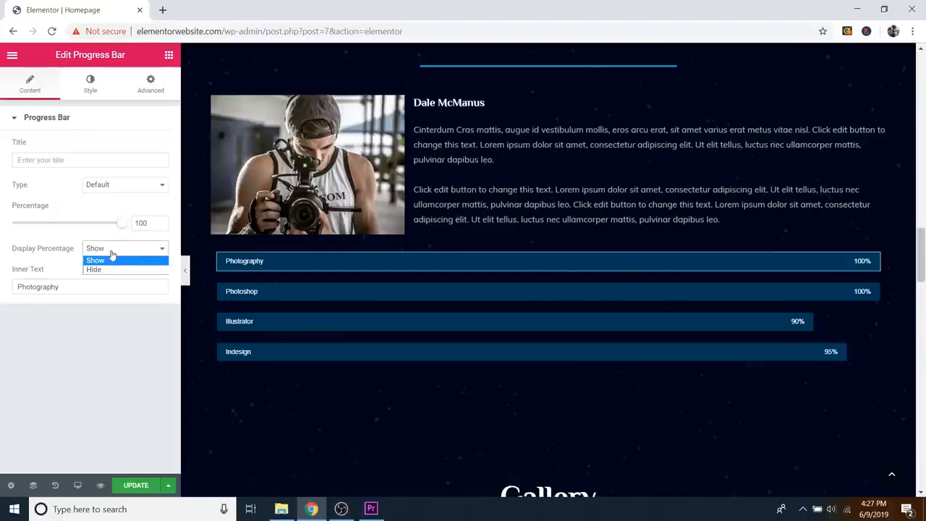
left_click(114, 270)
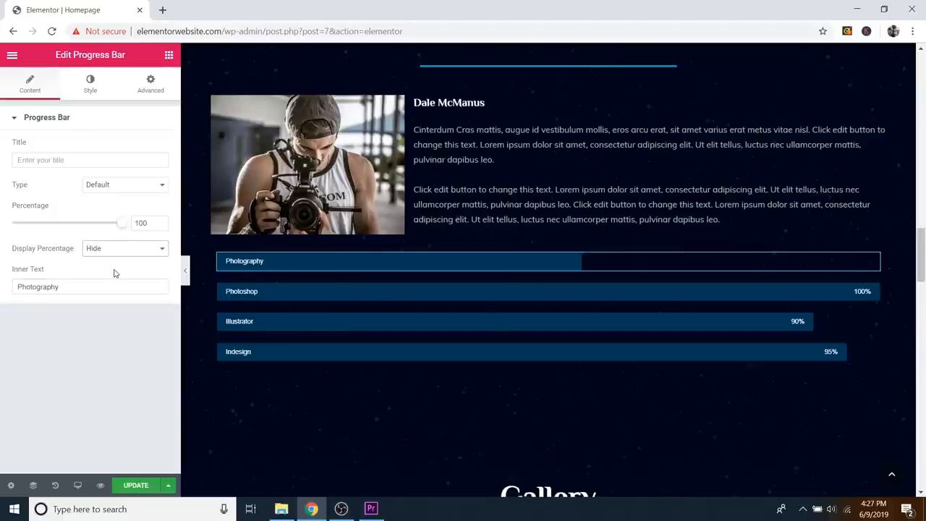
left_click(120, 250)
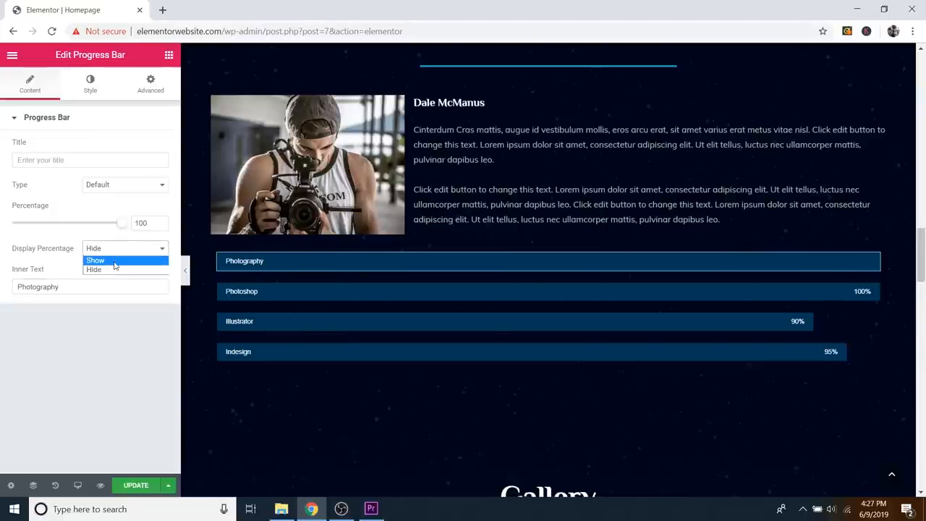
left_click(113, 259)
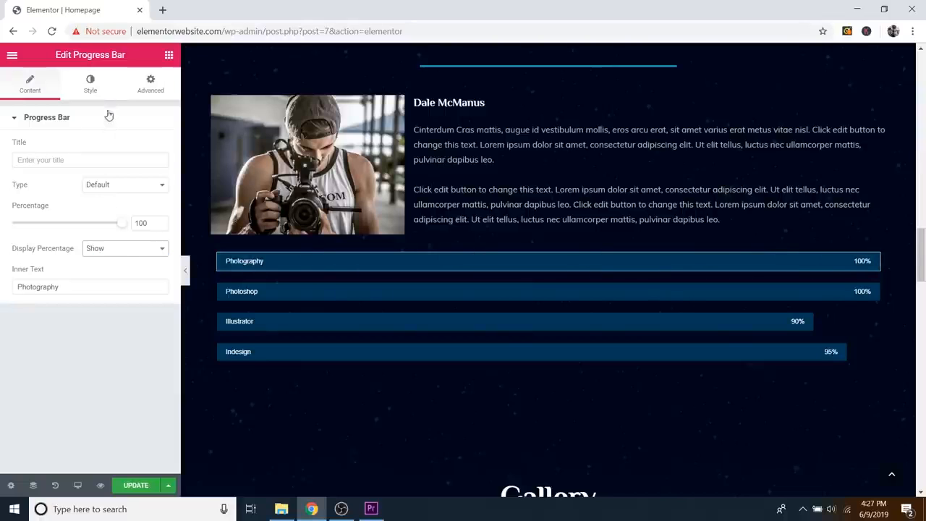
Step: Try a pink fill on the Photography bar, then undo it back to dark blue
left_click(99, 86)
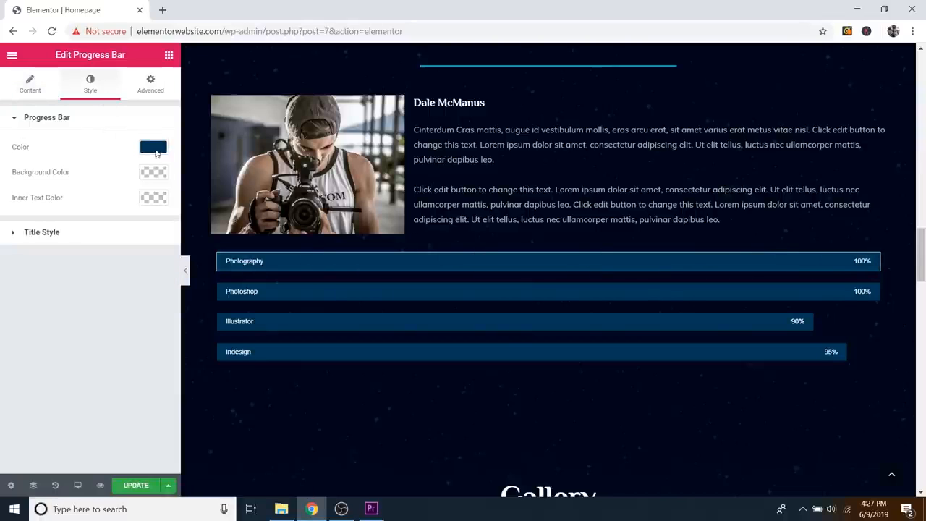
left_click(153, 148)
mouse_move(109, 192)
left_mouse_down()
mouse_move(41, 191)
mouse_move(85, 222)
mouse_move(119, 190)
left_mouse_up()
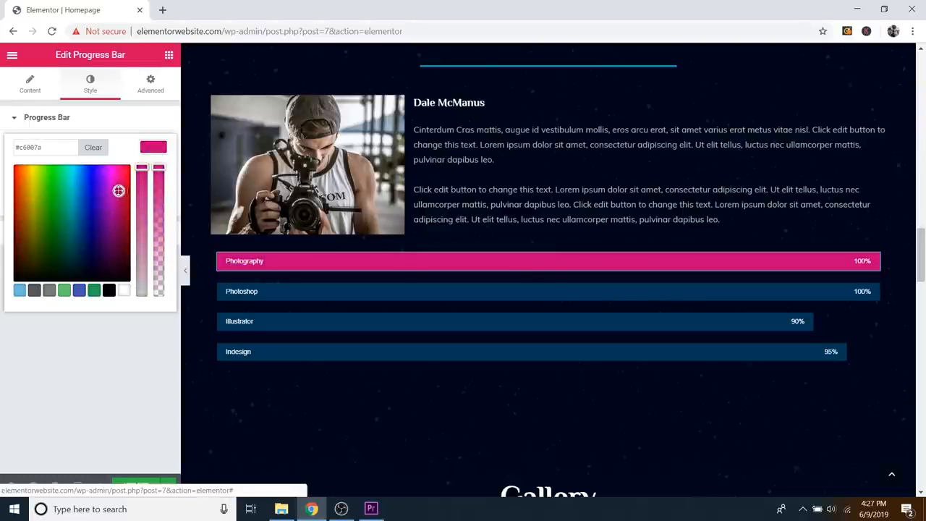
left_click(148, 125)
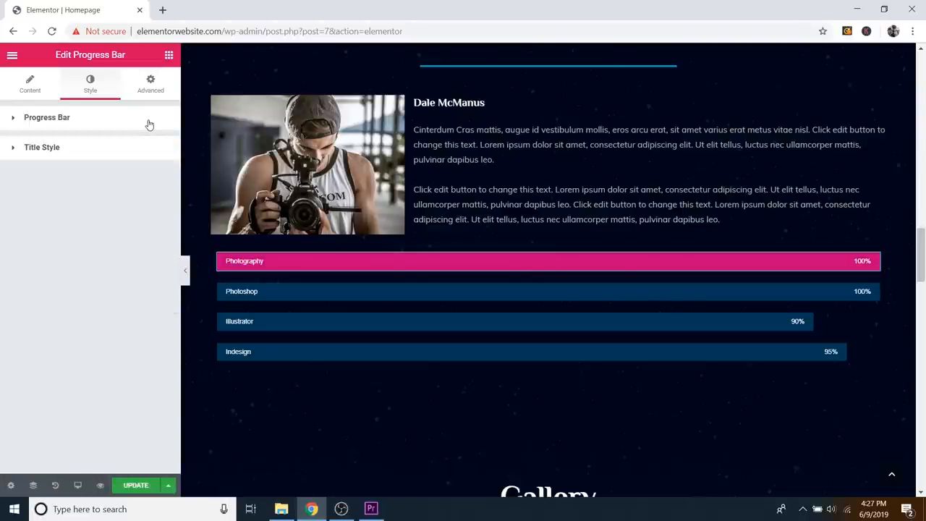
key("ctrl+z")
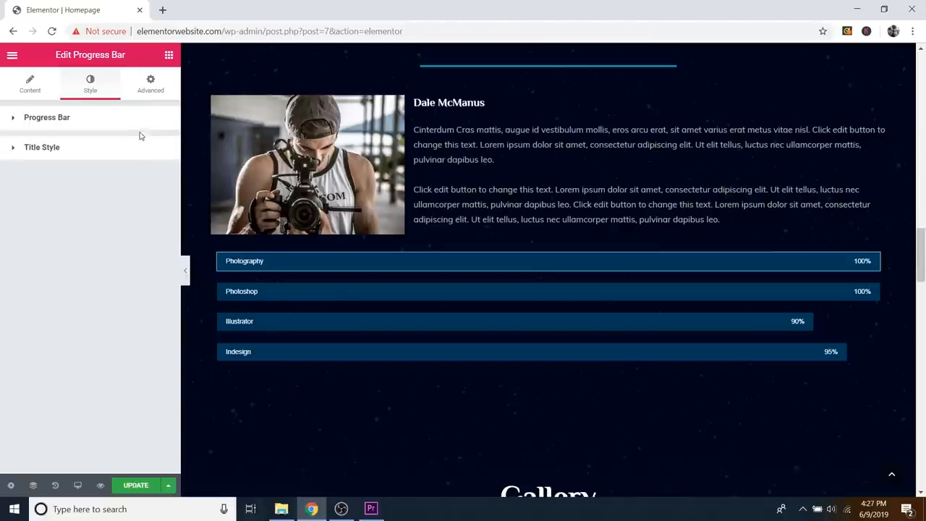
Step: Open and close the Title Style typography settings without changes
left_click(99, 151)
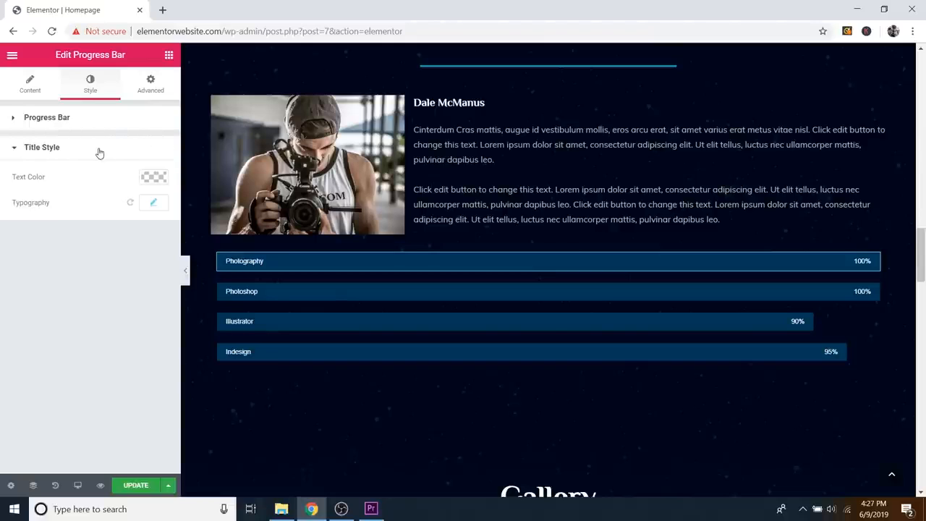
left_click(154, 204)
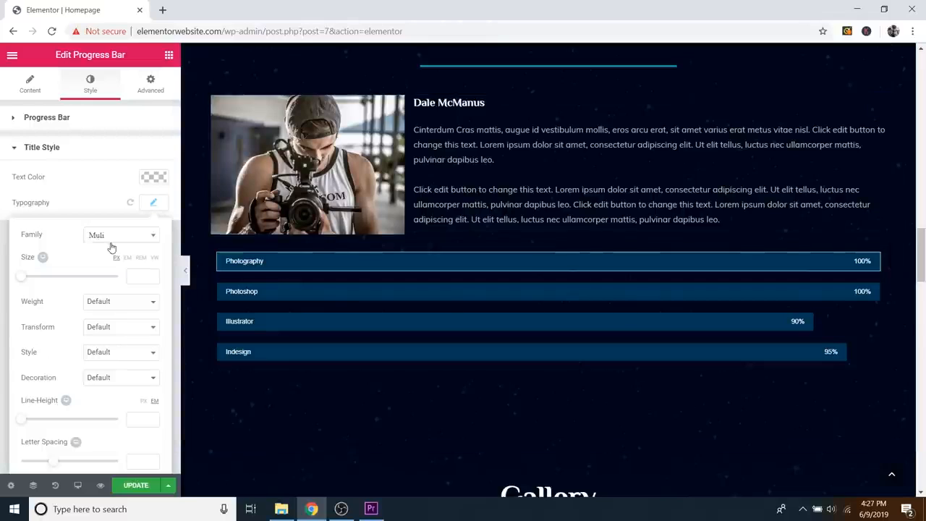
left_click(154, 203)
left_click(96, 154)
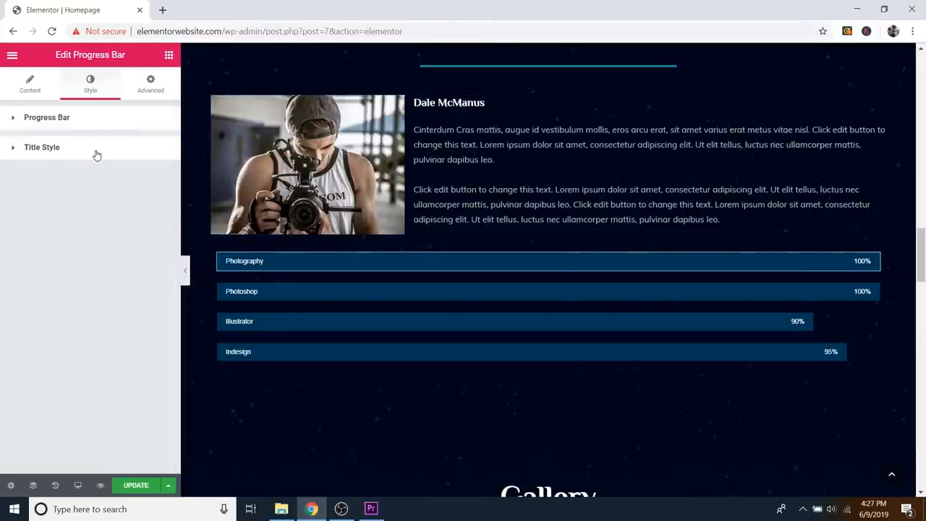
Step: Clear all six black-and-white photos from the Image Gallery widget and open Add Images
scroll(657, 232, "down", 3)
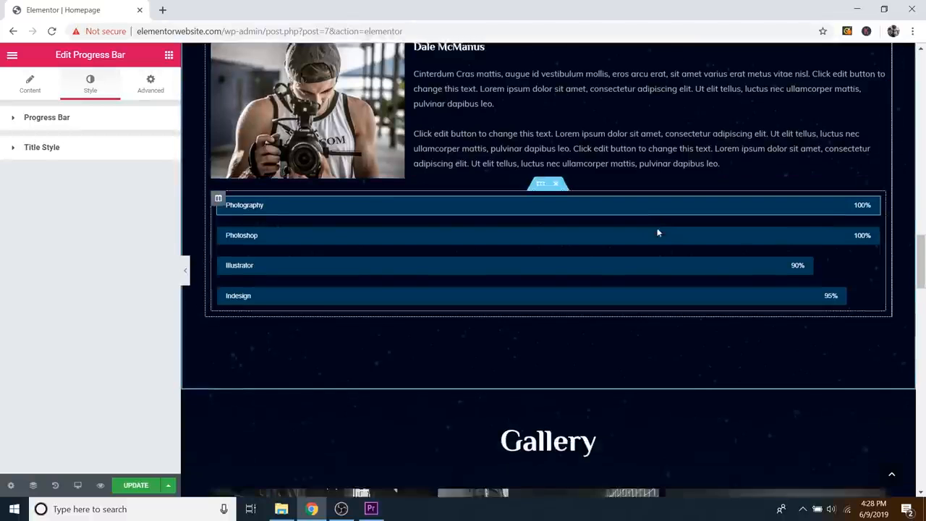
scroll(657, 232, "down", 2)
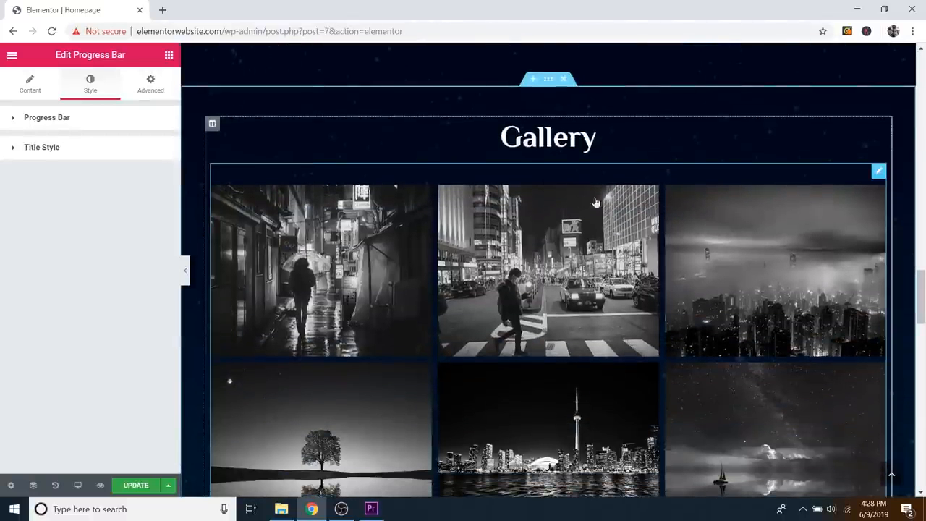
scroll(787, 257, "down", 2)
scroll(788, 257, "up", 2)
scroll(788, 257, "down", 1)
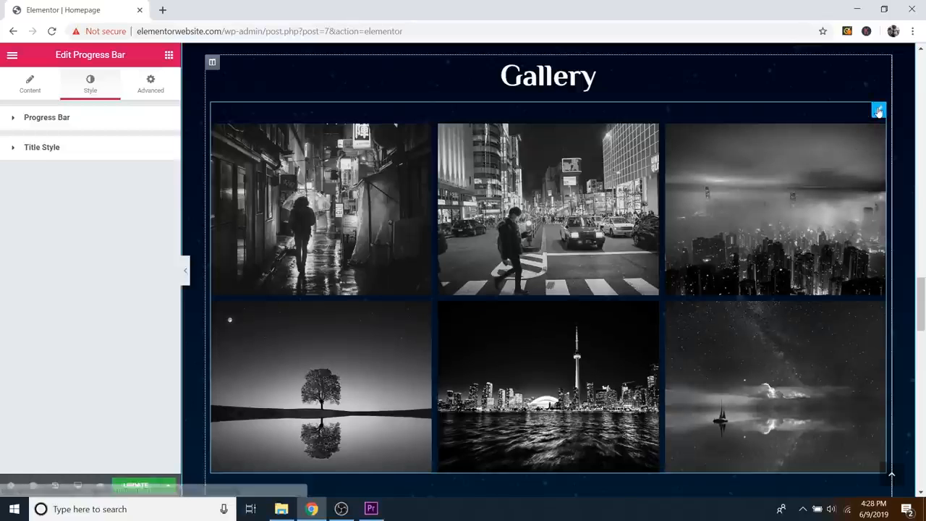
left_click(878, 110)
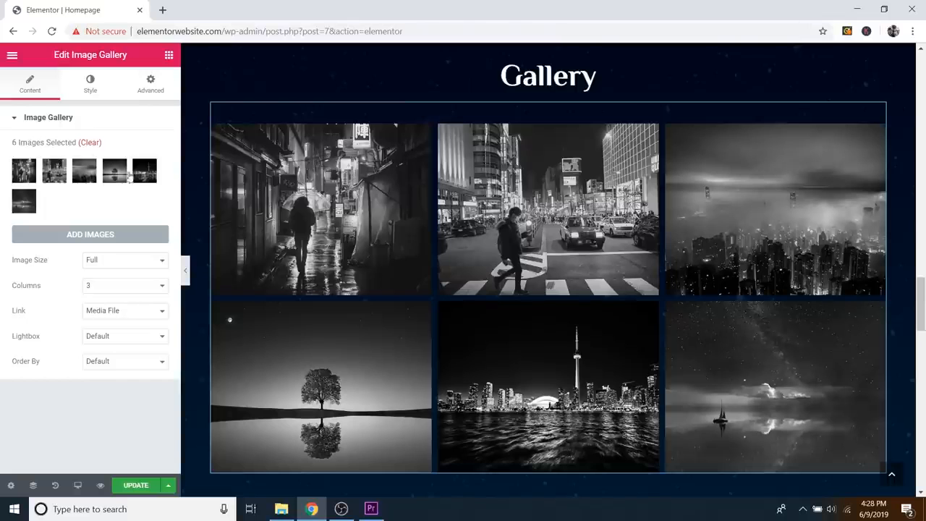
left_click(92, 143)
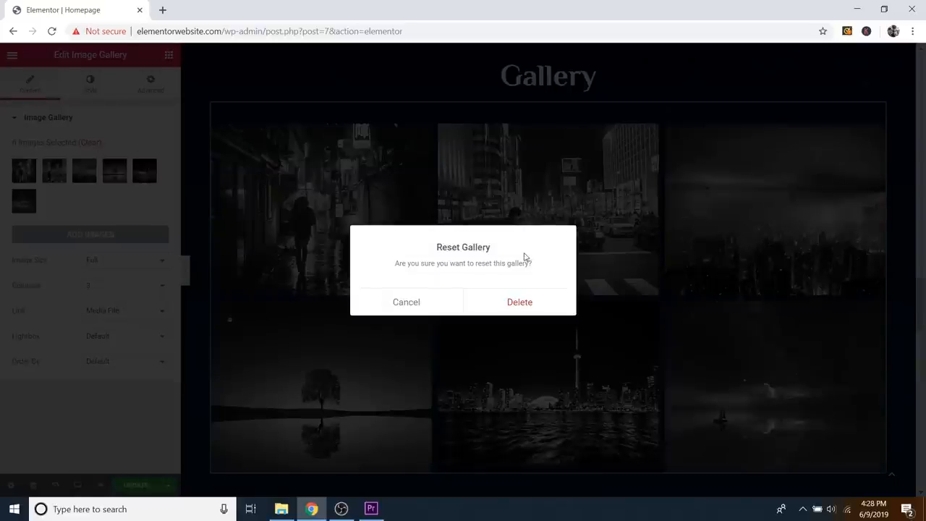
left_click(518, 303)
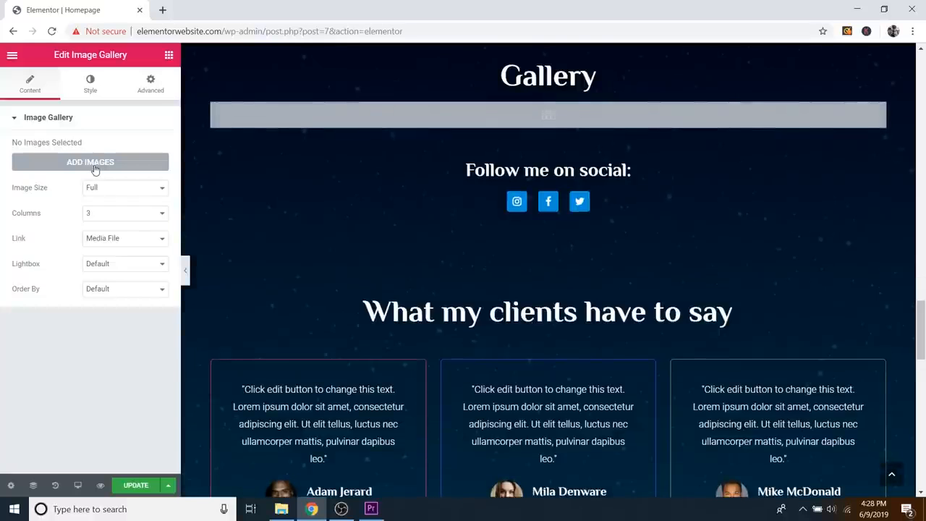
left_click(92, 163)
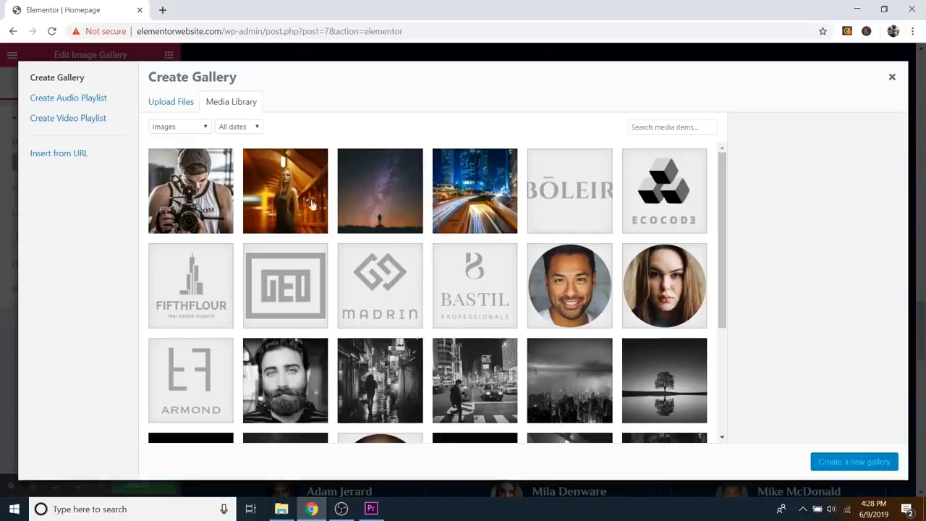
Step: Select several existing library photos, then deselect them all, leaving none picked
scroll(311, 206, "down", 2)
left_click(299, 266)
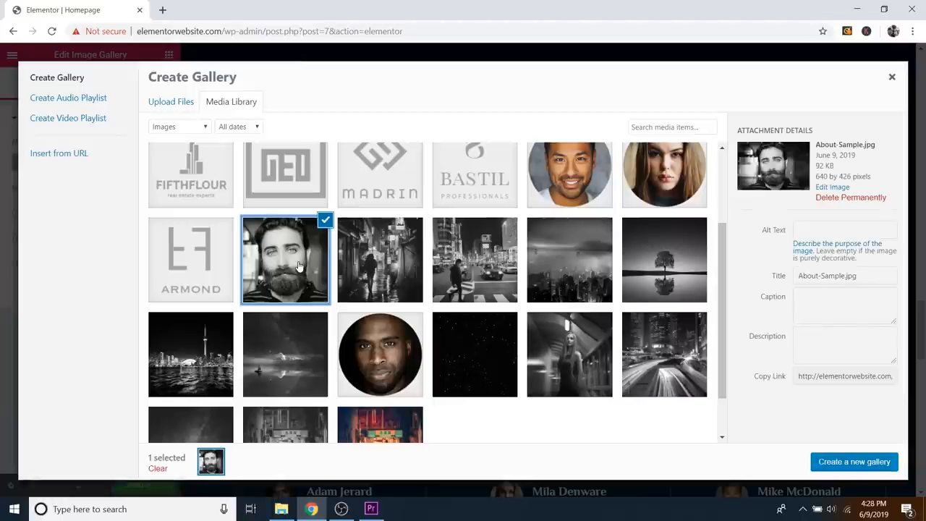
left_click(379, 252)
left_click(327, 223)
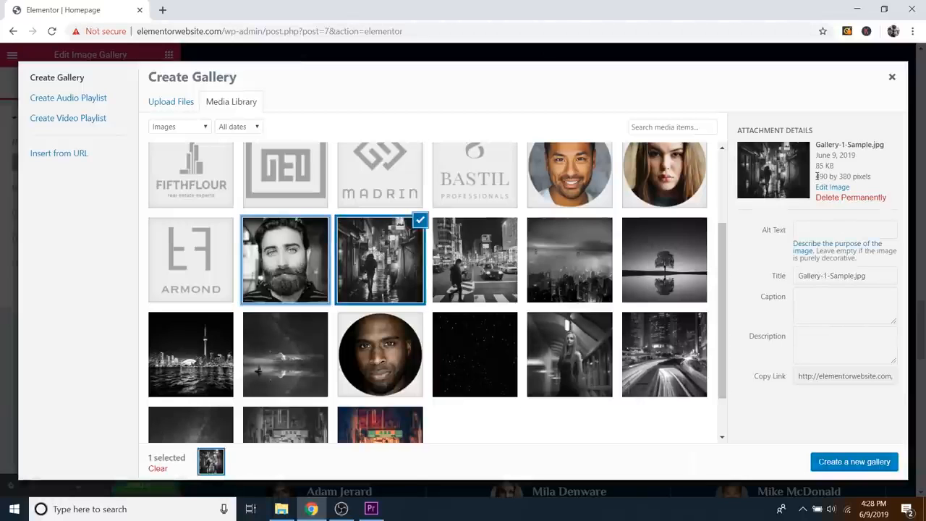
left_click_drag(817, 175, 831, 175)
left_click(841, 175)
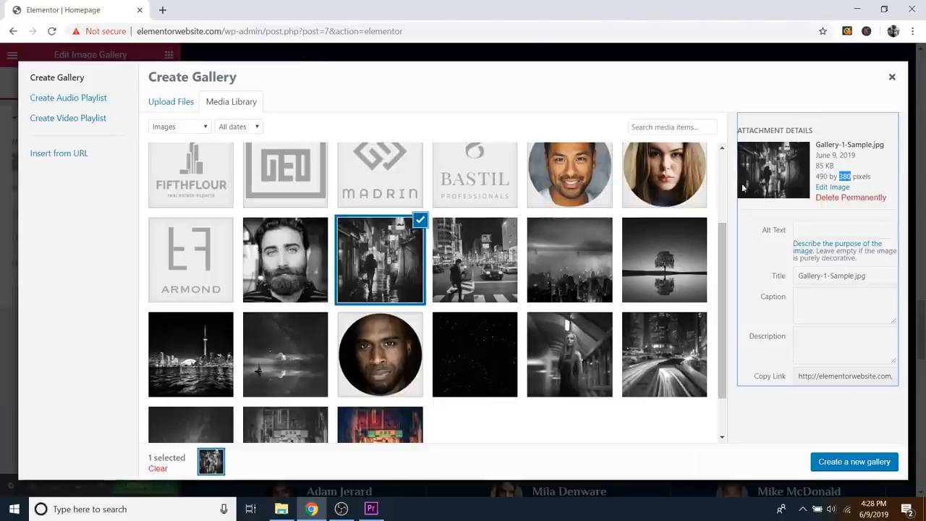
left_click(473, 263)
left_click(547, 259)
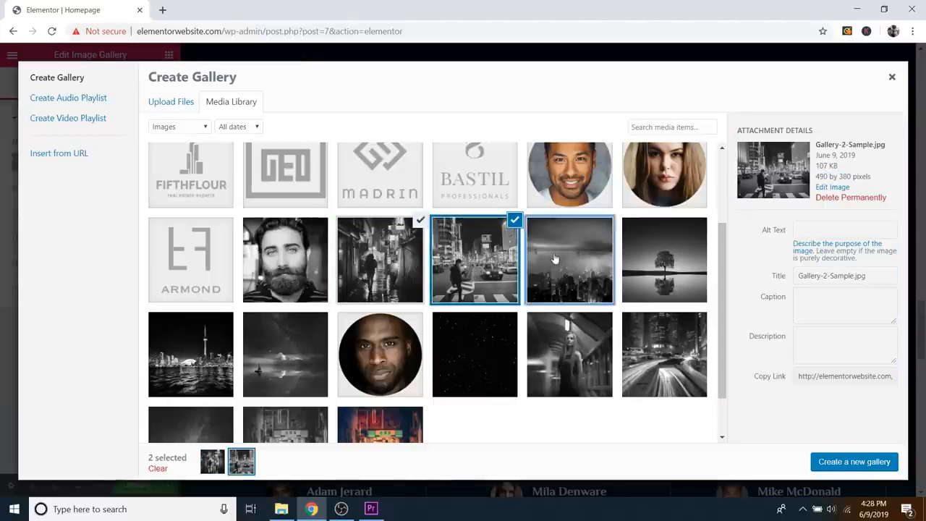
left_click(665, 248)
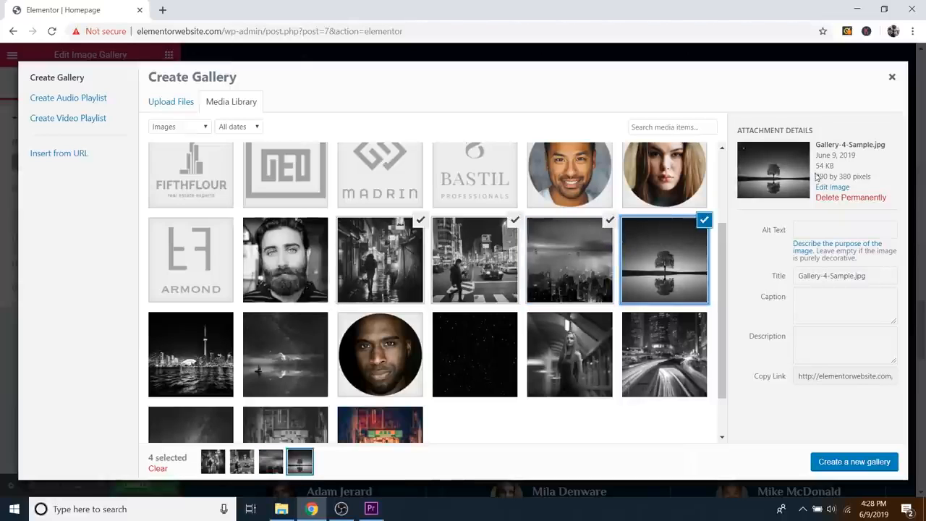
left_click(699, 224)
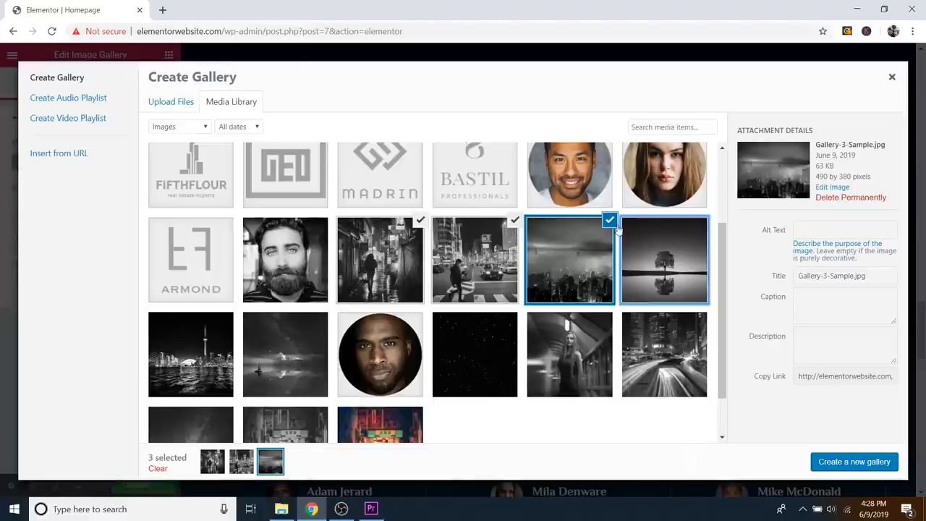
left_click(612, 222)
left_click(513, 222)
left_click(420, 222)
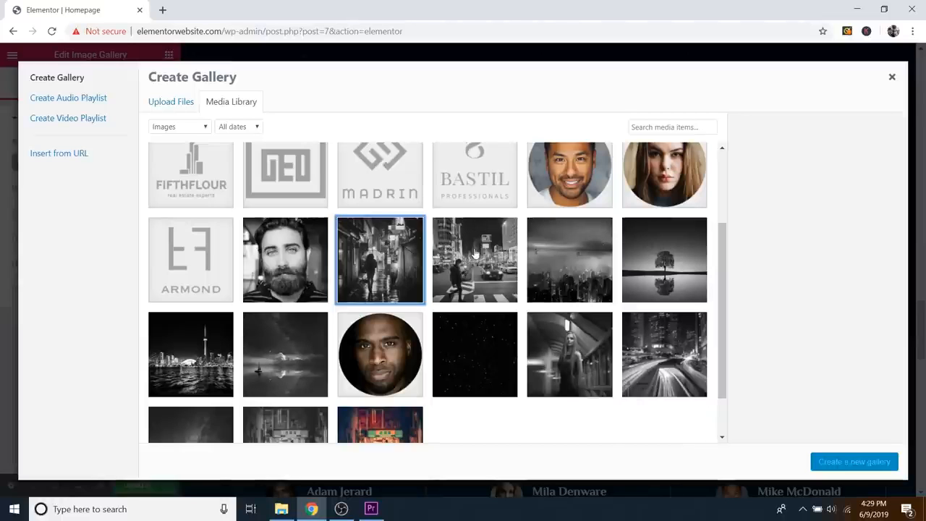
Step: Switch the Create Gallery window to its Upload Files page
scroll(474, 246, "up", 2)
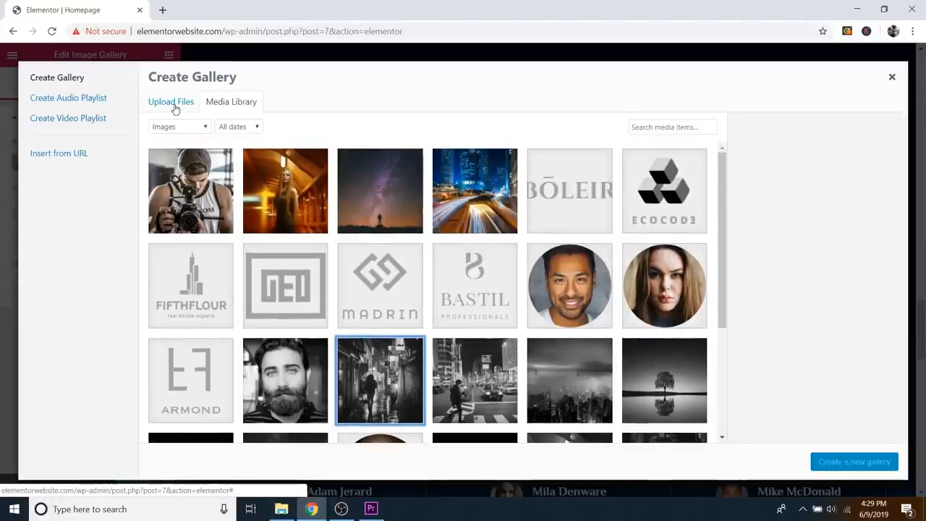
scroll(419, 254, "down", 1)
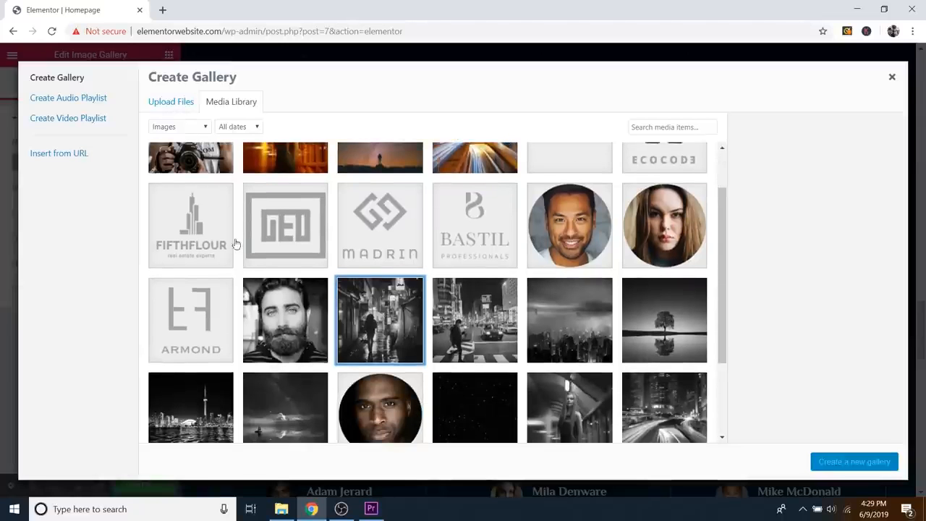
scroll(235, 243, "up", 1)
left_click(177, 105)
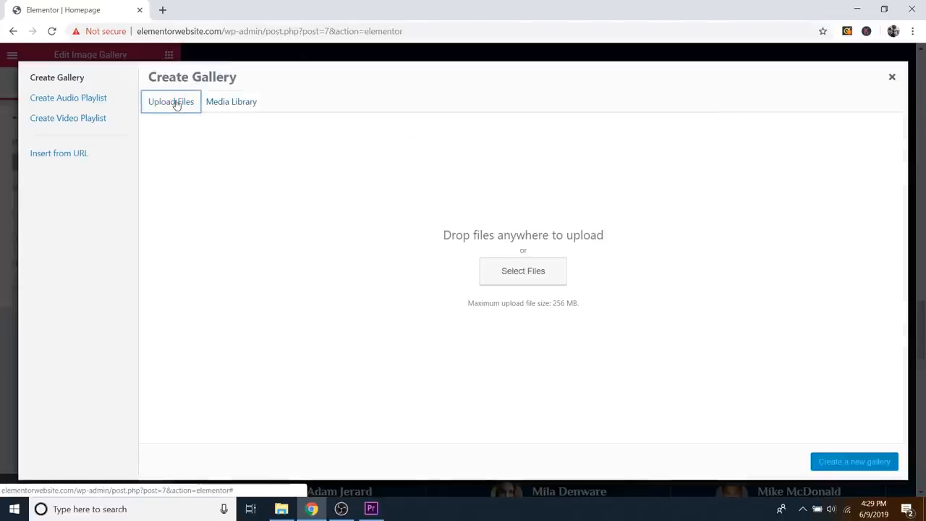
Step: Select Gallery 1 through Gallery 6 in the Open dialog and upload them
left_click(516, 272)
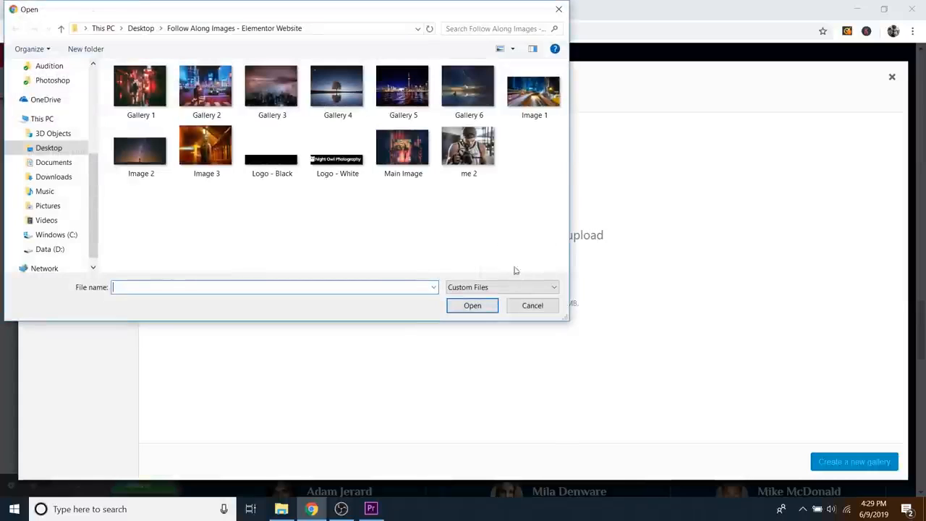
left_click(142, 93)
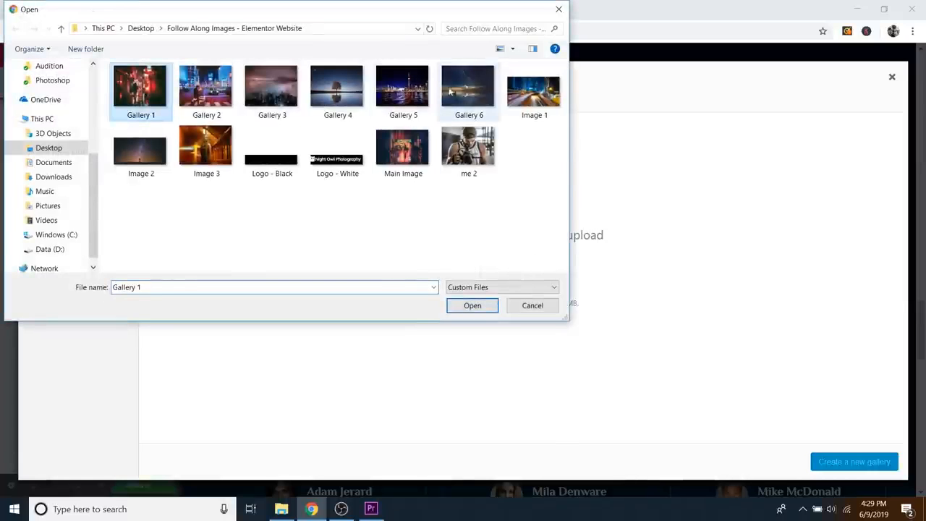
left_click(467, 96, "shift")
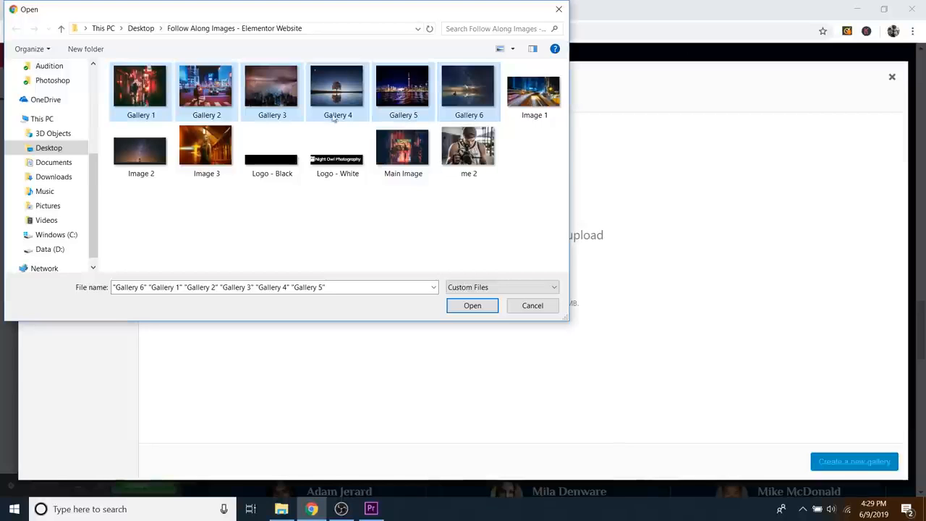
left_click(473, 305)
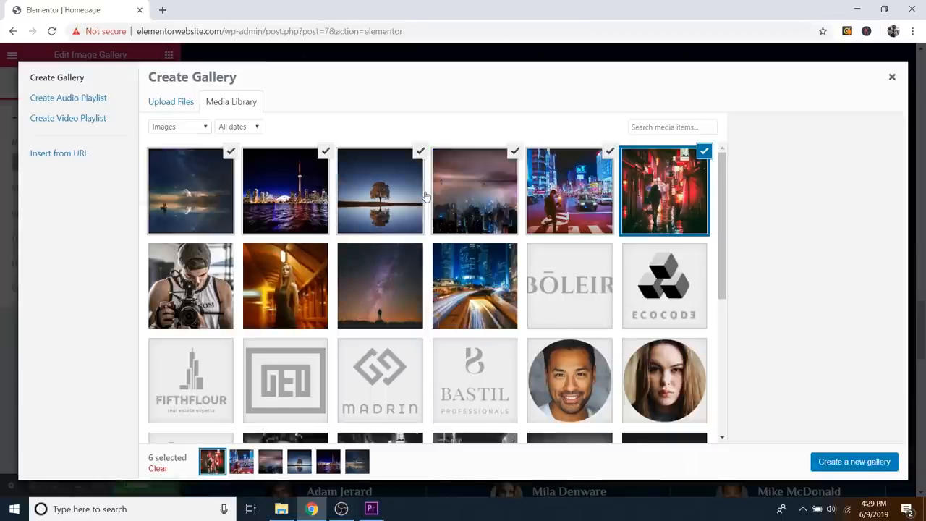
Step: Insert a new gallery of the six colour night photos and save the page with Update
left_click(852, 463)
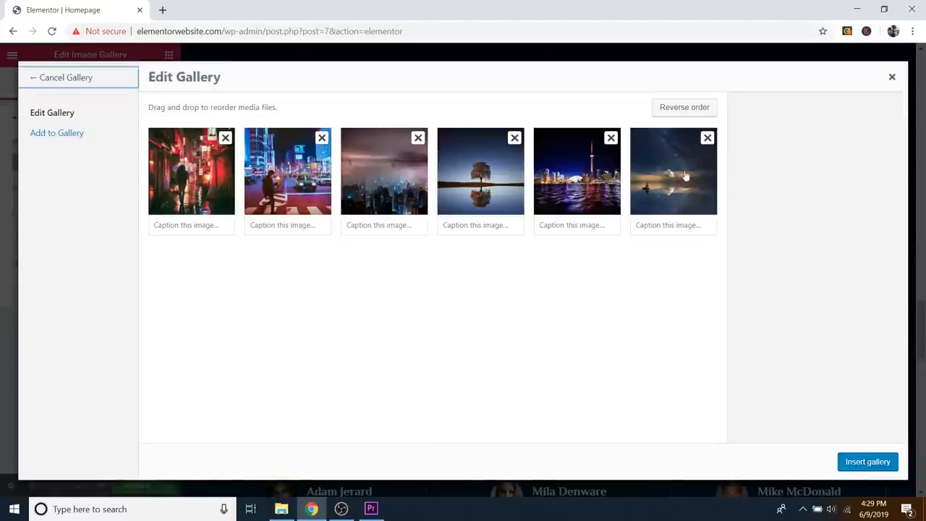
mouse_move(273, 177)
left_mouse_down()
mouse_move(378, 177)
mouse_move(276, 180)
left_mouse_up()
left_click_drag(463, 168, 488, 214)
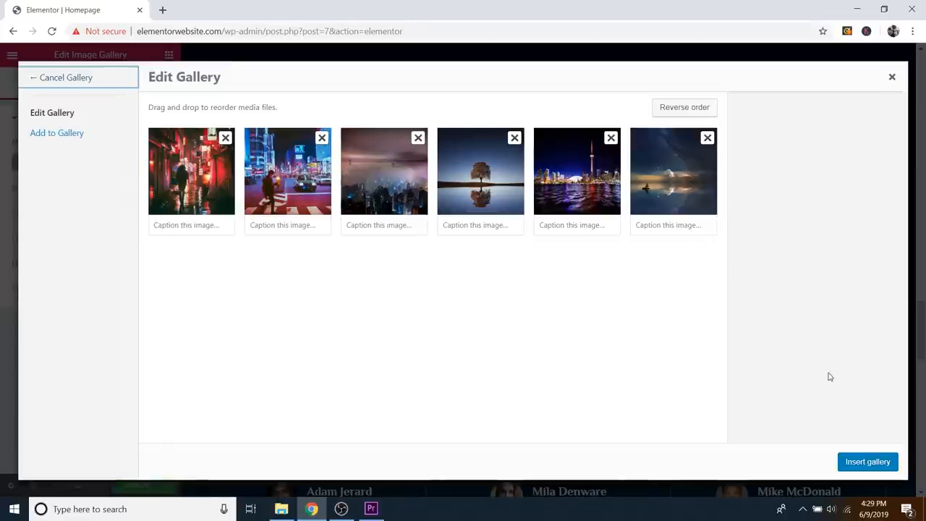
left_click(876, 465)
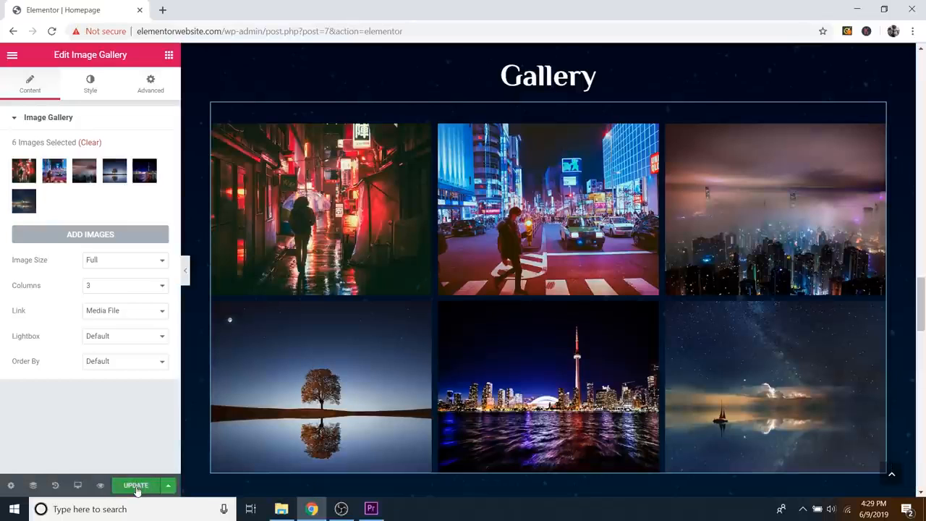
left_click(136, 485)
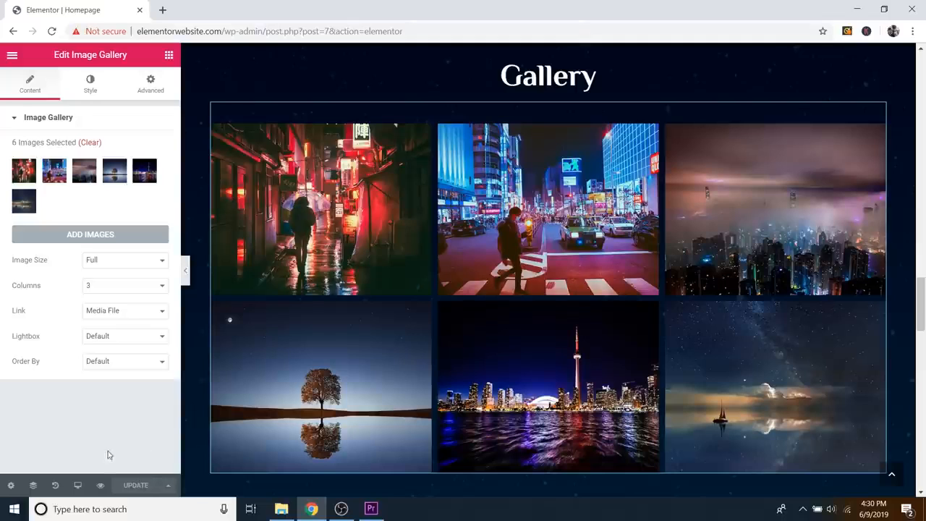
Step: Preview the saved homepage and scroll down to the gallery
left_click(101, 486)
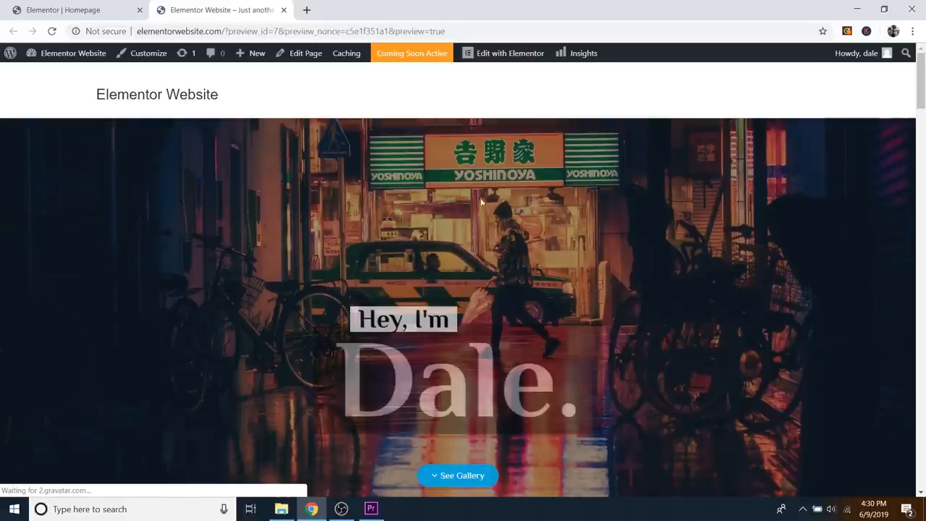
scroll(594, 268, "down", 5)
scroll(596, 268, "down", 15)
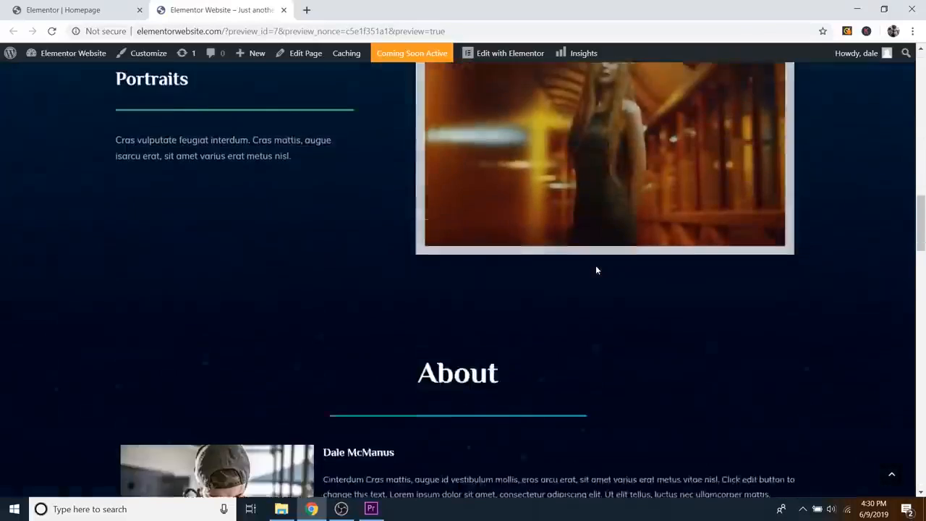
scroll(499, 202, "down", 6)
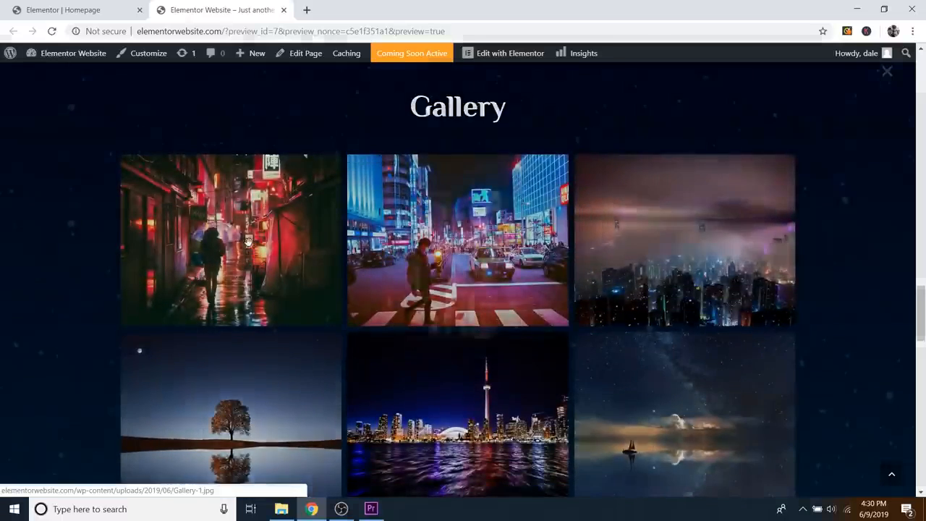
Step: Step through all six gallery photos in the lightbox, then close it and the preview
left_click(249, 244)
left_click(868, 262)
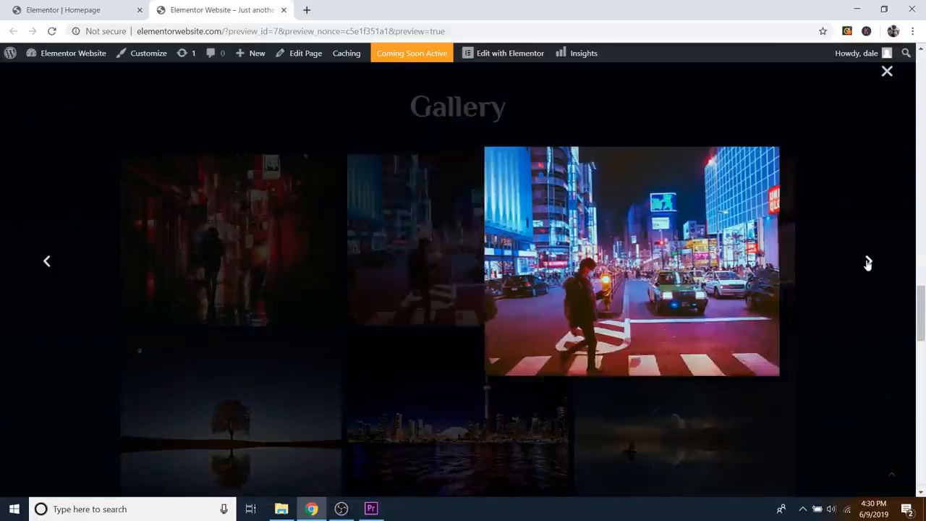
left_click(868, 263)
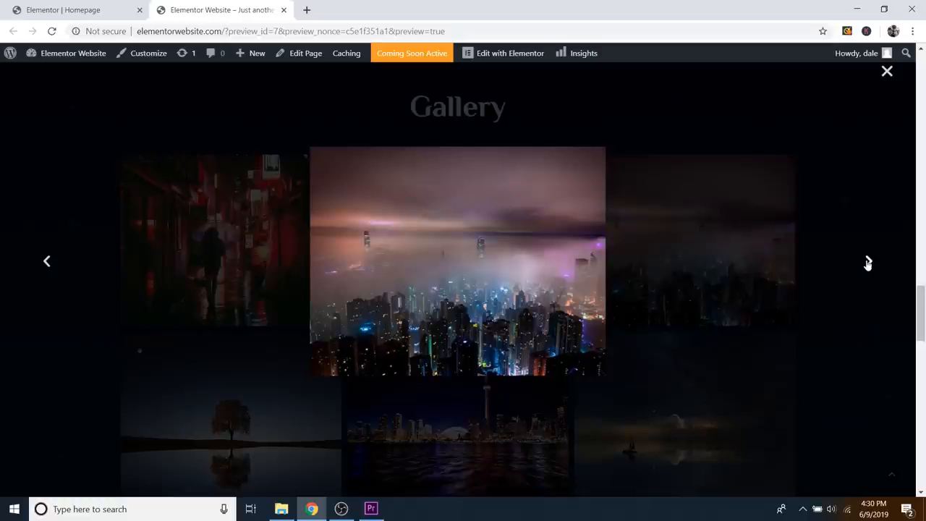
left_click(868, 262)
left_click(867, 262)
left_click(867, 263)
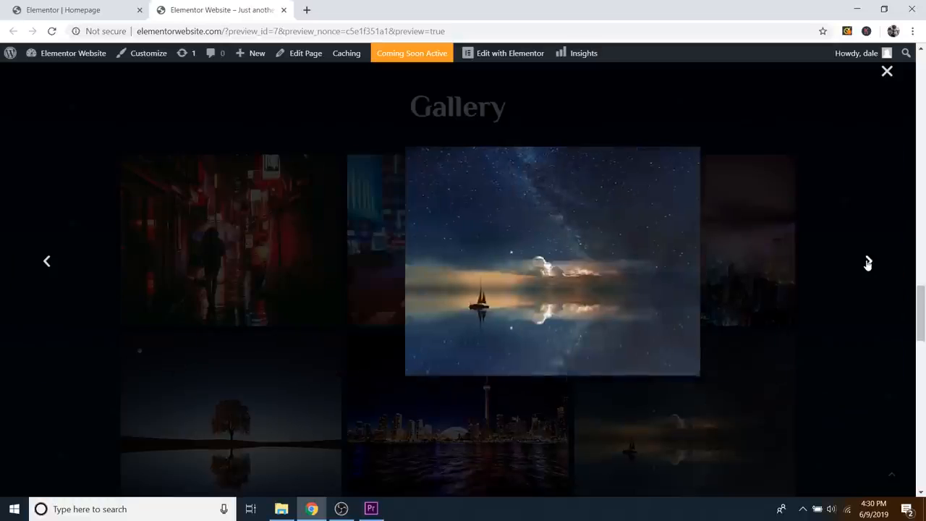
left_click(868, 263)
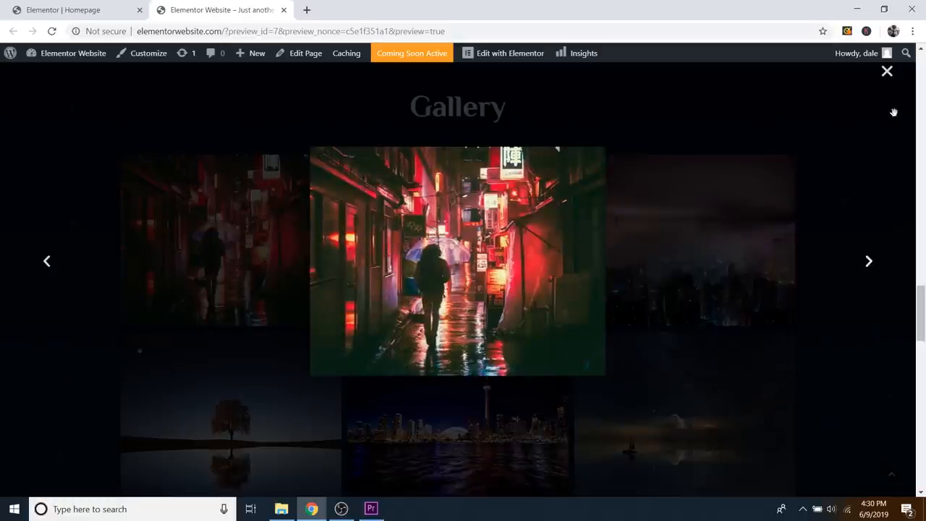
left_click(887, 72)
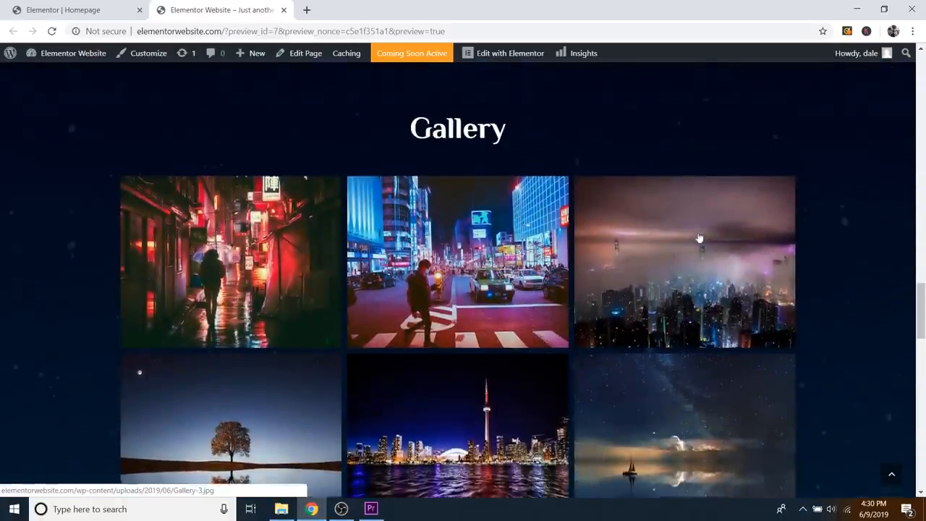
left_click(283, 9)
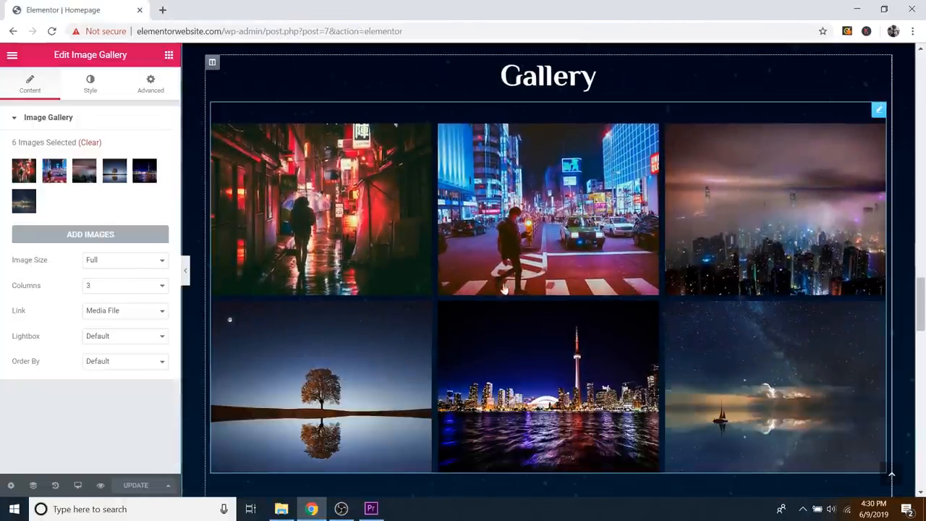
left_click(95, 292)
left_click(101, 309)
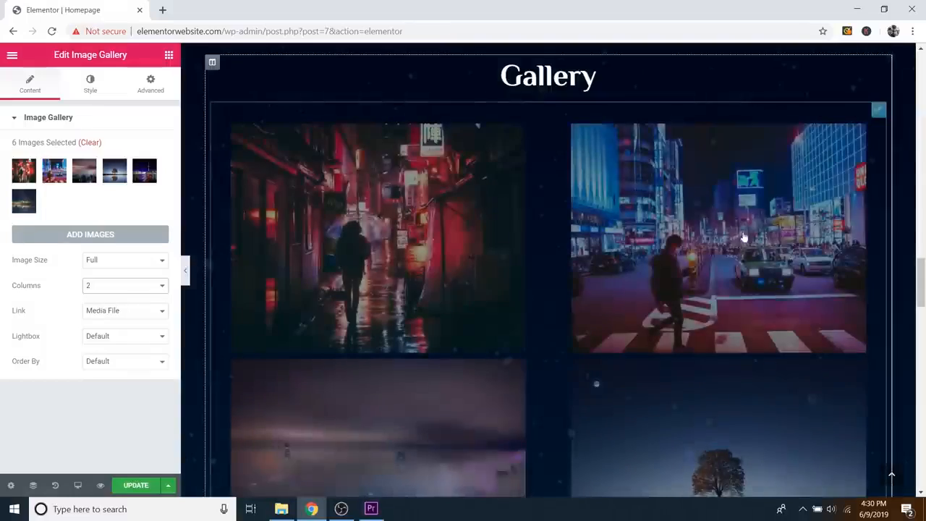
scroll(590, 267, "down", 3)
scroll(590, 267, "down", 3)
scroll(672, 275, "up", 6)
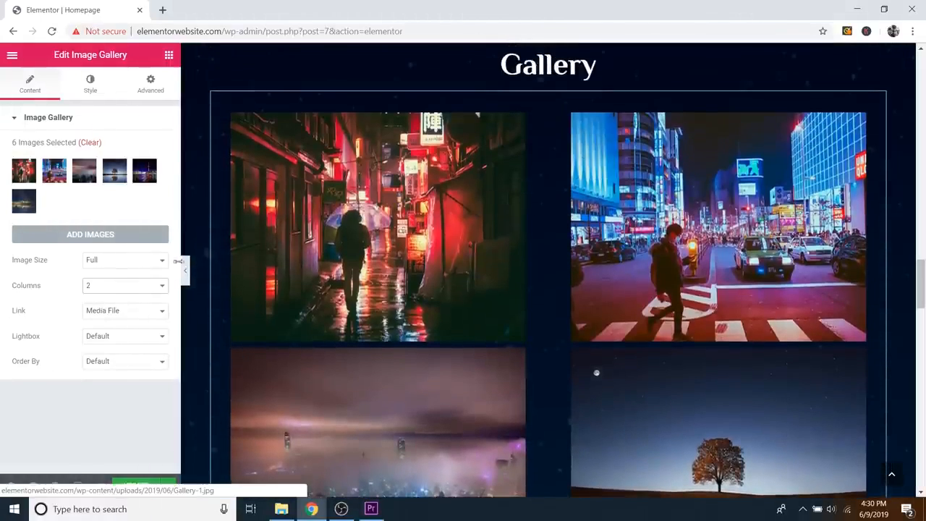
left_click(126, 287)
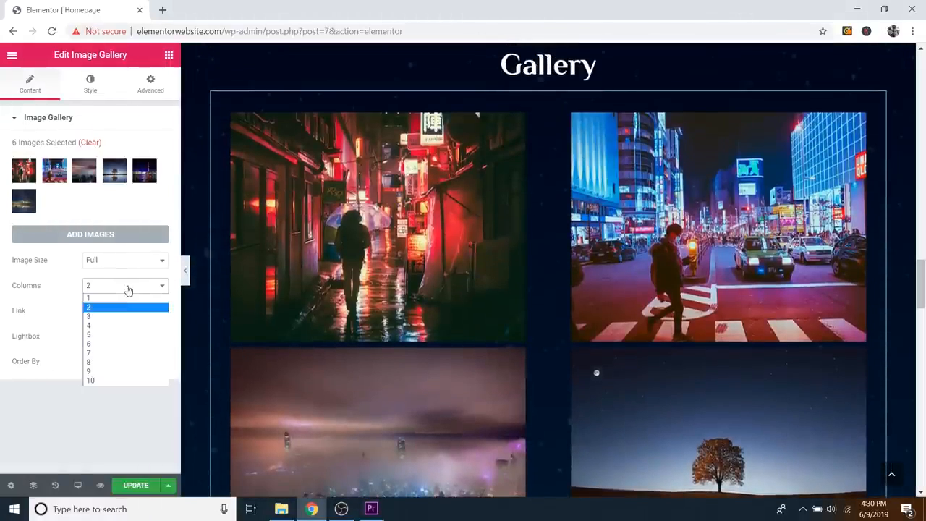
left_click(88, 329)
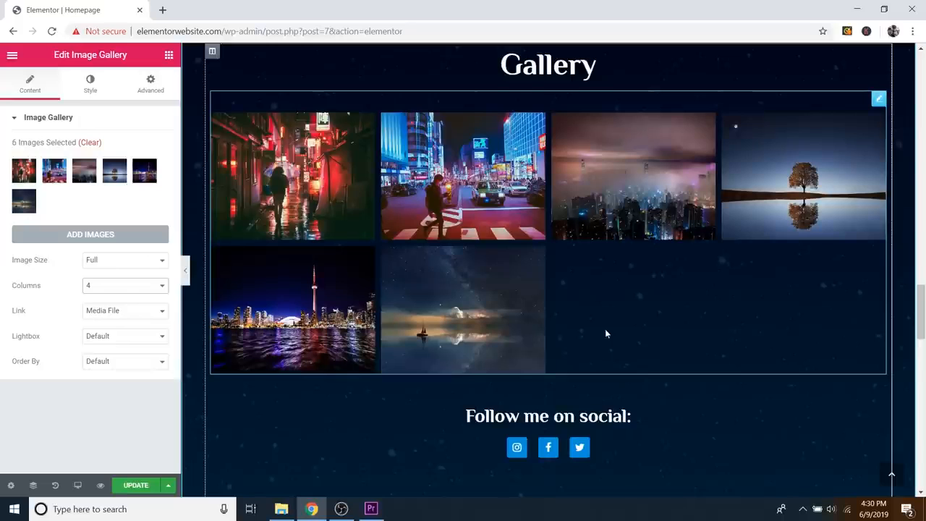
left_click(120, 287)
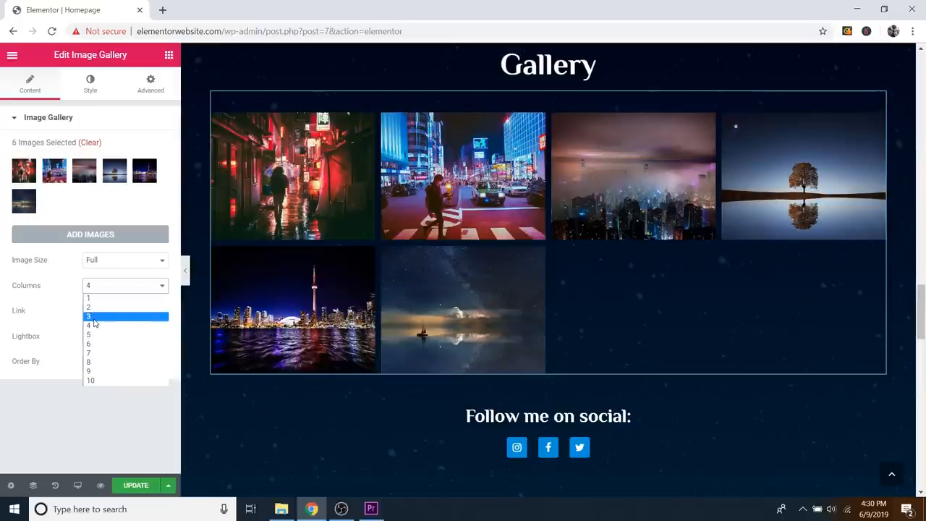
left_click(94, 317)
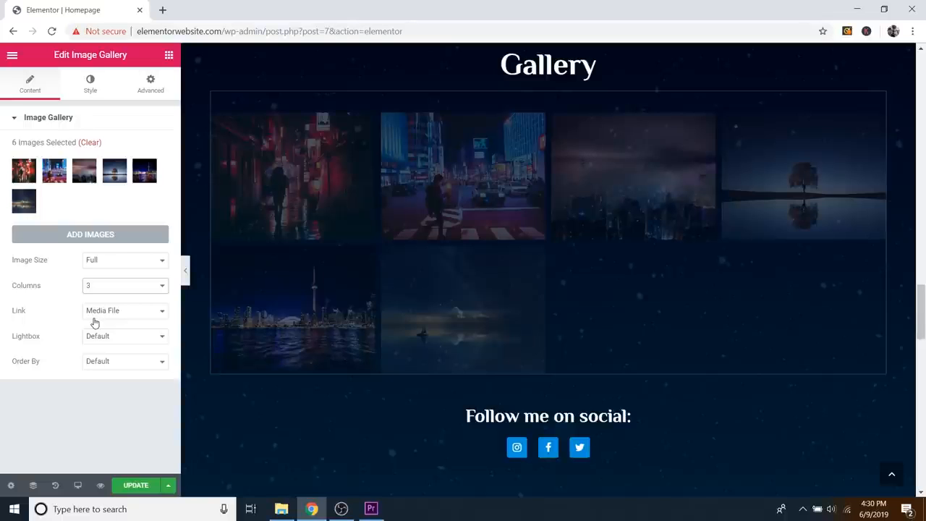
scroll(376, 326, "down", 3)
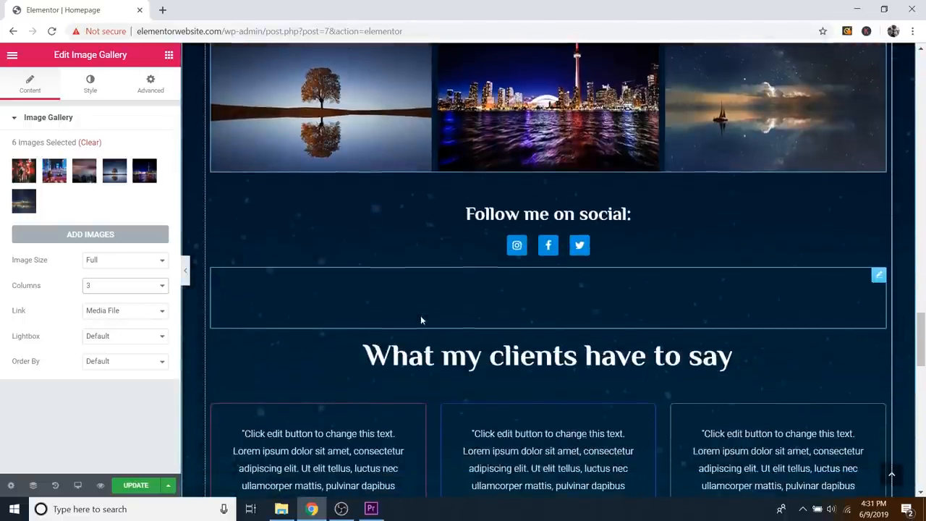
scroll(422, 321, "down", 1)
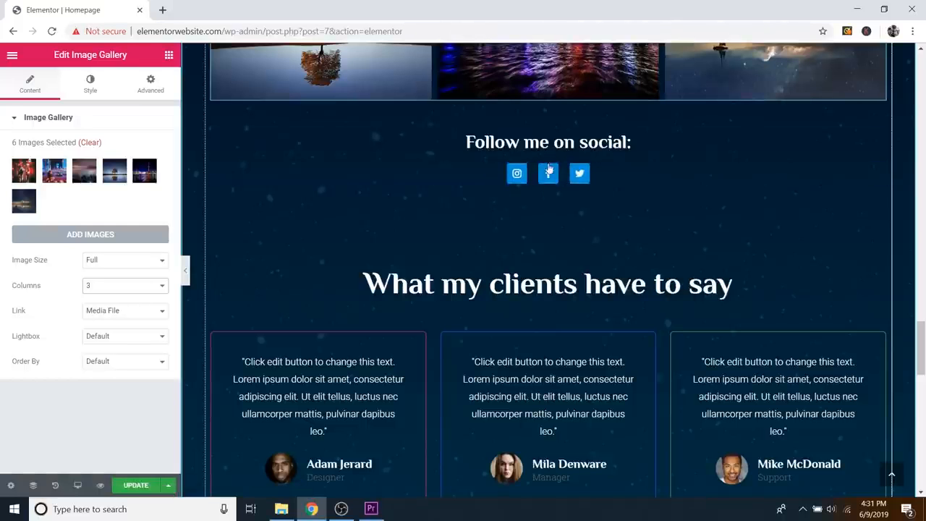
scroll(633, 254, "up", 15)
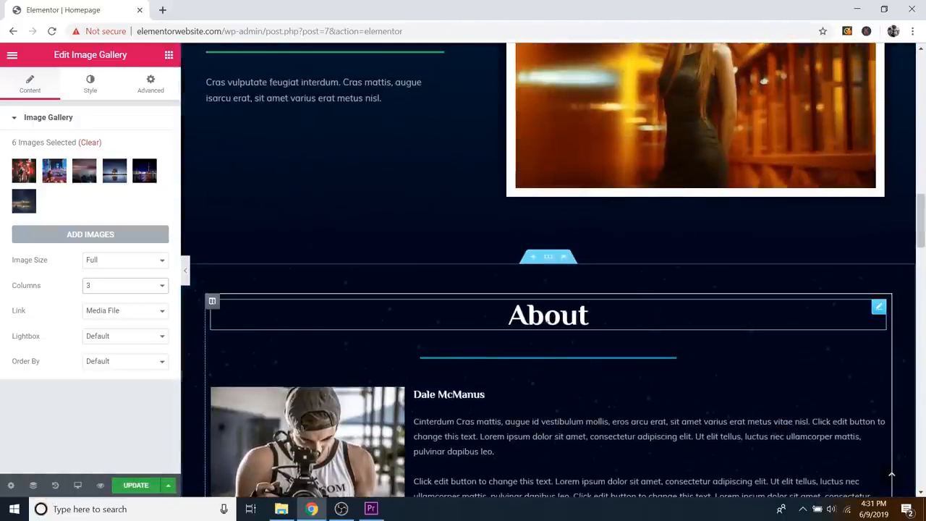
left_click(626, 314)
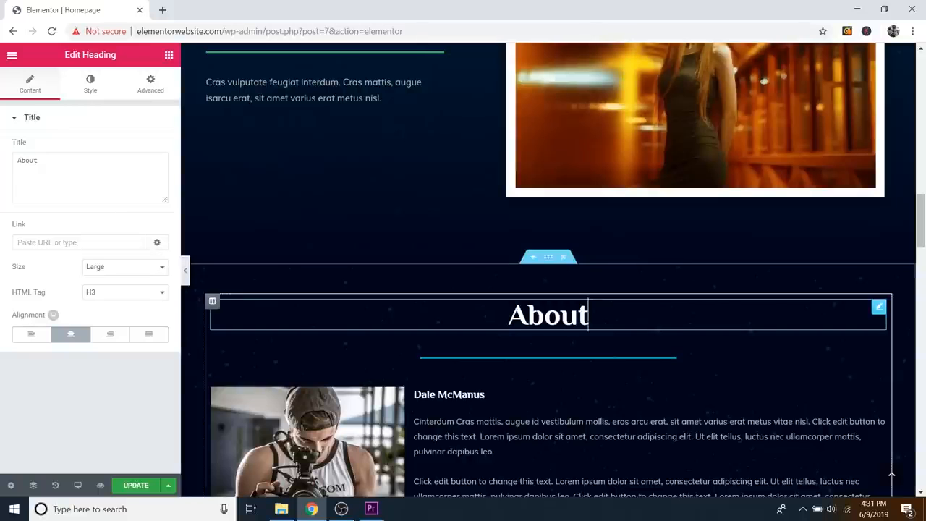
left_click(100, 197)
key("ctrl+a")
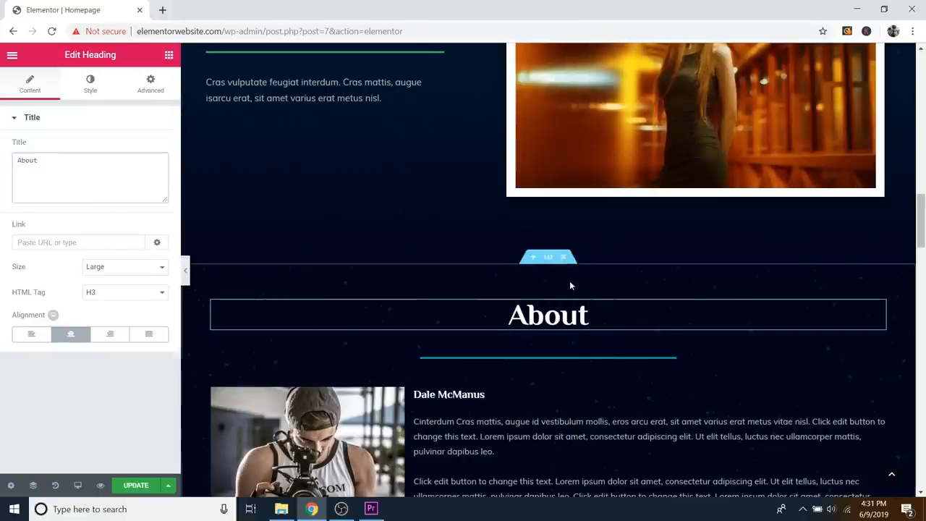
scroll(569, 282, "down", 5)
scroll(578, 275, "down", 5)
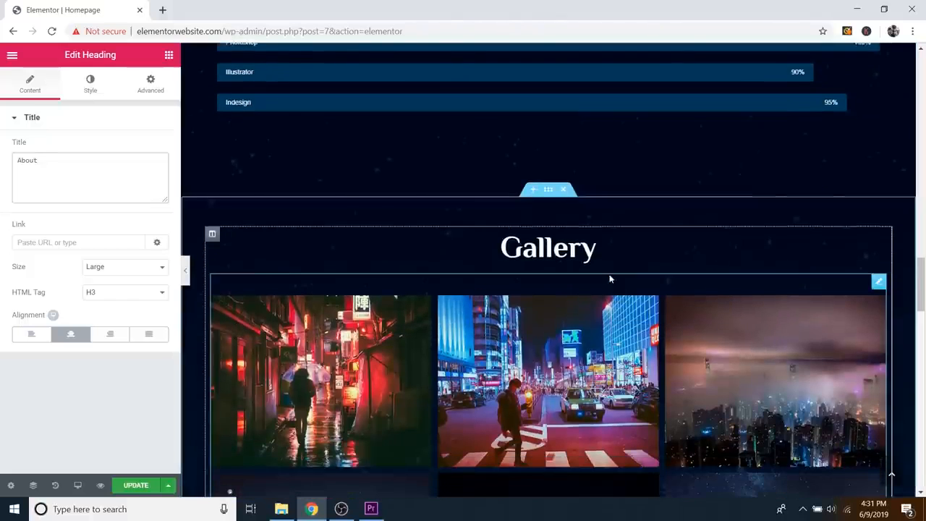
scroll(588, 270, "down", 6)
scroll(641, 226, "up", 2)
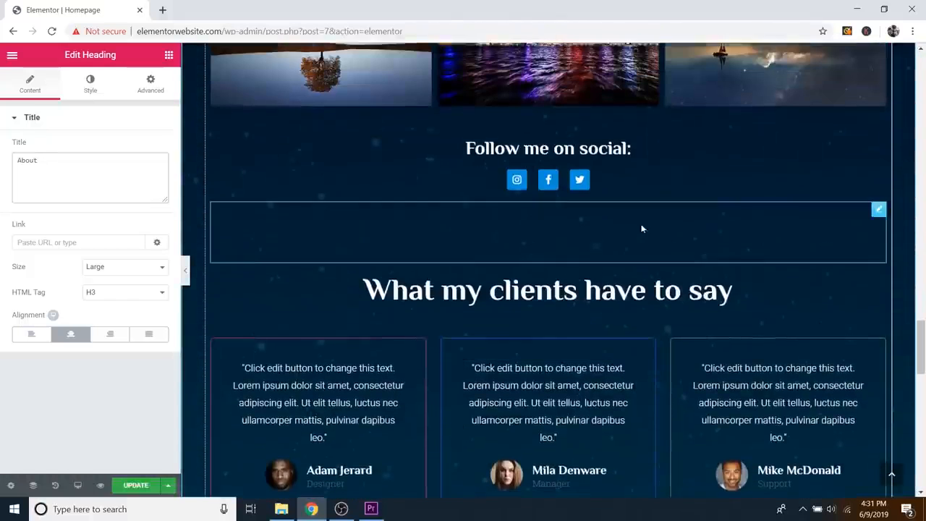
mouse_move(878, 188)
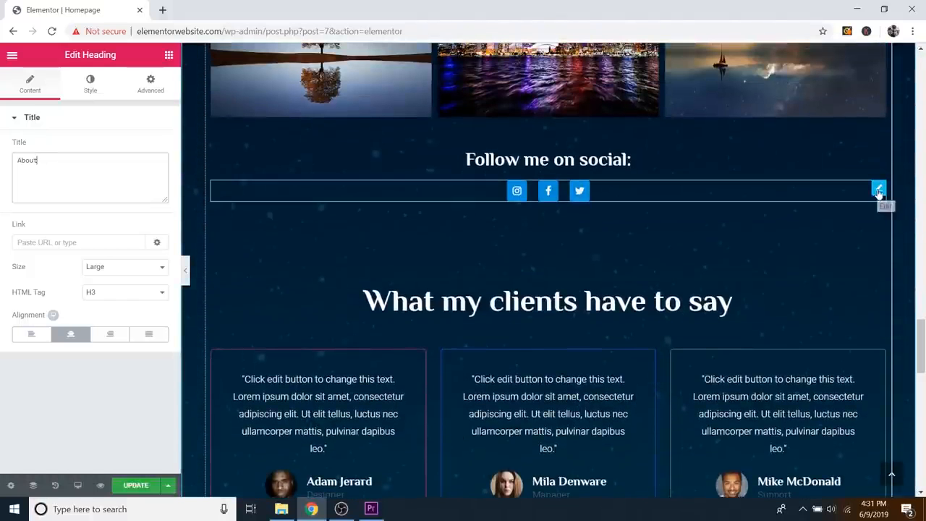
Step: Swap the first social icon from Instagram to the youtube icon found by searching 'yo'
left_click(878, 190)
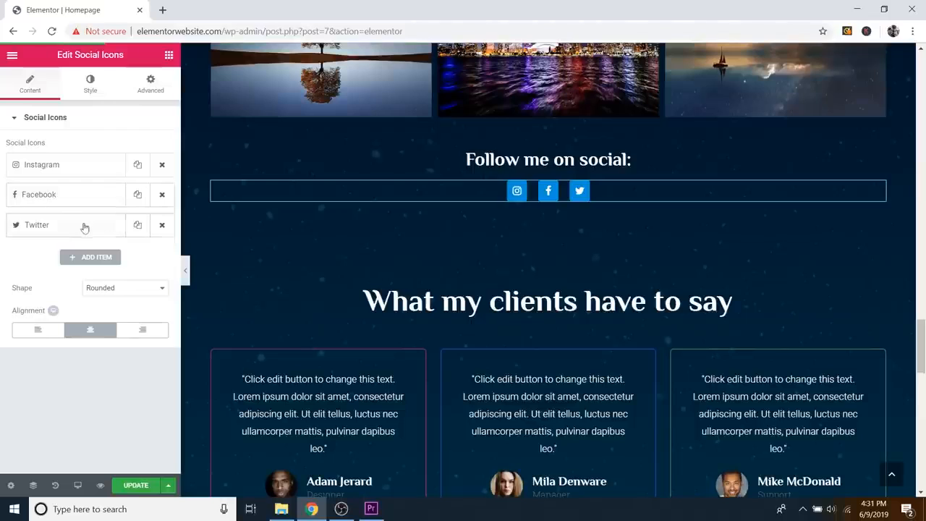
left_click(70, 170)
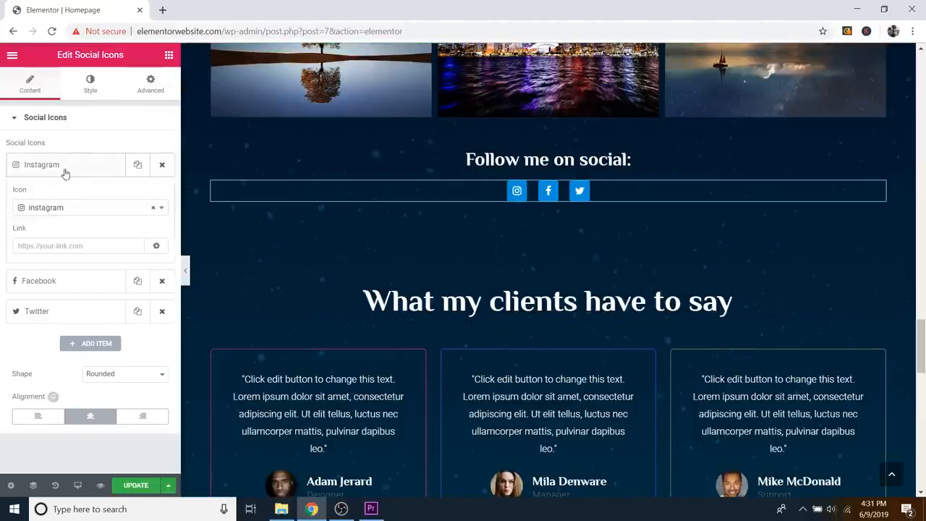
left_click(25, 210)
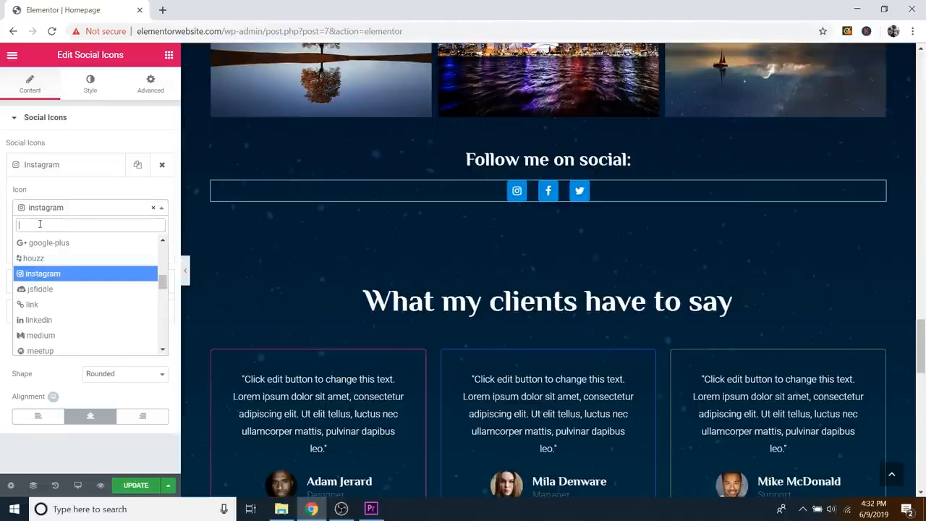
type("you")
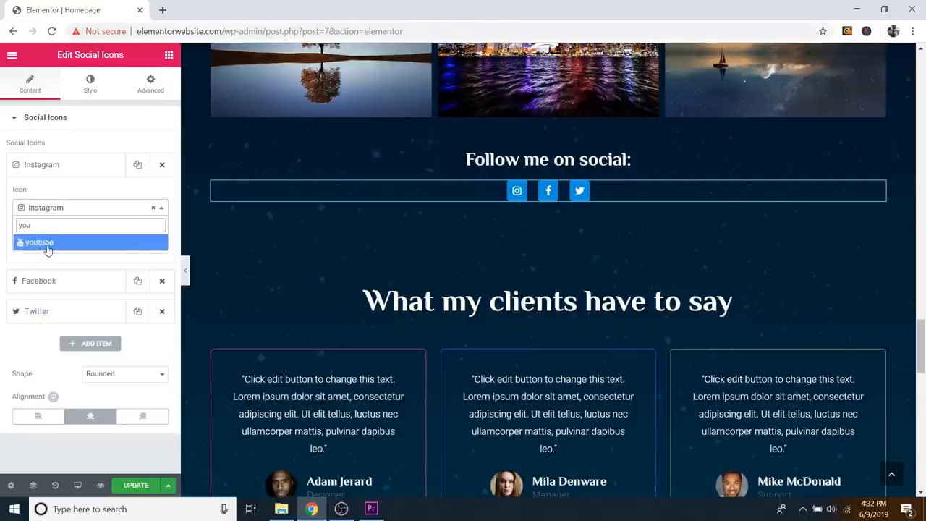
left_click(40, 242)
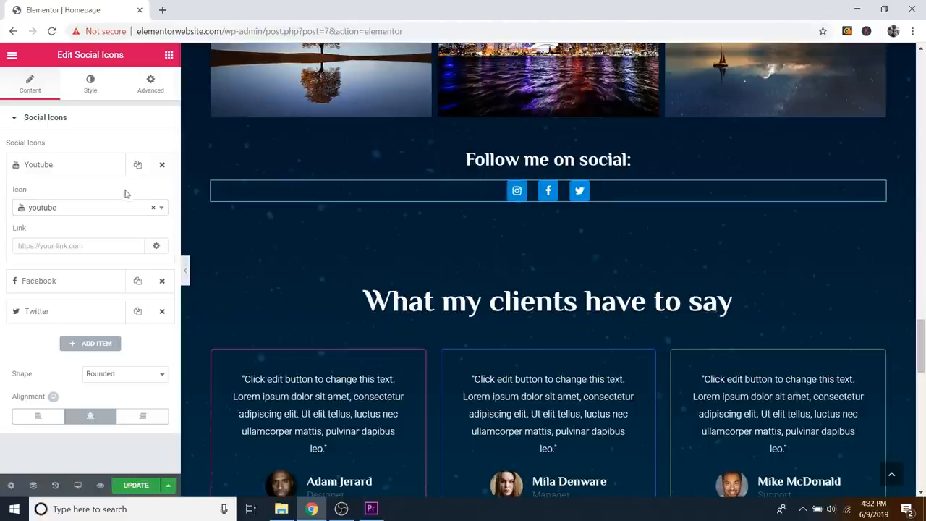
left_click(56, 245)
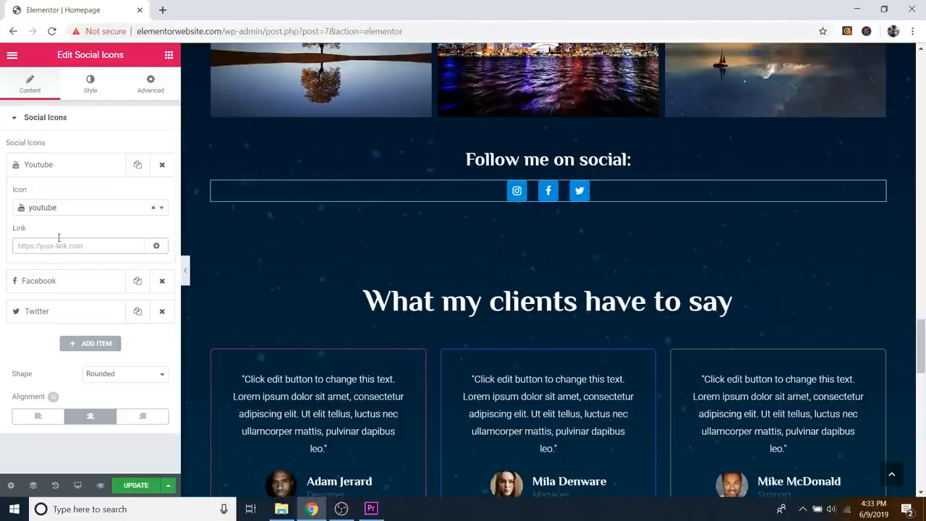
Step: Load the Instagram profile page in a new browser tab and look it over
left_click(163, 10)
type("i")
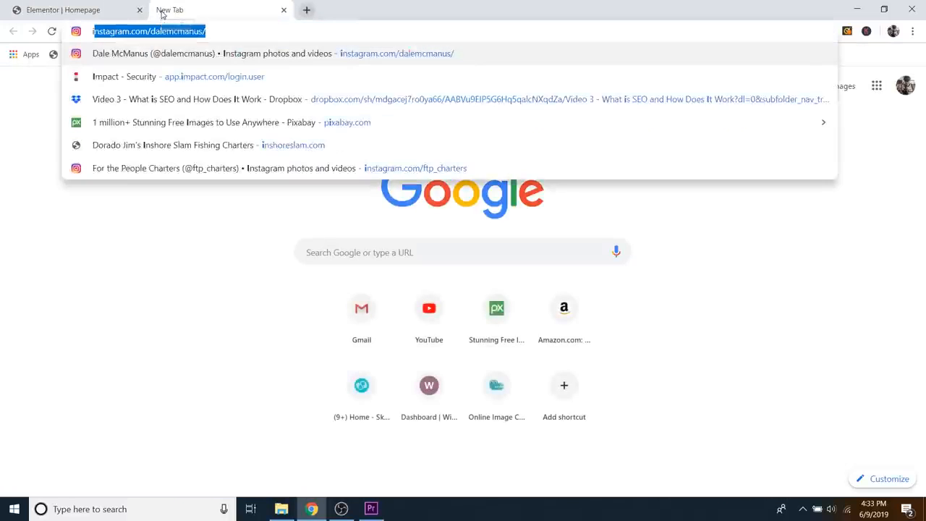
type("n")
key("Return")
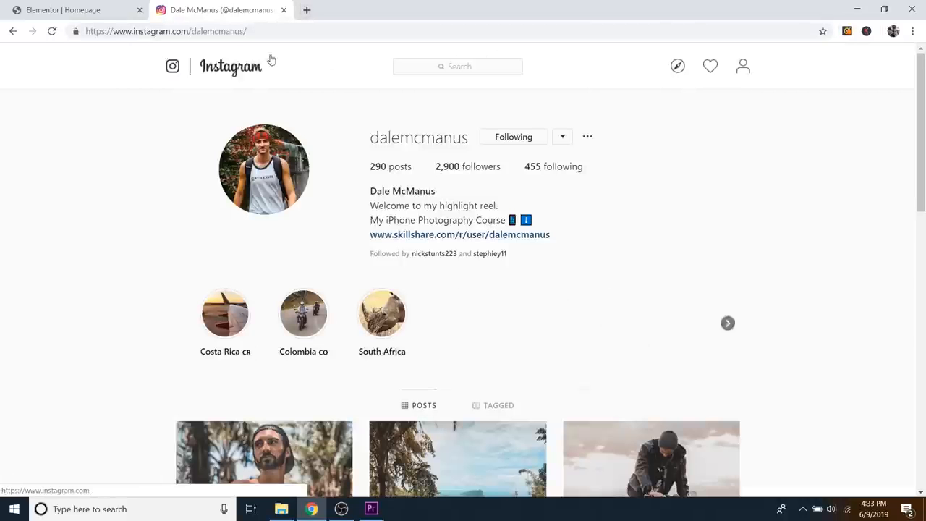
scroll(680, 196, "down", 7)
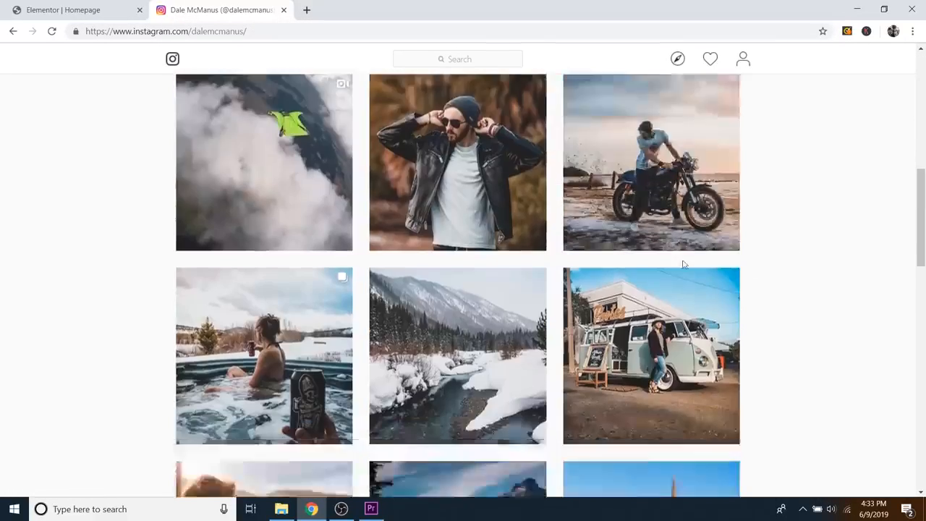
scroll(724, 276, "down", 10)
scroll(733, 274, "up", 6)
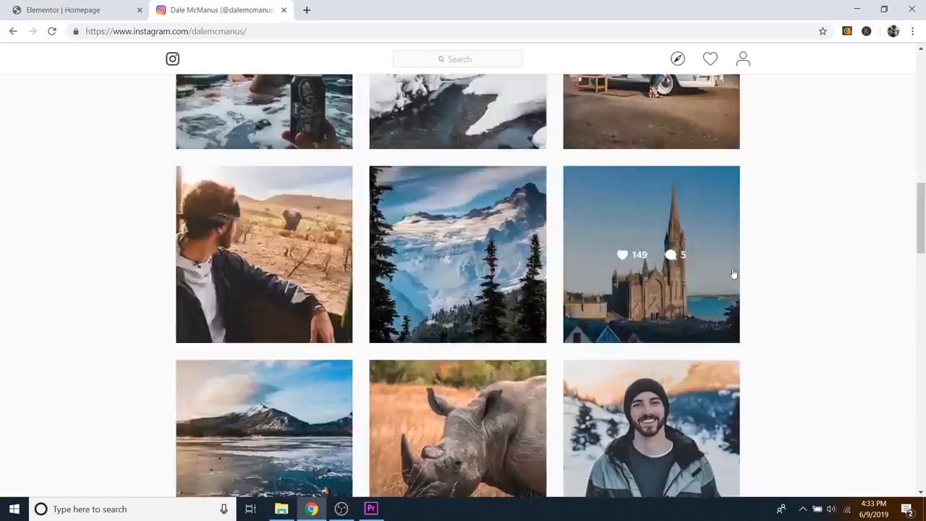
scroll(733, 273, "up", 11)
scroll(675, 289, "down", 6)
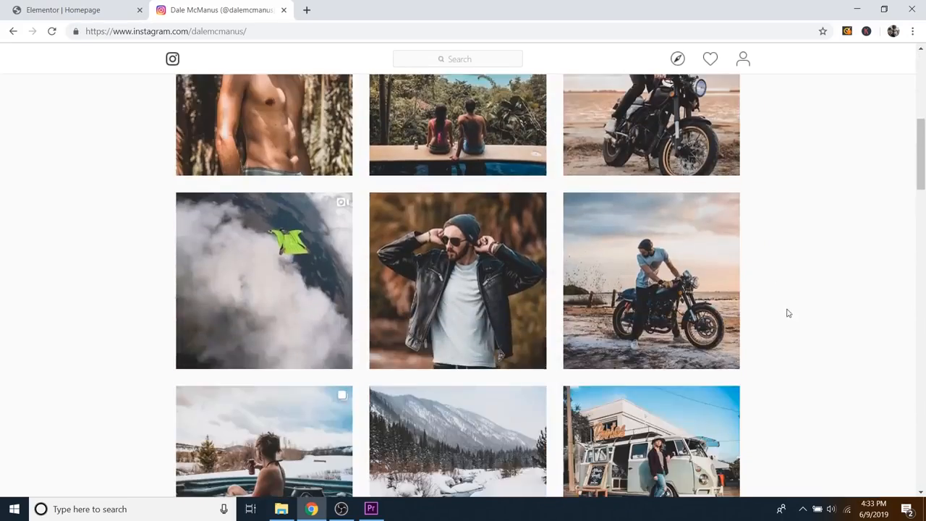
scroll(788, 322, "down", 3)
scroll(786, 325, "up", 9)
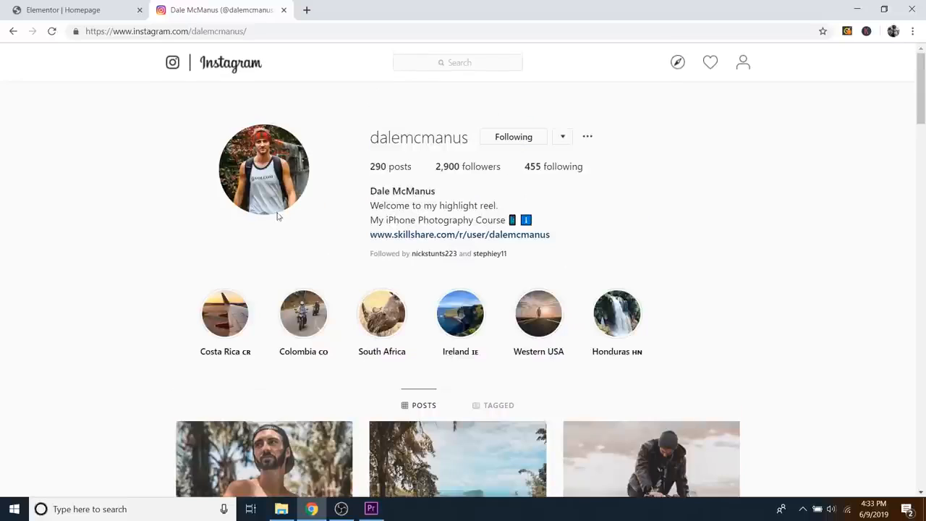
Step: Copy the profile's web address and close the Instagram tab
left_click(201, 31)
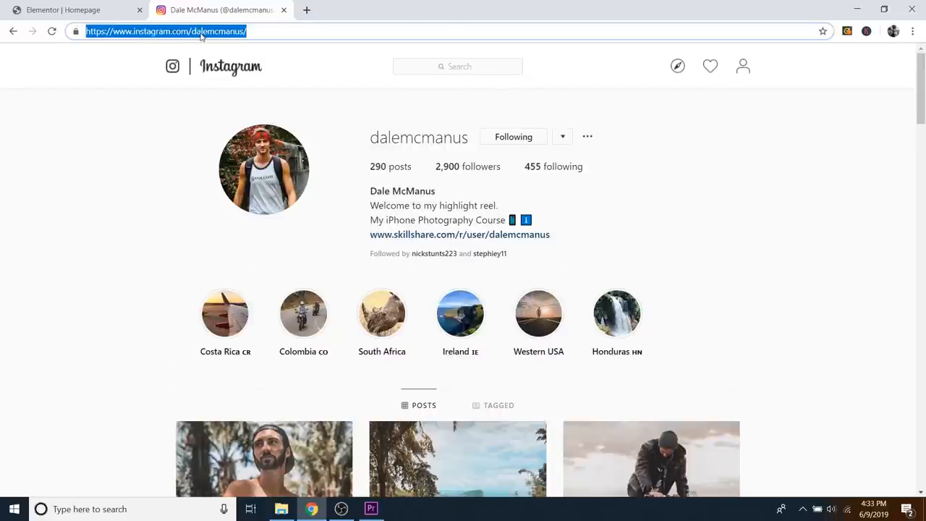
right_click(201, 35)
left_click(235, 100)
left_click(283, 10)
Step: Paste the Instagram profile address as the first icon's link, open it in a new window, and save
right_click(64, 241)
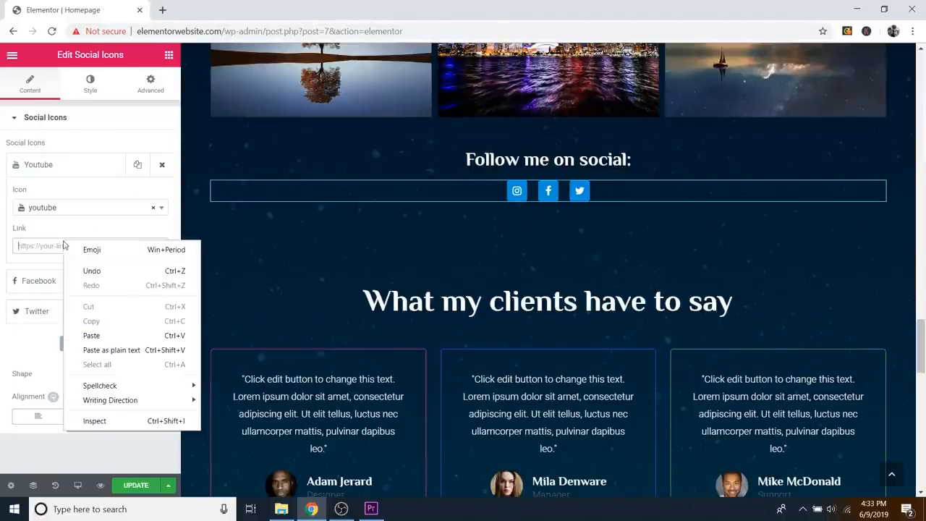
left_click(101, 335)
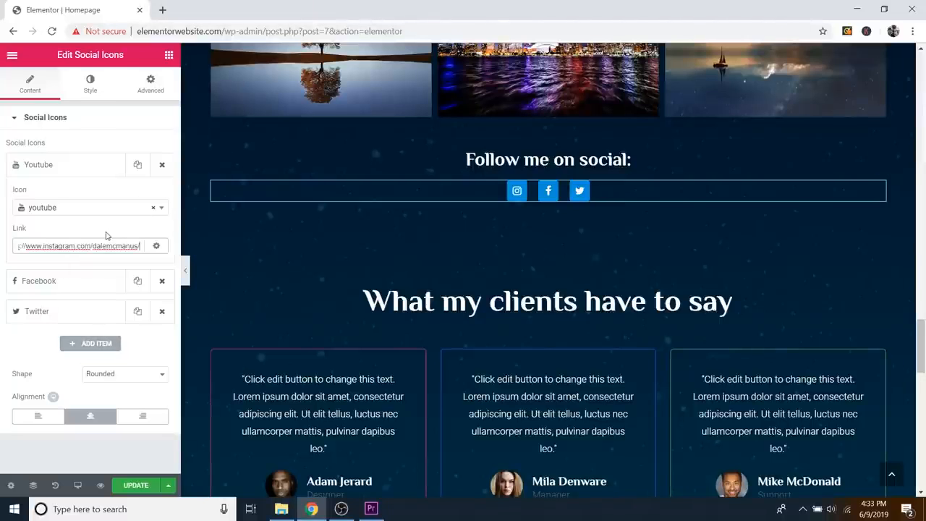
left_click(137, 486)
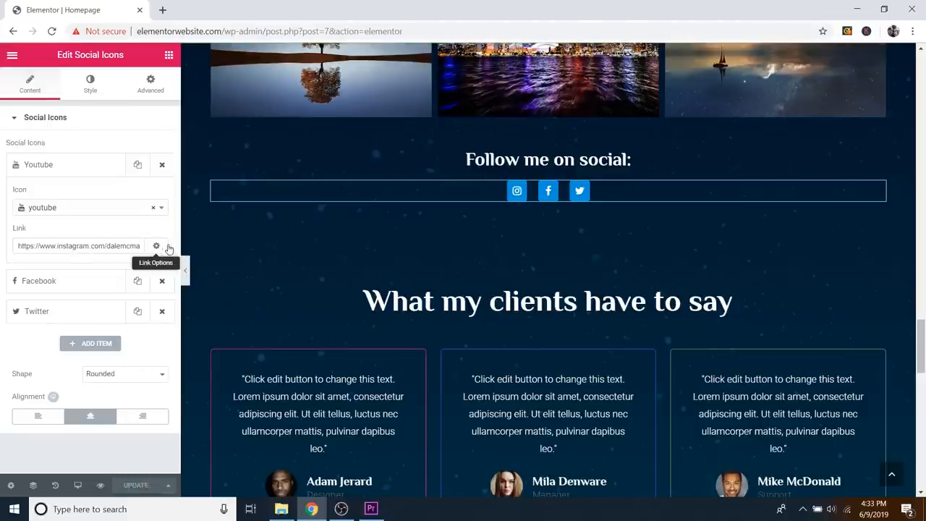
left_click(158, 247)
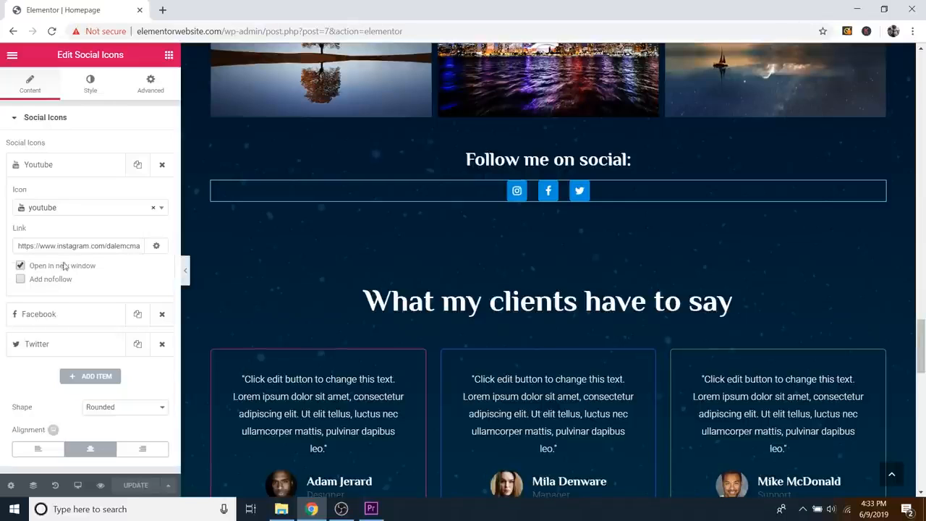
left_click(21, 267)
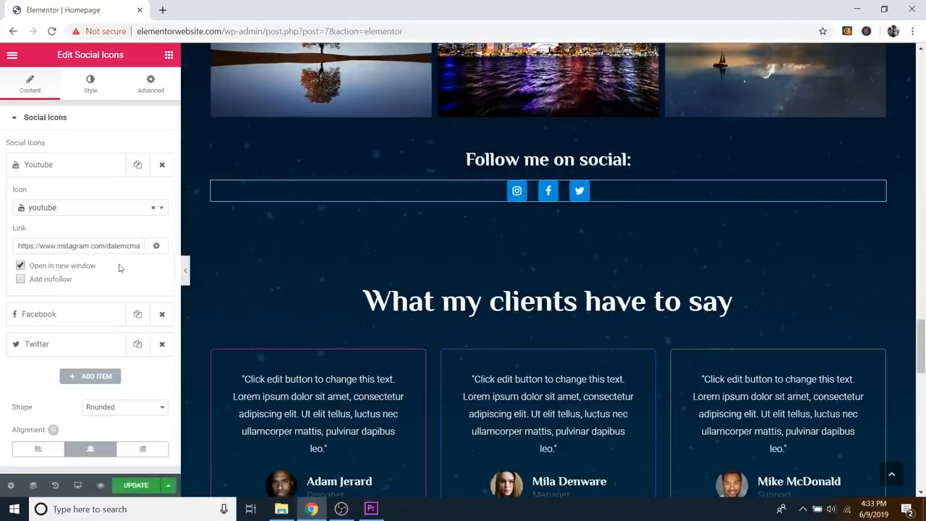
left_click(135, 485)
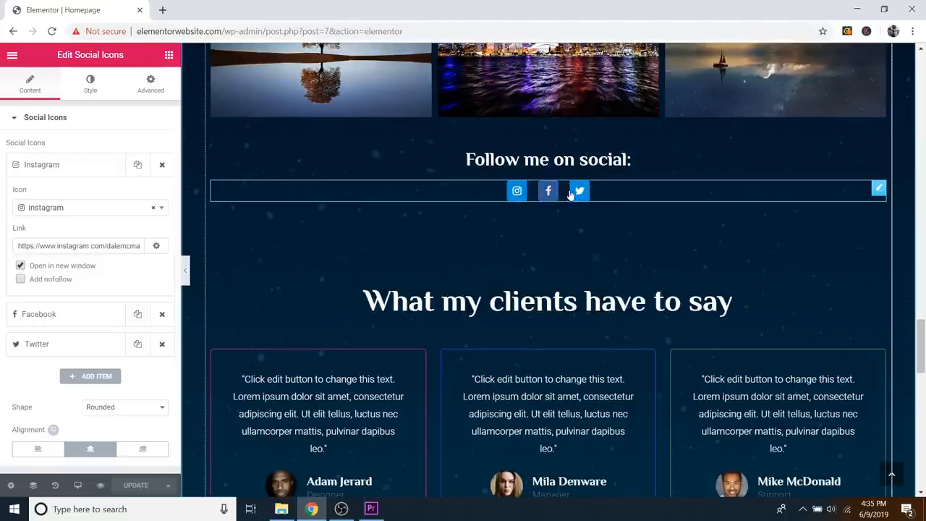
Step: In the icons' Style settings, try a darker blue primary colour, then revert it
left_click(91, 84)
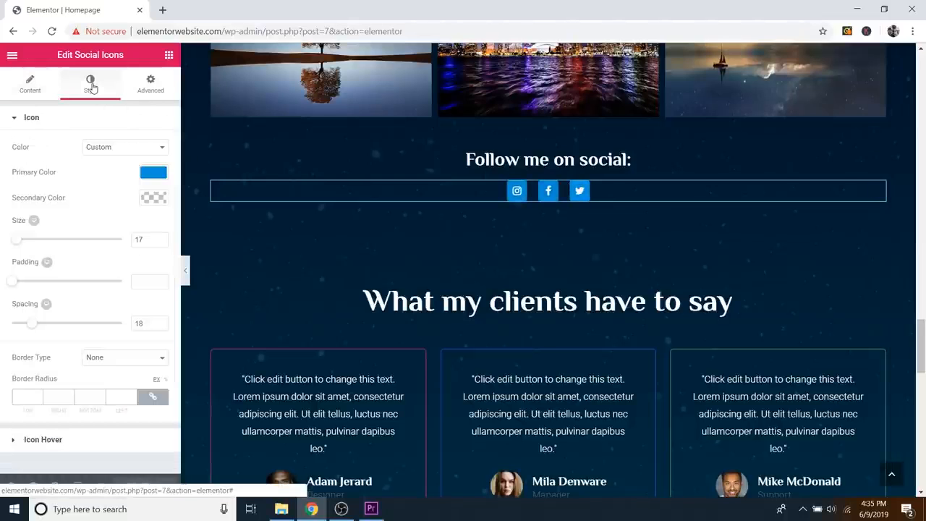
left_click(33, 120)
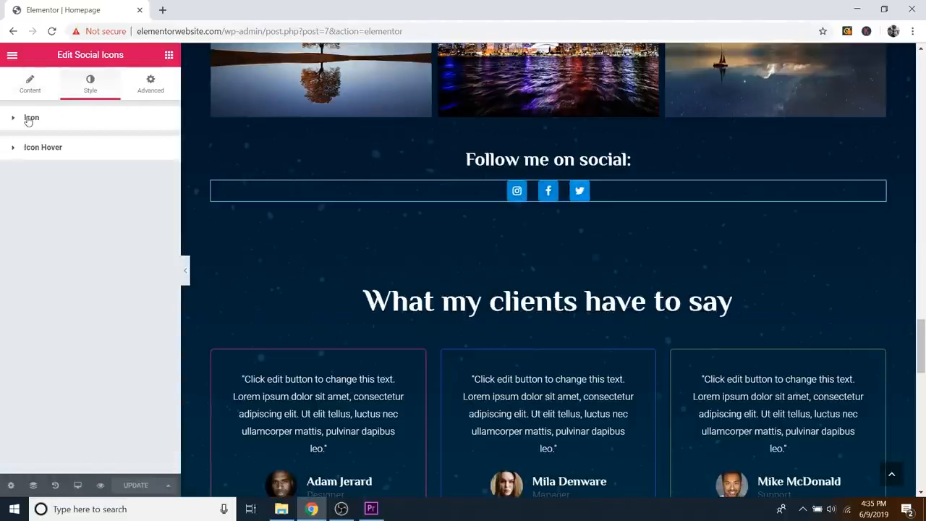
left_click(34, 120)
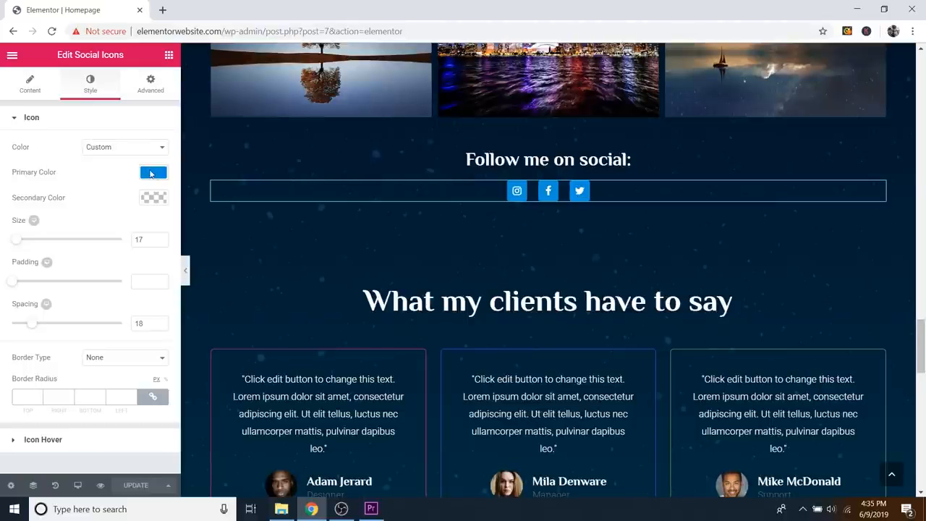
left_click(152, 173)
mouse_move(66, 216)
left_mouse_down()
mouse_move(19, 191)
mouse_move(50, 234)
mouse_move(93, 231)
mouse_move(82, 228)
left_mouse_up()
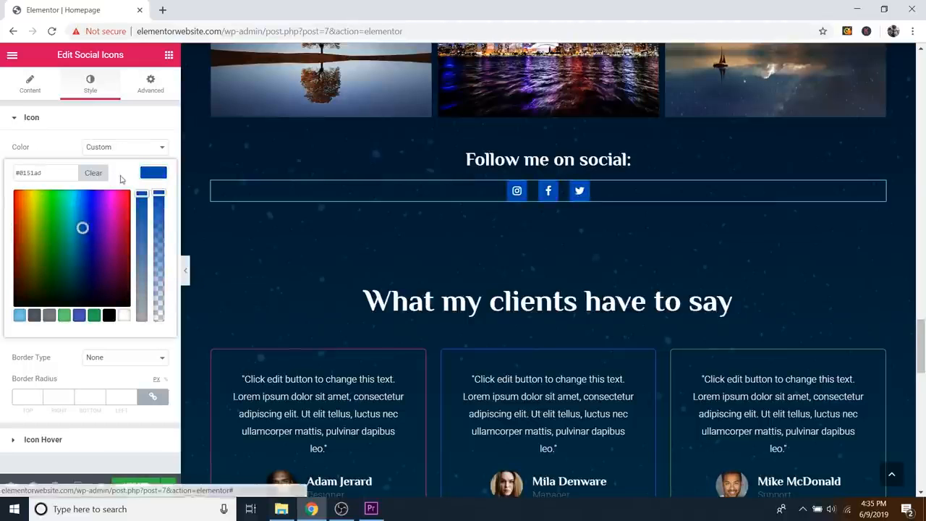
key("ctrl+z")
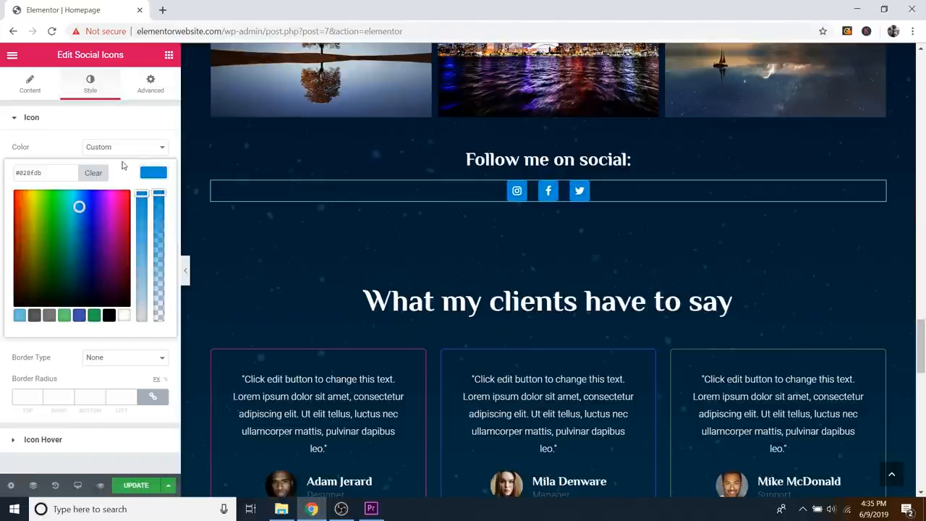
left_click(152, 175)
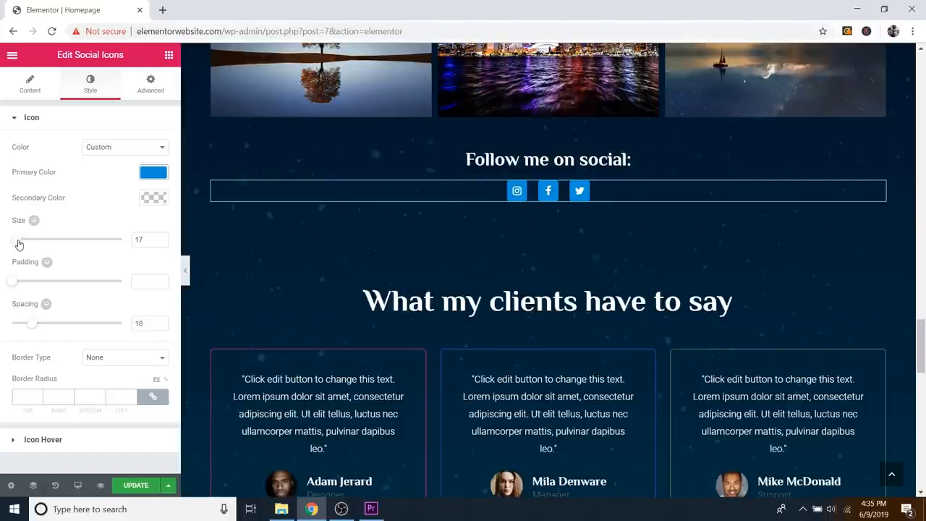
Step: Try larger size, added padding and wider spacing for the icons, undoing each to keep size 17
mouse_move(18, 244)
left_mouse_down()
mouse_move(56, 243)
mouse_move(14, 241)
left_mouse_up()
key("ctrl+z")
key("ctrl+z")
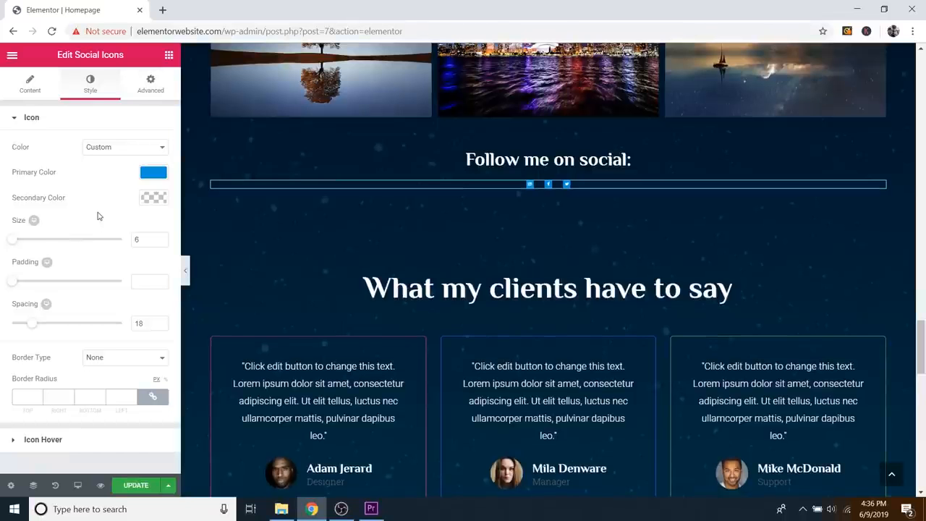
key("ctrl+z")
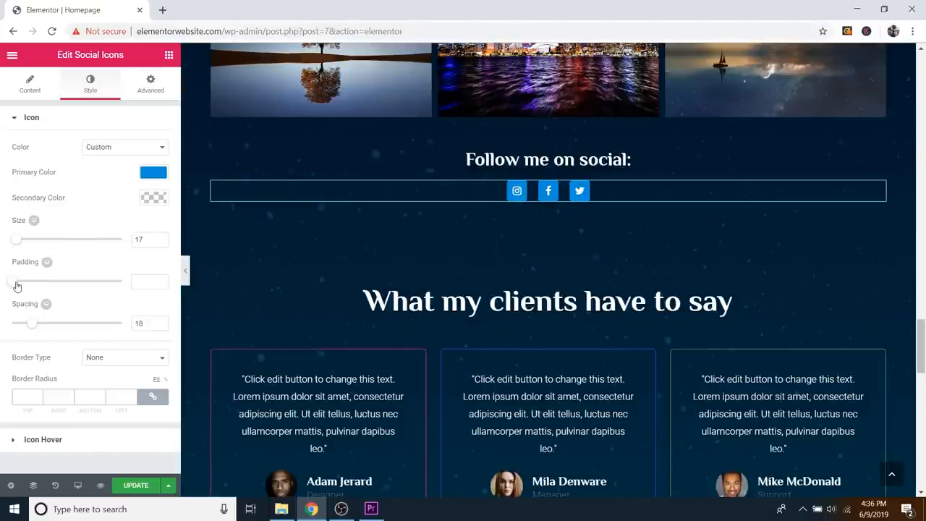
left_click_drag(14, 288, 84, 290)
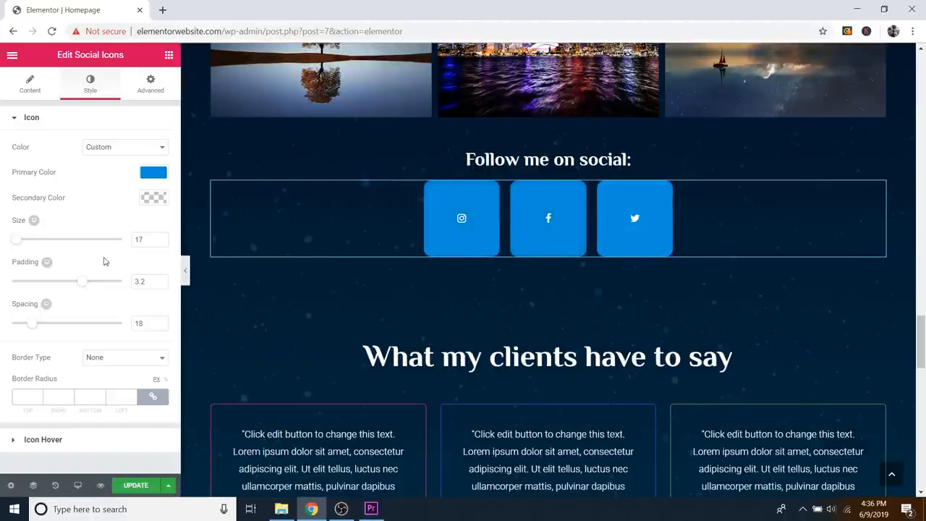
key("ctrl+z")
key("ctrl+z")
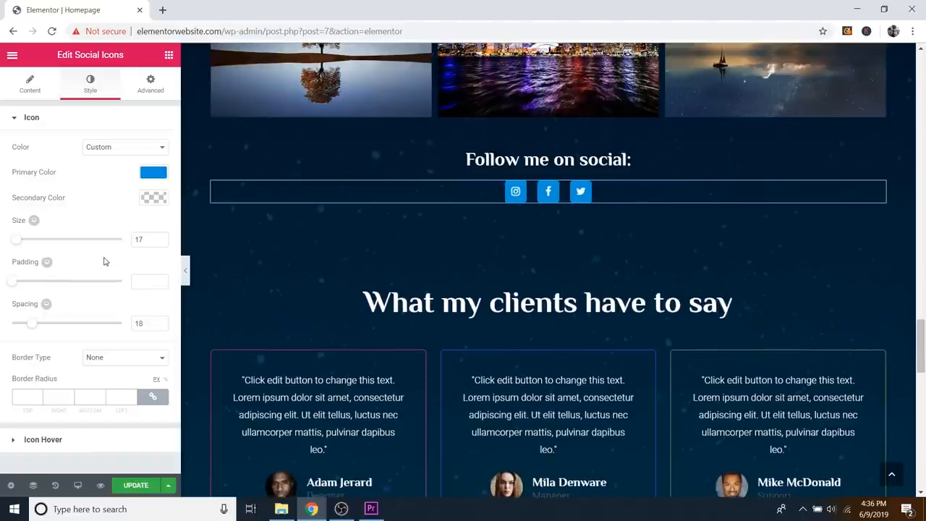
mouse_move(35, 328)
left_mouse_down()
mouse_move(207, 311)
mouse_move(12, 330)
mouse_move(29, 331)
left_mouse_up()
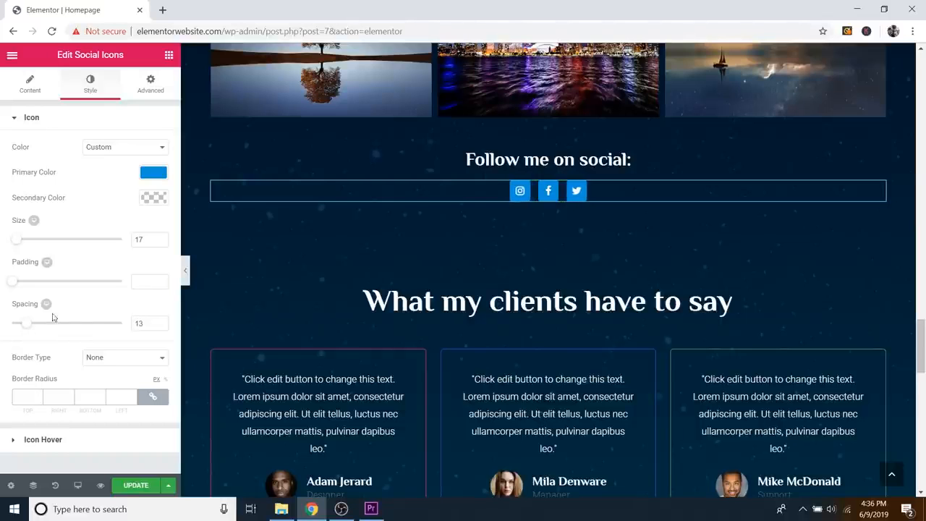
key("ctrl+z")
key("ctrl+z")
key("ctrl+z")
key("ctrl+z")
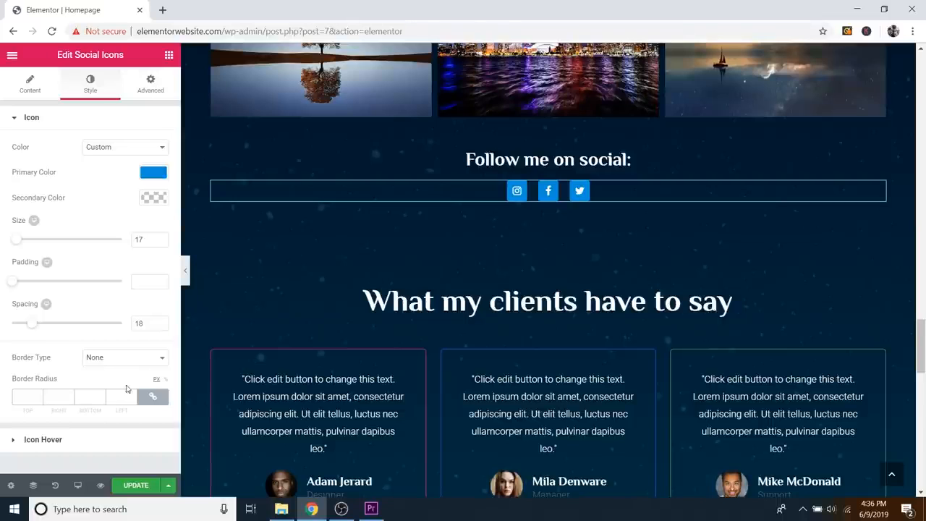
Step: Set the icons' hover primary colour to orange-brown #a34303 and save the page
left_click(48, 440)
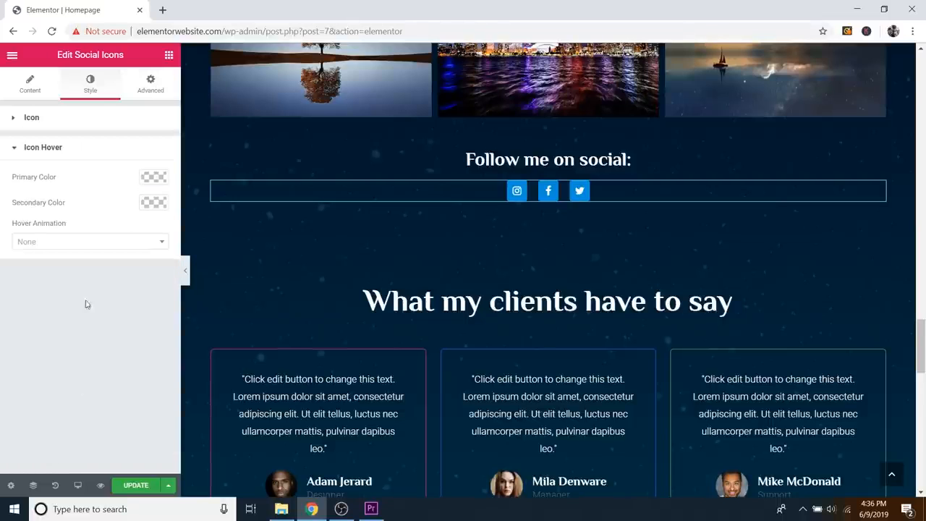
left_click(153, 179)
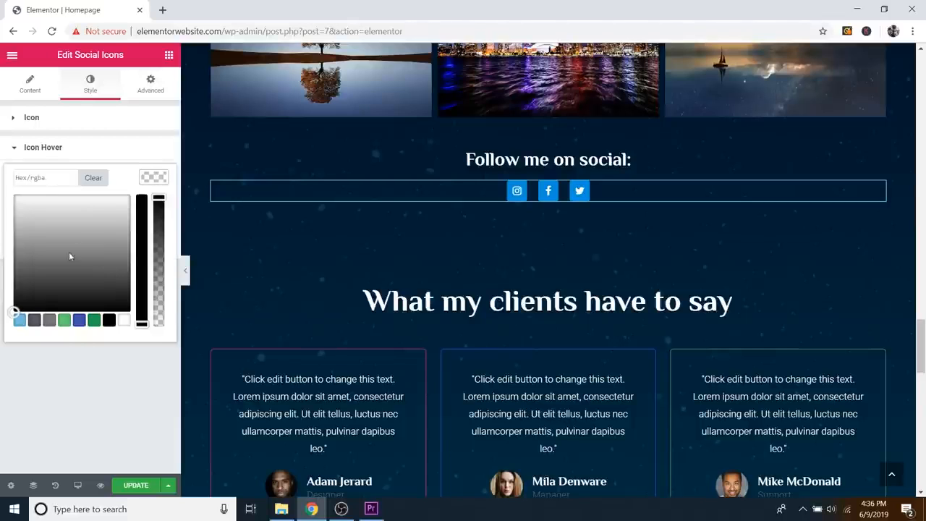
left_click(79, 321)
left_click_drag(87, 231, 81, 244)
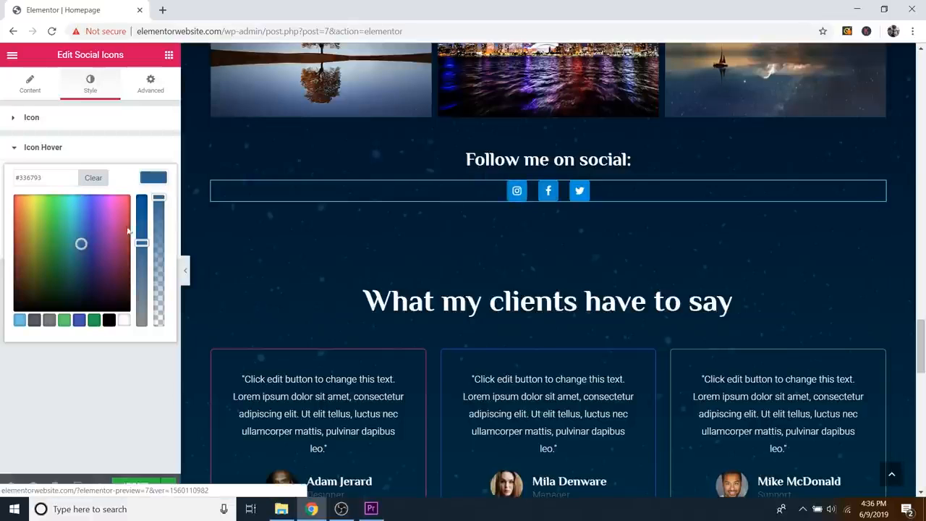
left_click_drag(141, 243, 142, 203)
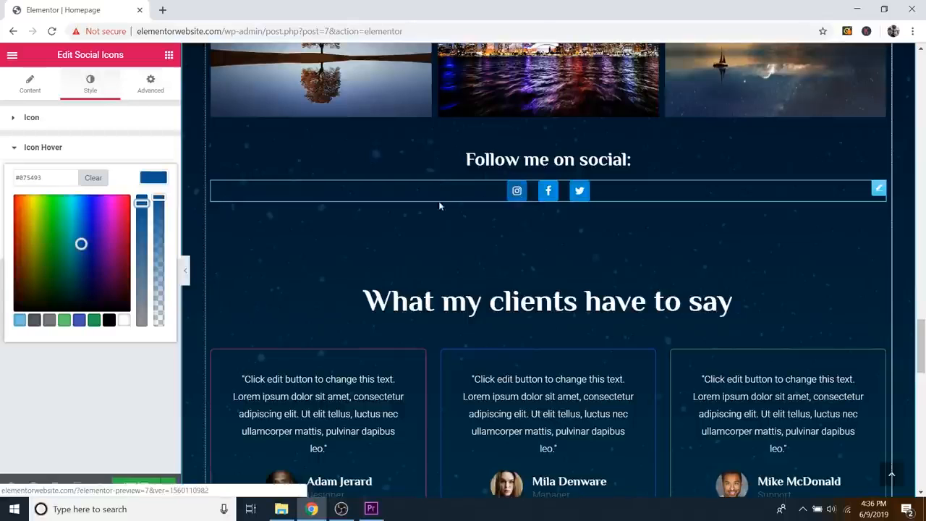
left_click(113, 229)
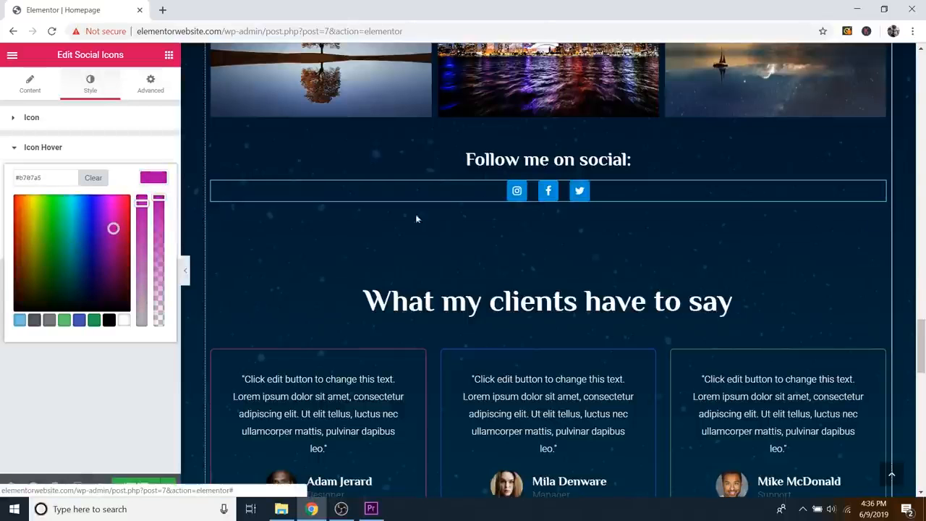
left_click_drag(26, 244, 22, 237)
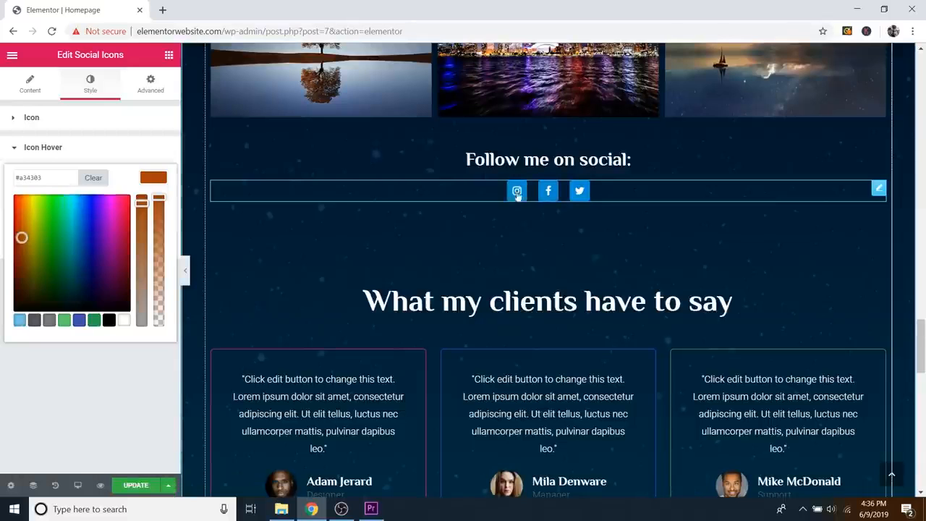
left_click(157, 178)
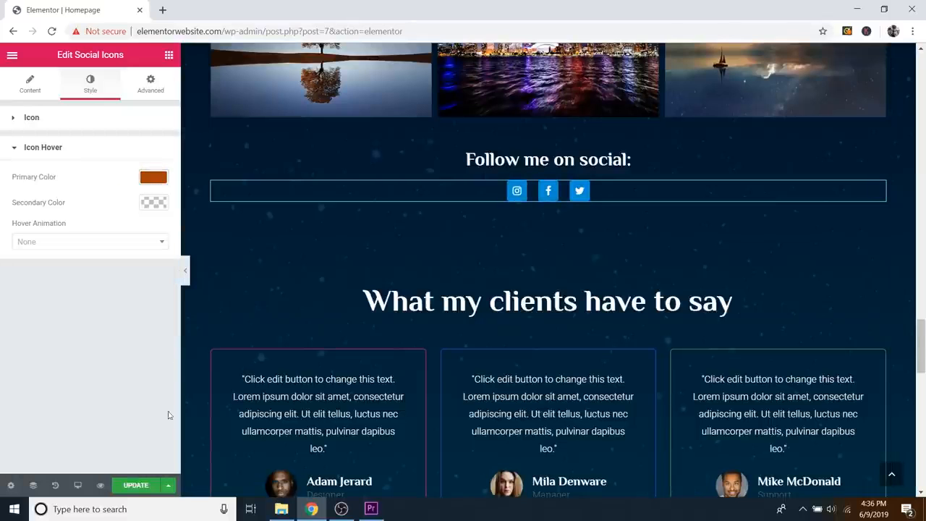
left_click(136, 485)
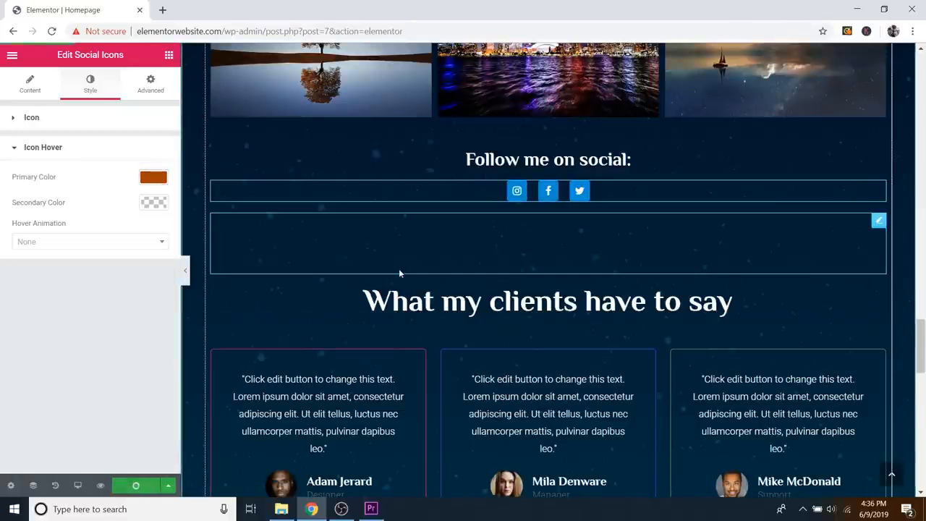
scroll(418, 285, "down", 2)
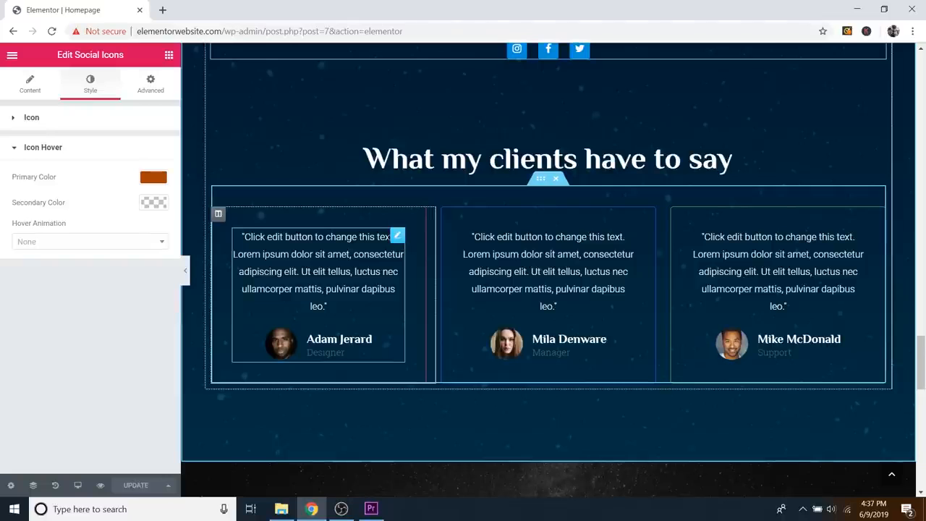
left_click(398, 238)
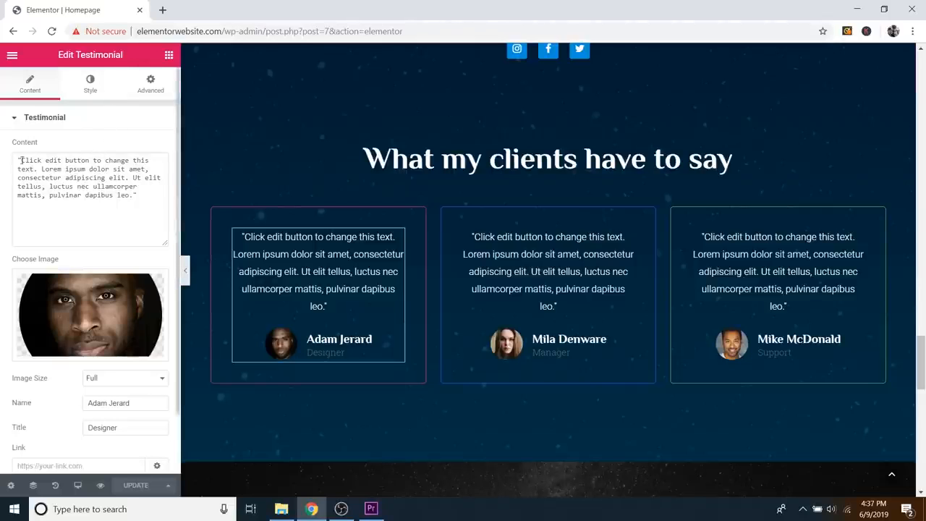
left_click_drag(22, 160, 133, 197)
left_click(131, 200)
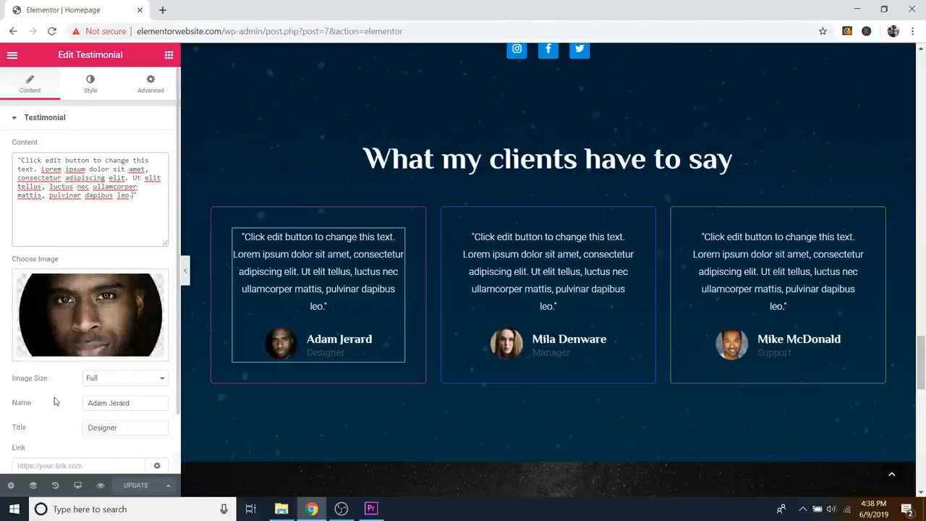
scroll(120, 386, "down", 1)
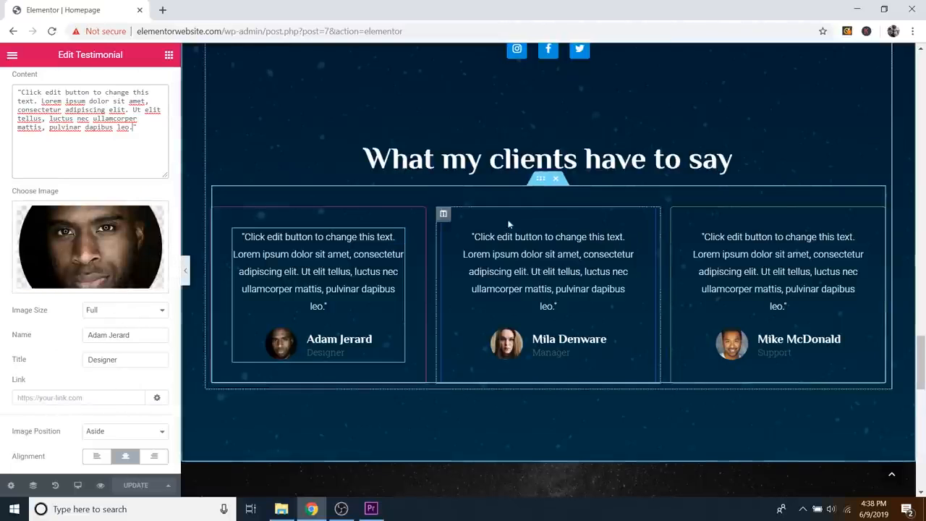
scroll(75, 341, "up", 1)
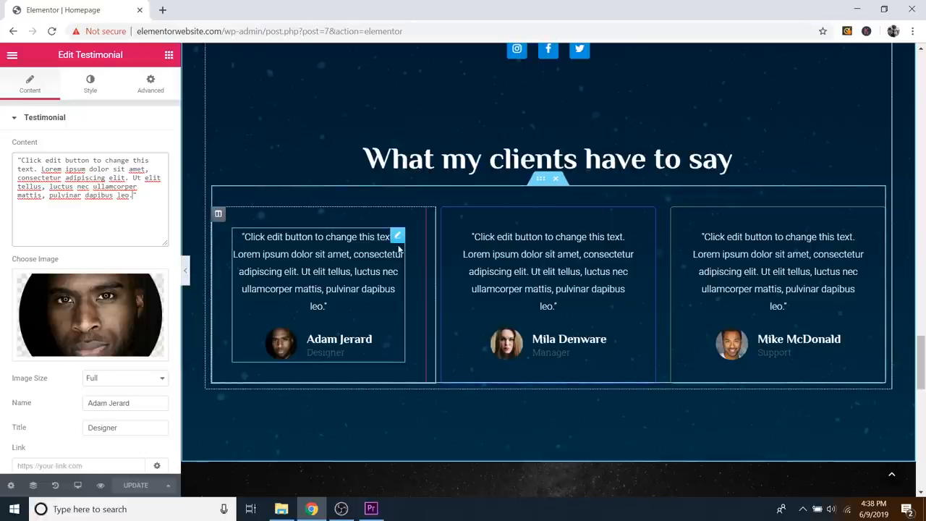
Step: Open the Style > Border settings of the first testimonial column
left_click(218, 216)
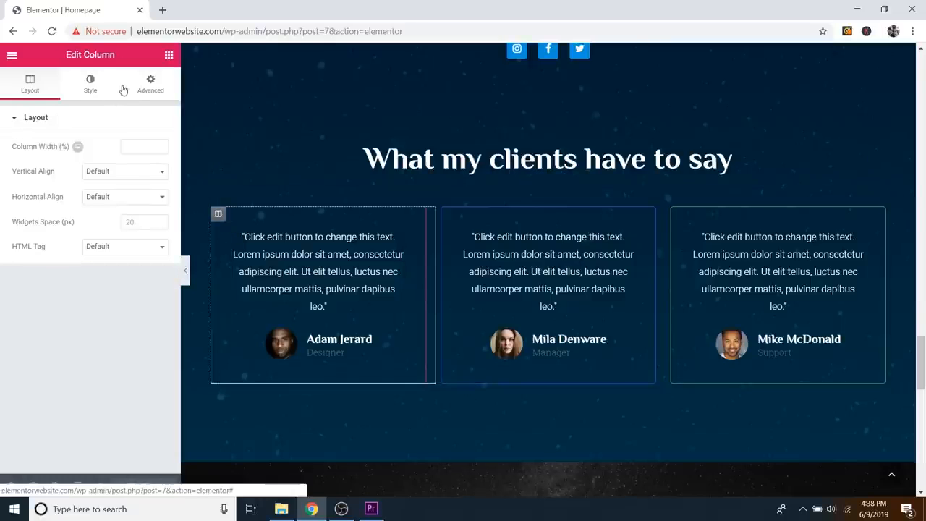
left_click(90, 84)
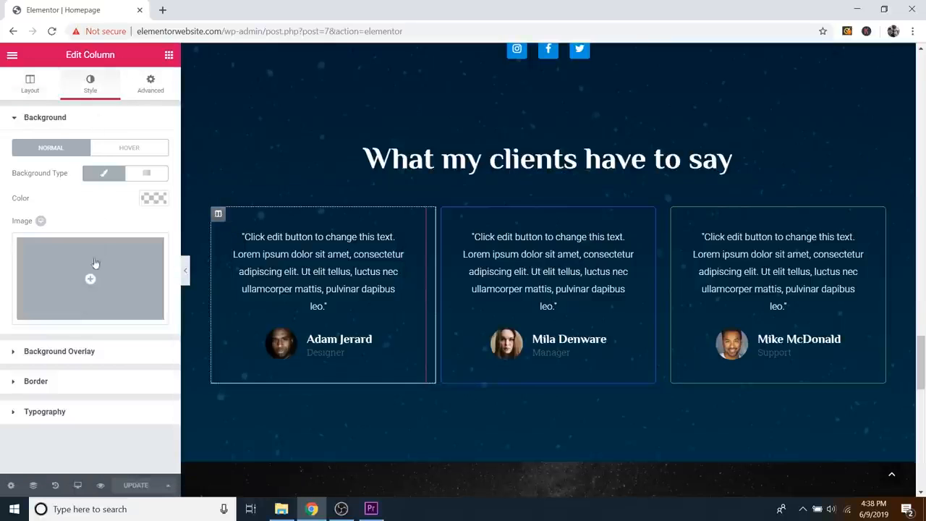
left_click(36, 381)
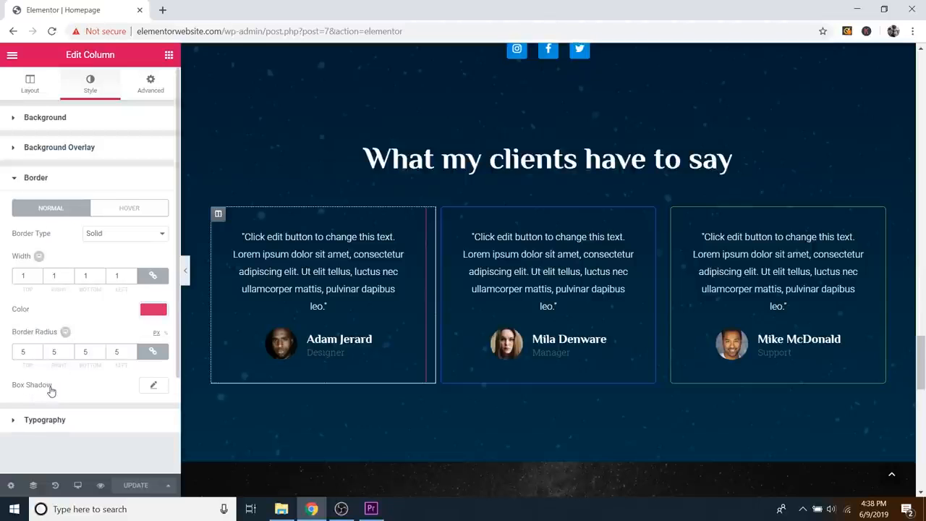
Step: Raise the column's border width to 8, then lower it back to 1
left_click(39, 274)
left_click(38, 274)
left_click(38, 274)
left_click(39, 274)
left_click(39, 275)
left_click(39, 274)
left_click(38, 274)
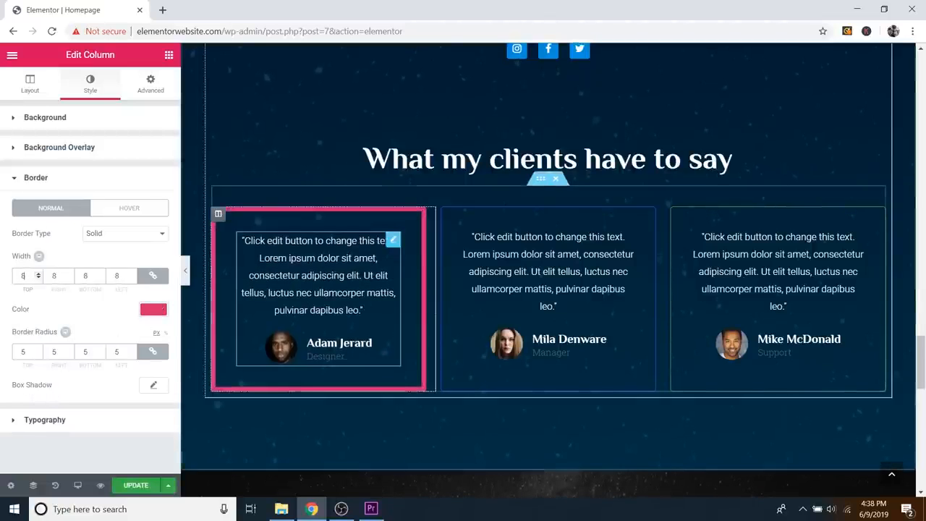
left_click(40, 280)
left_click(40, 279)
left_click(40, 280)
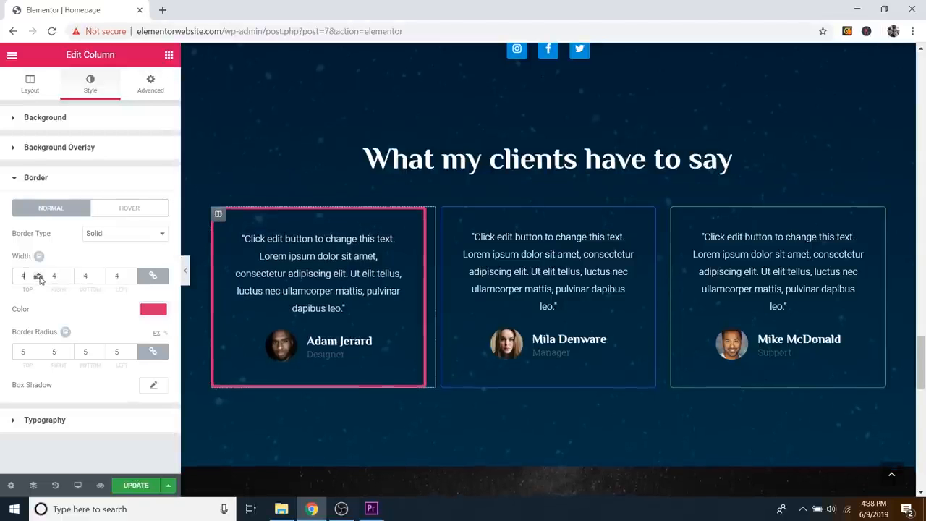
left_click(40, 279)
left_click(39, 280)
left_click(40, 279)
left_click(40, 279)
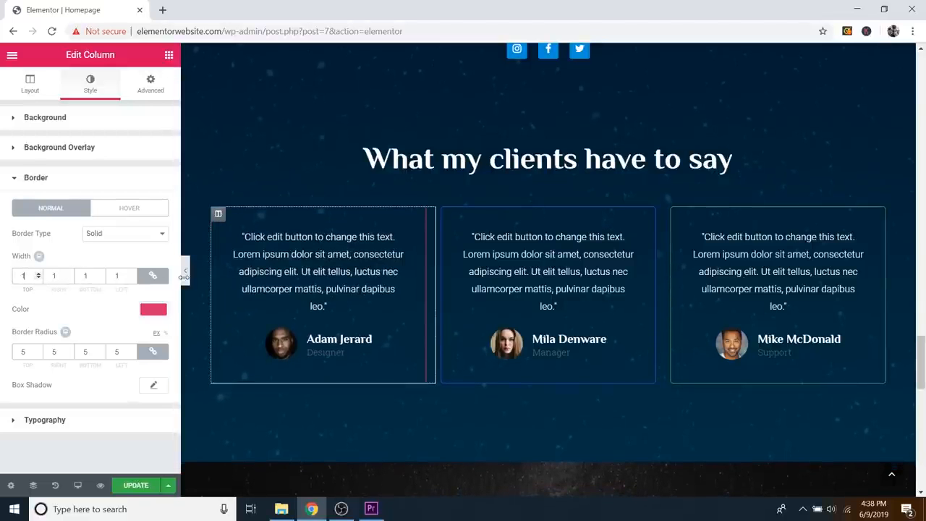
scroll(714, 222, "down", 4)
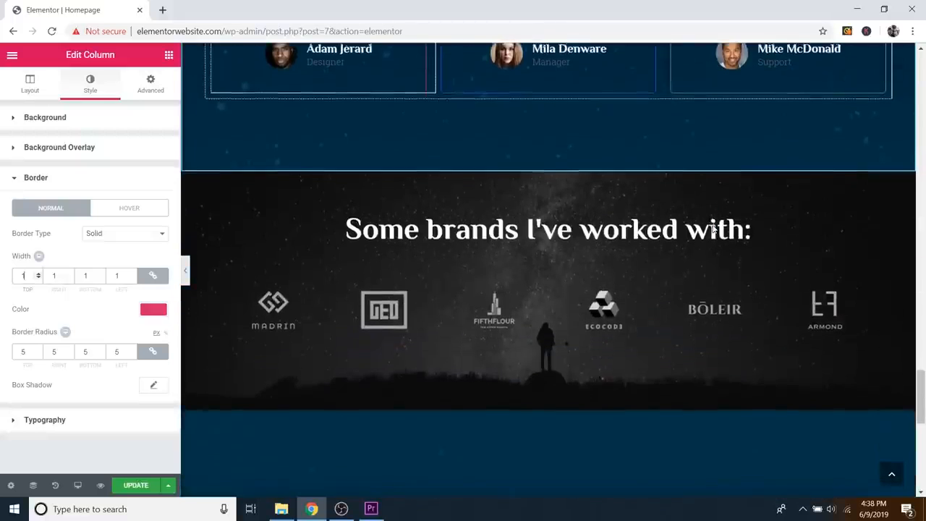
scroll(659, 251, "up", 1)
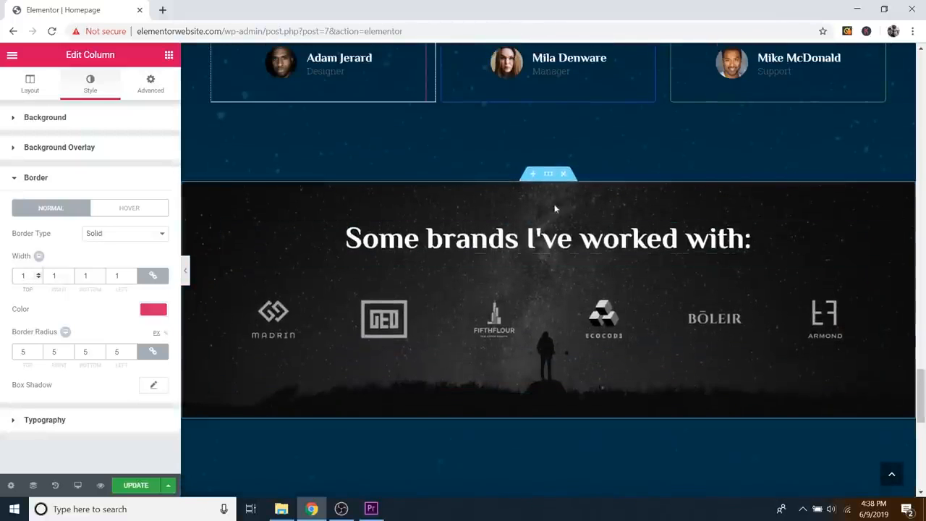
Step: Remove the brands section's old background and insert Image-2.jpg, the starry night-sky photo, from the Media Library
left_click(549, 175)
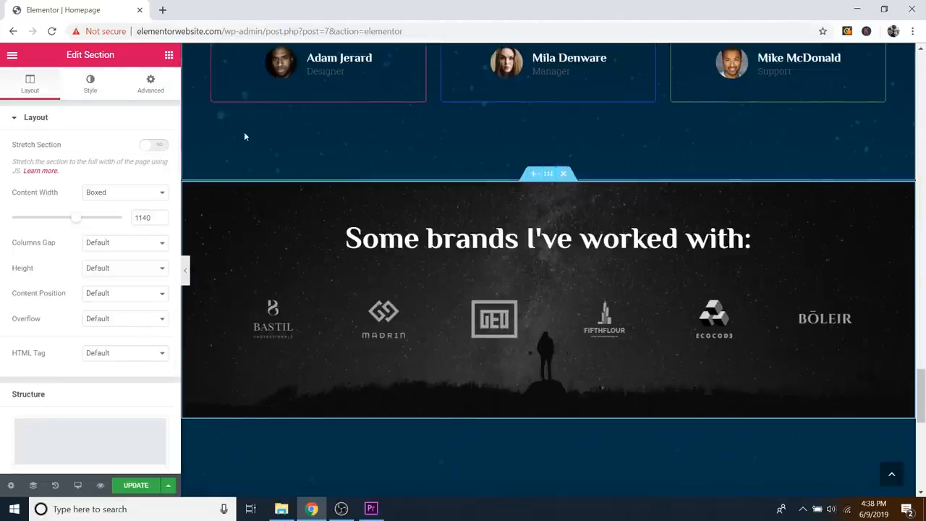
left_click(96, 93)
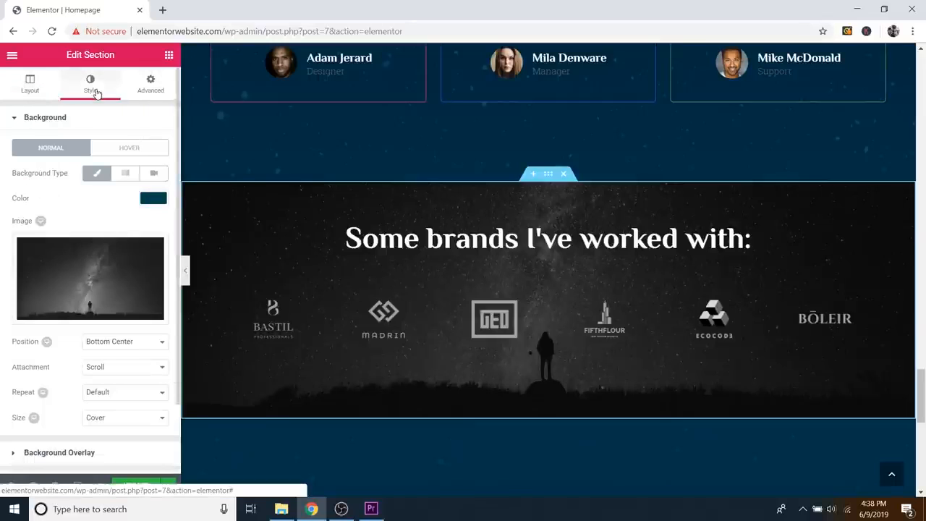
left_click(126, 313)
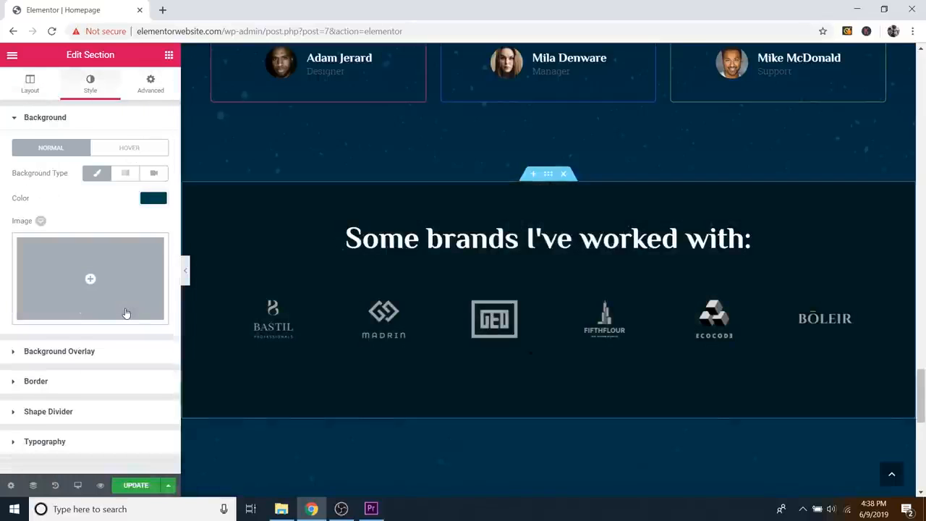
left_click(135, 266)
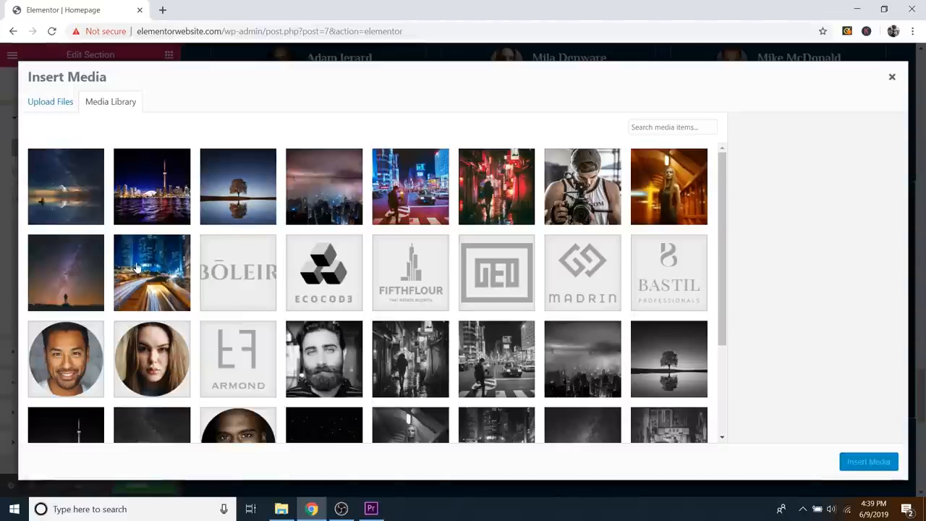
left_click(94, 243)
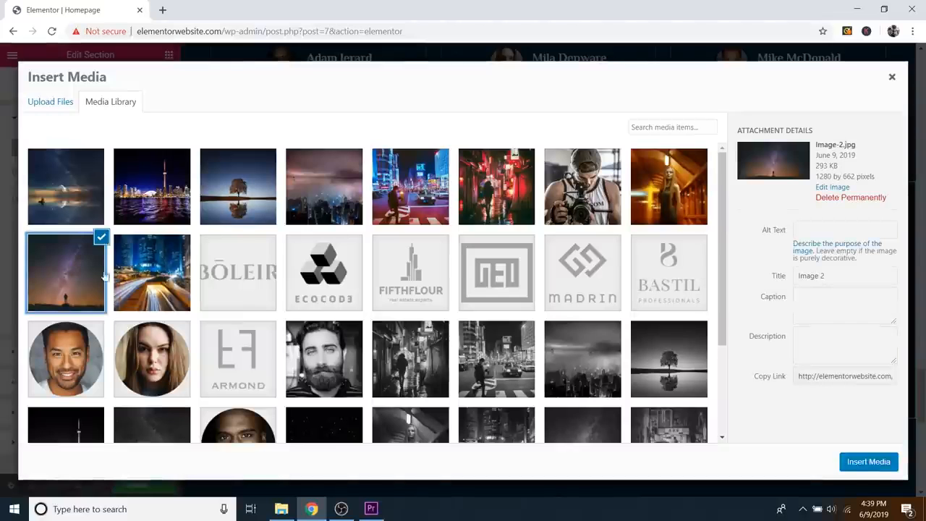
left_click(868, 461)
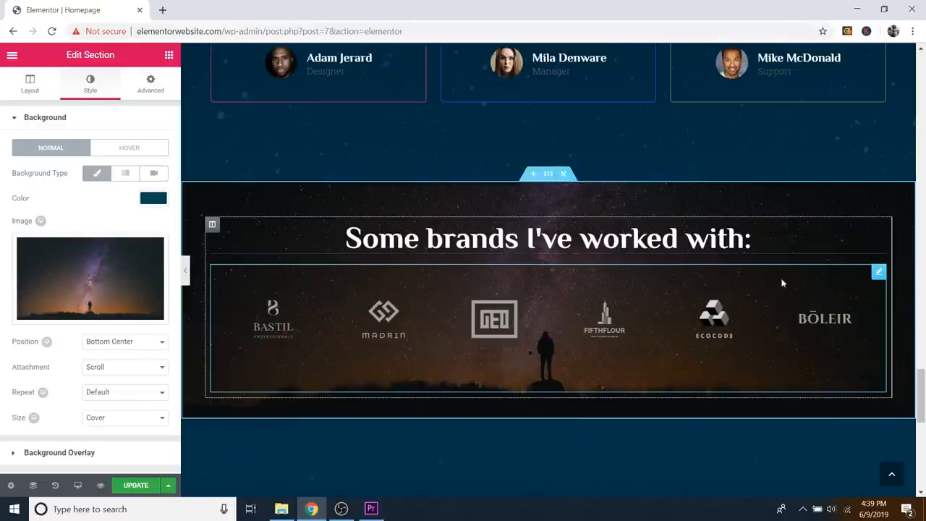
scroll(656, 262, "down", 1)
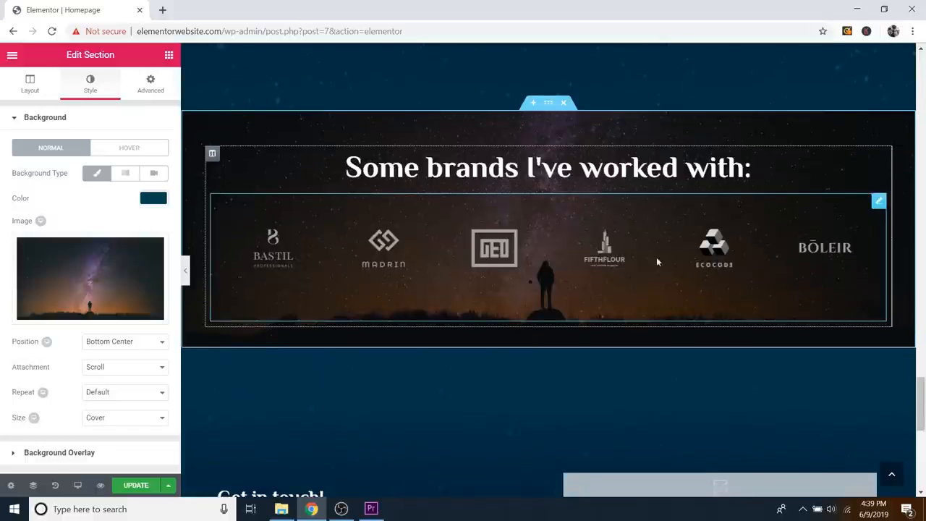
Step: Open the Image Carousel widget's settings showing seven logos, six slides, dot navigation
left_click(879, 203)
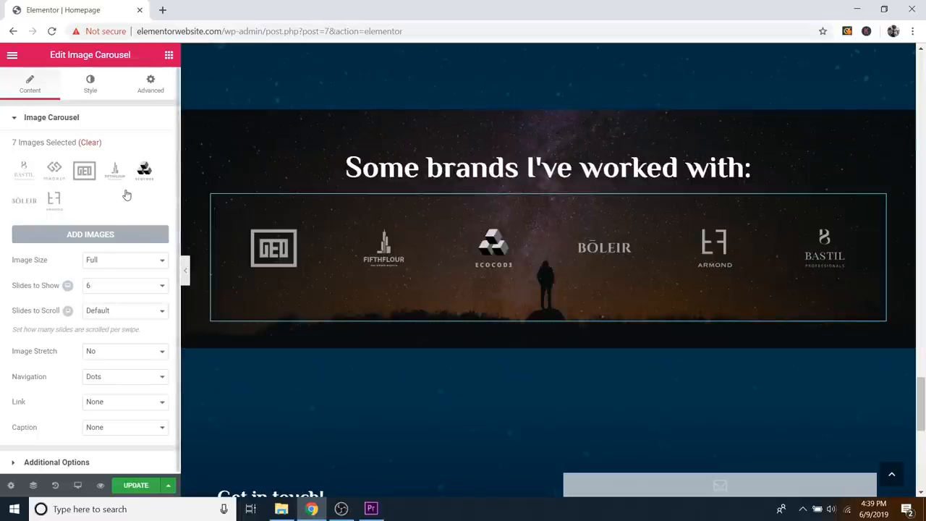
scroll(415, 222, "down", 4)
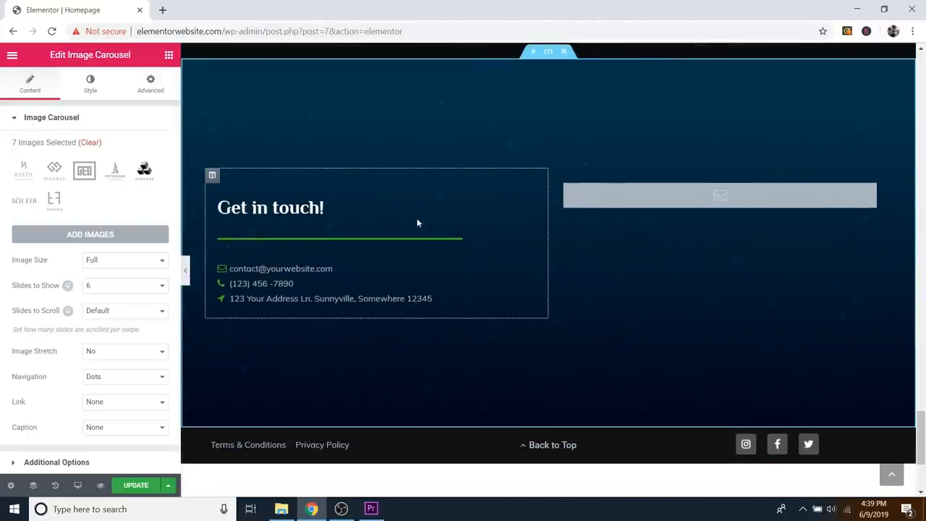
scroll(595, 201, "up", 1)
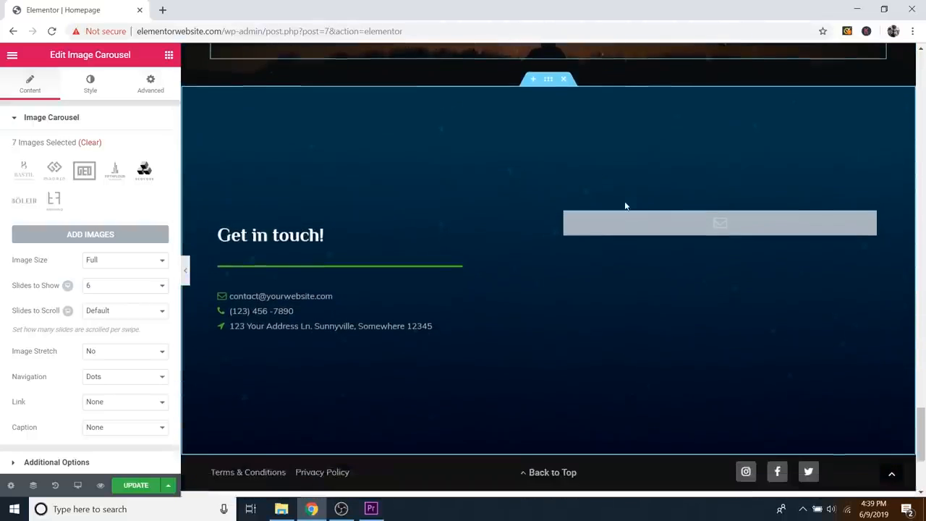
scroll(625, 206, "down", 1)
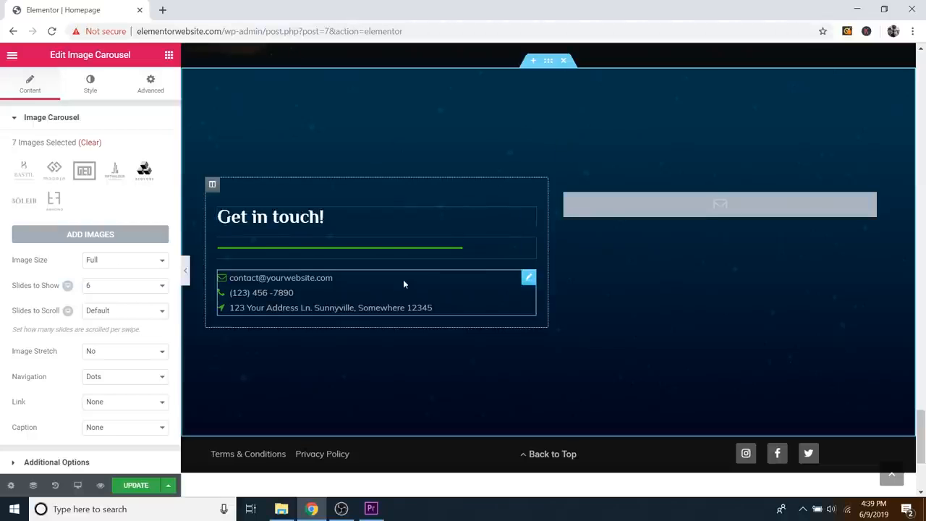
Step: Switch the contact Icon List to Inline layout, revert to Default, and expand the email item
left_click(528, 278)
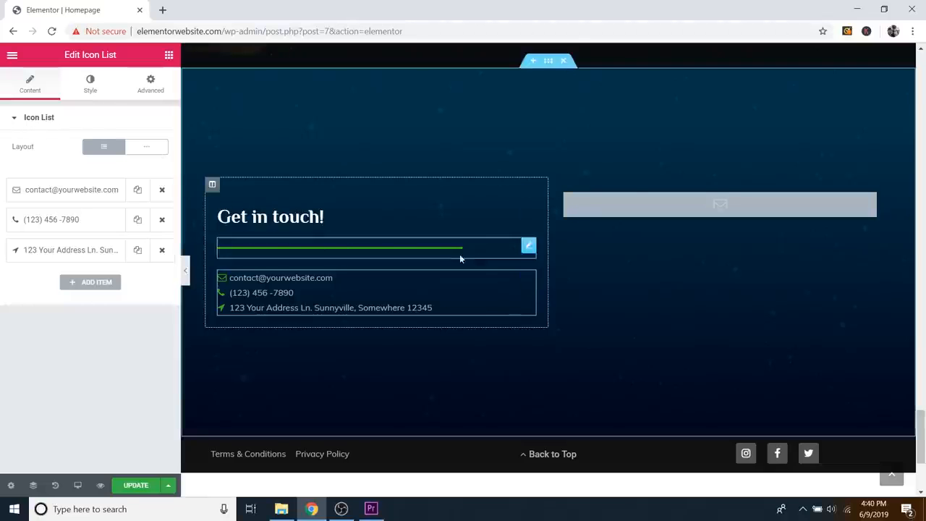
left_click(144, 154)
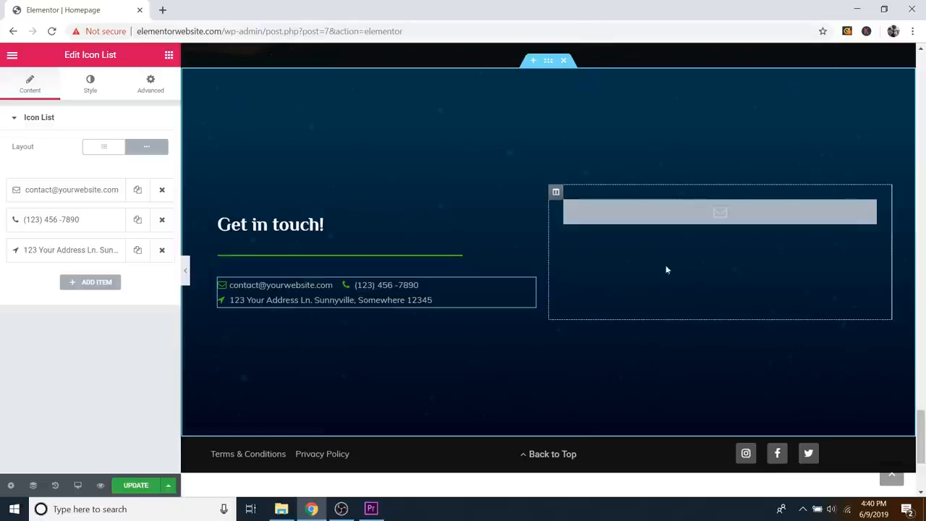
left_click(119, 157)
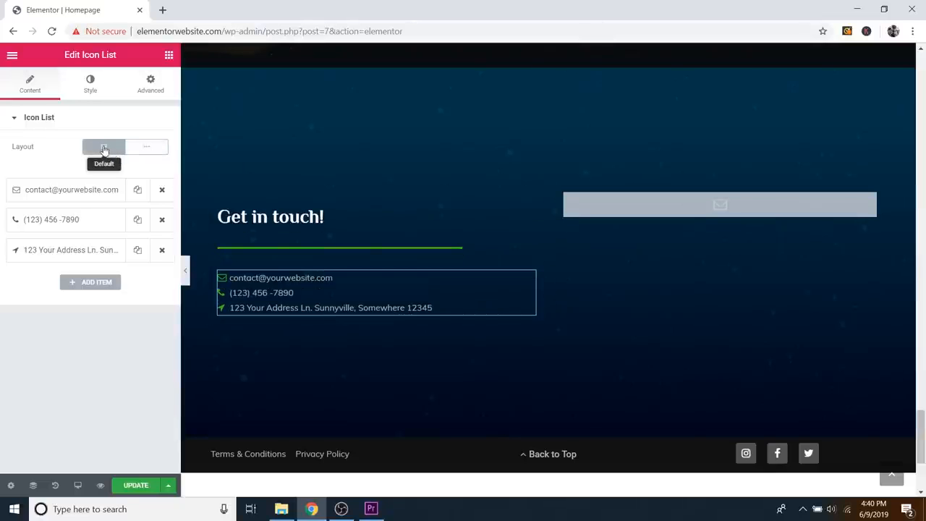
left_click(73, 196)
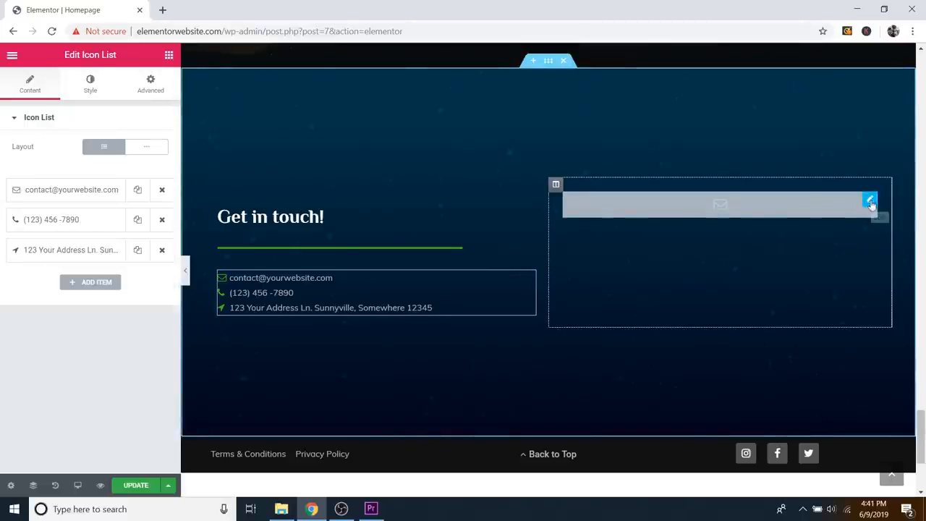
Step: Open the EA WPForms widget settings for the Get in touch contact form
left_click(870, 204)
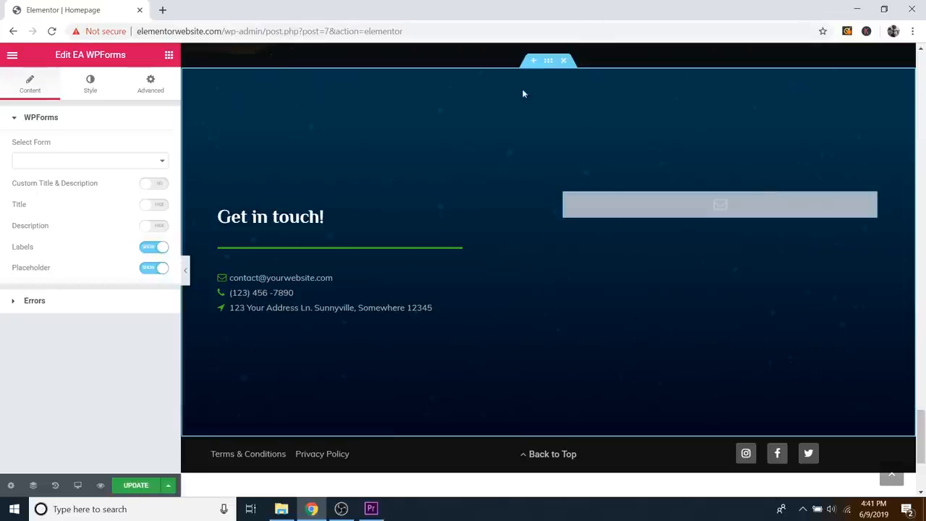
left_click_drag(73, 55, 124, 54)
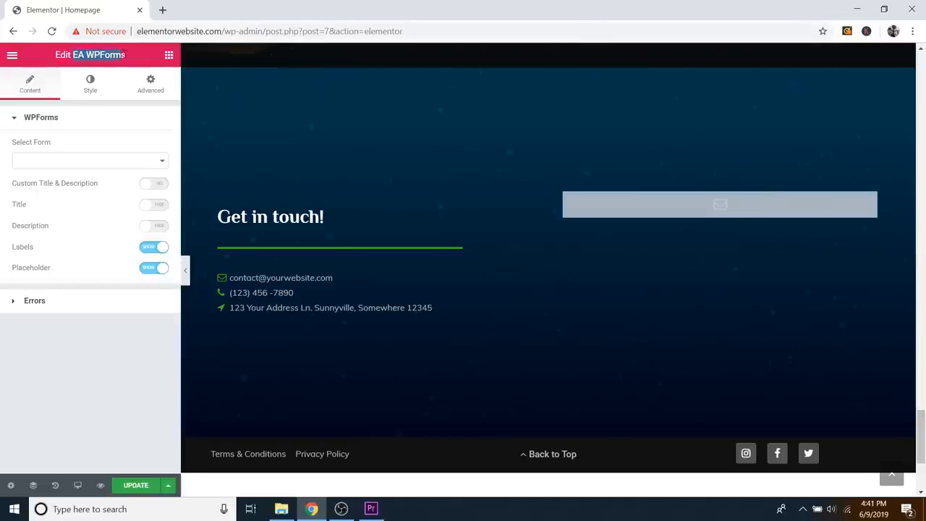
left_click(125, 55)
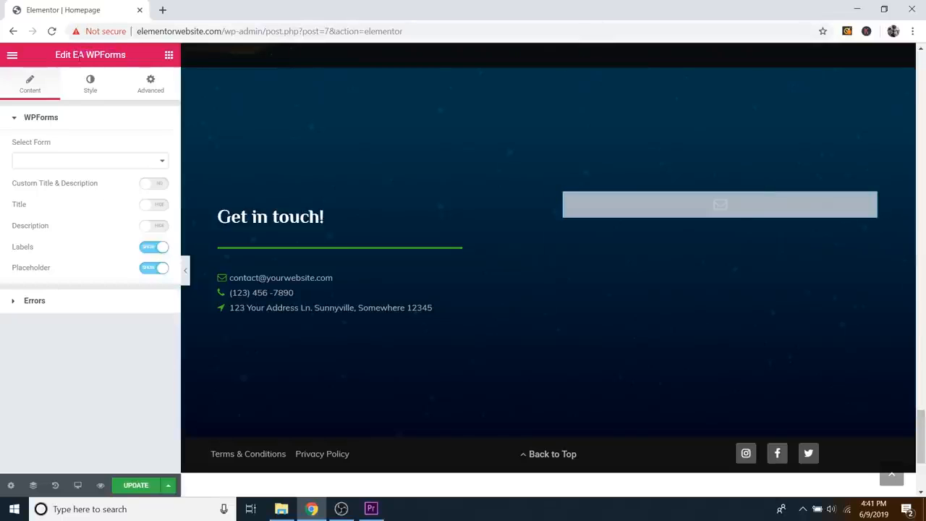
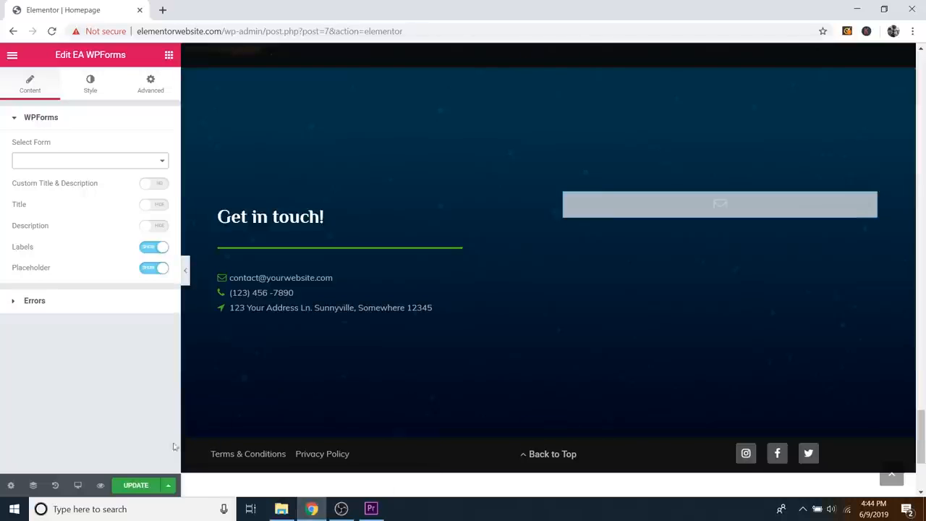
Step: Update the Homepage in Elementor and exit the builder to the WordPress dashboard
left_click(135, 485)
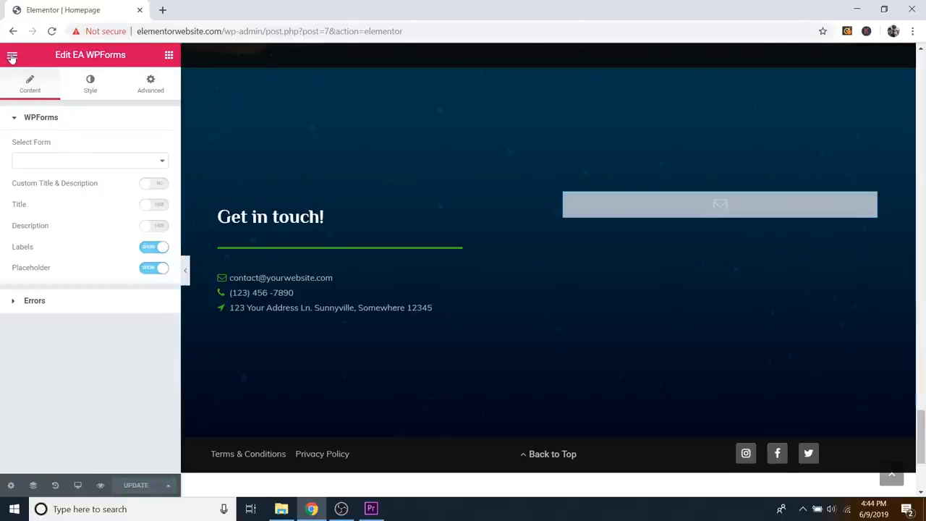
left_click(11, 56)
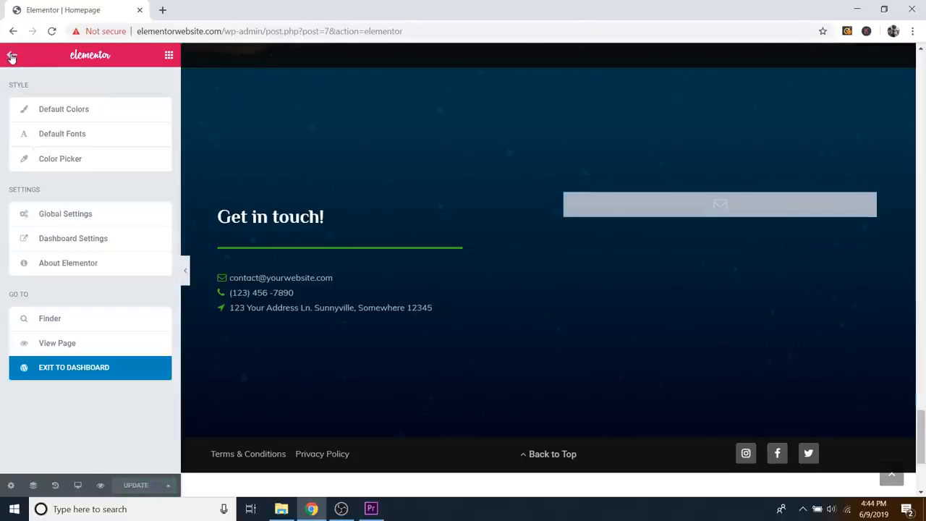
left_click(93, 376)
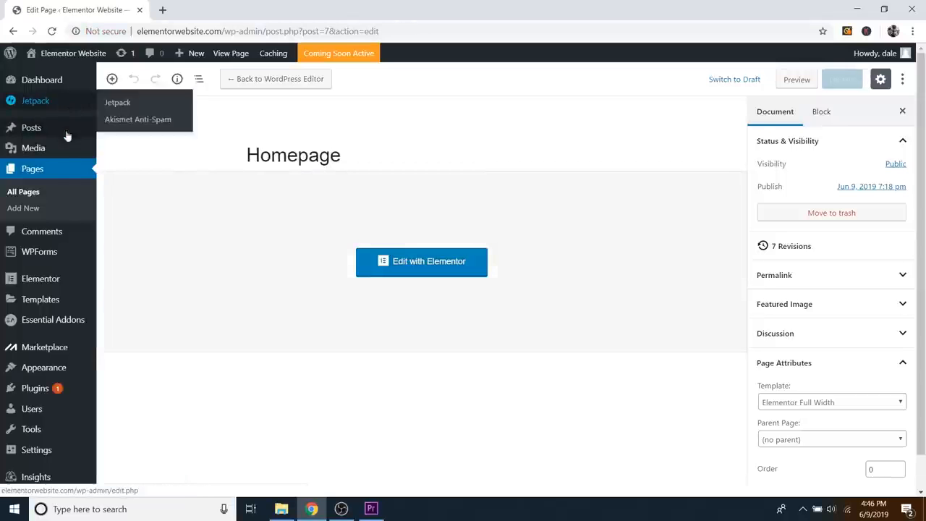
Step: Start a new form from the WPForms Add New menu item
mouse_move(60, 259)
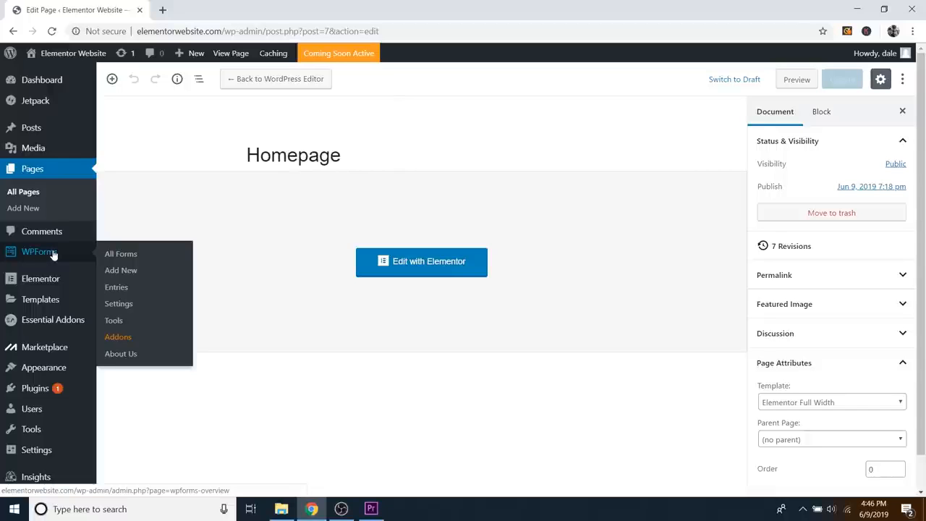
mouse_move(52, 392)
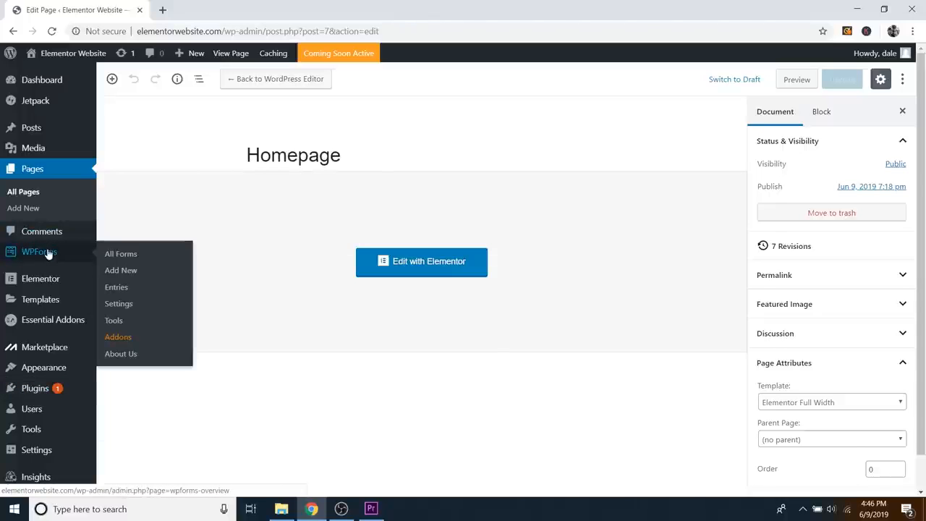
left_click(121, 271)
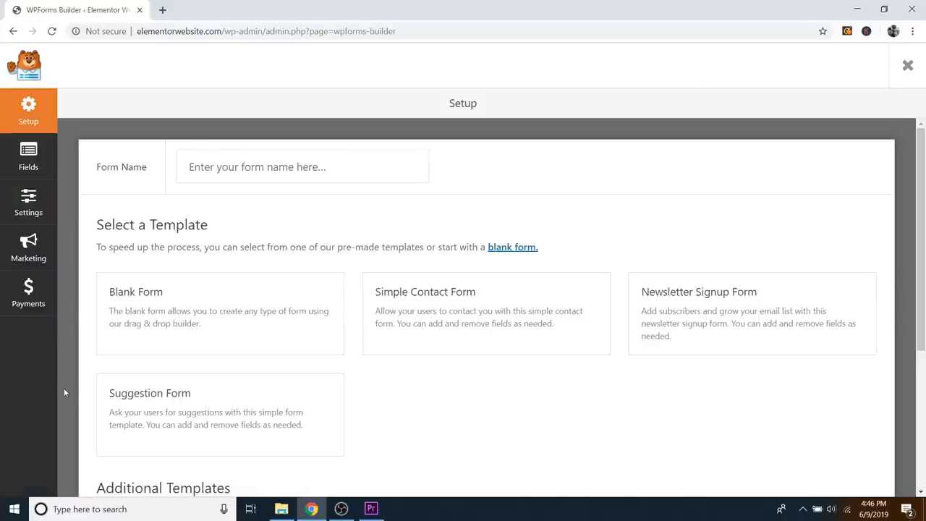
Step: Enter a form name and create the form from the Simple Contact Form template
left_click(283, 166)
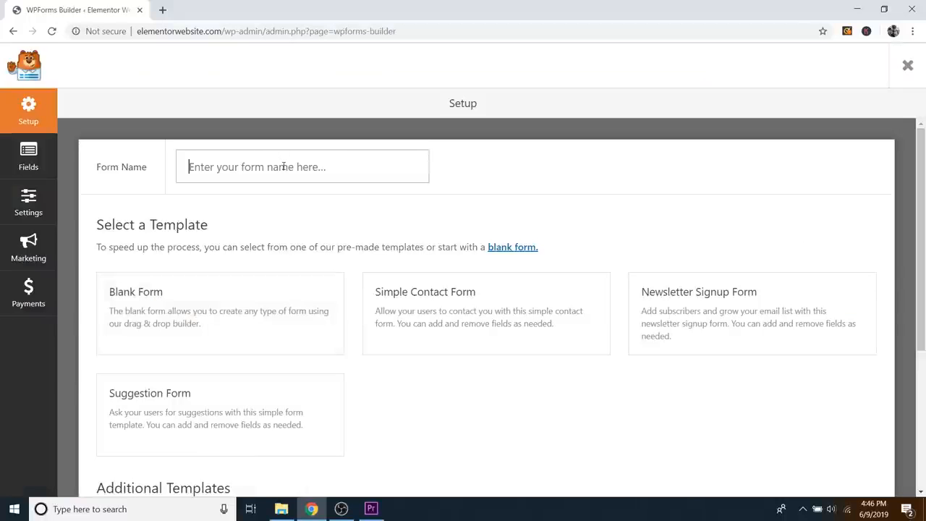
type("Dale's Contact Form")
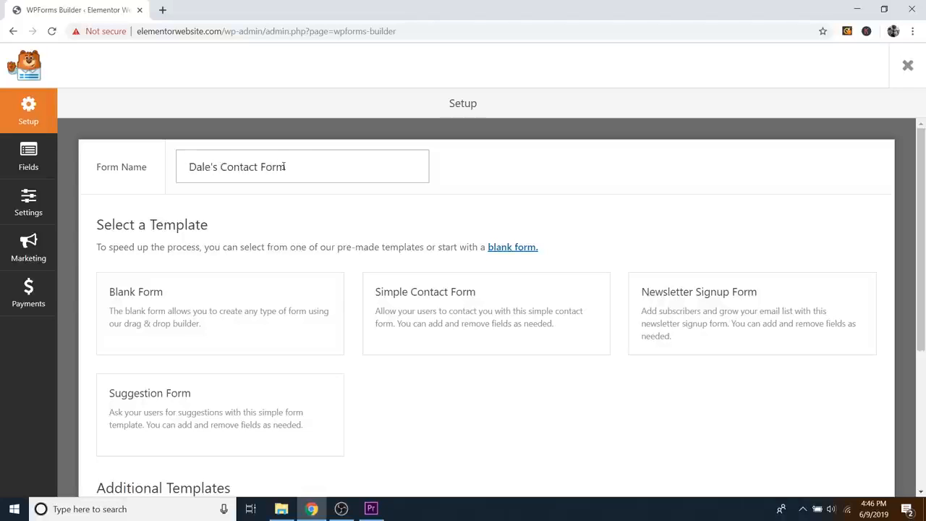
scroll(286, 221, "down", 1)
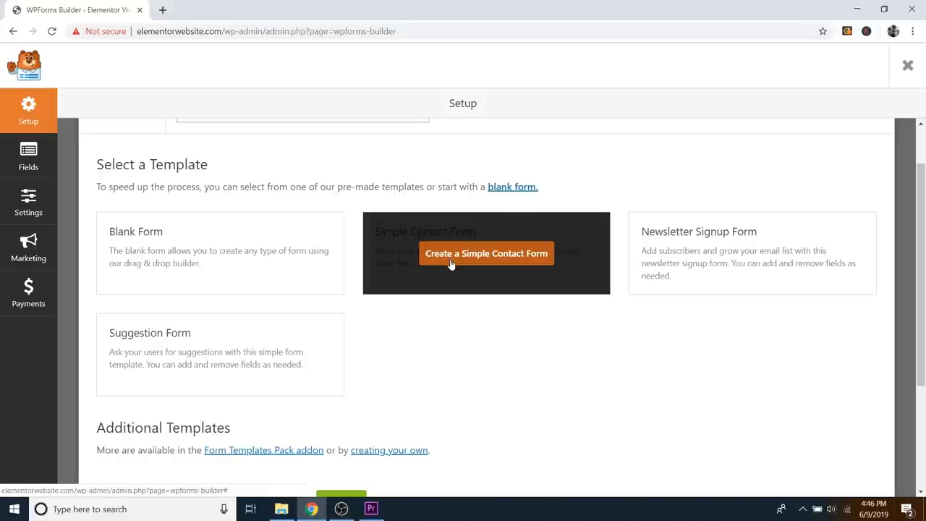
left_click(494, 254)
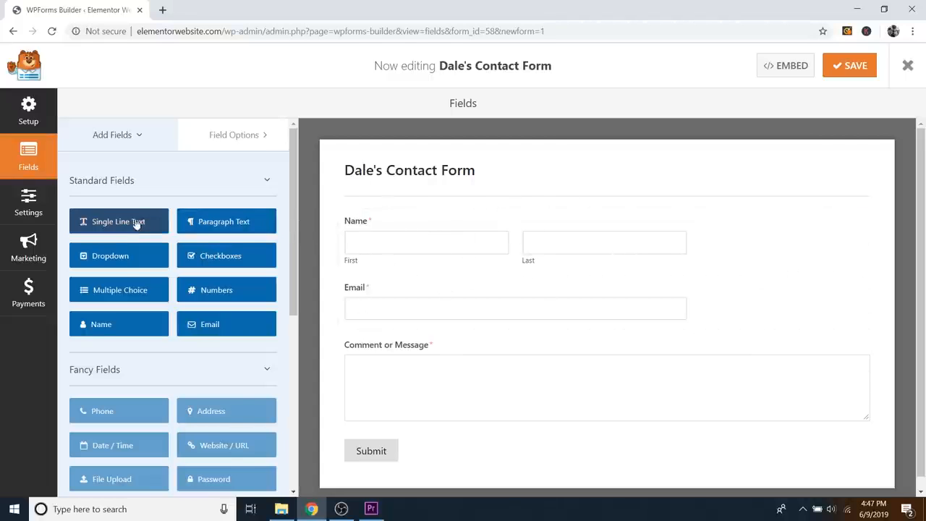
Step: Add a Numbers field between Email and Comment, labelled Phone Number and not required
left_click(217, 293)
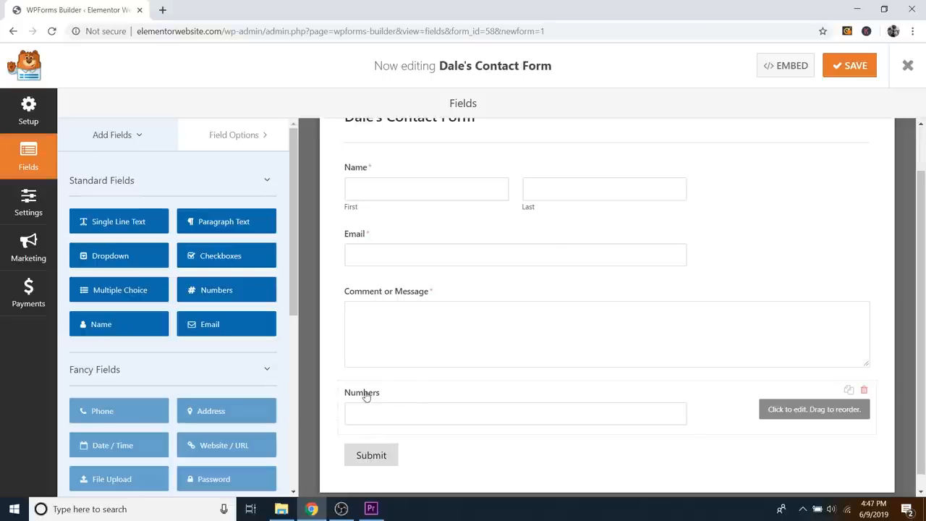
left_click_drag(379, 393, 388, 333)
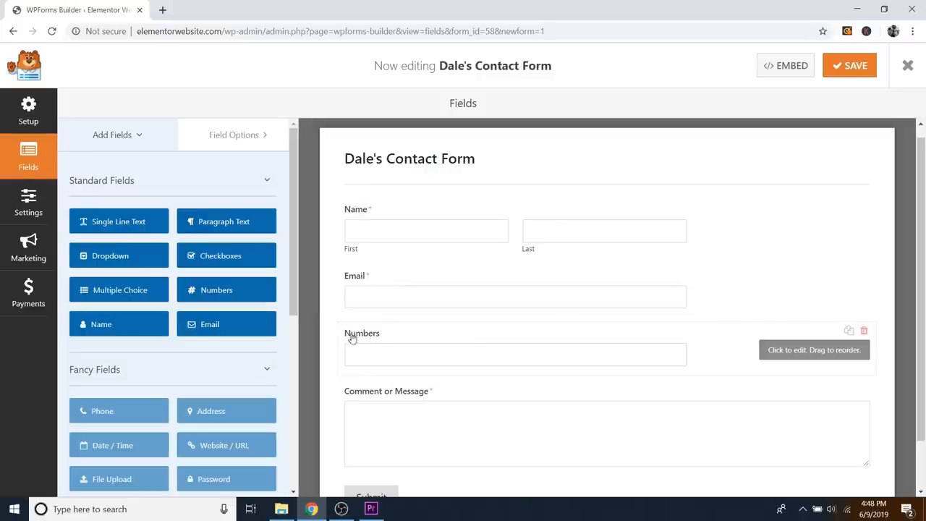
left_click(506, 337)
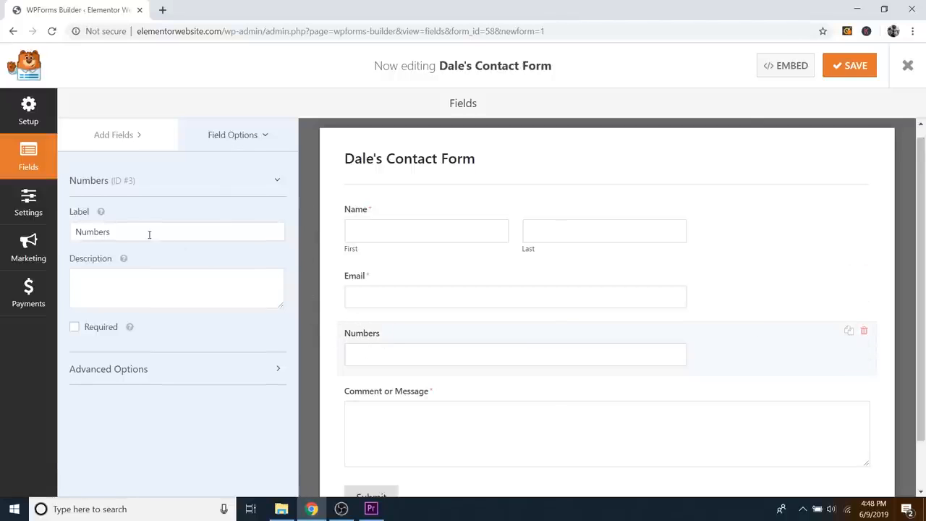
left_click_drag(124, 232, 56, 232)
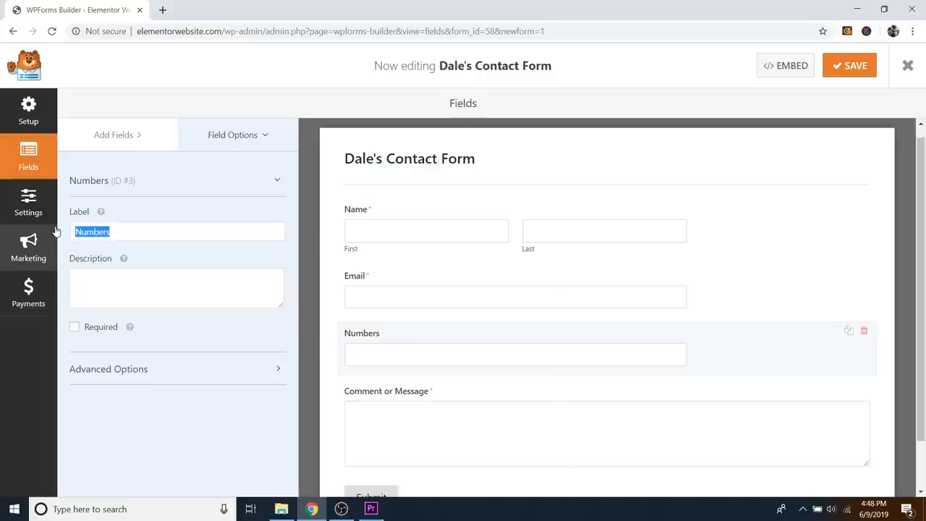
type("Phone Numbe")
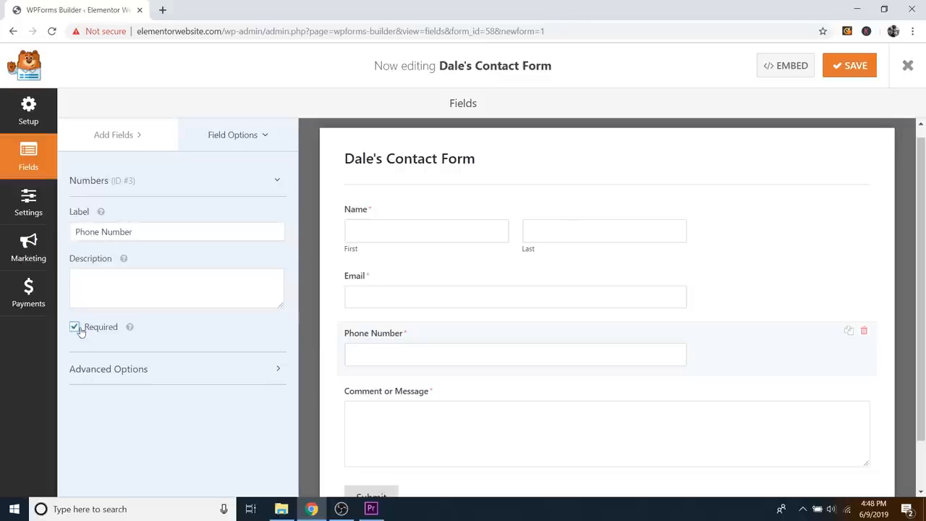
left_click(76, 329)
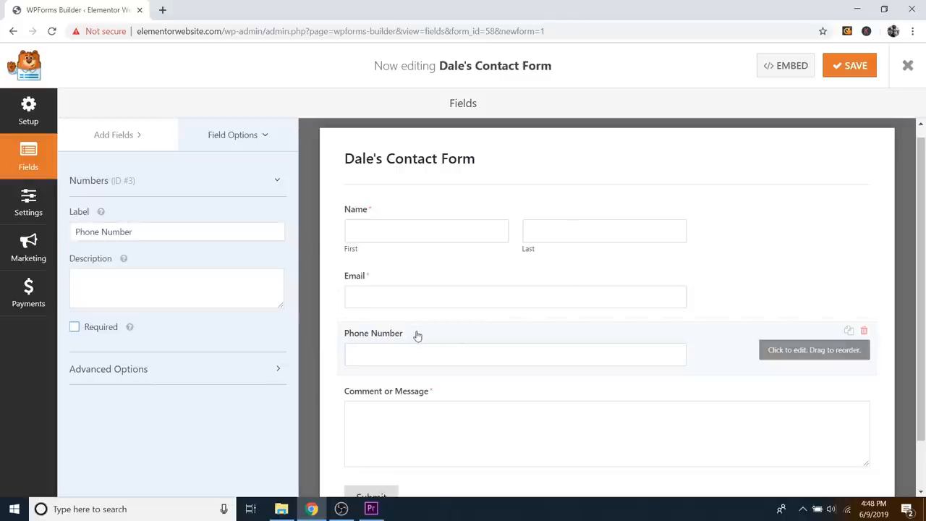
Step: Return to the Add Fields list and save the contact form
left_click(120, 137)
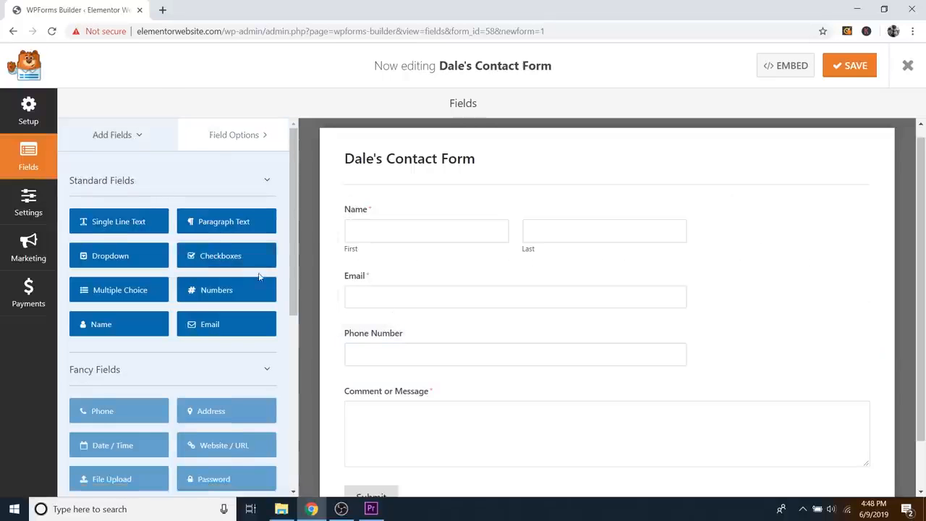
scroll(249, 272, "down", 1)
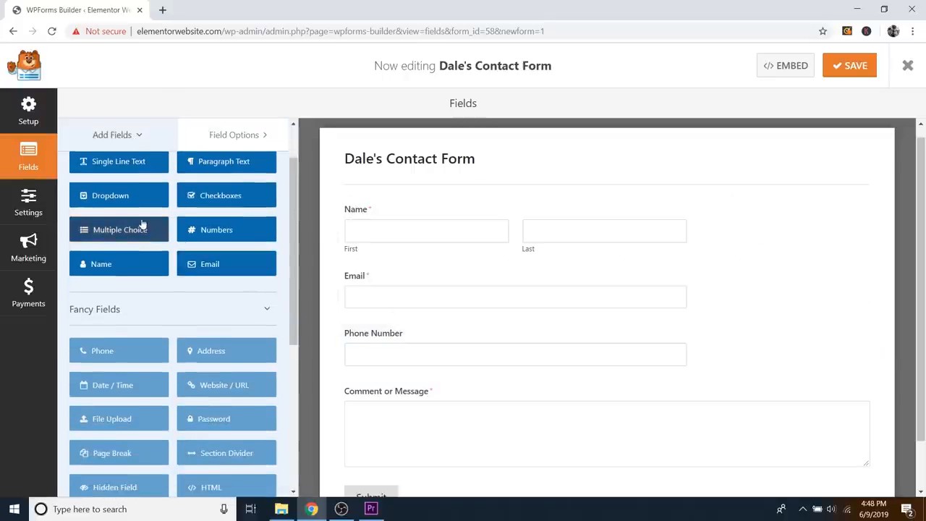
scroll(211, 231, "down", 2)
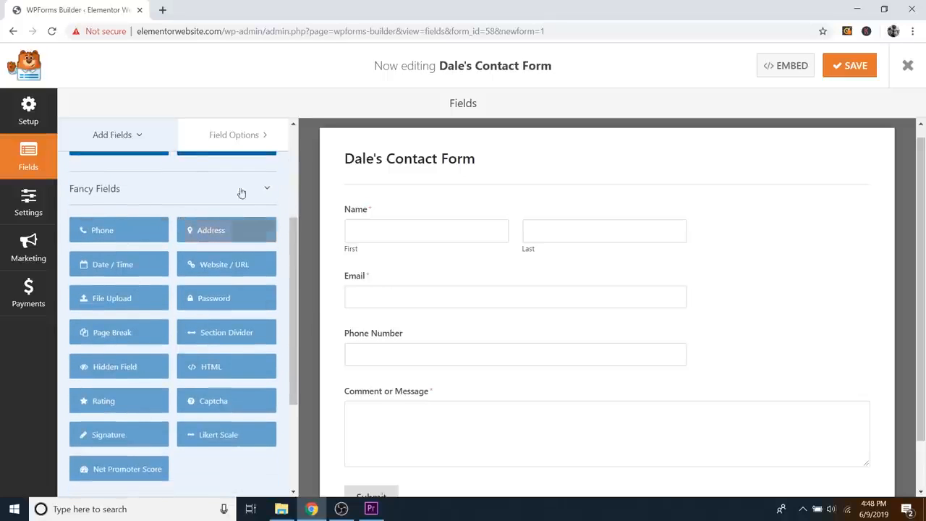
scroll(217, 239, "up", 3)
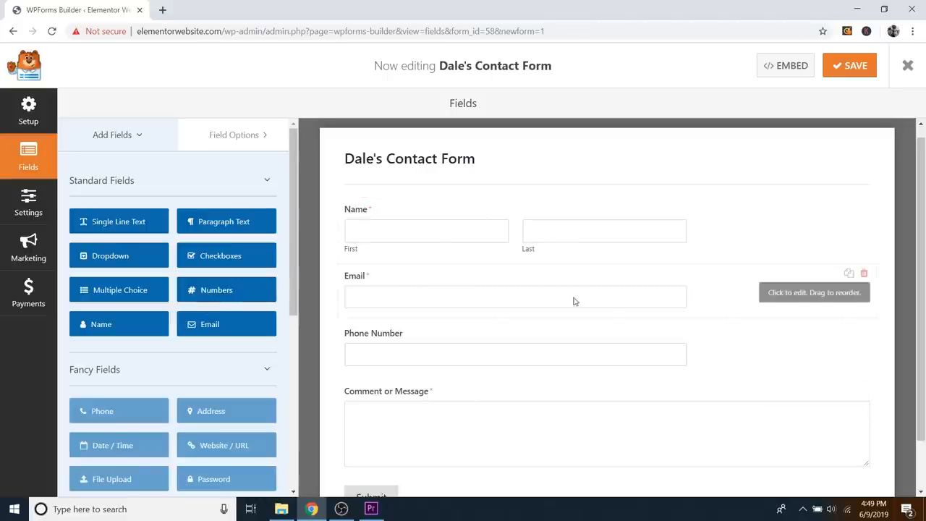
left_click(849, 67)
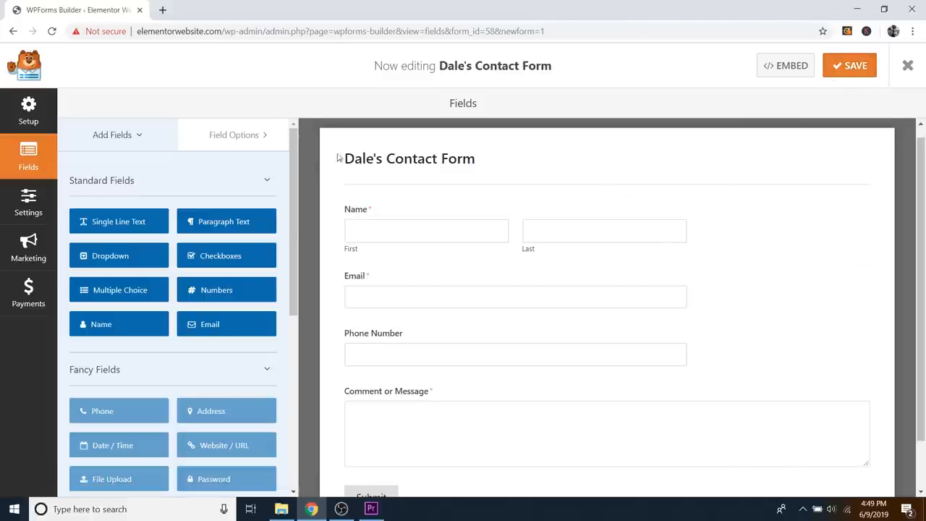
Step: Change the form's Submit Button Text to 'Send' in the builder settings
left_click(28, 206)
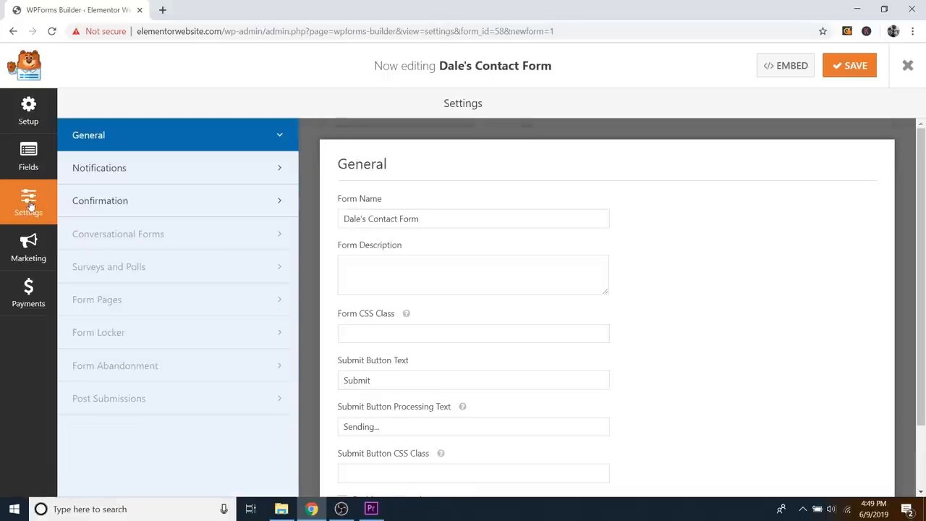
scroll(506, 257, "down", 1)
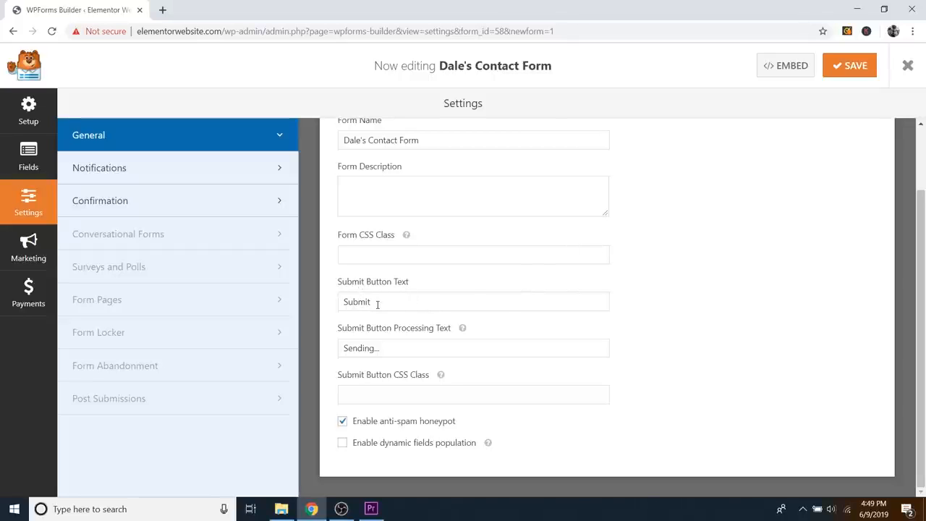
left_click_drag(377, 303, 321, 310)
type("Send")
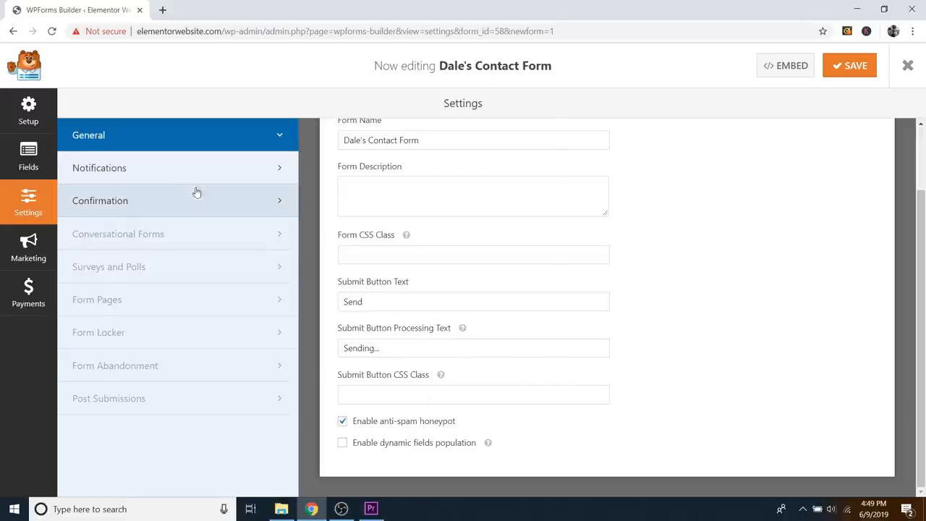
left_click(143, 208)
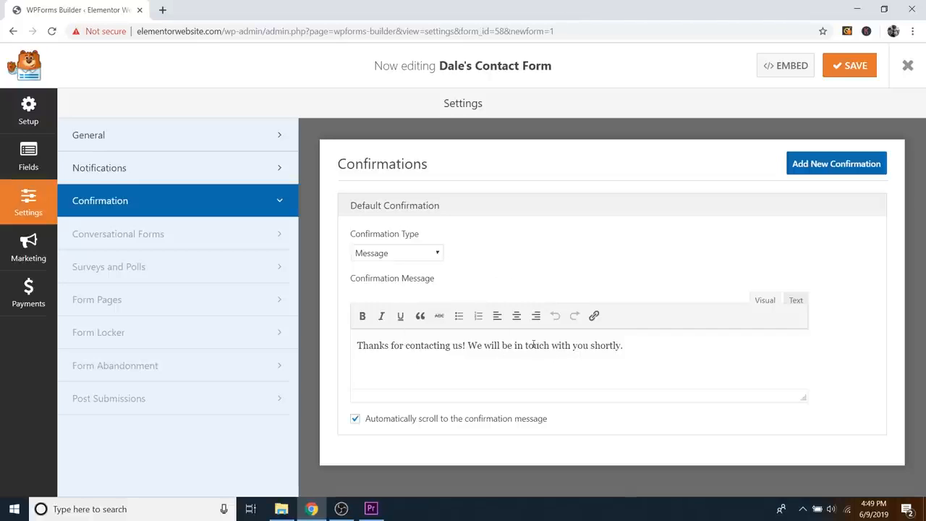
Step: Try the URL redirect and Homepage page confirmation types, then revert to Message
left_click(437, 255)
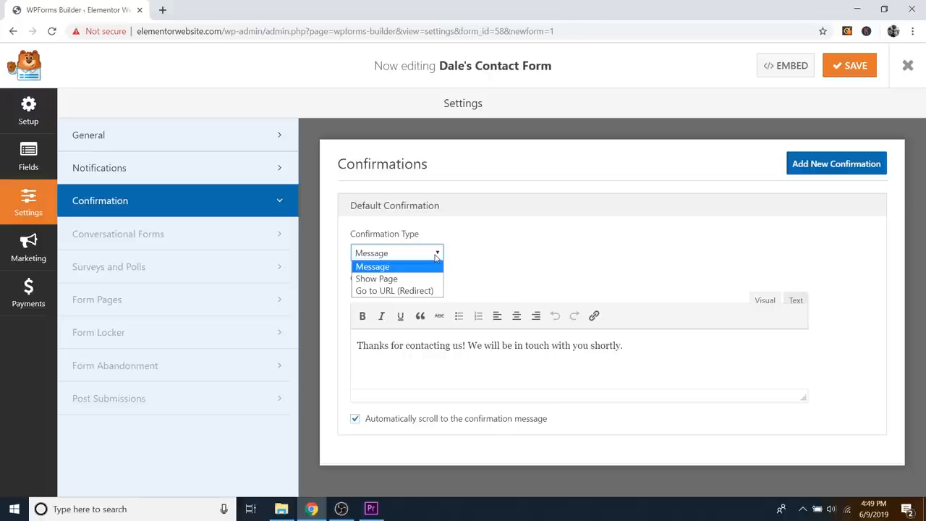
left_click(398, 291)
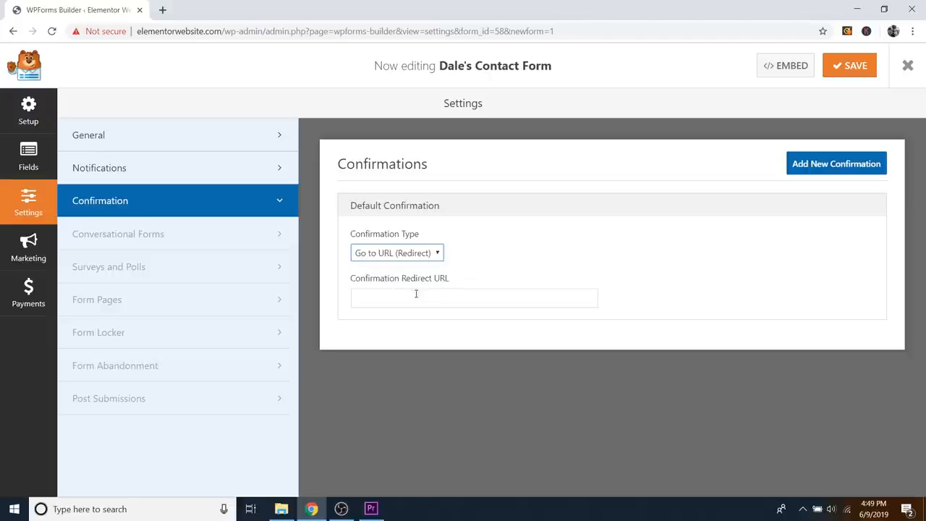
left_click(427, 253)
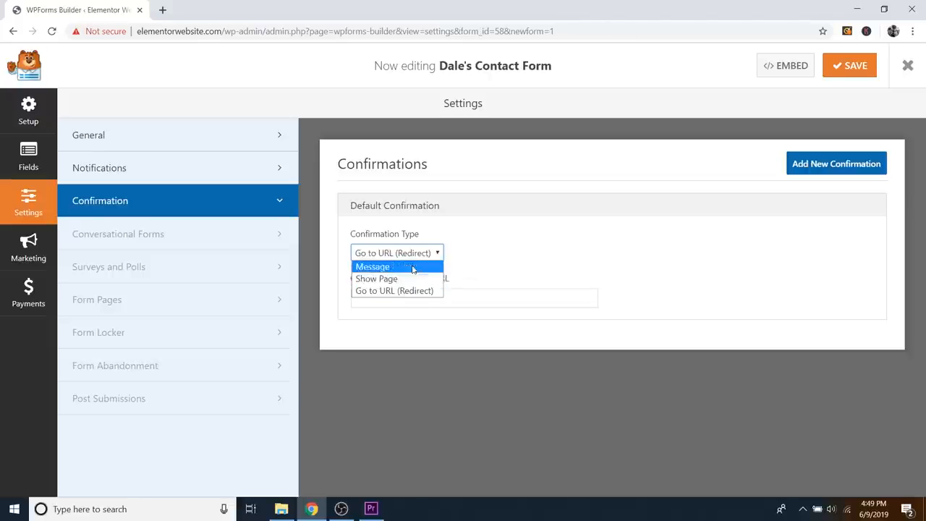
left_click(386, 278)
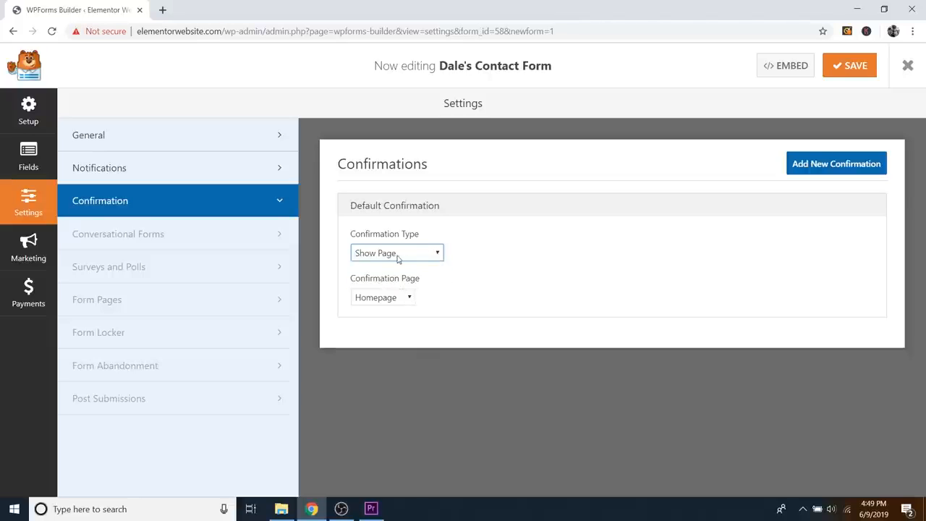
left_click(406, 299)
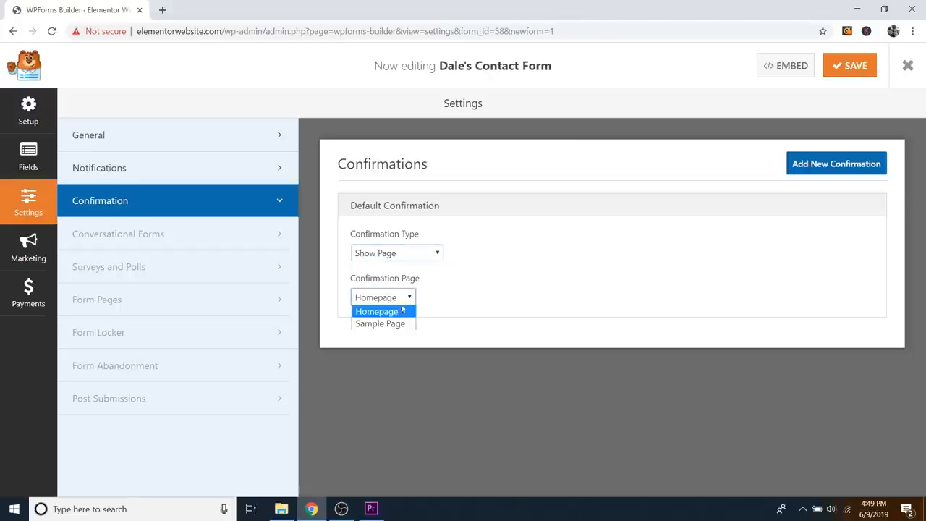
left_click(402, 297)
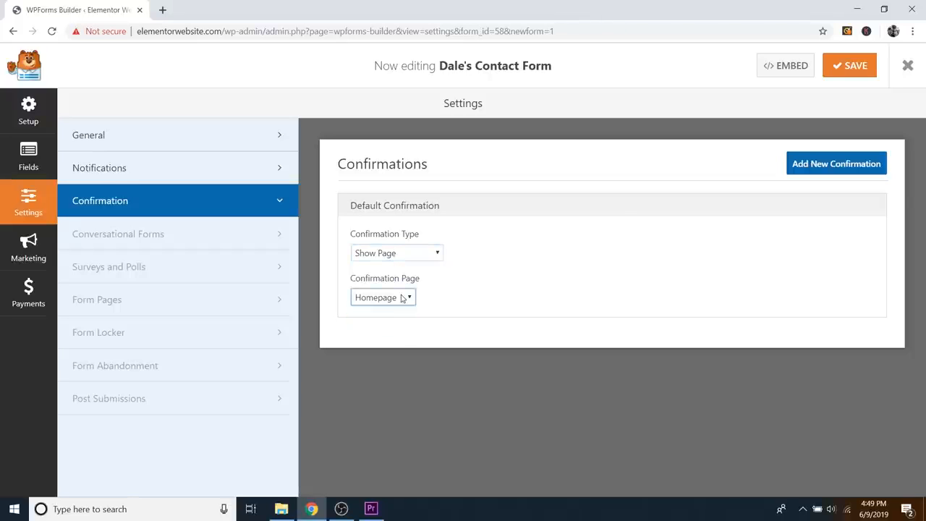
left_click(404, 253)
left_click(387, 266)
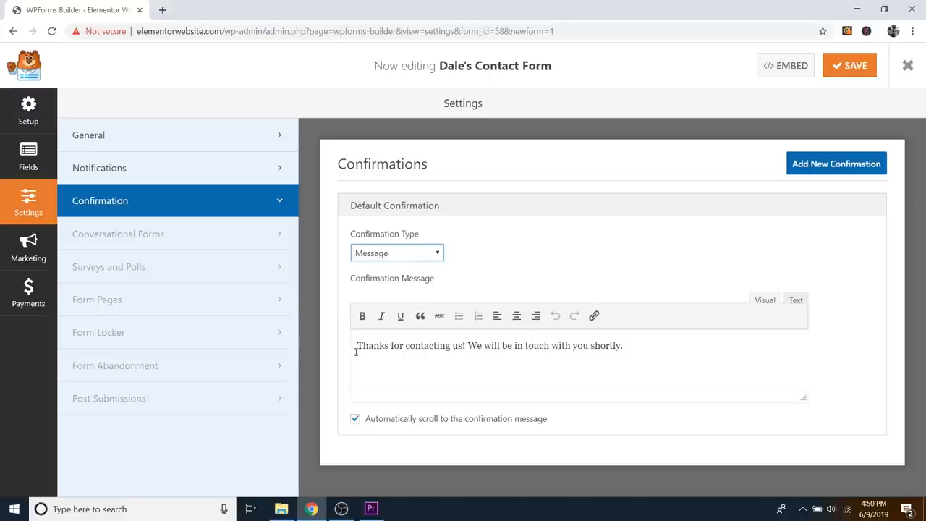
Step: Replace the thank-you greeting with 'Your message has been received'
left_click_drag(358, 346, 463, 346)
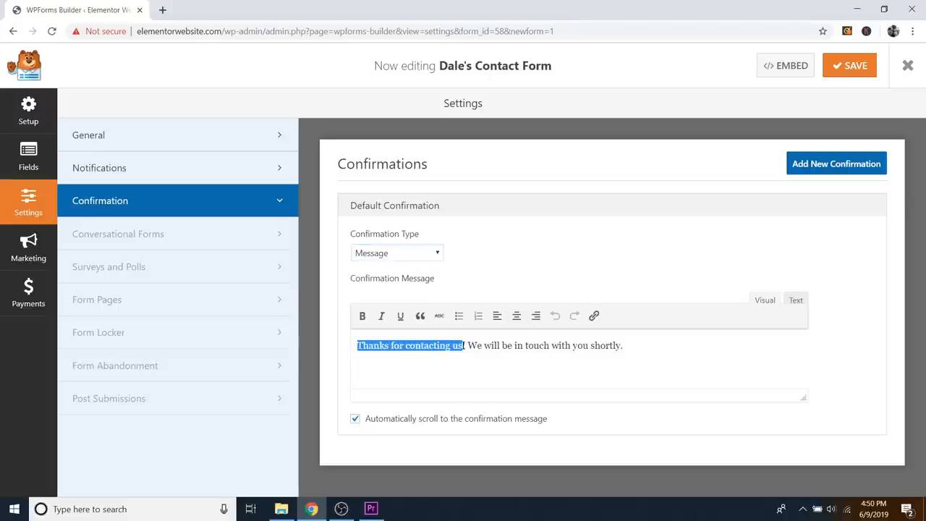
type("Your messa")
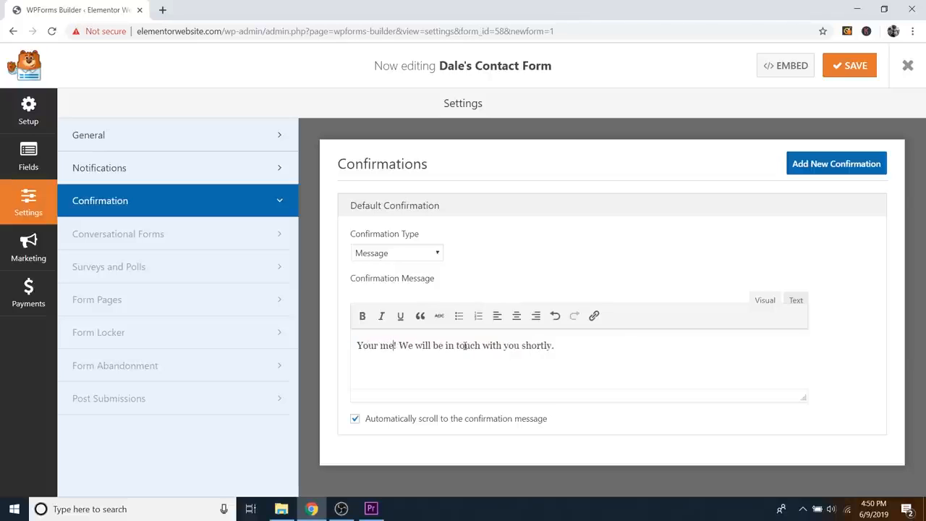
type("ge has been re")
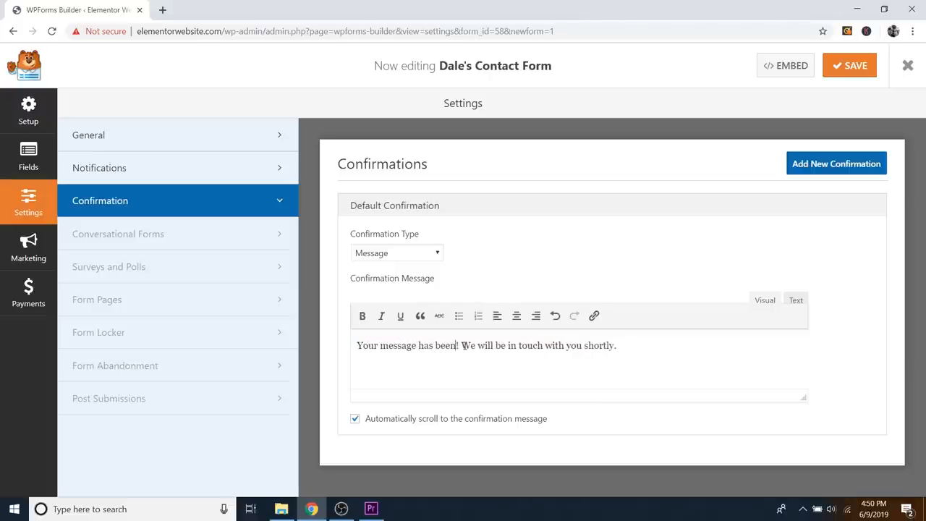
type("ceived")
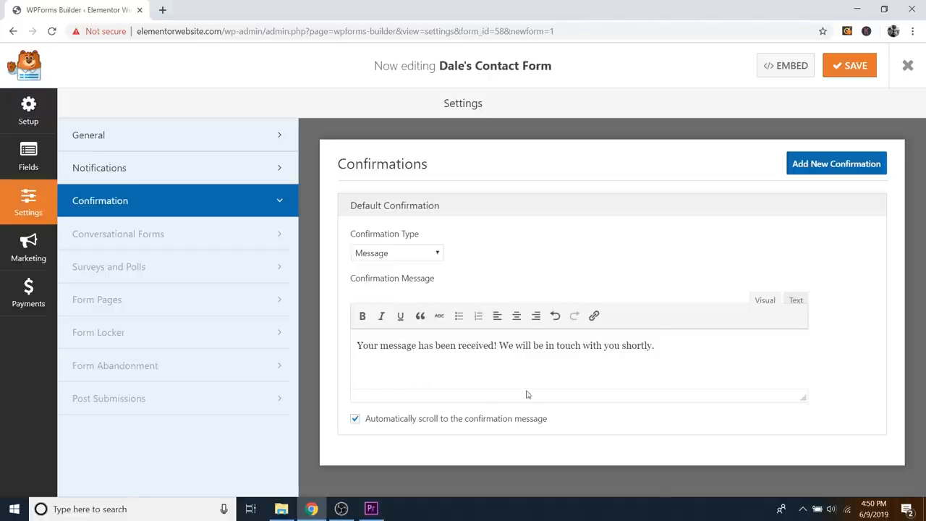
left_click(158, 174)
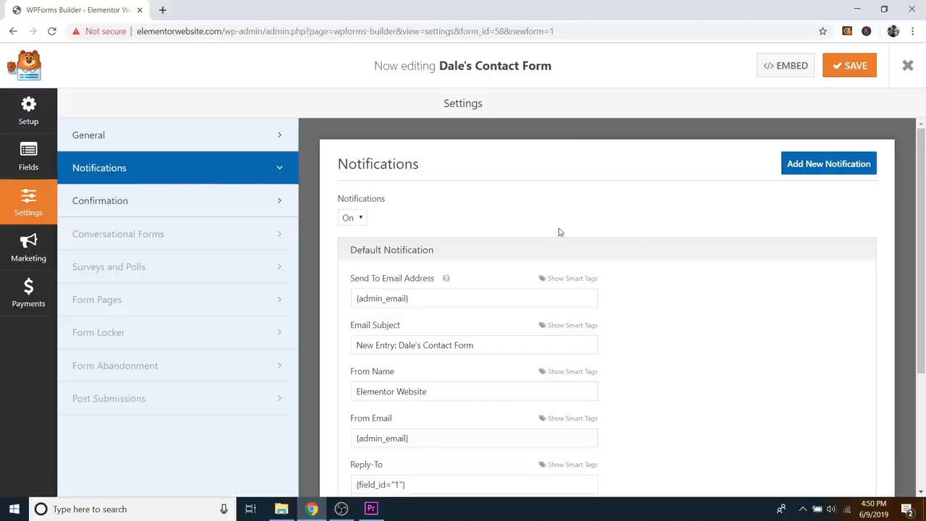
Step: Review the notification's send-to address, email subject and Reply-To values, leaving them unchanged
scroll(631, 259, "down", 1)
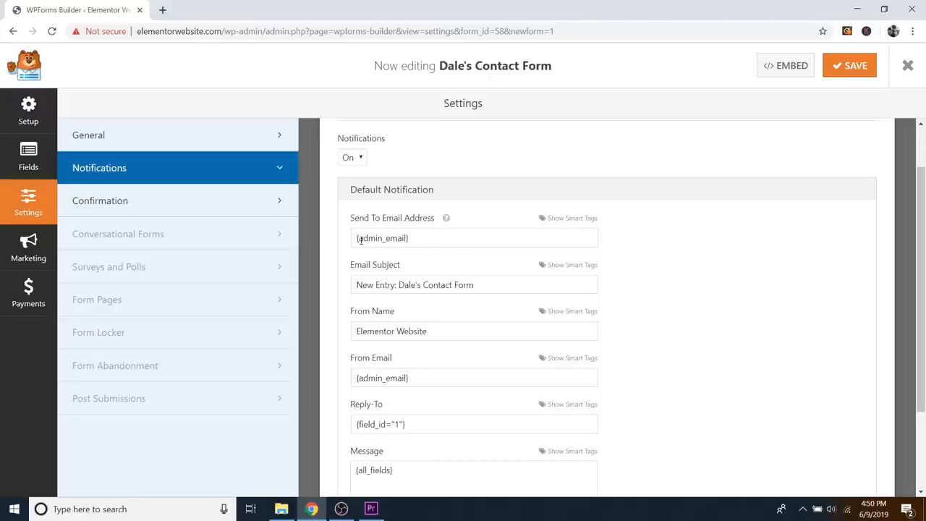
left_click_drag(359, 239, 408, 238)
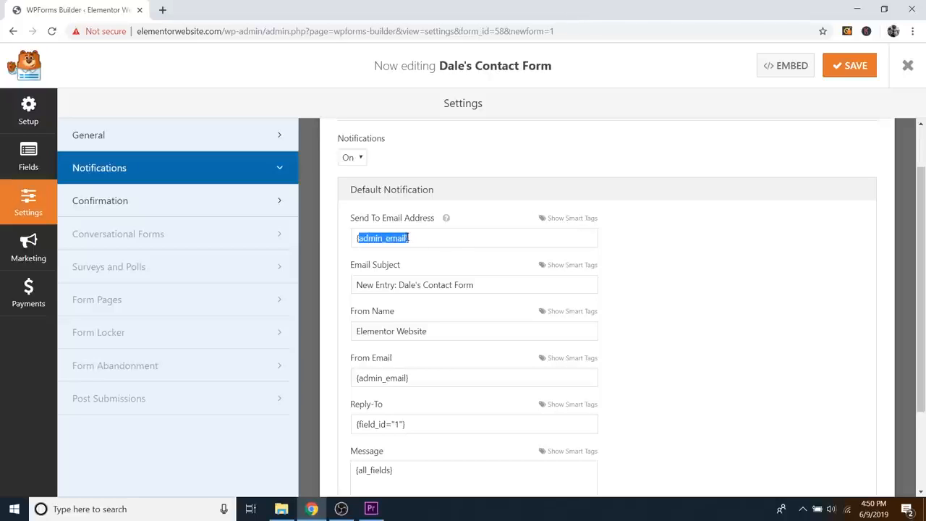
left_click(409, 238)
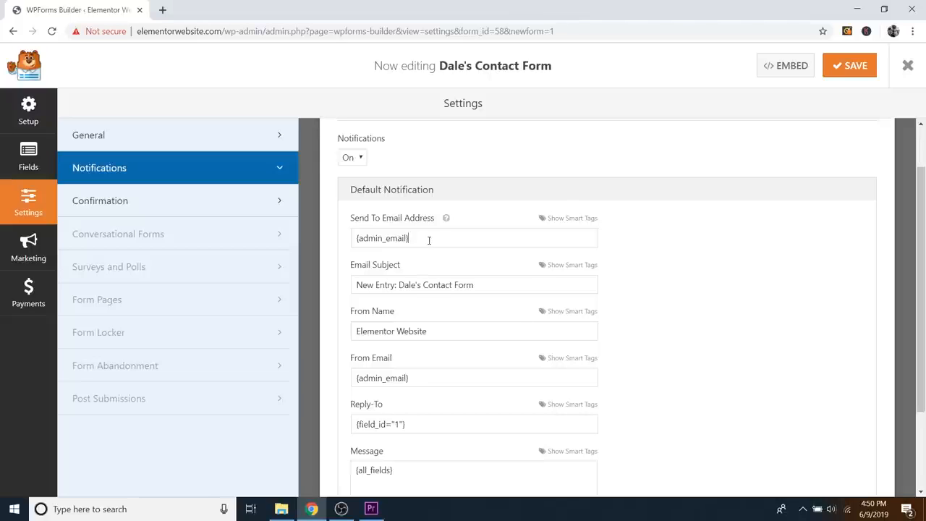
left_click_drag(429, 240, 348, 243)
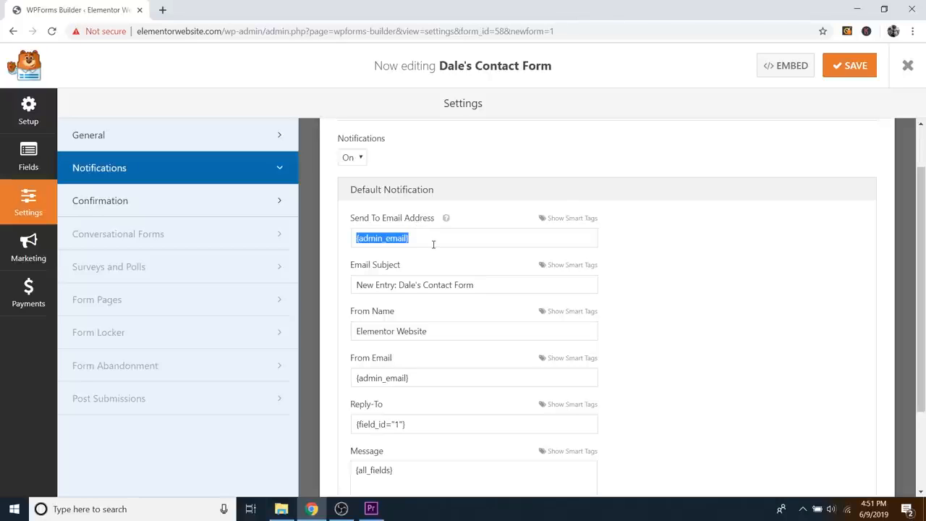
scroll(661, 252, "down", 3)
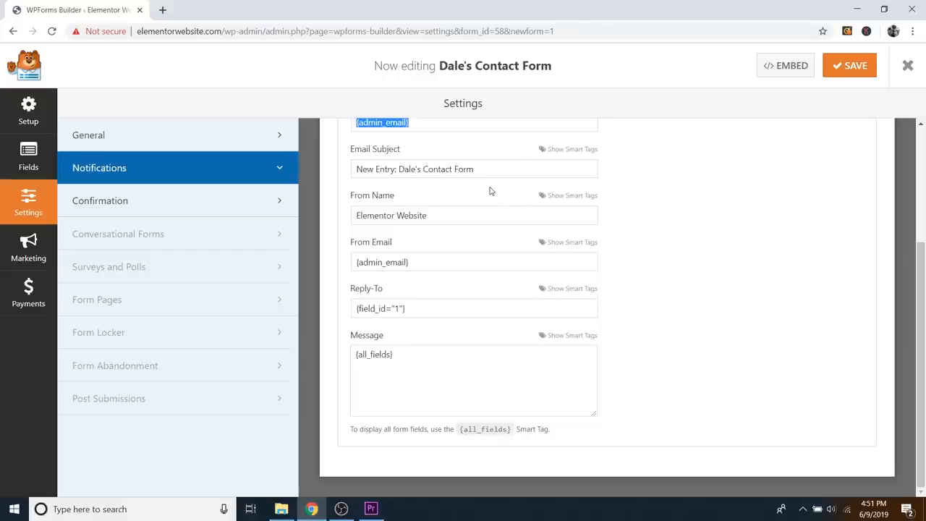
left_click_drag(358, 170, 472, 170)
left_click(468, 168)
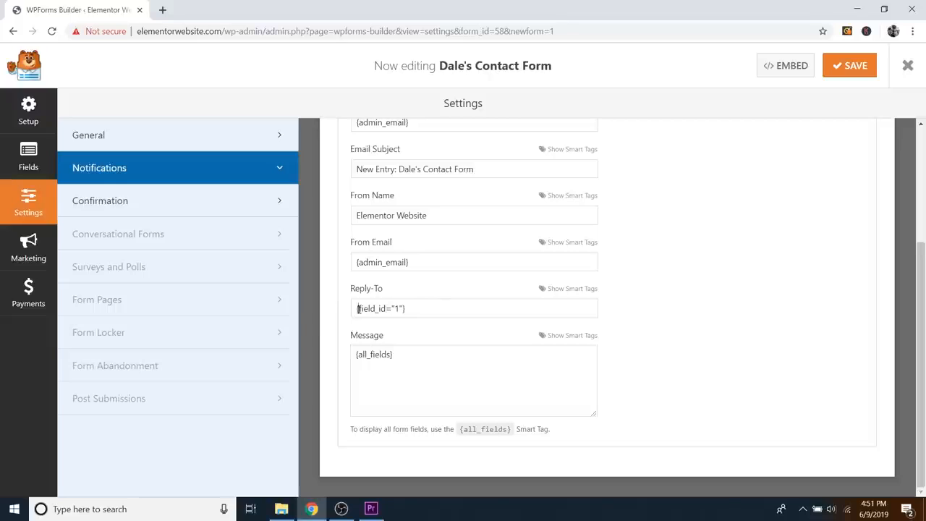
left_click_drag(358, 308, 398, 311)
left_click(420, 306)
left_click_drag(360, 308, 407, 309)
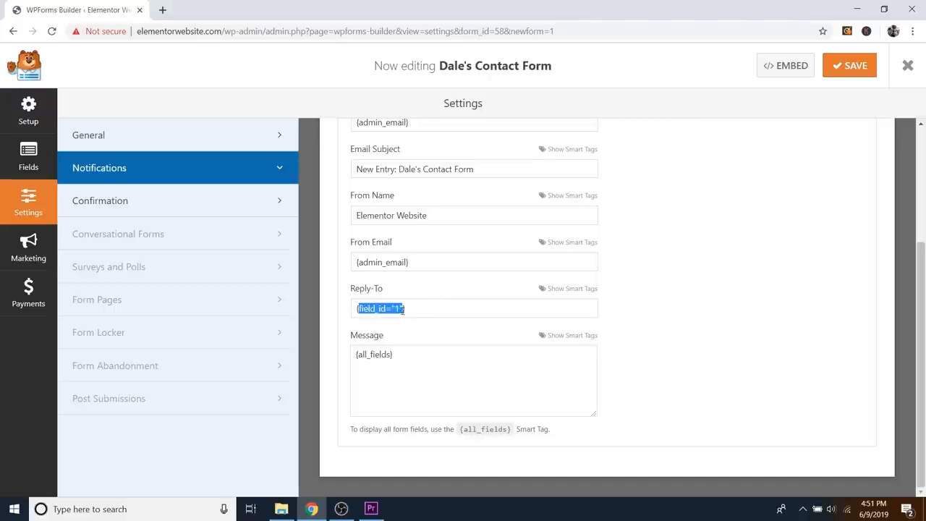
left_click(418, 314)
scroll(661, 355, "up", 2)
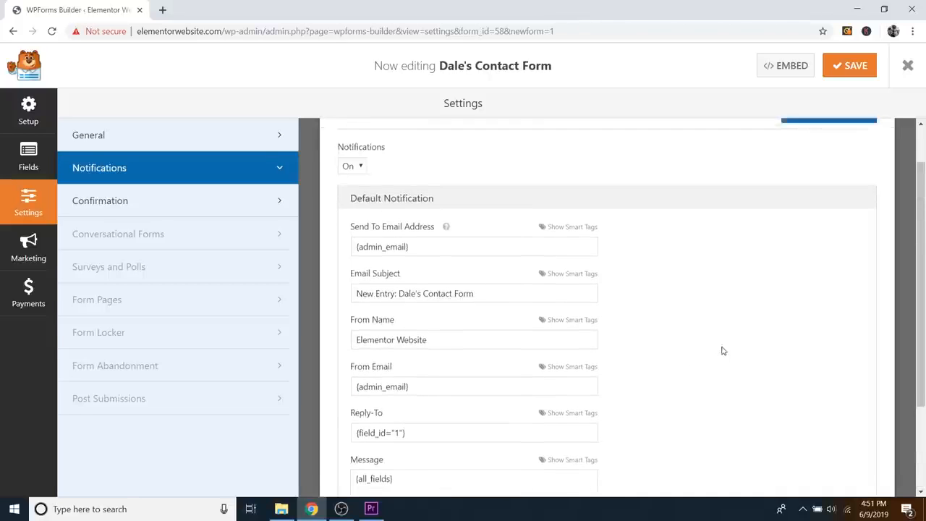
scroll(720, 351, "up", 1)
Step: Save the form and close the WPForms builder to the Forms Overview
left_click(852, 66)
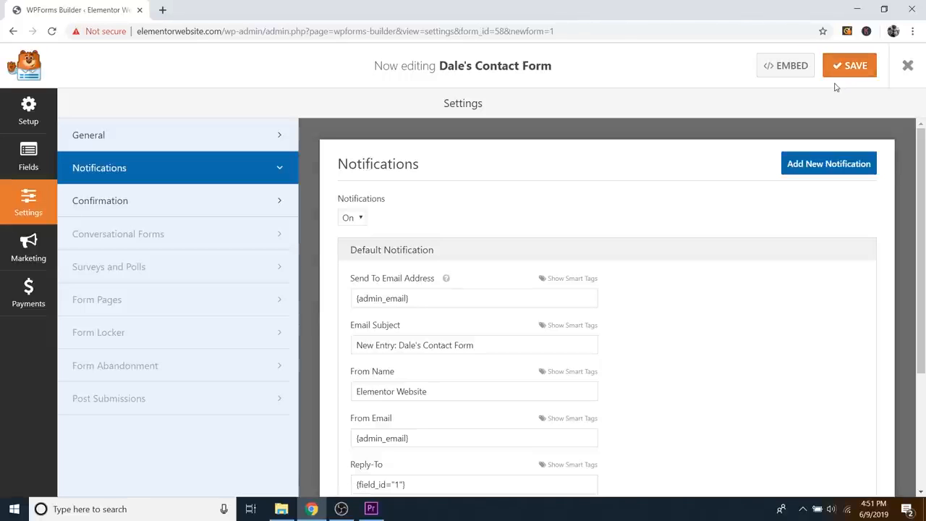
left_click(907, 66)
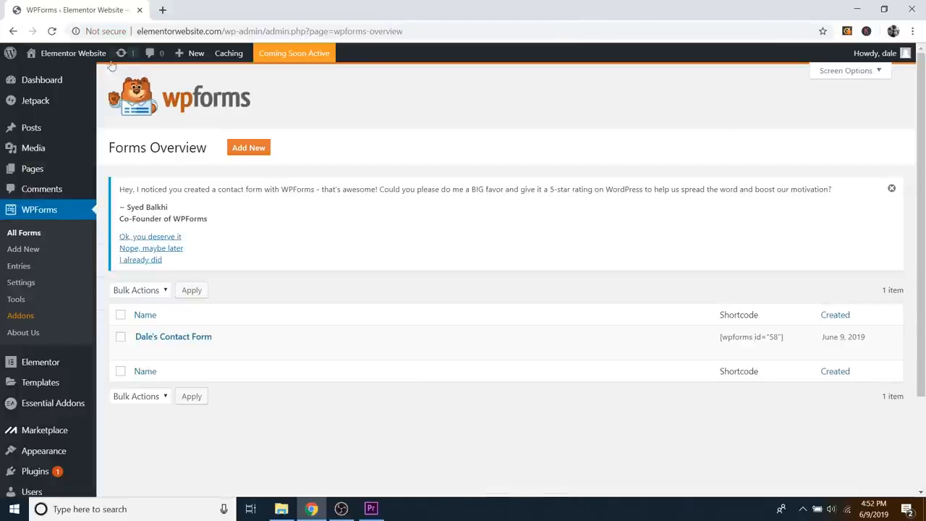
mouse_move(78, 56)
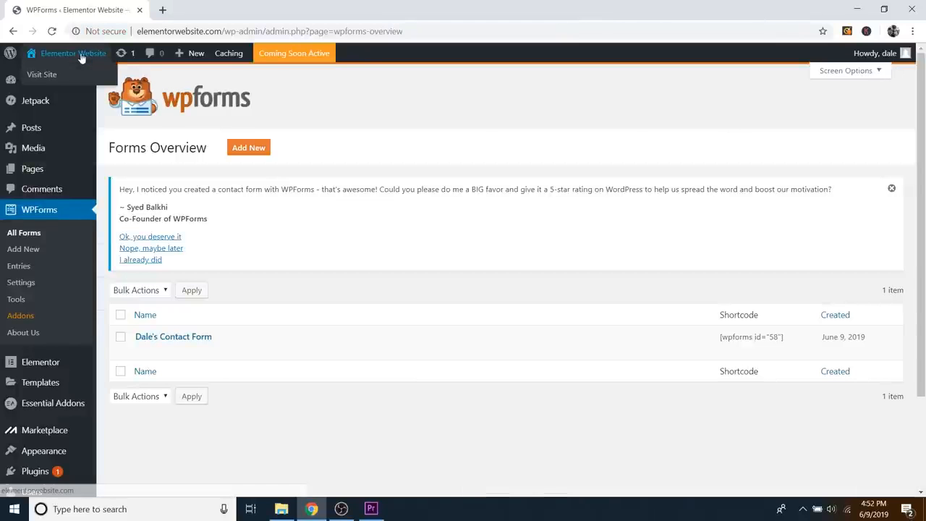
Step: Visit the live site and open the homepage in Elementor at the Get in touch! section
left_click(41, 76)
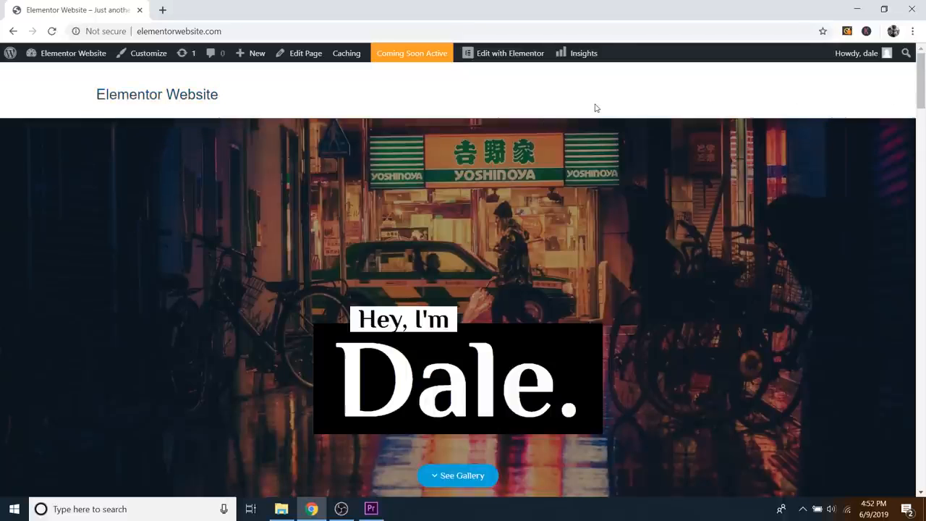
left_click(505, 58)
scroll(626, 196, "down", 4)
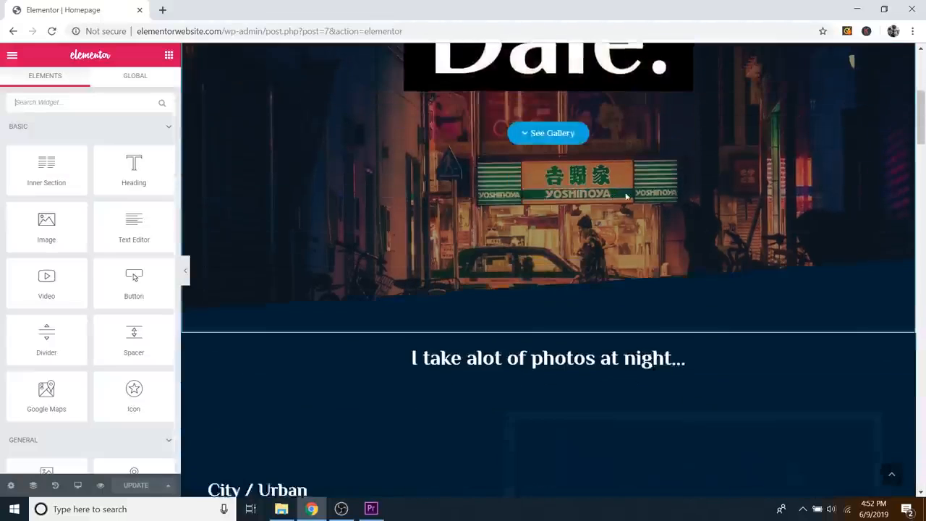
scroll(629, 199, "down", 20)
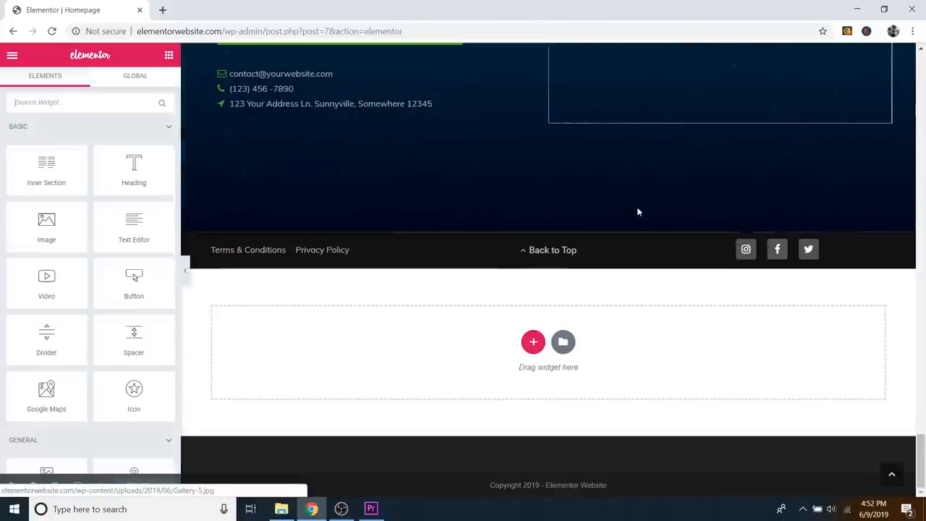
scroll(786, 242, "up", 4)
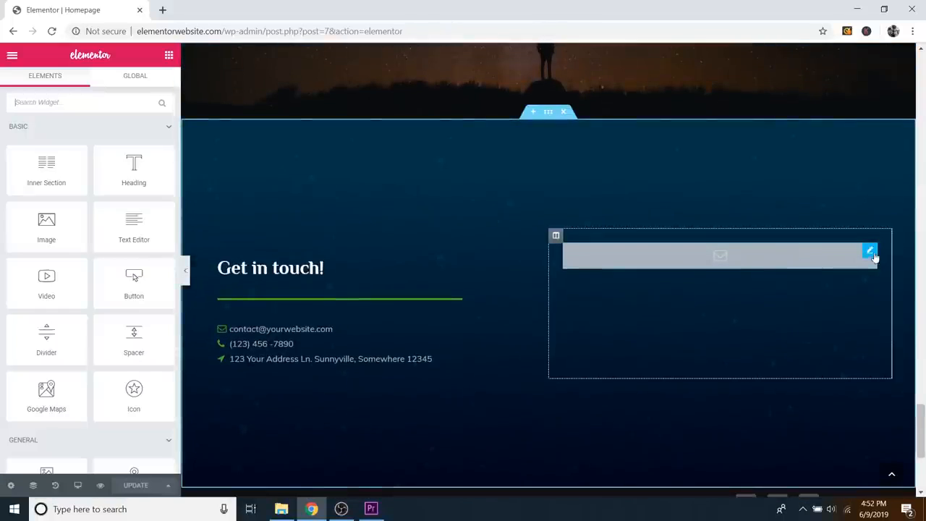
Step: Choose the new contact form in the EA WPForms widget's Select Form list
left_click(871, 254)
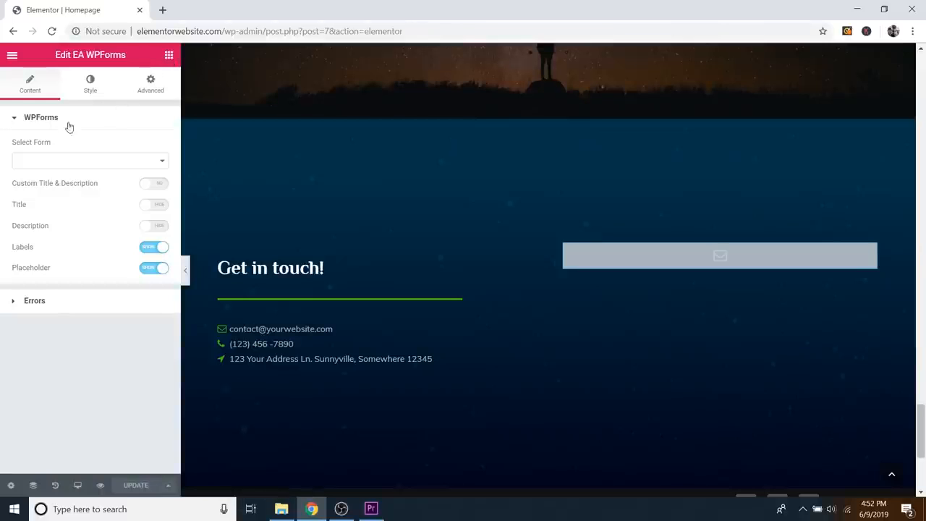
left_click(40, 166)
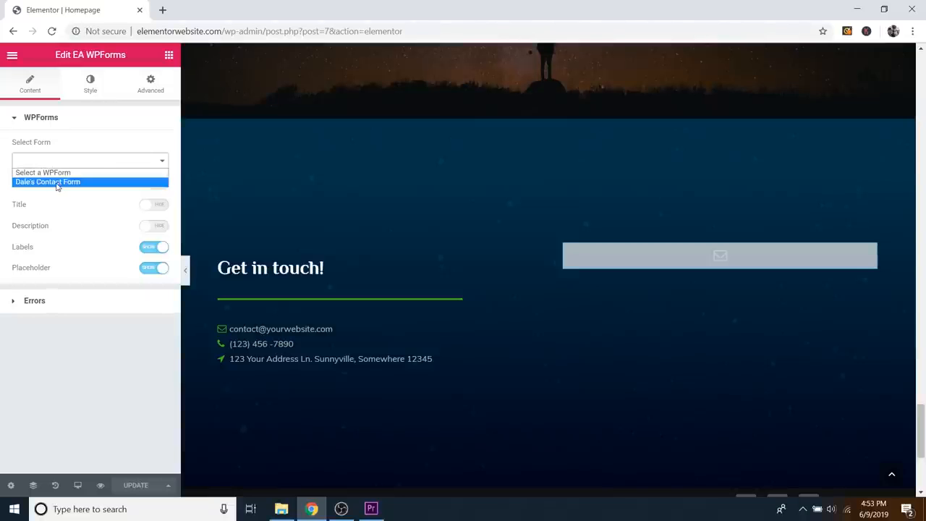
left_click(54, 183)
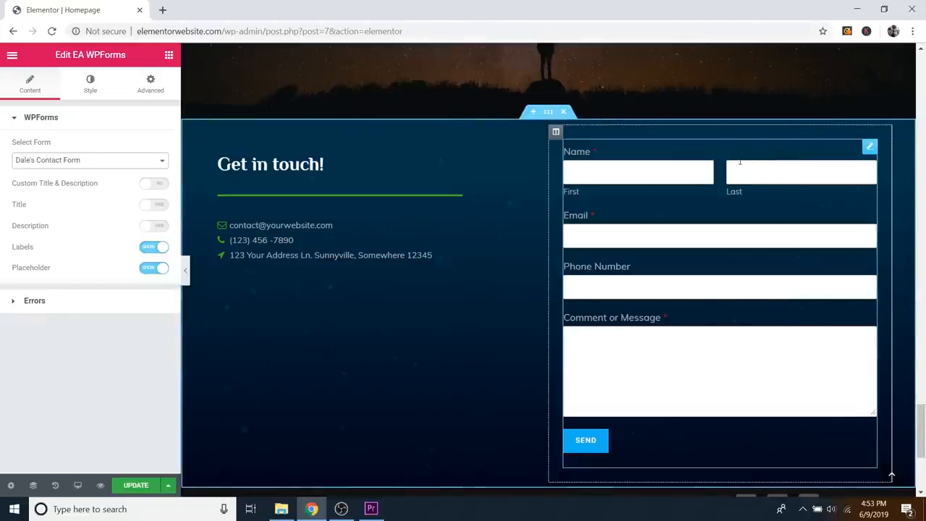
scroll(638, 170, "up", 2)
scroll(651, 181, "down", 3)
scroll(635, 186, "up", 1)
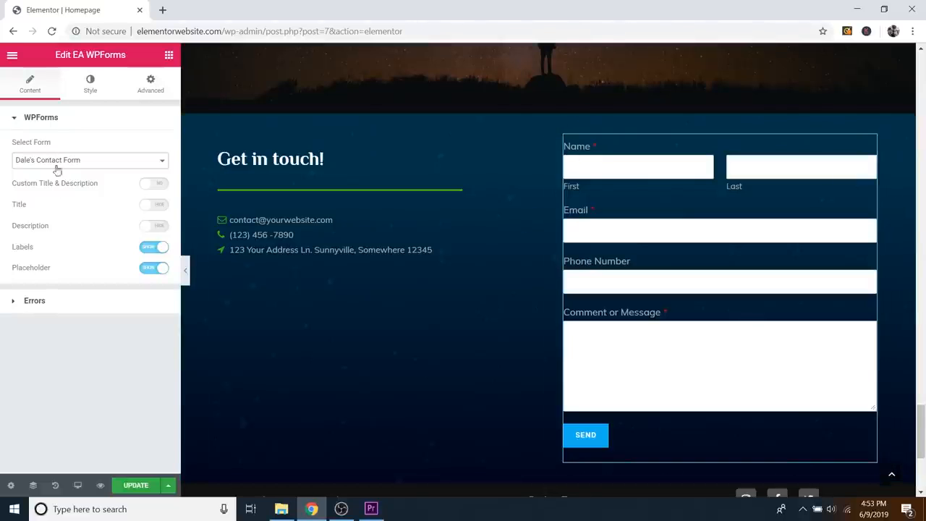
Step: Set the form label colour to grey #b7b7b7 in the widget's Style tab
left_click(91, 85)
scroll(122, 149, "down", 2)
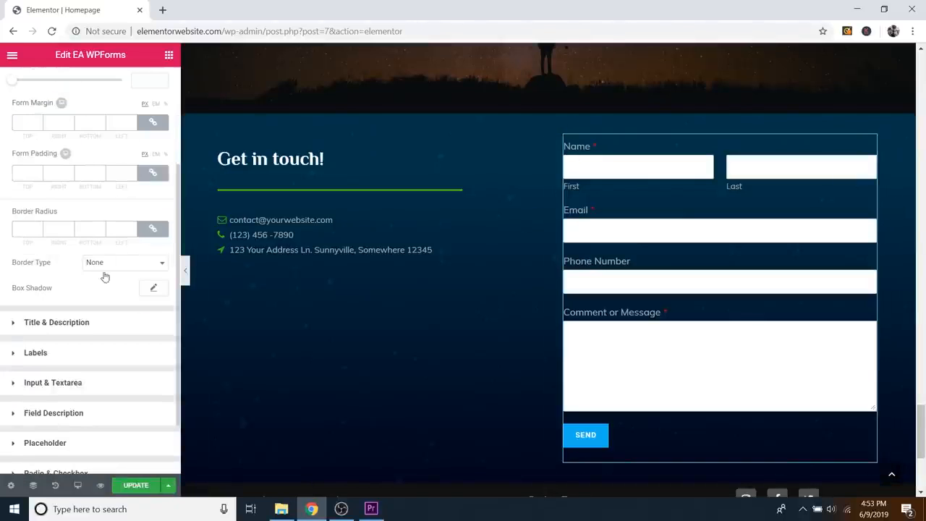
scroll(87, 278, "down", 1)
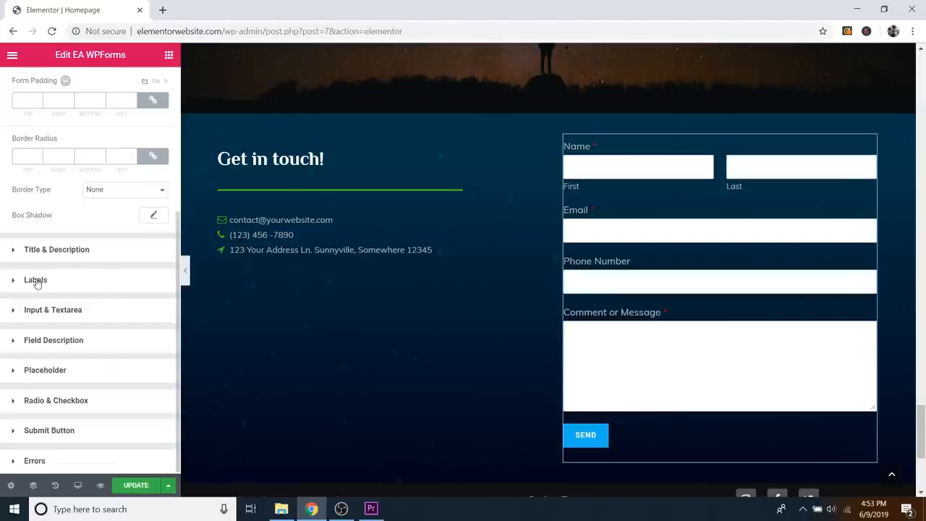
left_click(37, 280)
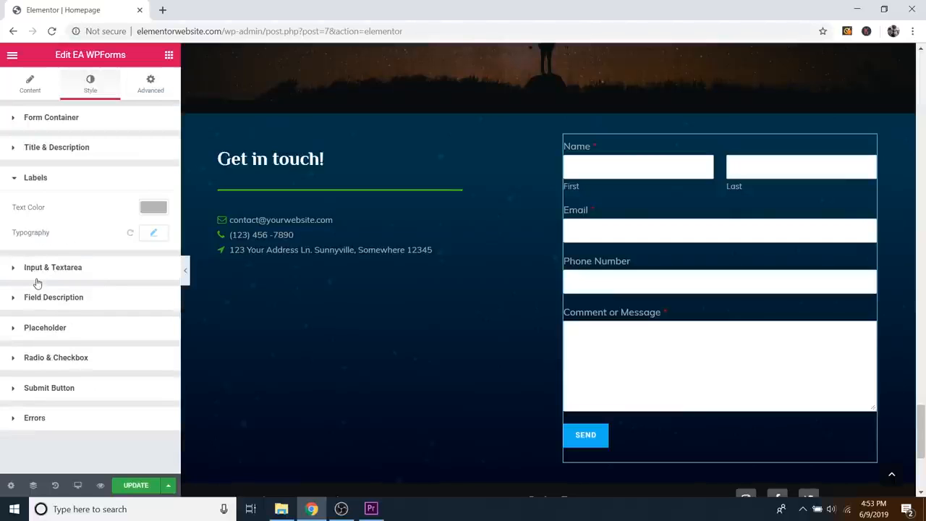
left_click(153, 208)
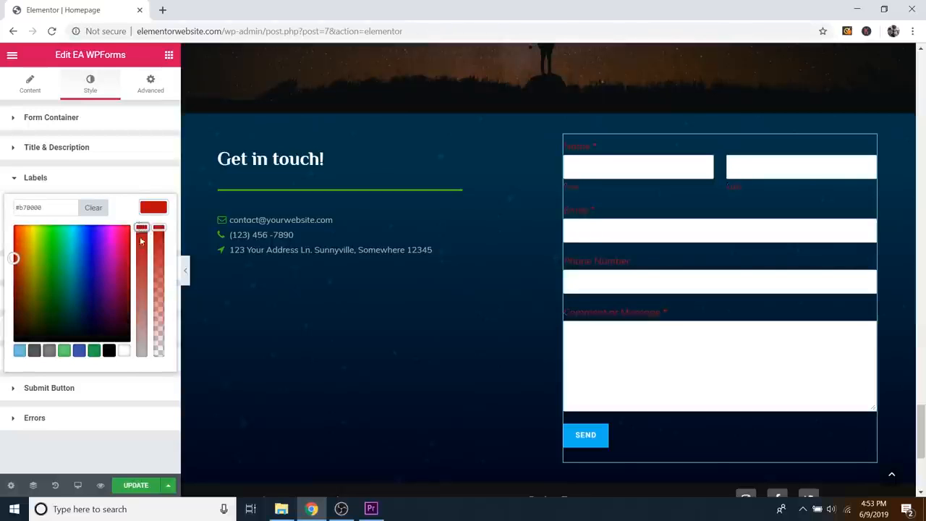
left_click_drag(141, 241, 141, 297)
left_click_drag(92, 256, 69, 258)
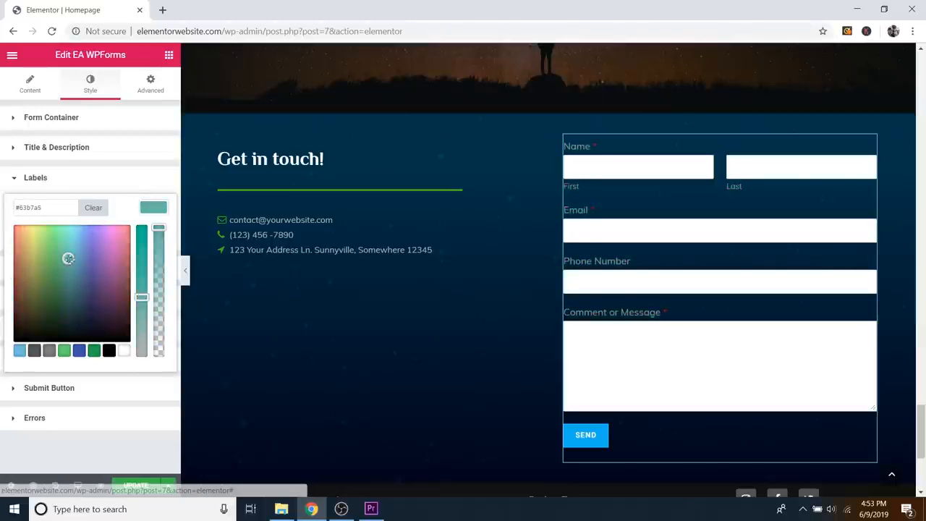
left_click(43, 208)
type("b7b7b7")
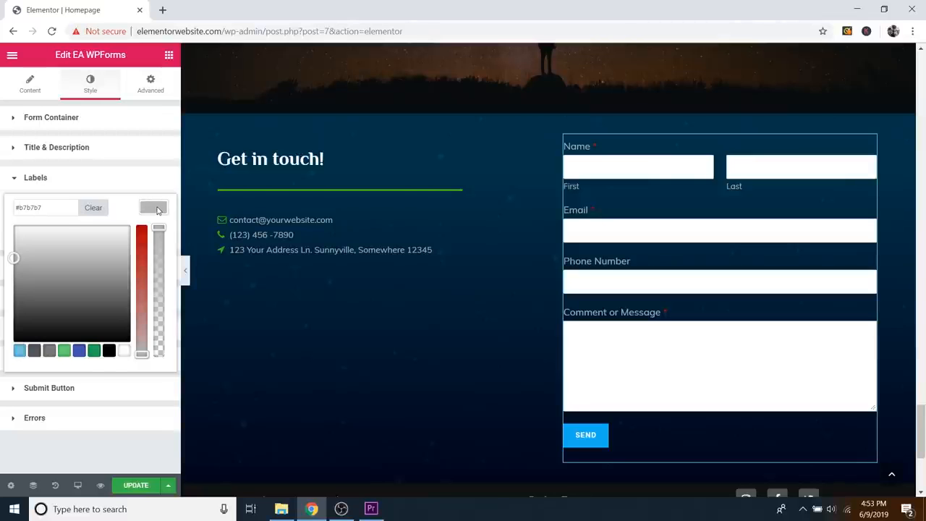
left_click(157, 210)
Step: Set the label typography font family to Philosopher
left_click(153, 234)
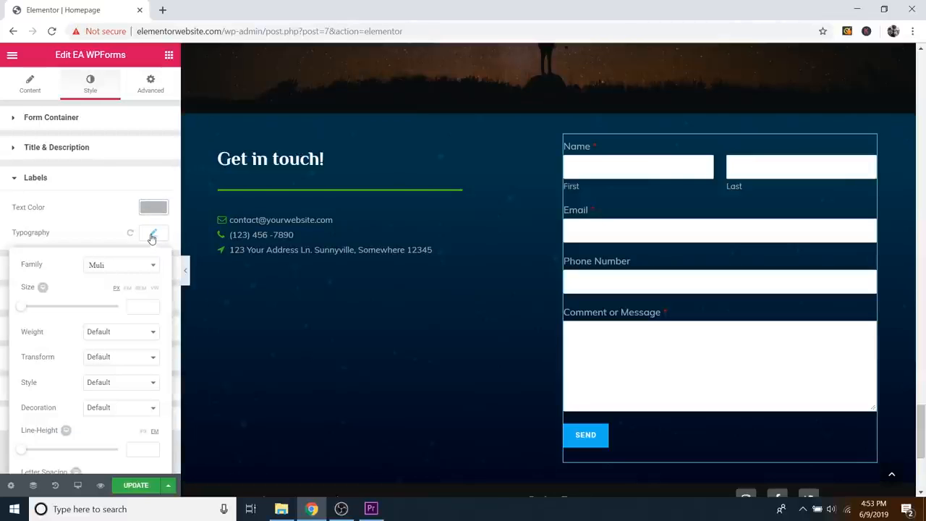
left_click(116, 271)
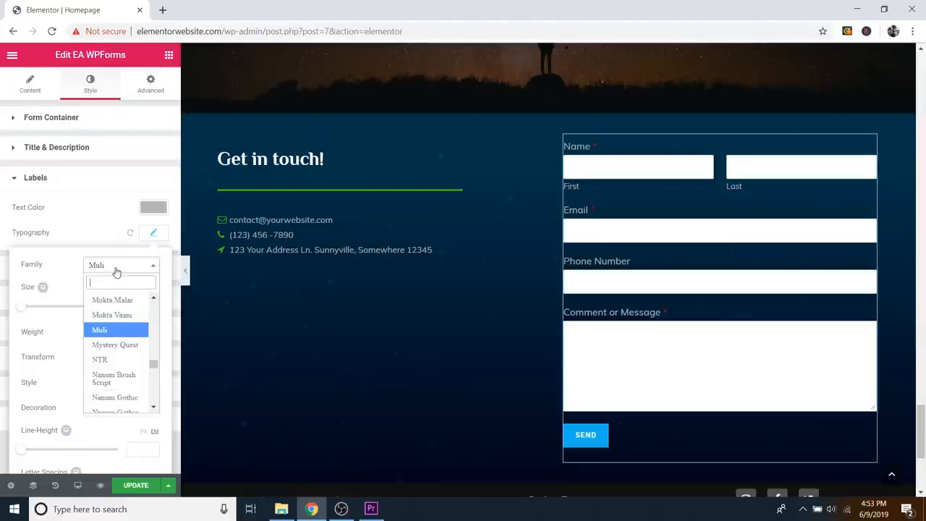
type("phil")
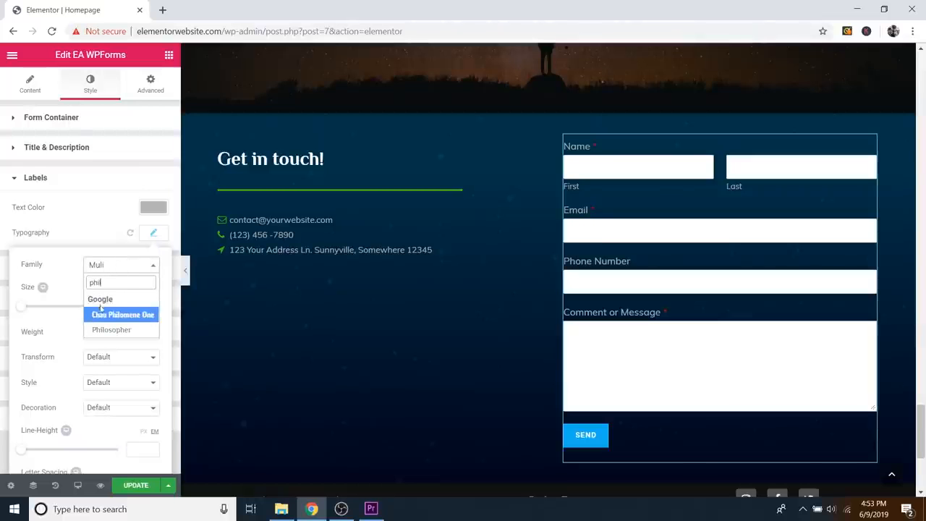
left_click(113, 329)
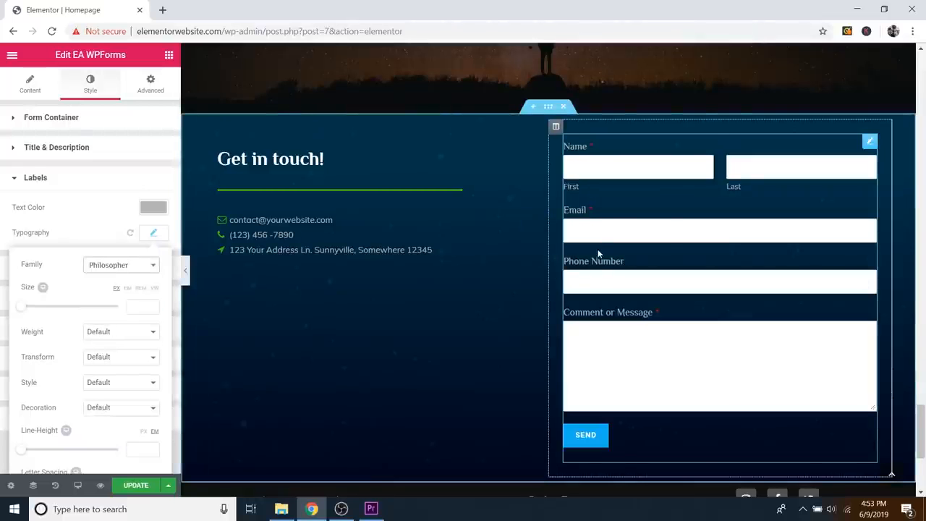
left_click(121, 266)
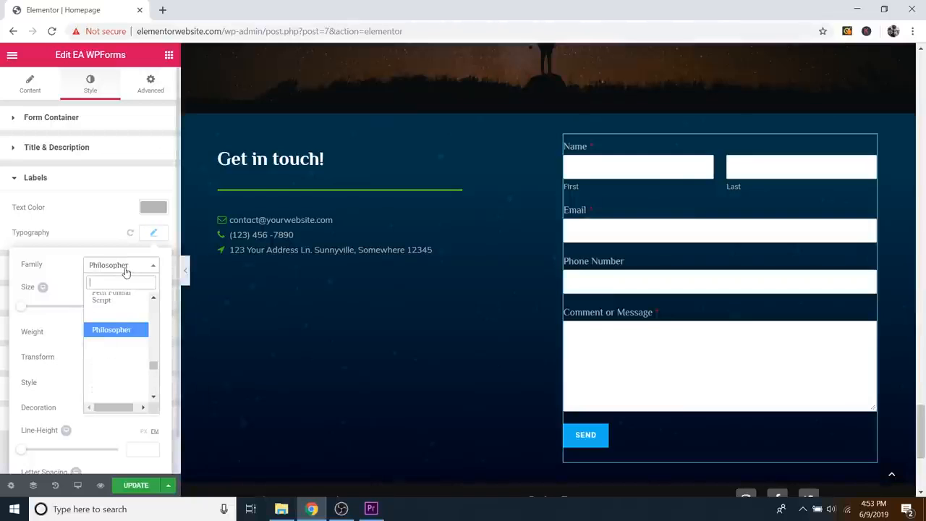
left_click(97, 236)
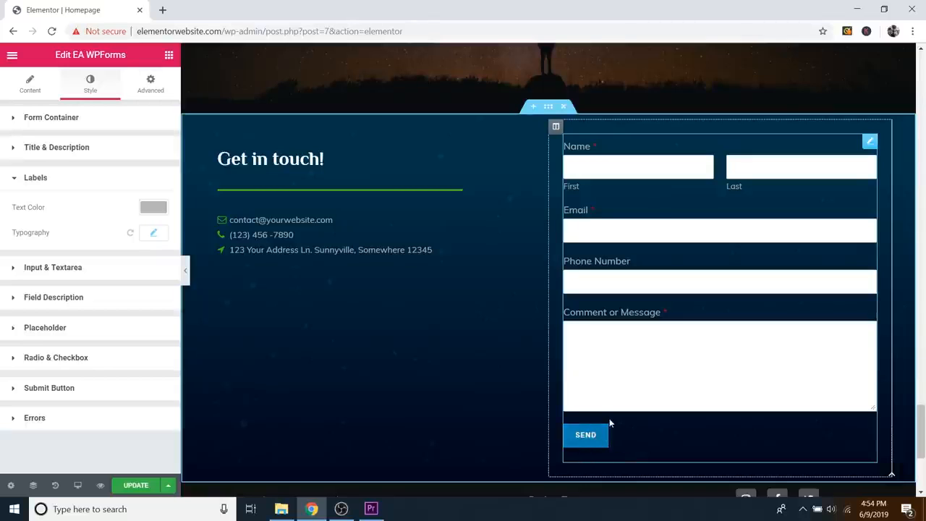
Step: Set the SEND button's normal background colour to teal #098ca3
left_click(49, 388)
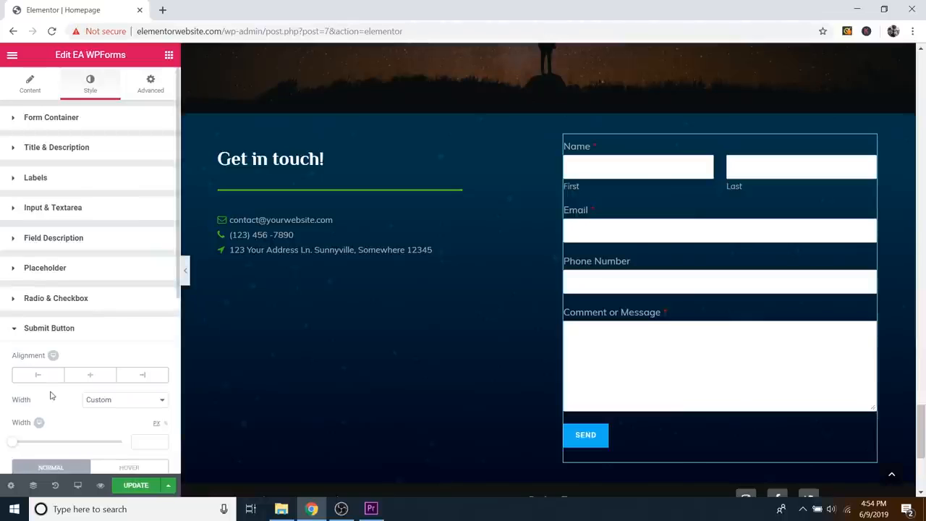
scroll(113, 301, "down", 2)
scroll(107, 334, "down", 1)
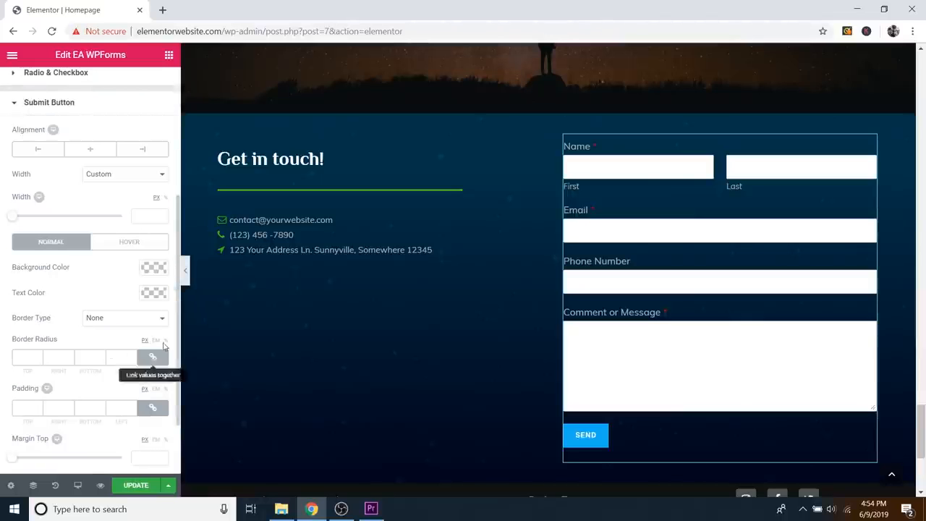
left_click(153, 268)
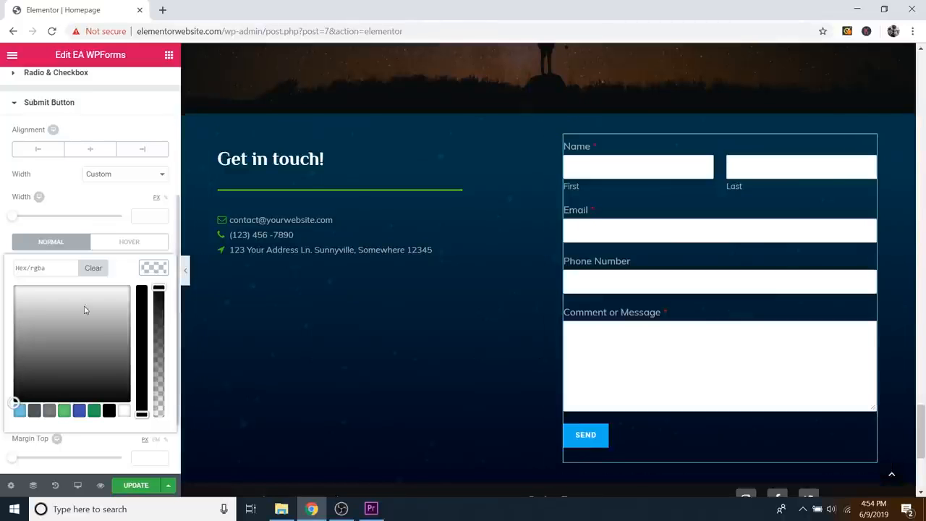
mouse_move(95, 331)
left_mouse_down()
mouse_move(82, 334)
mouse_move(47, 298)
left_mouse_up()
left_click_drag(140, 328, 142, 299)
mouse_move(87, 319)
left_mouse_down()
mouse_move(103, 296)
mouse_move(62, 296)
mouse_move(39, 314)
mouse_move(68, 309)
mouse_move(76, 327)
left_mouse_up()
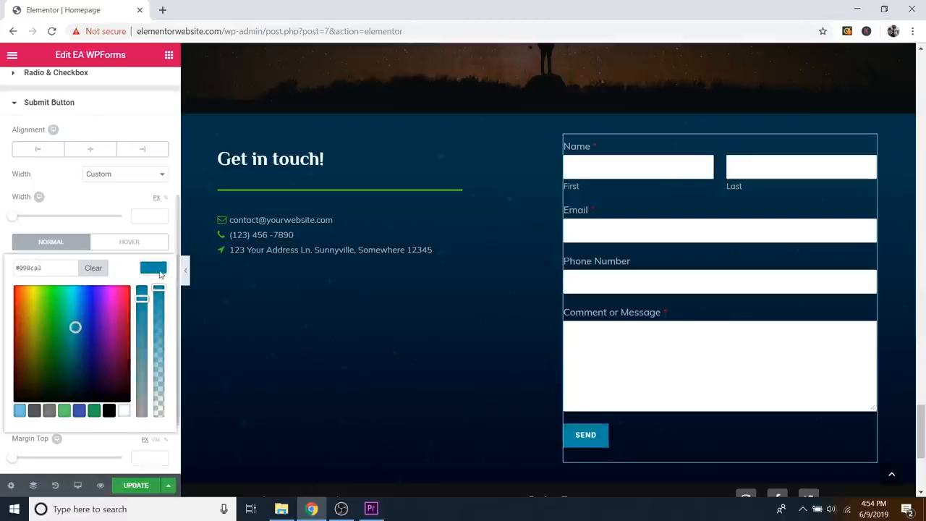
left_click(194, 274)
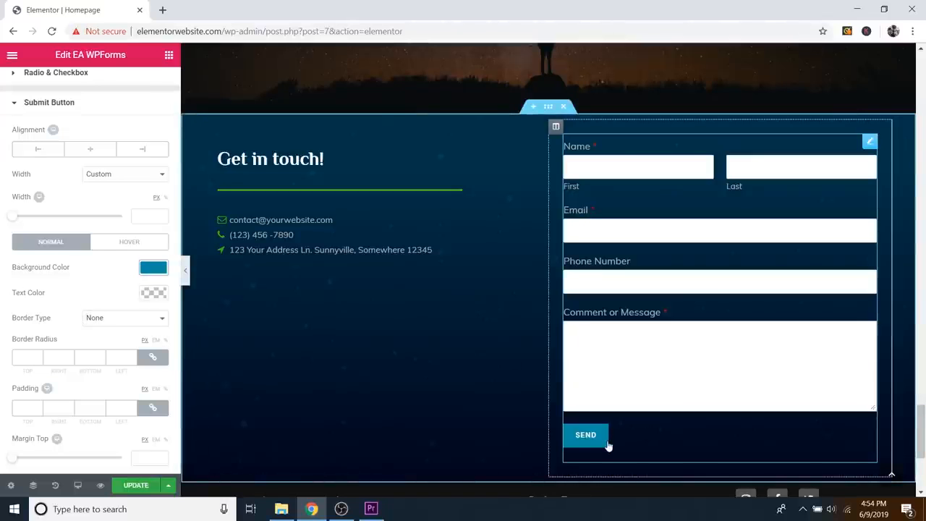
Step: Give the SEND button a dark blue #014070 background on hover
left_click(119, 245)
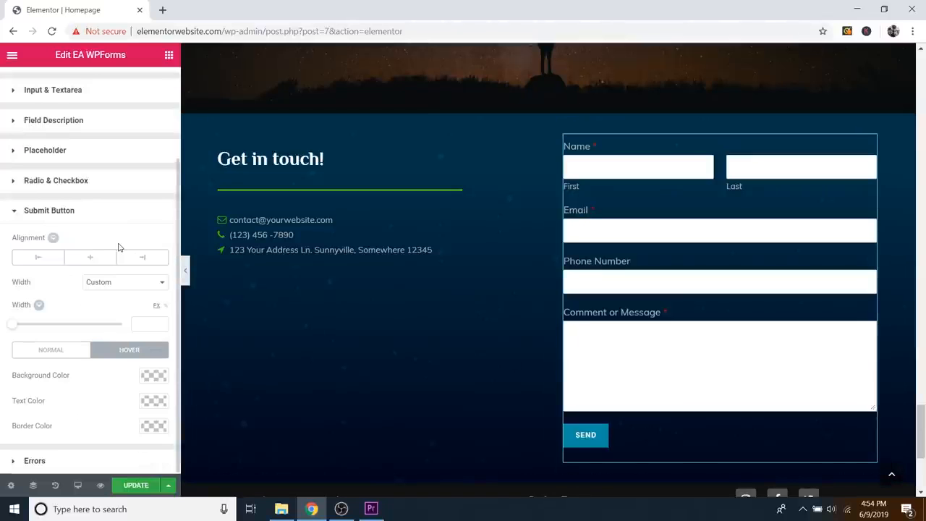
left_click(152, 376)
scroll(118, 417, "down", 1)
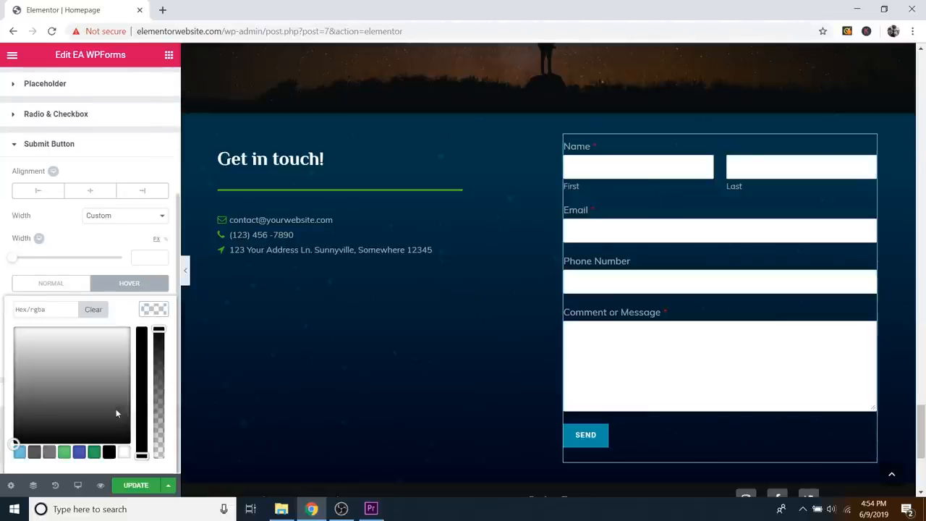
left_click(78, 452)
left_click_drag(85, 359, 80, 391)
left_click_drag(141, 348, 143, 339)
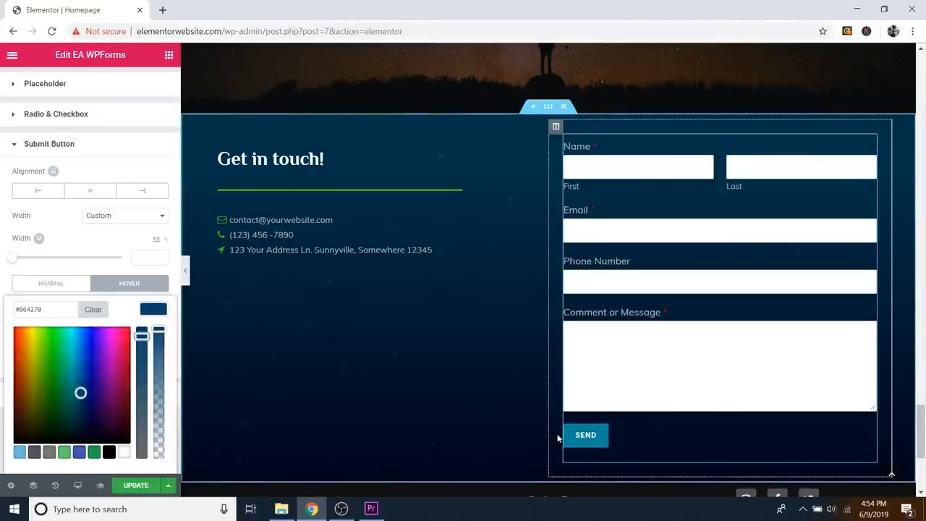
left_click(155, 309)
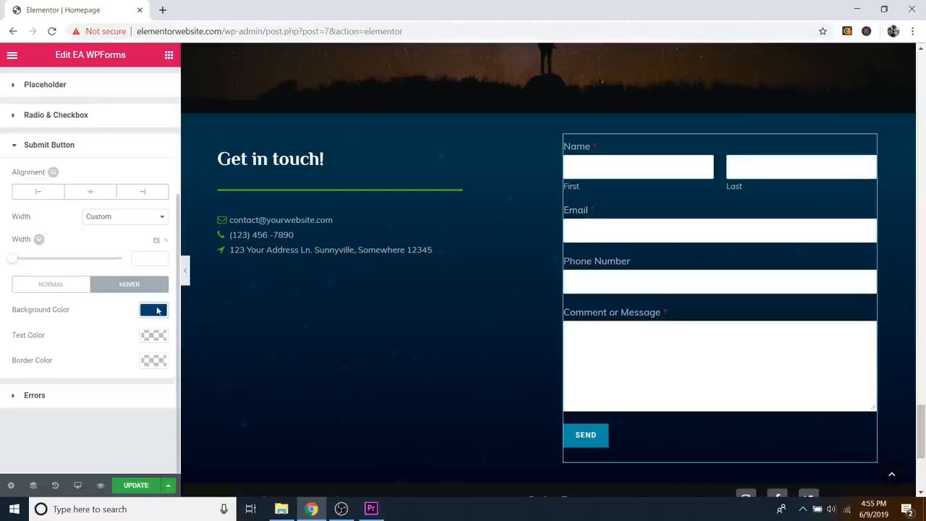
scroll(444, 321, "down", 2)
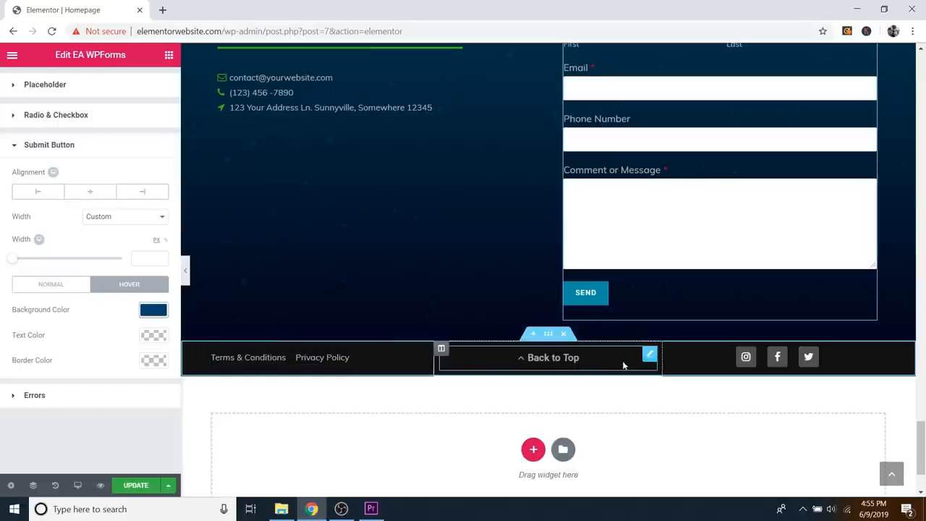
Step: Assign CSS ID 'top' to the hero section and confirm Back to Top links to #top
left_click(555, 358)
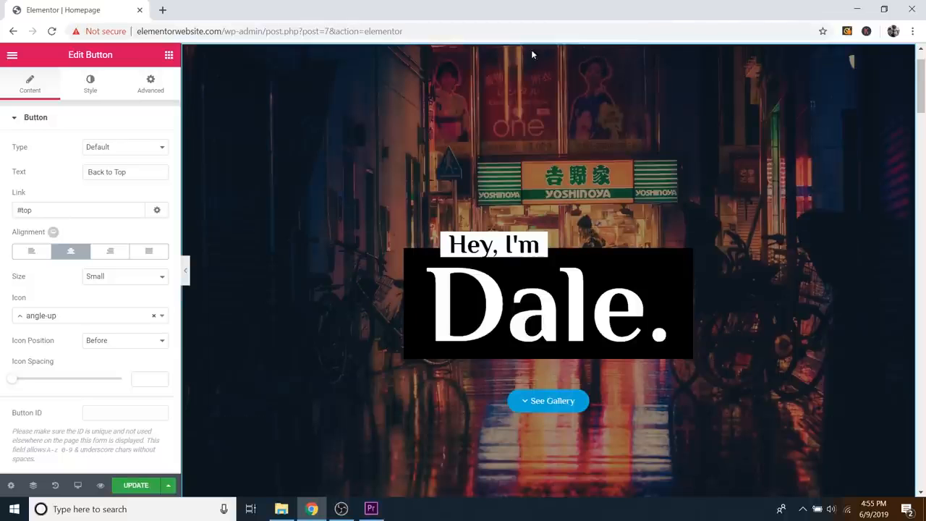
scroll(571, 213, "up", 1)
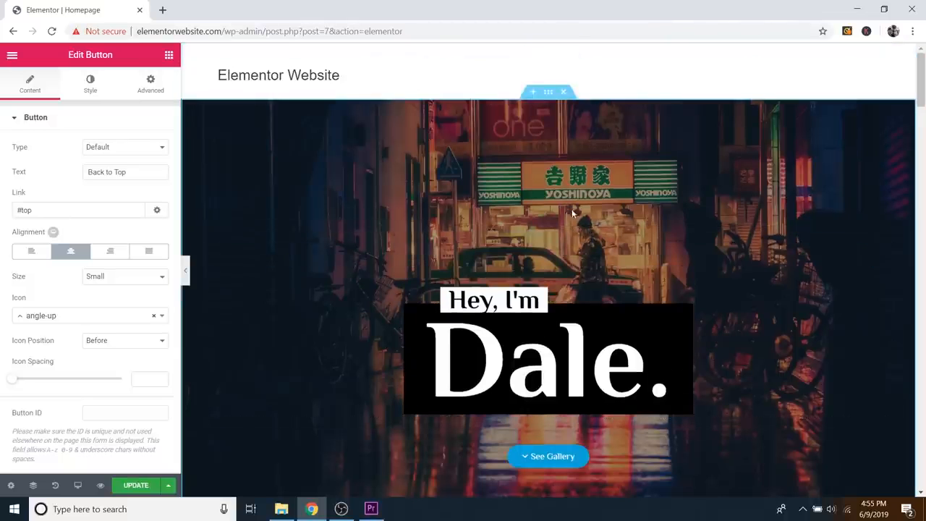
left_click(549, 92)
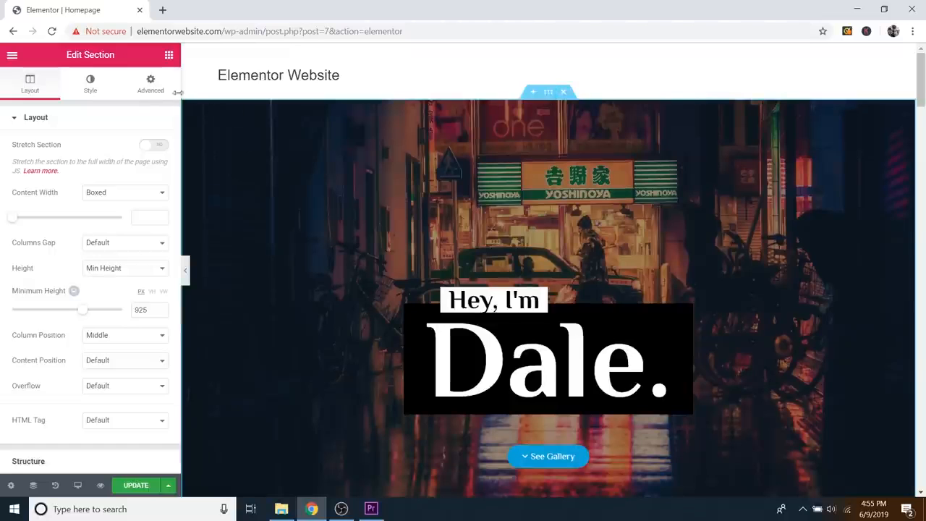
left_click(152, 85)
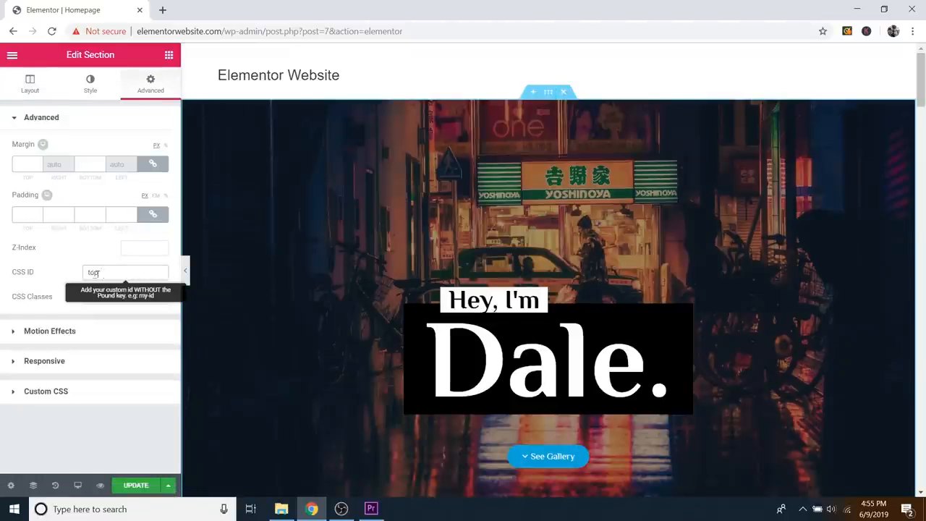
scroll(642, 378, "down", 20)
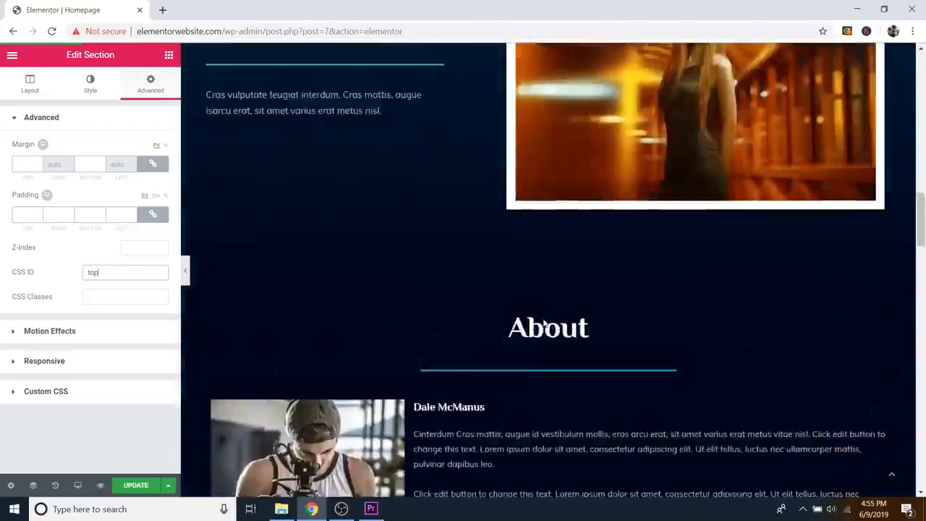
scroll(643, 378, "down", 10)
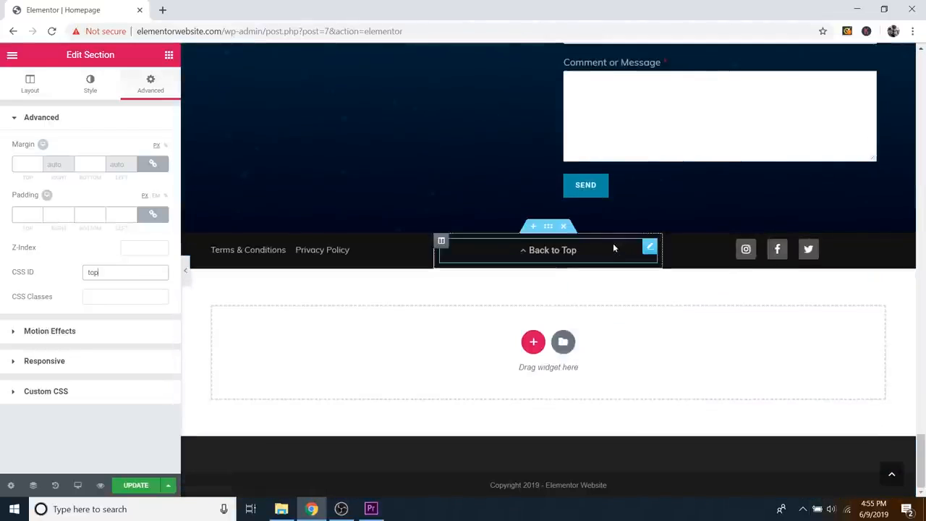
left_click(651, 249)
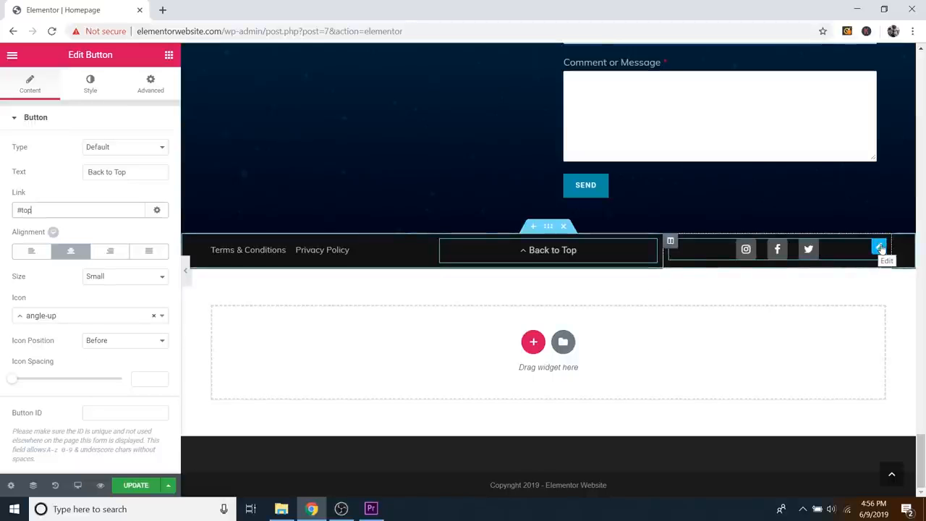
scroll(830, 325, "up", 1)
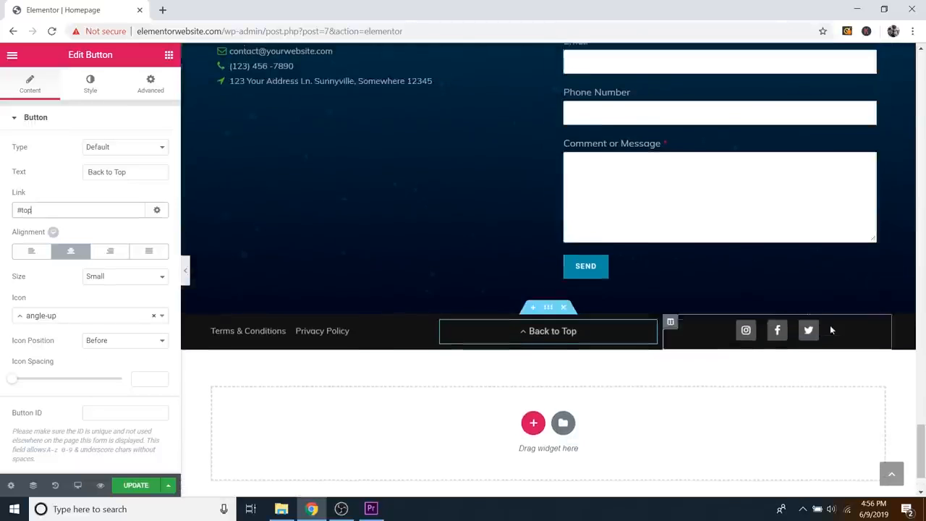
scroll(829, 333, "up", 10)
scroll(671, 251, "up", 1)
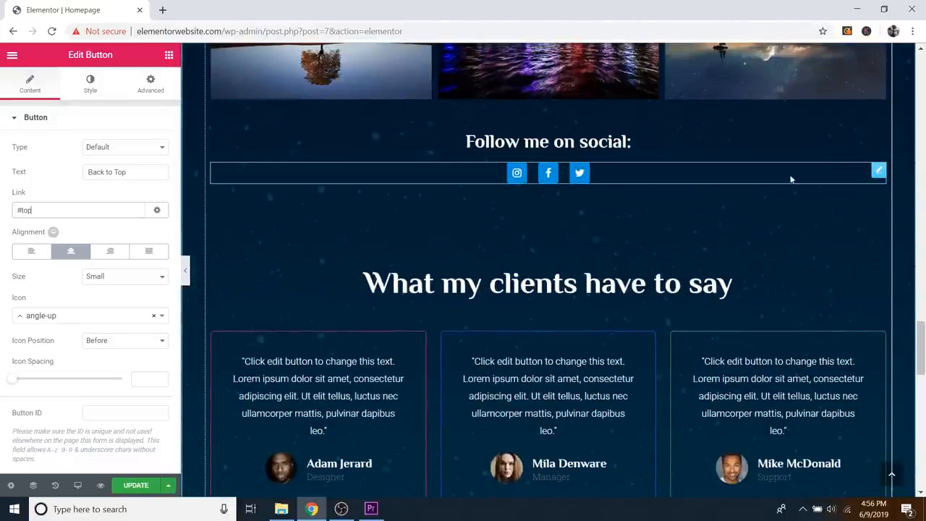
right_click(880, 172)
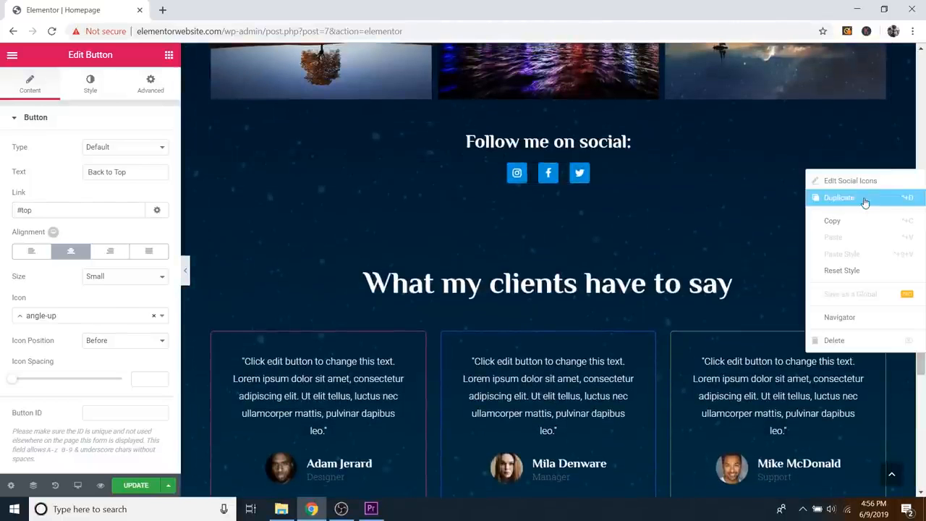
left_click(868, 197)
left_click_drag(872, 207, 807, 334)
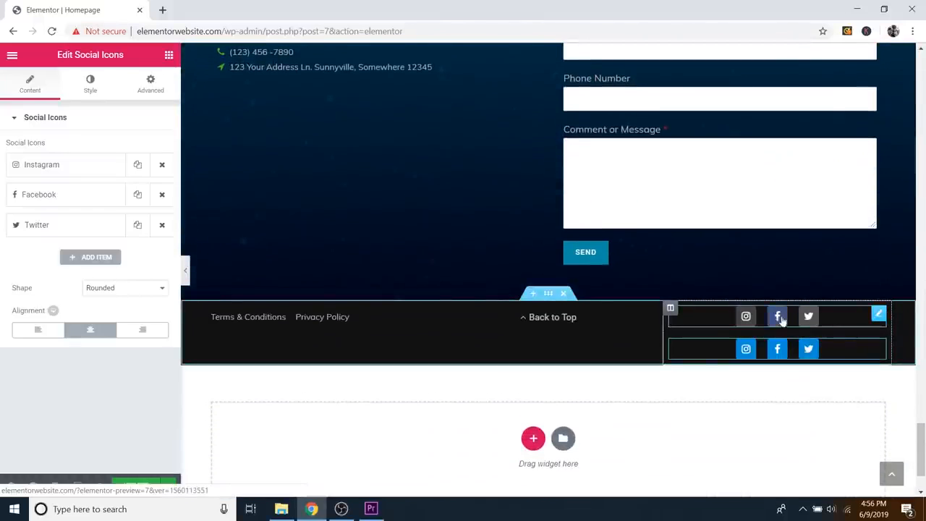
mouse_move(879, 317)
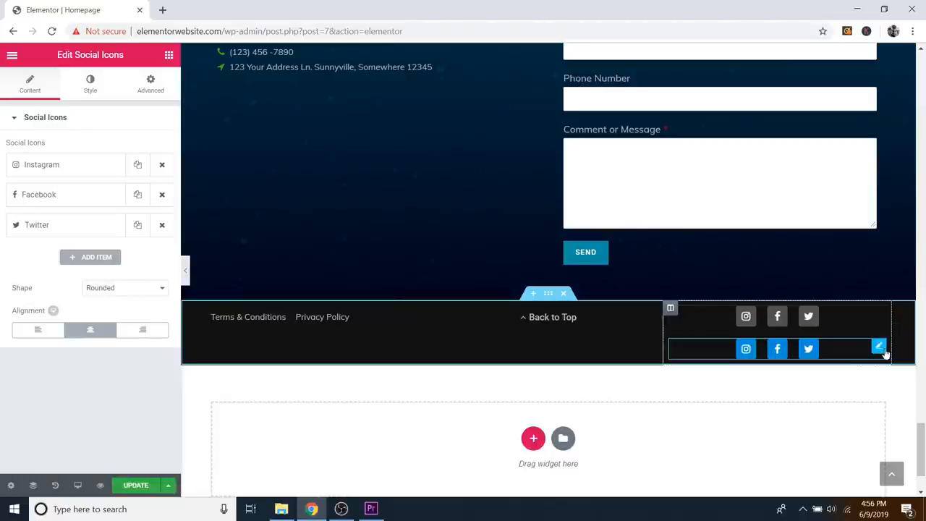
right_click(880, 350)
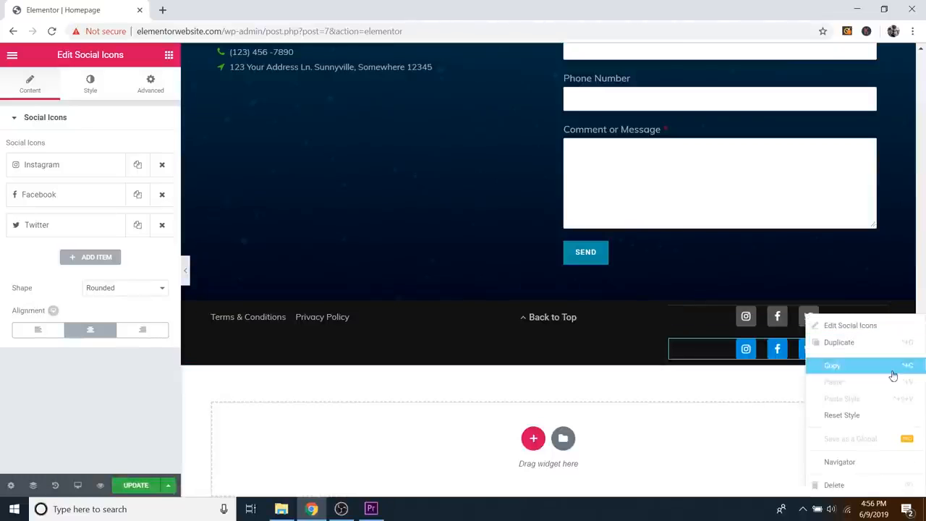
left_click(834, 484)
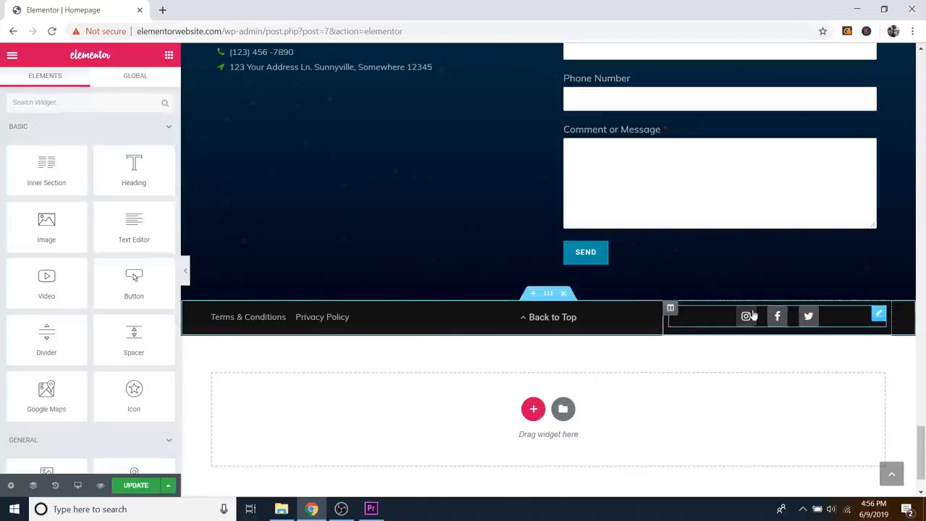
scroll(821, 304, "up", 2)
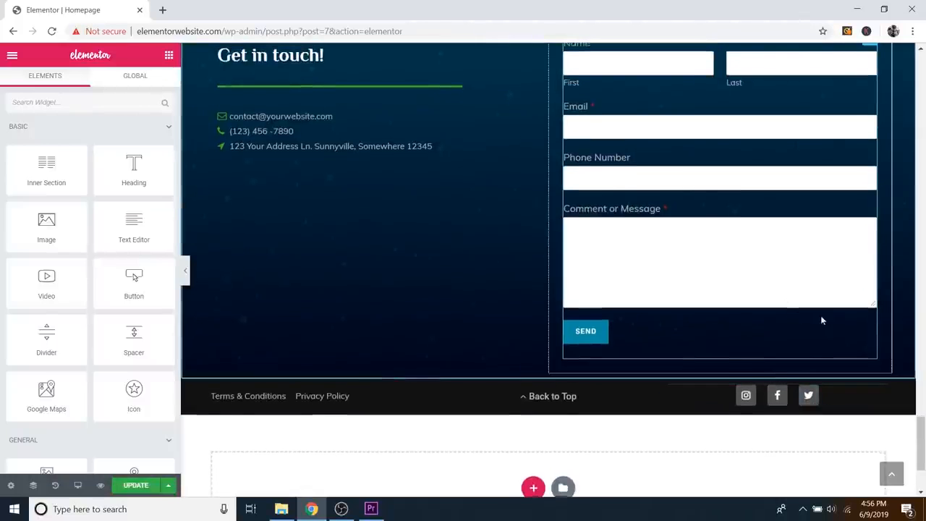
scroll(803, 326, "down", 1)
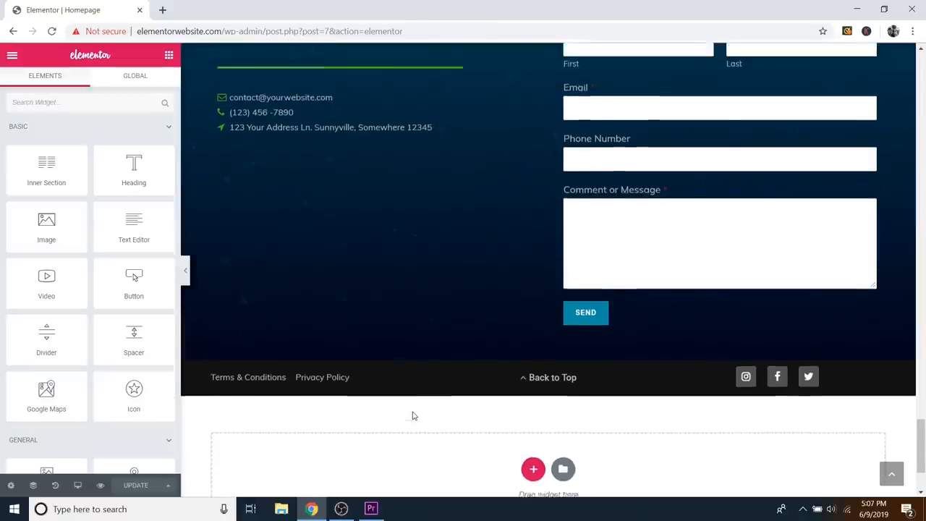
scroll(414, 412, "up", 10)
scroll(417, 411, "up", 10)
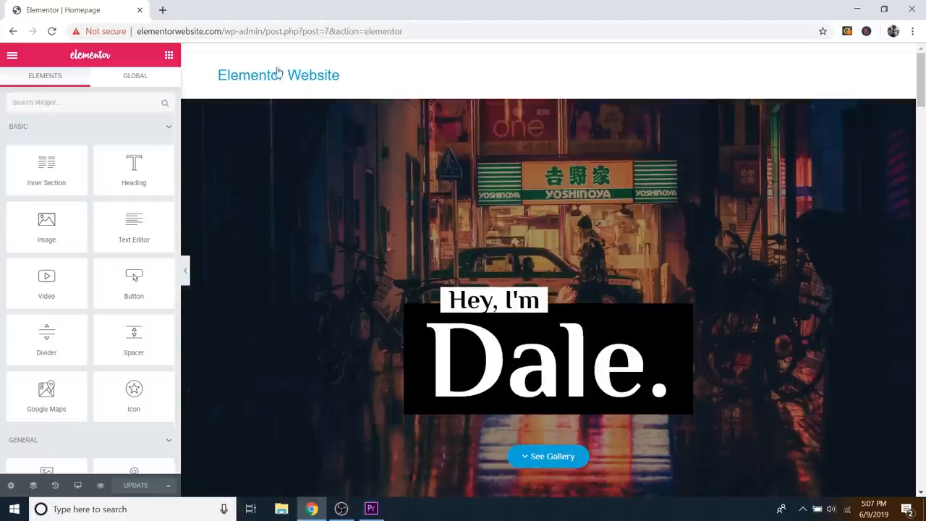
left_click(162, 12)
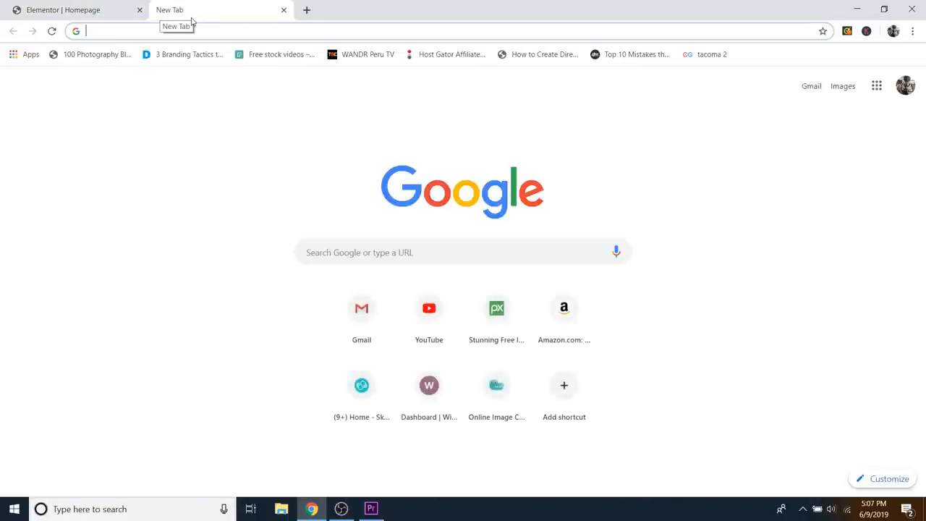
Step: Load logomakr.com in the new tab and dismiss its intro video
type("logomakr.")
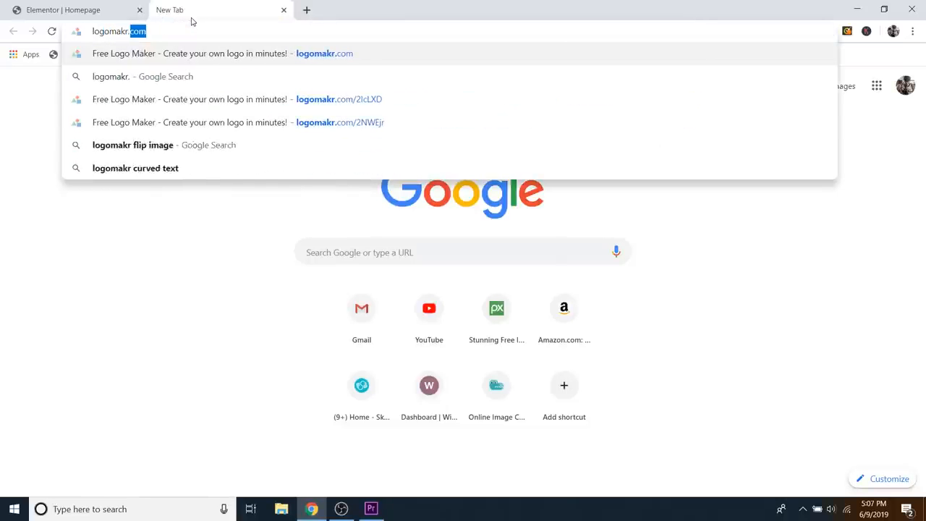
key("Right")
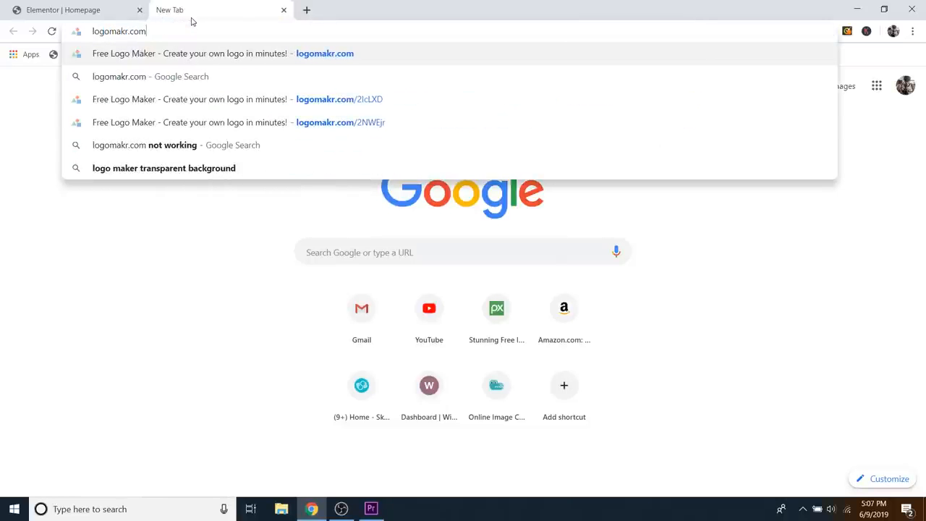
key("Return")
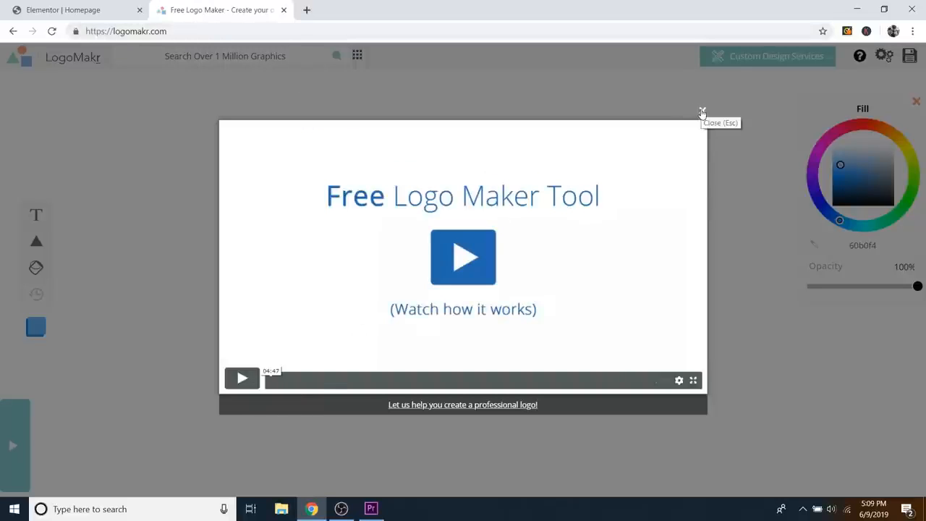
left_click(702, 112)
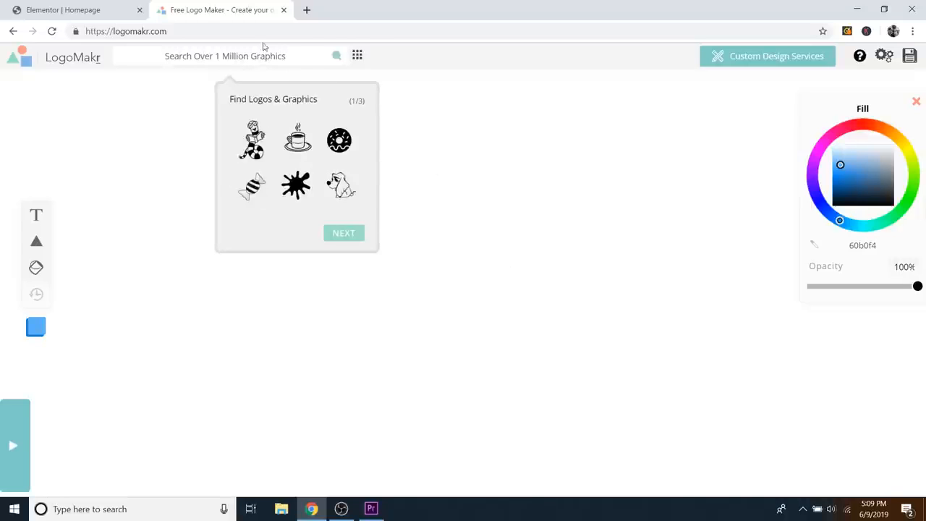
Step: Look over the Elementor homepage editor, then return to the LogoMakr tab
left_click(64, 9)
scroll(737, 293, "down", 1)
scroll(737, 292, "down", 10)
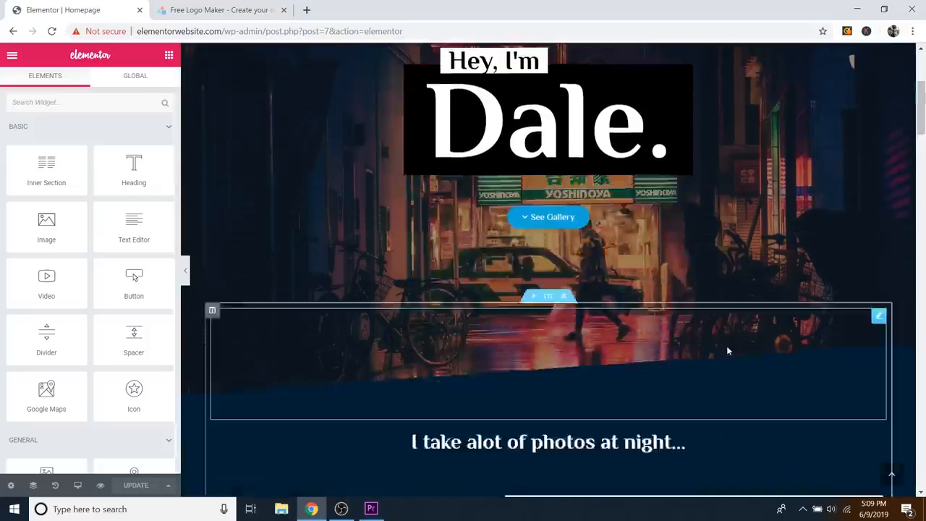
scroll(643, 246, "down", 6)
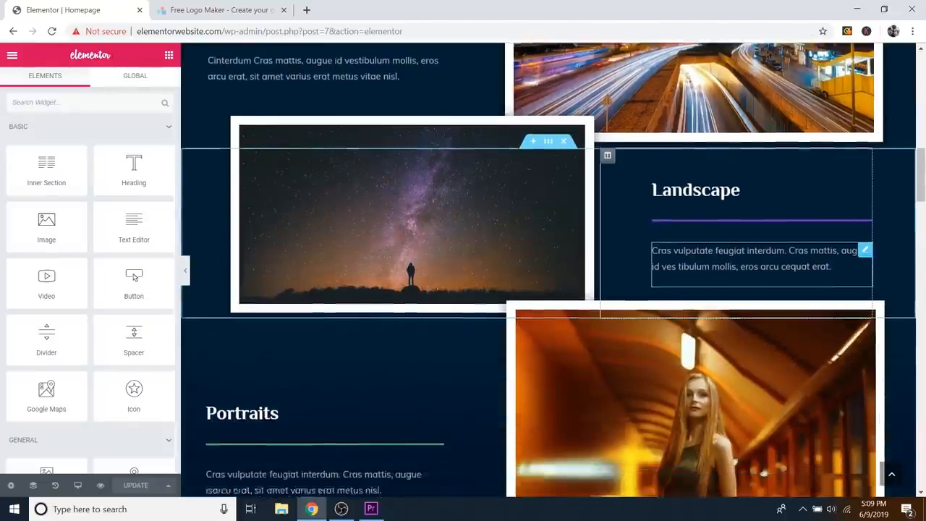
scroll(644, 274, "up", 2)
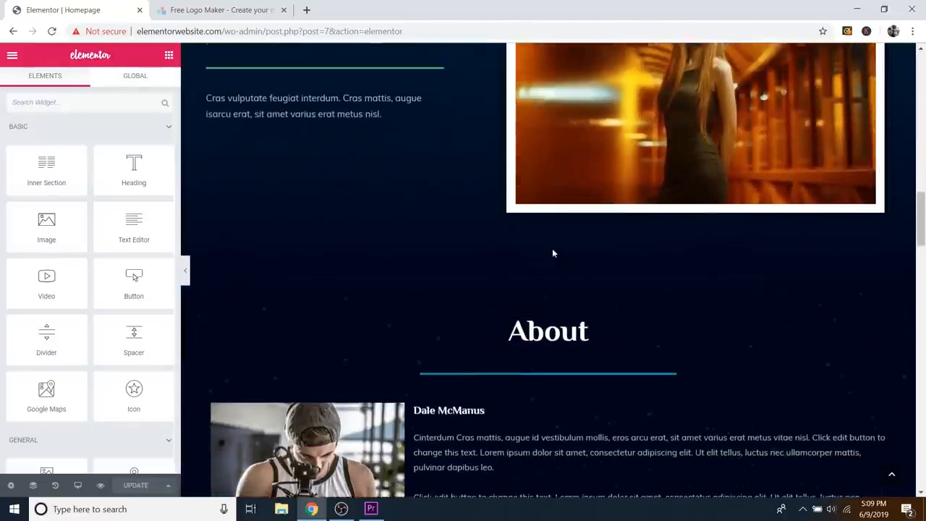
left_click(202, 9)
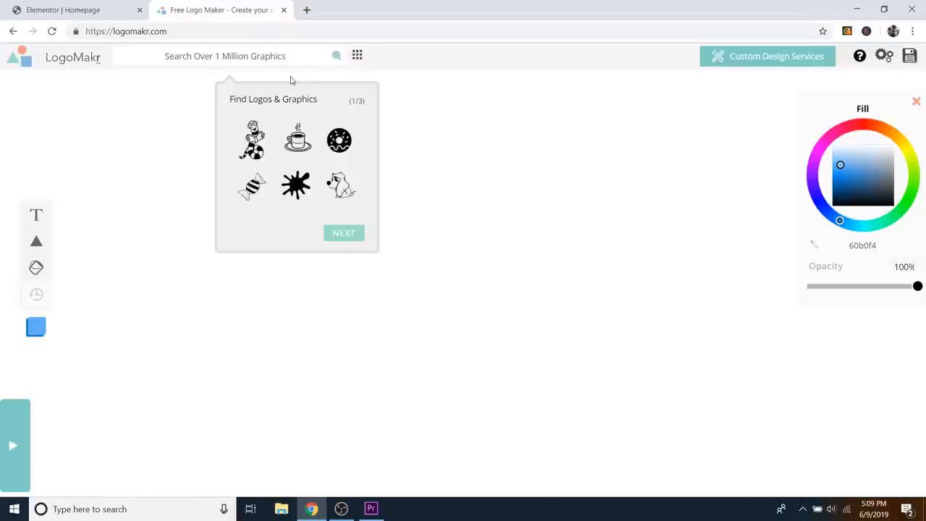
Step: Search the graphics library for 'owl' and add a round black owl to the canvas
left_click(255, 56)
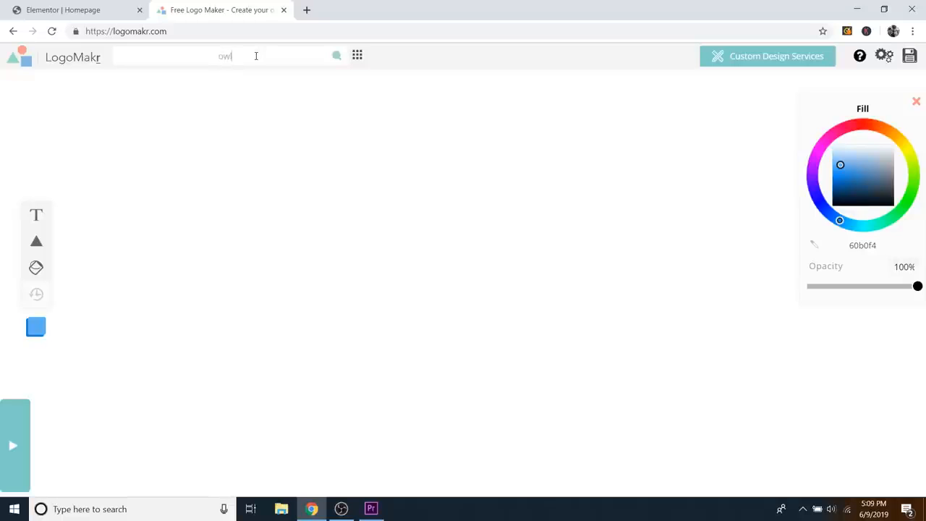
type("owl")
key("Return")
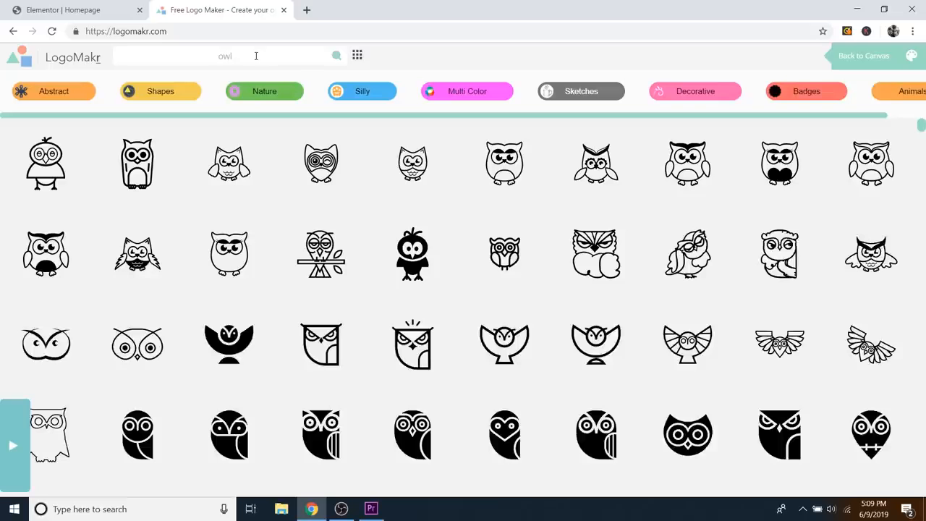
scroll(678, 222, "down", 4)
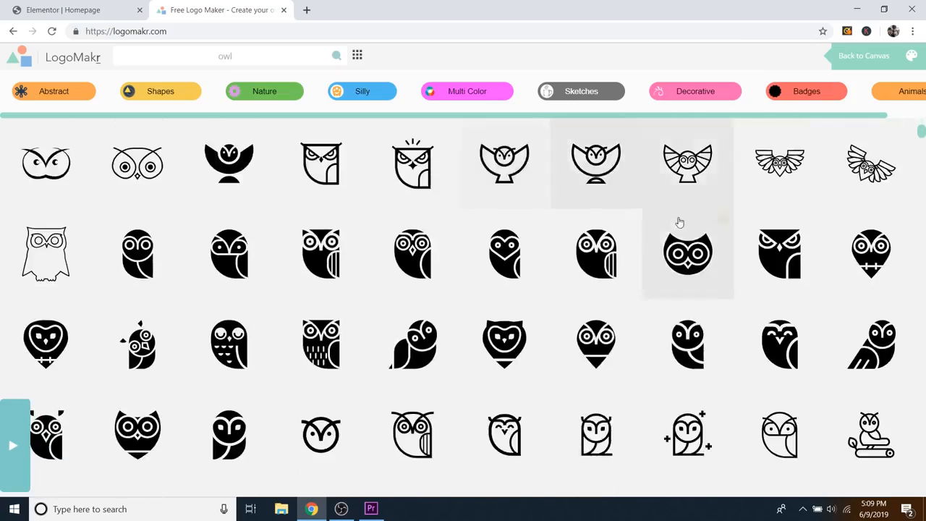
scroll(672, 266, "down", 10)
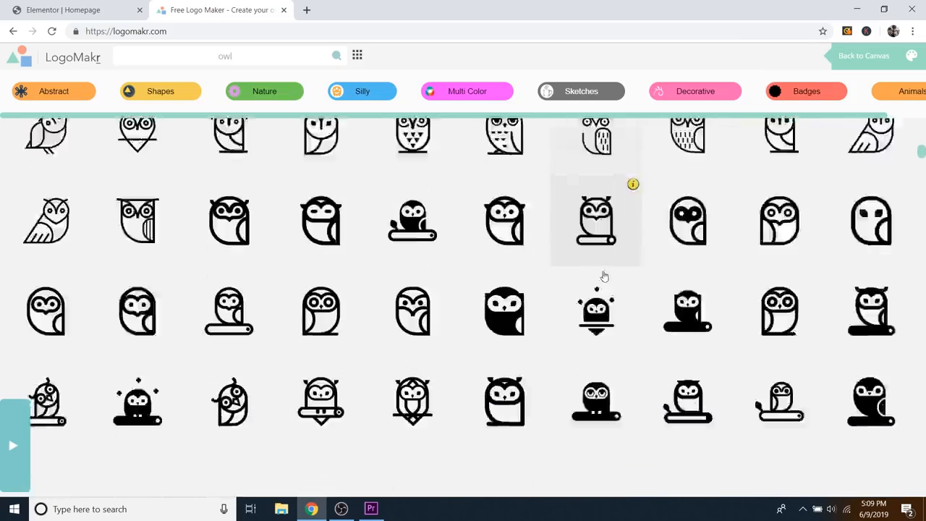
left_click_drag(922, 161, 921, 246)
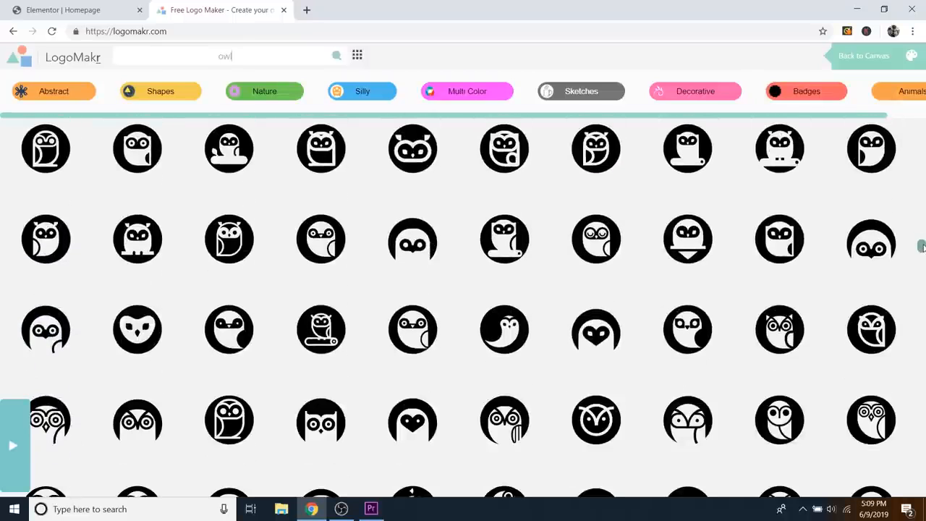
scroll(750, 252, "down", 3)
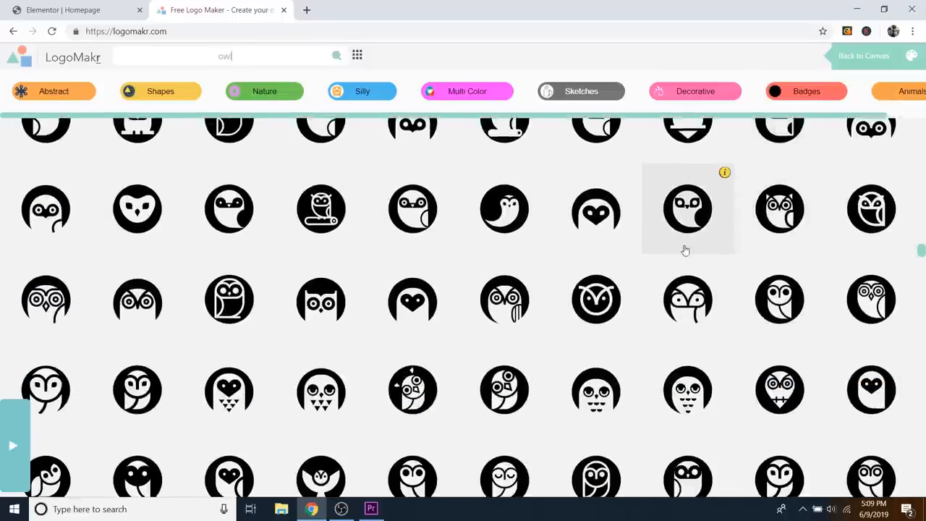
scroll(571, 239, "down", 1)
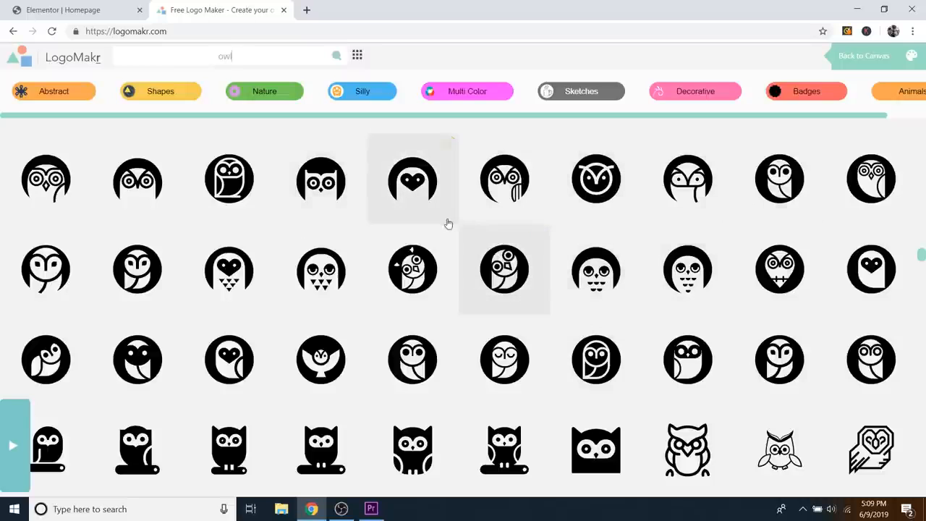
left_click(332, 189)
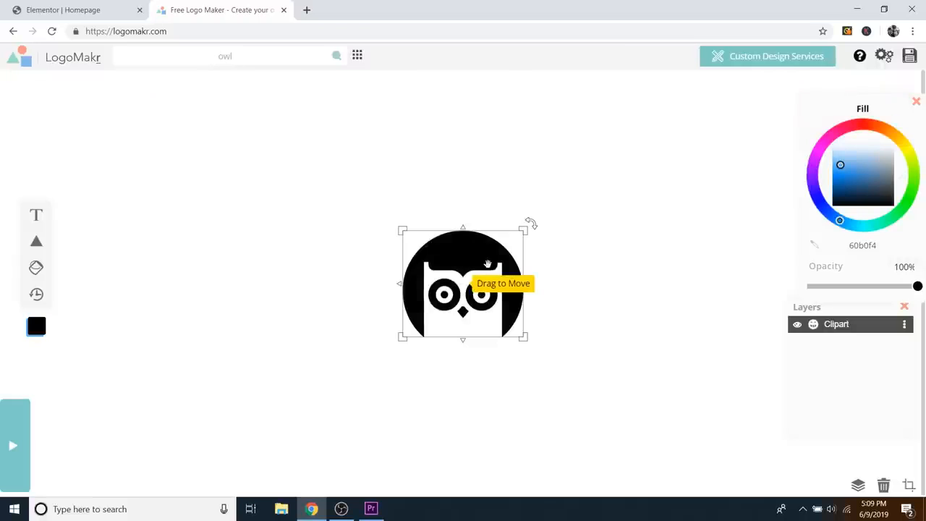
Step: Resize the owl to about 137 by 121 px and place it near the left edge
left_click_drag(480, 261, 256, 260)
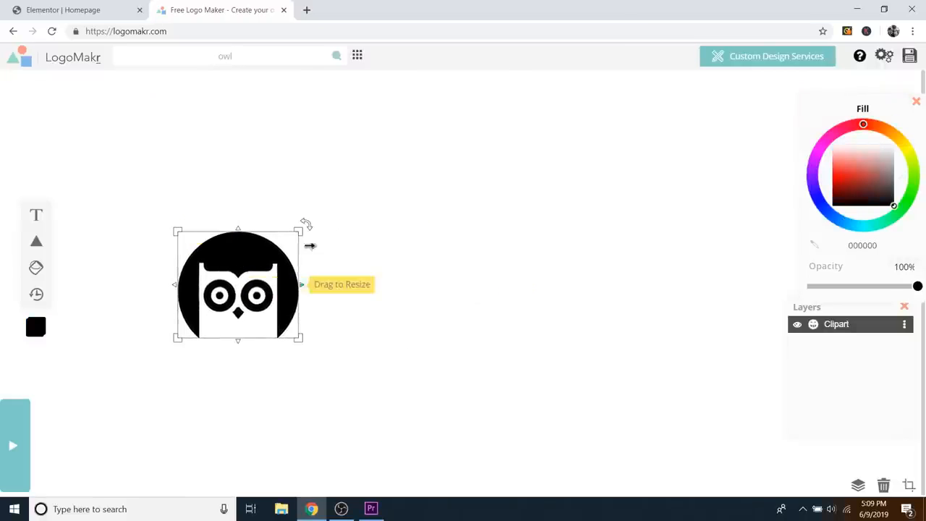
left_click_drag(296, 231, 309, 223)
left_click_drag(271, 250, 207, 250)
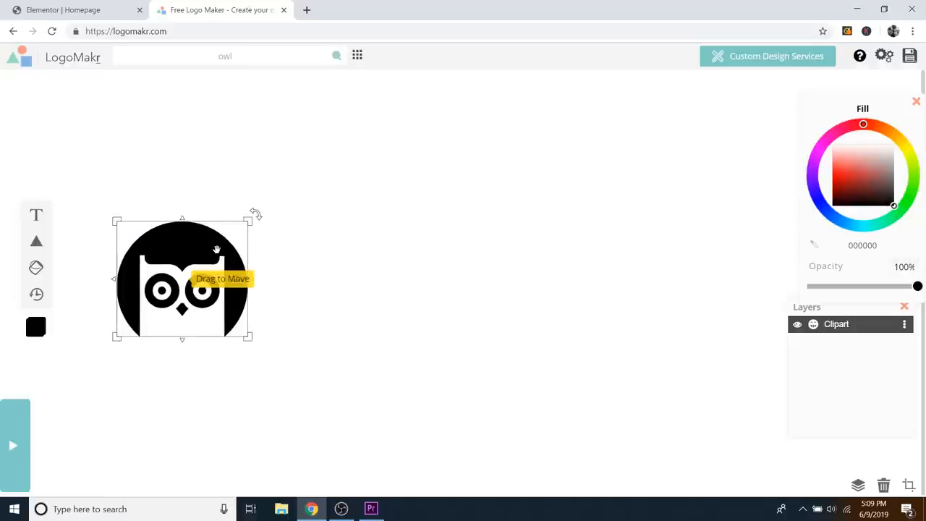
mouse_move(250, 217)
left_mouse_down()
mouse_move(198, 262)
mouse_move(247, 216)
left_mouse_up()
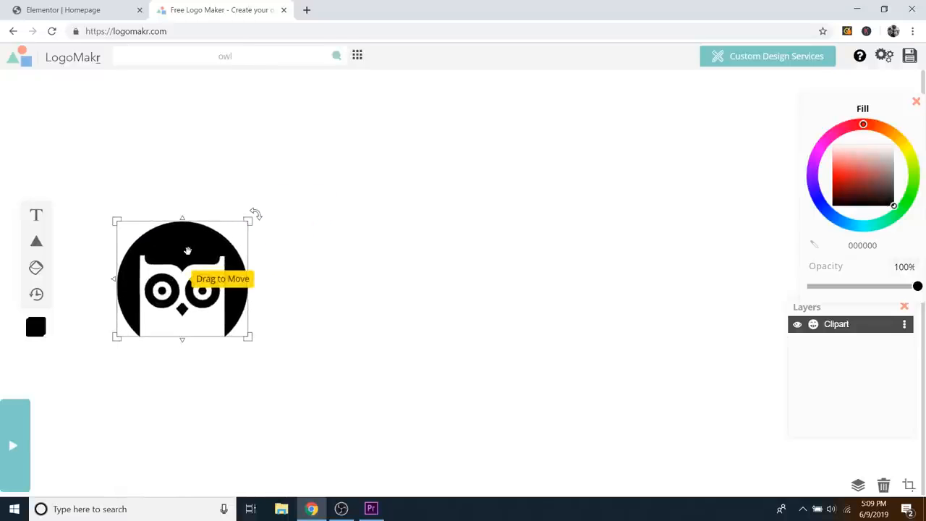
left_click_drag(187, 250, 160, 243)
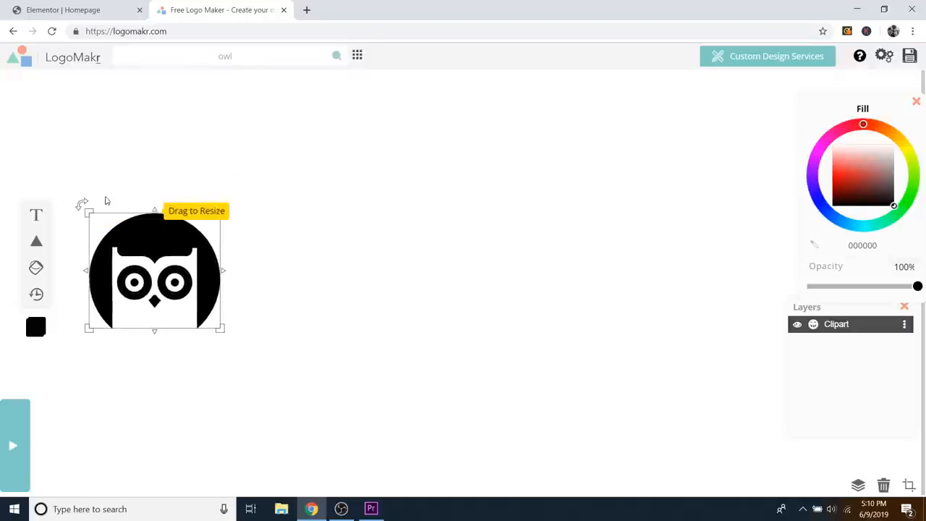
Step: Add a 'Night Owl' text layer and try the Fun & Funky font Knewave on it
left_click(35, 217)
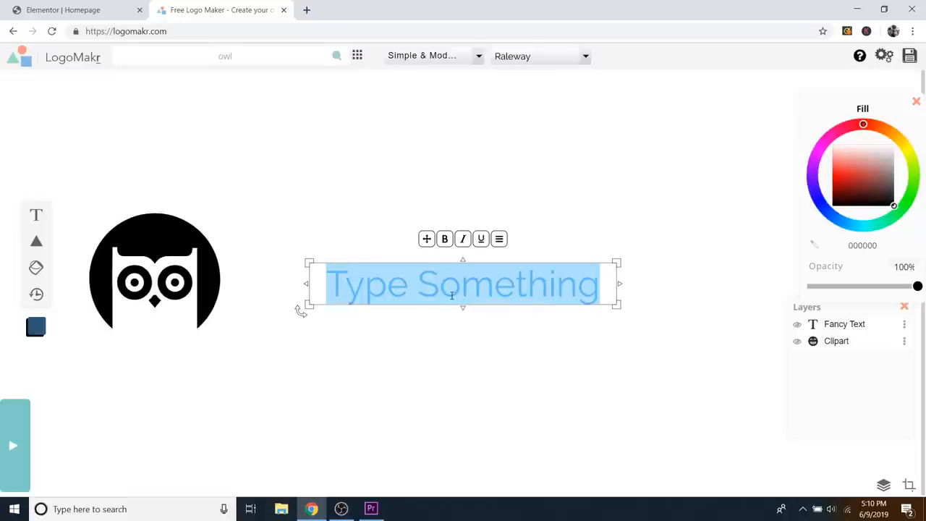
type("Night Ow")
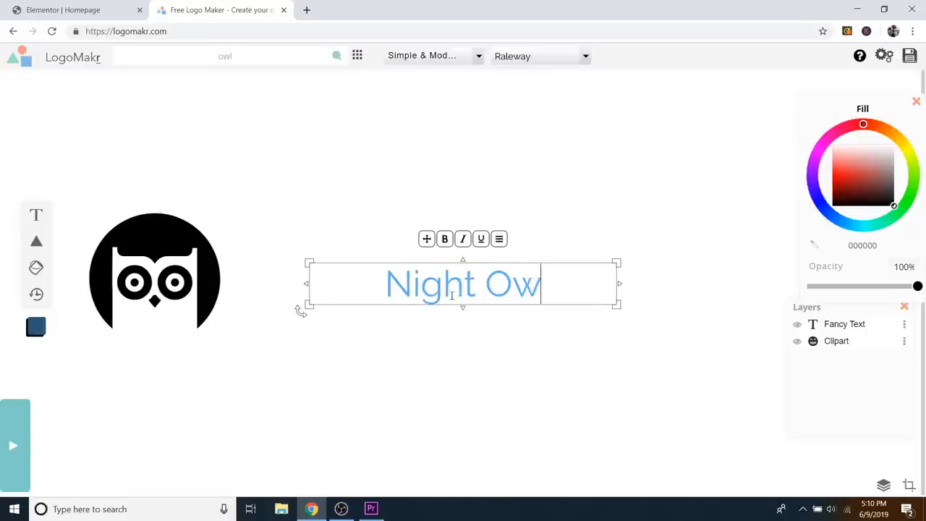
type("l")
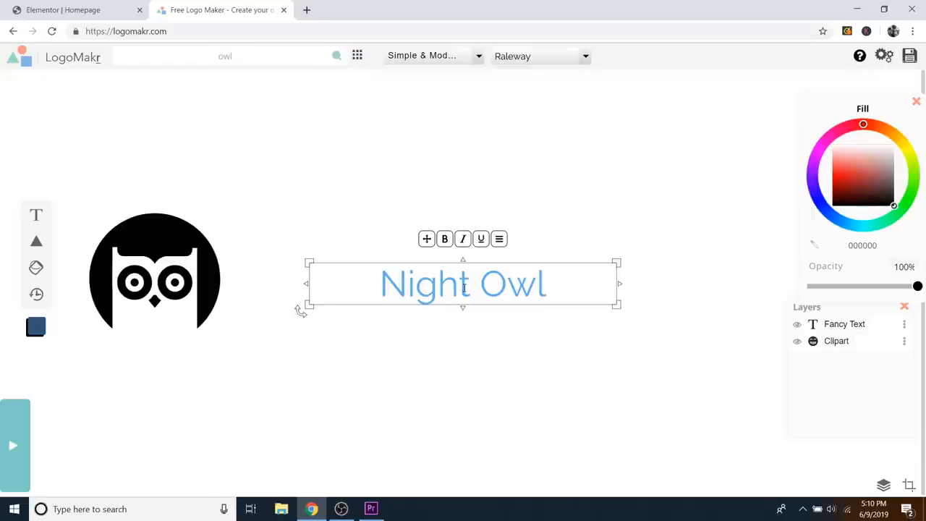
key("ctrl+a")
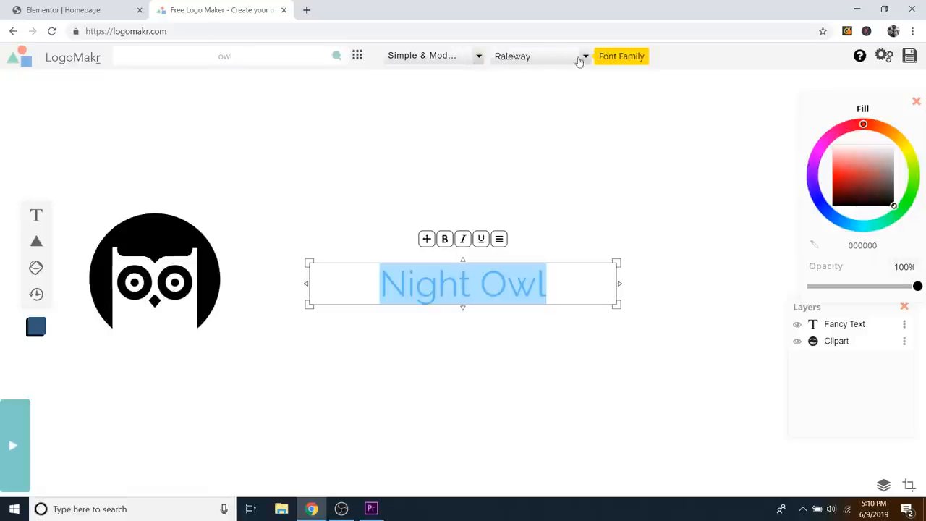
left_click(479, 58)
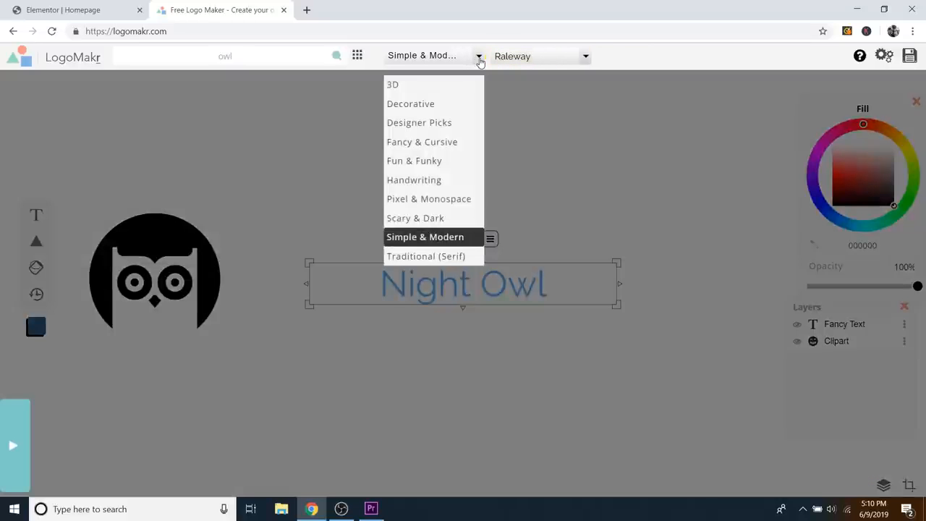
left_click(423, 167)
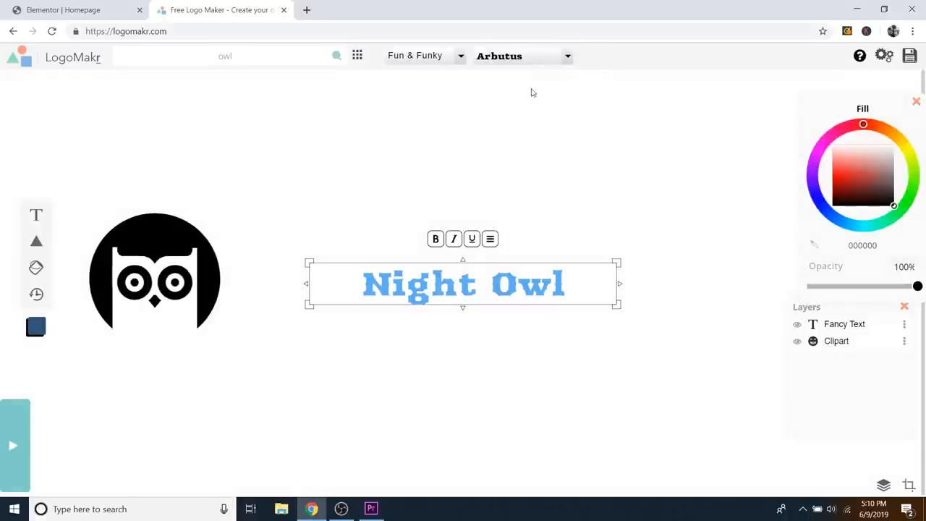
left_click(567, 56)
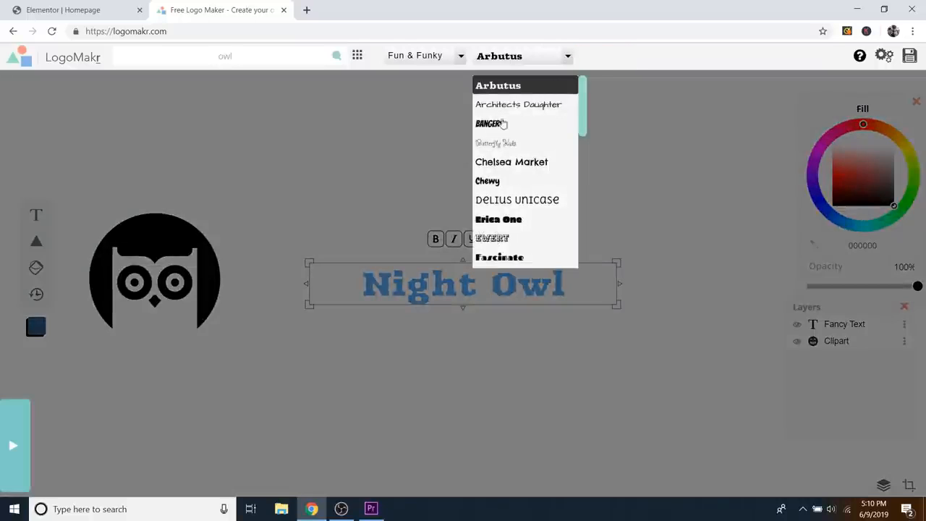
scroll(503, 124, "down", 5)
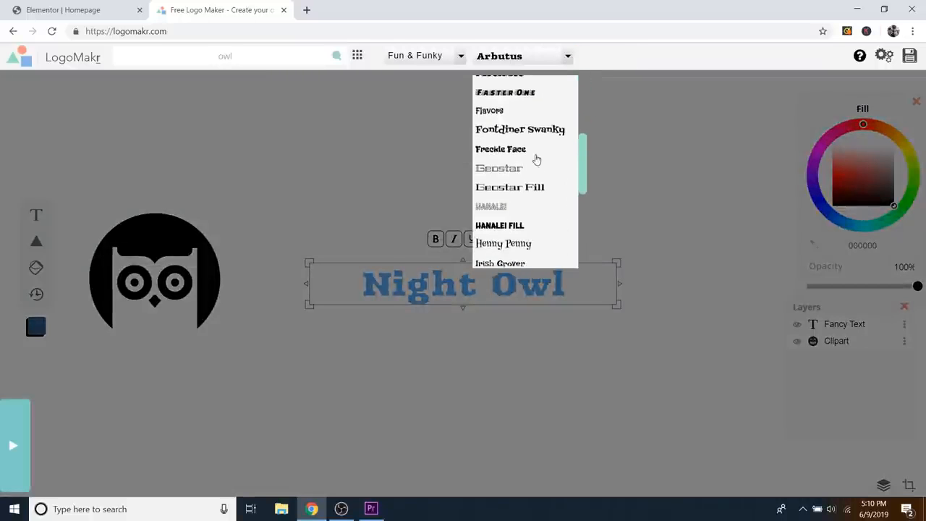
scroll(535, 157, "down", 3)
left_click(499, 168)
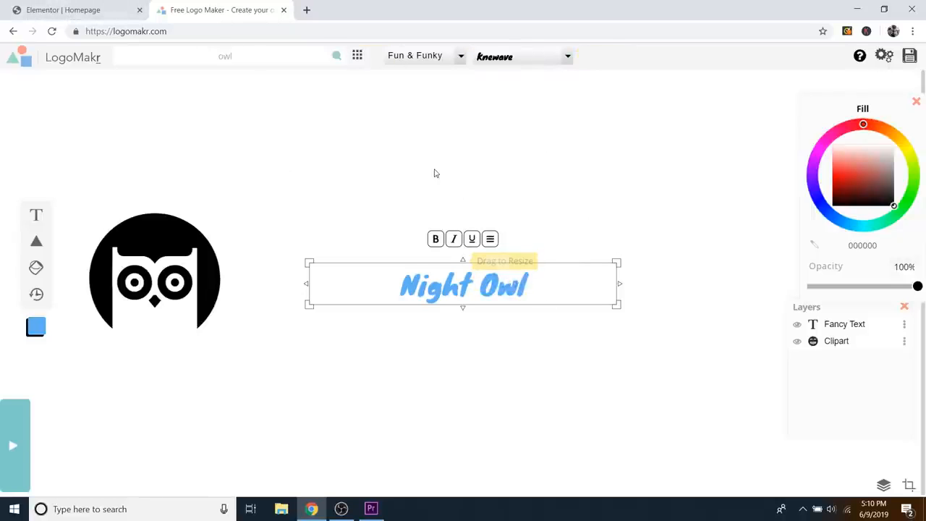
Step: Switch the Night Owl text to Muli from the Simple & Modern fonts
left_click(460, 58)
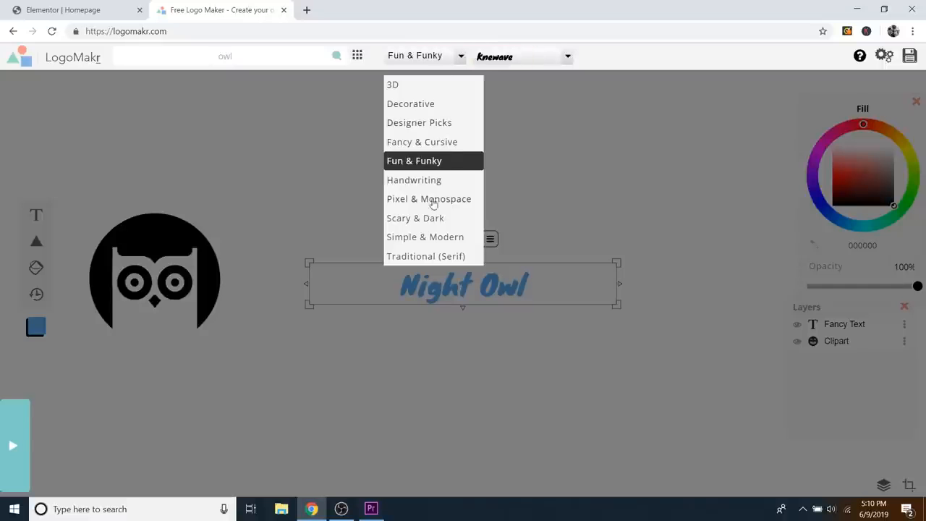
left_click(428, 238)
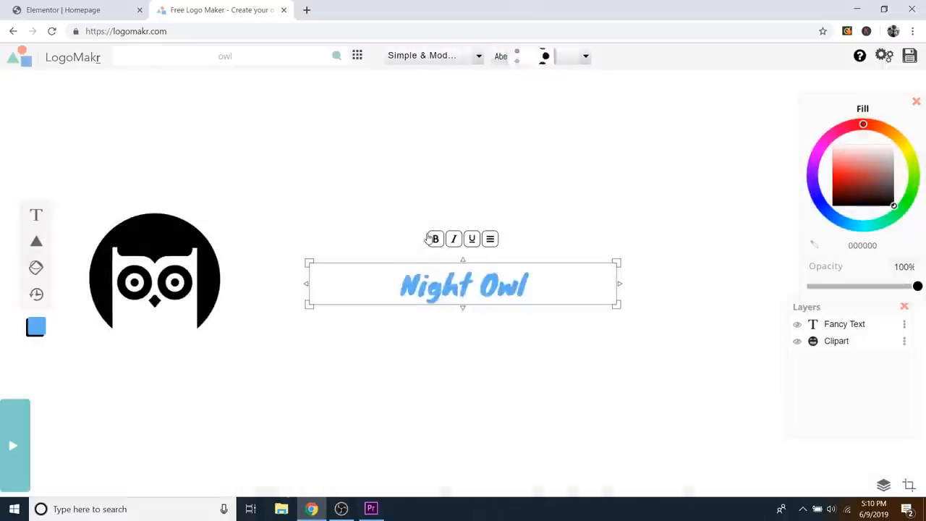
left_click(586, 56)
scroll(548, 170, "down", 5)
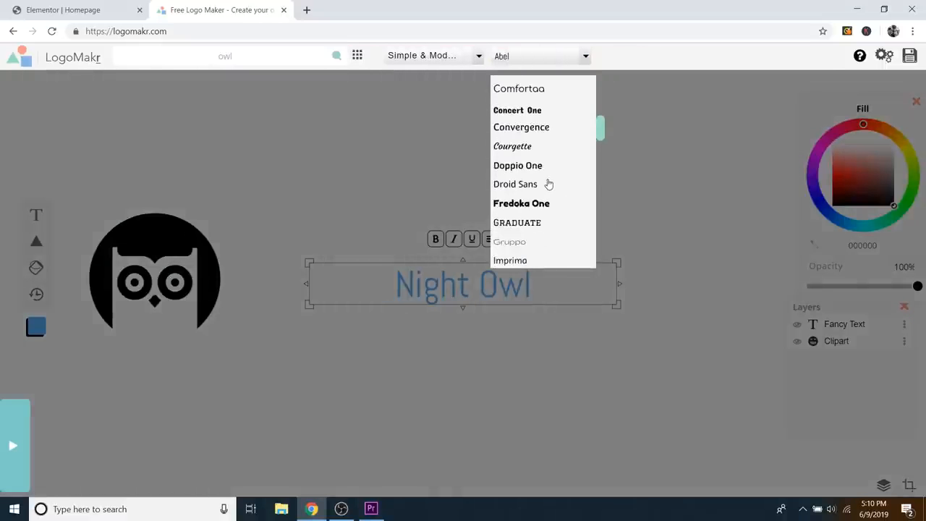
scroll(547, 183, "down", 8)
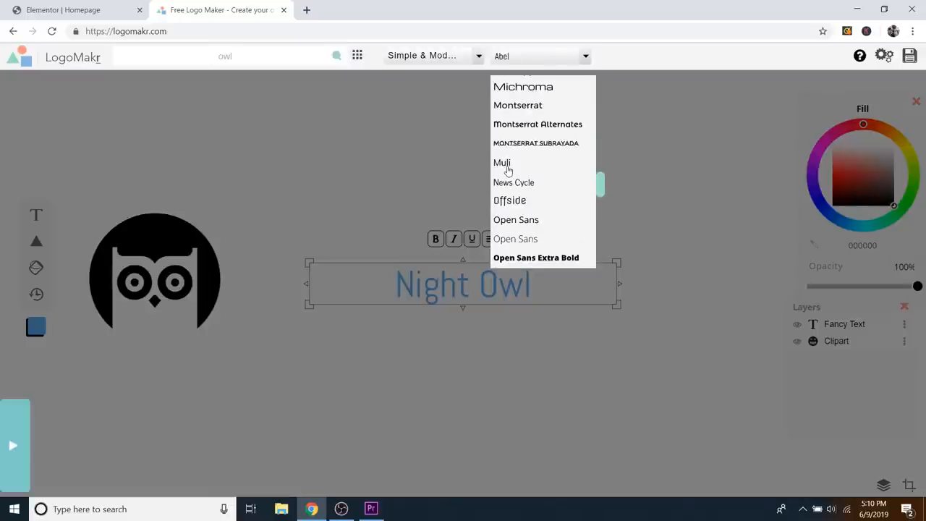
left_click(507, 164)
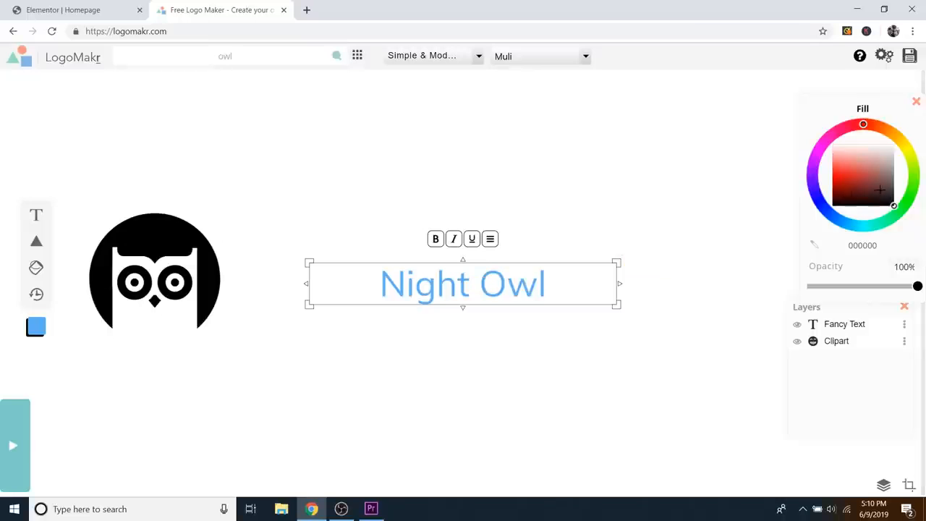
Step: Make the title near-black and change it to 'Night Owl Photography', resizing its box to fit
left_click_drag(856, 159, 846, 217)
left_click_drag(851, 182, 871, 207)
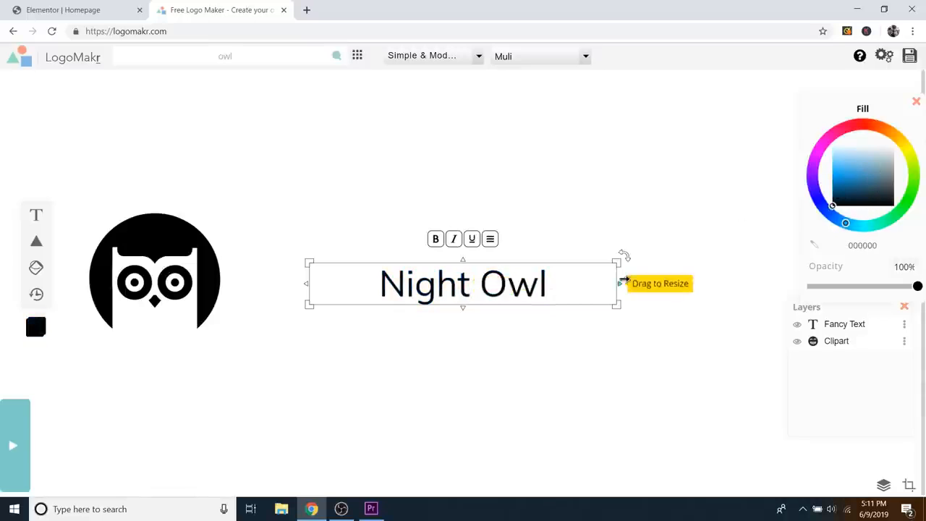
left_click_drag(615, 265, 700, 239)
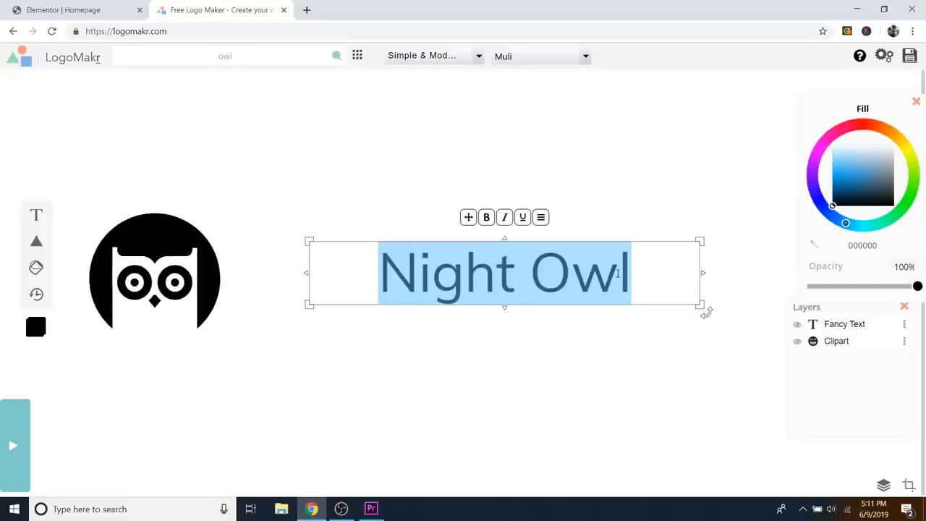
type("Night Owl")
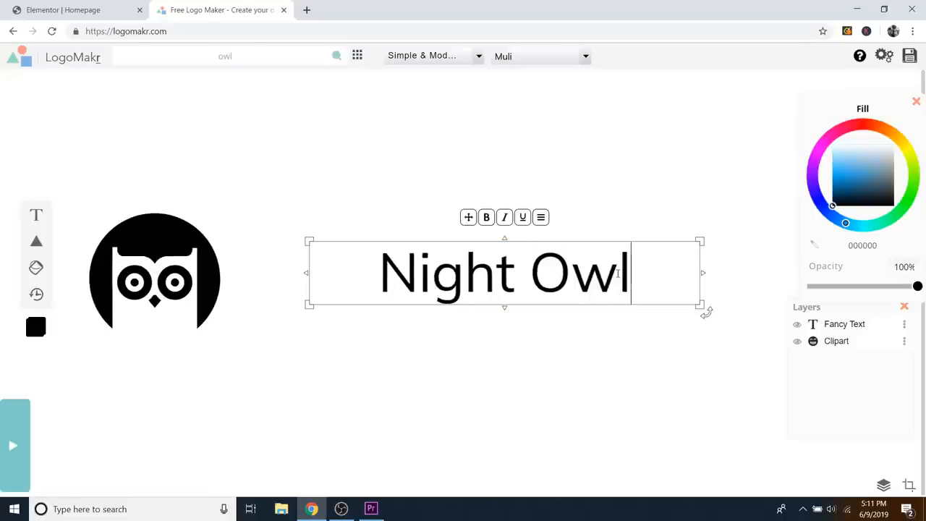
type(" Photograph")
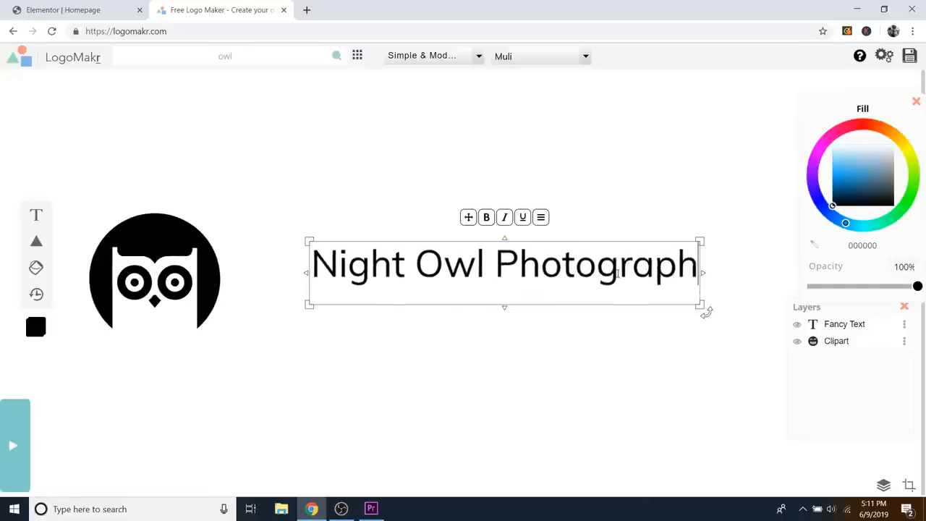
type("y")
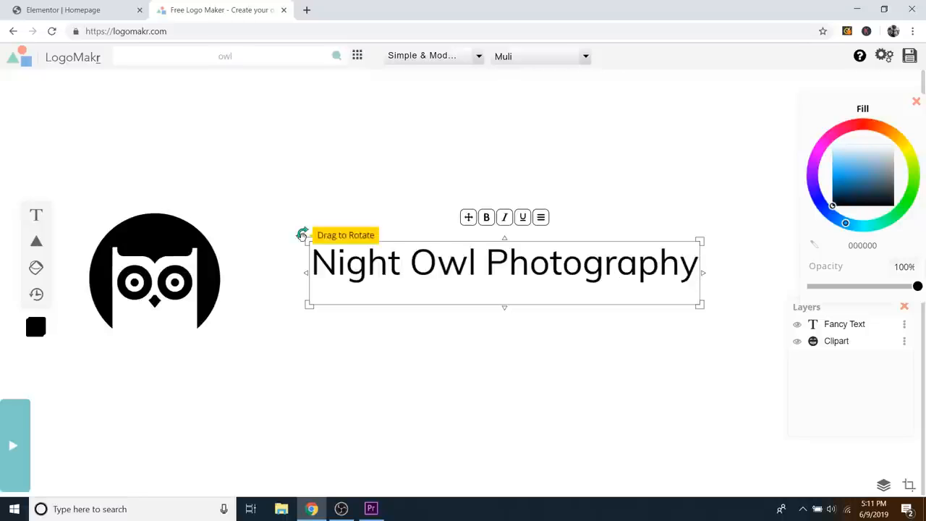
left_click_drag(307, 240, 209, 220)
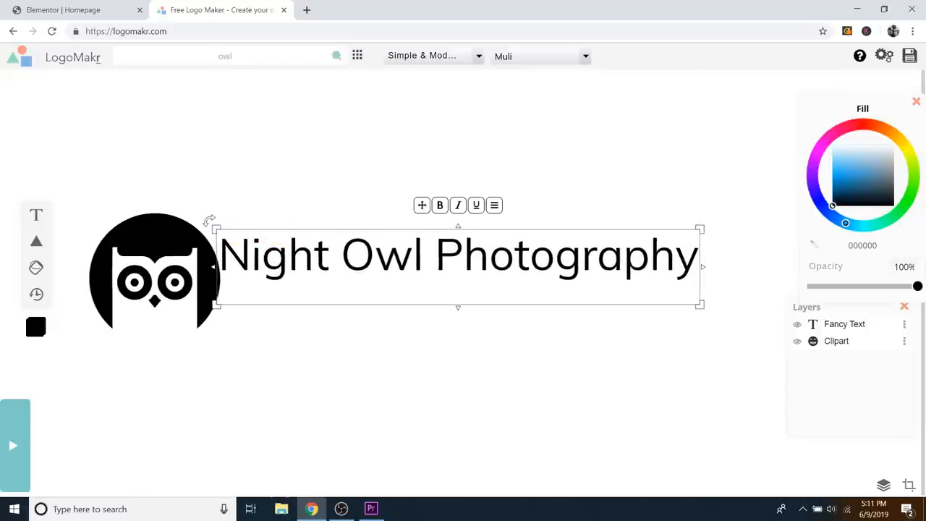
Step: Shrink the owl emblem and move it with the title, side by side, toward the centre
left_click(267, 175)
left_click(163, 229)
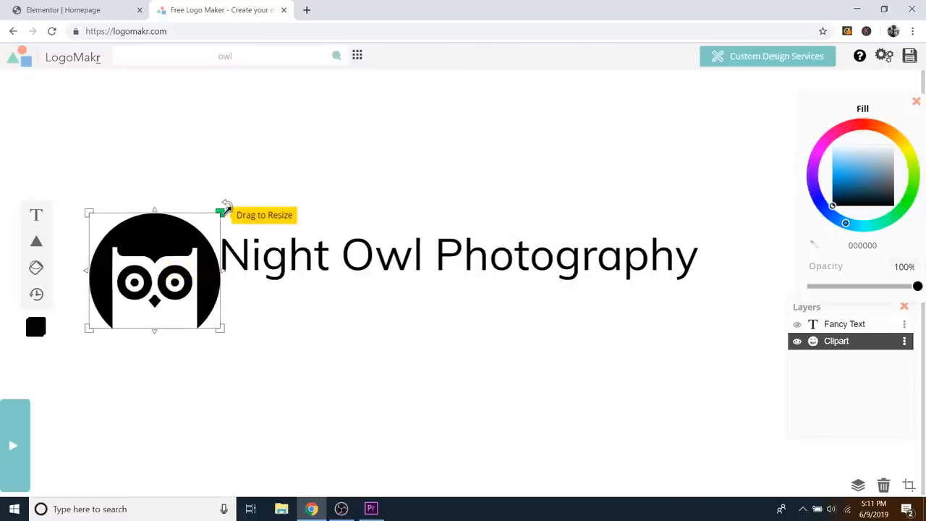
left_click_drag(227, 207, 190, 230)
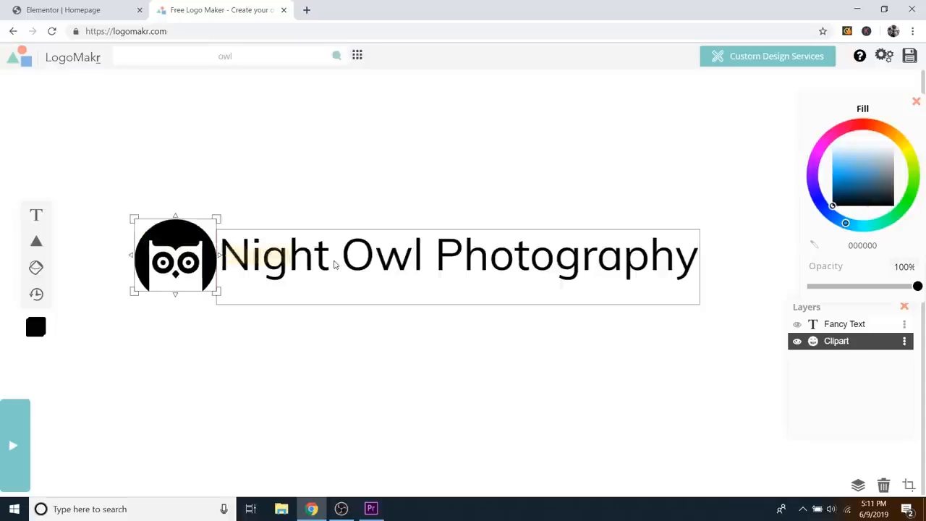
left_click_drag(334, 265, 350, 267)
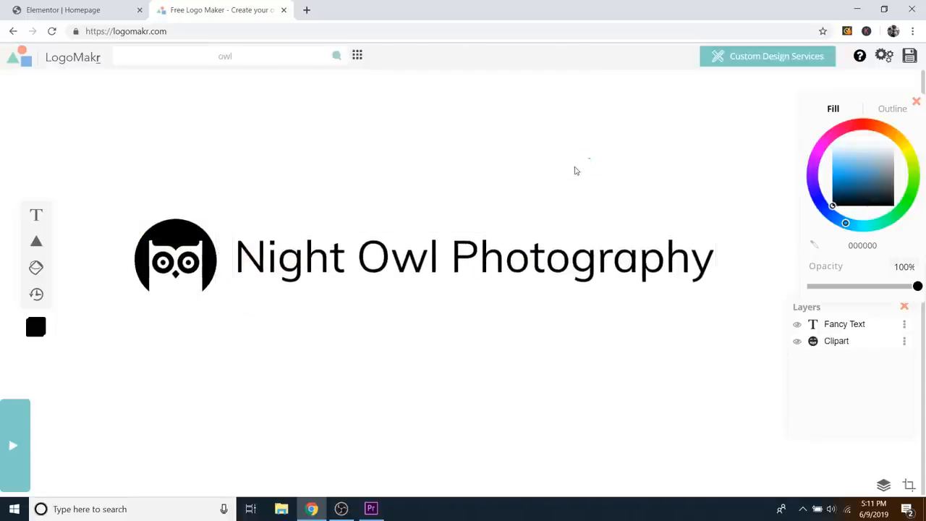
left_click_drag(590, 157, 106, 355)
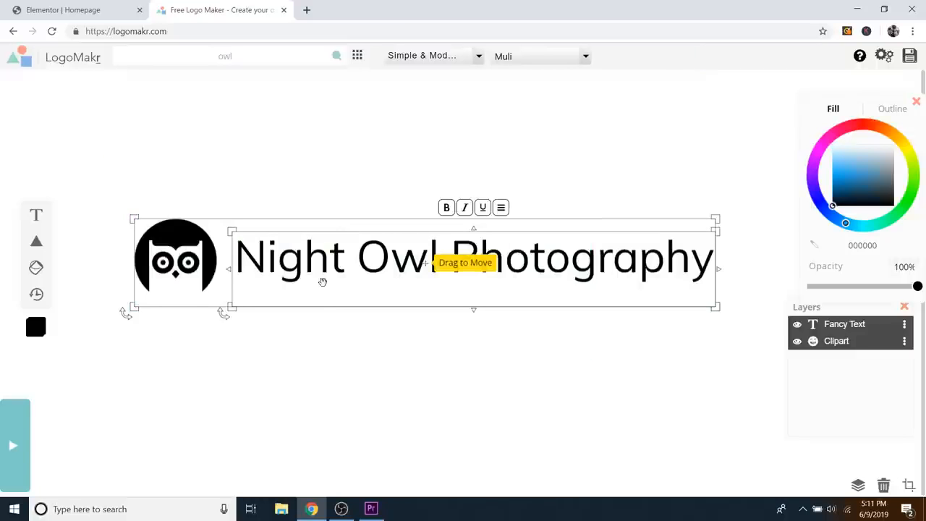
left_click_drag(294, 270, 331, 260)
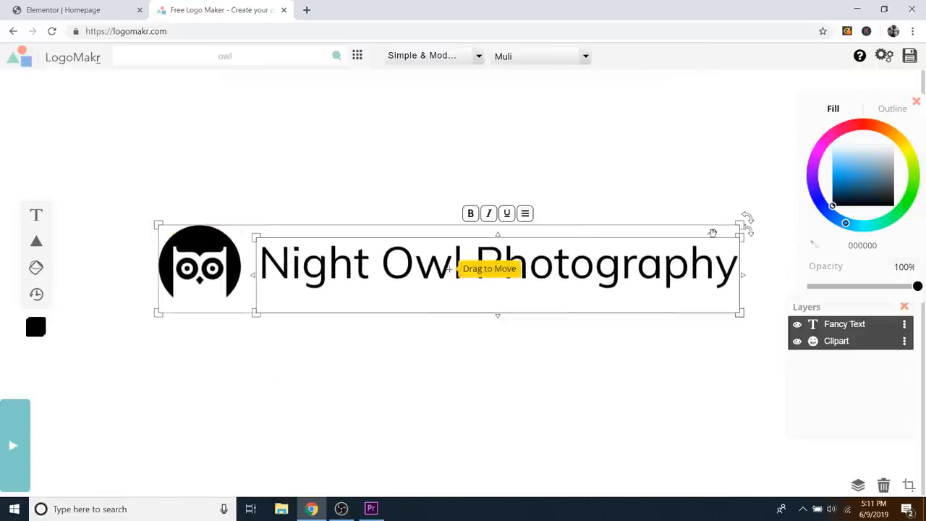
left_click(727, 163)
left_click(604, 283)
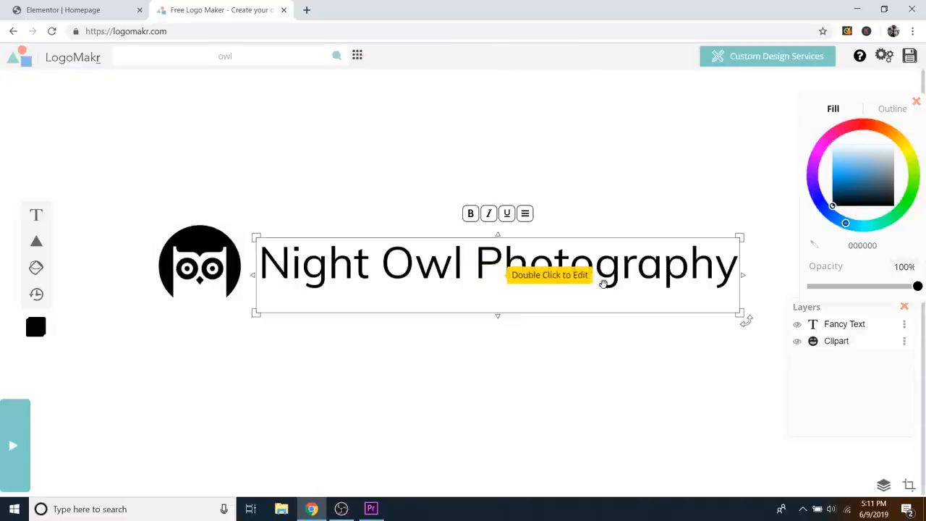
Step: Download the free low-resolution logo LogoMakr_6KygO5.png and go back to the Elementor Homepage editor
left_click(909, 57)
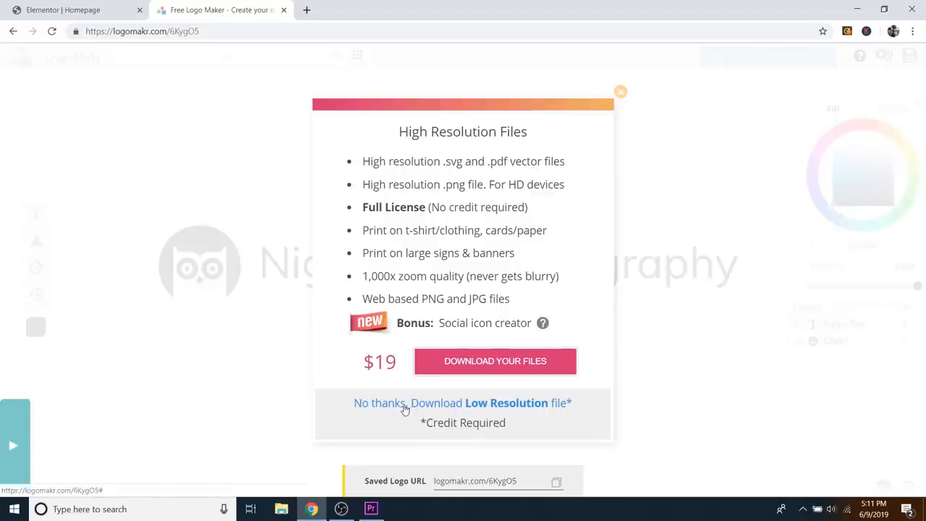
left_click(509, 403)
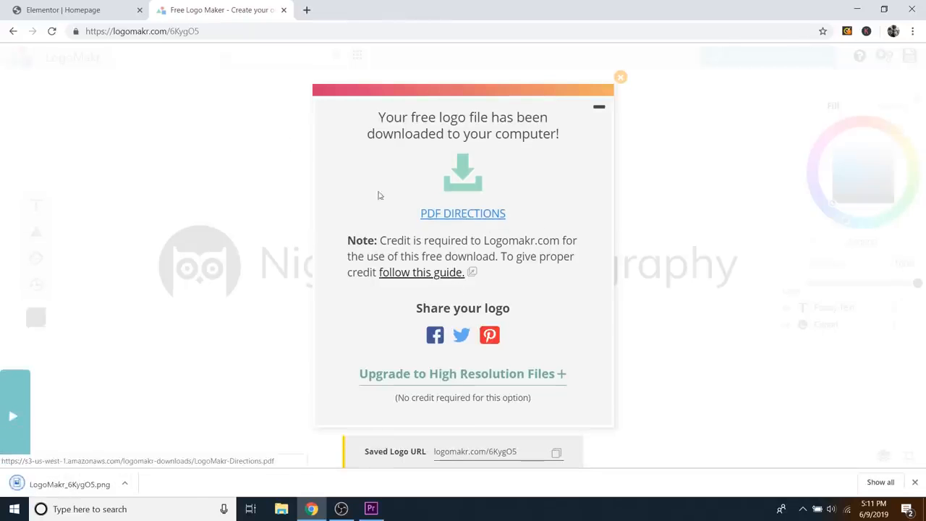
left_click(107, 11)
scroll(316, 230, "up", 15)
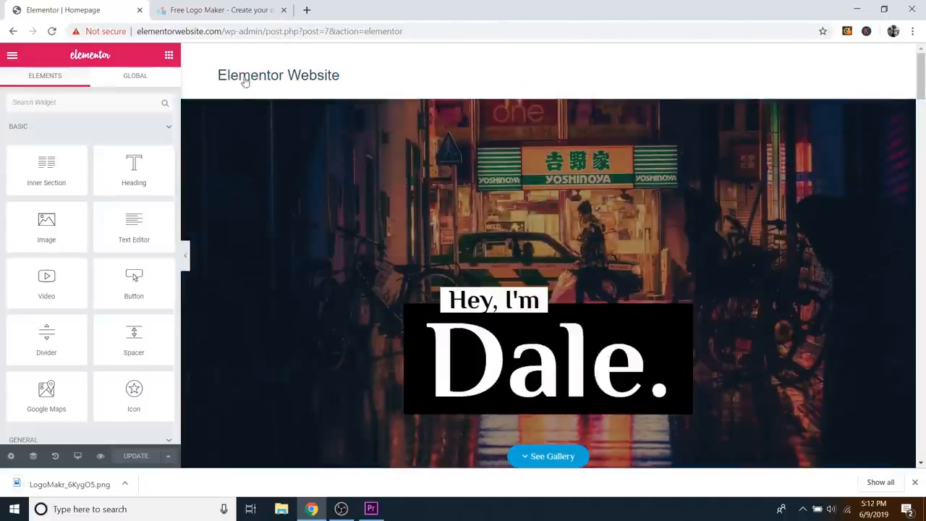
left_click(246, 11)
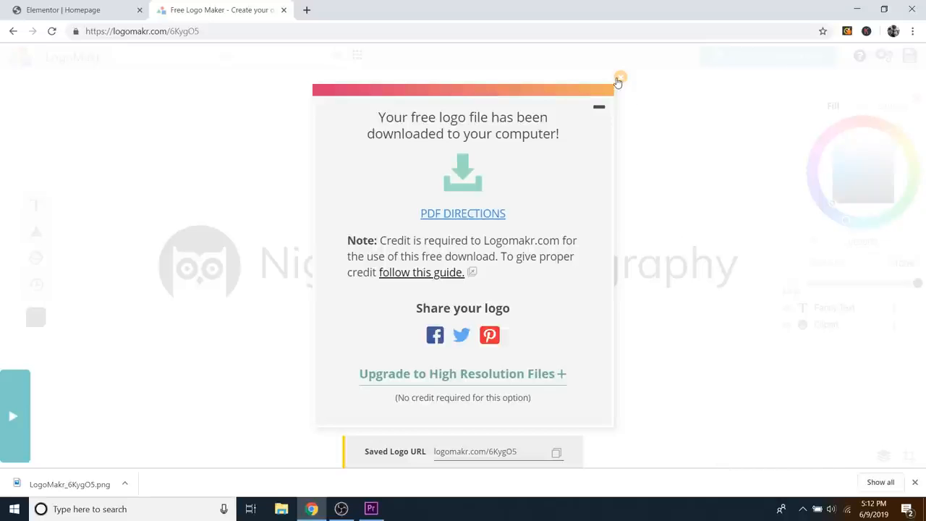
left_click(619, 78)
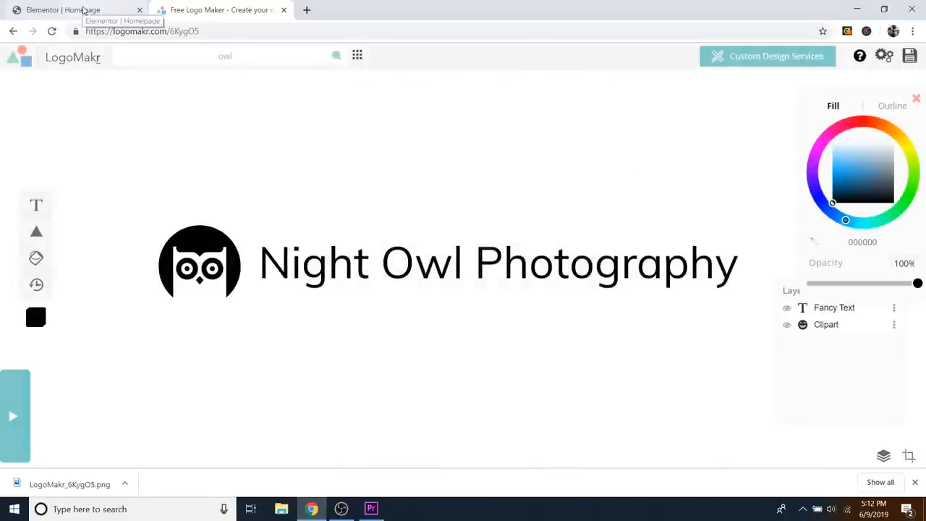
left_click(84, 10)
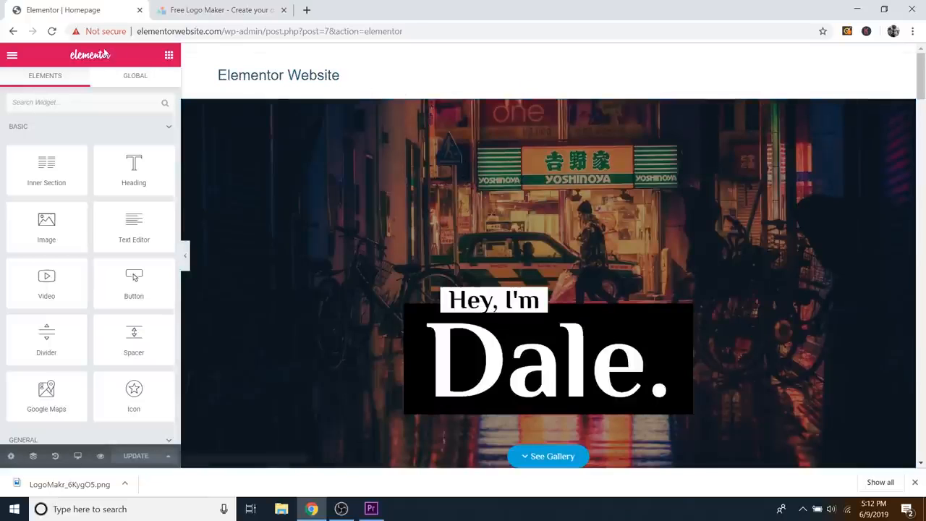
Step: Exit Elementor from its main menu and view the live site homepage
left_click(12, 57)
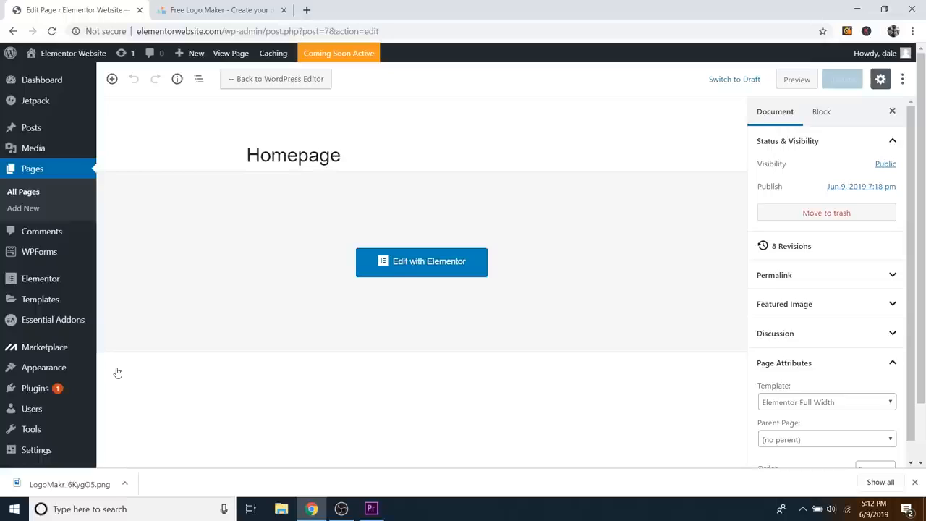
mouse_move(84, 54)
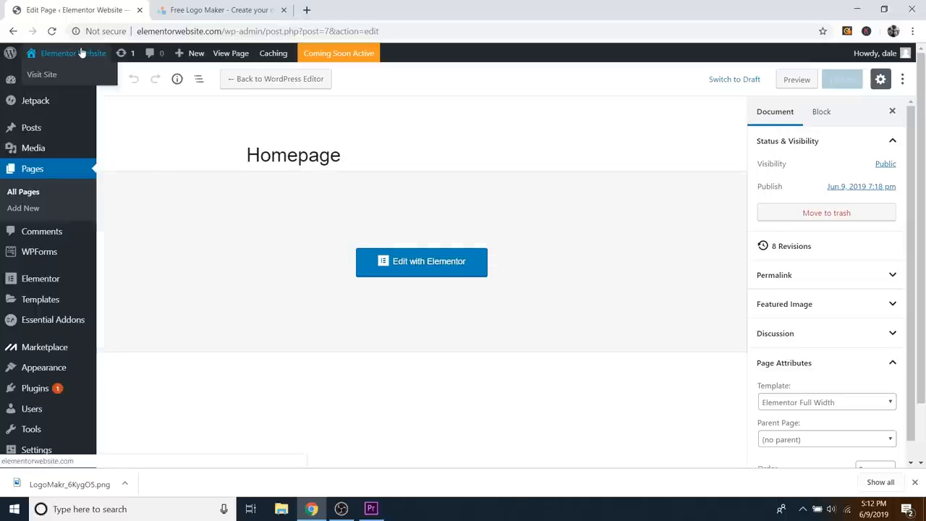
left_click(44, 84)
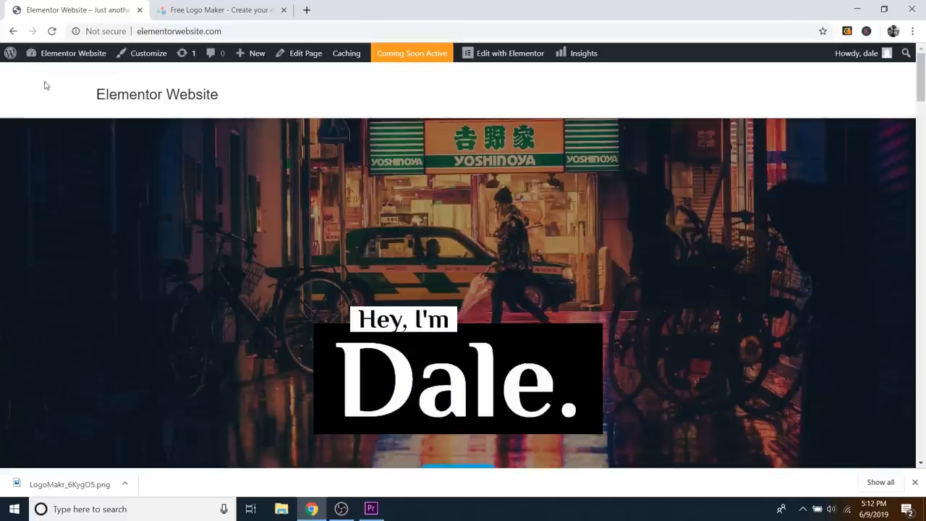
Step: Go to the Customizer's Header logo settings and start choosing a logo image
left_click(150, 56)
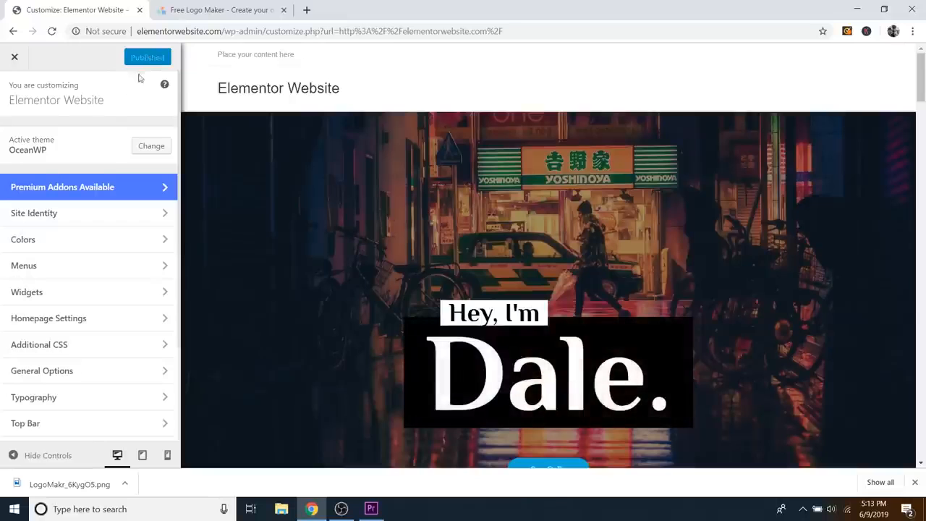
scroll(83, 184, "down", 1)
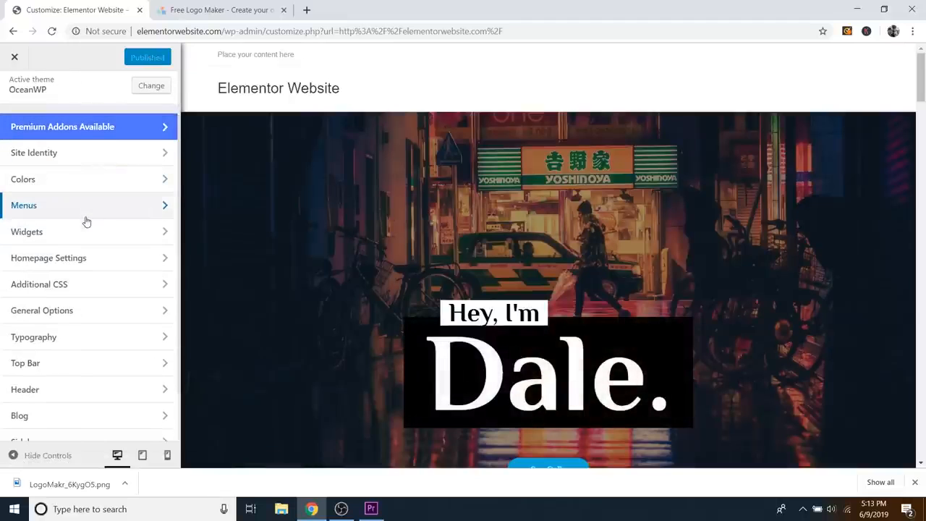
scroll(91, 234, "down", 1)
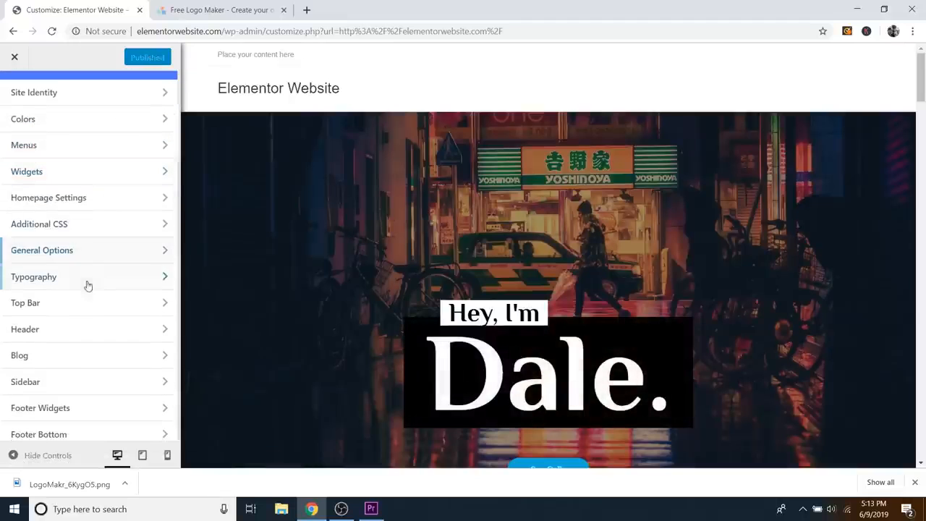
left_click(52, 333)
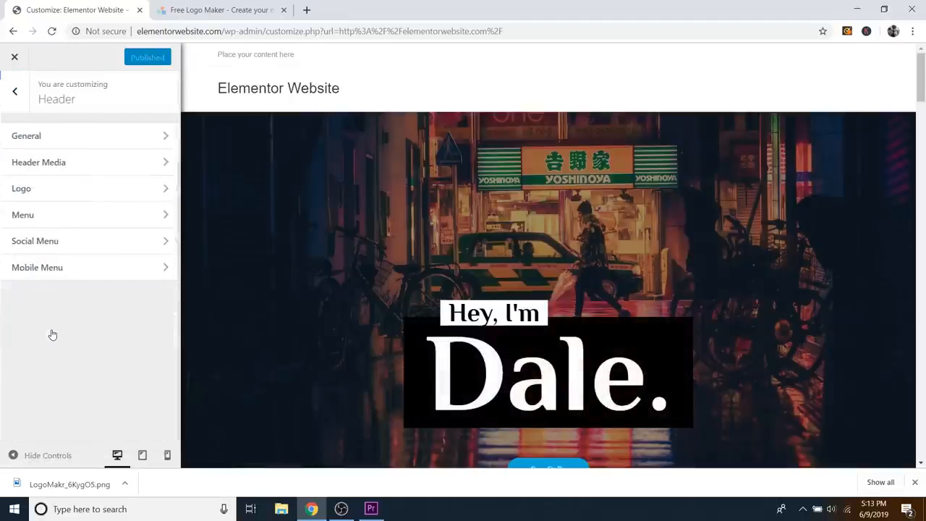
left_click(59, 191)
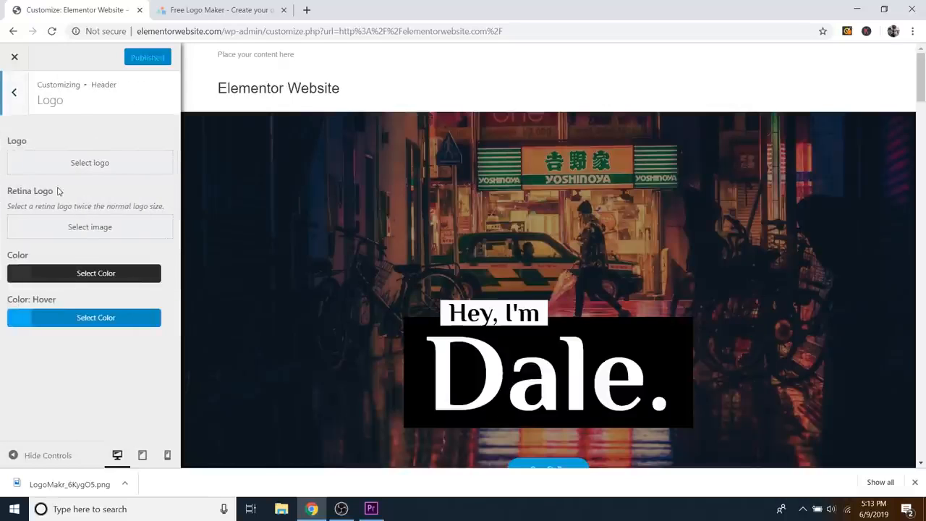
left_click(88, 165)
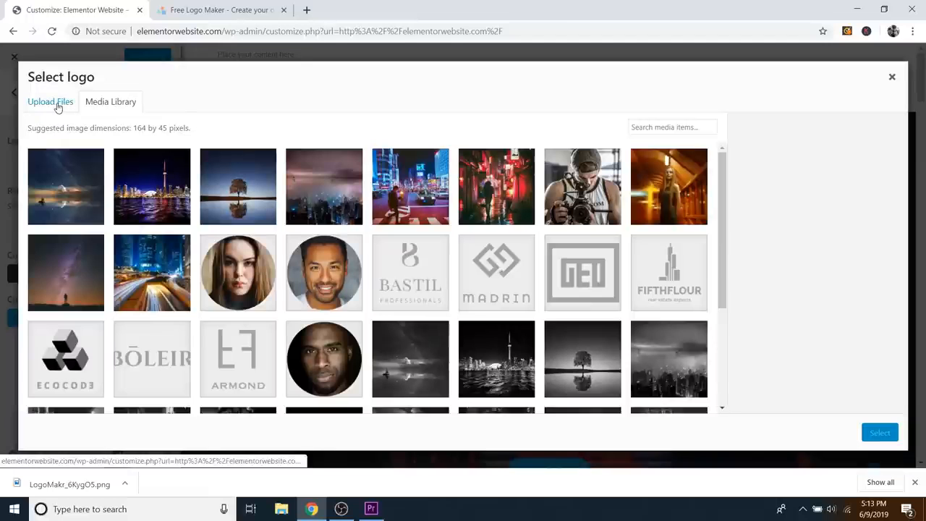
Step: Upload the 'Logo - Black' image (400 by 75 px) to the media library
left_click(58, 106)
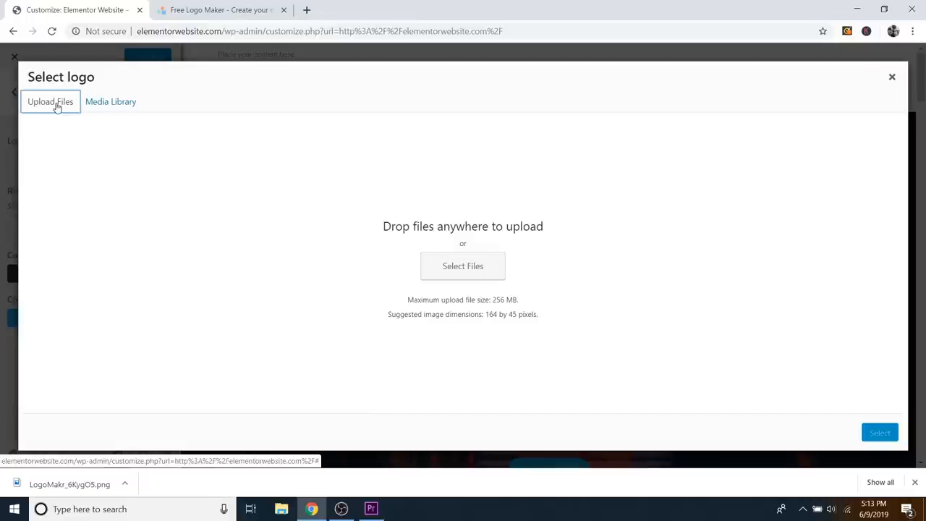
left_click(478, 267)
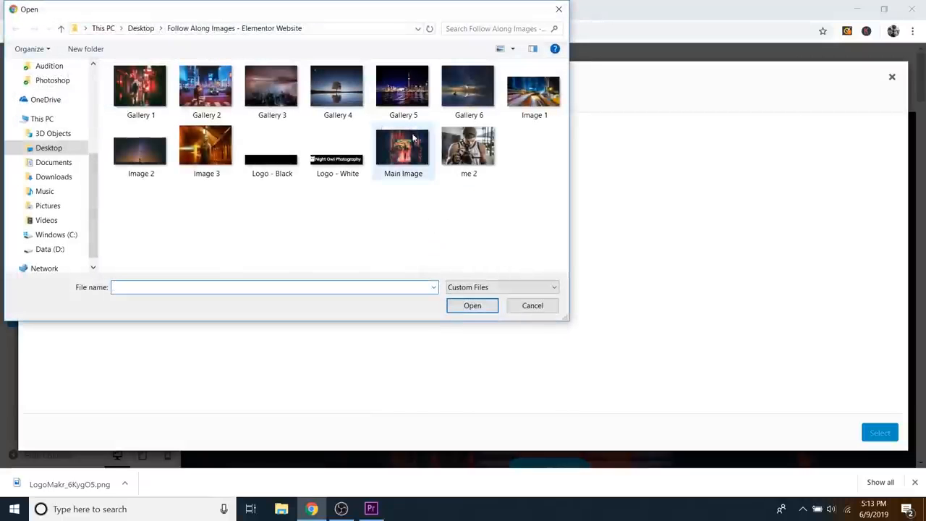
left_click(286, 167)
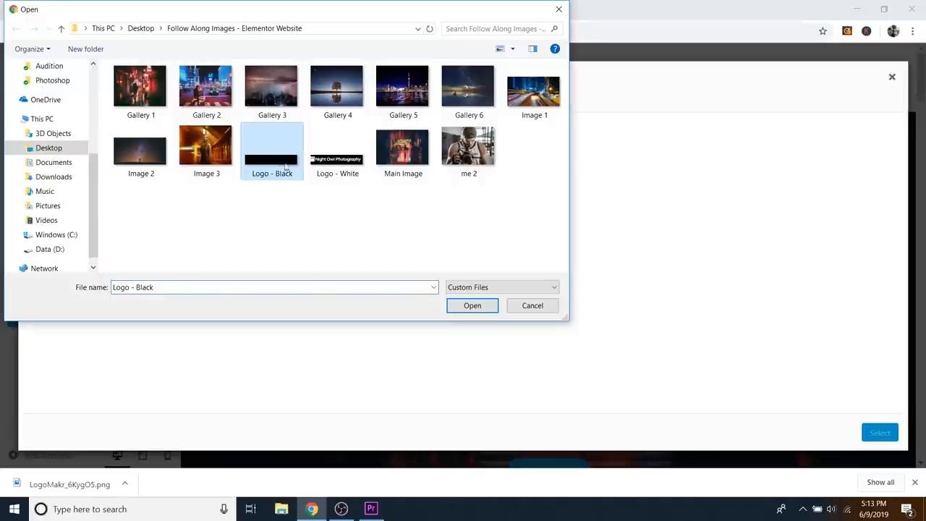
left_click(483, 309)
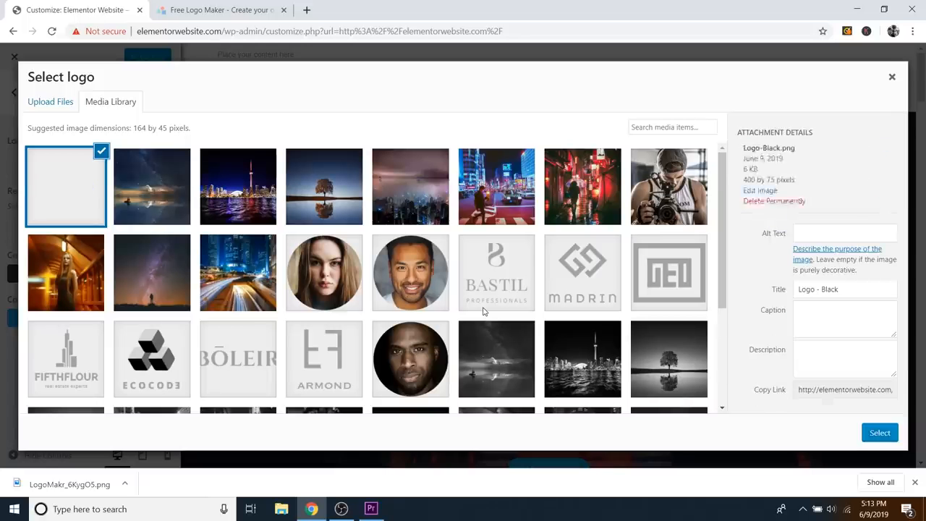
Step: Crop the uploaded logo wide enough to include the owl icon and apply it as the header logo
left_click(879, 434)
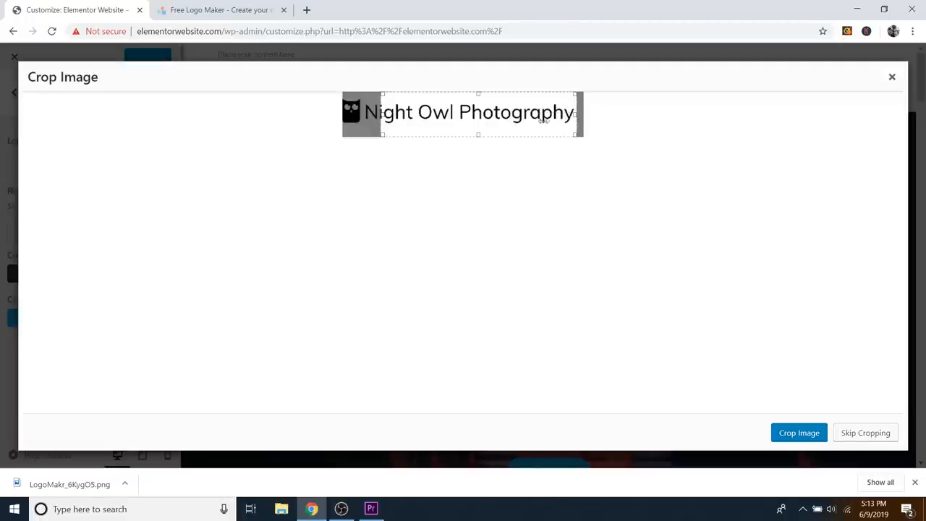
left_click_drag(382, 116, 328, 119)
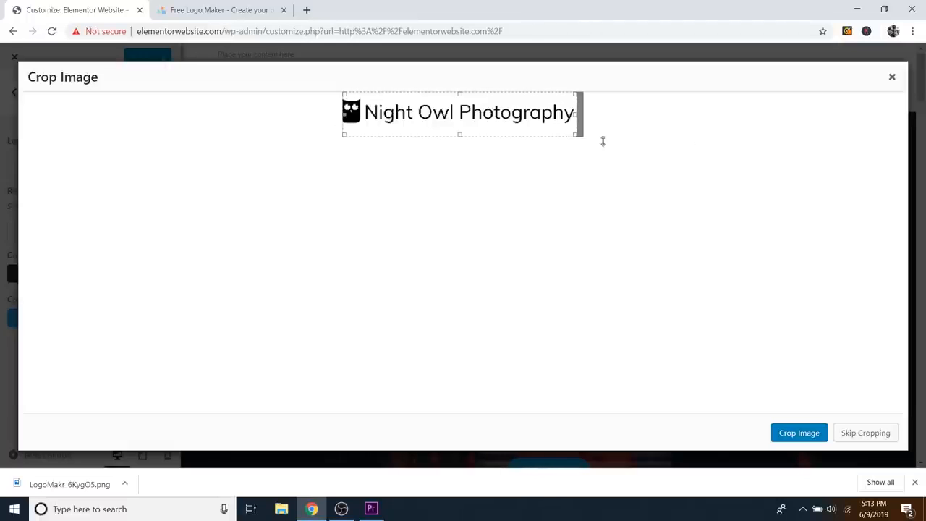
left_click(795, 434)
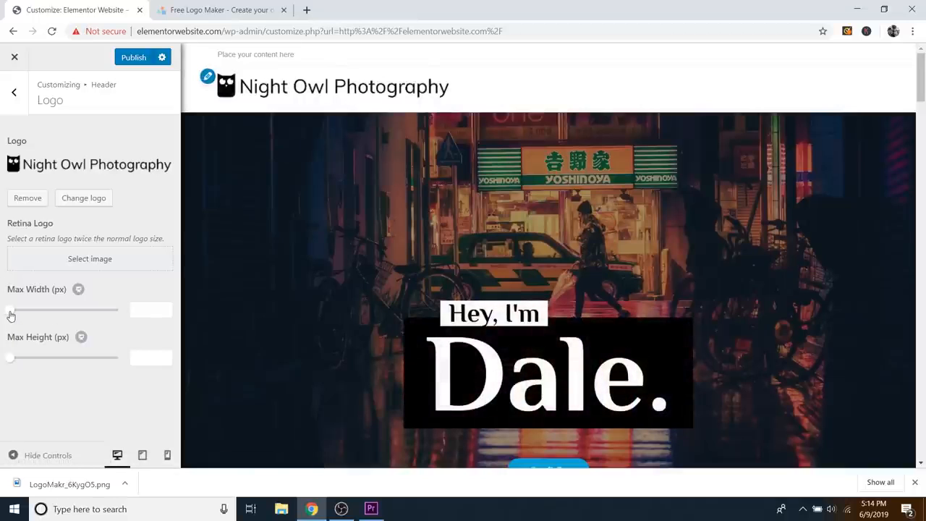
Step: Reduce the Night Owl Photography header logo's Max Width to 200 px
left_click_drag(11, 315, 54, 316)
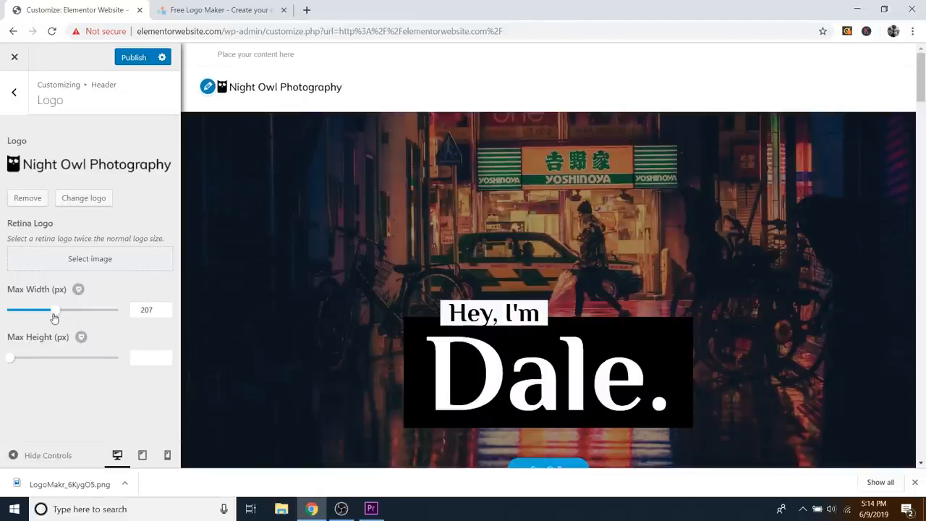
left_click(166, 314)
left_click(166, 314)
left_click(166, 313)
left_click(167, 314)
left_click(167, 313)
left_click(167, 313)
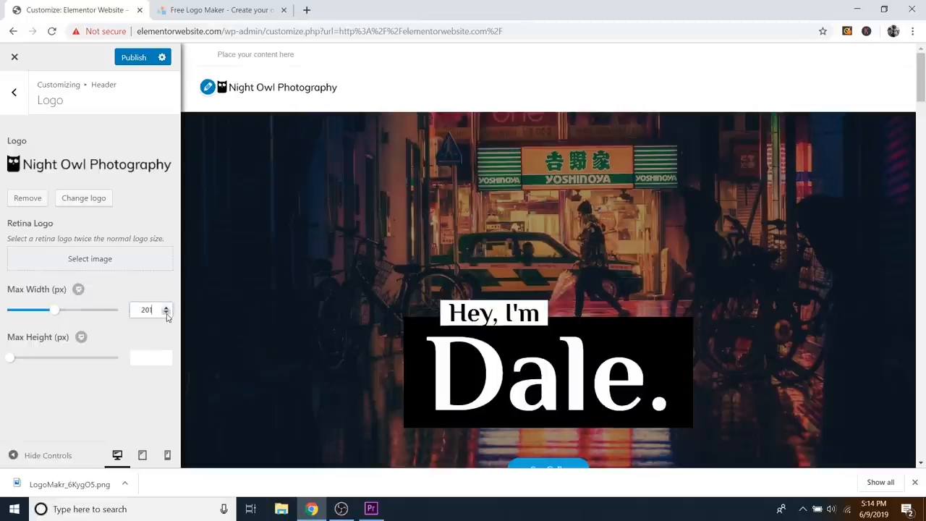
left_click(166, 313)
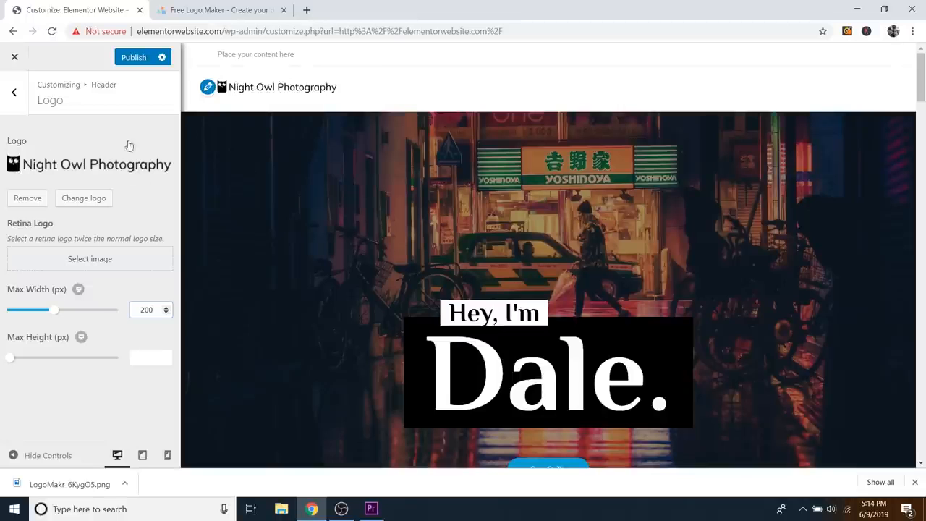
left_click(253, 18)
left_click(93, 10)
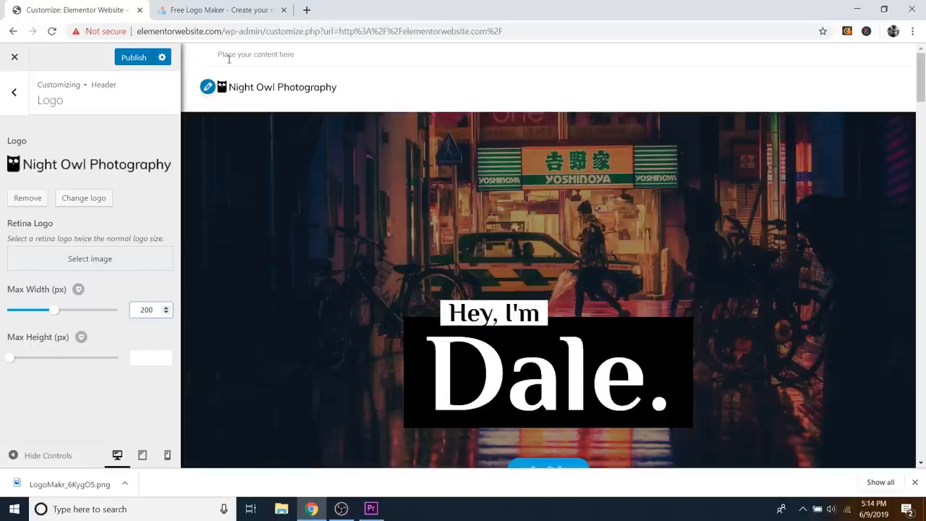
Step: Uncheck Enable Top Bar under Top Bar > General, removing the 'Place your content here' strip
left_click(14, 93)
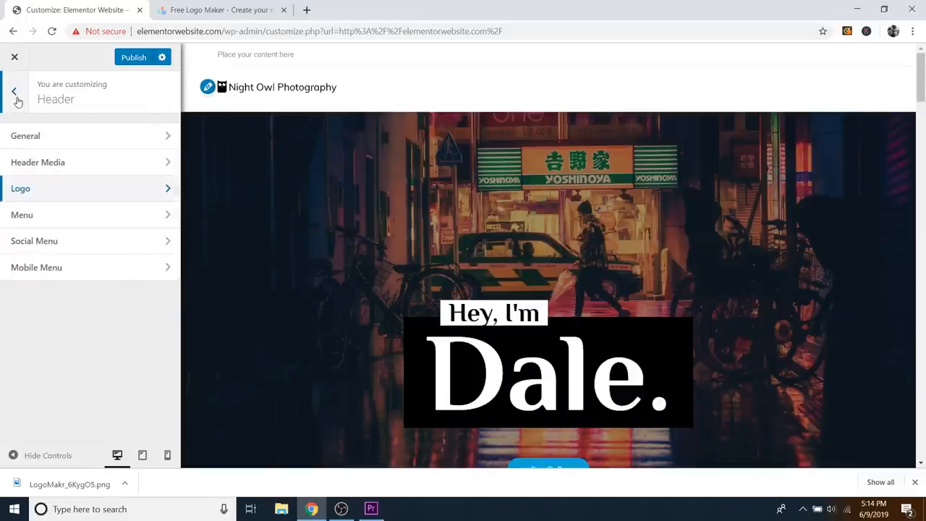
left_click(16, 97)
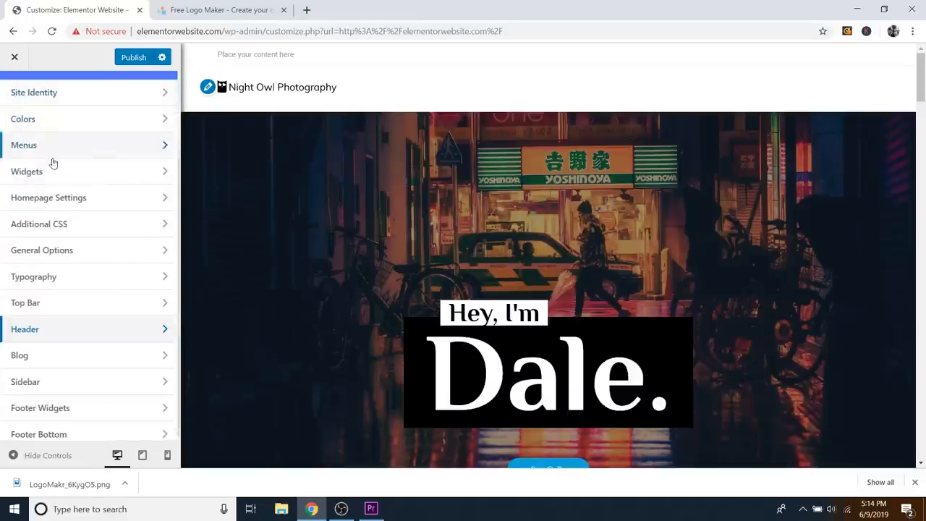
left_click(50, 303)
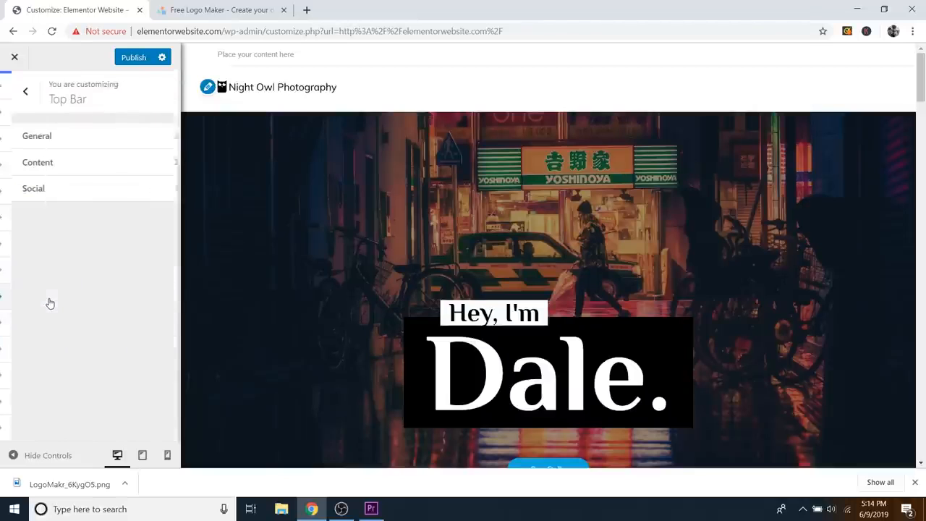
left_click(64, 138)
left_click(21, 138)
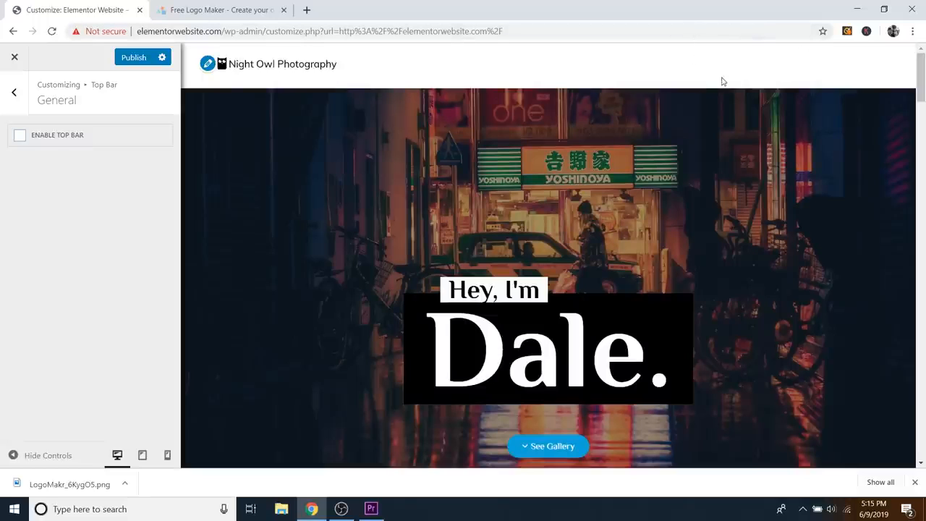
left_click(14, 94)
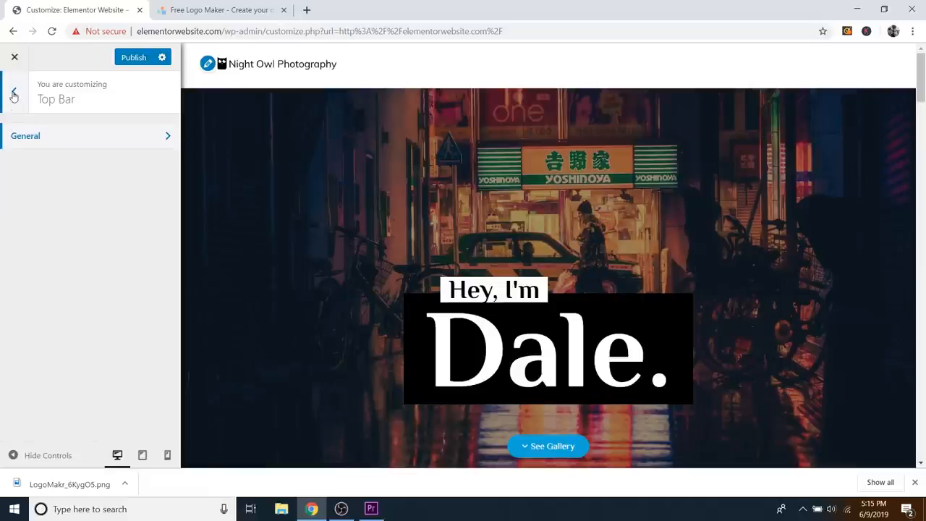
left_click(13, 93)
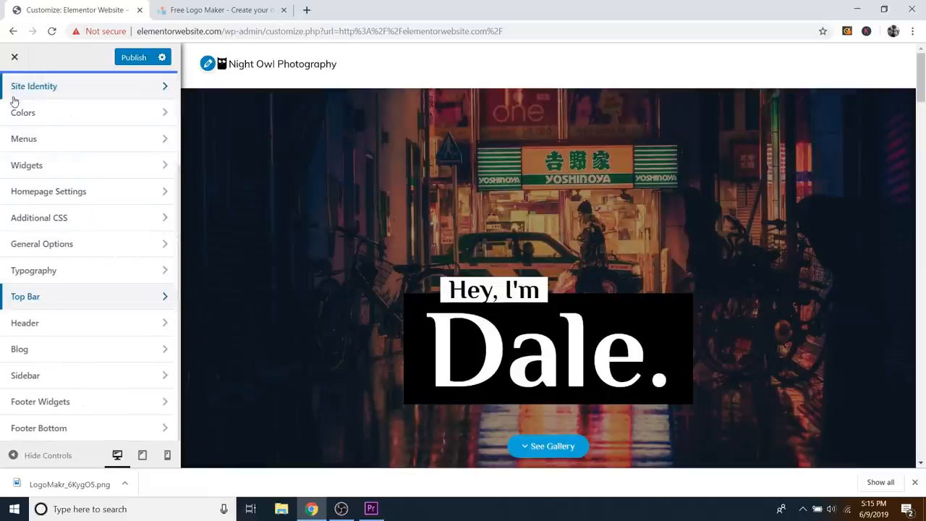
Step: Create a menu named 'Primary Menu' assigned to the Main location
left_click(56, 143)
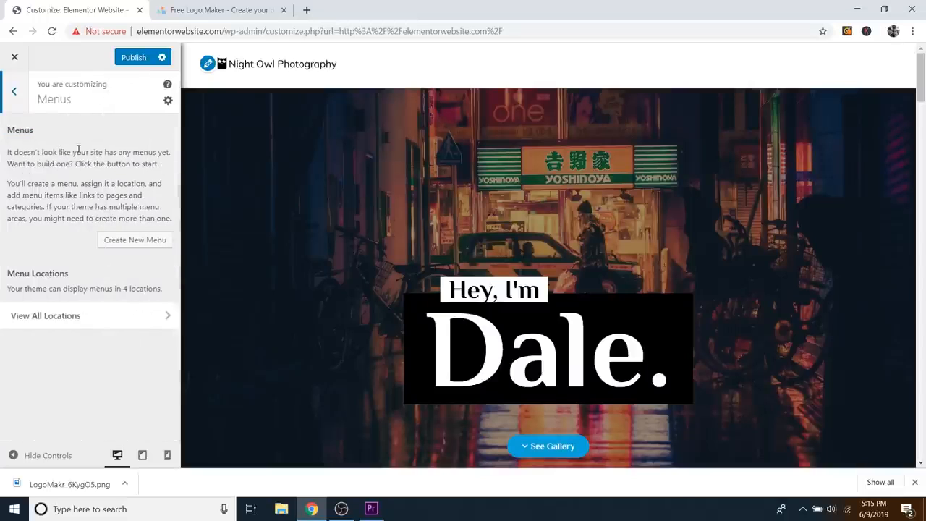
left_click(126, 241)
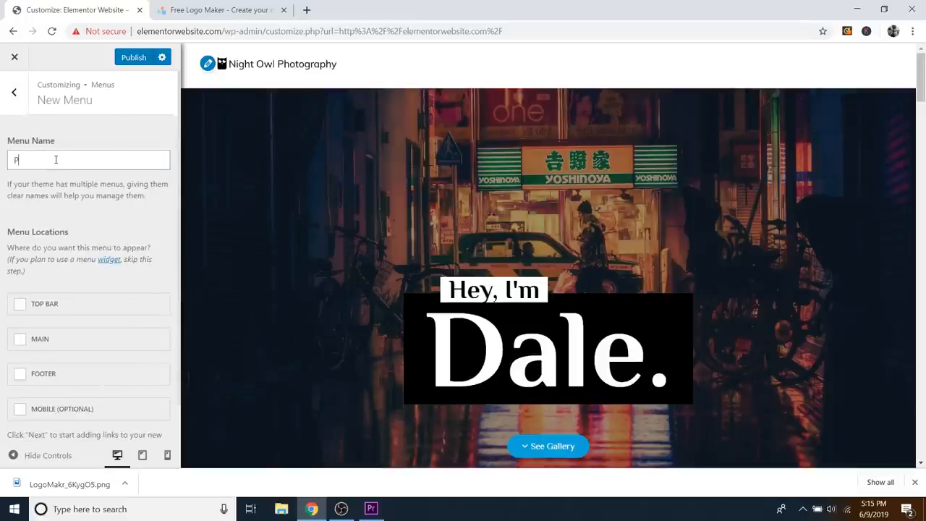
type("Primary Menu")
left_click(35, 343)
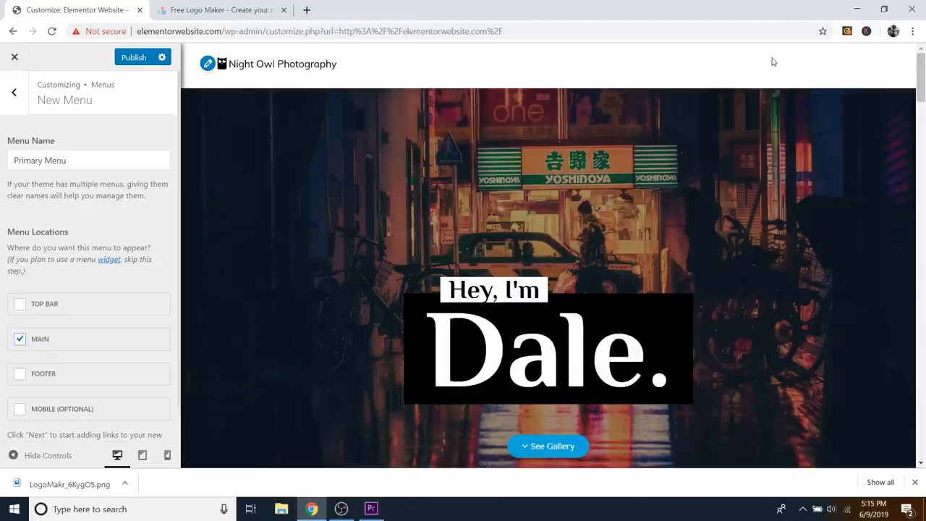
scroll(49, 341, "down", 1)
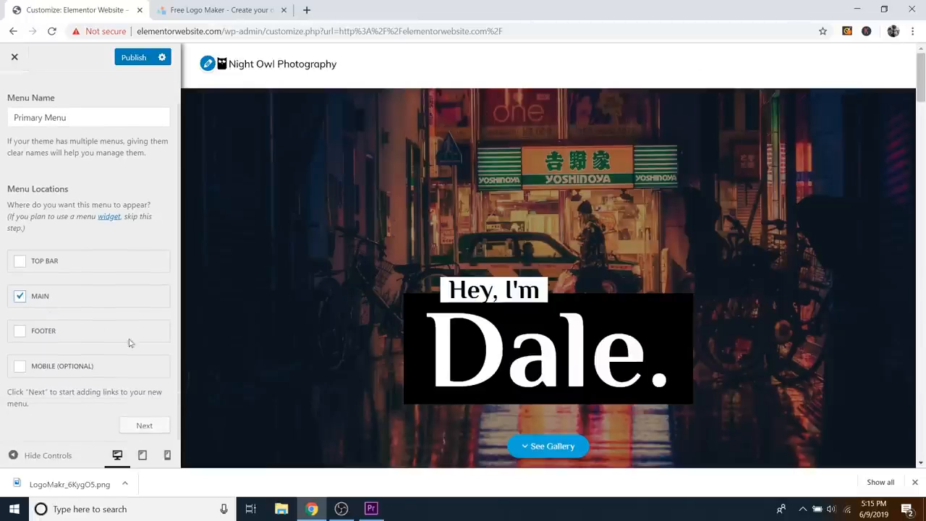
left_click(145, 426)
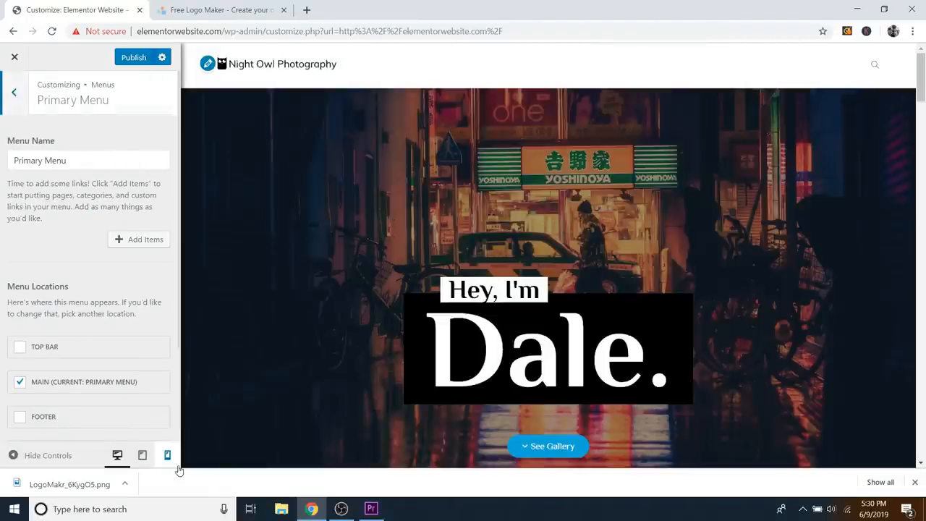
Step: Open Add Items for the Primary Menu and bring up the Custom Links fields
left_click(133, 242)
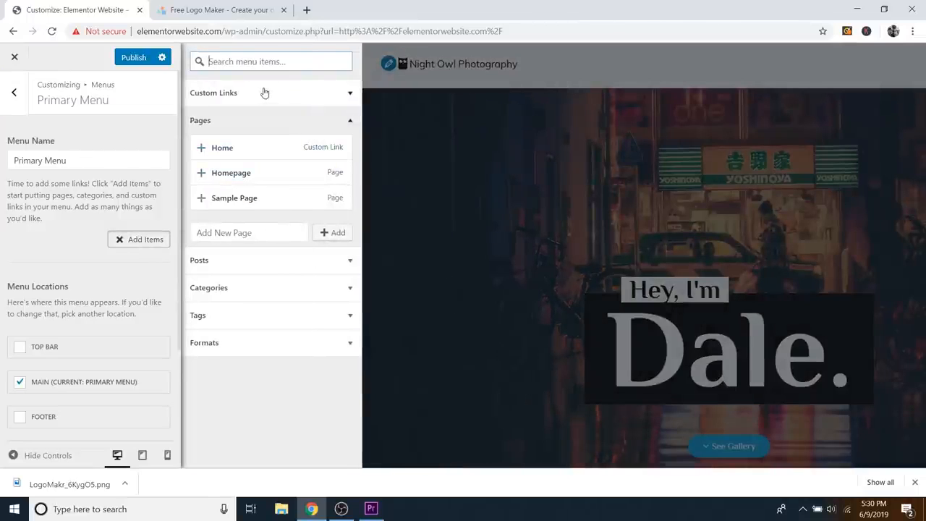
left_click(220, 124)
left_click(220, 124)
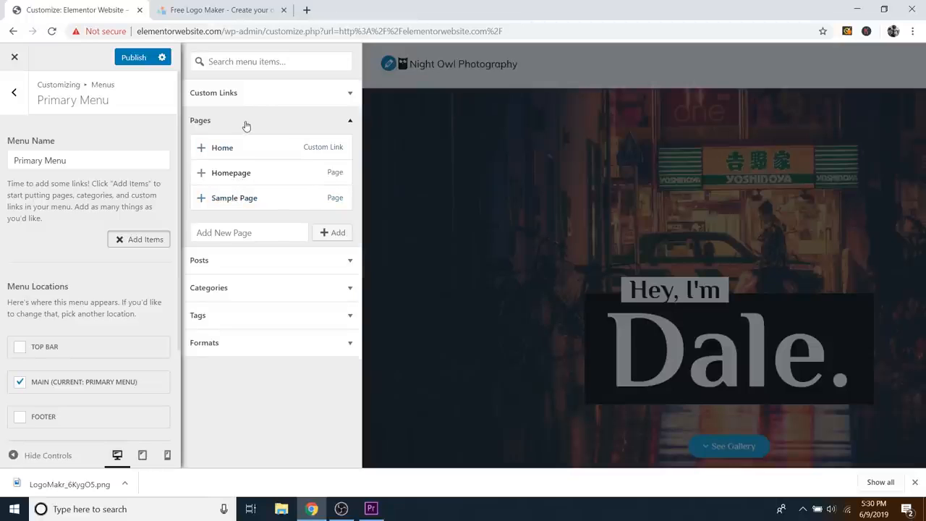
left_click(246, 126)
left_click(240, 97)
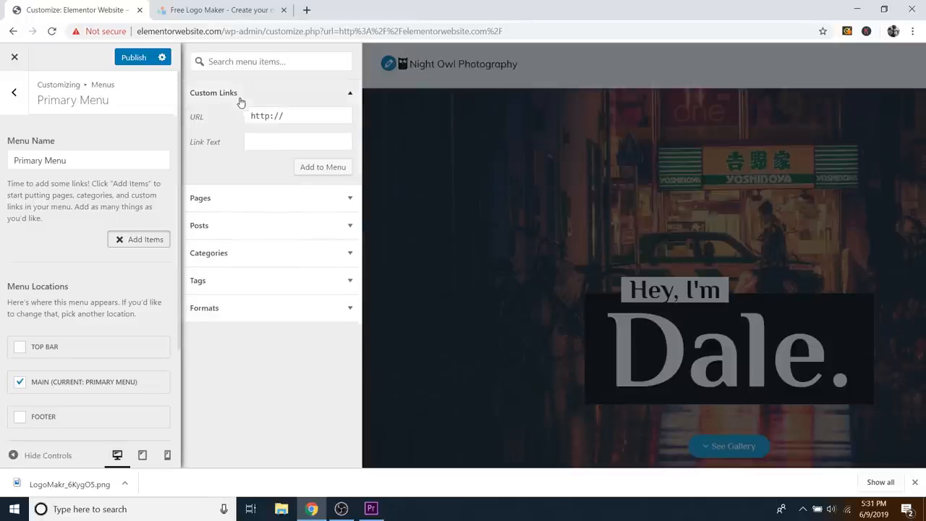
left_click(228, 200)
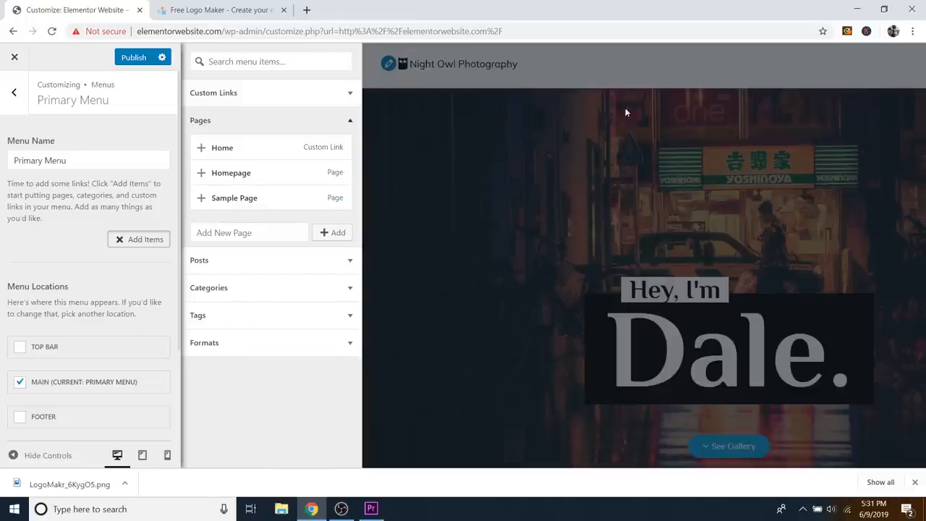
left_click(280, 125)
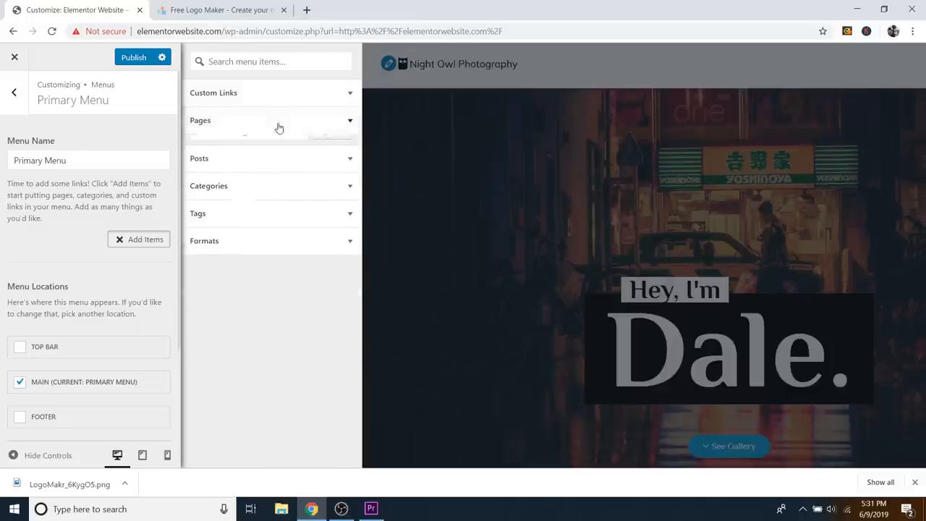
left_click(266, 101)
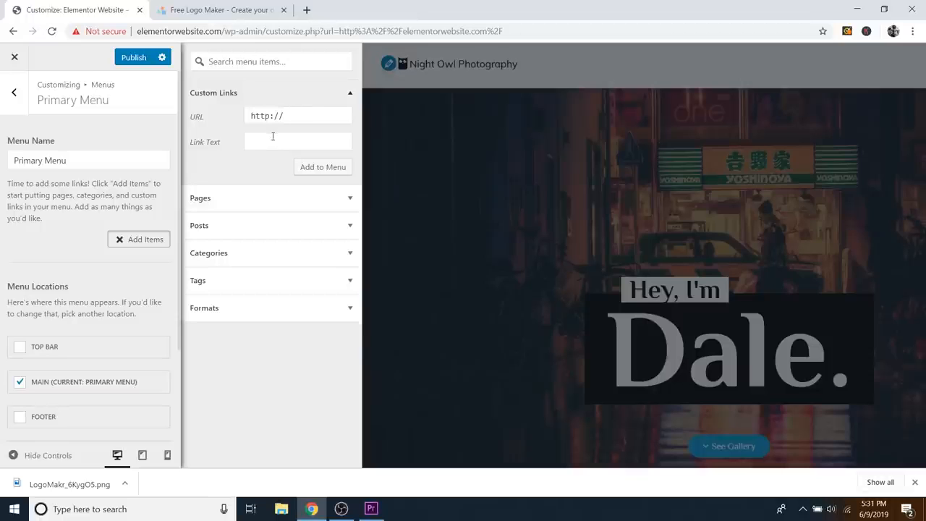
Step: Add About and Gallery custom links with # anchor URLs to the menu
left_click(265, 142)
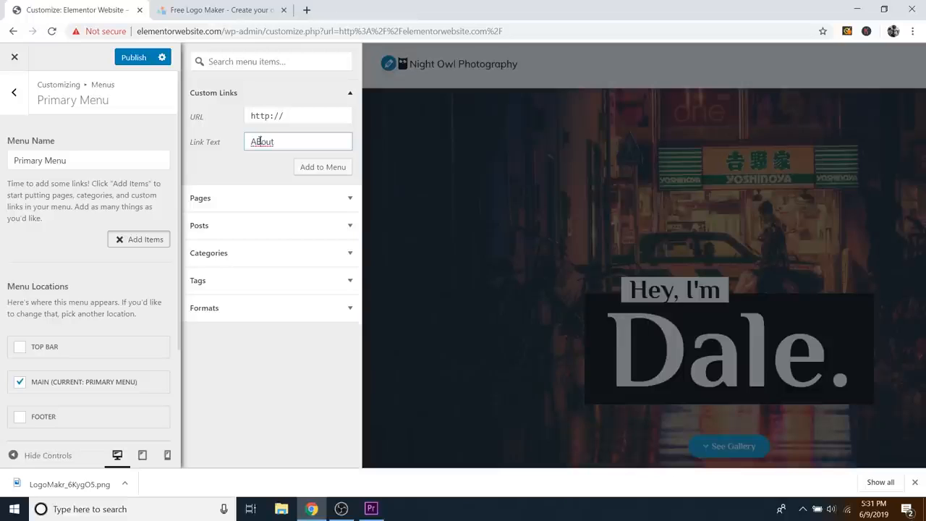
type("b")
triple_click(295, 114)
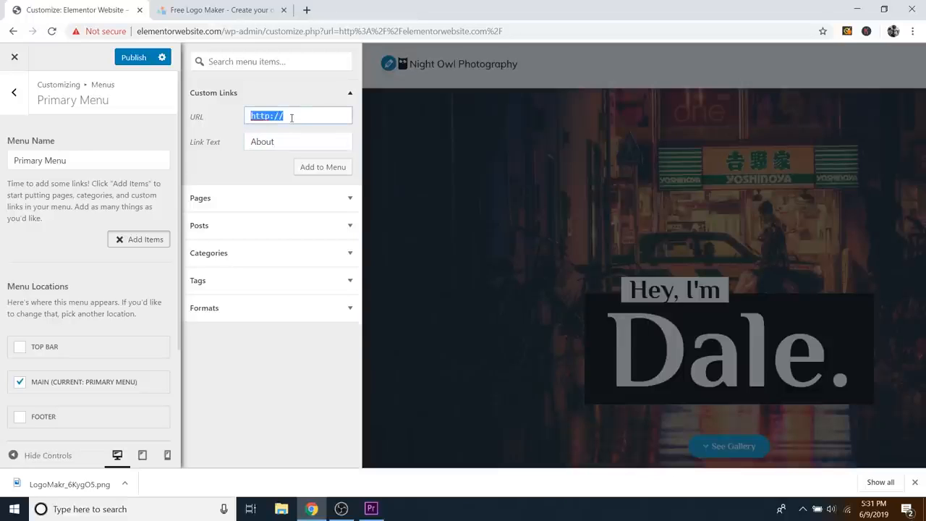
type("#about")
left_click(324, 167)
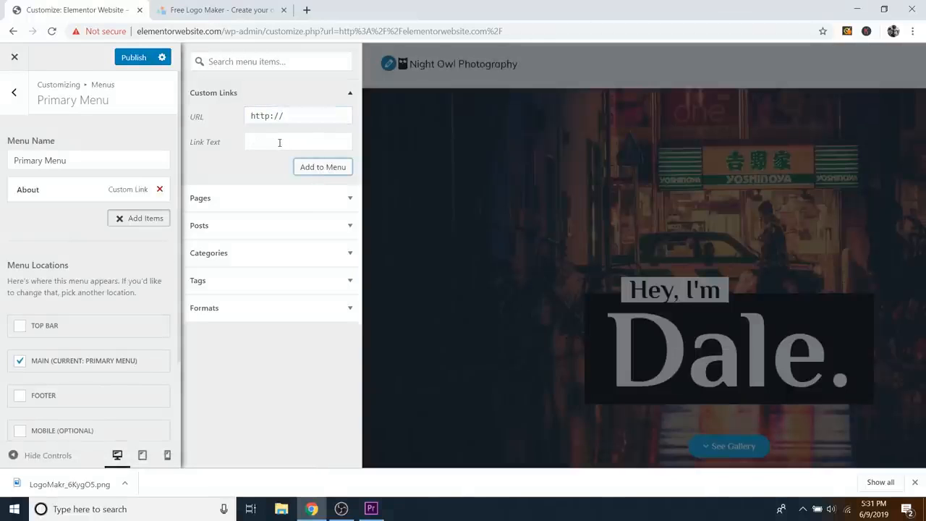
left_click(279, 142)
type("Gallery")
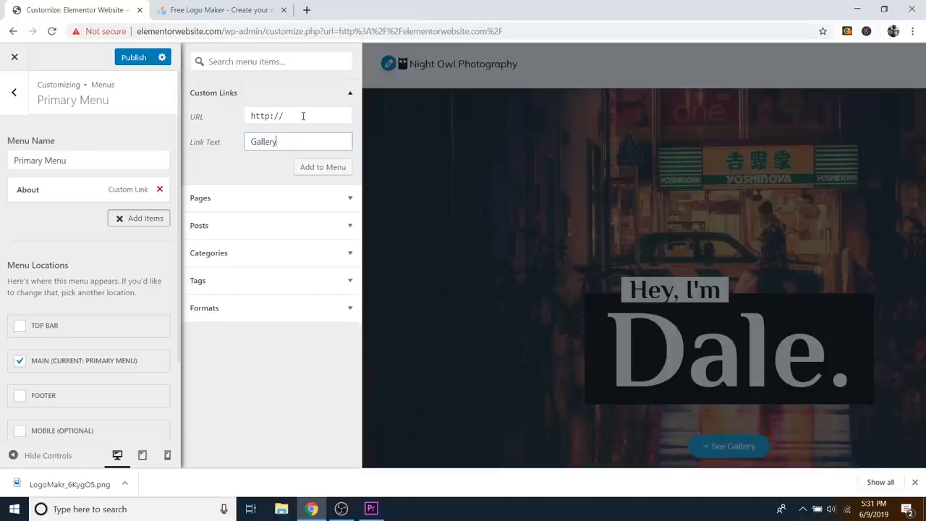
left_click(303, 116)
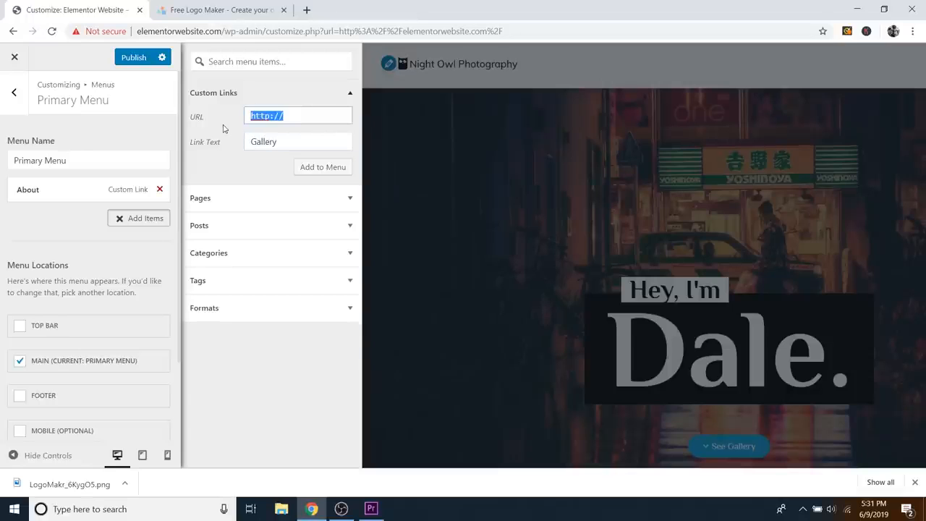
type("#gallery")
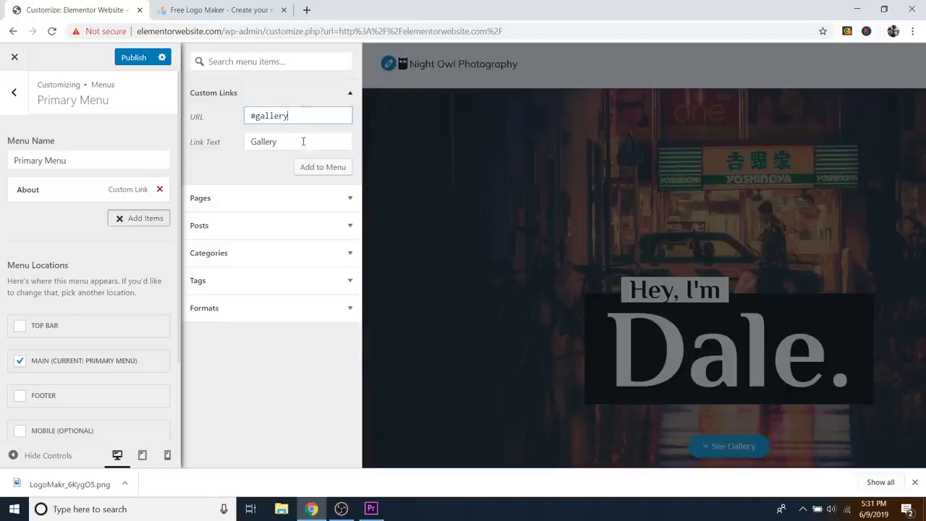
left_click(309, 168)
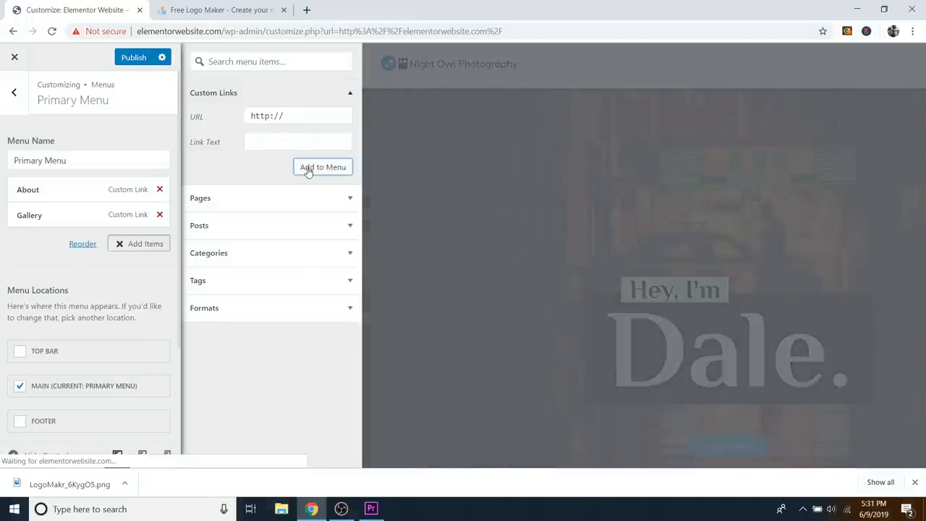
Step: Add Contact (#contact) and Clients (#clients) custom links to the menu
left_click(264, 142)
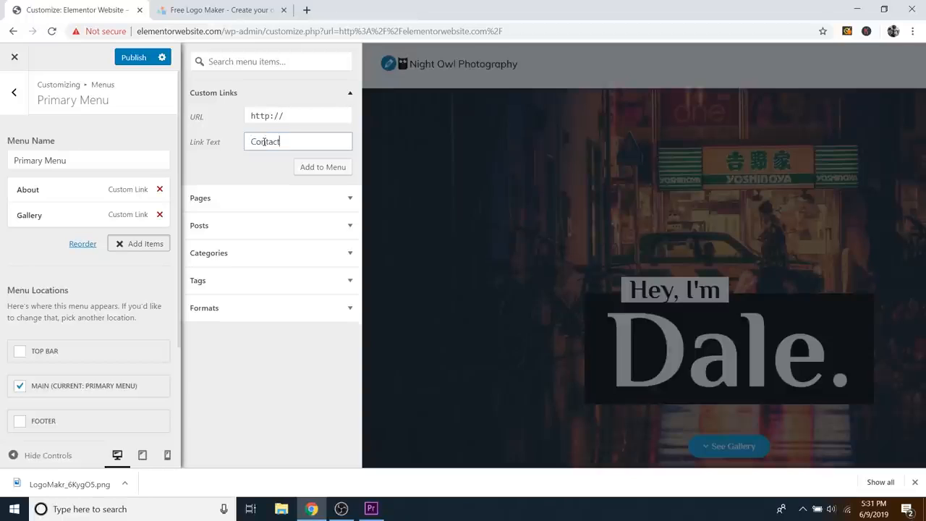
left_click_drag(284, 116, 252, 114)
type("#contact")
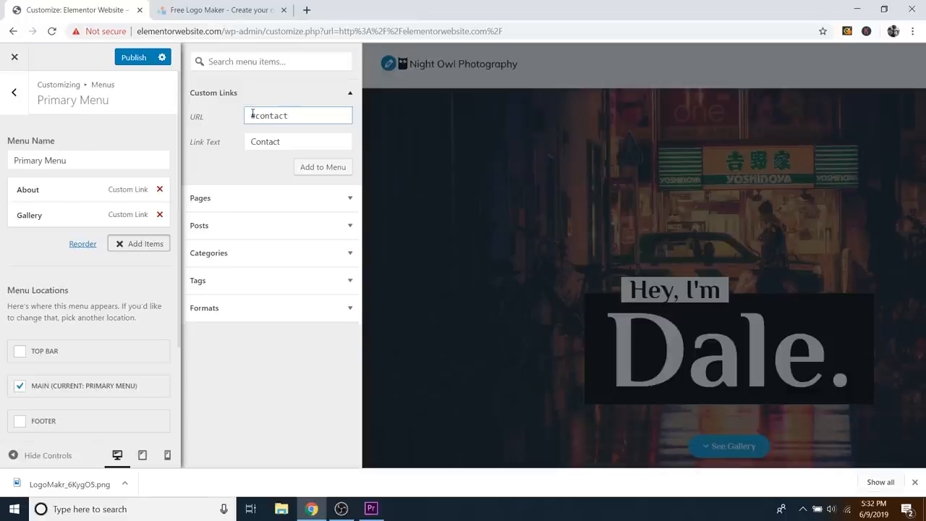
left_click(323, 167)
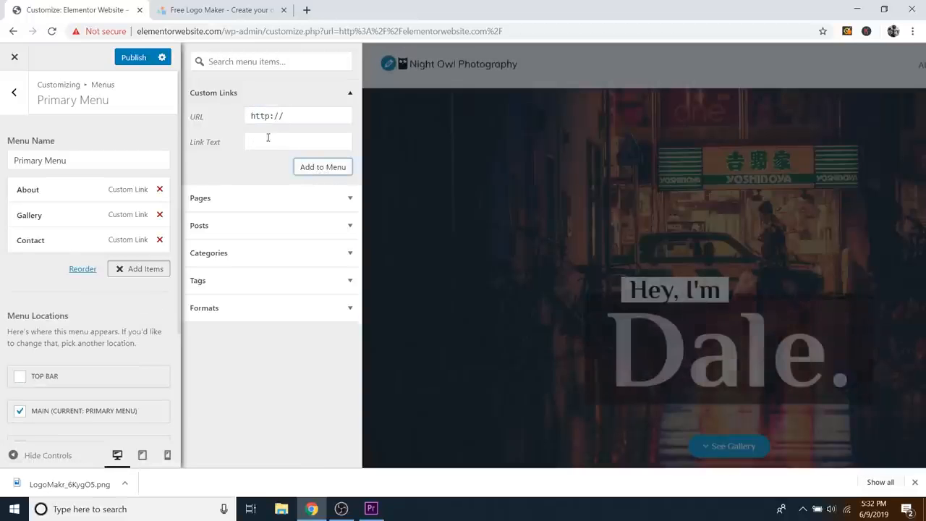
left_click(265, 140)
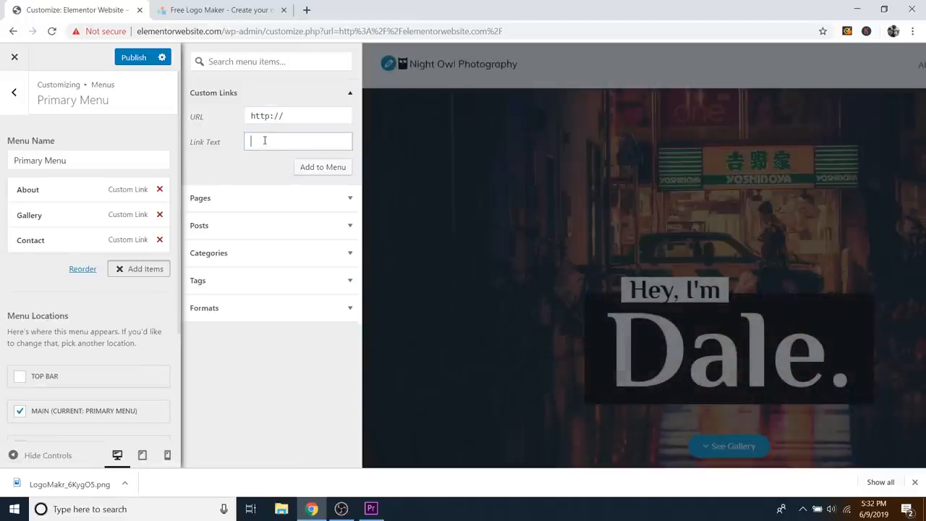
type("Clients")
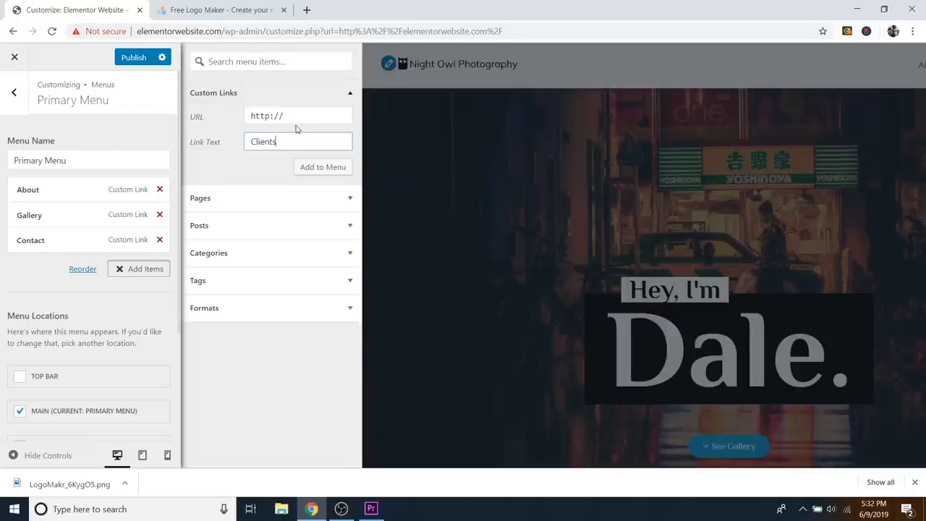
left_click(292, 117)
key("ctrl+a")
type("#")
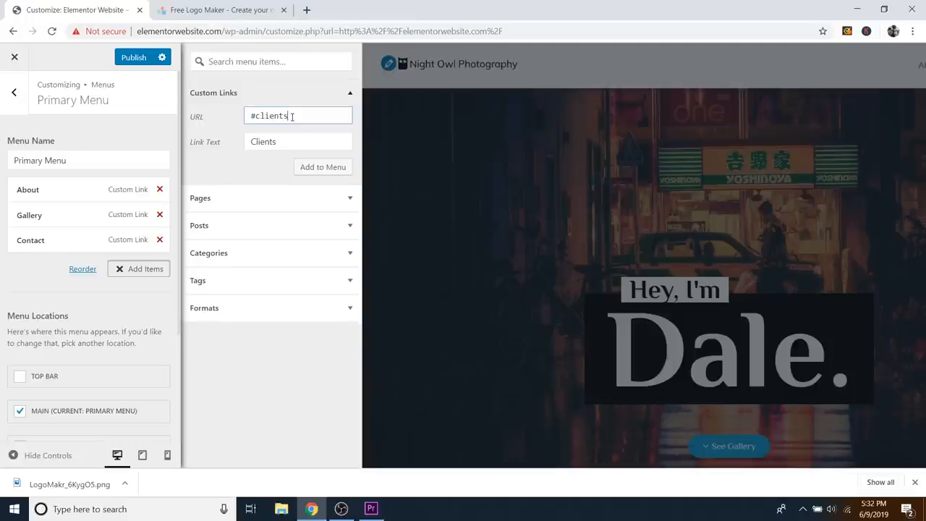
left_click(316, 175)
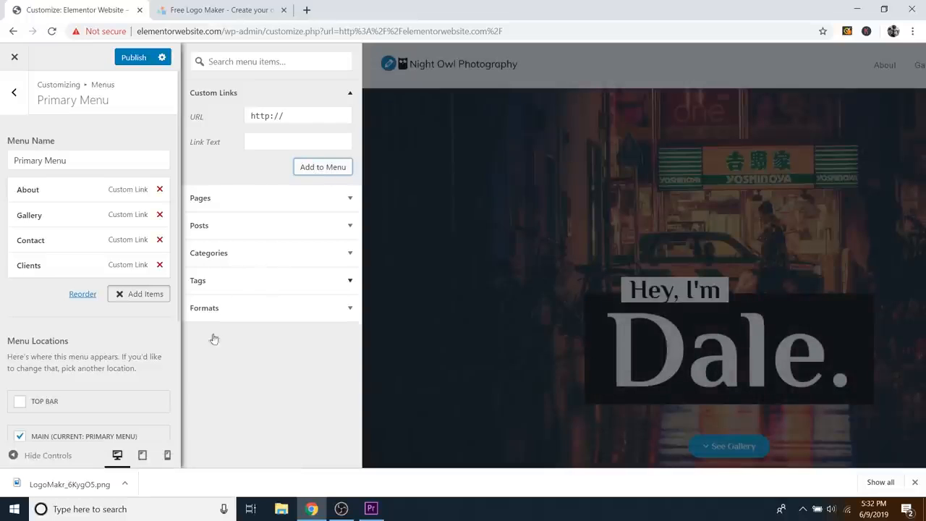
left_click(916, 483)
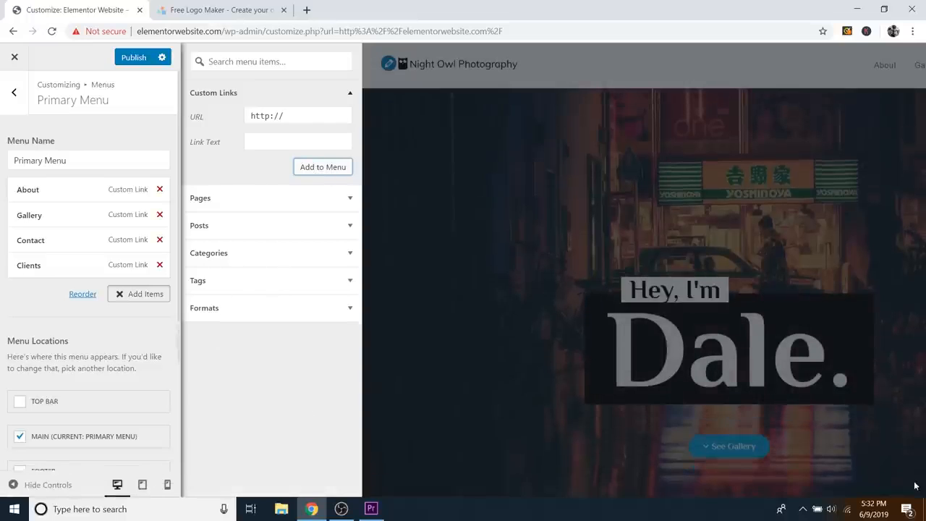
Step: Hide controls, test the Gallery link in the preview nav, then show controls again
left_click(47, 489)
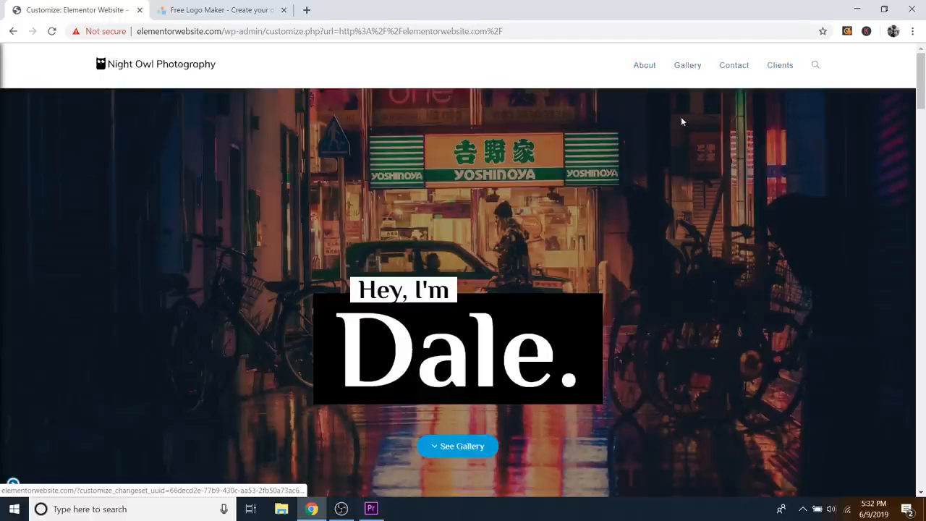
scroll(708, 143, "down", 10)
scroll(724, 157, "up", 10)
left_click(687, 65)
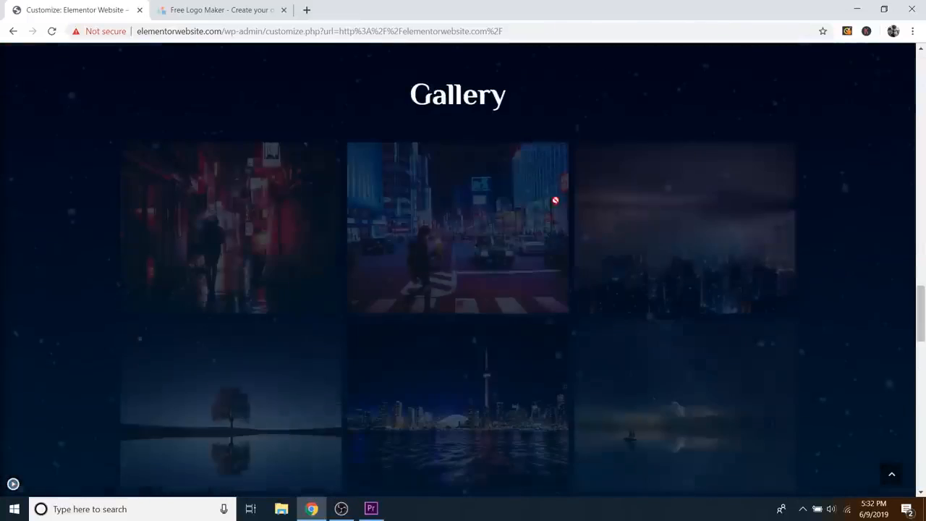
scroll(628, 213, "up", 10)
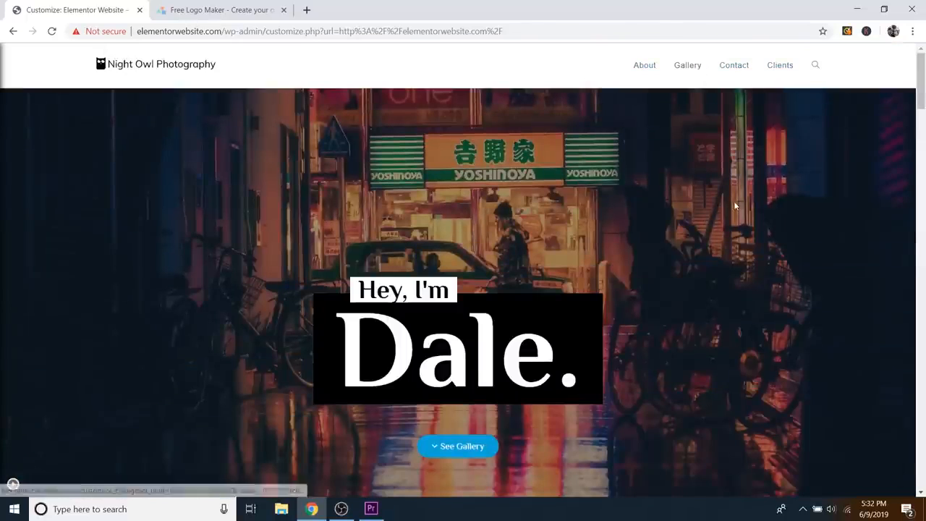
scroll(703, 211, "down", 10)
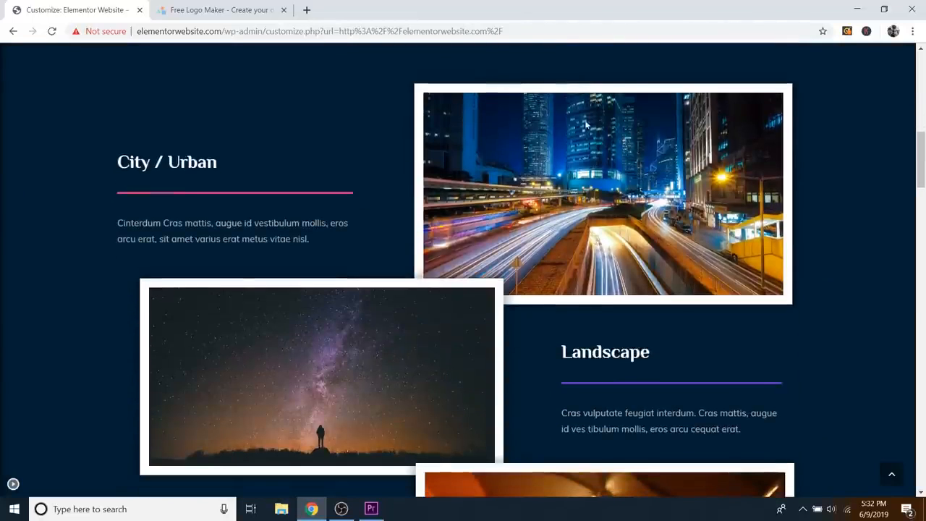
scroll(506, 253, "down", 3)
scroll(667, 197, "up", 5)
scroll(667, 197, "up", 8)
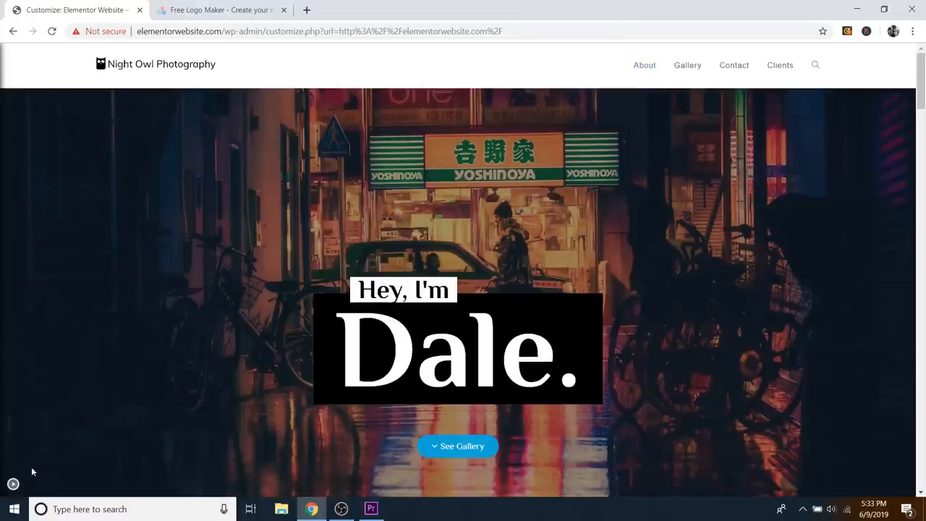
left_click(13, 485)
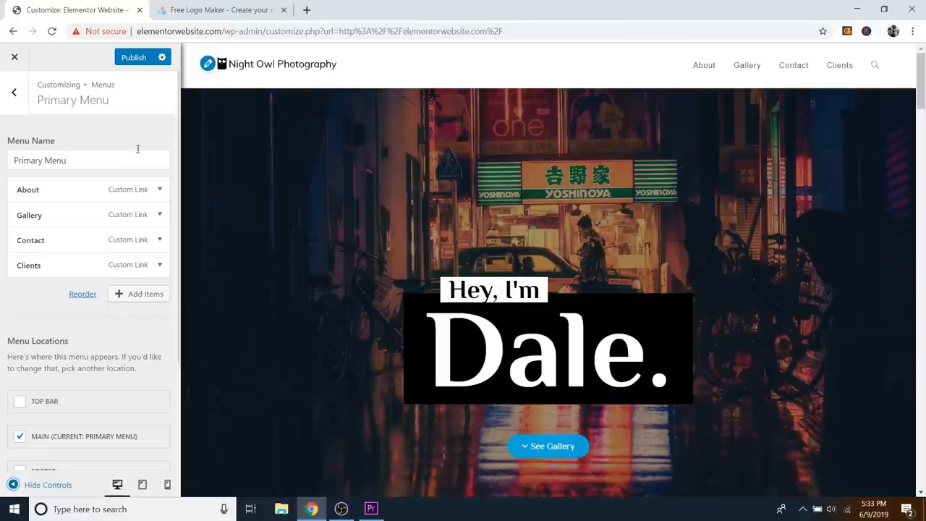
Step: Switch the header Style under Header > General to Transparent
left_click(15, 94)
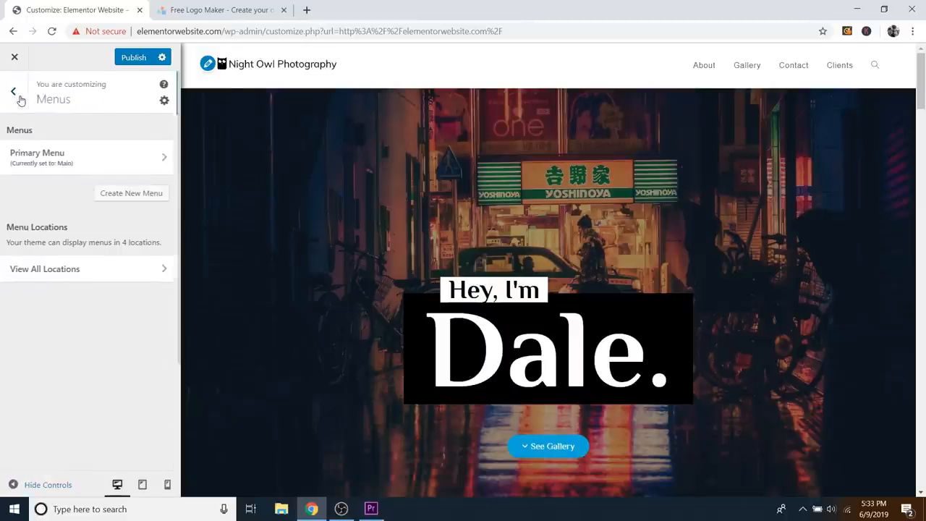
left_click(17, 95)
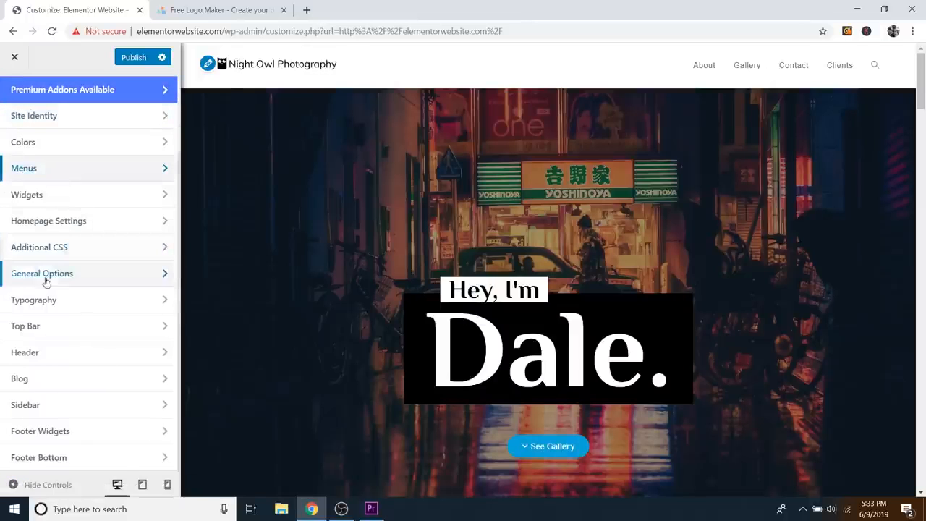
left_click(32, 355)
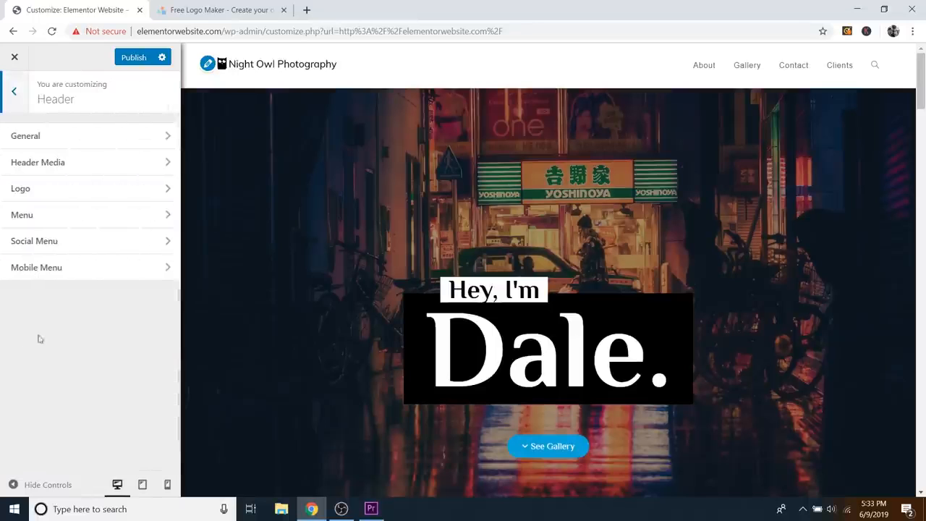
left_click(47, 144)
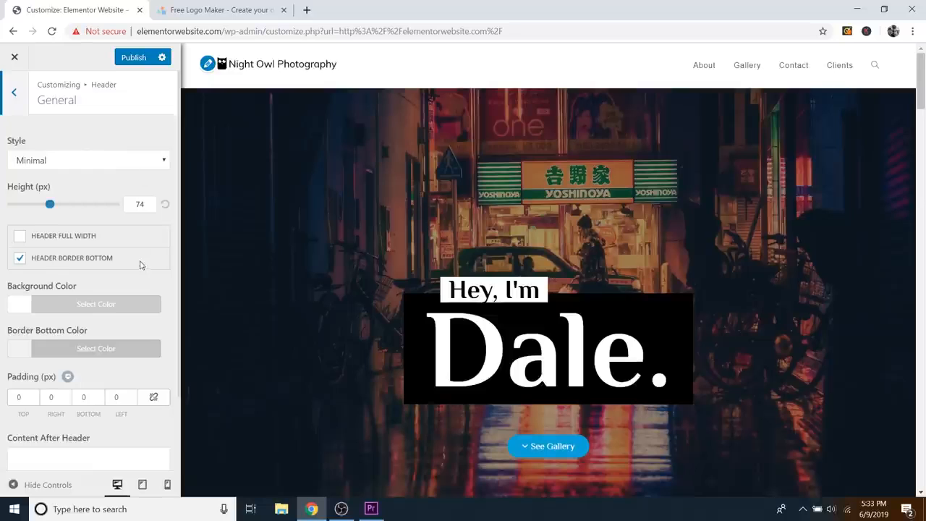
scroll(123, 259, "down", 1)
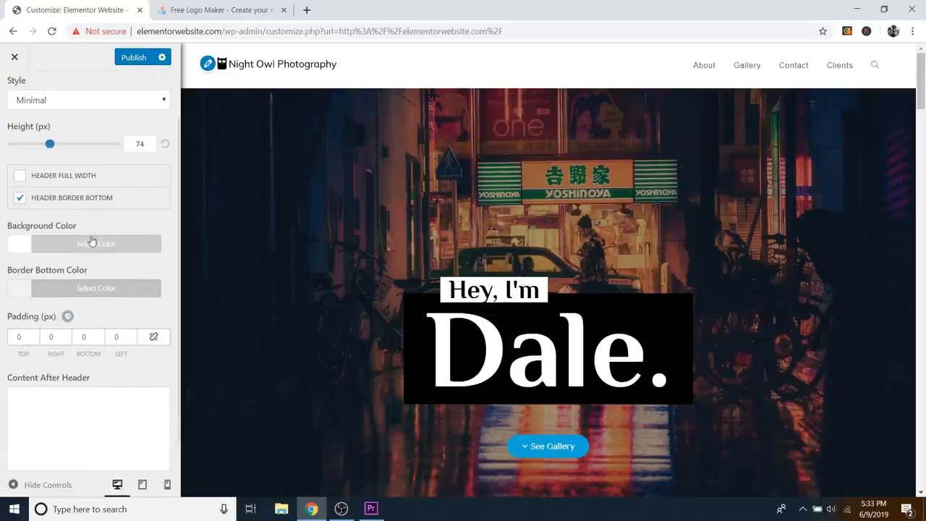
left_click(92, 103)
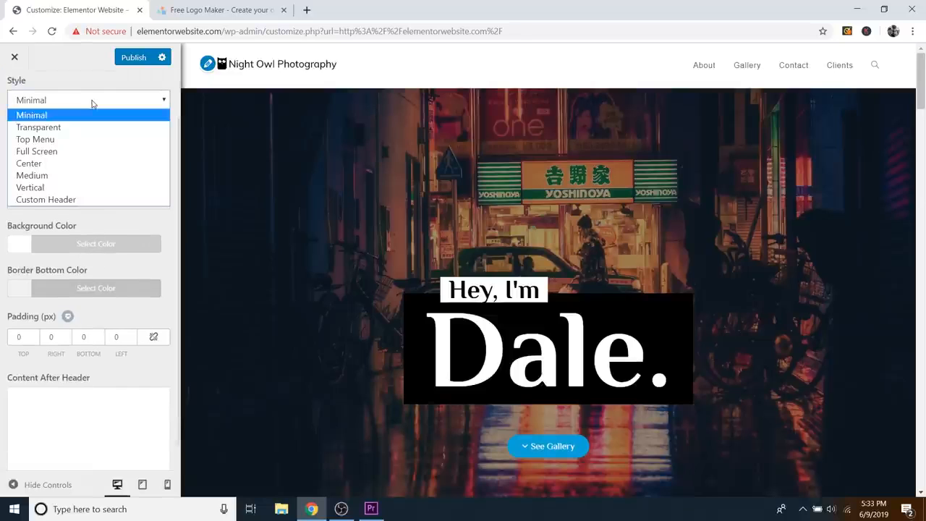
left_click(40, 127)
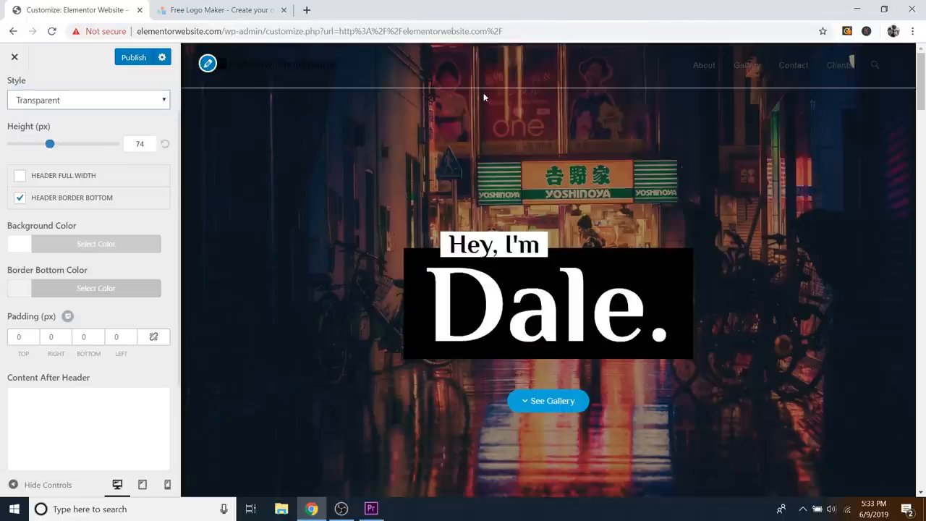
Step: Turn off Header Border Bottom, try Top Menu, then return the style to Minimal
left_click(20, 198)
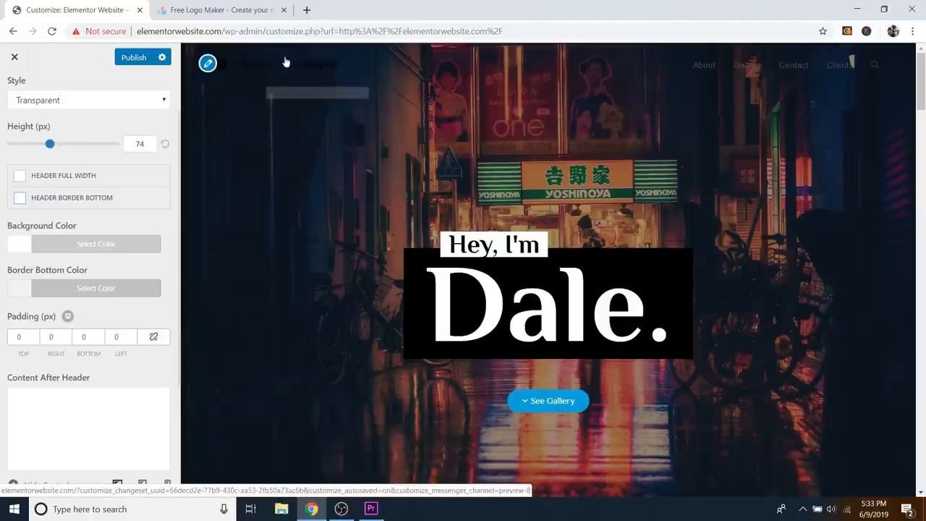
left_click(65, 103)
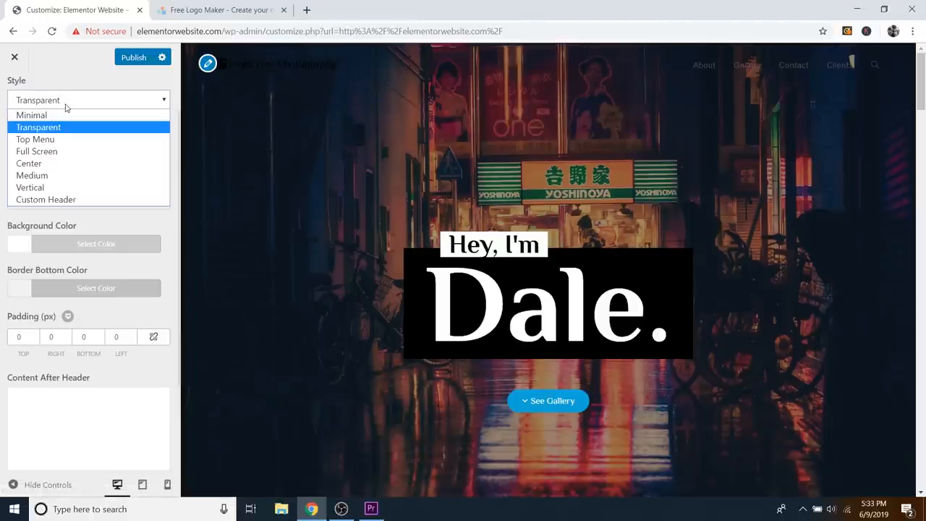
left_click(45, 140)
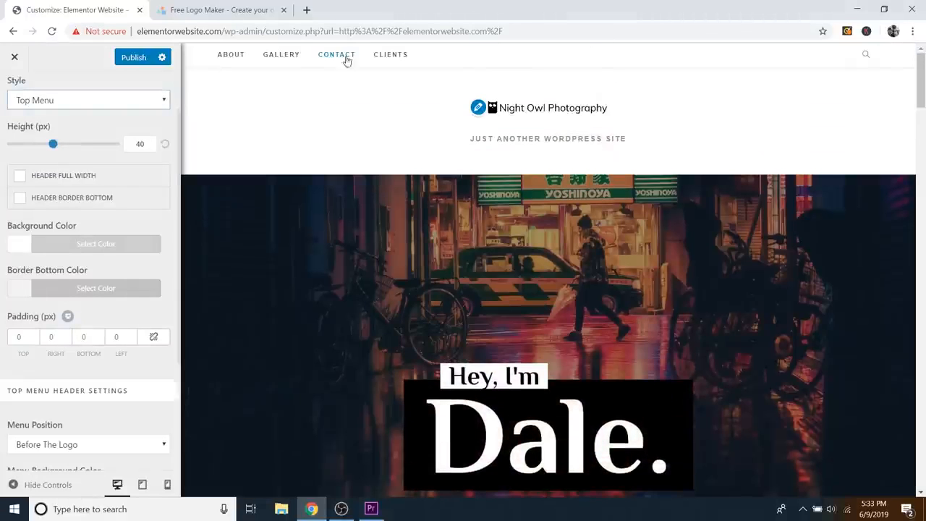
left_click(73, 105)
left_click(58, 118)
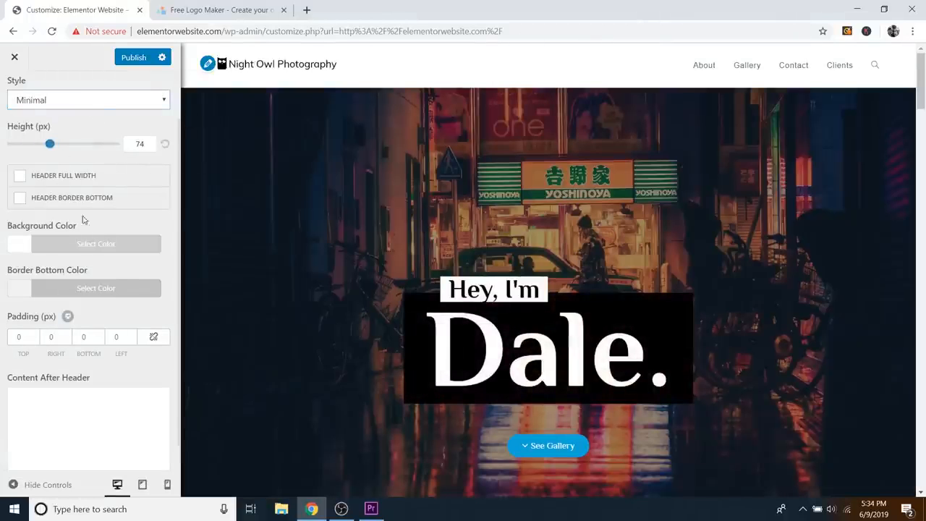
Step: Try grey, green and white, then set the header background to black (#000000)
left_click(63, 244)
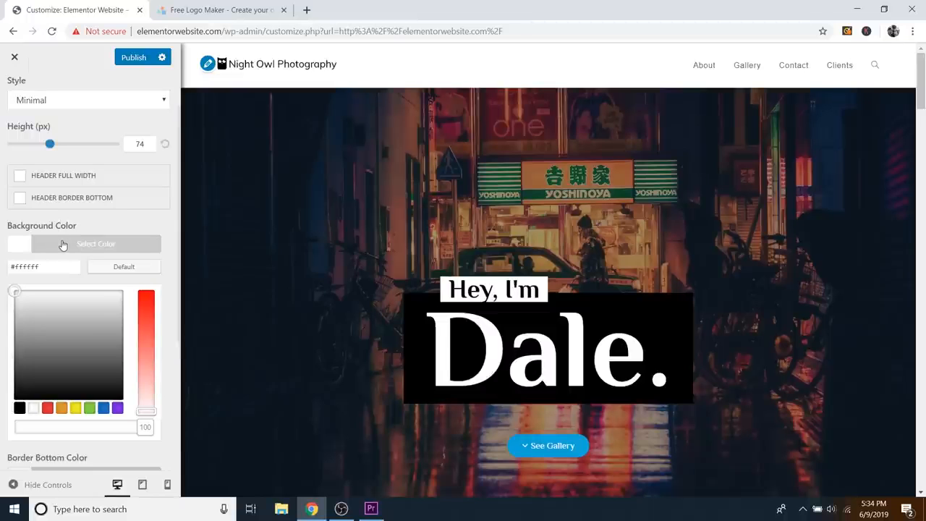
mouse_move(93, 321)
left_mouse_down()
mouse_move(21, 327)
mouse_move(63, 344)
mouse_move(89, 303)
mouse_move(111, 340)
mouse_move(56, 313)
left_mouse_up()
left_click(145, 308)
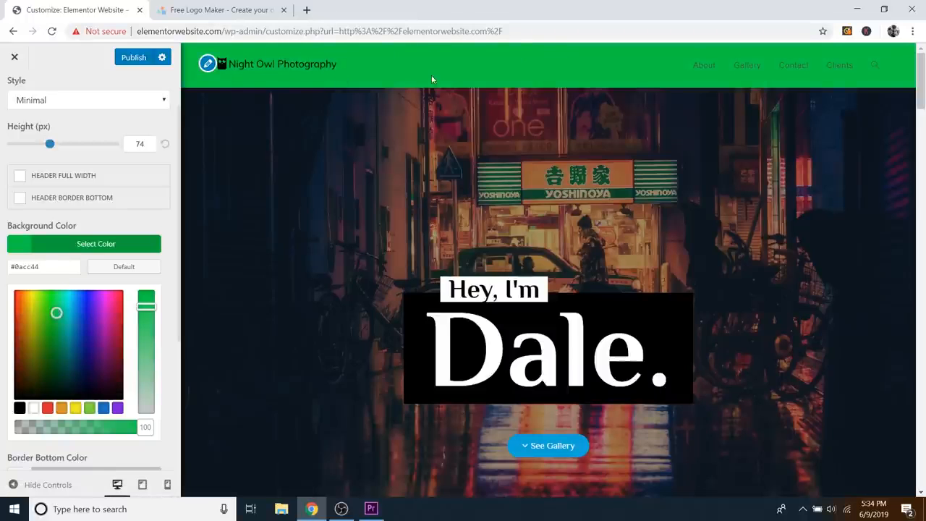
left_click(34, 408)
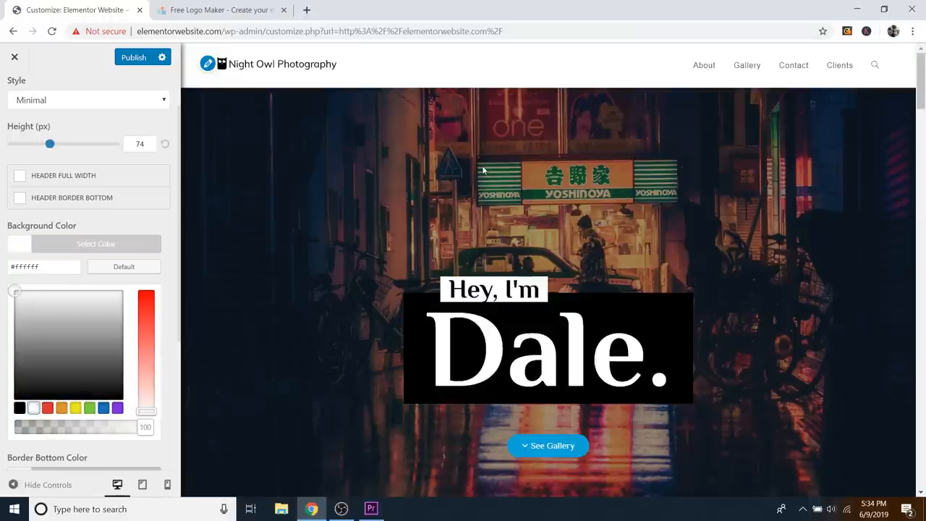
left_click(21, 407)
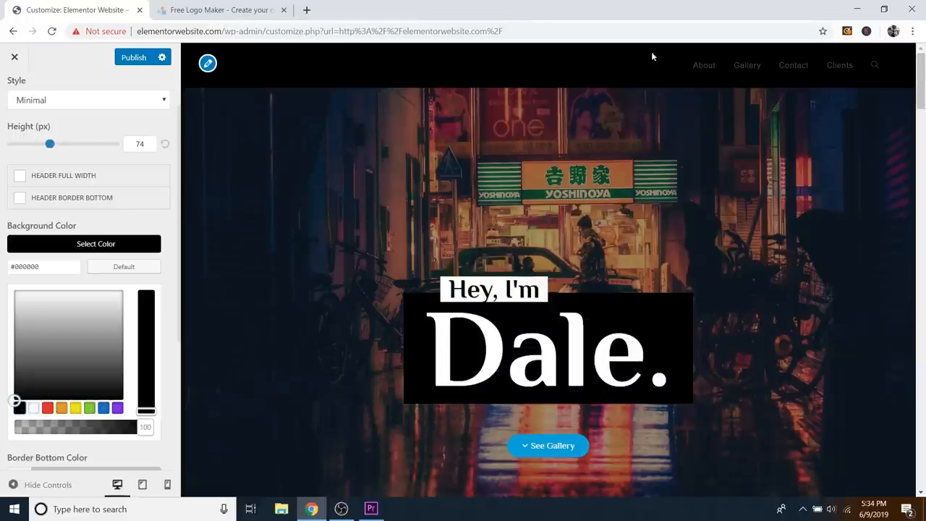
left_click(209, 64)
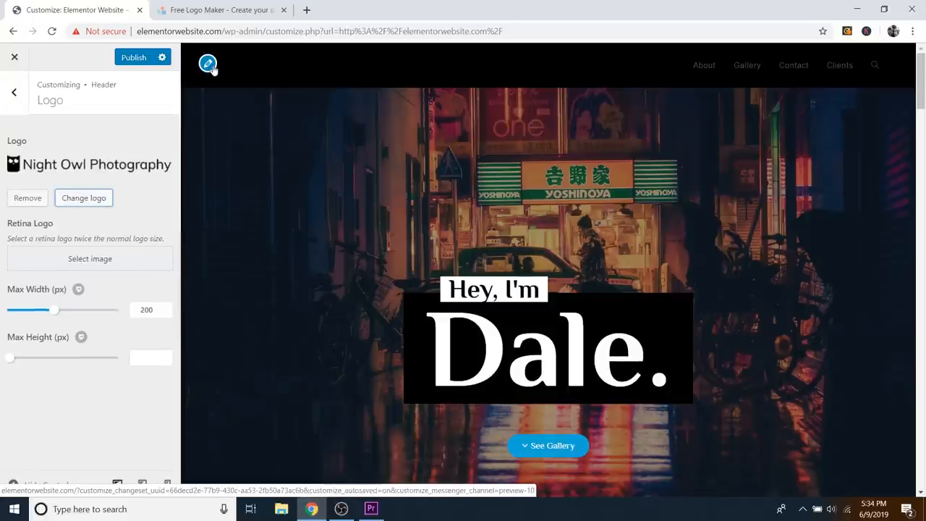
Step: Replace the header logo with the uploaded 'Logo - White' image, skipping cropping
left_click(39, 205)
left_click(95, 166)
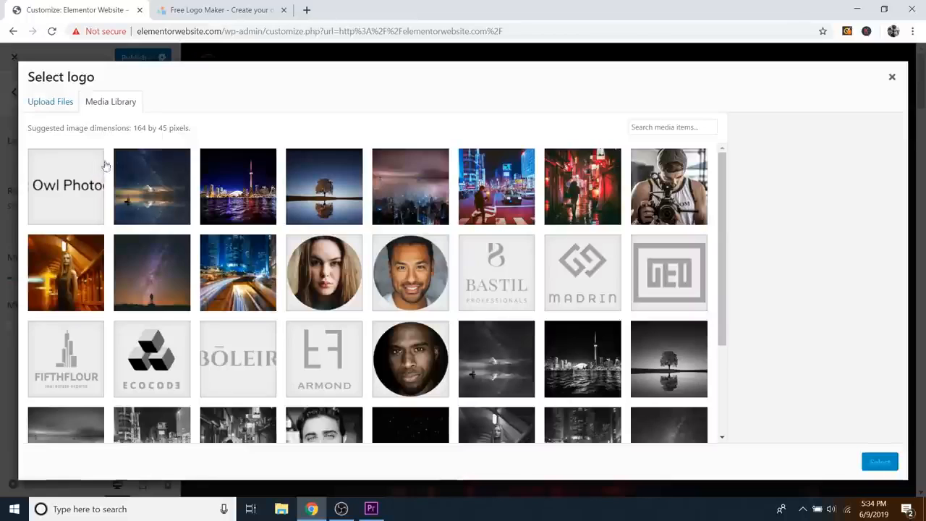
left_click(51, 102)
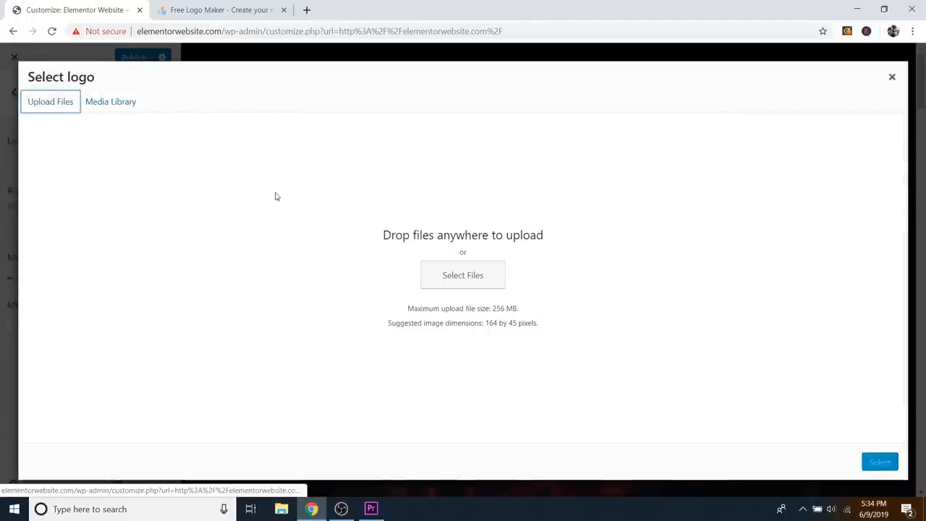
left_click(456, 278)
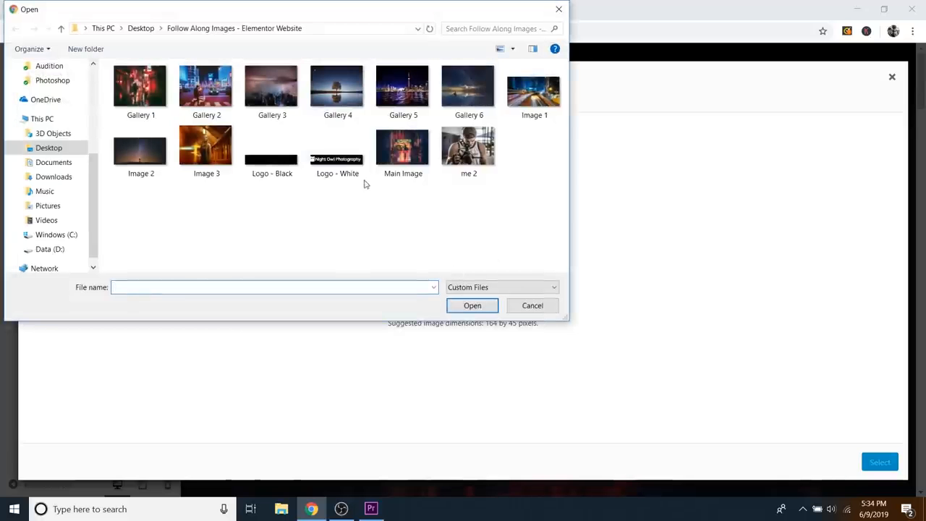
left_click(346, 161)
left_click(472, 305)
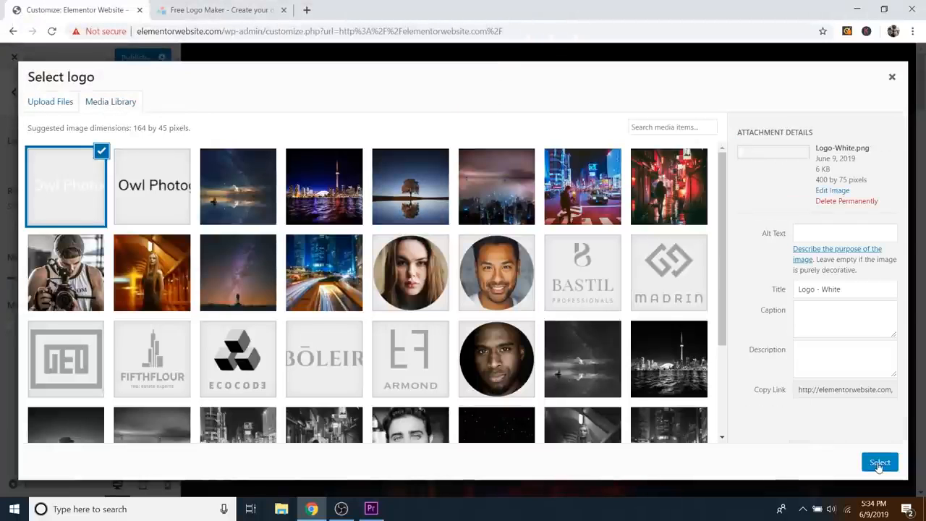
left_click(879, 462)
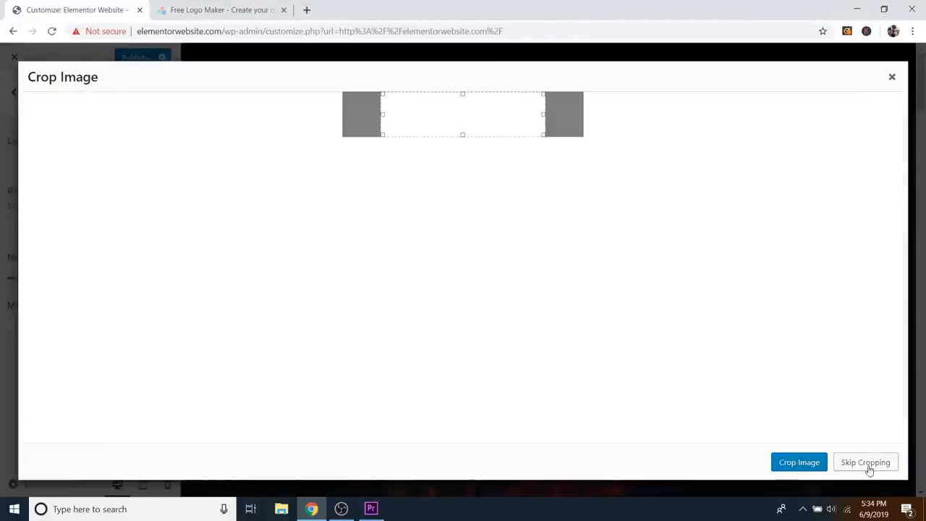
left_click(866, 463)
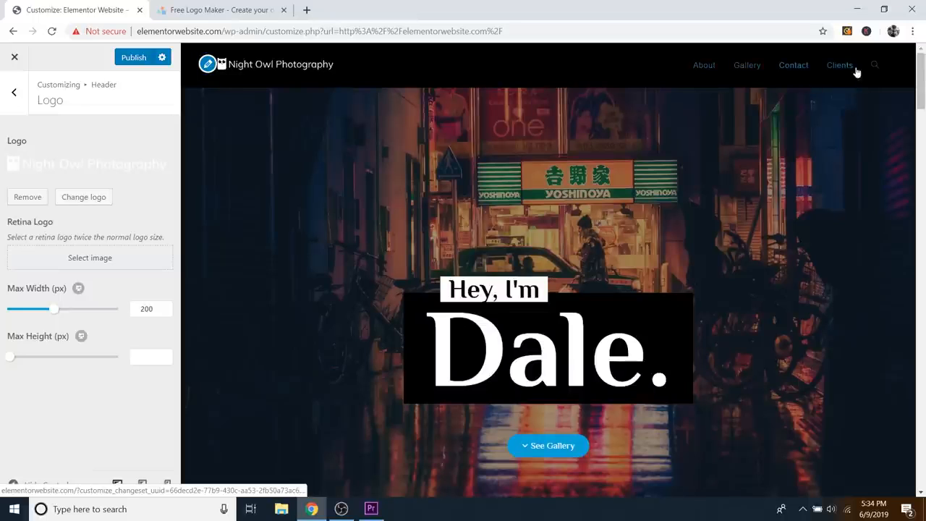
left_click(15, 94)
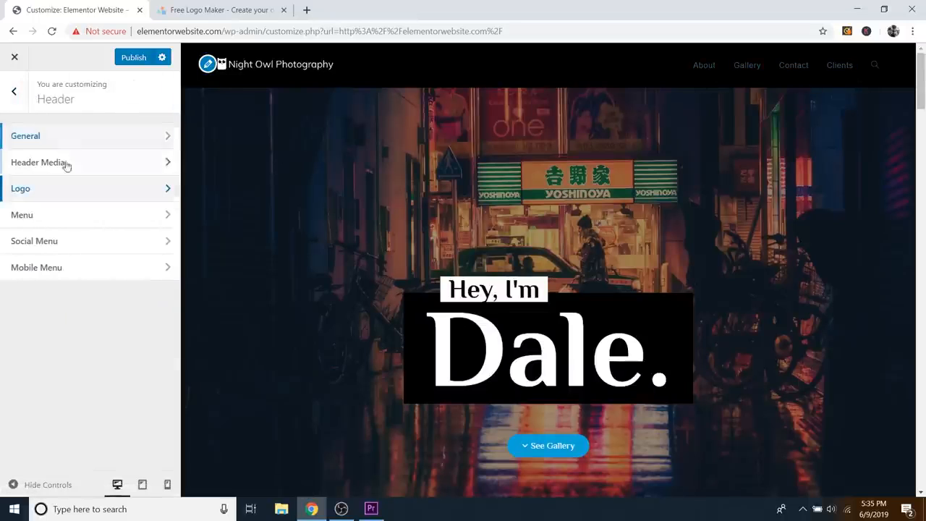
Step: Try orange for the menu link hover colour, reset it to default #13aff0, and publish
left_click(33, 219)
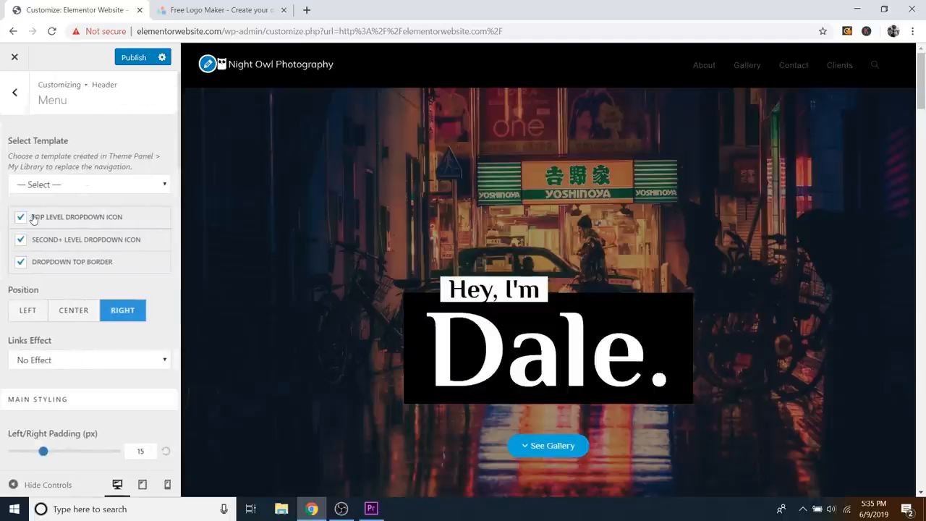
scroll(141, 258, "down", 3)
scroll(140, 258, "down", 3)
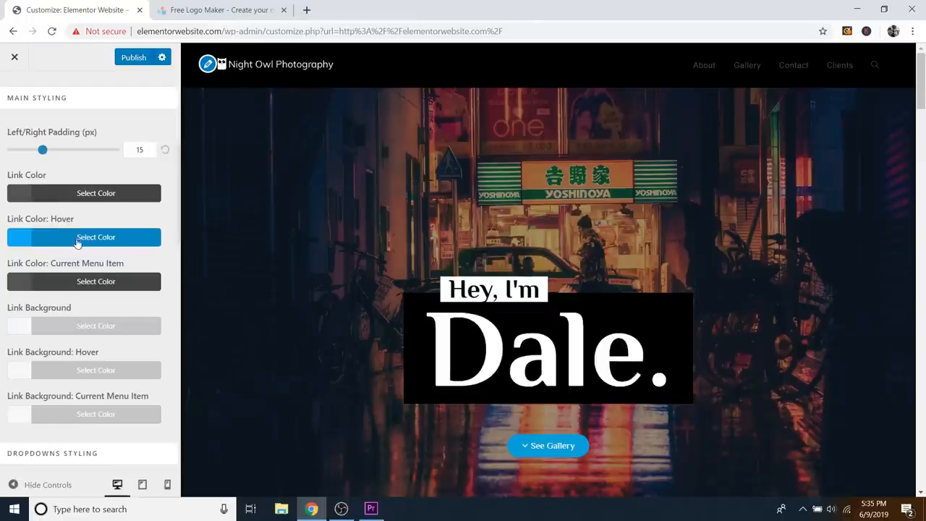
scroll(57, 225, "up", 5)
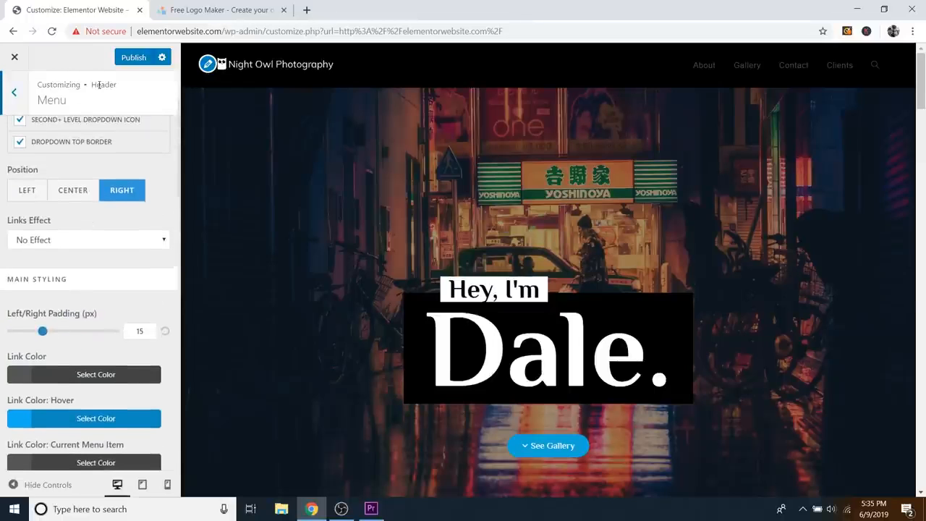
left_click_drag(92, 85, 112, 84)
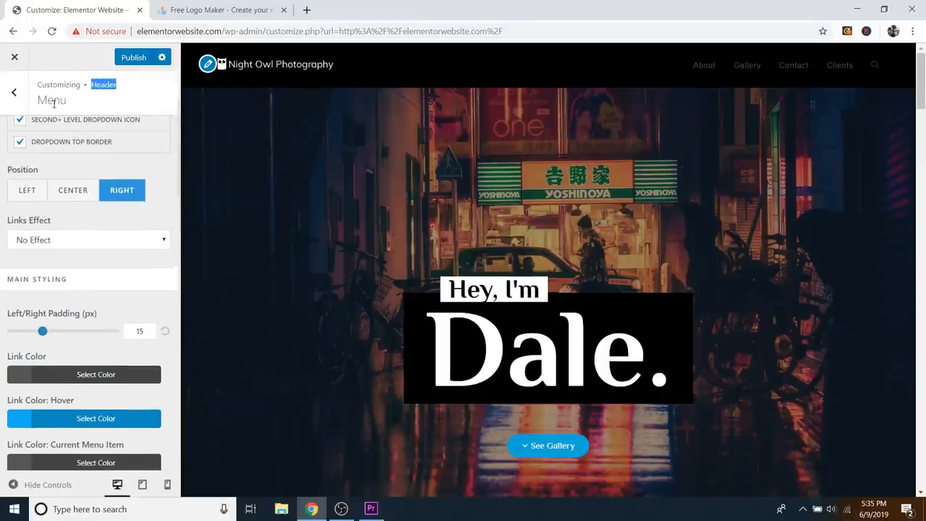
scroll(82, 311, "down", 2)
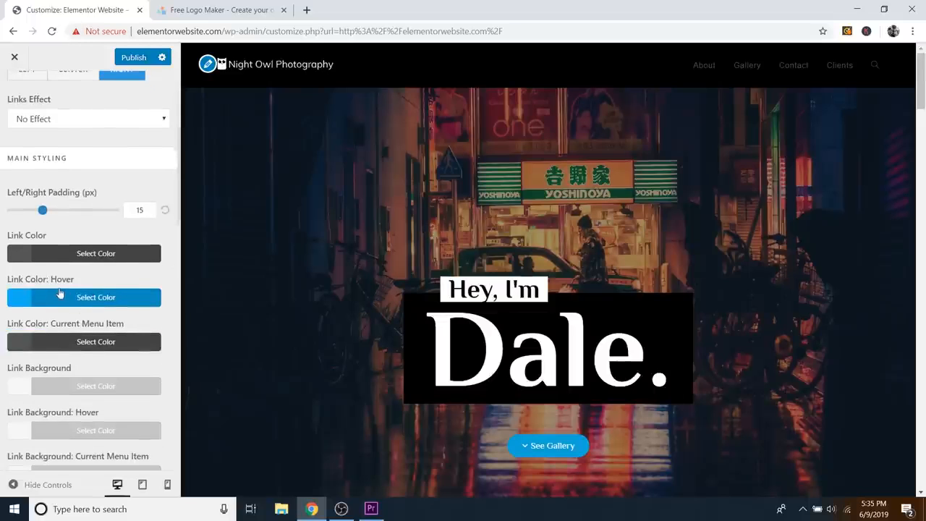
left_click(65, 301)
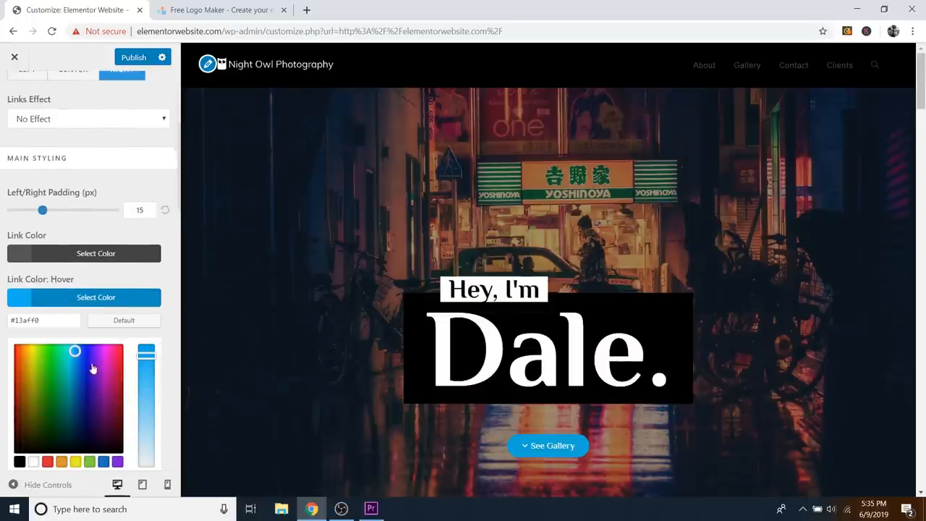
left_click_drag(73, 389, 19, 361)
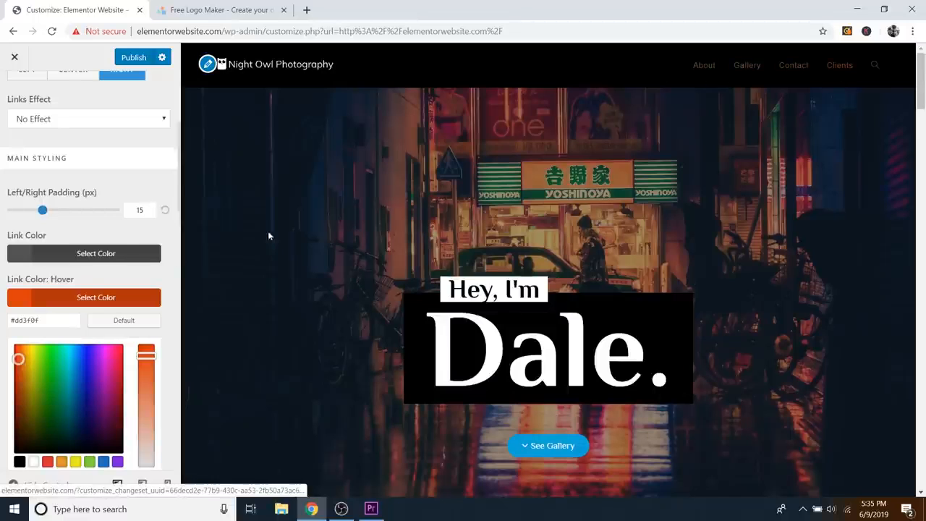
left_click(124, 320)
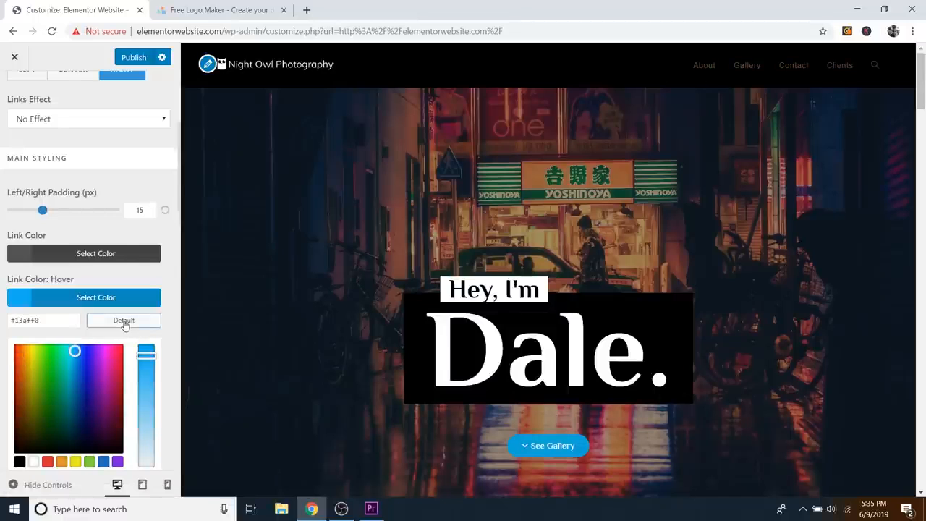
left_click(127, 297)
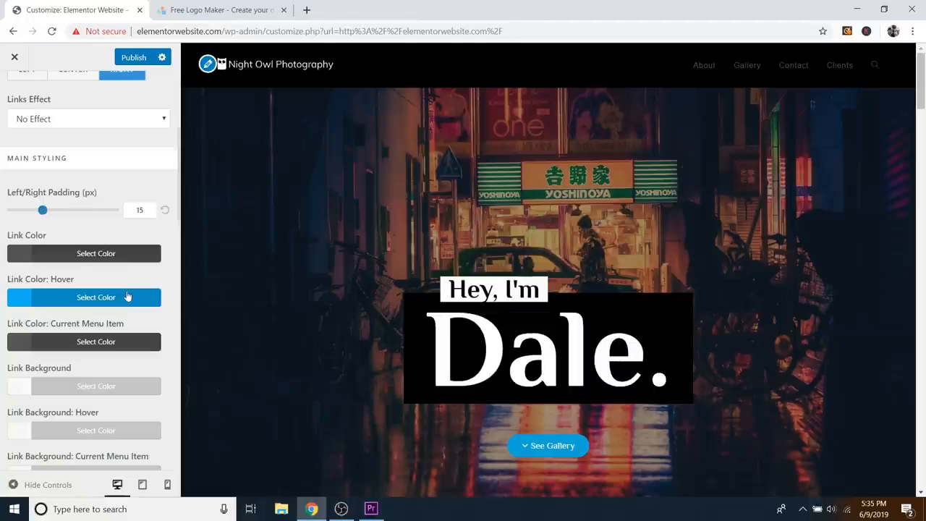
scroll(120, 258, "up", 4)
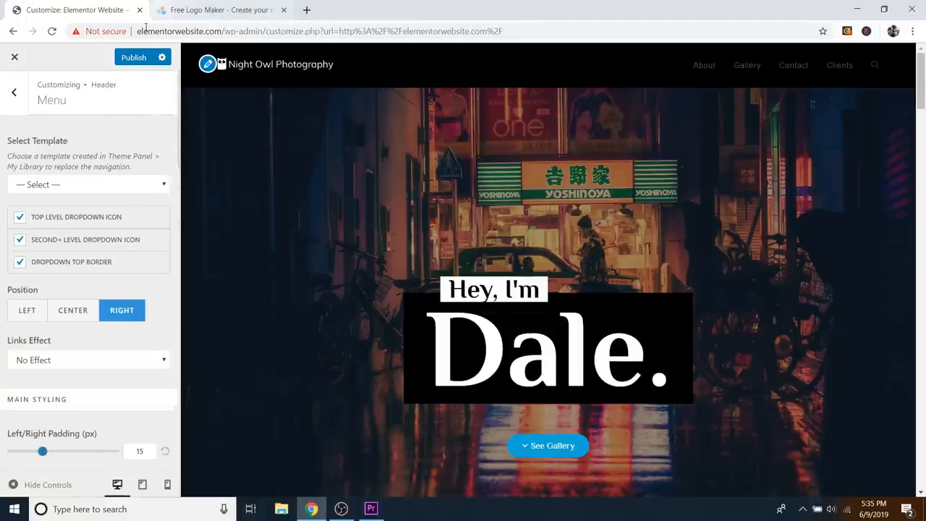
left_click(130, 59)
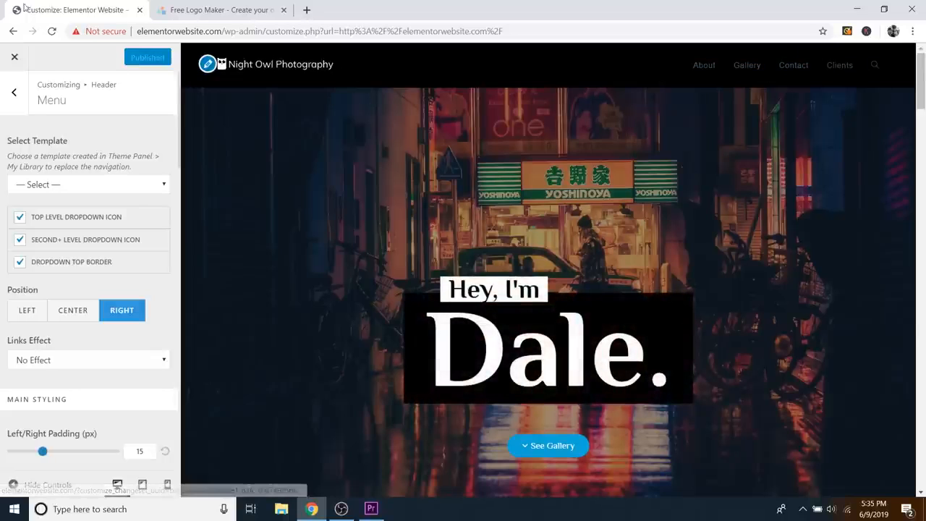
Step: Leave the Customizer, open the Homepage in Elementor, and scroll to the About section
left_click(15, 58)
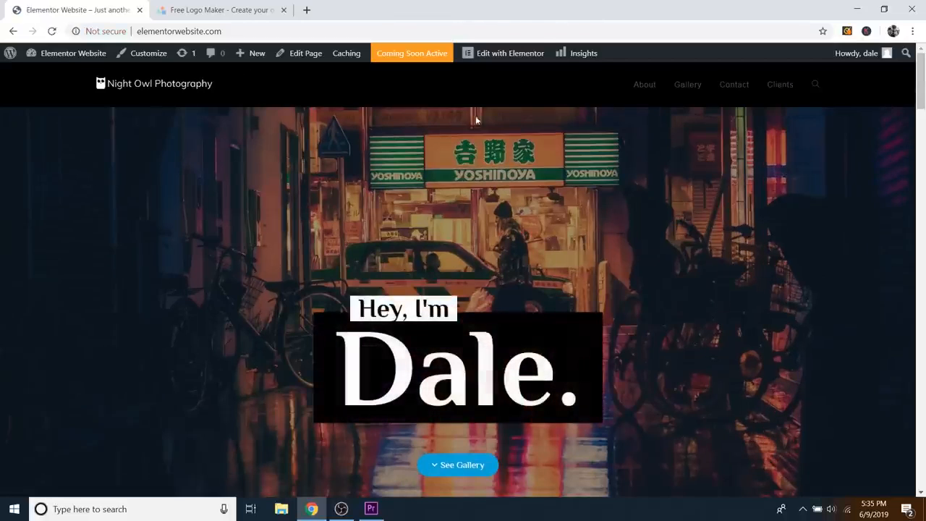
left_click(510, 57)
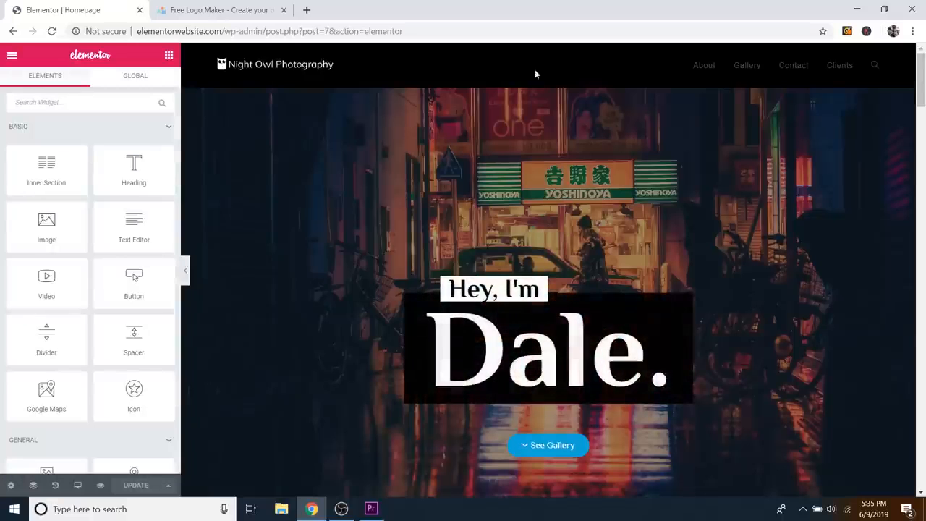
scroll(695, 155, "down", 15)
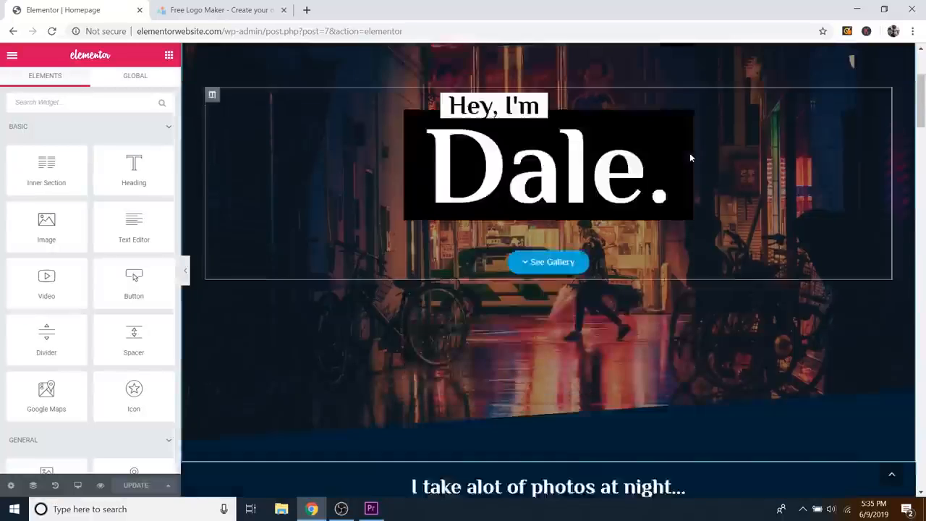
scroll(684, 157, "down", 8)
scroll(651, 152, "up", 4)
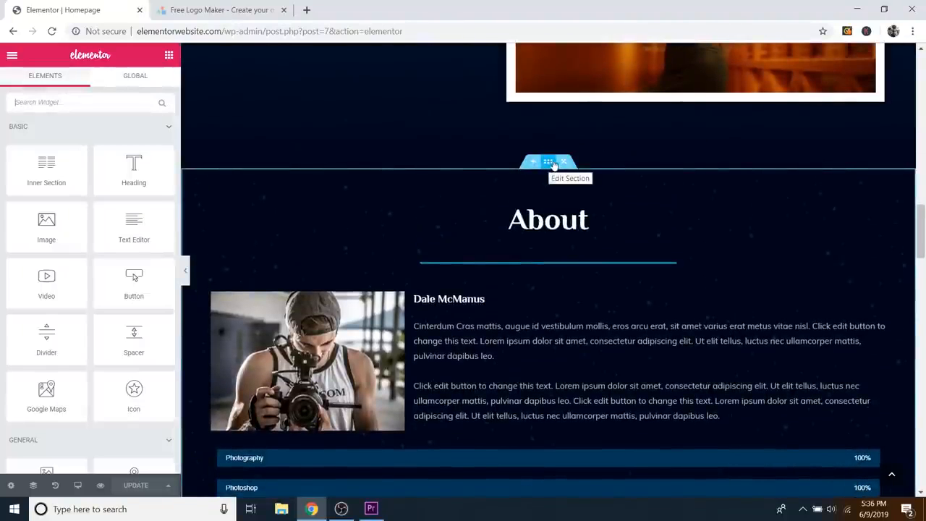
scroll(513, 124, "down", 1)
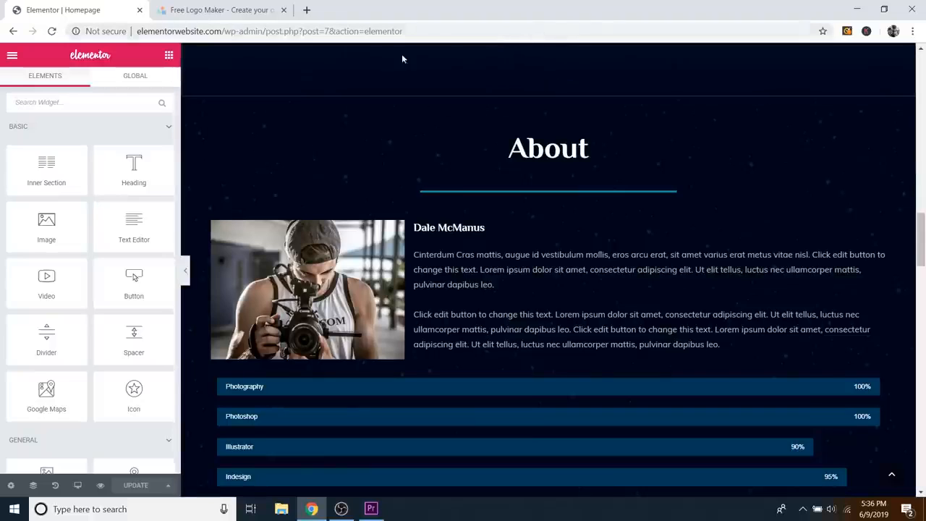
scroll(550, 65, "down", 1)
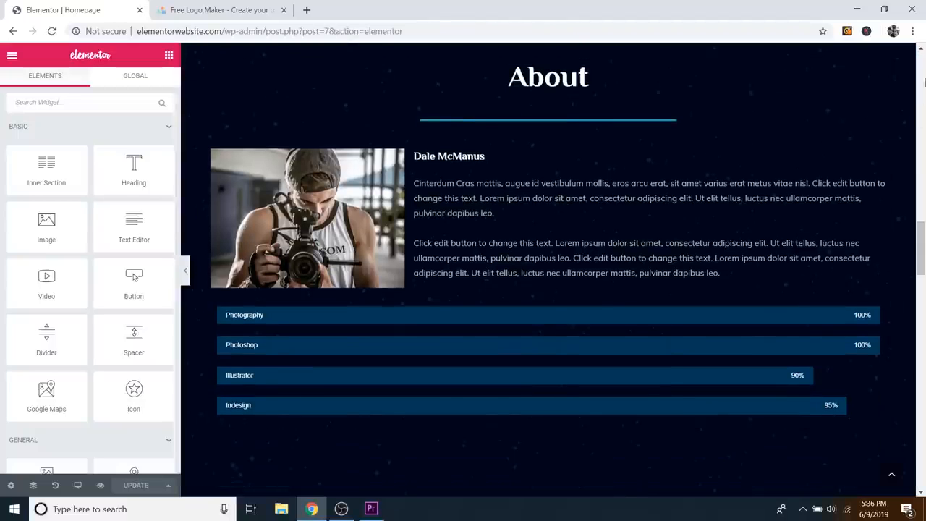
left_click_drag(921, 244, 922, 235)
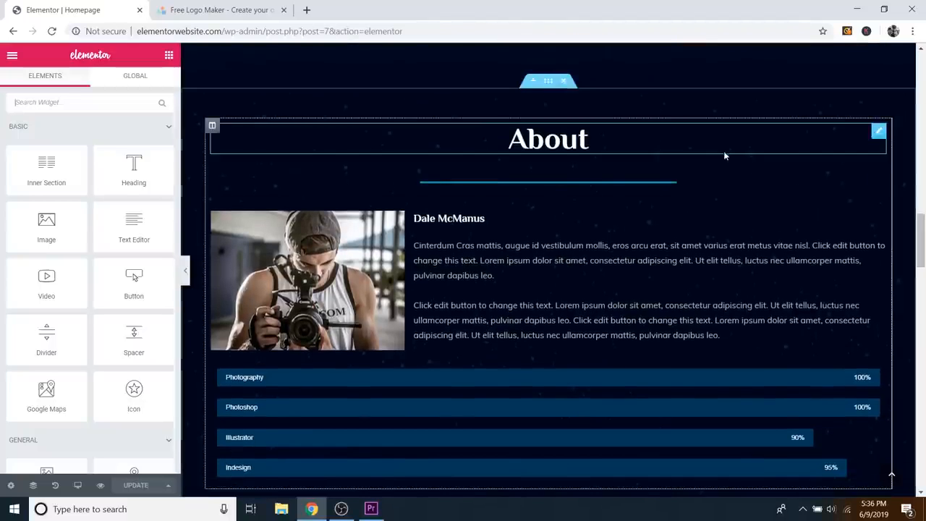
Step: Give the About section the CSS ID 'about' and save the page
left_click(550, 81)
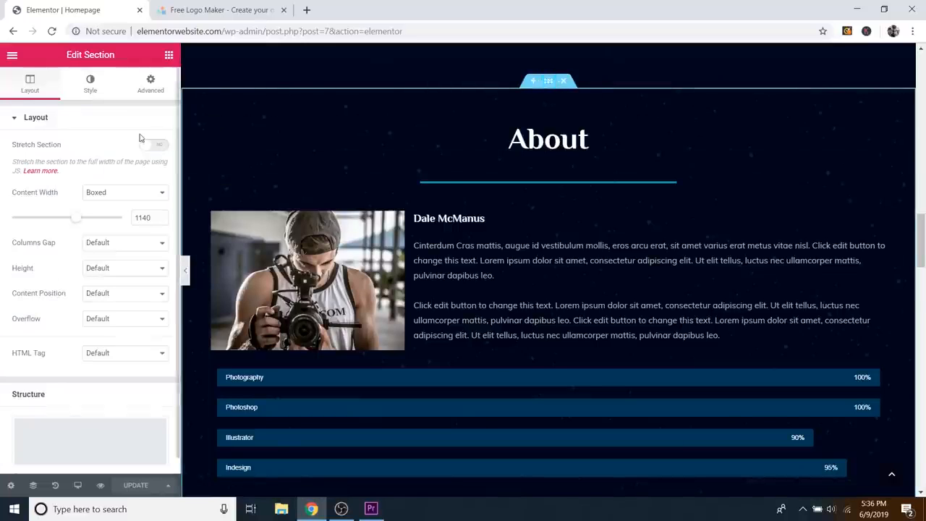
left_click(150, 86)
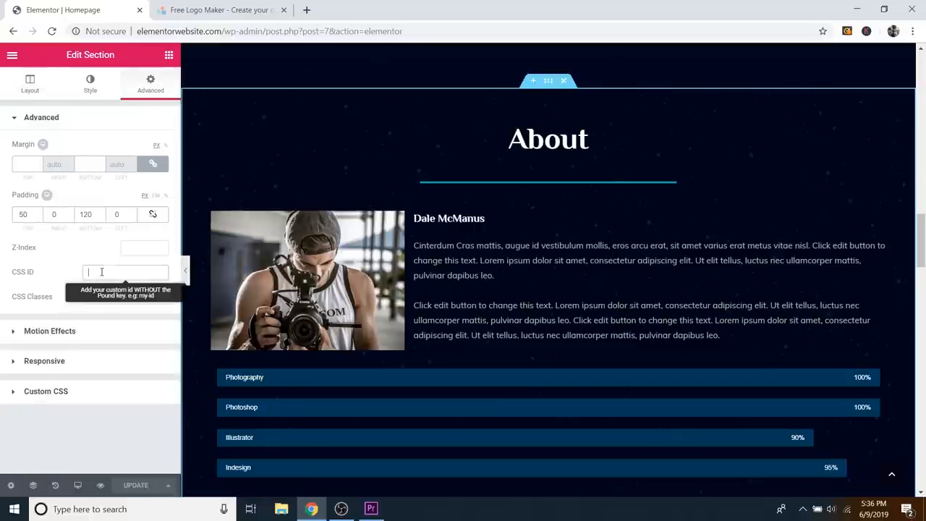
type("abo")
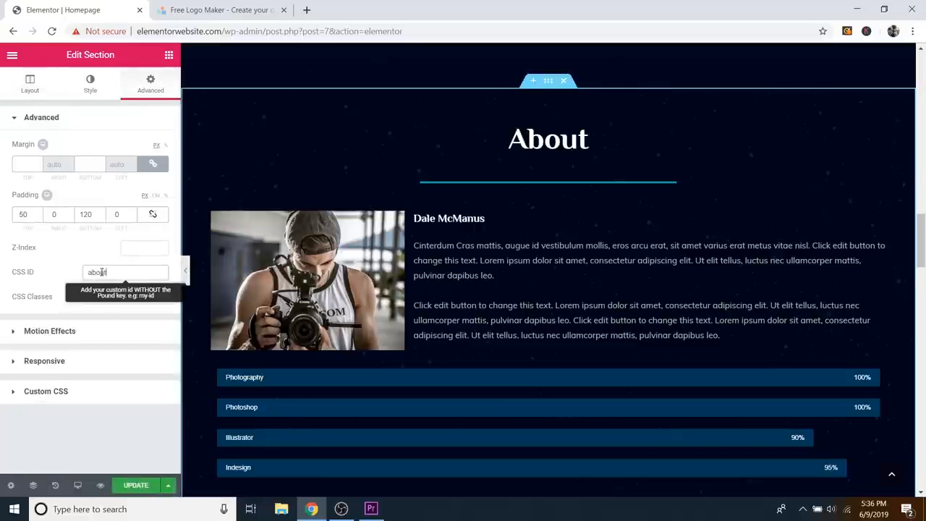
type("ut")
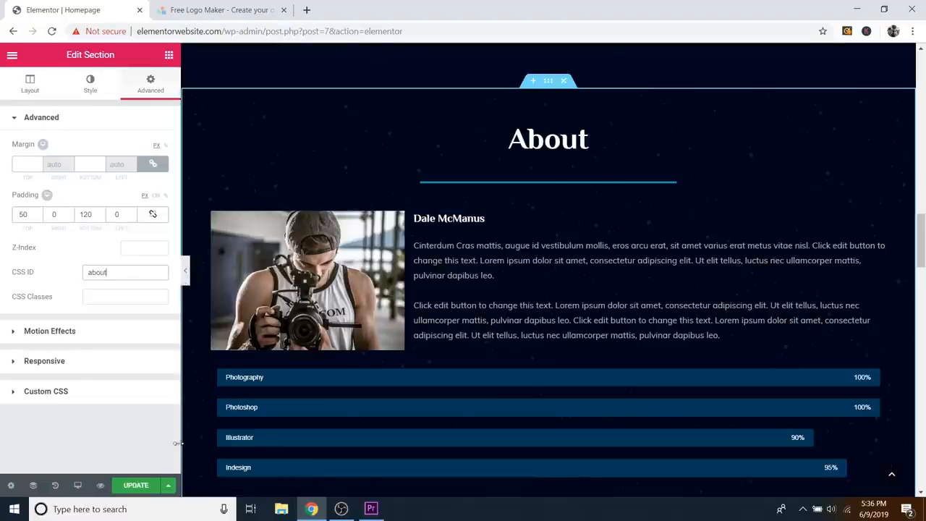
left_click(134, 488)
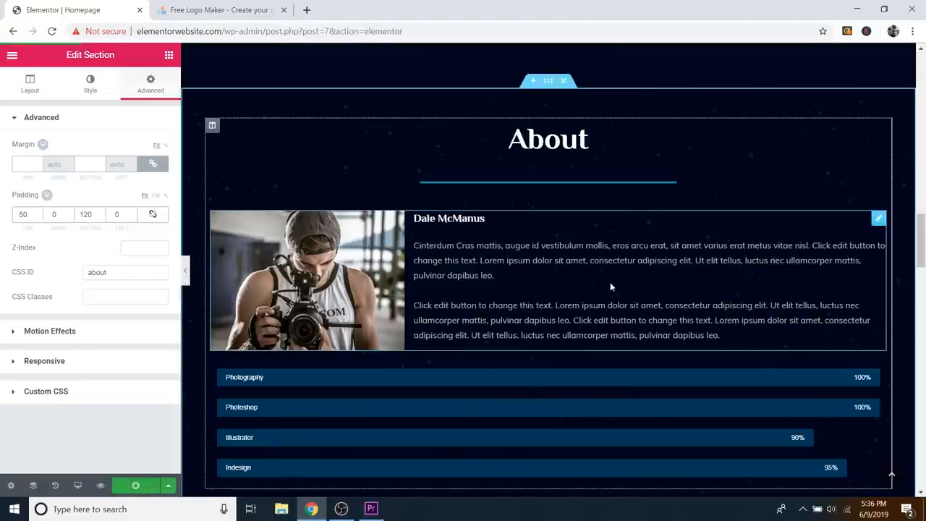
Step: Assign the CSS ID 'contact' to the Get in touch section
scroll(614, 227, "down", 15)
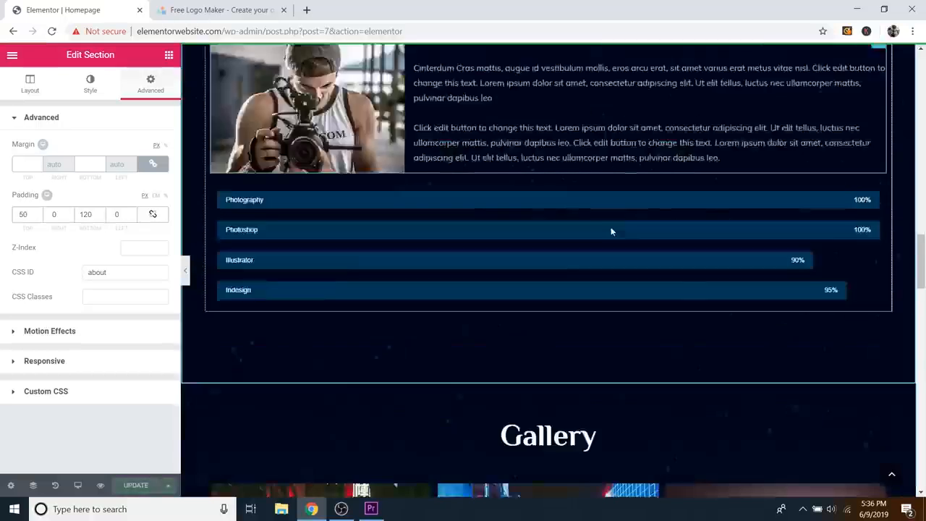
scroll(609, 227, "down", 7)
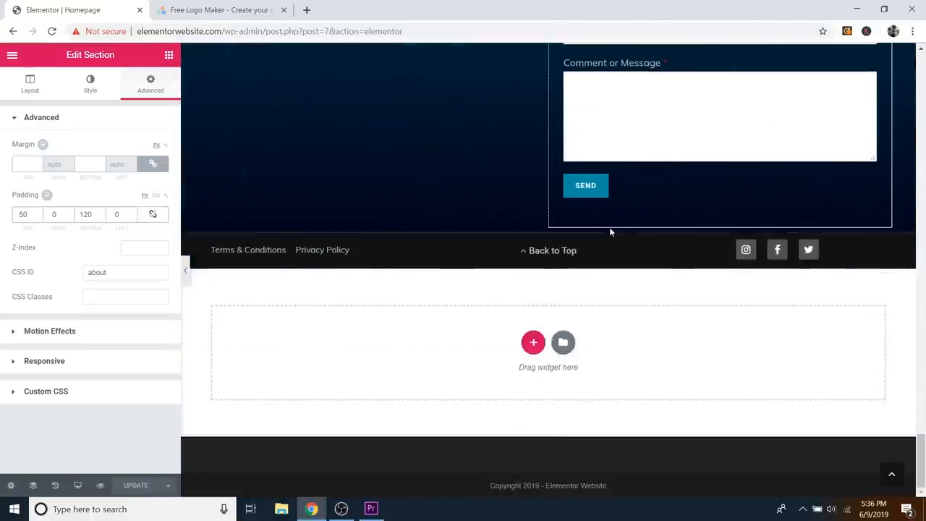
scroll(610, 230, "up", 5)
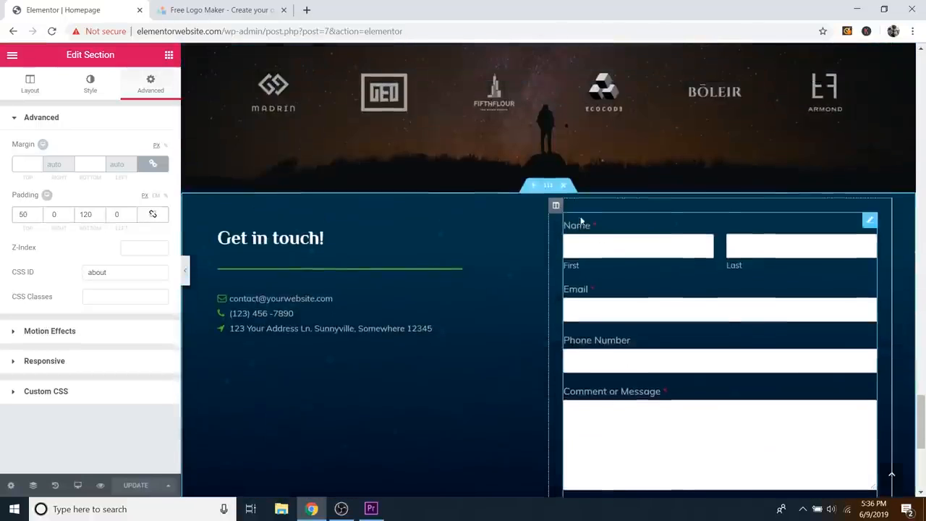
left_click(547, 192)
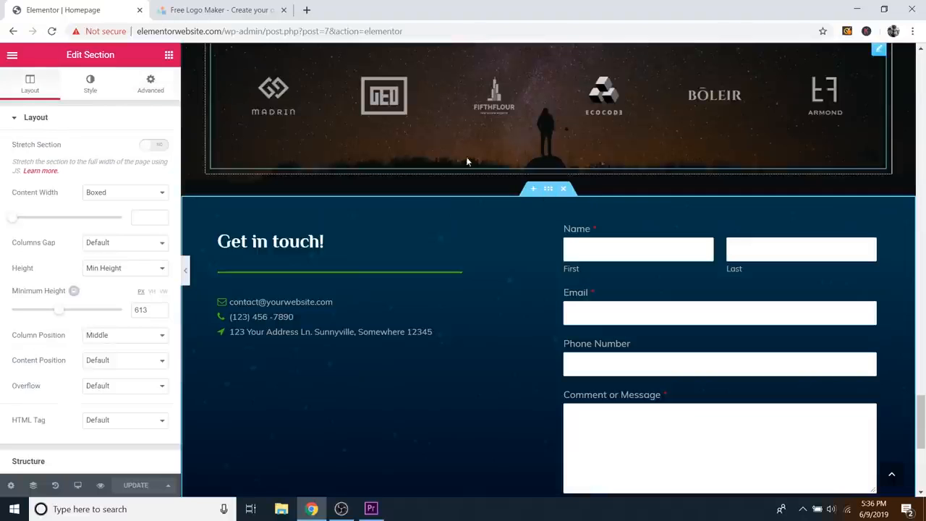
left_click(148, 86)
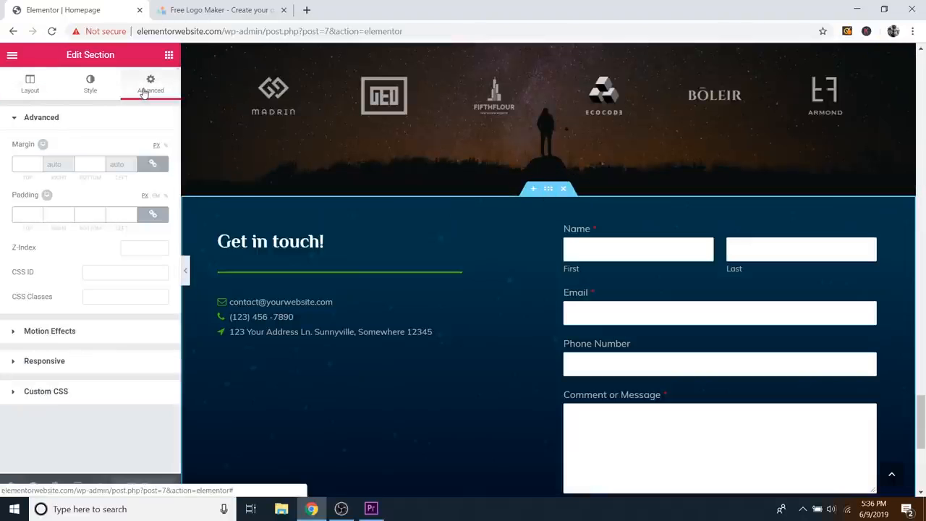
left_click(132, 271)
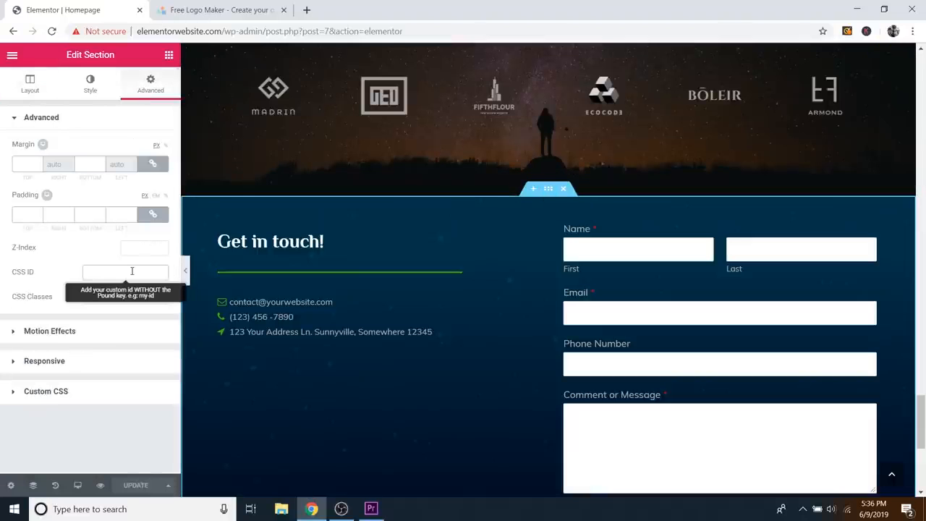
type("contact")
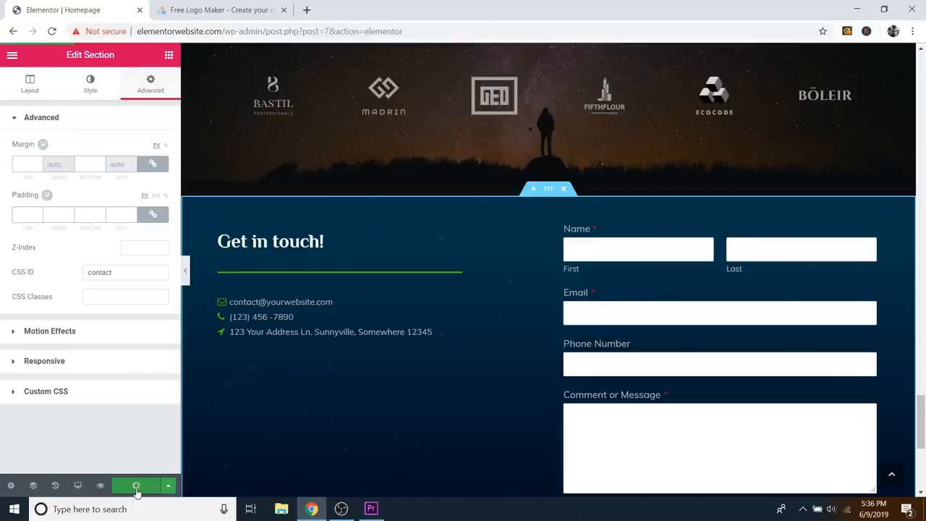
scroll(587, 334, "up", 3)
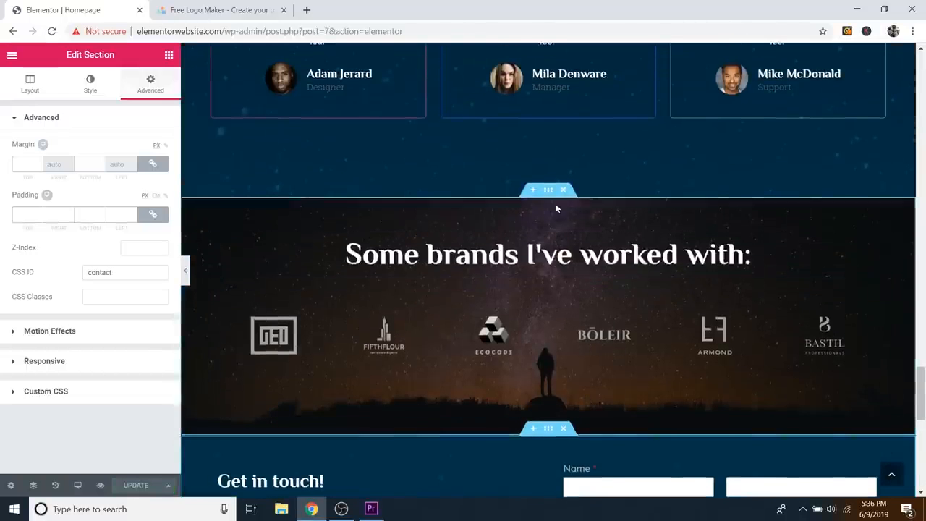
scroll(547, 201, "up", 4)
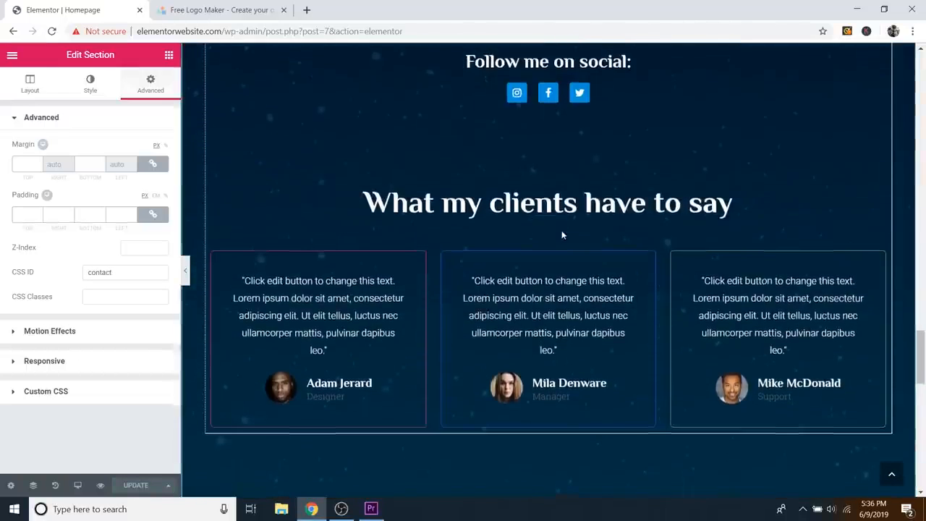
scroll(561, 230, "down", 1)
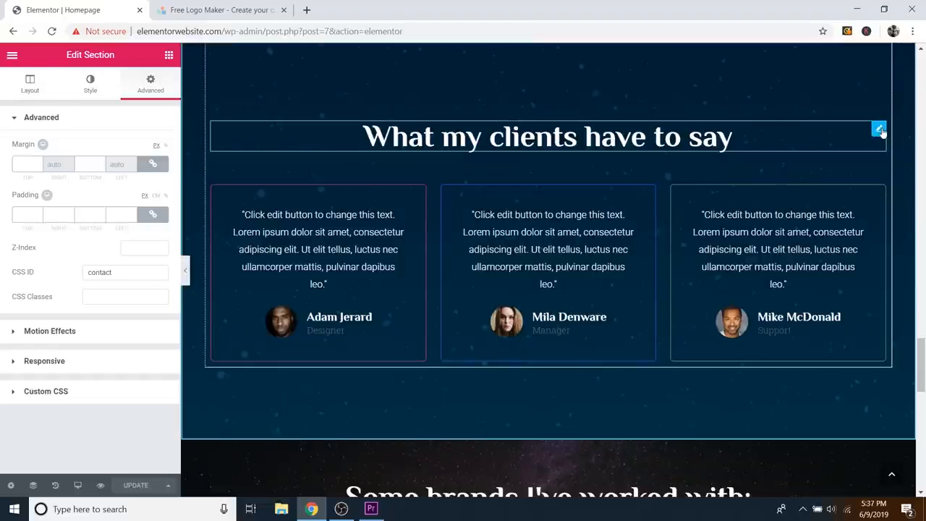
Step: Set the 'What my clients have to say' heading's CSS ID to 'clients', save, and preview the page
left_click(879, 129)
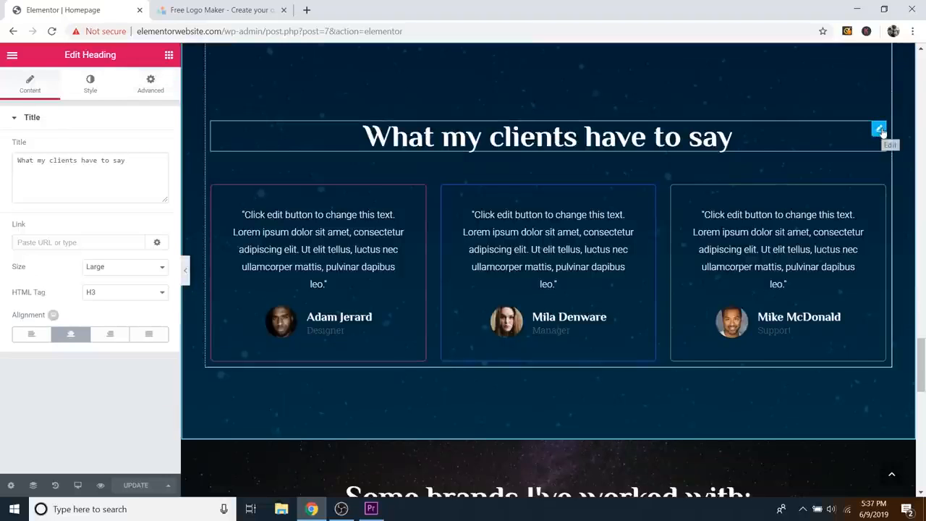
left_click(150, 85)
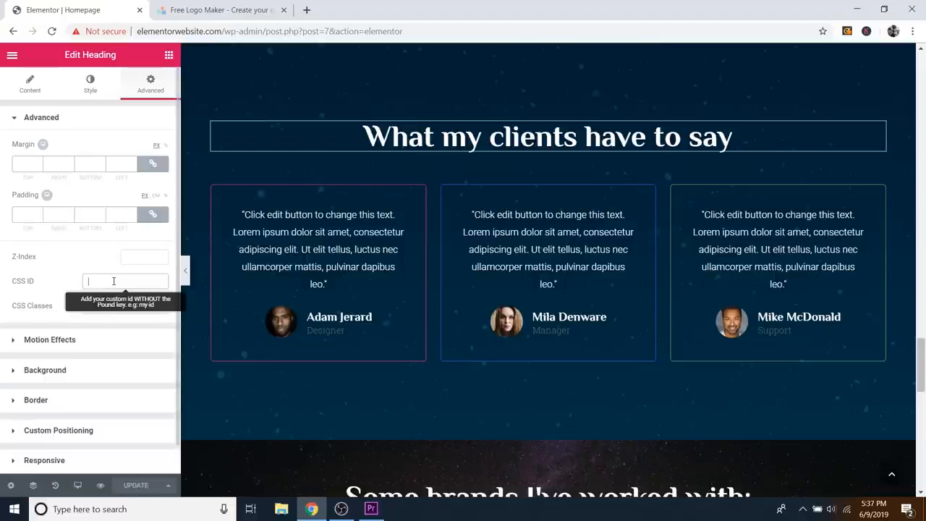
type("clients")
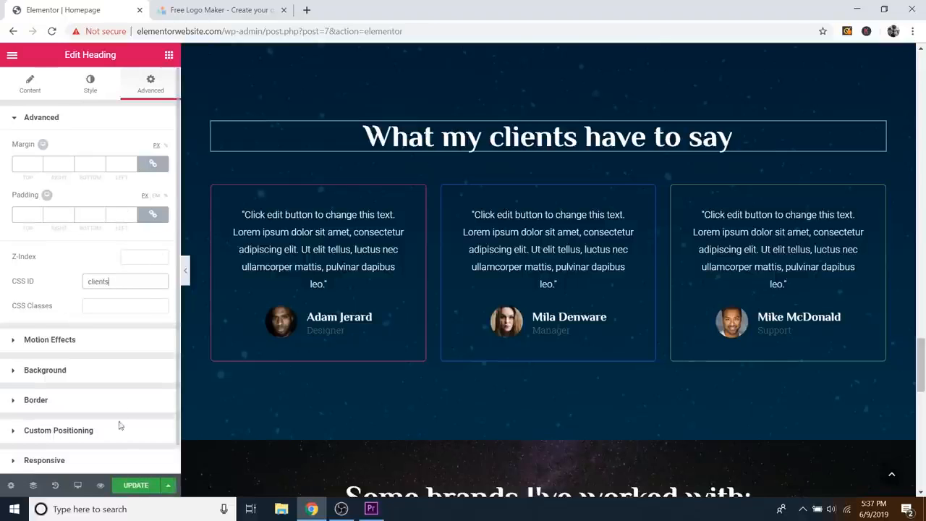
left_click(135, 485)
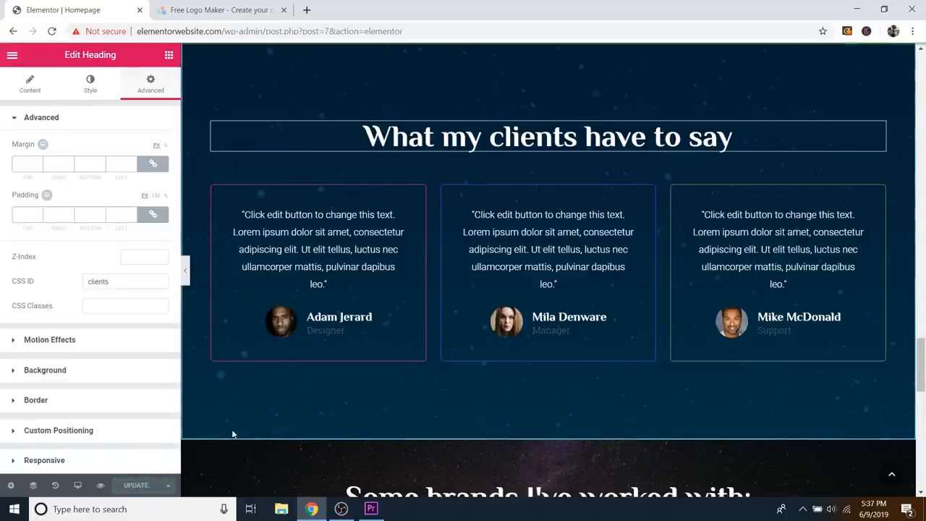
left_click(101, 485)
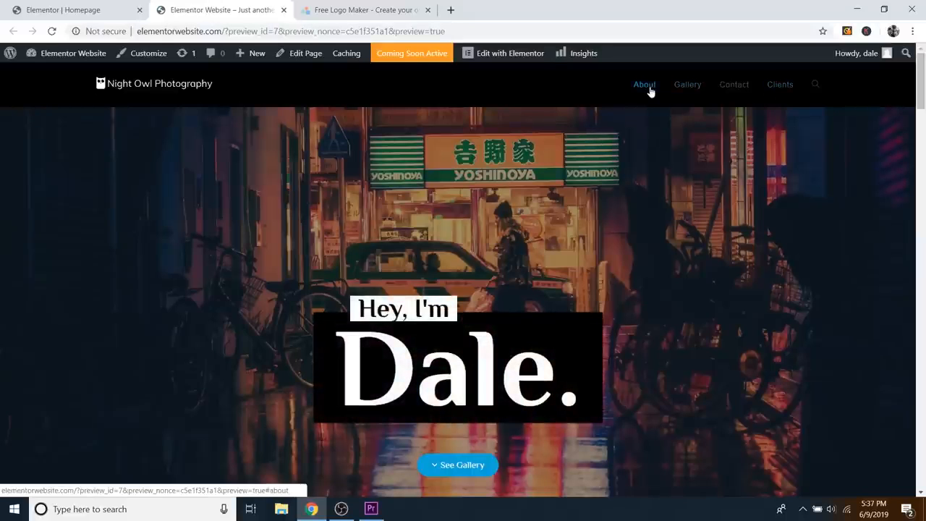
Step: Test that the About, Contact, Clients and Gallery menu links each jump to their sections
left_click(644, 85)
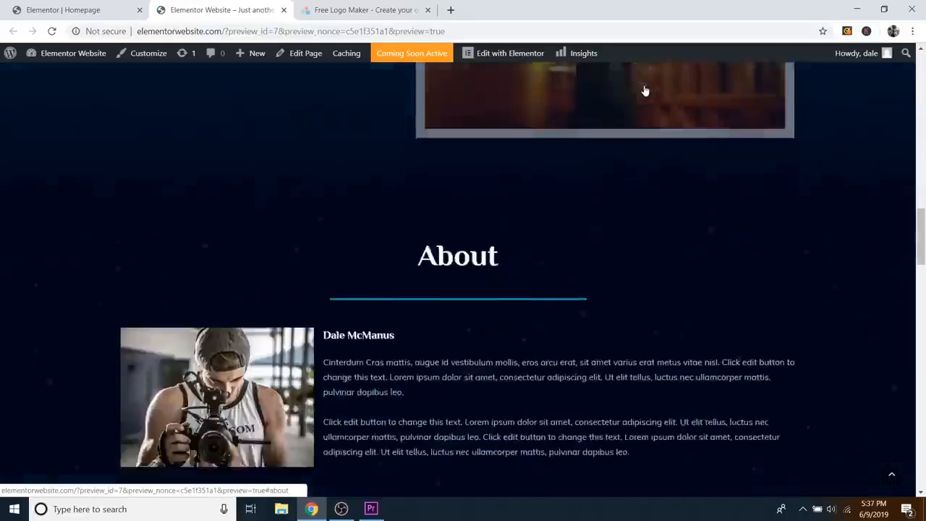
scroll(655, 144, "up", 4)
scroll(661, 192, "up", 10)
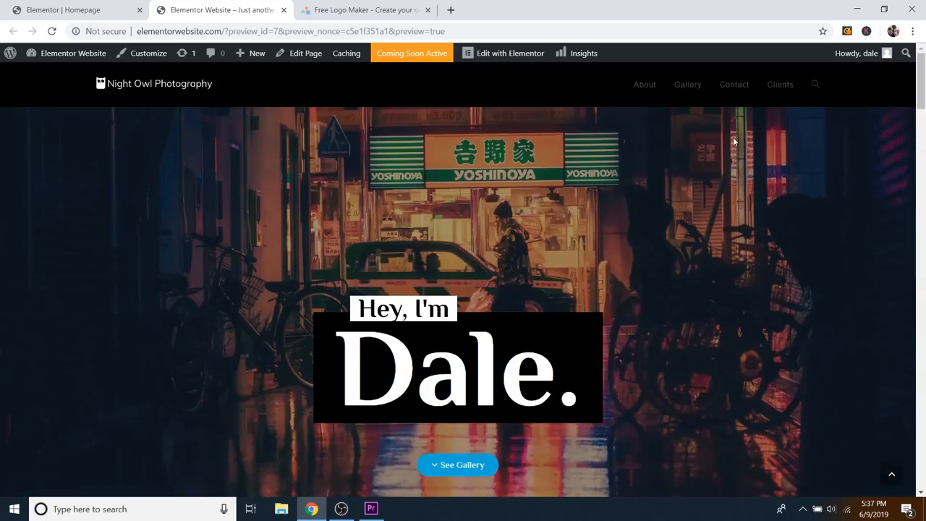
left_click(736, 86)
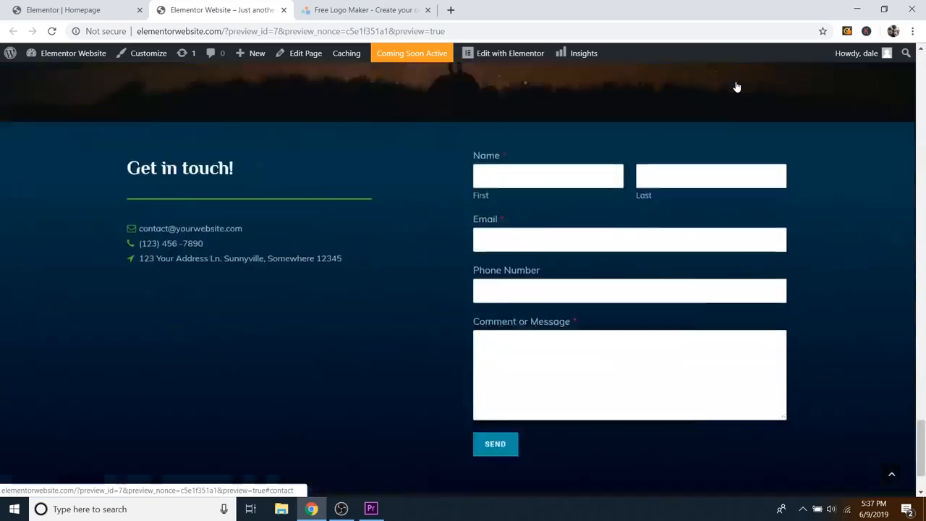
scroll(760, 217, "up", 15)
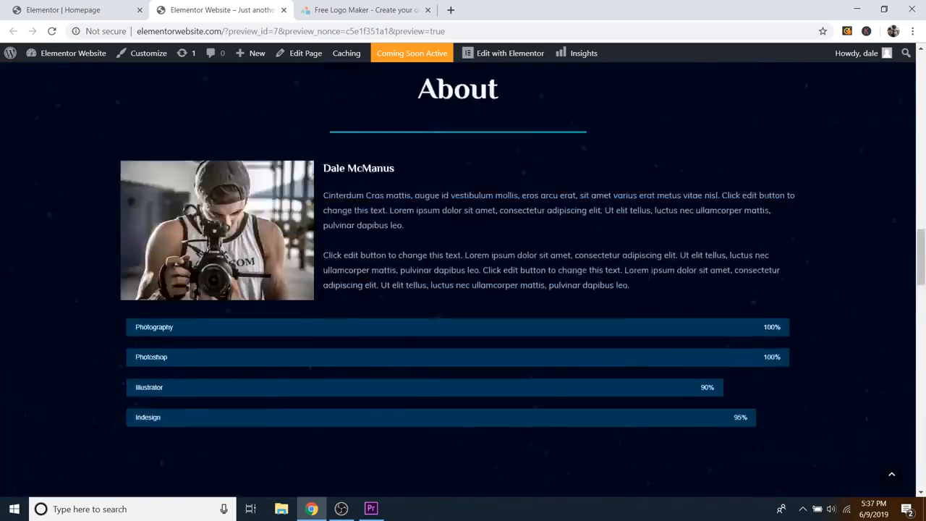
scroll(777, 195, "up", 10)
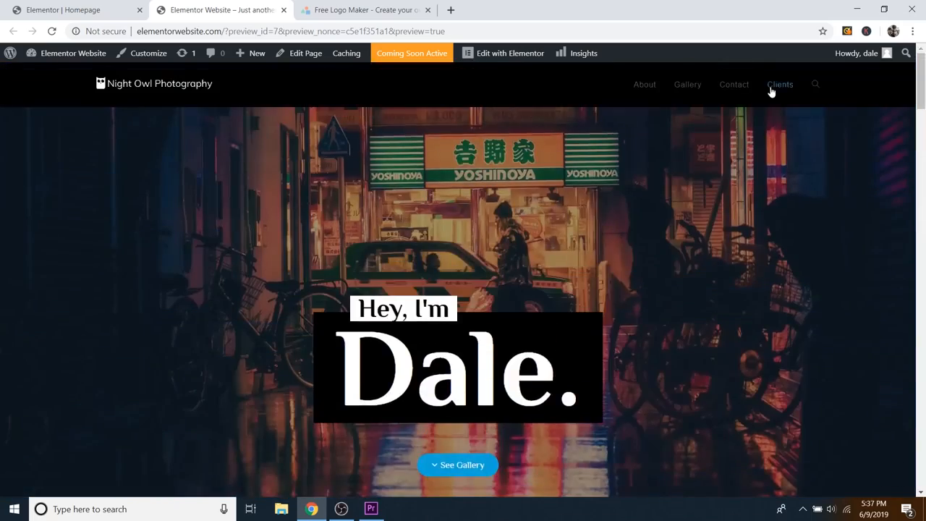
left_click(772, 91)
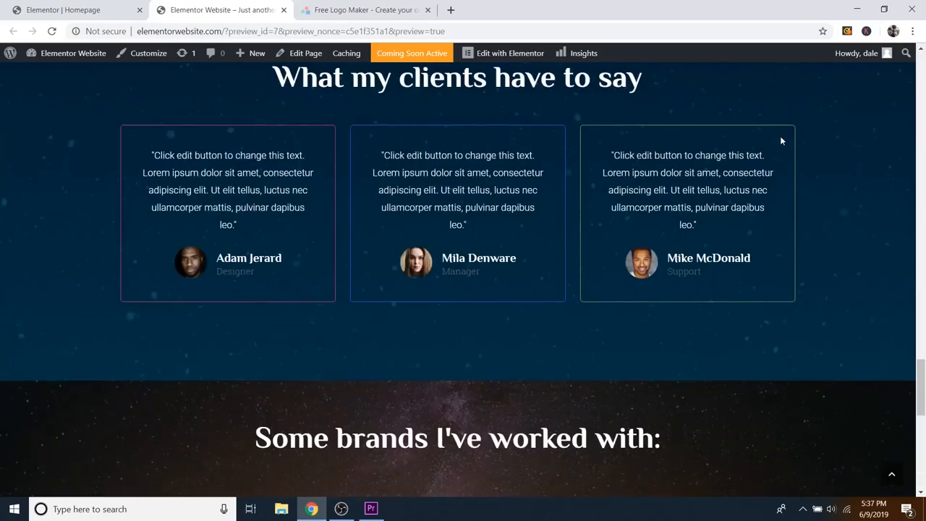
scroll(780, 135, "up", 8)
scroll(765, 166, "up", 8)
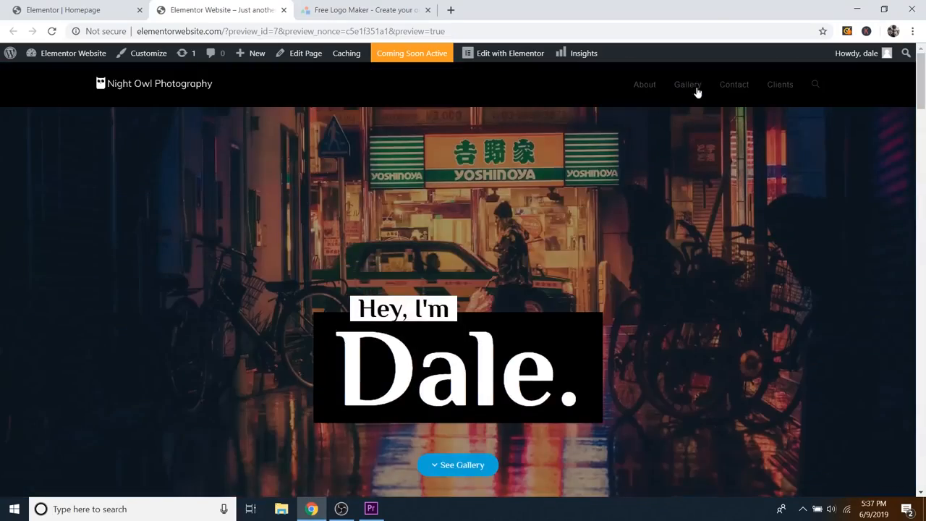
left_click(685, 86)
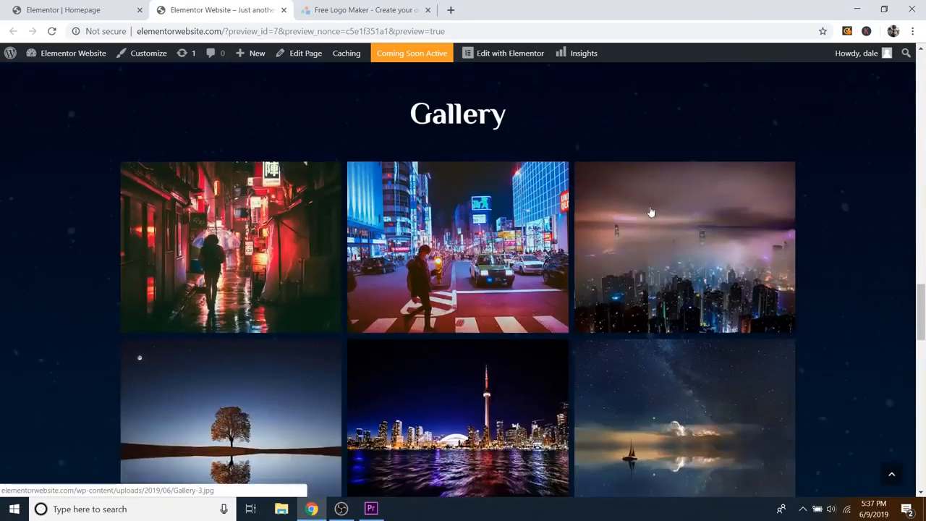
scroll(649, 211, "up", 5)
scroll(646, 202, "up", 10)
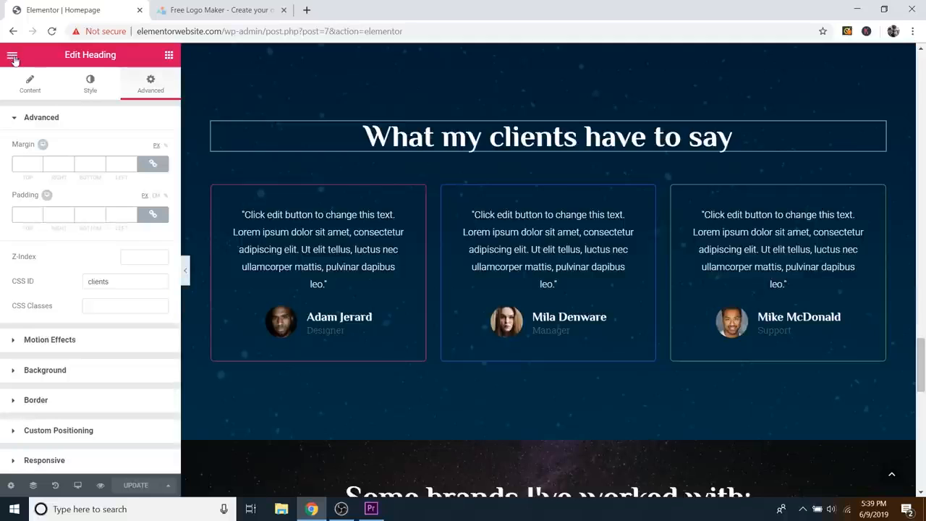
Step: Exit the Elementor editor to the WordPress Dashboard home
left_click(12, 57)
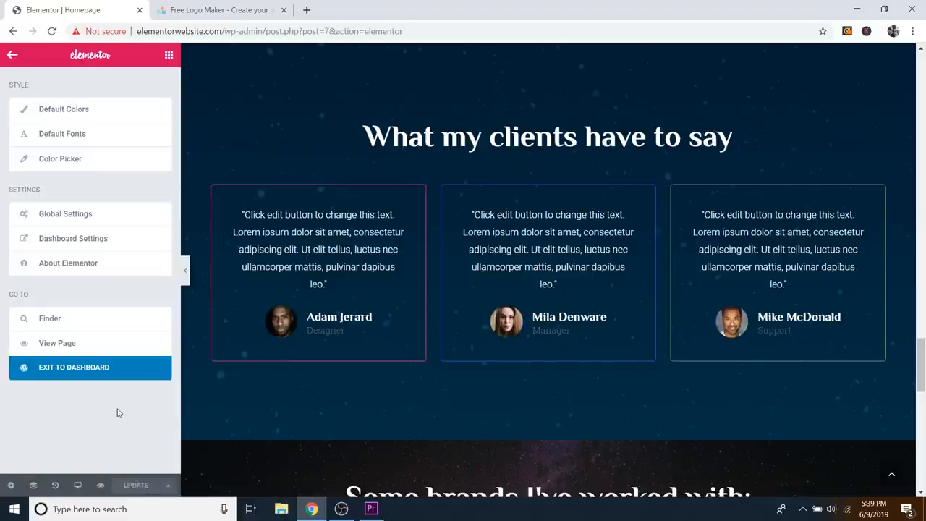
left_click(93, 374)
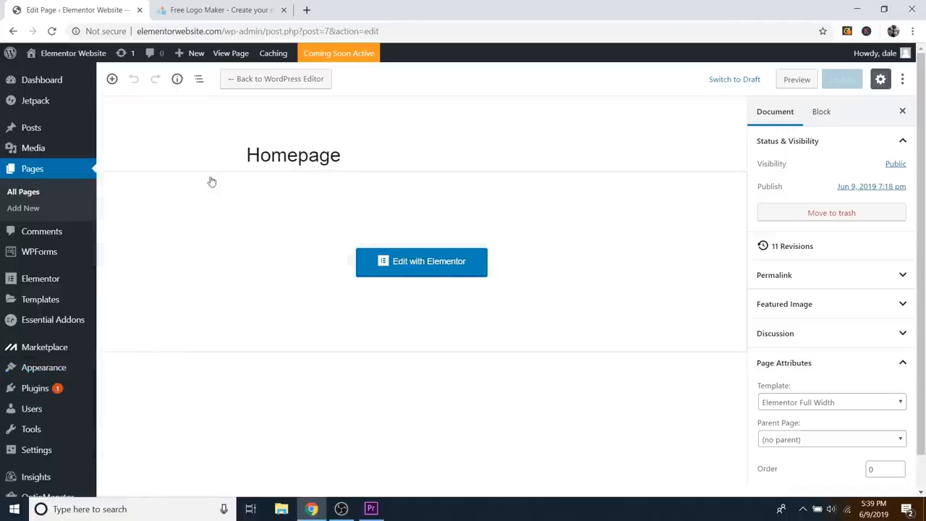
mouse_move(35, 84)
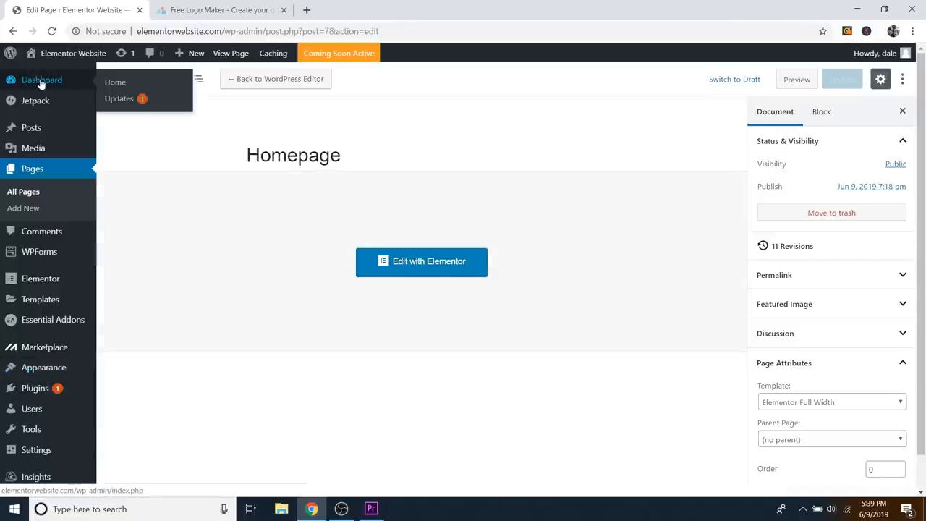
left_click(41, 82)
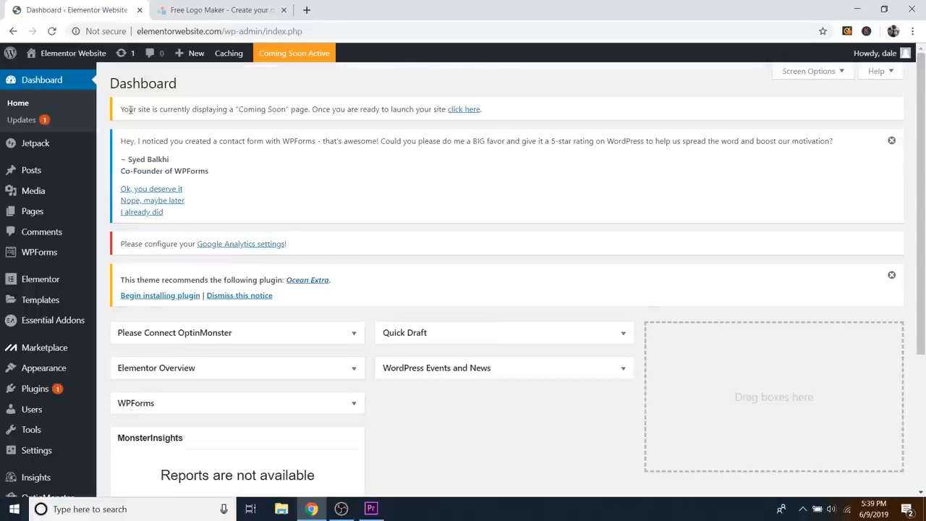
Step: Turn off Coming Soon mode from the Dashboard notice so the site goes live
left_click_drag(128, 109, 250, 110)
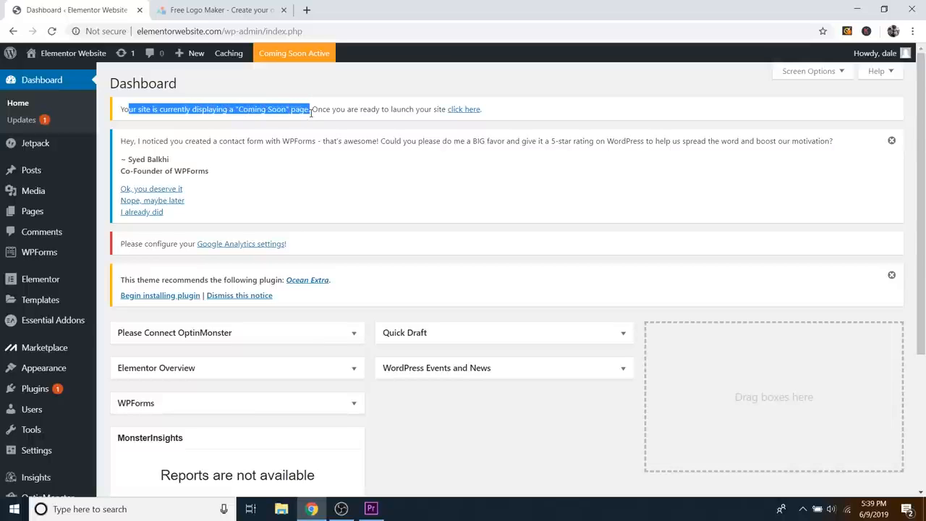
left_click(350, 108)
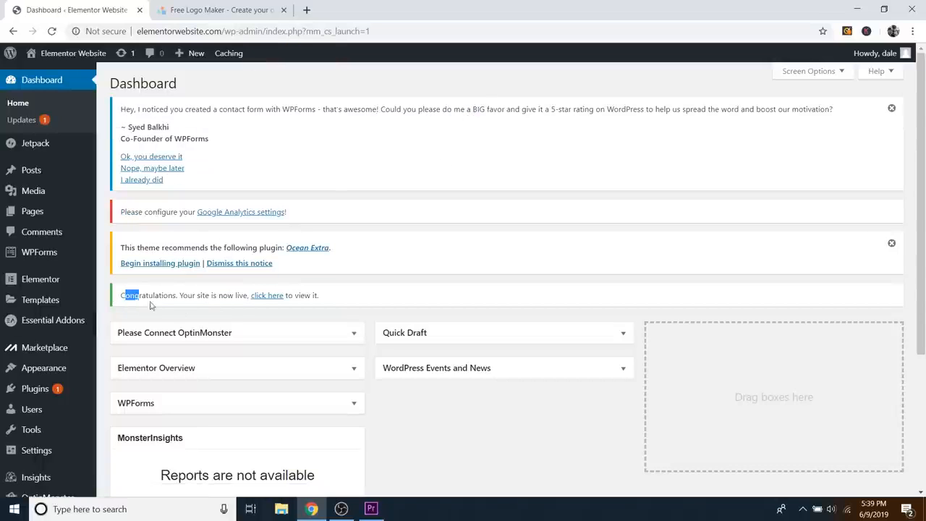
left_click_drag(150, 305, 321, 298)
left_click(323, 298)
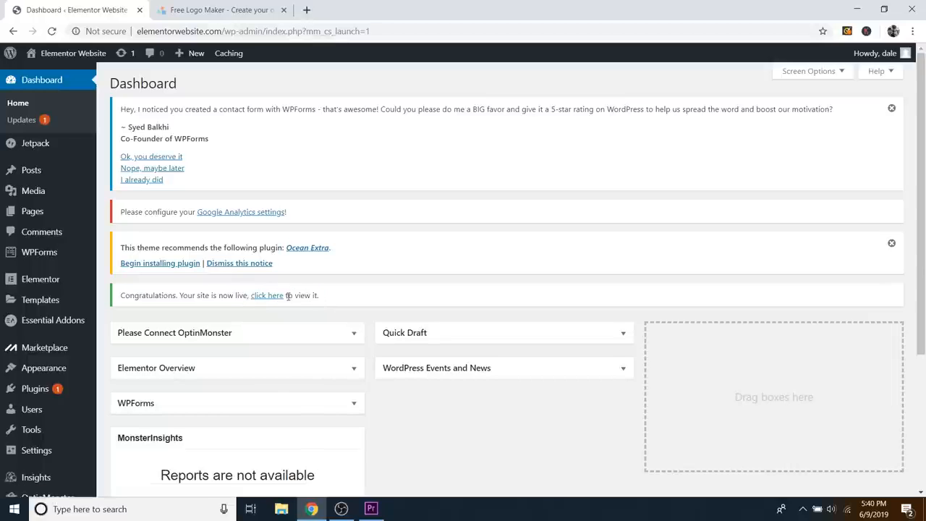